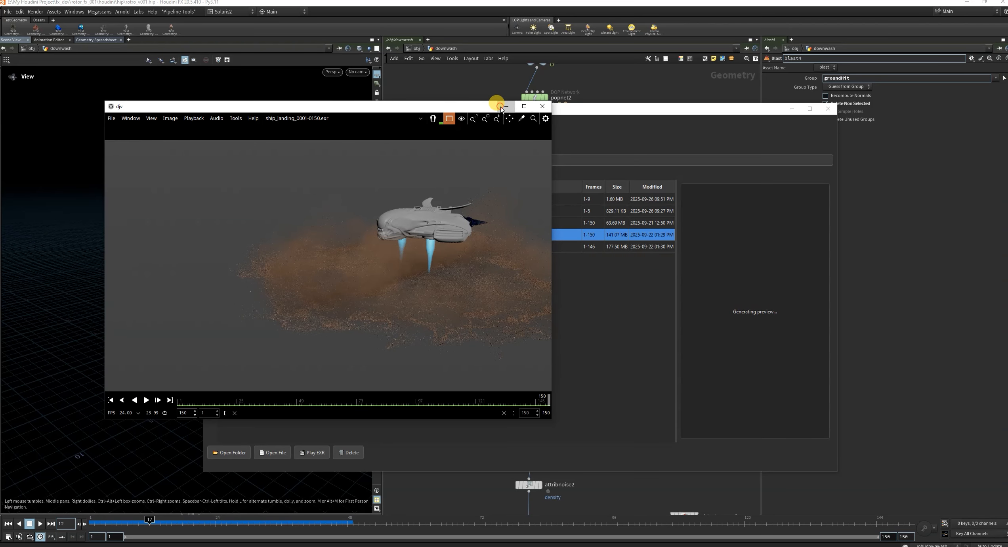
Play the ship_landing_v1_0001-0150.exr flipbook from the shot tracker, scrub through its frames, and minimize the player.
{"action": "left_click", "coordinate": [506, 106]}
{"action": "left_click", "coordinate": [272, 222]}
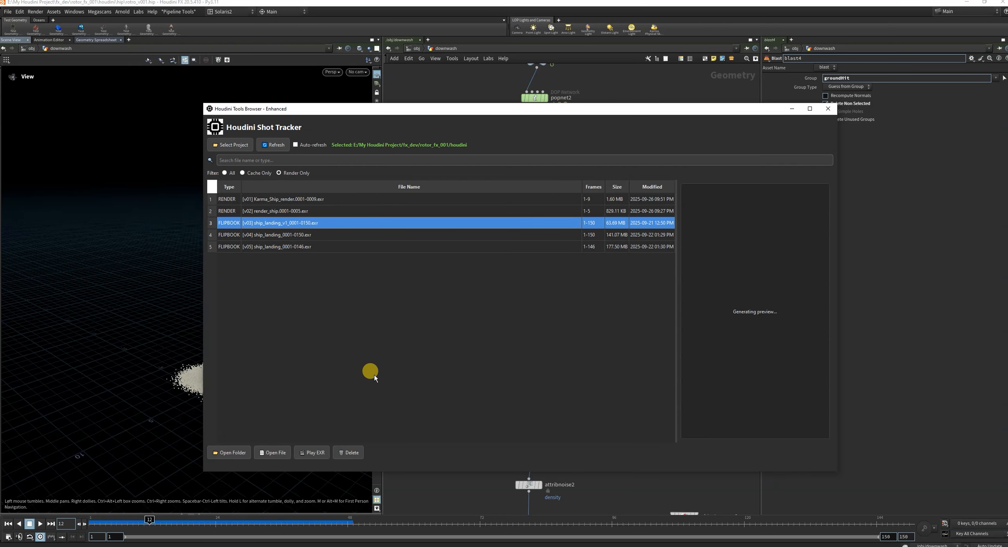
{"action": "left_click", "coordinate": [312, 452]}
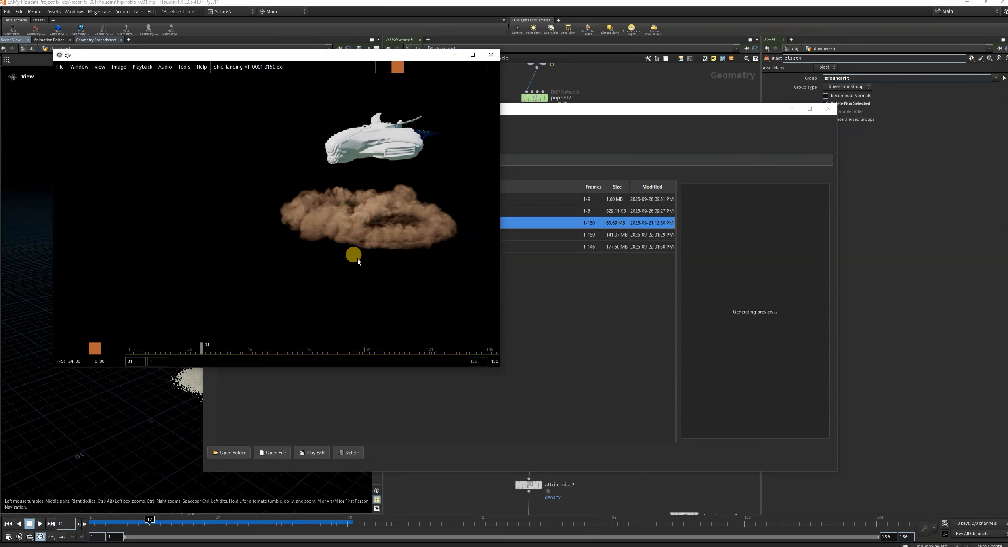
{"action": "left_click", "coordinate": [792, 108]}
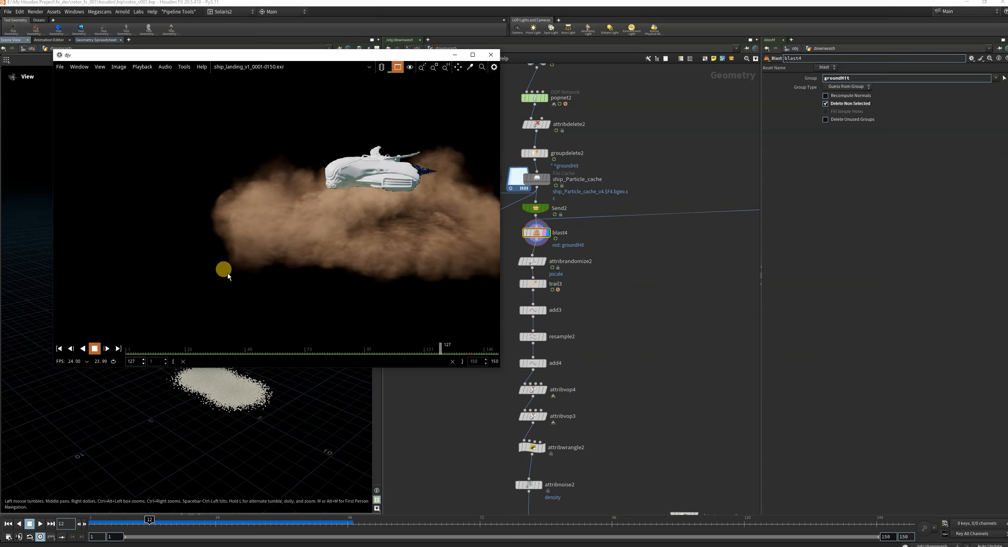
{"action": "left_click", "coordinate": [95, 348]}
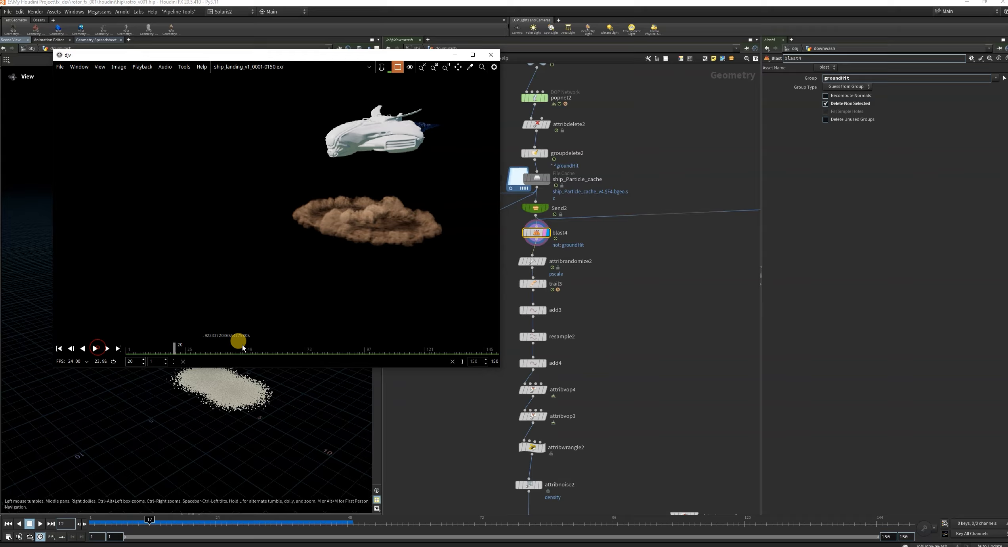
{"action": "left_click_drag", "start_coordinate": [206, 352], "coordinate": [244, 345]}
{"action": "left_click", "coordinate": [453, 55]}
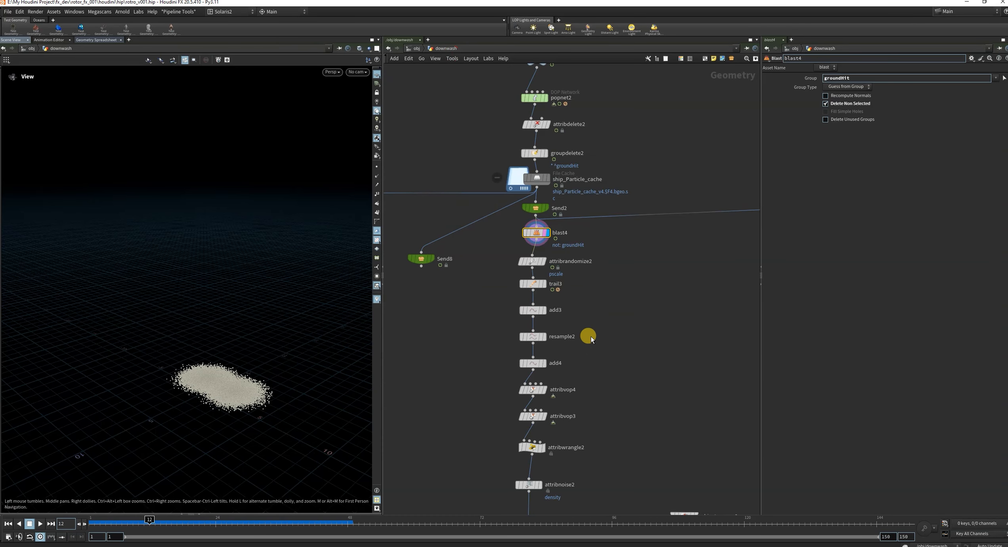
Look over the whole downwash node network up to its first nodes, with the timeline rewound to frame 1.
{"action": "scroll", "coordinate": [587, 335], "scroll_direction": "down", "scroll_amount": 10}
{"action": "scroll", "coordinate": [511, 400], "scroll_direction": "up", "scroll_amount": 9}
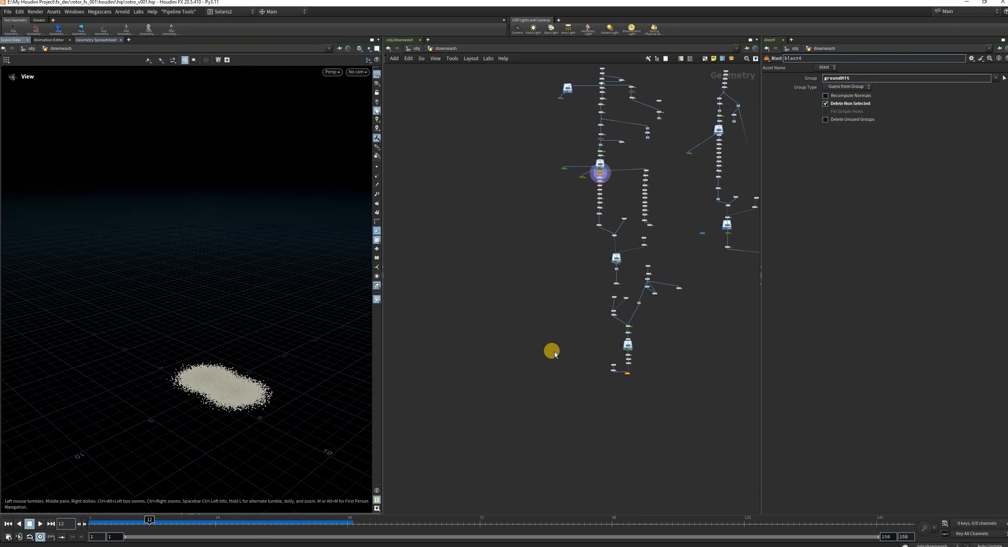
{"action": "middle_click_drag", "start_coordinate": [577, 239], "coordinate": [570, 282]}
{"action": "scroll", "coordinate": [519, 359], "scroll_direction": "down", "scroll_amount": 5}
{"action": "scroll", "coordinate": [533, 283], "scroll_direction": "up", "scroll_amount": 2}
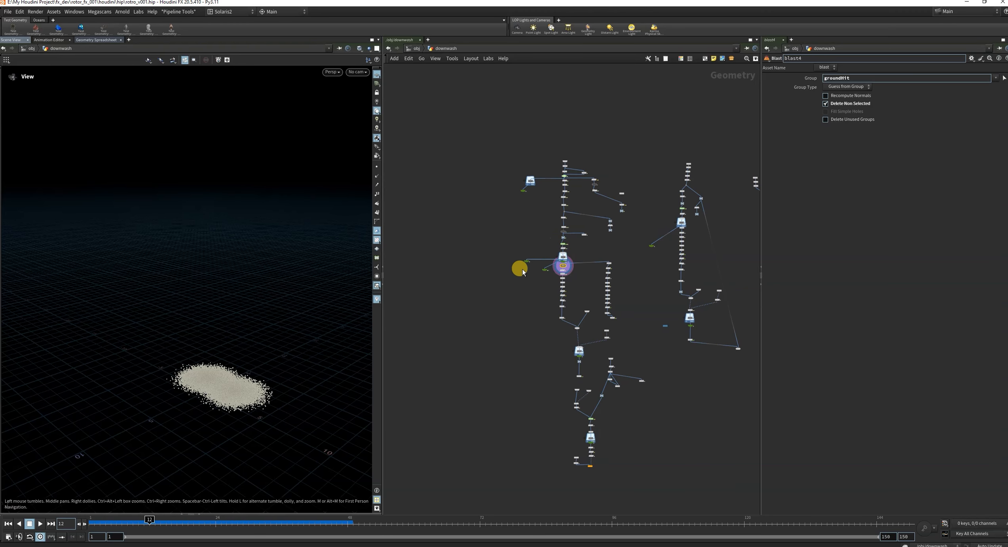
{"action": "left_click", "coordinate": [8, 523]}
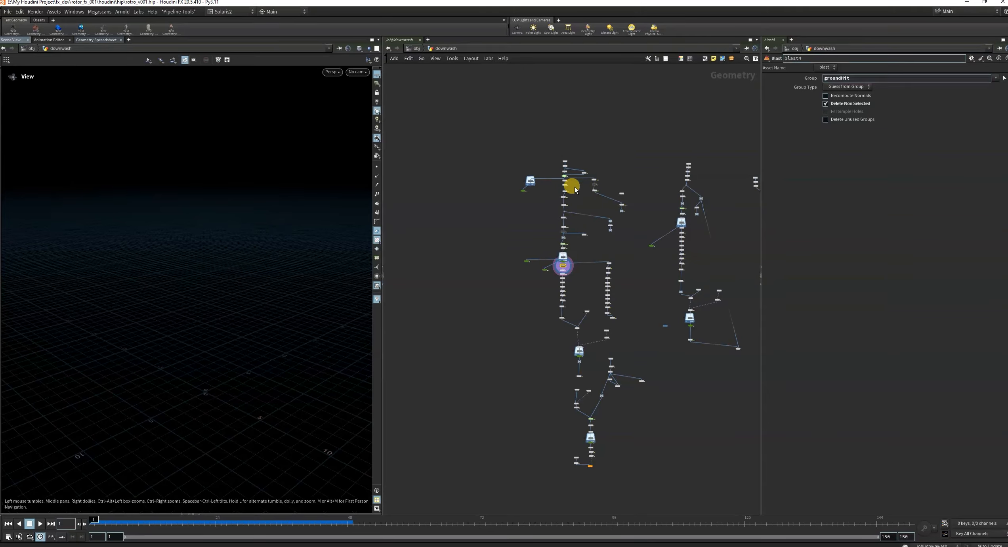
{"action": "scroll", "coordinate": [571, 180], "scroll_direction": "up", "scroll_amount": 3}
{"action": "scroll", "coordinate": [599, 229], "scroll_direction": "up", "scroll_amount": 3}
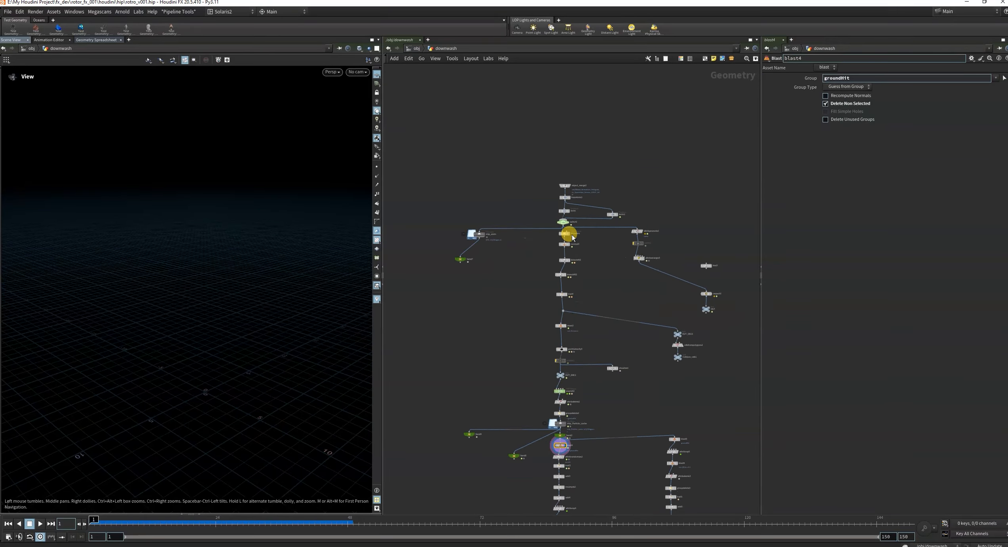
{"action": "scroll", "coordinate": [572, 237], "scroll_direction": "up", "scroll_amount": 3}
{"action": "scroll", "coordinate": [544, 227], "scroll_direction": "down", "scroll_amount": 5}
{"action": "scroll", "coordinate": [546, 248], "scroll_direction": "up", "scroll_amount": 4}
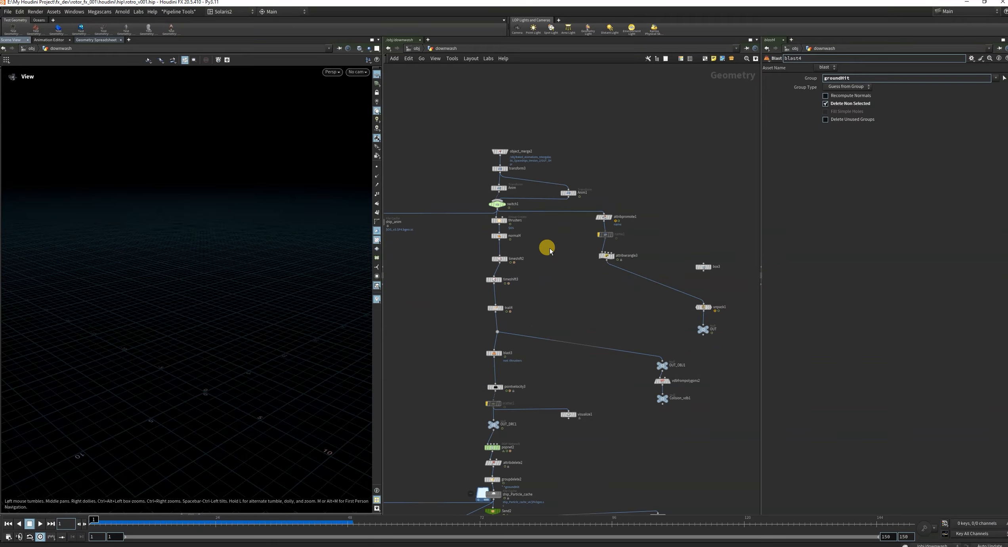
{"action": "scroll", "coordinate": [551, 263], "scroll_direction": "up", "scroll_amount": 2}
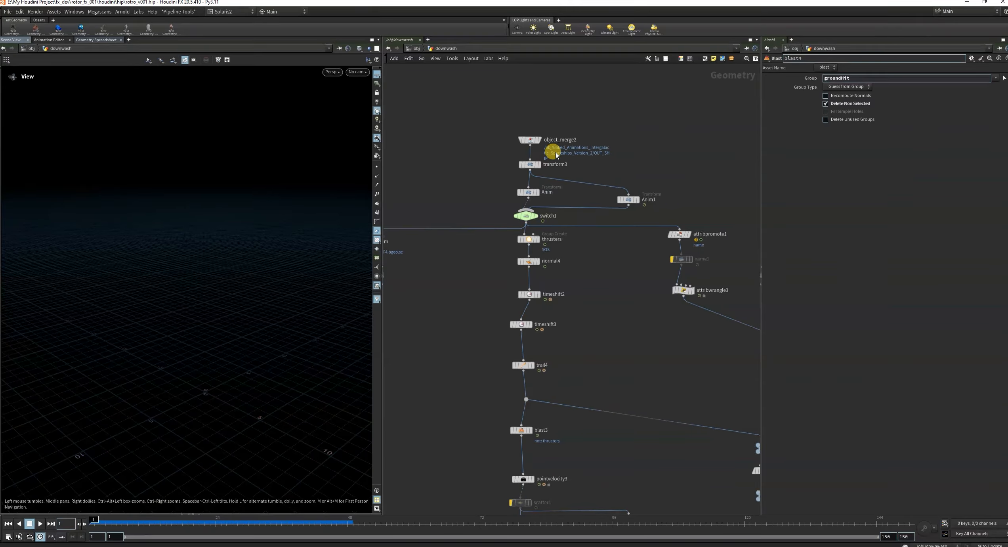
Display object_merge2 and transform3 in turn, and frame the scaled ship in the viewport.
{"action": "left_click", "coordinate": [538, 140]}
{"action": "left_click", "coordinate": [539, 140]}
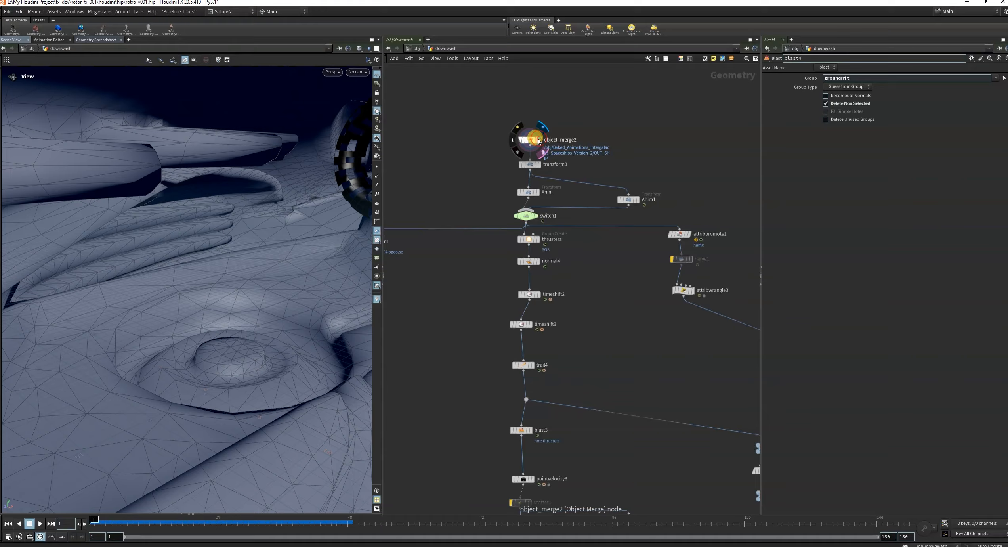
{"action": "left_click", "coordinate": [538, 163]}
{"action": "left_click", "coordinate": [536, 163]}
{"action": "key", "text": "space+g"}
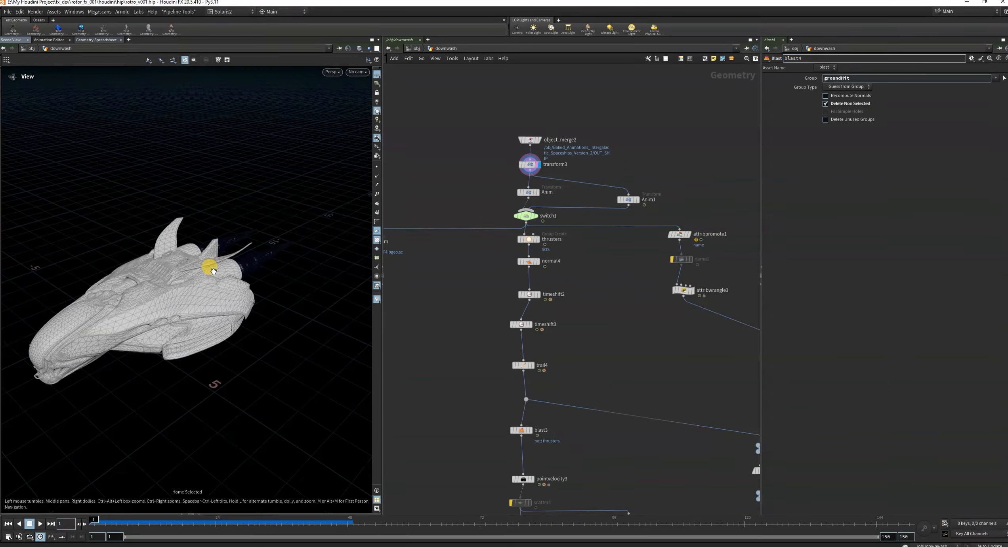
{"action": "mouse_move", "coordinate": [204, 276]}
{"action": "left_mouse_down"}
{"action": "mouse_move", "coordinate": [117, 237]}
{"action": "mouse_move", "coordinate": [210, 275]}
{"action": "left_mouse_up"}
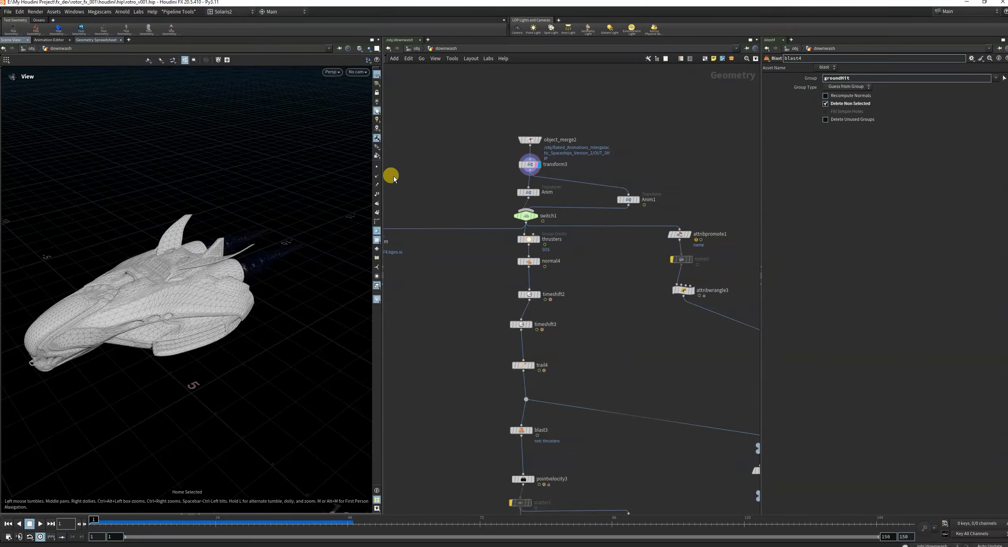
Display the Anim transform and switch1 in turn to inspect the ship at each stage.
{"action": "scroll", "coordinate": [533, 231], "scroll_direction": "up", "scroll_amount": 3}
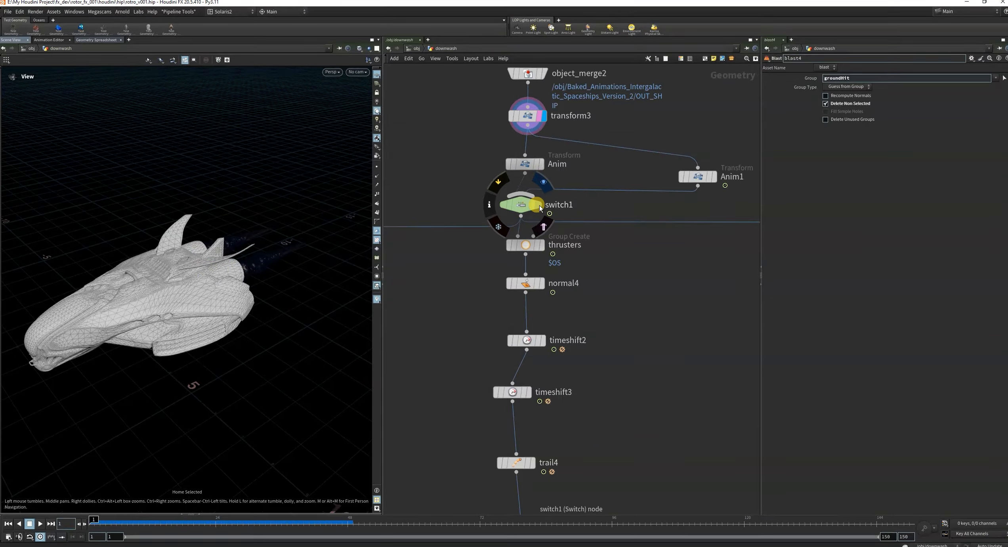
{"action": "left_click", "coordinate": [542, 164]}
{"action": "left_click", "coordinate": [536, 163]}
{"action": "key", "text": "space+g"}
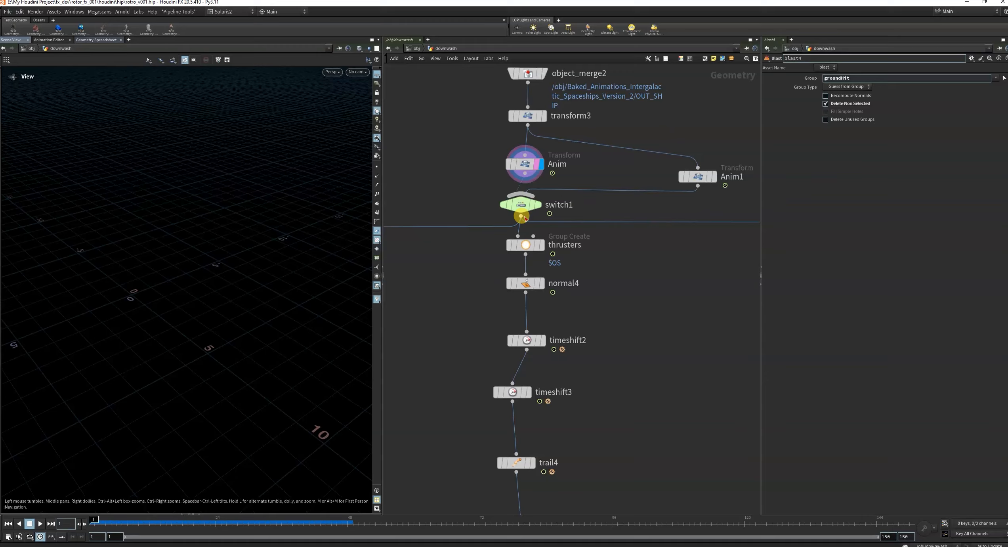
{"action": "left_click", "coordinate": [537, 205]}
{"action": "scroll", "coordinate": [245, 199], "scroll_direction": "down", "scroll_amount": 3}
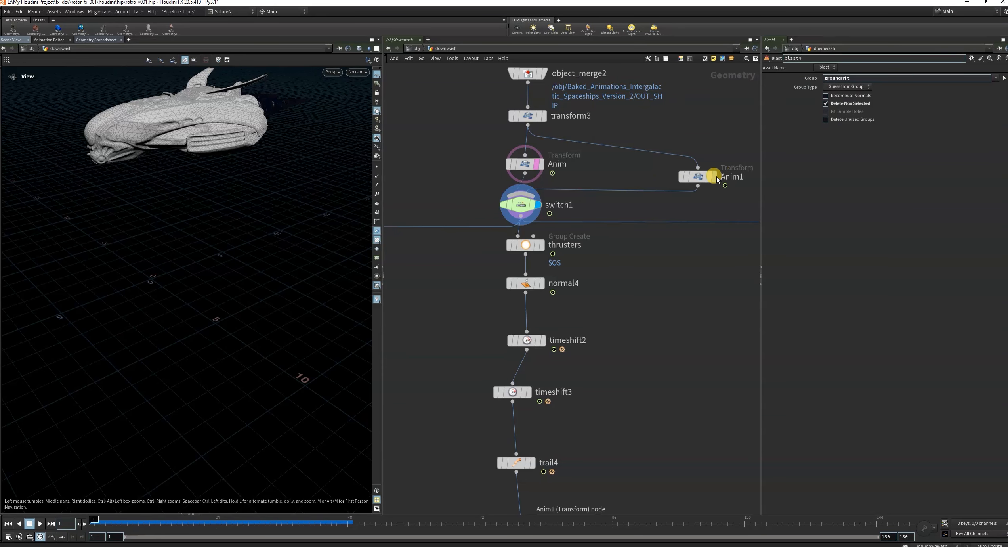
Display the Anim1 transform with its parameters and scrub the ship's keyframed motion to frame 11.
{"action": "left_click", "coordinate": [714, 176]}
{"action": "left_click", "coordinate": [709, 180]}
{"action": "left_click_drag", "start_coordinate": [746, 199], "coordinate": [590, 154]}
{"action": "scroll", "coordinate": [189, 227], "scroll_direction": "down", "scroll_amount": 4}
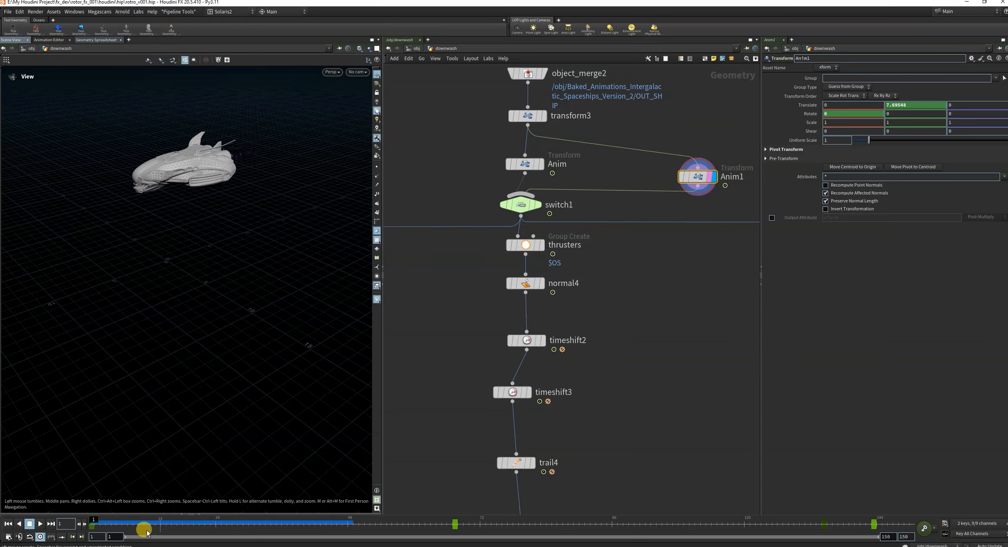
{"action": "mouse_move", "coordinate": [147, 533]}
{"action": "left_mouse_down"}
{"action": "mouse_move", "coordinate": [94, 523]}
{"action": "mouse_move", "coordinate": [611, 520]}
{"action": "mouse_move", "coordinate": [136, 522]}
{"action": "mouse_move", "coordinate": [532, 524]}
{"action": "mouse_move", "coordinate": [145, 519]}
{"action": "left_mouse_up"}
Display the thrusters group node and inspect the grouped primitives on the underside of the ship.
{"action": "scroll", "coordinate": [525, 309], "scroll_direction": "down", "scroll_amount": 5}
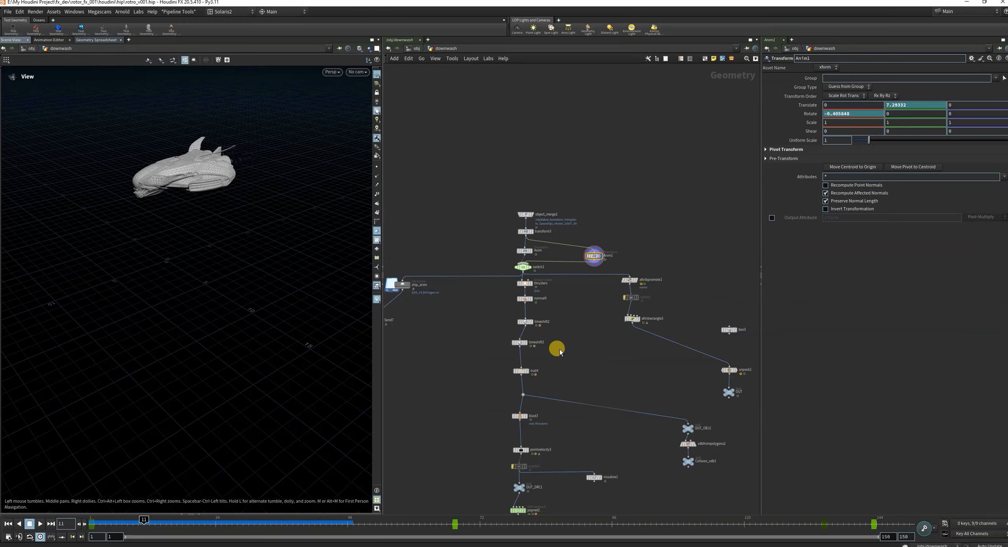
{"action": "scroll", "coordinate": [517, 274], "scroll_direction": "up", "scroll_amount": 5}
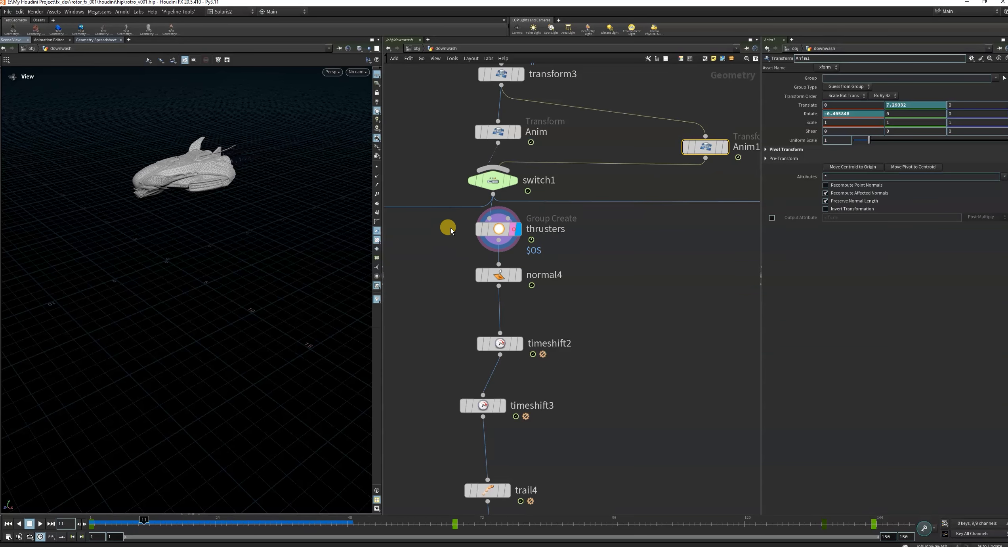
{"action": "left_click", "coordinate": [486, 230]}
{"action": "left_click_drag", "start_coordinate": [231, 239], "coordinate": [333, 202]}
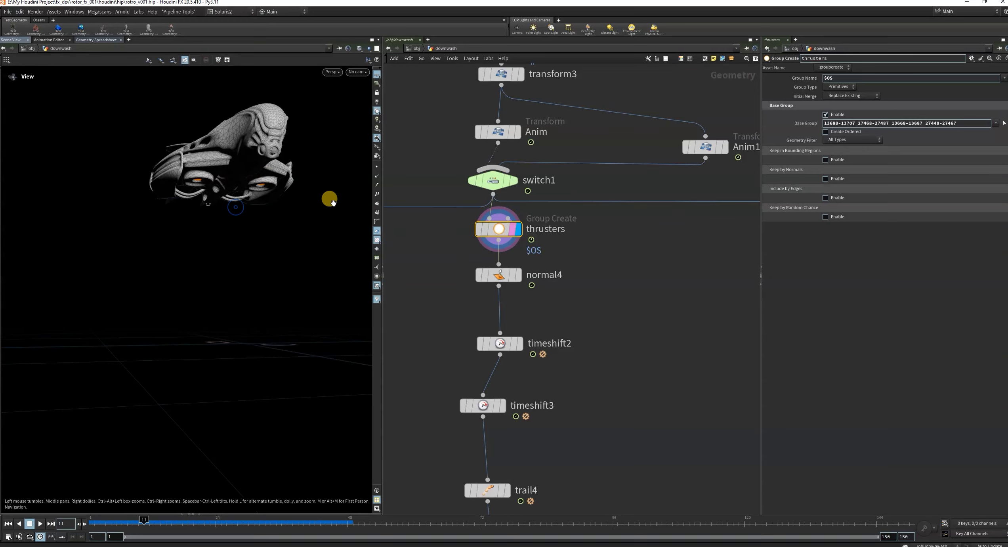
Display the blast3 node to isolate the thrusters geometry.
{"action": "scroll", "coordinate": [539, 282], "scroll_direction": "down", "scroll_amount": 4}
{"action": "middle_click_drag", "start_coordinate": [576, 346], "coordinate": [608, 202]}
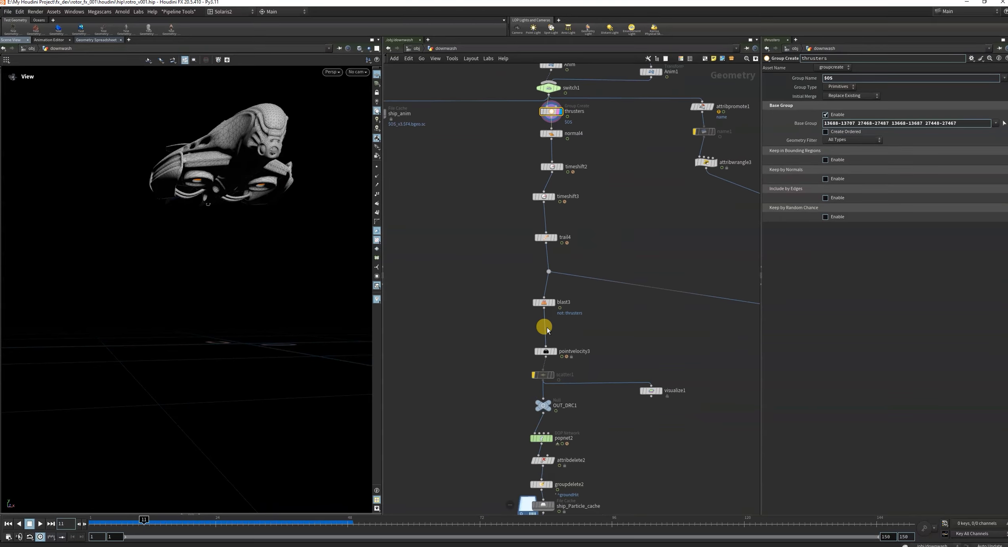
{"action": "scroll", "coordinate": [546, 327], "scroll_direction": "up", "scroll_amount": 3}
{"action": "left_click", "coordinate": [560, 281]}
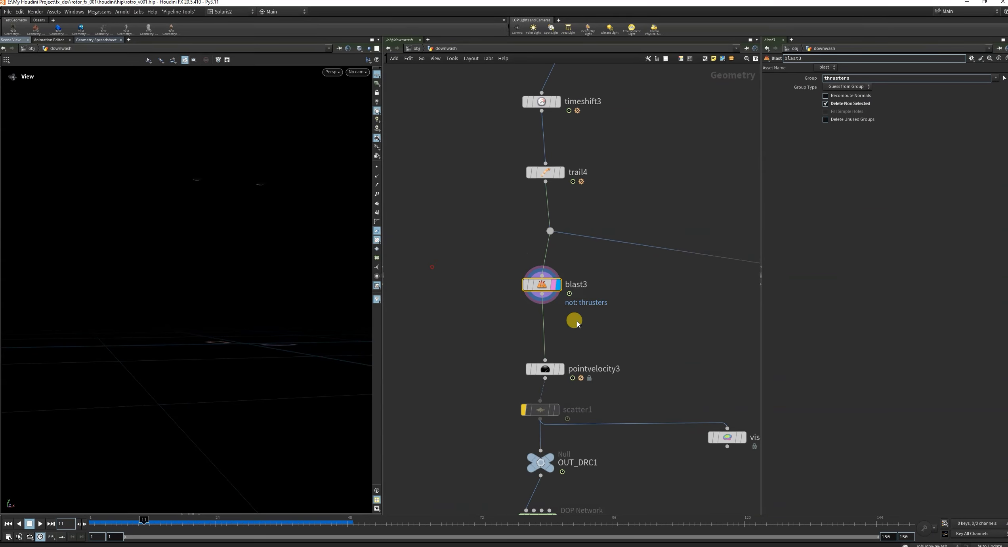
Display the ship_Particle_cache node and scrub the cached particles to frame 26.
{"action": "scroll", "coordinate": [574, 319], "scroll_direction": "down", "scroll_amount": 4}
{"action": "scroll", "coordinate": [579, 447], "scroll_direction": "up", "scroll_amount": 6}
{"action": "middle_click_drag", "start_coordinate": [568, 333], "coordinate": [566, 267]}
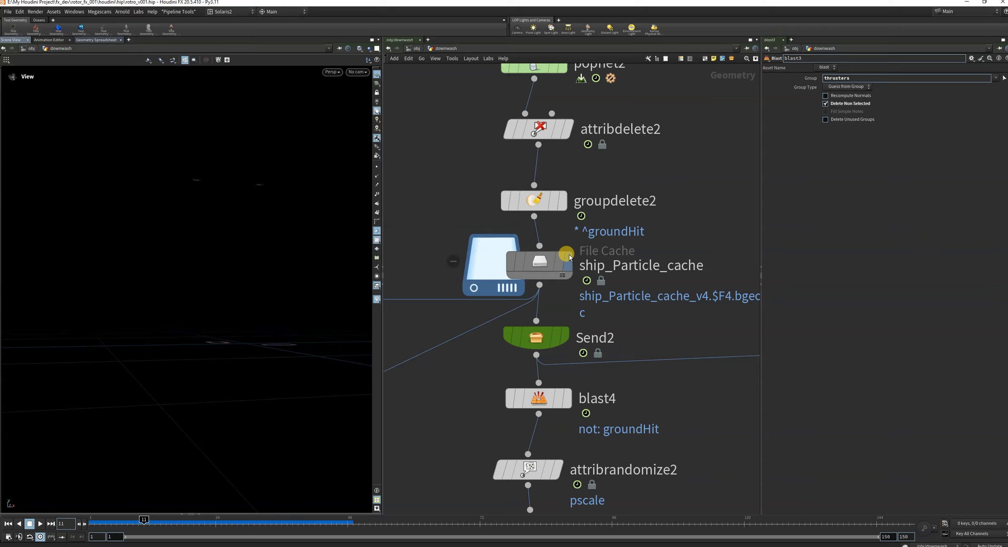
{"action": "left_click", "coordinate": [563, 262]}
{"action": "left_click", "coordinate": [569, 262]}
{"action": "left_click_drag", "start_coordinate": [209, 507], "coordinate": [227, 521], "text": "alt"}
{"action": "scroll", "coordinate": [625, 313], "scroll_direction": "down", "scroll_amount": 10}
{"action": "scroll", "coordinate": [661, 488], "scroll_direction": "up", "scroll_amount": 6}
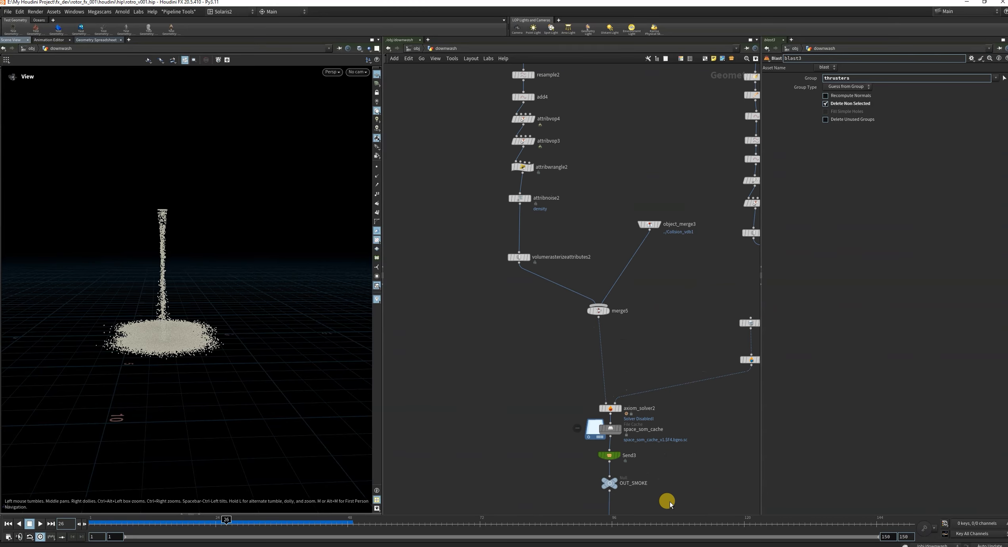
Display the space_som_cache node and scrub the cached smoke simulation to frame 30.
{"action": "scroll", "coordinate": [654, 449], "scroll_direction": "down", "scroll_amount": 1}
{"action": "middle_click_drag", "start_coordinate": [654, 448], "coordinate": [651, 400]}
{"action": "scroll", "coordinate": [630, 406], "scroll_direction": "up", "scroll_amount": 4}
{"action": "left_click", "coordinate": [605, 357]}
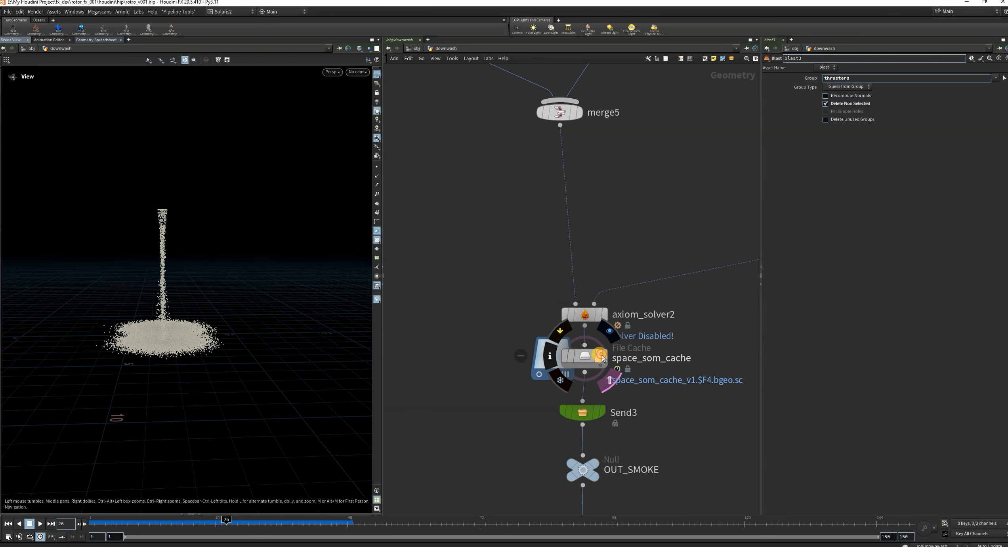
{"action": "left_click_drag", "start_coordinate": [179, 328], "coordinate": [326, 380]}
{"action": "left_click_drag", "start_coordinate": [127, 523], "coordinate": [249, 522]}
{"action": "right_click_drag", "start_coordinate": [244, 319], "coordinate": [240, 354]}
Review the rest of the downwash network and view the cached smoke from a lower angle.
{"action": "scroll", "coordinate": [241, 355], "scroll_direction": "down", "scroll_amount": 4}
{"action": "scroll", "coordinate": [555, 349], "scroll_direction": "down", "scroll_amount": 10}
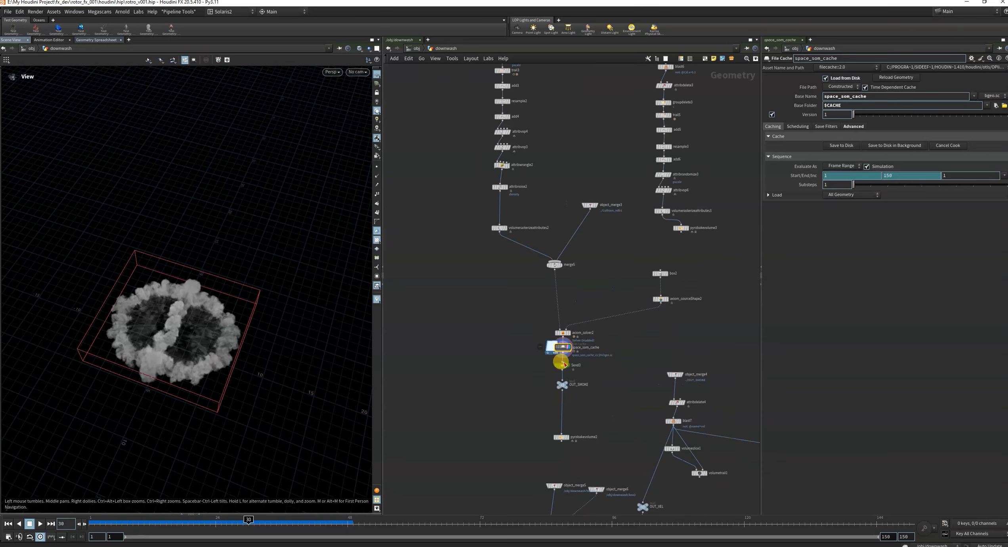
{"action": "middle_click_drag", "start_coordinate": [498, 462], "coordinate": [504, 373]}
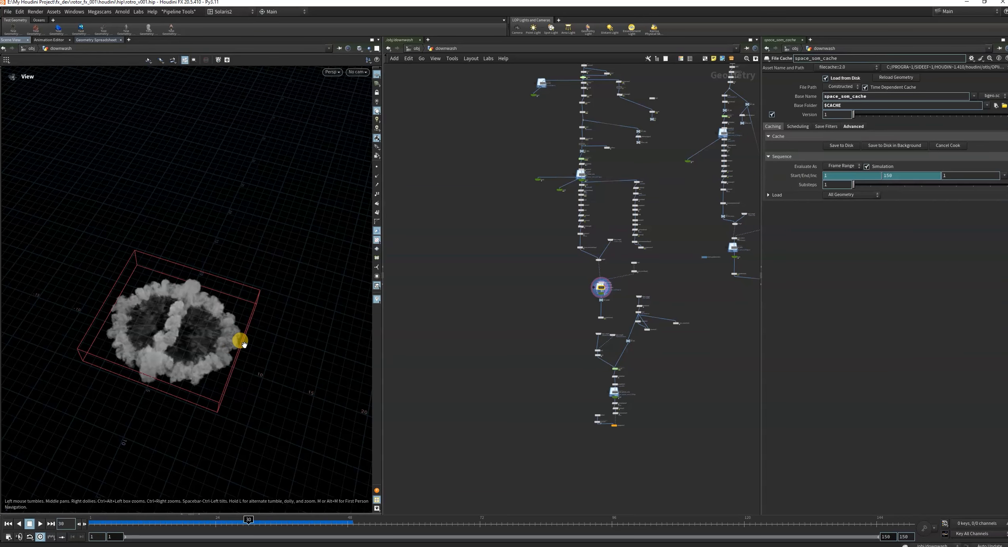
{"action": "scroll", "coordinate": [662, 249], "scroll_direction": "up", "scroll_amount": 4}
{"action": "middle_click_drag", "start_coordinate": [664, 256], "coordinate": [693, 349]}
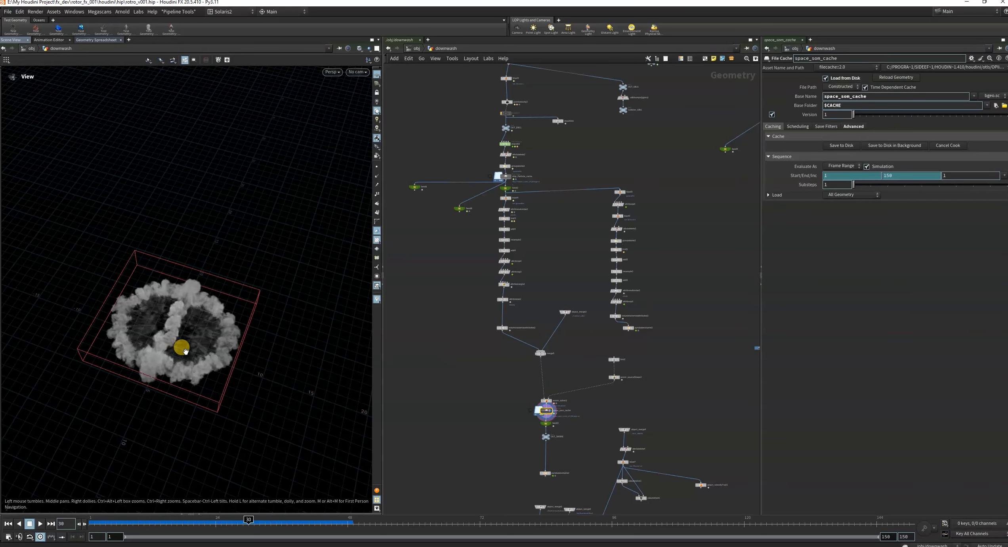
{"action": "left_click_drag", "start_coordinate": [185, 349], "coordinate": [200, 326]}
{"action": "middle_click_drag", "start_coordinate": [694, 284], "coordinate": [691, 356]}
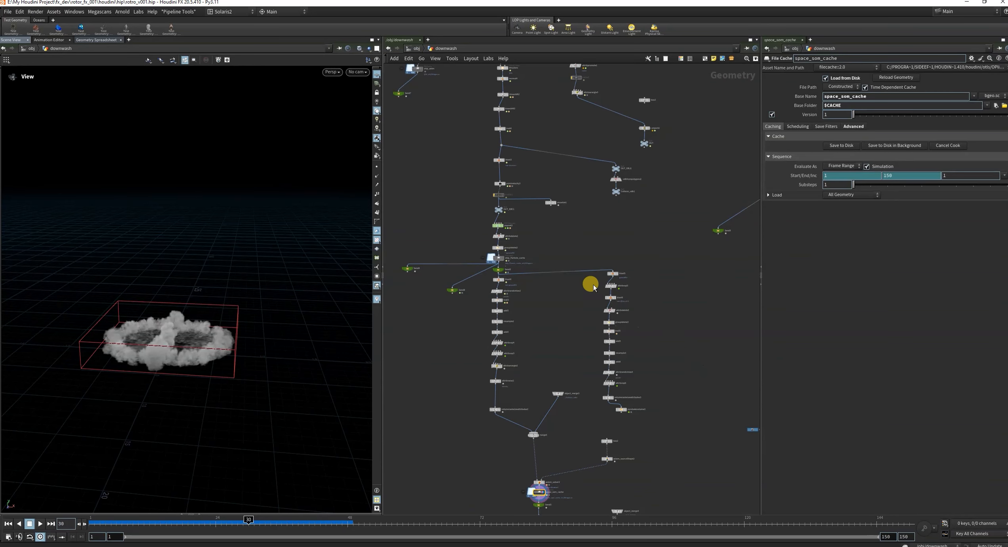
{"action": "scroll", "coordinate": [686, 234], "scroll_direction": "down", "scroll_amount": 3}
Go up to the object level and place the Baked_Animations_Intergalactic_Spaceships_Version_2 node directly below downwash.
{"action": "left_click", "coordinate": [417, 50]}
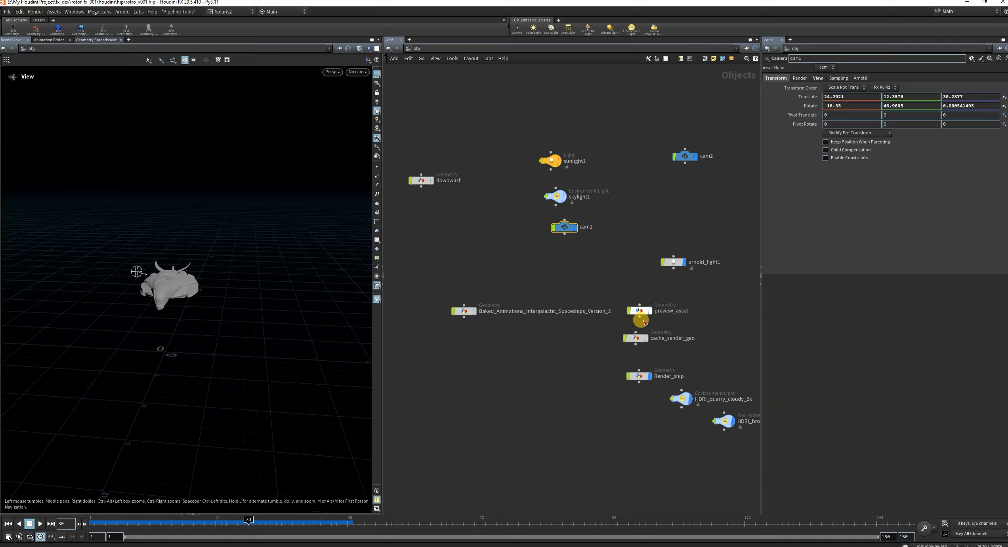
{"action": "scroll", "coordinate": [618, 365], "scroll_direction": "down", "scroll_amount": 4}
{"action": "scroll", "coordinate": [586, 370], "scroll_direction": "up", "scroll_amount": 4}
{"action": "left_click_drag", "start_coordinate": [484, 298], "coordinate": [449, 200]}
{"action": "scroll", "coordinate": [596, 329], "scroll_direction": "down", "scroll_amount": 4}
{"action": "scroll", "coordinate": [669, 381], "scroll_direction": "up", "scroll_amount": 2}
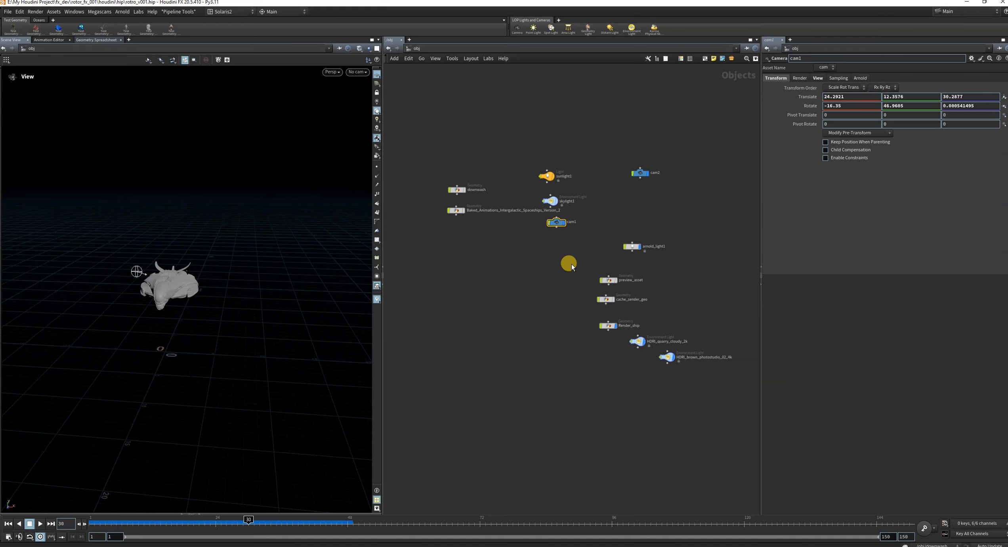
Align the preview_asset, cache_sender_geo and Render_ship nodes in a column and move the two HDRI environment lights near cam2.
{"action": "left_click_drag", "start_coordinate": [572, 266], "coordinate": [642, 427]}
{"action": "left_click_drag", "start_coordinate": [635, 387], "coordinate": [666, 194]}
{"action": "scroll", "coordinate": [534, 286], "scroll_direction": "down", "scroll_amount": 2}
{"action": "scroll", "coordinate": [496, 252], "scroll_direction": "up", "scroll_amount": 5}
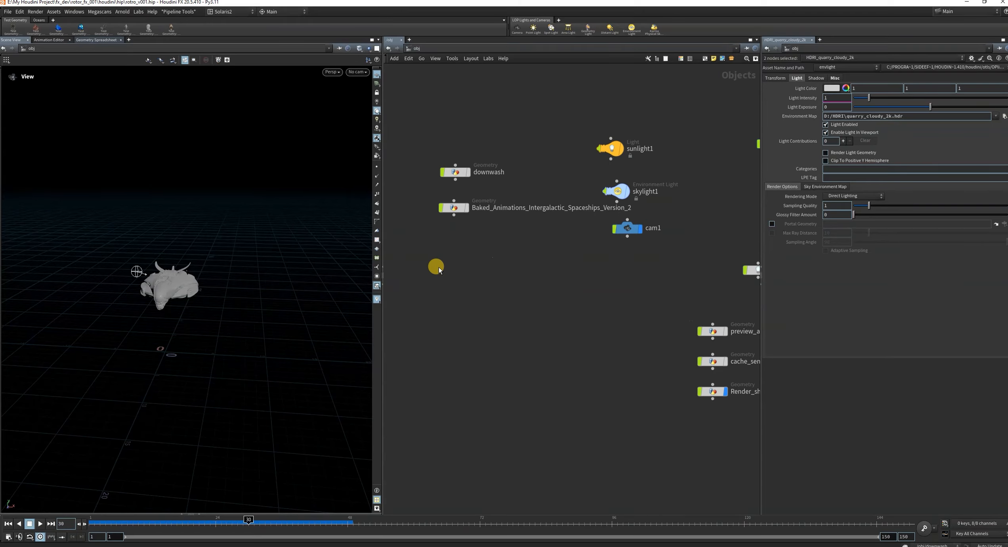
Turn off the display of the Render_ship object.
{"action": "left_click", "coordinate": [482, 286]}
{"action": "scroll", "coordinate": [518, 283], "scroll_direction": "down", "scroll_amount": 2}
{"action": "scroll", "coordinate": [620, 361], "scroll_direction": "up", "scroll_amount": 4}
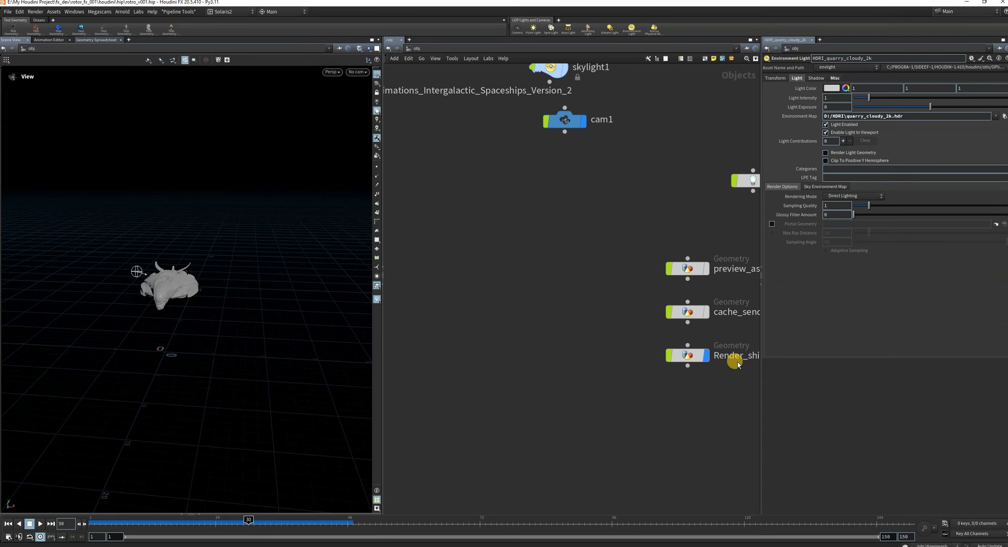
{"action": "left_click", "coordinate": [705, 355]}
{"action": "scroll", "coordinate": [557, 349], "scroll_direction": "down", "scroll_amount": 4}
{"action": "middle_click_drag", "start_coordinate": [556, 350], "coordinate": [600, 375]}
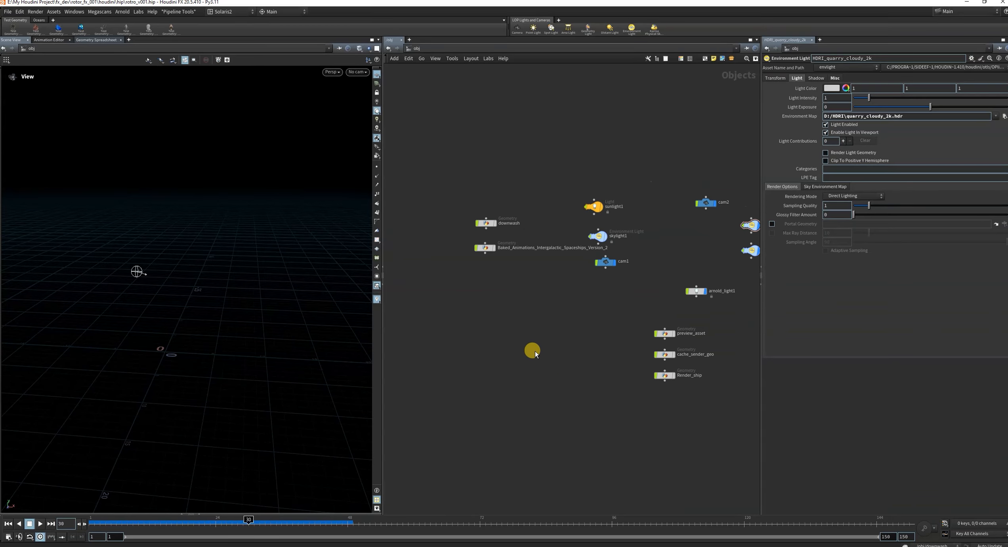
Create a new Geometry object below the baked spaceship node and name it Ship_Landing.
{"action": "scroll", "coordinate": [497, 270], "scroll_direction": "up", "scroll_amount": 4}
{"action": "key", "text": "Tab"}
{"action": "type", "text": "ge"}
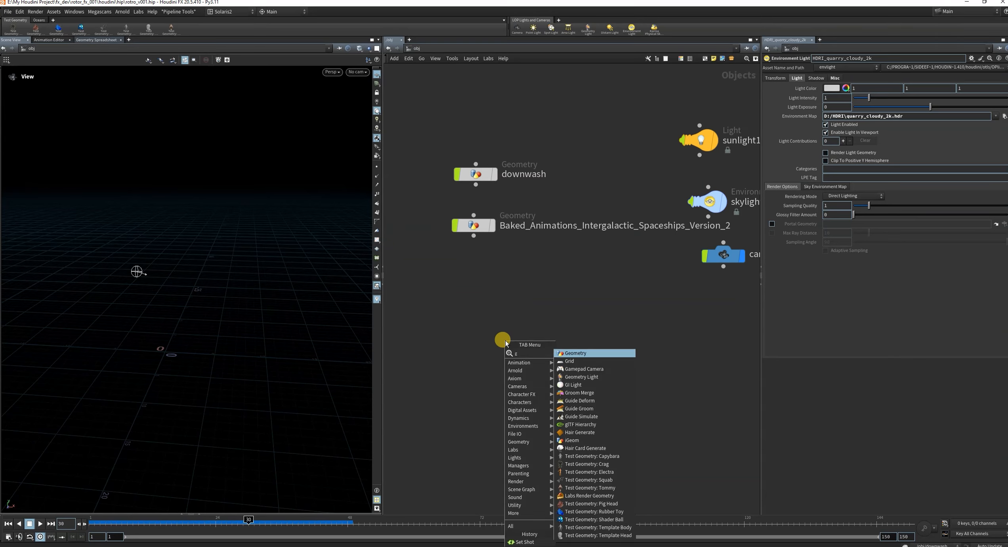
{"action": "left_click", "coordinate": [566, 353]}
{"action": "left_click", "coordinate": [463, 341]}
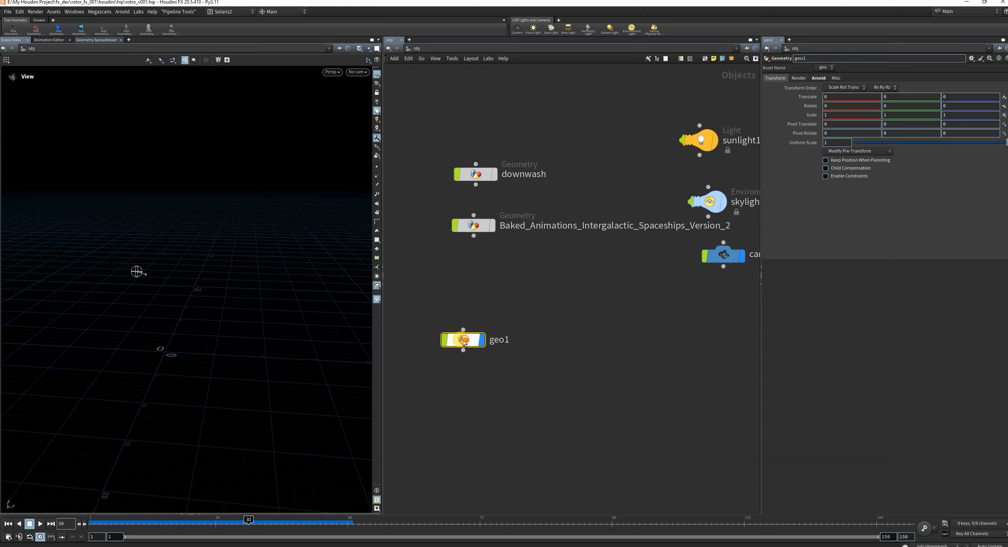
{"action": "scroll", "coordinate": [536, 315], "scroll_direction": "down", "scroll_amount": 3}
{"action": "scroll", "coordinate": [524, 317], "scroll_direction": "up", "scroll_amount": 3}
{"action": "double_click", "coordinate": [531, 338]}
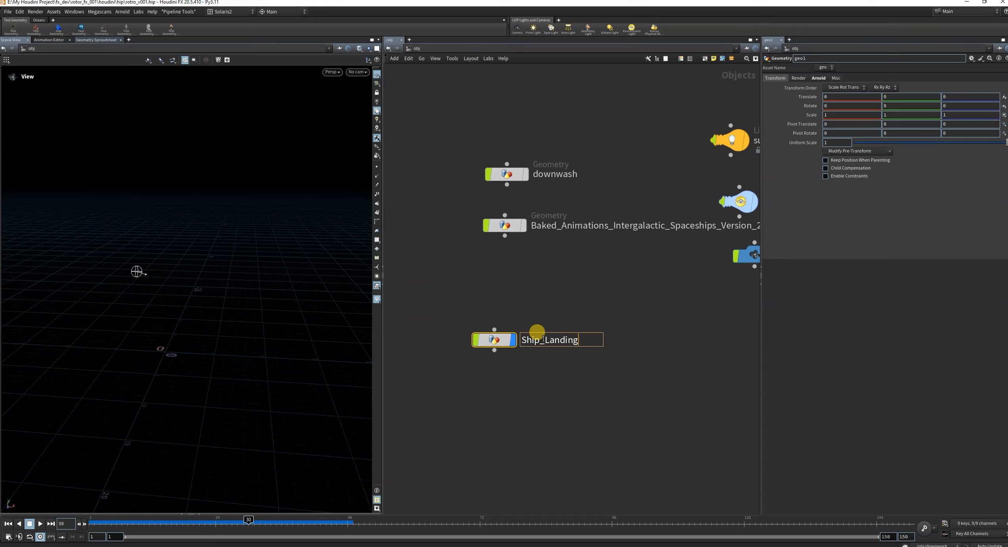
{"action": "key", "text": "Return"}
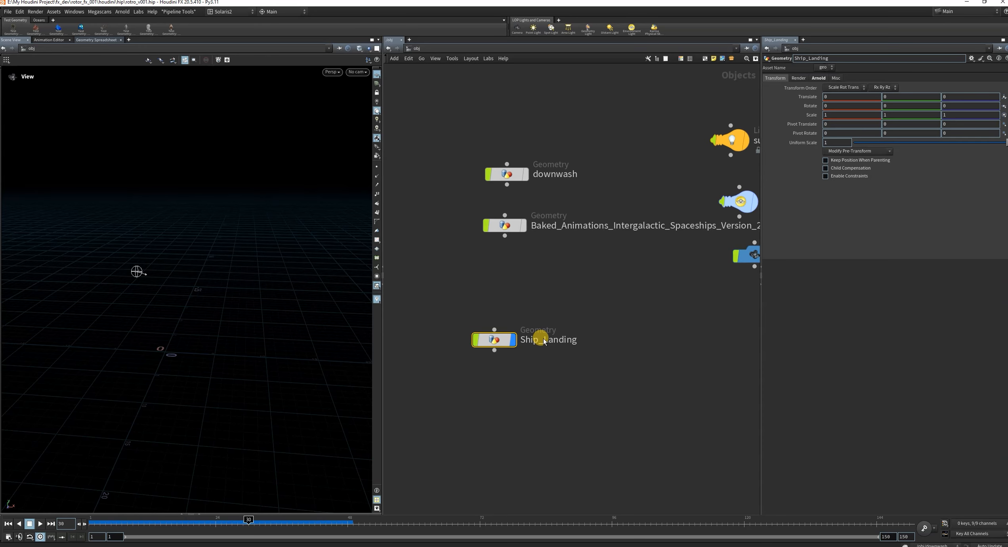
Open the Baked_Animations_Intergalactic_Spaceships_Version_2 network and frame the OUT_SHIP geometry in the viewport.
{"action": "scroll", "coordinate": [570, 317], "scroll_direction": "down", "scroll_amount": 2}
{"action": "scroll", "coordinate": [556, 304], "scroll_direction": "up", "scroll_amount": 3}
{"action": "left_click", "coordinate": [517, 235]}
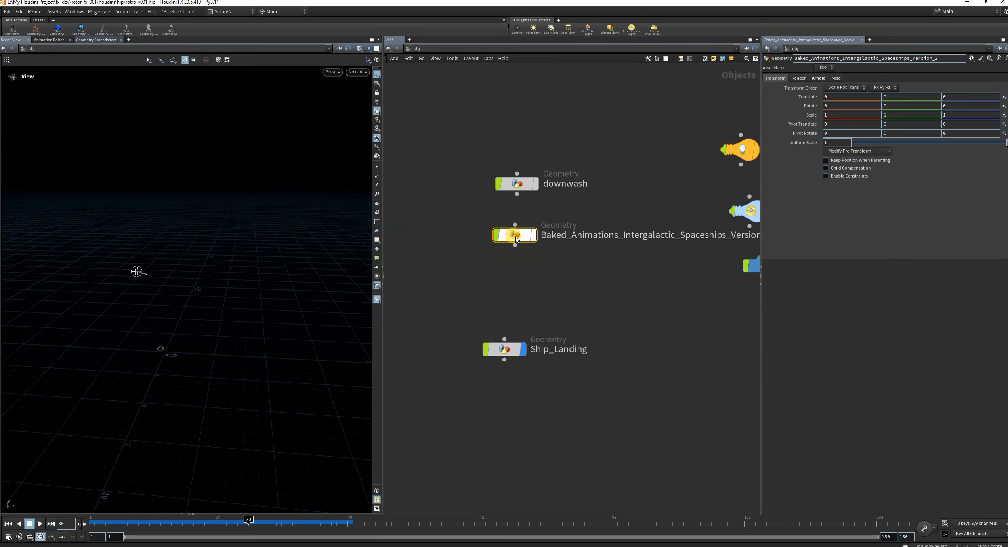
{"action": "double_click", "coordinate": [515, 235]}
{"action": "left_click_drag", "start_coordinate": [448, 300], "coordinate": [587, 372]}
{"action": "left_click_drag", "start_coordinate": [284, 298], "coordinate": [232, 291]}
{"action": "key", "text": "g"}
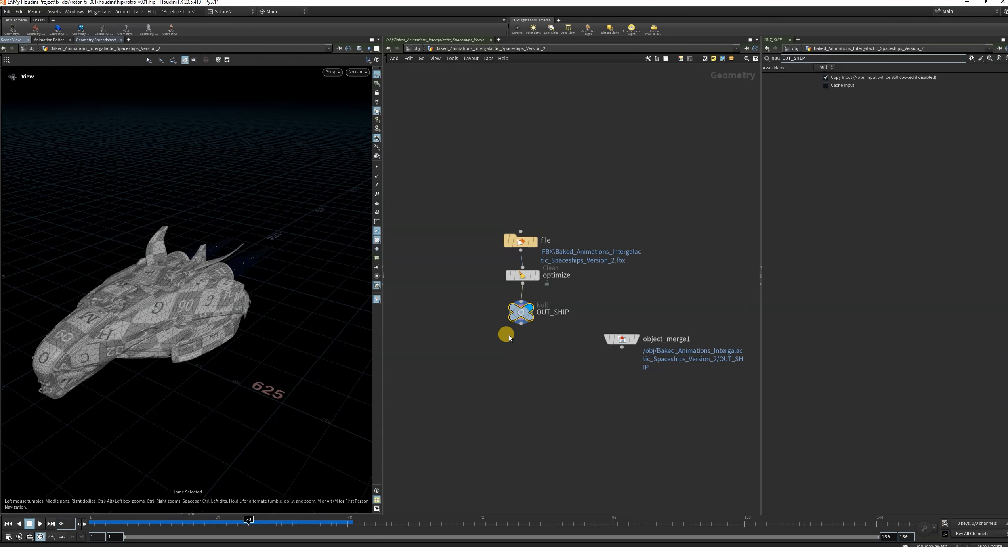
Return to the object level, reopen the baked spaceship network and examine the file node's geometry path in a wider parameter pane.
{"action": "left_click", "coordinate": [416, 48]}
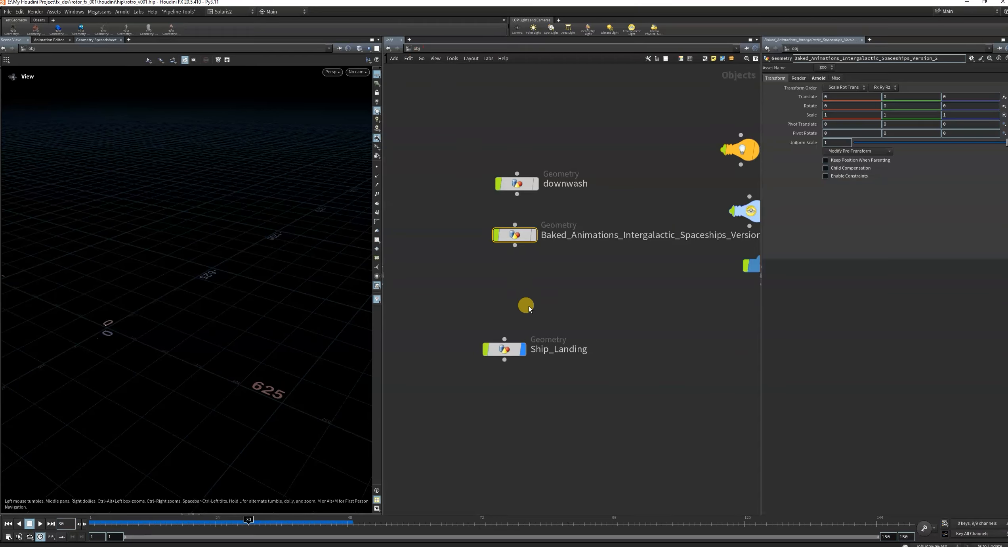
{"action": "double_click", "coordinate": [516, 234]}
{"action": "left_click_drag", "start_coordinate": [479, 290], "coordinate": [560, 370]}
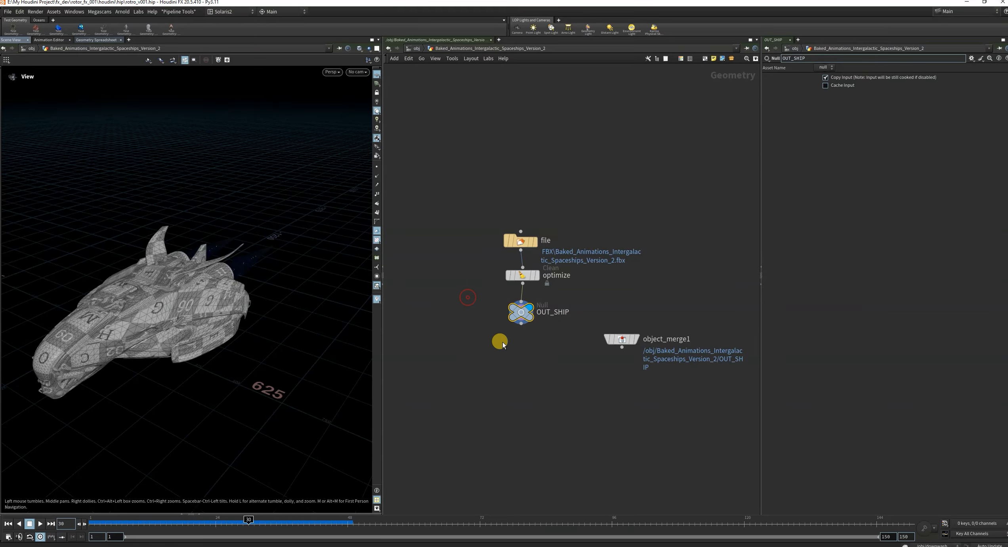
{"action": "left_click_drag", "start_coordinate": [474, 217], "coordinate": [550, 264]}
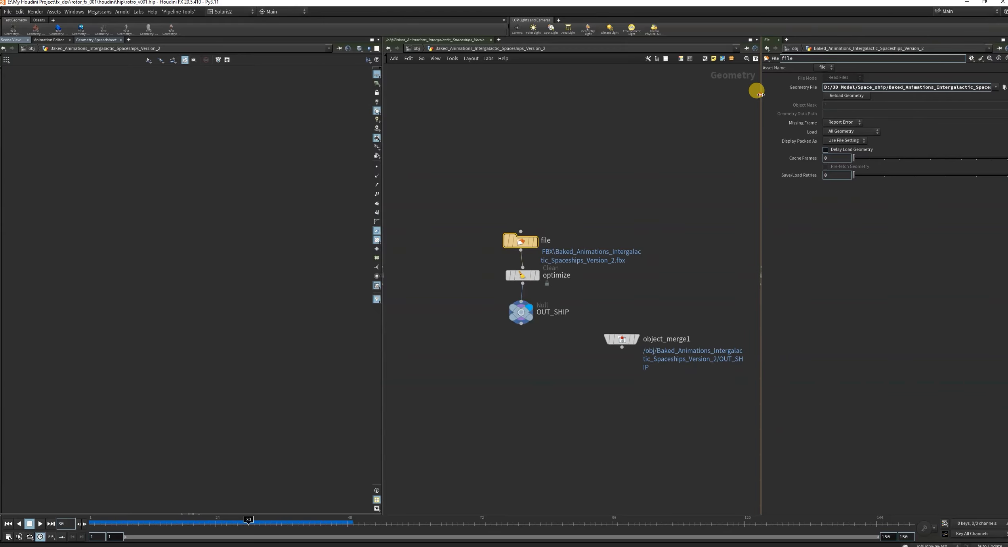
{"action": "left_click_drag", "start_coordinate": [761, 95], "coordinate": [693, 96]}
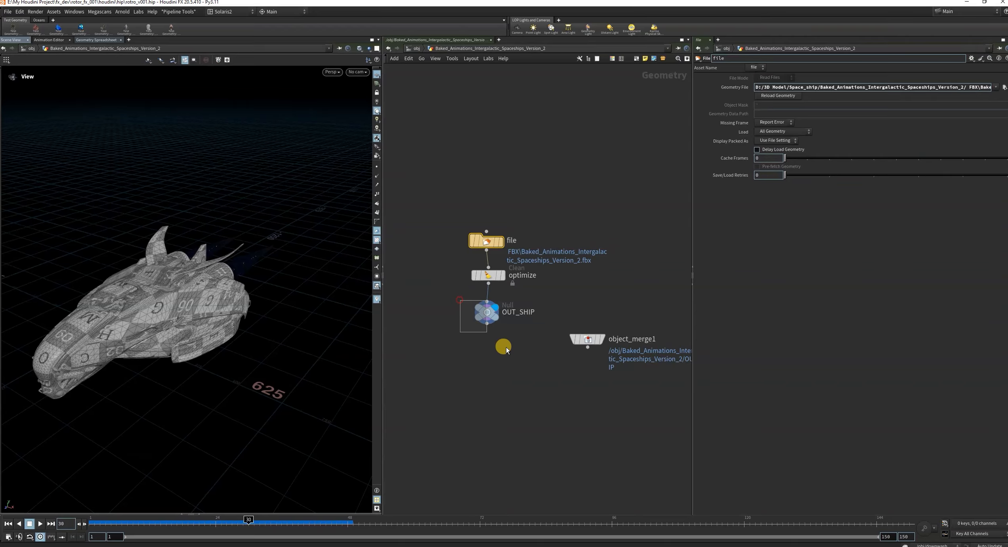
{"action": "left_click_drag", "start_coordinate": [506, 347], "coordinate": [507, 348]}
Copy the OUT_SHIP null from the baked spaceship network.
{"action": "left_click_drag", "start_coordinate": [458, 307], "coordinate": [537, 364]}
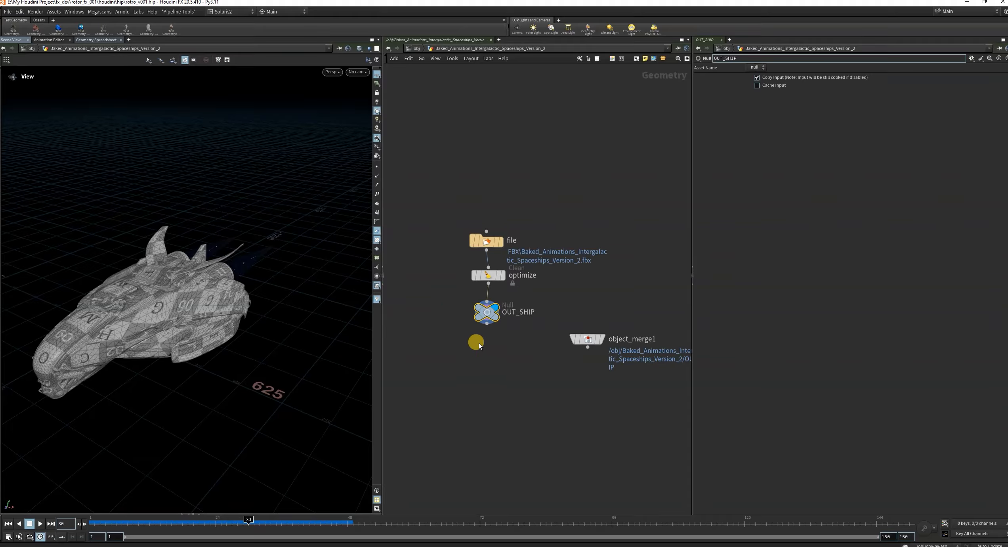
{"action": "key", "text": "ctrl+c"}
{"action": "left_click_drag", "start_coordinate": [458, 302], "coordinate": [522, 366]}
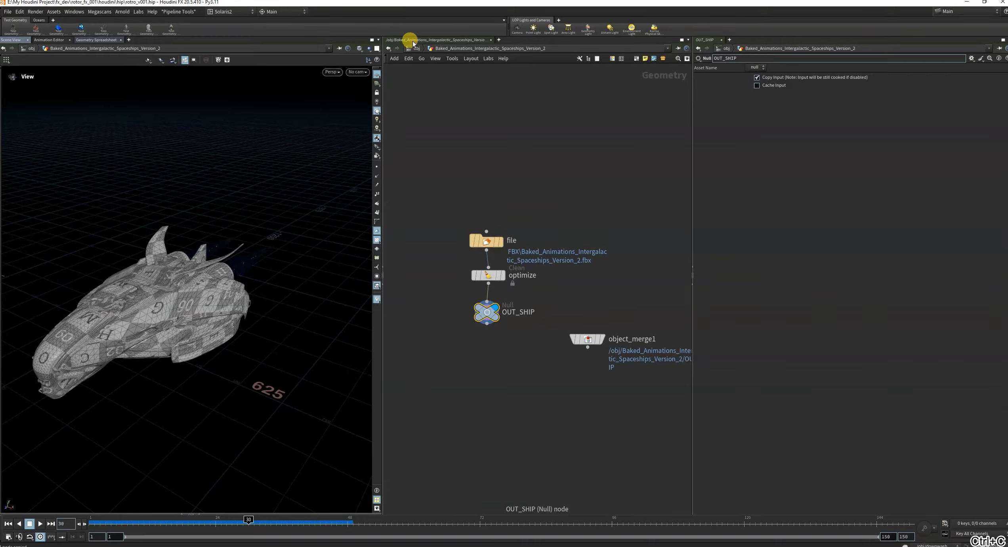
Inside Ship_Landing, add an Object Merge with Object 1 set to /obj/Baked_Animations_Intergalactic_Spaceships_Version_2/OUT_SHIP.
{"action": "left_click", "coordinate": [416, 48]}
{"action": "double_click", "coordinate": [481, 341]}
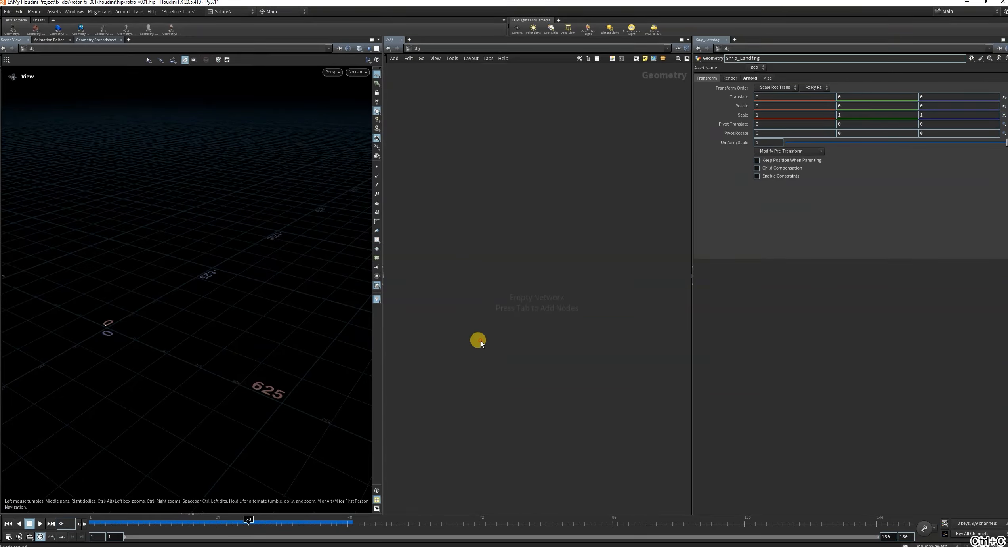
{"action": "key", "text": "Tab"}
{"action": "type", "text": "om"}
{"action": "left_click", "coordinate": [558, 278]}
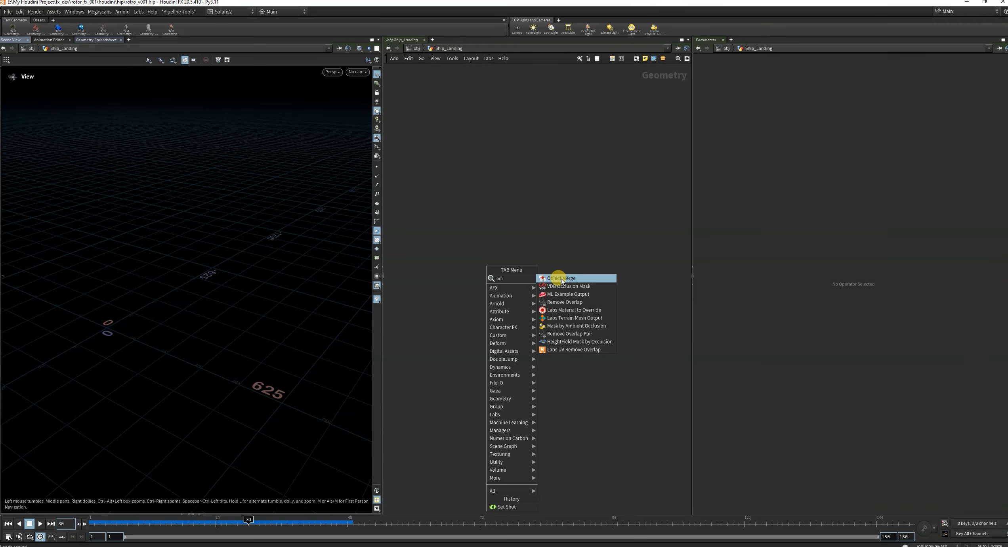
{"action": "left_click", "coordinate": [510, 244]}
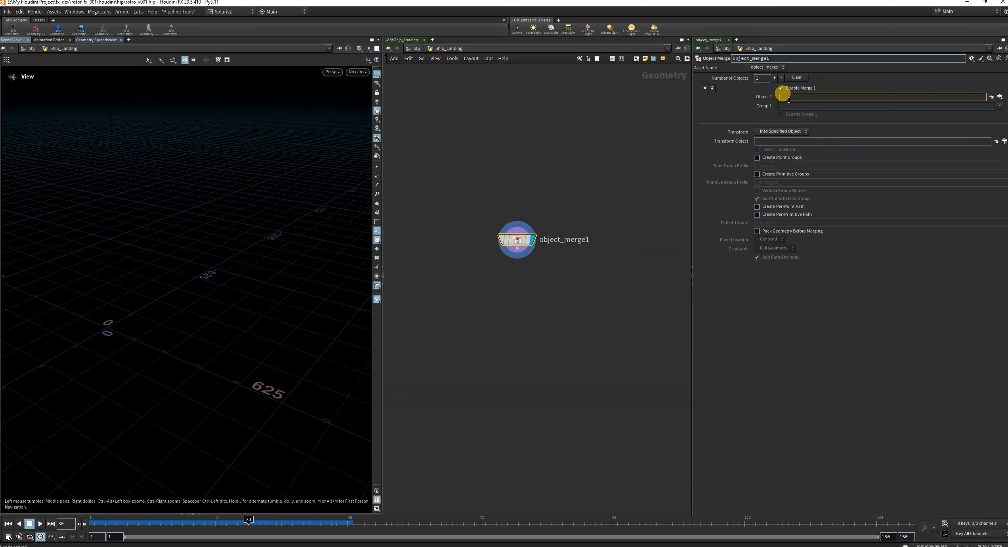
{"action": "key", "text": "ctrl+v"}
{"action": "left_click", "coordinate": [610, 158]}
Check the merged ship's position against the grid origin by bypassing the object merge and re-enabling it.
{"action": "left_click_drag", "start_coordinate": [230, 295], "coordinate": [173, 303]}
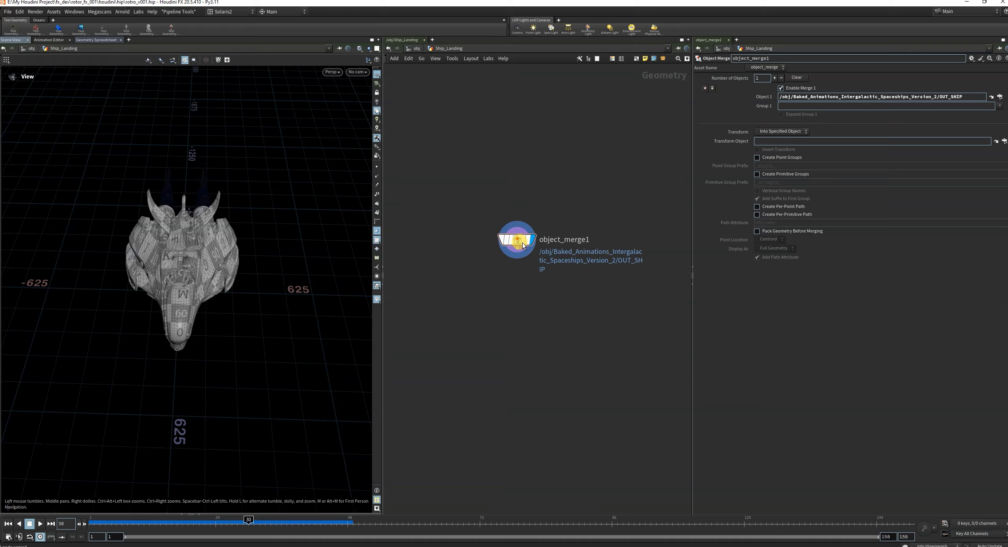
{"action": "left_click", "coordinate": [500, 238]}
{"action": "scroll", "coordinate": [160, 303], "scroll_direction": "up", "scroll_amount": 1}
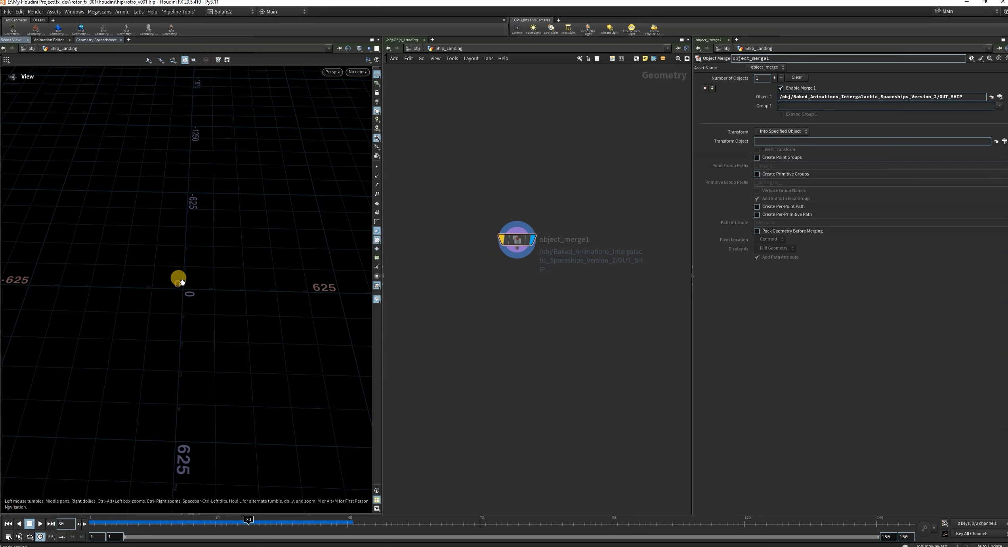
{"action": "left_click", "coordinate": [500, 240]}
{"action": "left_click_drag", "start_coordinate": [198, 265], "coordinate": [197, 238]}
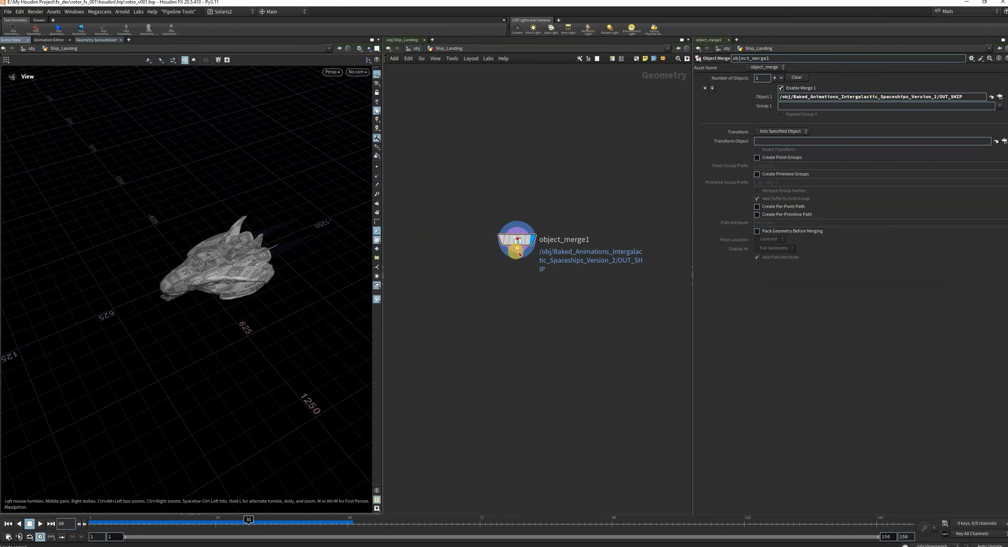
Connect a Transform node below the object merge and display its output.
{"action": "left_click_drag", "start_coordinate": [519, 253], "coordinate": [495, 342]}
{"action": "left_click", "coordinate": [497, 341]}
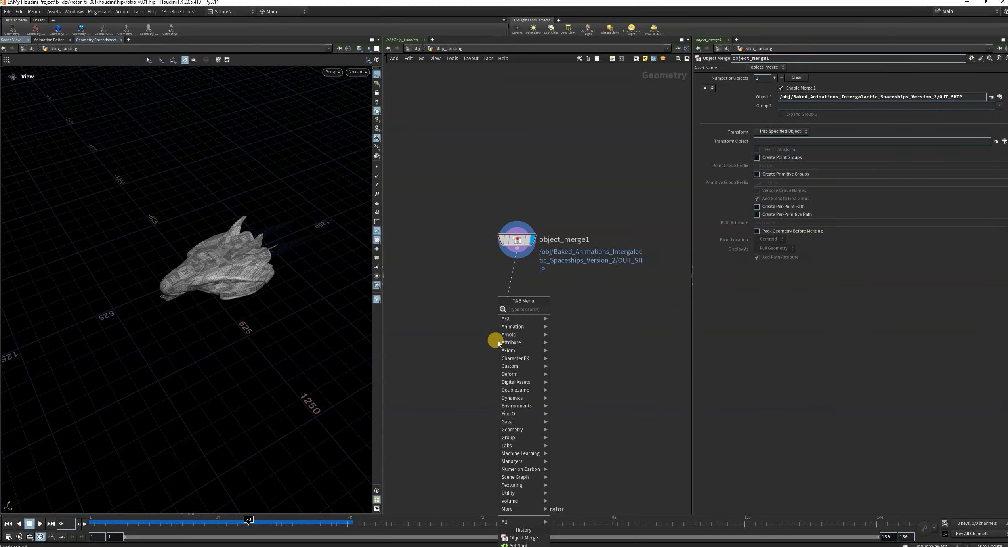
{"action": "type", "text": "tran"}
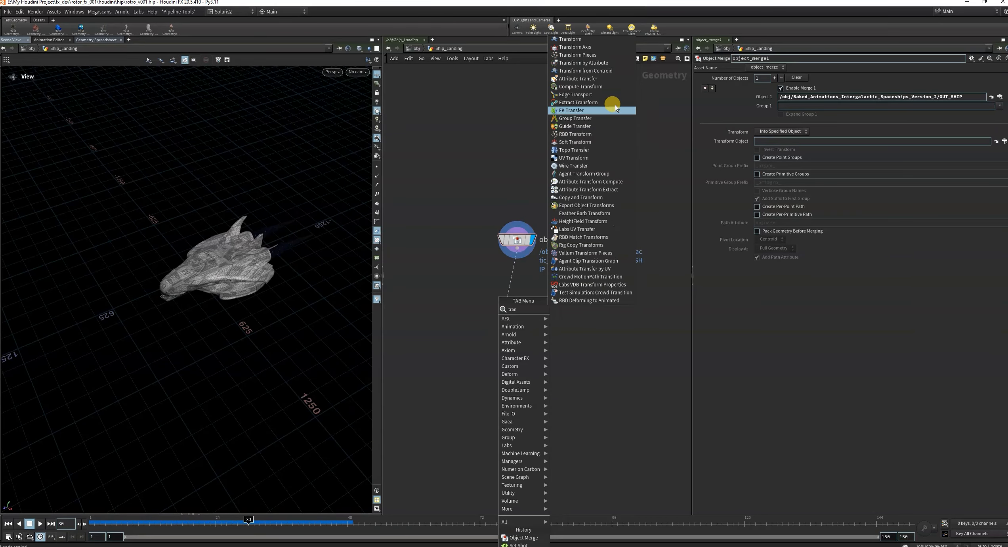
{"action": "left_click", "coordinate": [571, 39]}
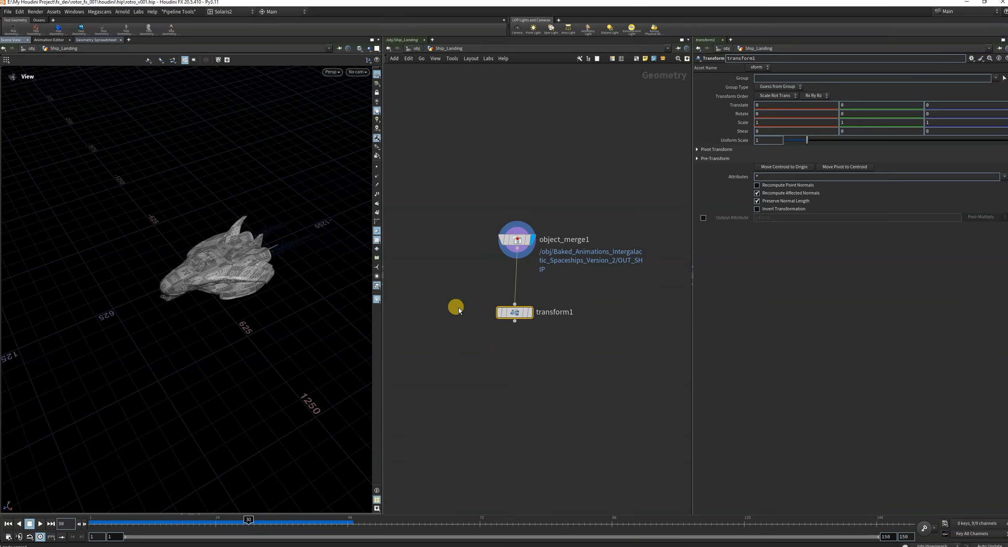
{"action": "left_click", "coordinate": [528, 313]}
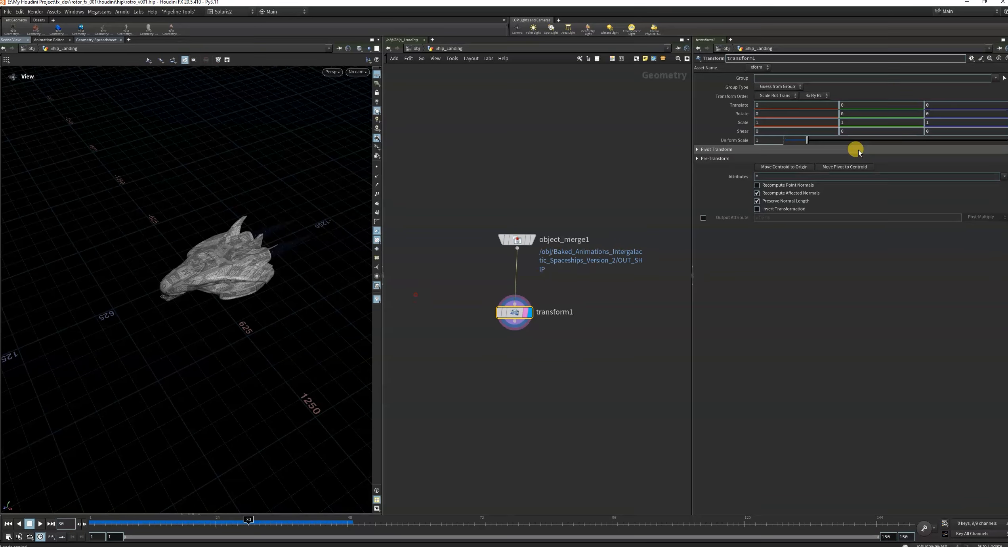
Set the Transform's uniform scale to 0.1 and inspect the ship's size against the grid.
{"action": "type", "text": "0."}
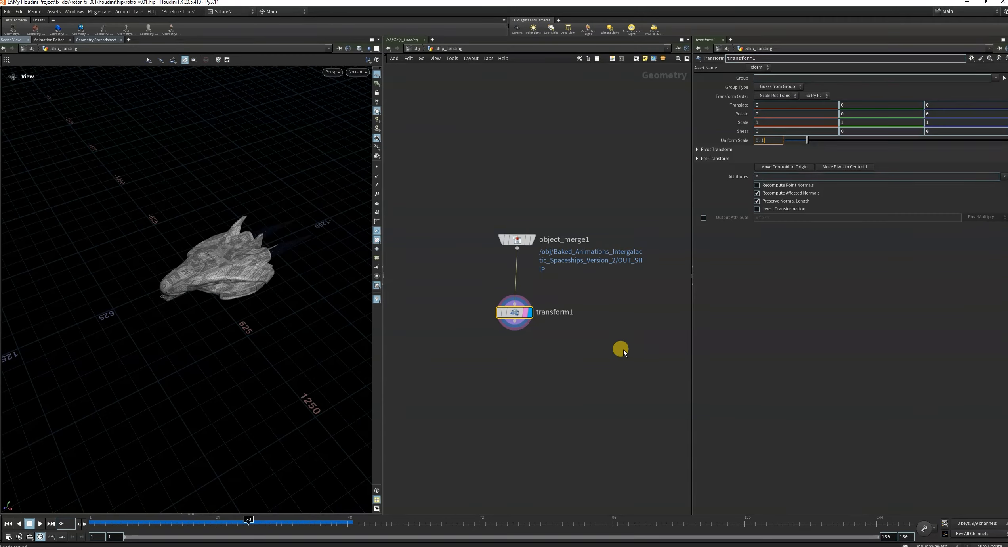
{"action": "left_click", "coordinate": [623, 349]}
{"action": "right_click_drag", "start_coordinate": [191, 273], "coordinate": [404, 188]}
{"action": "mouse_move", "coordinate": [274, 254]}
{"action": "left_mouse_down"}
{"action": "mouse_move", "coordinate": [247, 275]}
{"action": "mouse_move", "coordinate": [349, 236]}
{"action": "mouse_move", "coordinate": [283, 269]}
{"action": "left_mouse_up"}
Look up the uniform scale of the transform3 node in the downwash network and return to the object level.
{"action": "left_click", "coordinate": [415, 51]}
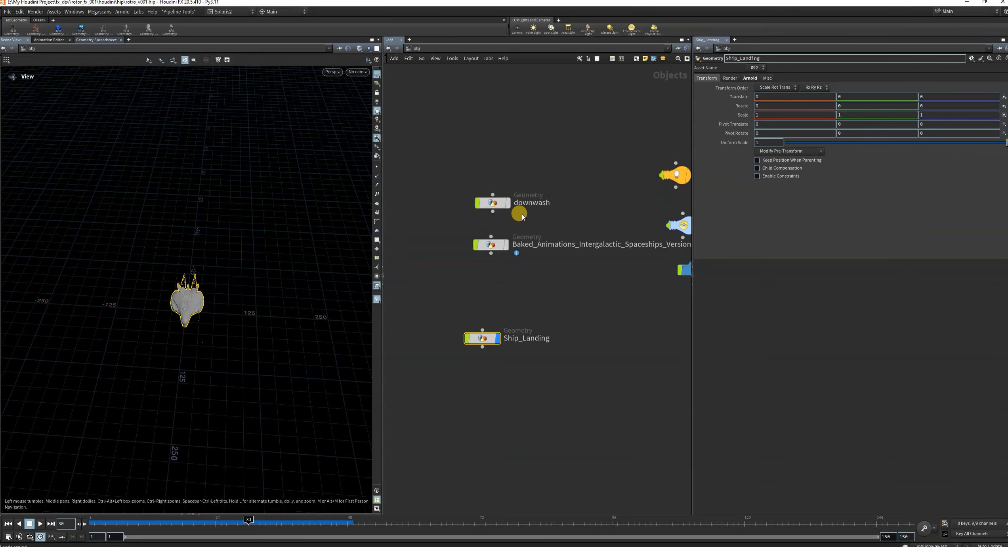
{"action": "double_click", "coordinate": [501, 202]}
{"action": "scroll", "coordinate": [545, 139], "scroll_direction": "up", "scroll_amount": 4}
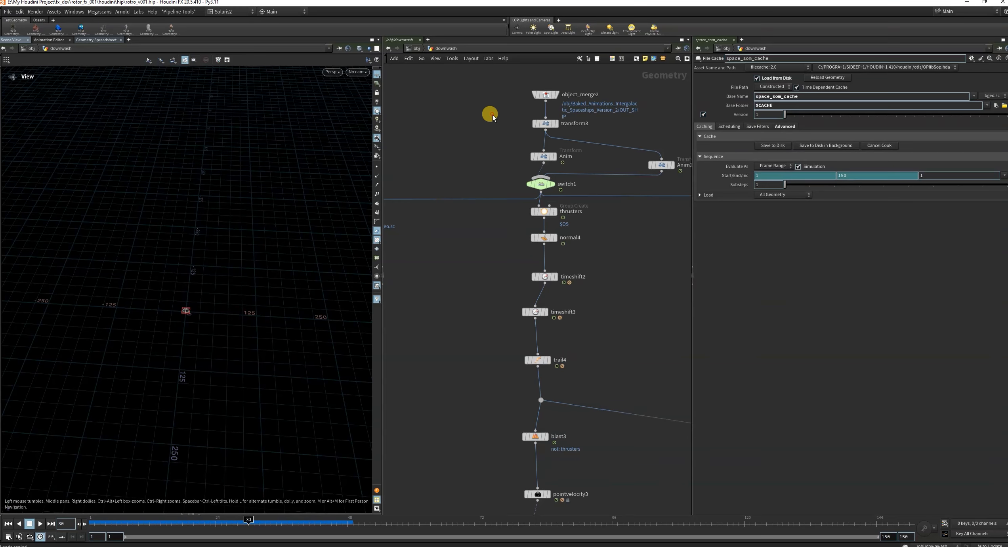
{"action": "left_click_drag", "start_coordinate": [488, 112], "coordinate": [587, 137]}
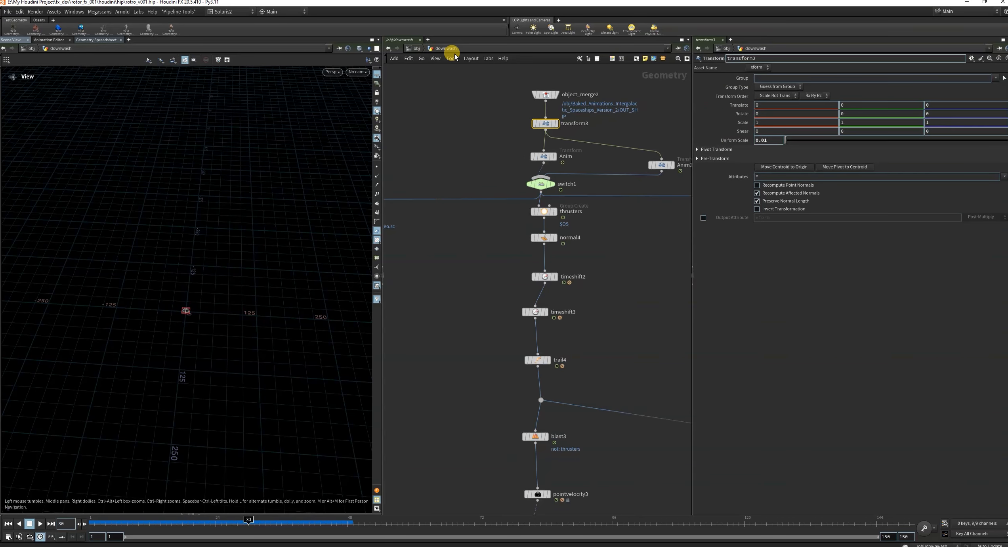
{"action": "left_click", "coordinate": [417, 48]}
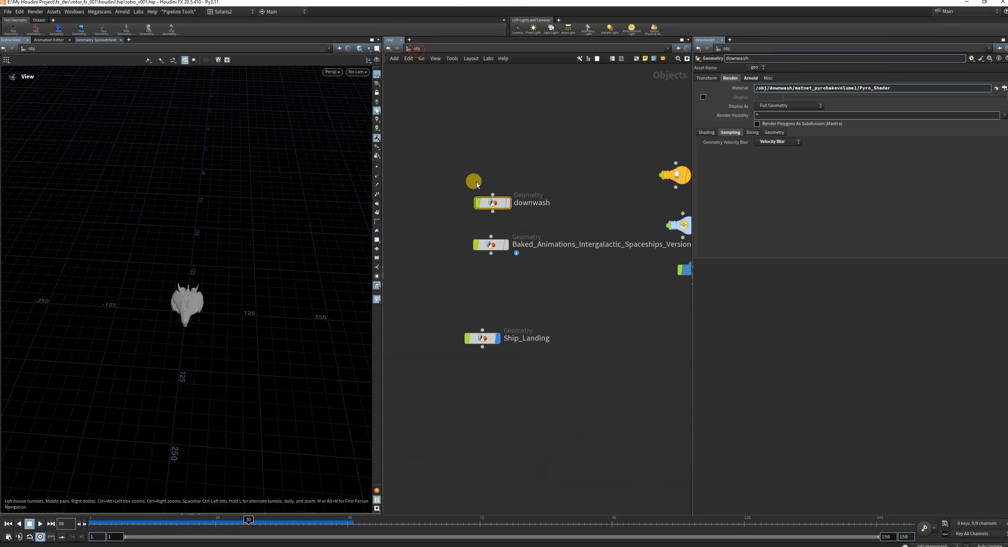
Set the uniform scale of transform1 in Ship_Landing to 0.01 and frame the ship in the viewport.
{"action": "double_click", "coordinate": [491, 335]}
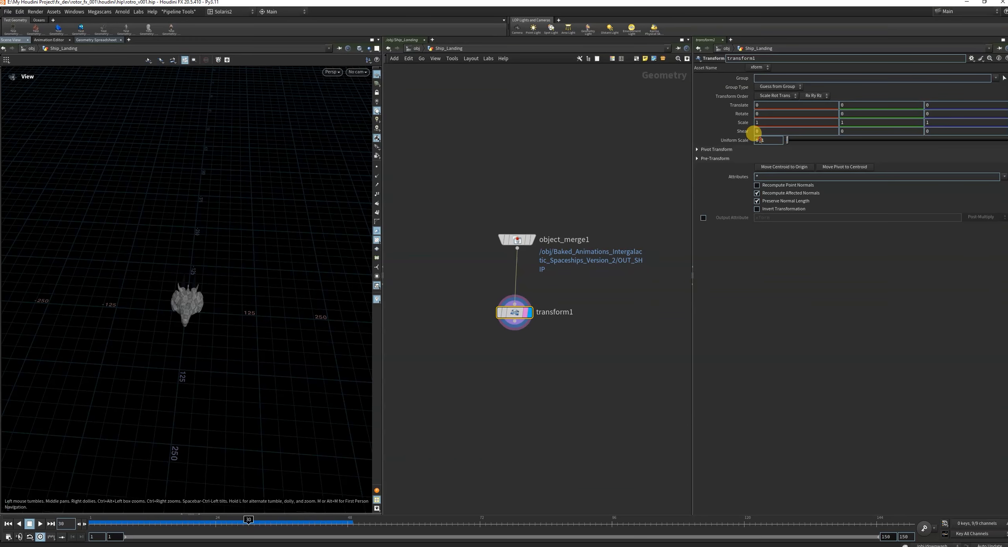
{"action": "type", "text": "0"}
{"action": "key", "text": "Return"}
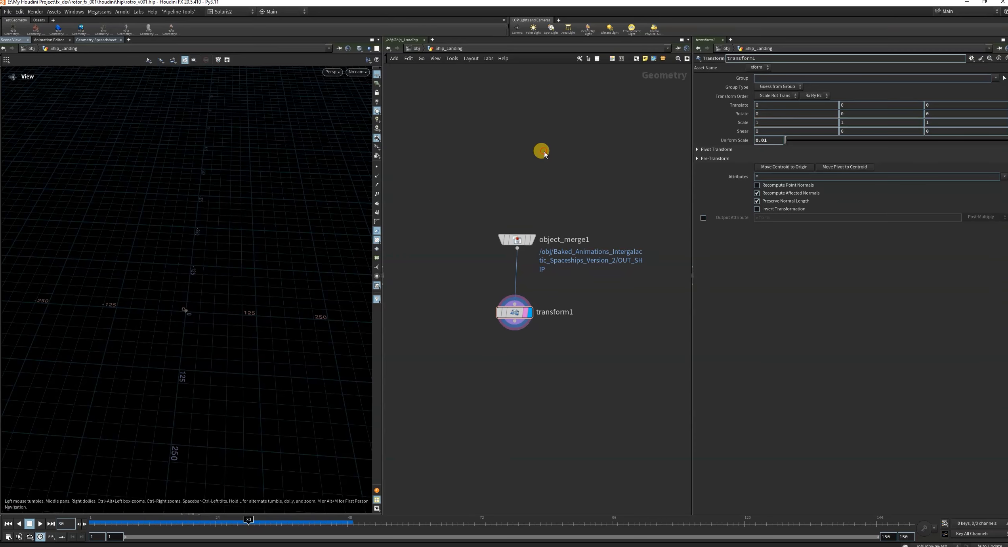
{"action": "key", "text": "g"}
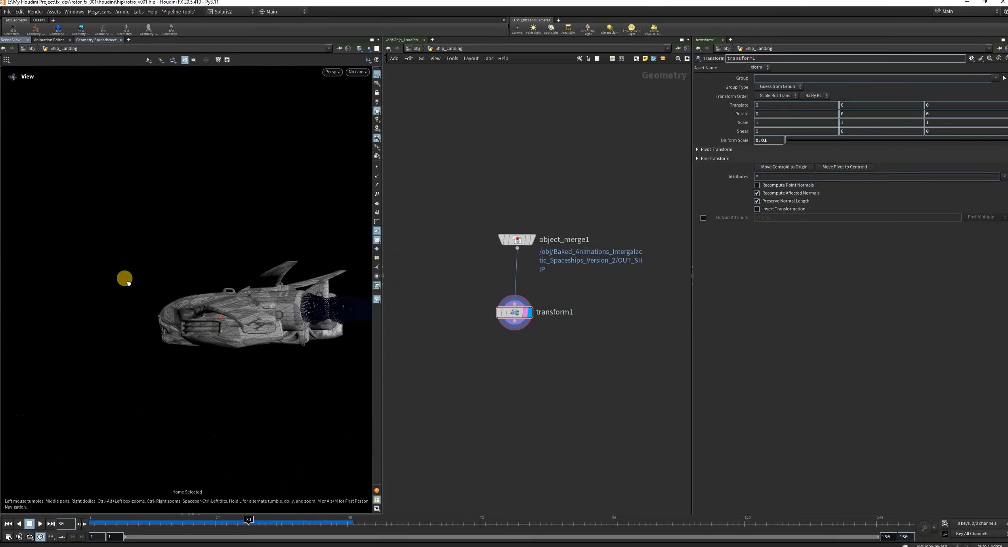
Align transform1 directly beneath the object merge and rename it Scaled.
{"action": "scroll", "coordinate": [512, 304], "scroll_direction": "up", "scroll_amount": 1}
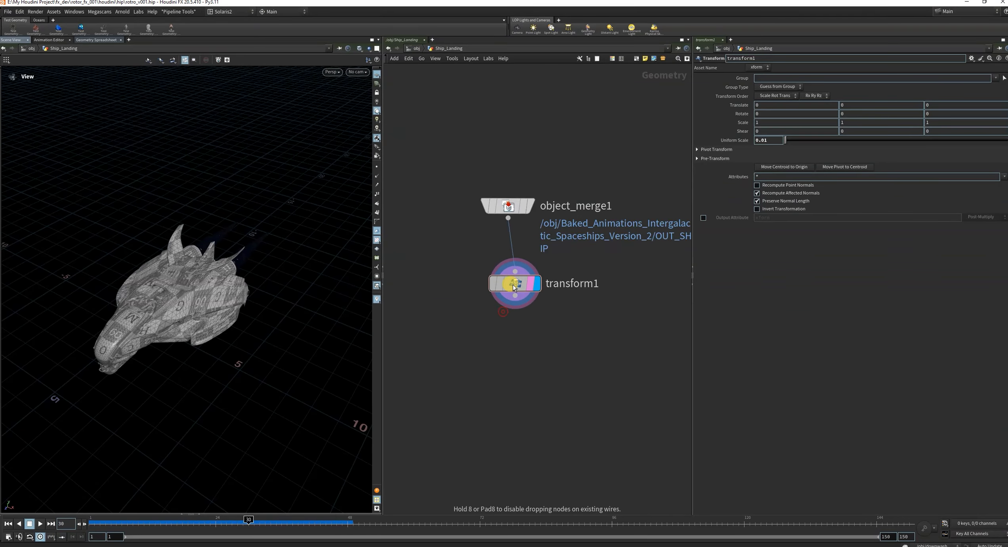
{"action": "double_click", "coordinate": [561, 283]}
{"action": "type", "text": "Scaled"}
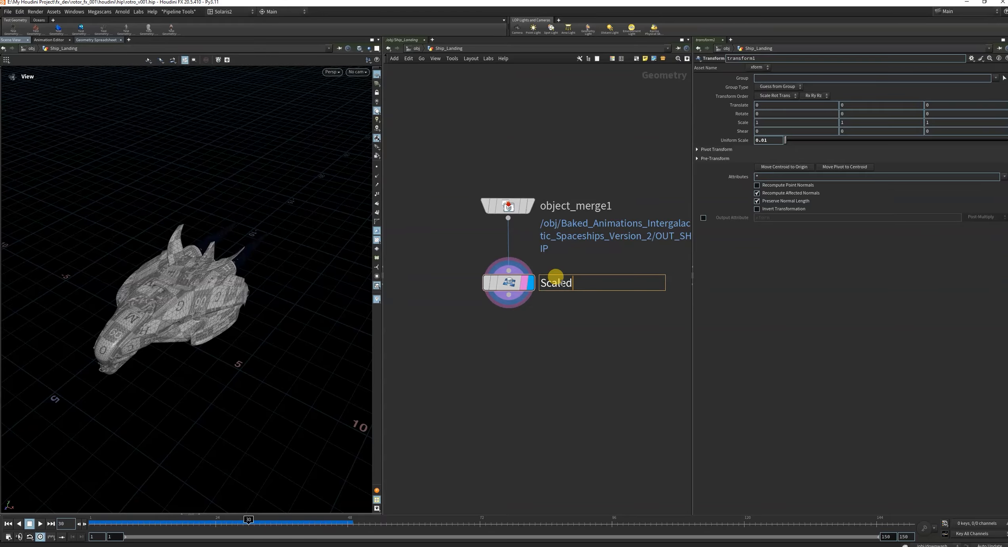
{"action": "key", "text": "Return"}
Widen the viewport, view the scaled ship from a lower side angle and move the timeline to frame 19.
{"action": "left_click_drag", "start_coordinate": [252, 295], "coordinate": [349, 268]}
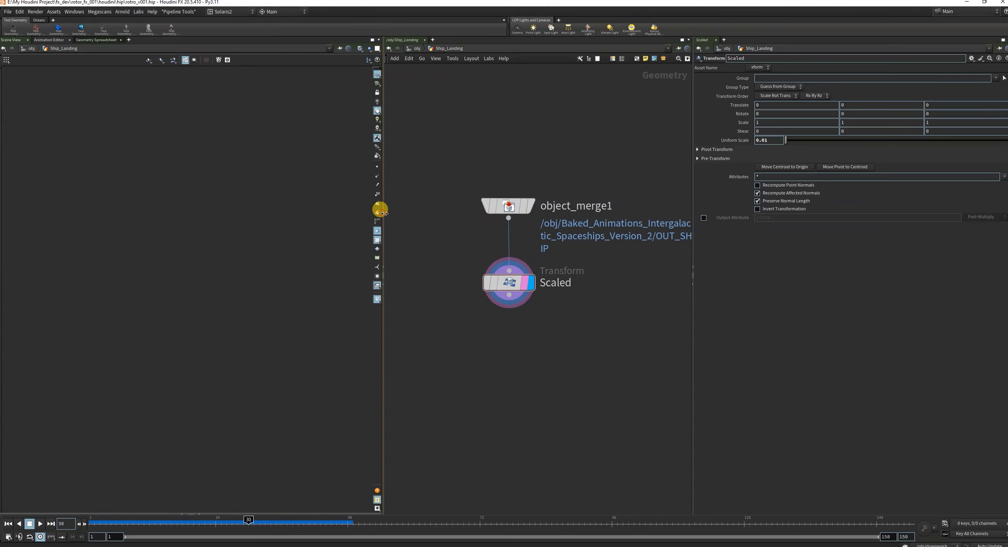
{"action": "left_click_drag", "start_coordinate": [381, 213], "coordinate": [395, 211]}
{"action": "scroll", "coordinate": [576, 319], "scroll_direction": "down", "scroll_amount": 3}
{"action": "scroll", "coordinate": [538, 302], "scroll_direction": "up", "scroll_amount": 3}
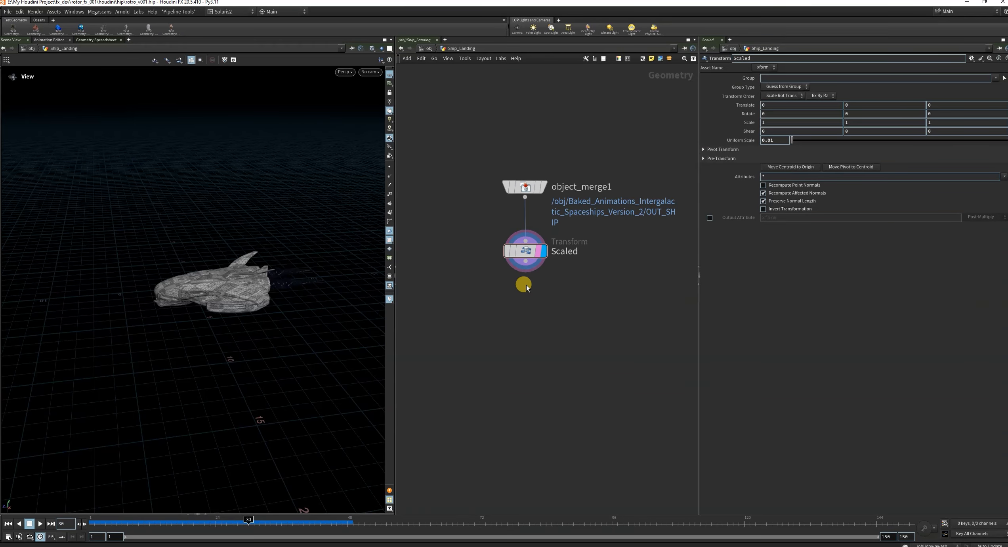
{"action": "left_click_drag", "start_coordinate": [218, 313], "coordinate": [240, 315]}
{"action": "left_click_drag", "start_coordinate": [262, 532], "coordinate": [189, 529]}
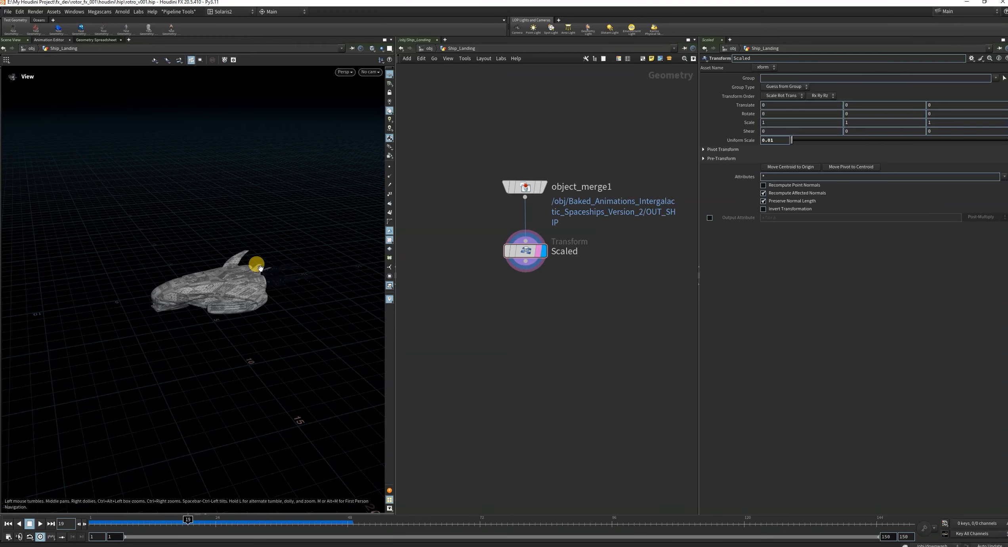
Add a Transform node connected below Scaled and display its result.
{"action": "left_click", "coordinate": [525, 279]}
{"action": "key", "text": "Tab"}
{"action": "type", "text": "tra"}
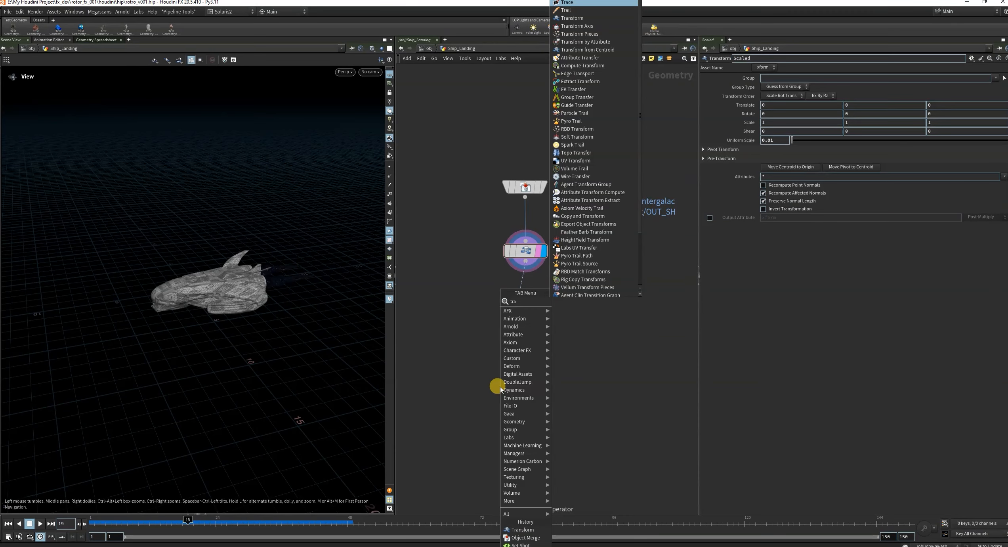
{"action": "type", "text": "ns"}
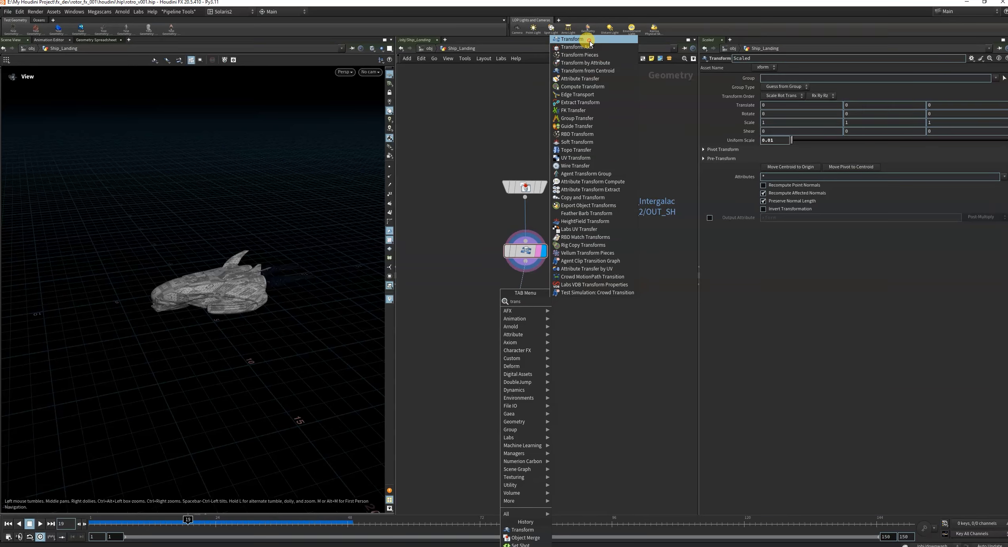
{"action": "left_click", "coordinate": [589, 42]}
{"action": "left_click", "coordinate": [493, 386]}
{"action": "left_click_drag", "start_coordinate": [500, 392], "coordinate": [522, 340]}
{"action": "left_click", "coordinate": [543, 360]}
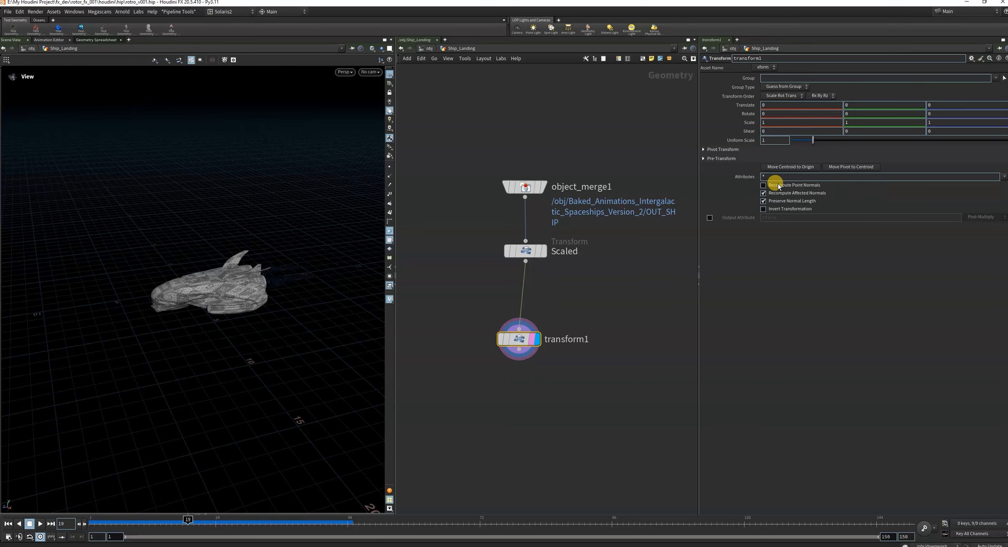
Set the Y translation of transform1 to 5 and align the node directly beneath Scaled.
{"action": "left_click", "coordinate": [867, 107]}
{"action": "type", "text": "2"}
{"action": "key", "text": "Return"}
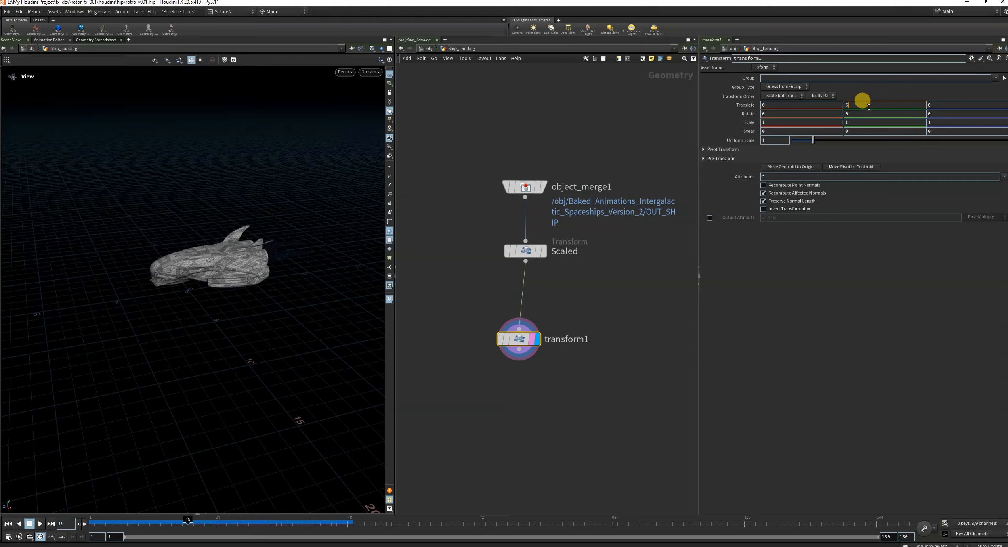
{"action": "key", "text": "Return"}
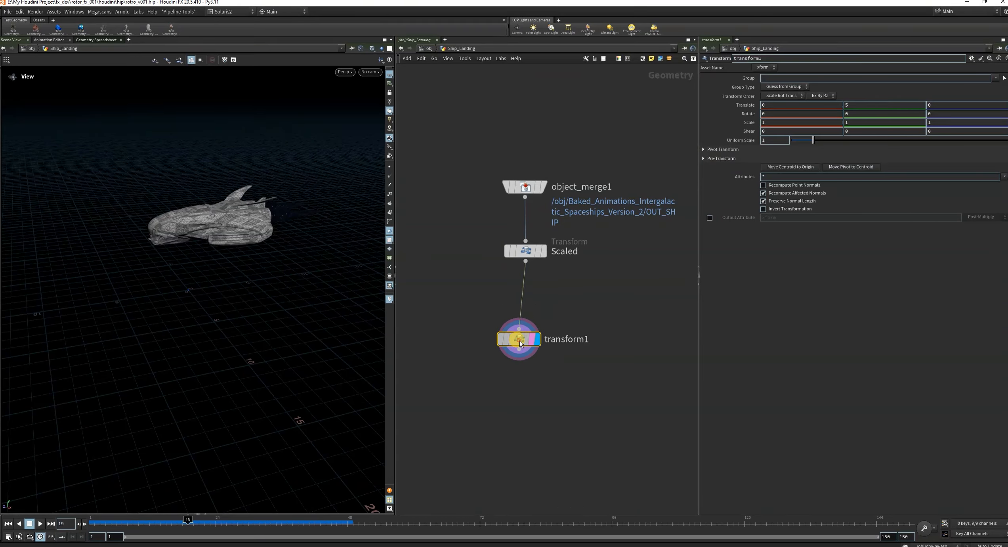
{"action": "left_click_drag", "start_coordinate": [518, 339], "coordinate": [525, 319]}
{"action": "mouse_move", "coordinate": [175, 241]}
{"action": "left_mouse_down"}
{"action": "mouse_move", "coordinate": [202, 224]}
{"action": "mouse_move", "coordinate": [175, 247]}
{"action": "left_mouse_up"}
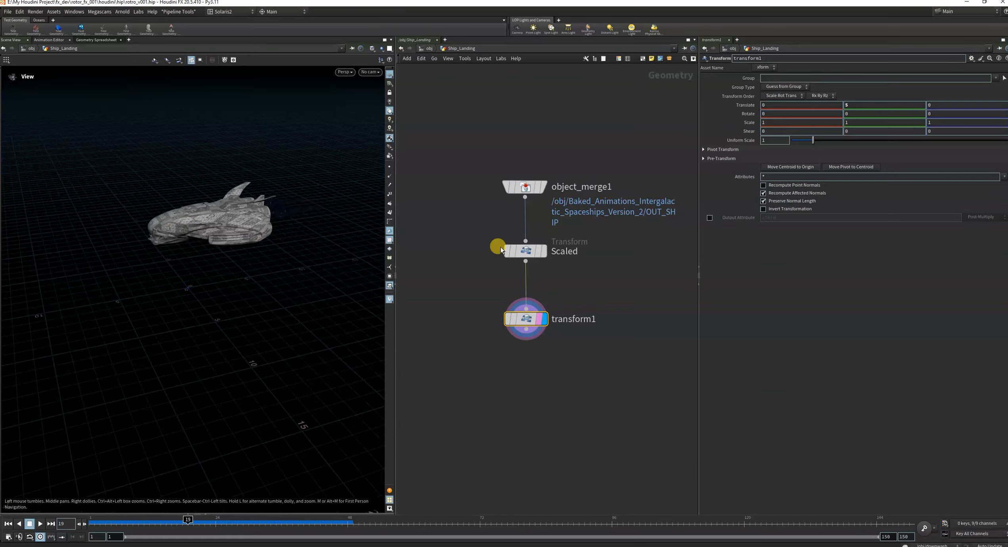
With the viewport transform handle, tilt the ship about -12.5 degrees in X and raise it to about 7.12 in Y.
{"action": "left_click", "coordinate": [0, 131]}
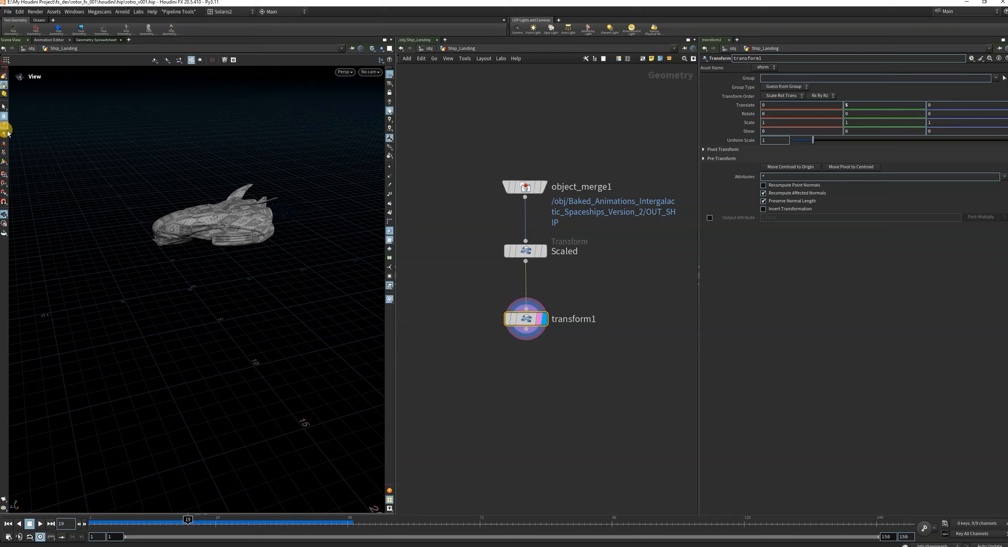
{"action": "left_click", "coordinate": [5, 158]}
{"action": "left_click_drag", "start_coordinate": [320, 240], "coordinate": [192, 271]}
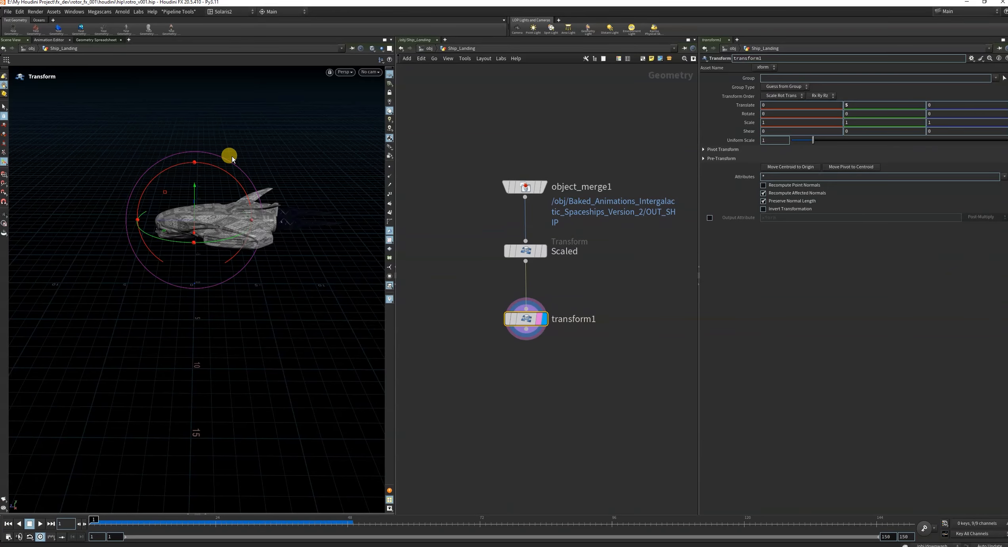
{"action": "left_click_drag", "start_coordinate": [214, 170], "coordinate": [221, 171]}
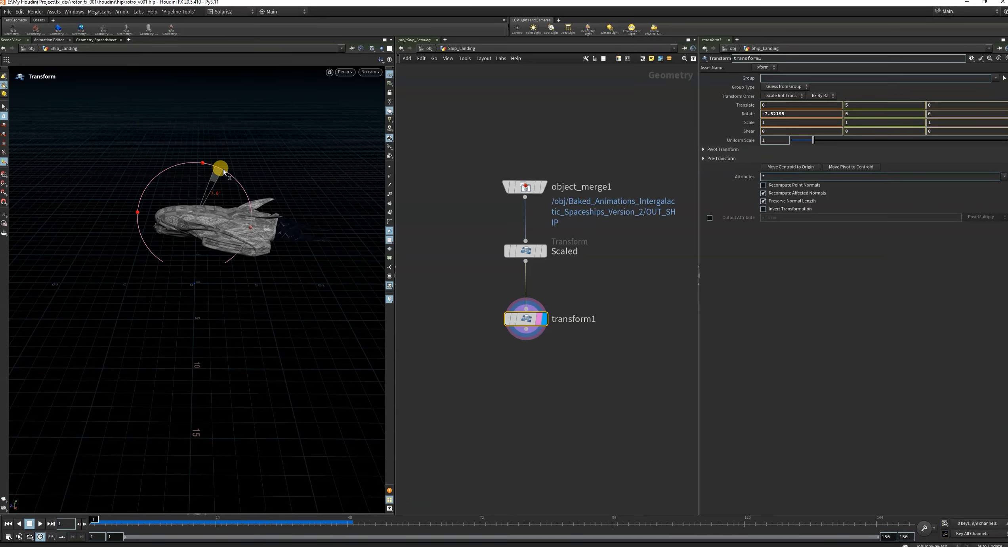
{"action": "key", "text": "Escape"}
{"action": "left_click_drag", "start_coordinate": [199, 208], "coordinate": [145, 216]}
{"action": "key", "text": "Return"}
{"action": "mouse_move", "coordinate": [240, 183]}
{"action": "left_mouse_down"}
{"action": "mouse_move", "coordinate": [252, 194]}
{"action": "mouse_move", "coordinate": [243, 185]}
{"action": "left_mouse_up"}
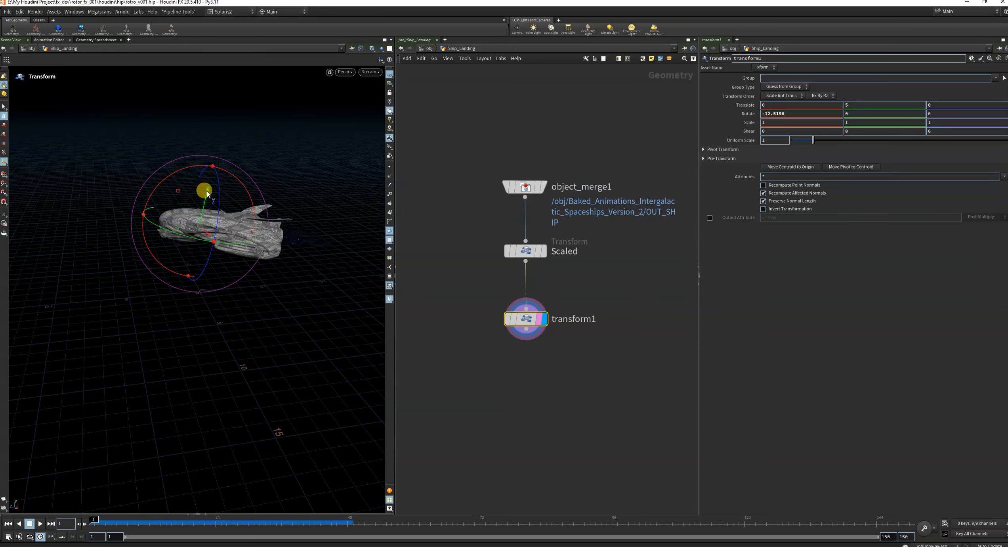
{"action": "left_click_drag", "start_coordinate": [207, 192], "coordinate": [214, 156]}
{"action": "left_click_drag", "start_coordinate": [221, 227], "coordinate": [241, 222], "text": "alt"}
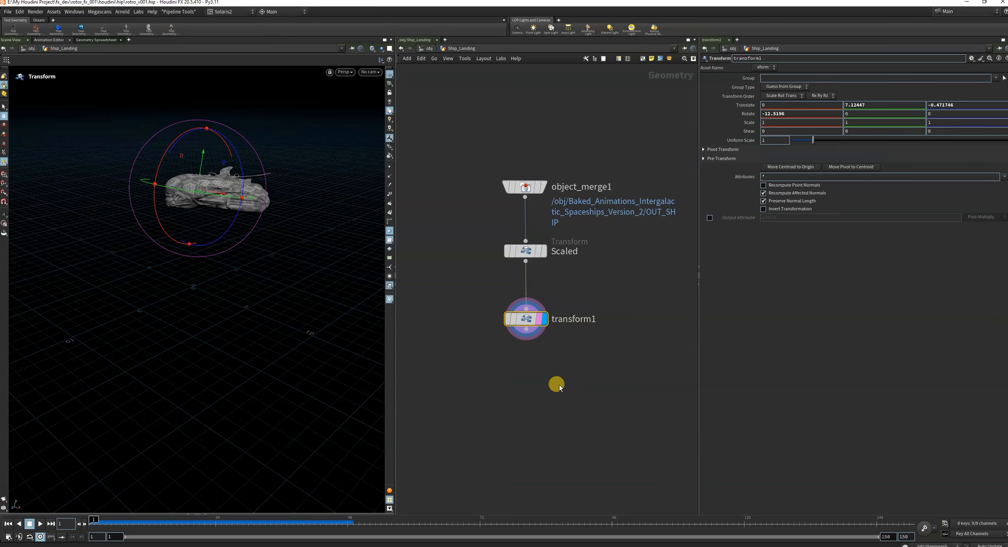
Reset the X rotation of transform1 to 0, leave the viewport handle and set the X rotation to -1.25.
{"action": "left_click_drag", "start_coordinate": [799, 113], "coordinate": [603, 147]}
{"action": "type", "text": "0"}
{"action": "key", "text": "Return"}
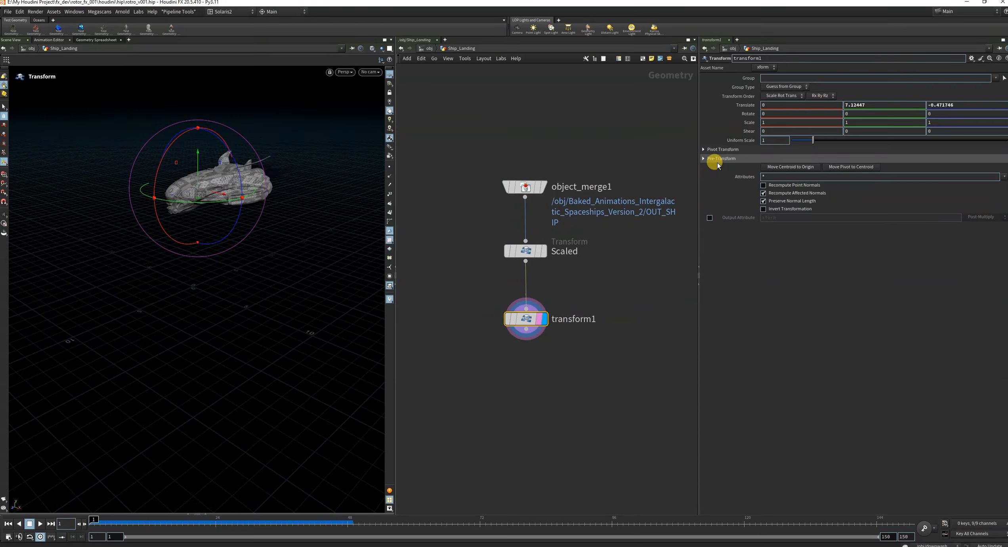
{"action": "left_click", "coordinate": [4, 108]}
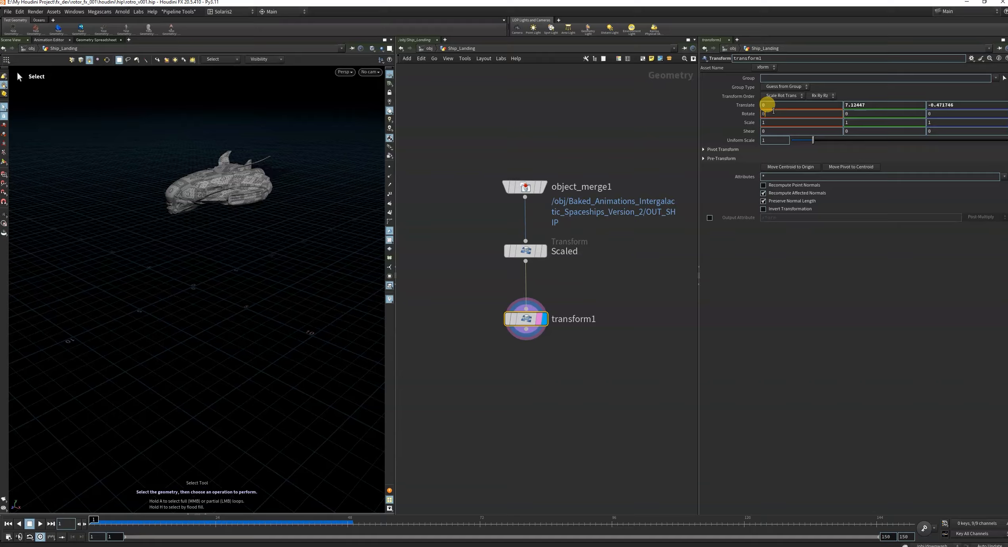
{"action": "left_click", "coordinate": [774, 111]}
{"action": "type", "text": "0.5"}
{"action": "key", "text": "Return"}
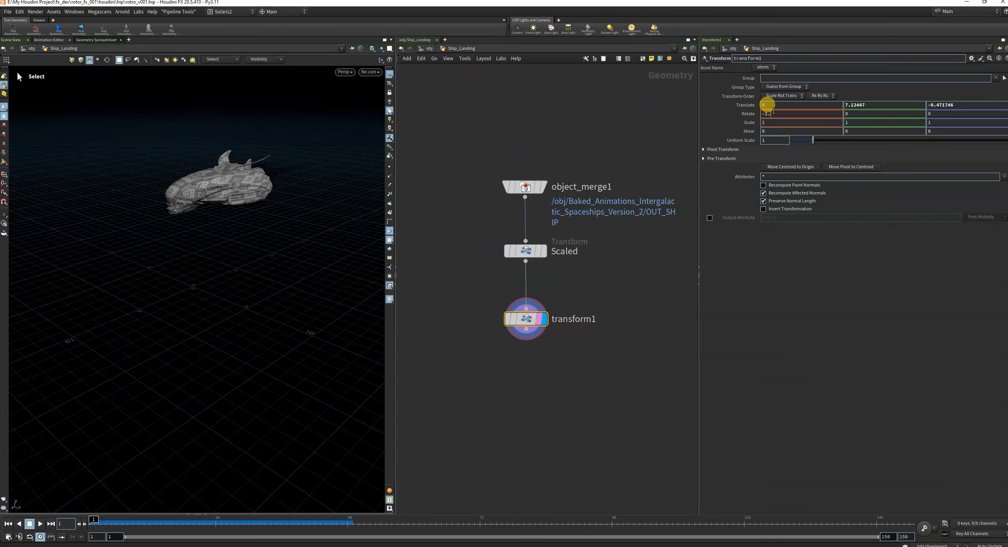
{"action": "type", "text": "-1.25"}
{"action": "key", "text": "Return"}
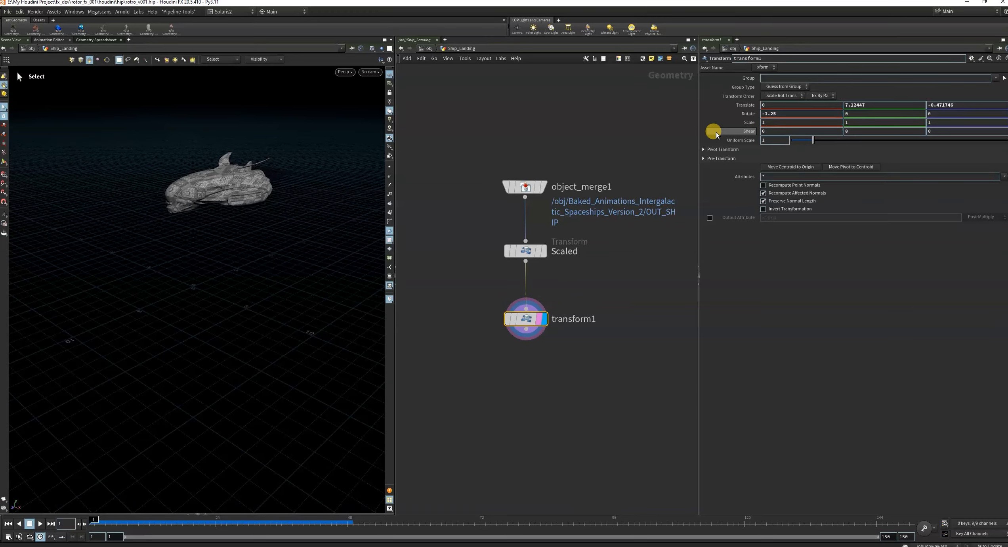
Keyframe the Translate and Rotate parameters of transform1 at frame 1.
{"action": "left_click", "coordinate": [745, 115], "text": "alt"}
{"action": "left_click", "coordinate": [740, 106], "text": "alt"}
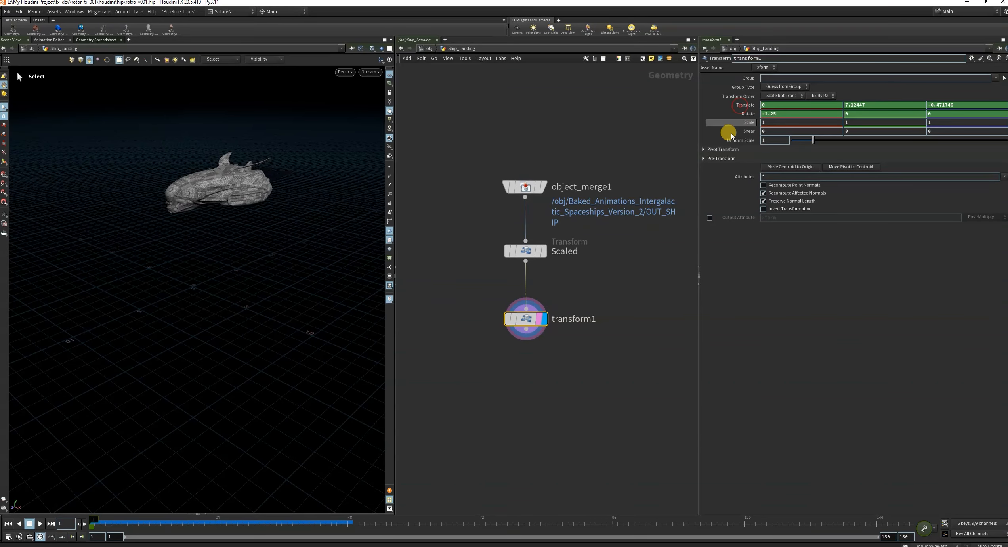
{"action": "left_click_drag", "start_coordinate": [196, 218], "coordinate": [275, 252], "text": "alt"}
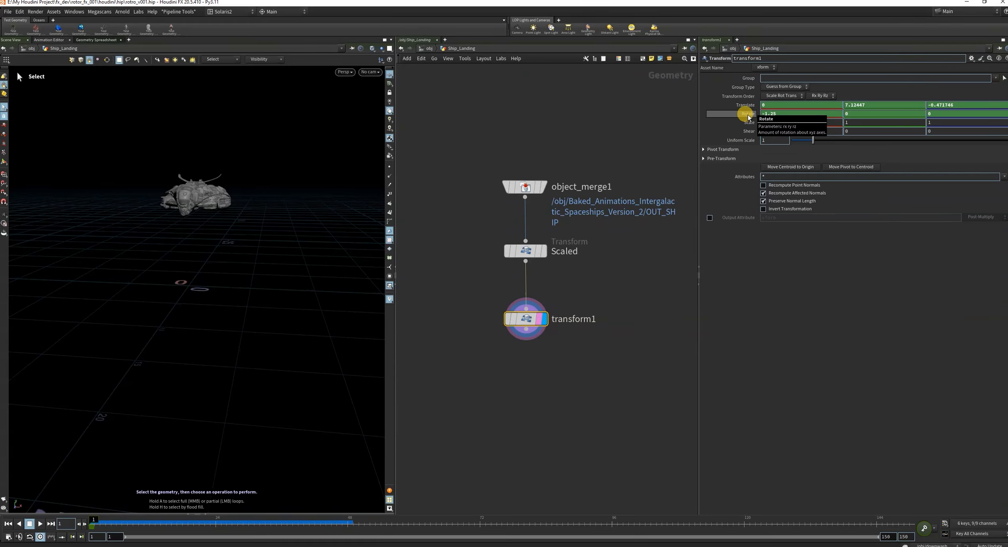
At frame 55, lower the ship to about 3.88 in Y, tilt it about -10.9 degrees in X, and keyframe Translate and Rotate.
{"action": "left_click_drag", "start_coordinate": [94, 523], "coordinate": [363, 528]}
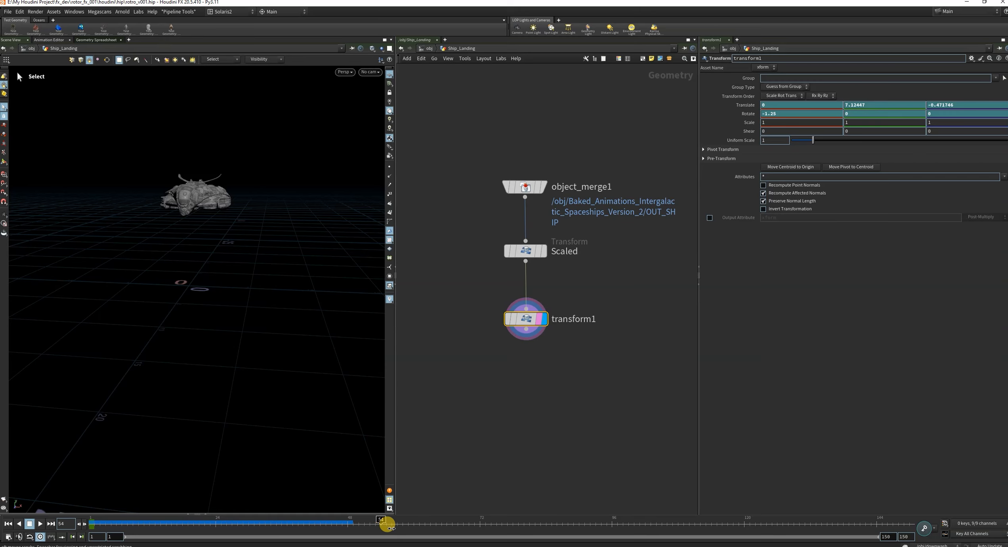
{"action": "left_click_drag", "start_coordinate": [482, 288], "coordinate": [604, 411]}
{"action": "left_click", "coordinate": [4, 161]}
{"action": "left_click_drag", "start_coordinate": [194, 215], "coordinate": [141, 212], "text": "alt"}
{"action": "left_click_drag", "start_coordinate": [210, 158], "coordinate": [181, 196]}
{"action": "key", "text": "r"}
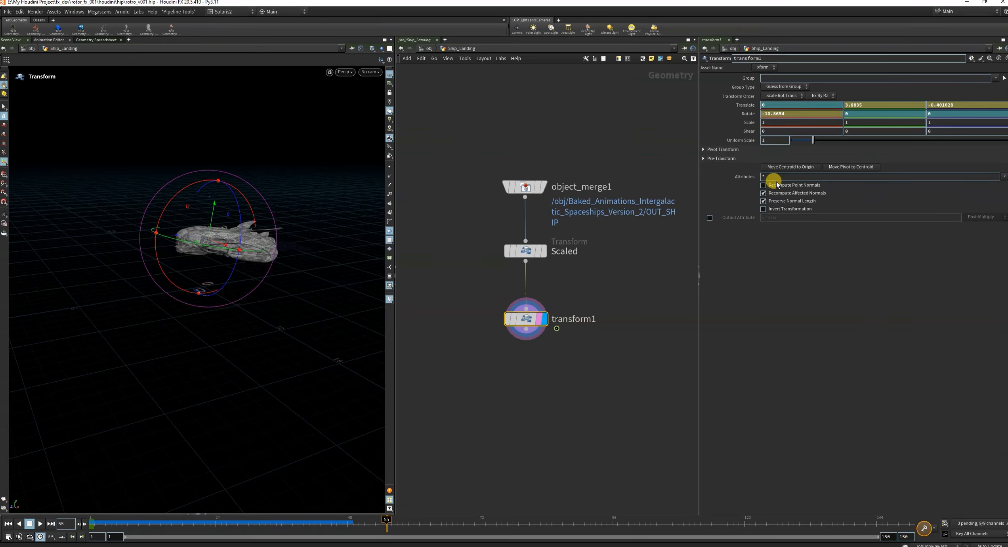
{"action": "left_click", "coordinate": [747, 114], "text": "alt"}
{"action": "left_click", "coordinate": [745, 104], "text": "alt"}
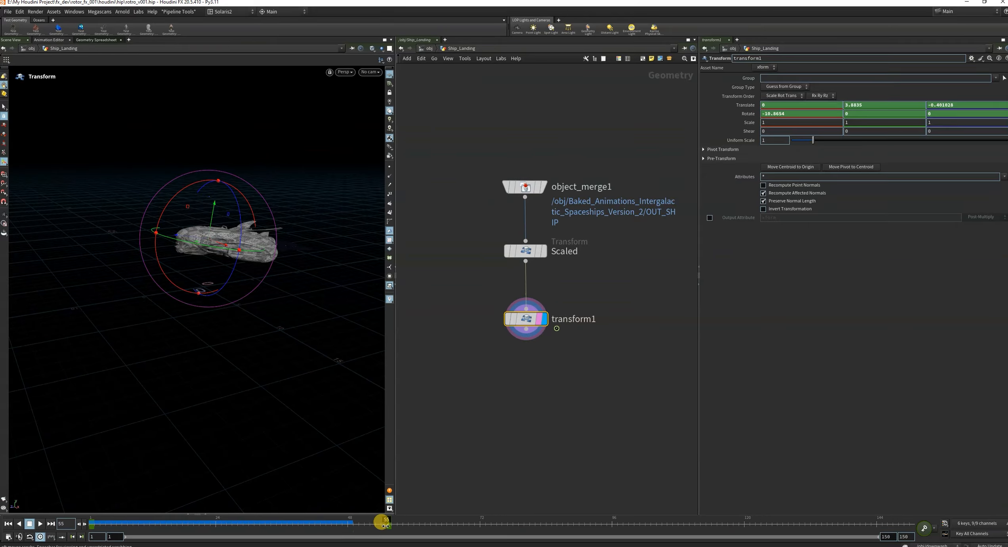
Play back the ship's descent from the first frame and return the timeline to frame 1.
{"action": "left_click_drag", "start_coordinate": [383, 523], "coordinate": [18, 538]}
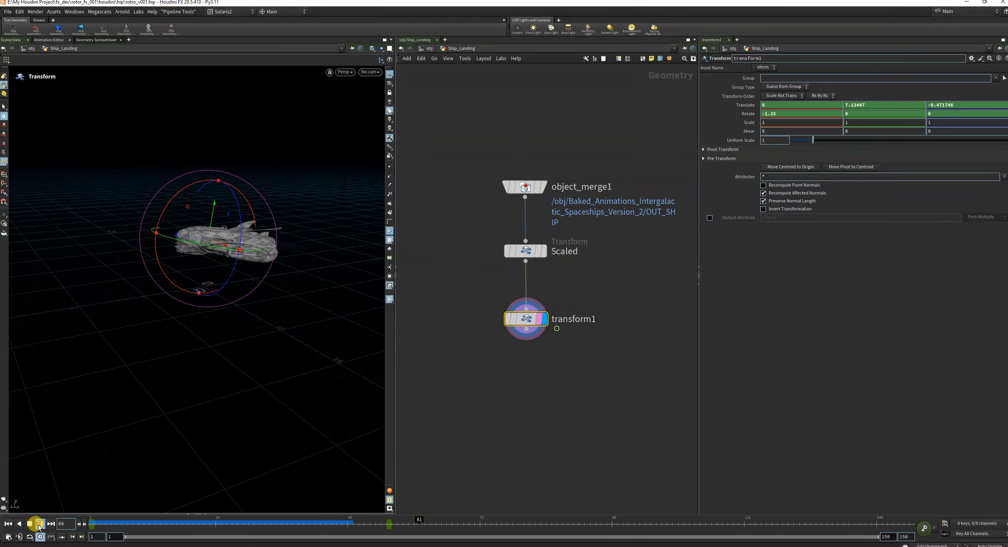
{"action": "left_click", "coordinate": [39, 523]}
{"action": "left_click", "coordinate": [6, 523]}
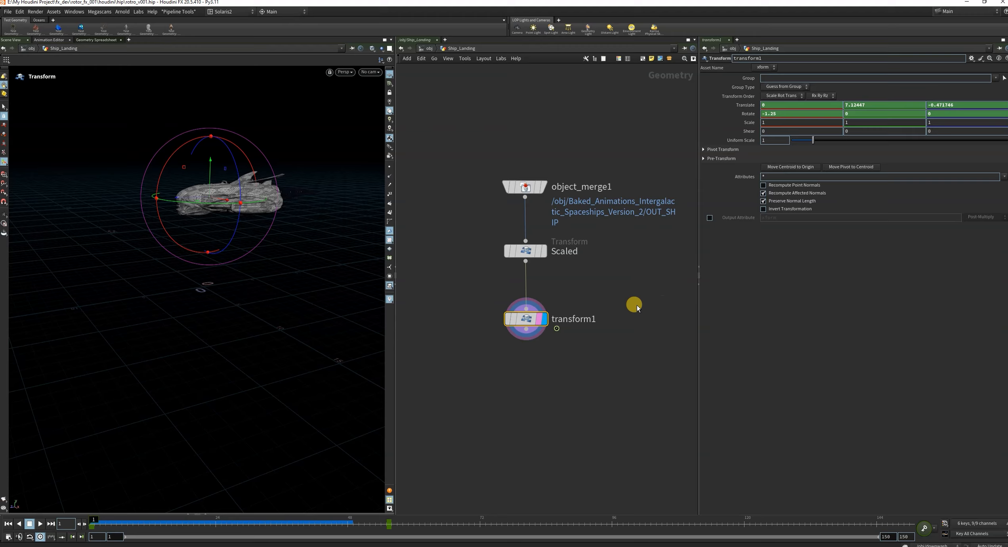
{"action": "left_click_drag", "start_coordinate": [435, 301], "coordinate": [568, 353]}
Open the animation curves of transform1 in an enlarged editor, set all keys to linear interpolation and close the editor.
{"action": "left_click", "coordinate": [746, 107], "text": "shift"}
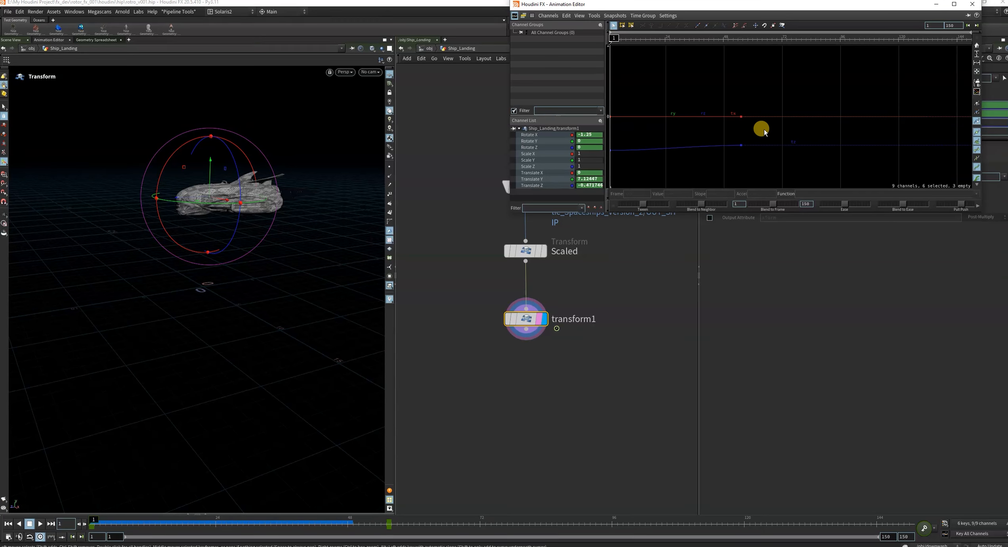
{"action": "left_click_drag", "start_coordinate": [788, 4], "coordinate": [432, 45]}
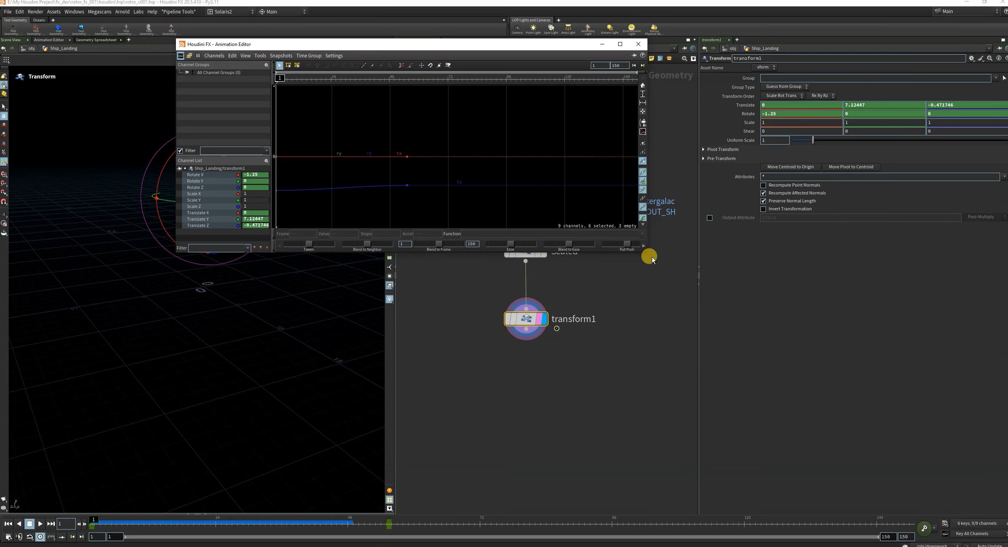
{"action": "left_click_drag", "start_coordinate": [645, 253], "coordinate": [767, 426]}
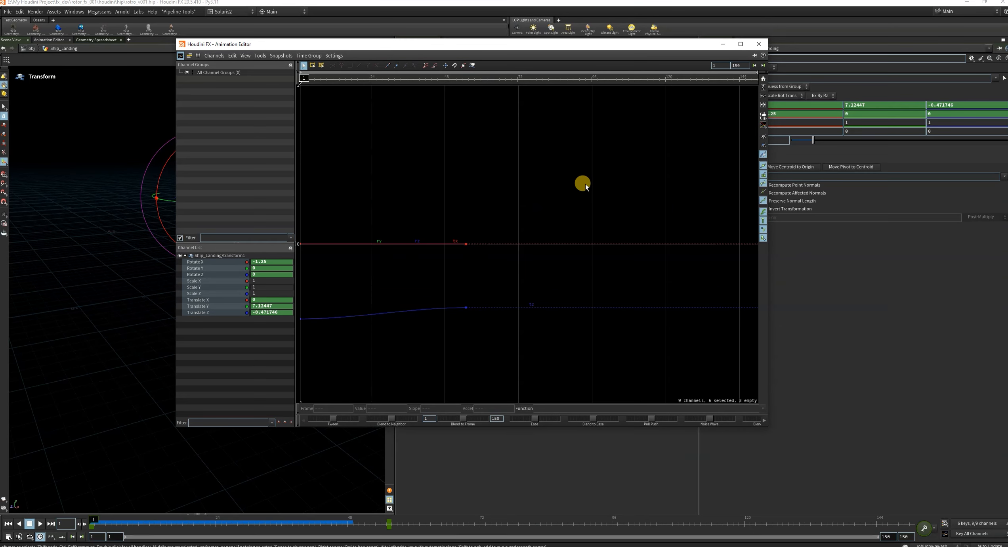
{"action": "key", "text": "ctrl+a"}
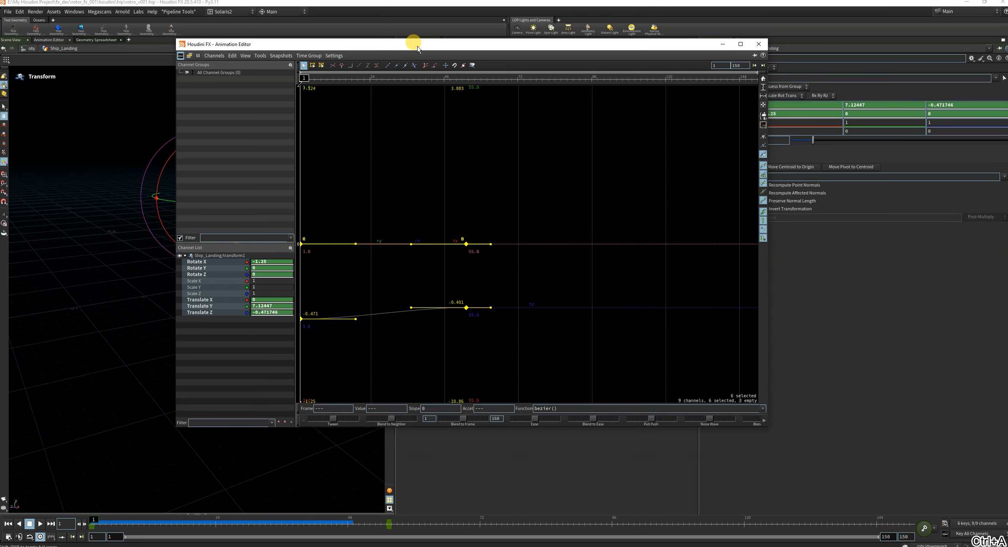
{"action": "left_click_drag", "start_coordinate": [414, 44], "coordinate": [597, 48]}
{"action": "left_click", "coordinate": [541, 71]}
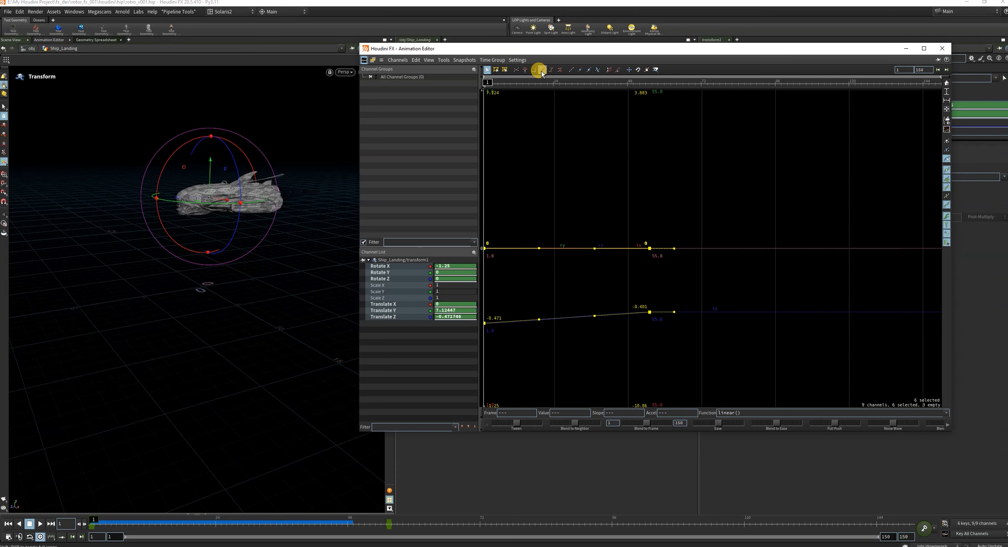
{"action": "left_click", "coordinate": [942, 48]}
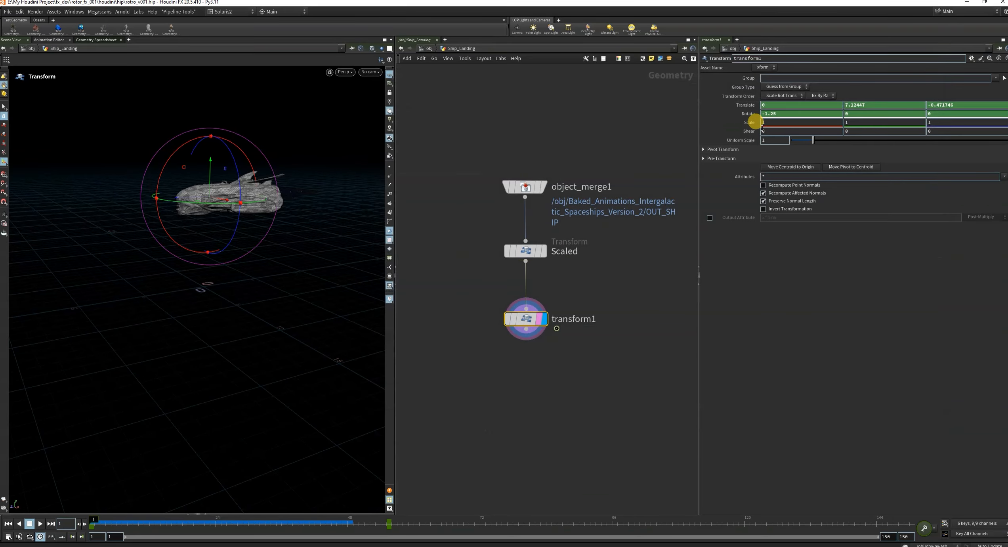
Reopen the curves from the Rotate parameter, apply linear interpolation to all keys again and close the editor.
{"action": "left_click", "coordinate": [744, 114], "text": "shift"}
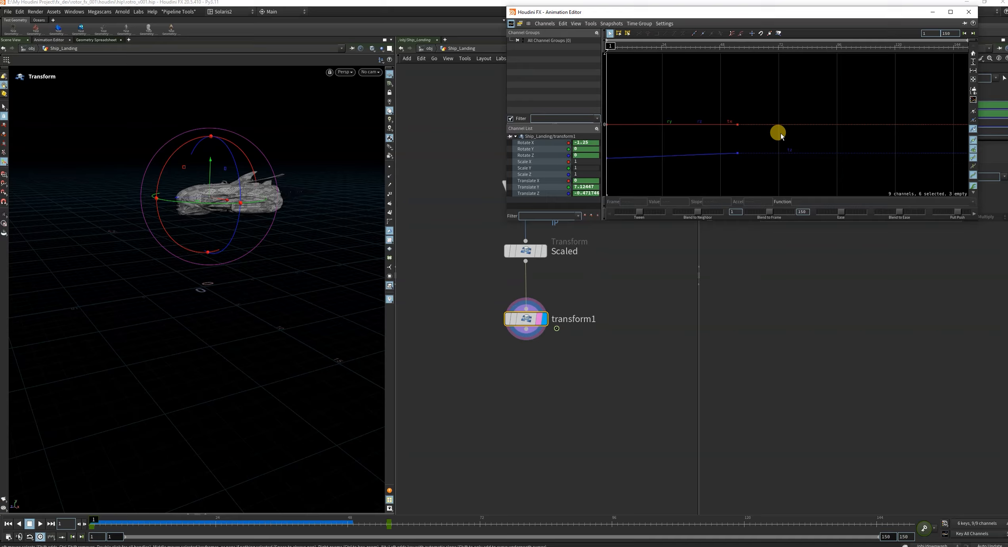
{"action": "key", "text": "ctrl+a"}
{"action": "left_click", "coordinate": [663, 33]}
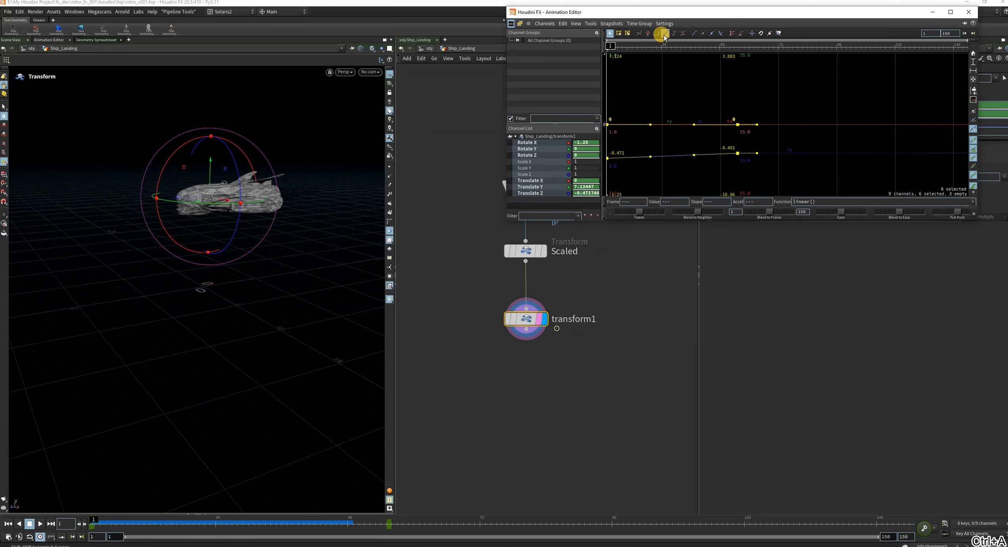
{"action": "left_click", "coordinate": [968, 11]}
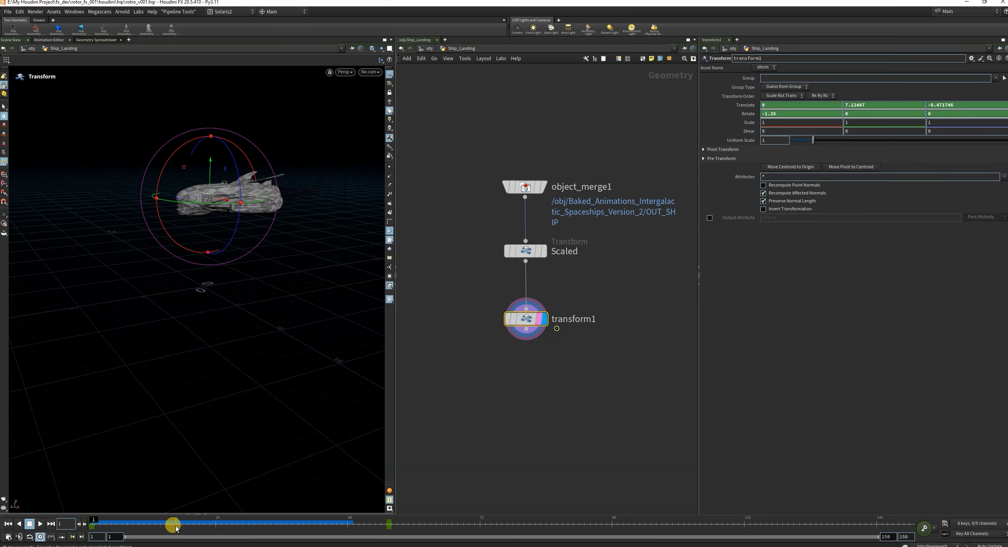
Scrub through the linear landing animation, then play it from frame 1 to past the last keyframe.
{"action": "left_click_drag", "start_coordinate": [105, 528], "coordinate": [463, 523]}
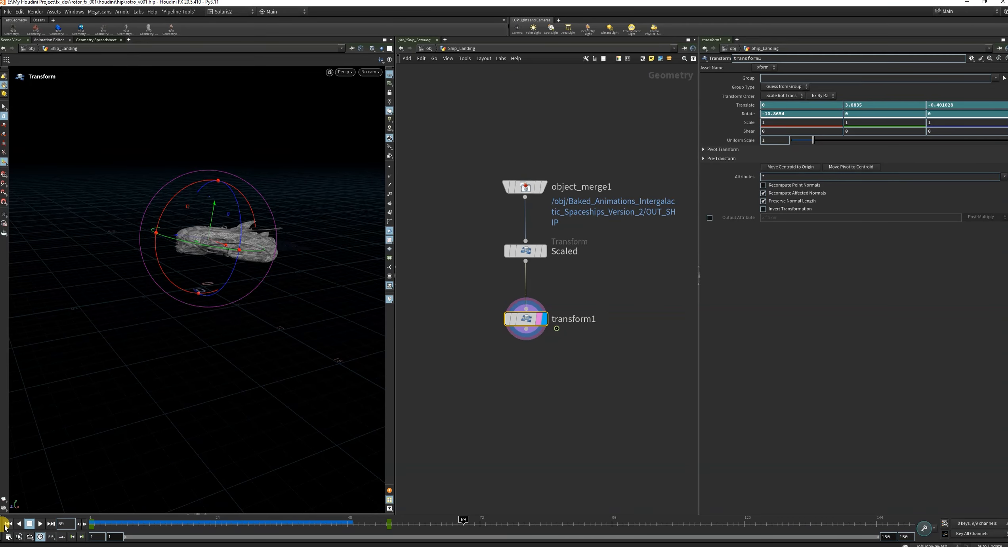
{"action": "left_click", "coordinate": [6, 524]}
{"action": "left_click", "coordinate": [40, 524]}
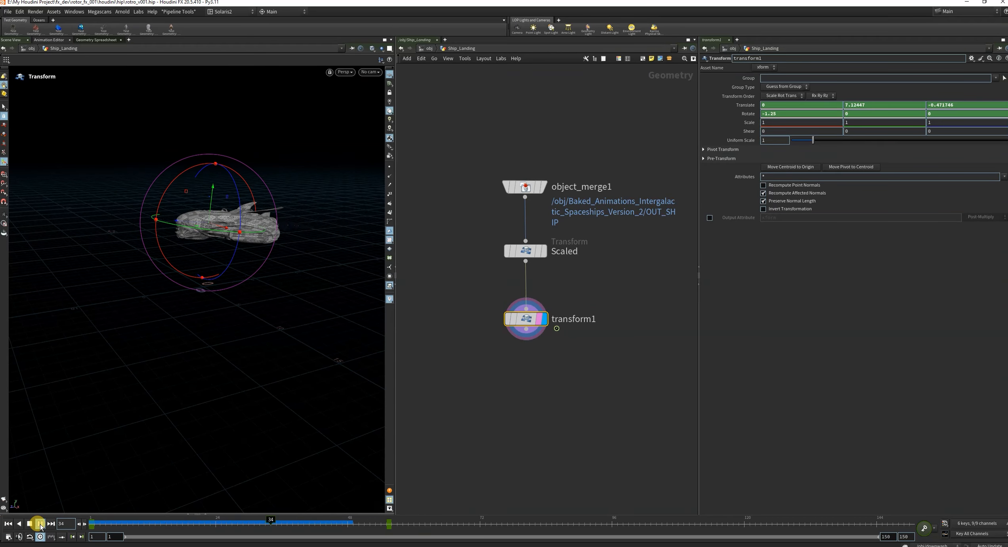
{"action": "left_click", "coordinate": [40, 524]}
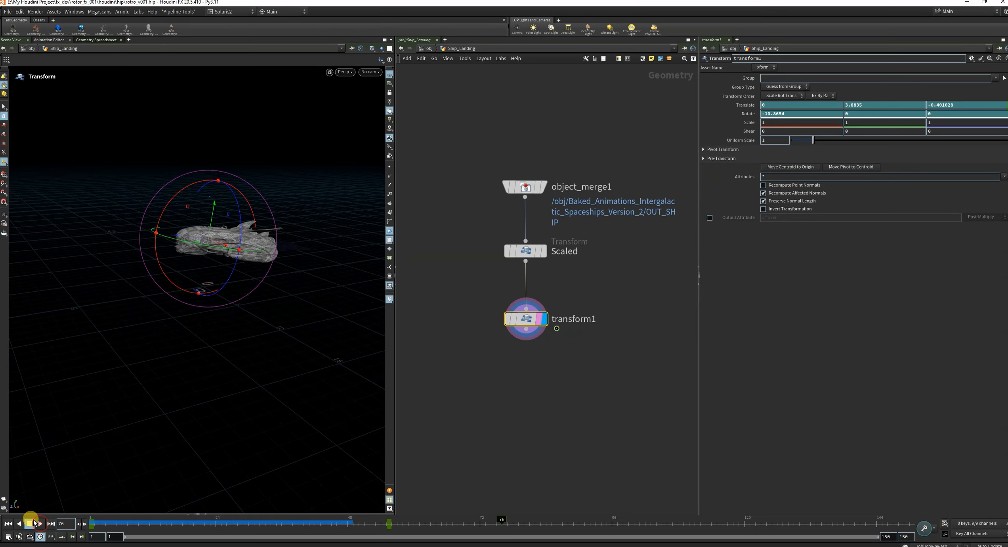
Return the timeline to frame 1 and switch the viewport to the Select tool.
{"action": "left_click", "coordinate": [146, 524]}
{"action": "left_click_drag", "start_coordinate": [146, 525], "coordinate": [93, 523]}
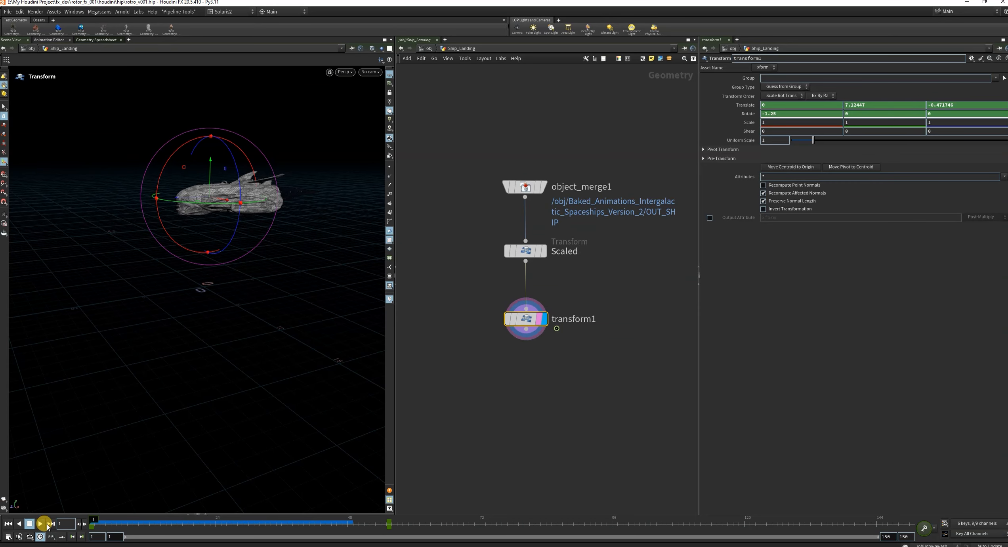
{"action": "left_click", "coordinate": [4, 106]}
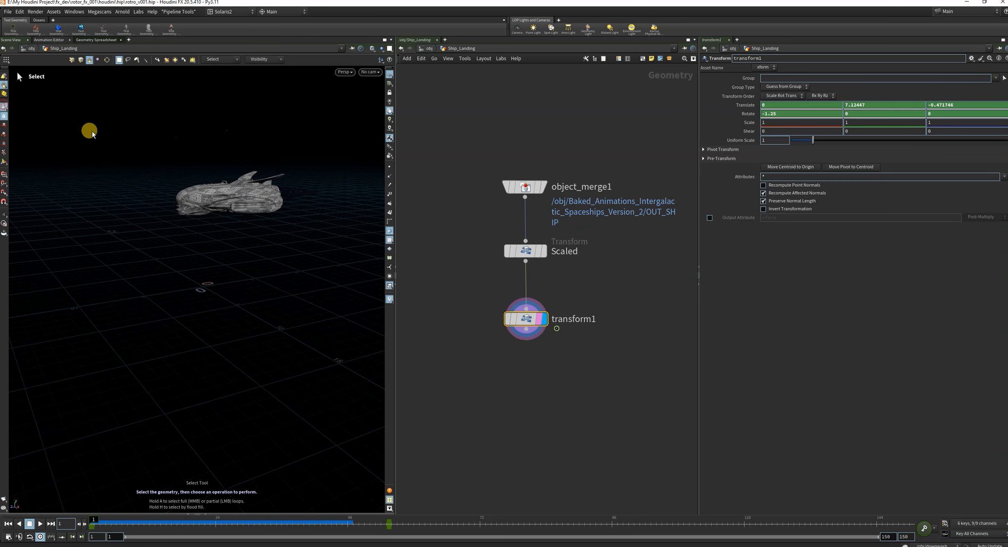
Move the final landing keyframe of transform1 to just past frame 72 and play the descent from frame 1.
{"action": "double_click", "coordinate": [547, 298]}
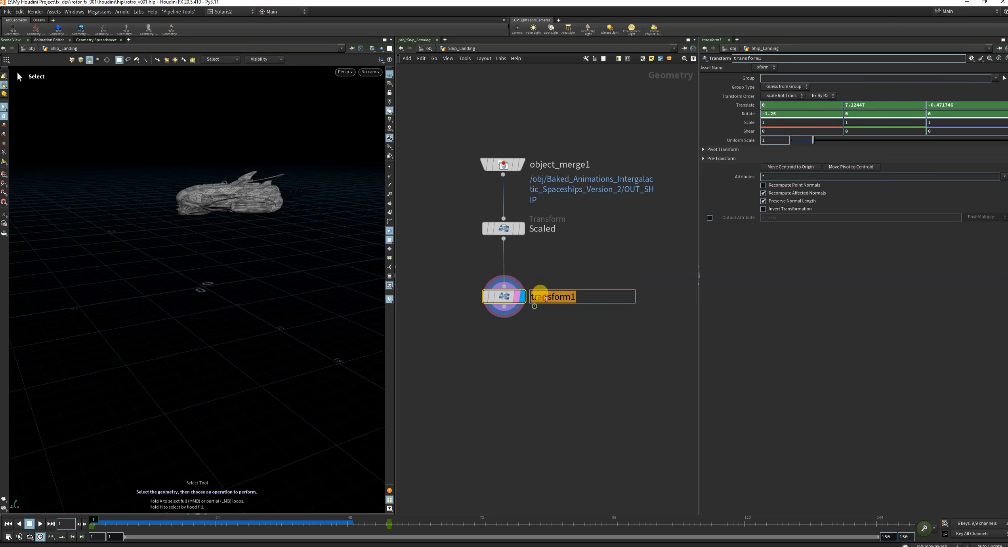
{"action": "left_click", "coordinate": [556, 330]}
{"action": "left_click_drag", "start_coordinate": [464, 272], "coordinate": [569, 386]}
{"action": "left_click_drag", "start_coordinate": [371, 526], "coordinate": [497, 530], "text": "shift"}
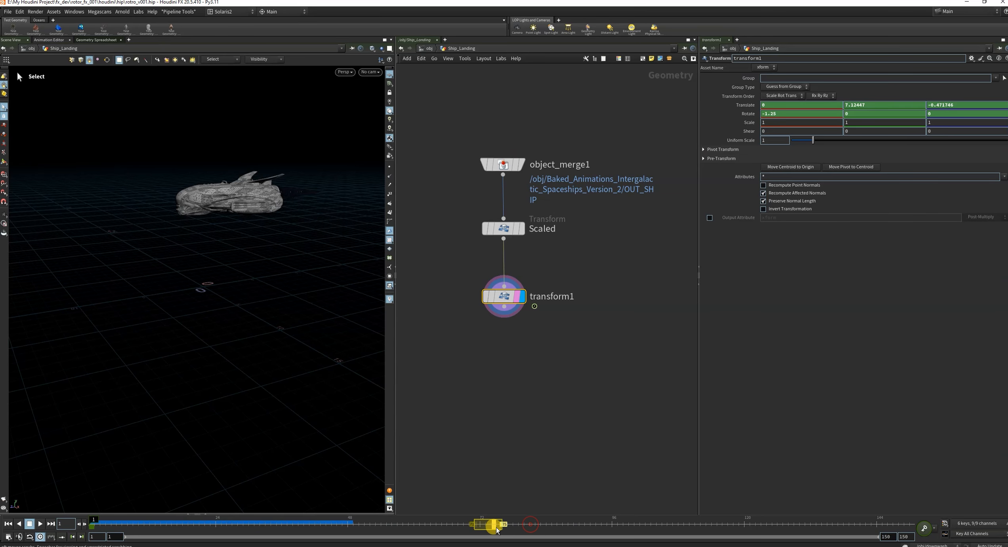
{"action": "scroll", "coordinate": [517, 434], "scroll_direction": "down", "scroll_amount": 4}
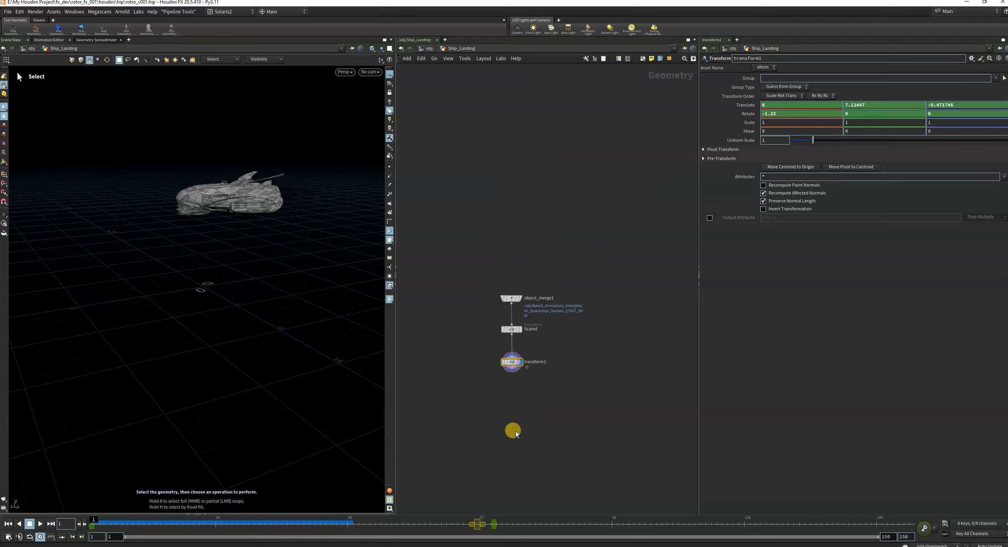
{"action": "scroll", "coordinate": [516, 434], "scroll_direction": "up", "scroll_amount": 4}
{"action": "left_click_drag", "start_coordinate": [476, 523], "coordinate": [495, 536]}
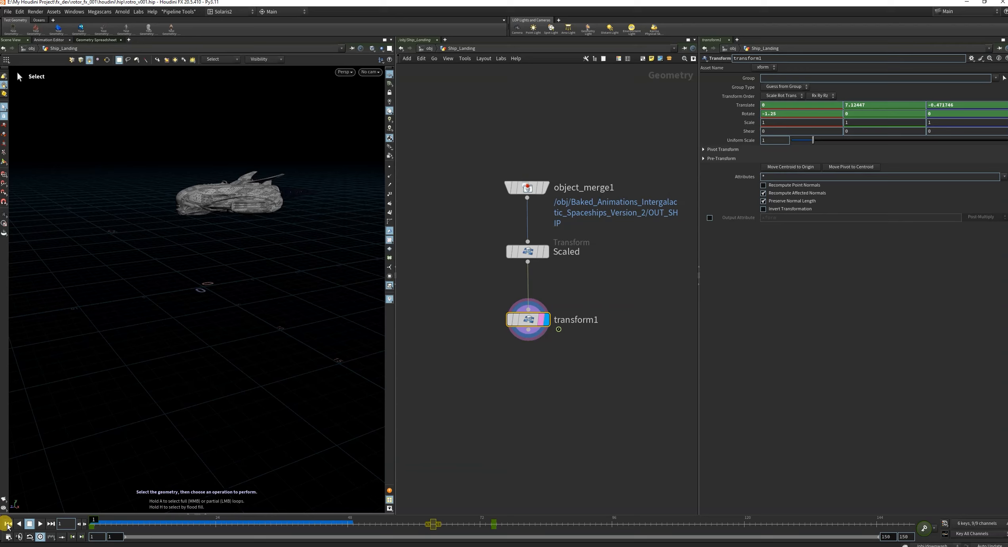
{"action": "left_click", "coordinate": [40, 524]}
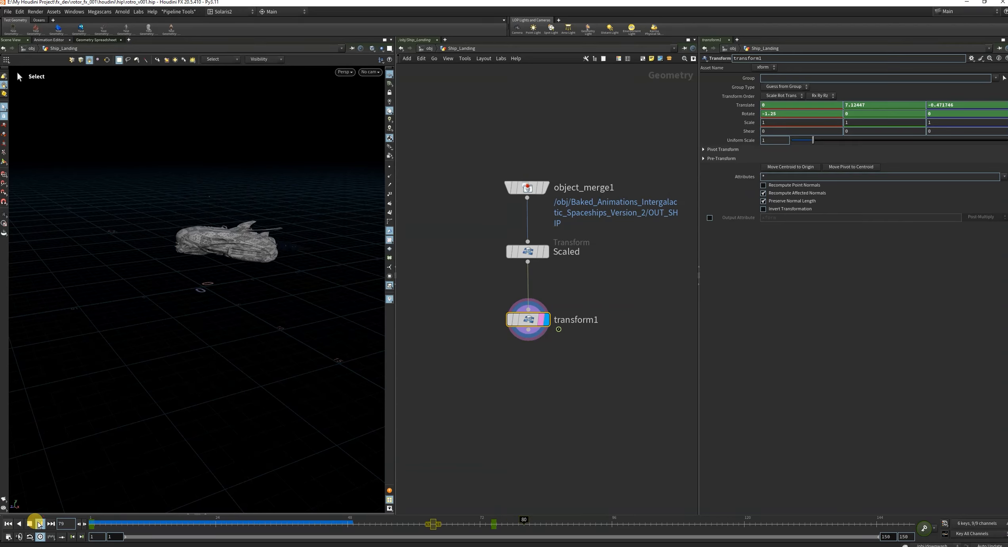
{"action": "left_click_drag", "start_coordinate": [370, 524], "coordinate": [504, 534]}
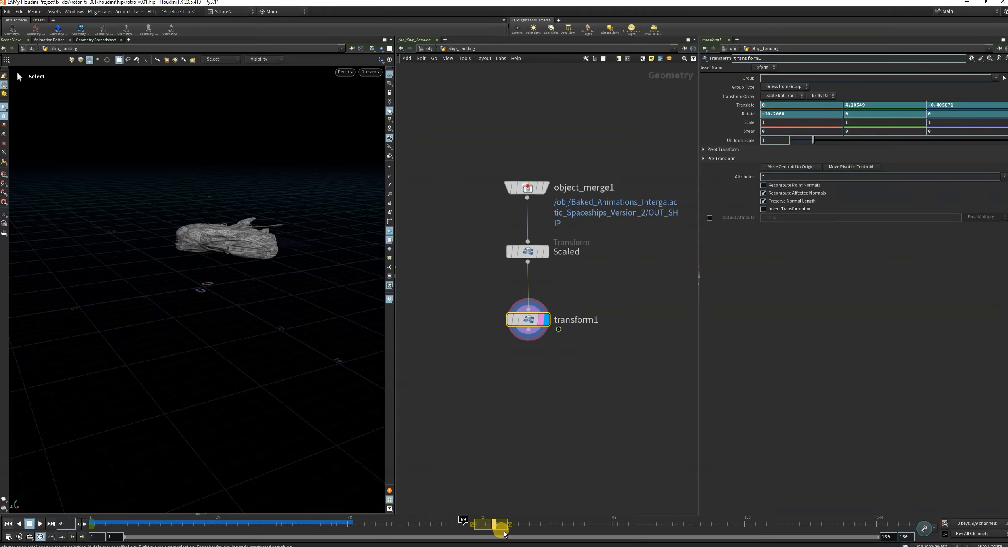
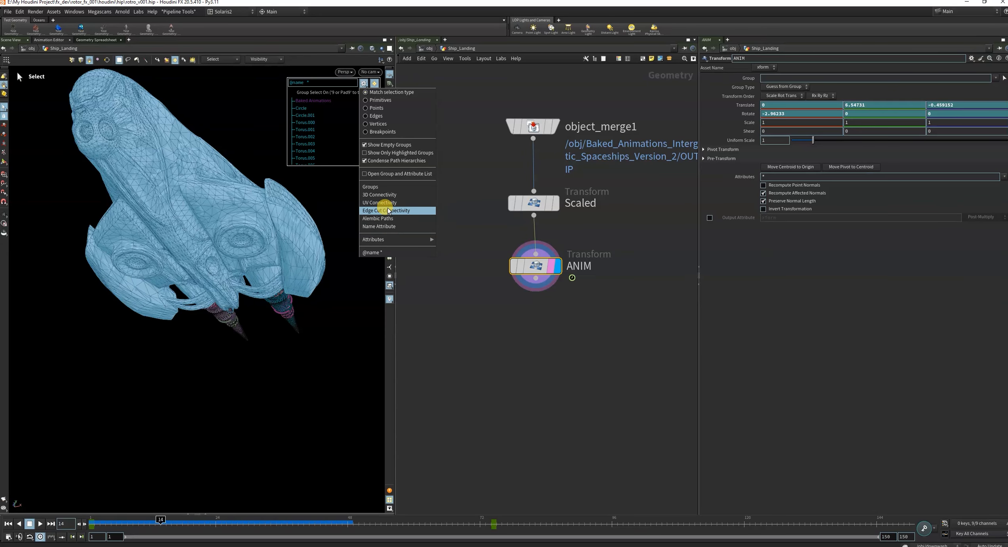
Switch the group selection list to UV Connectivity and select the two round thruster discs on the ship's underside.
{"action": "left_click", "coordinate": [381, 202]}
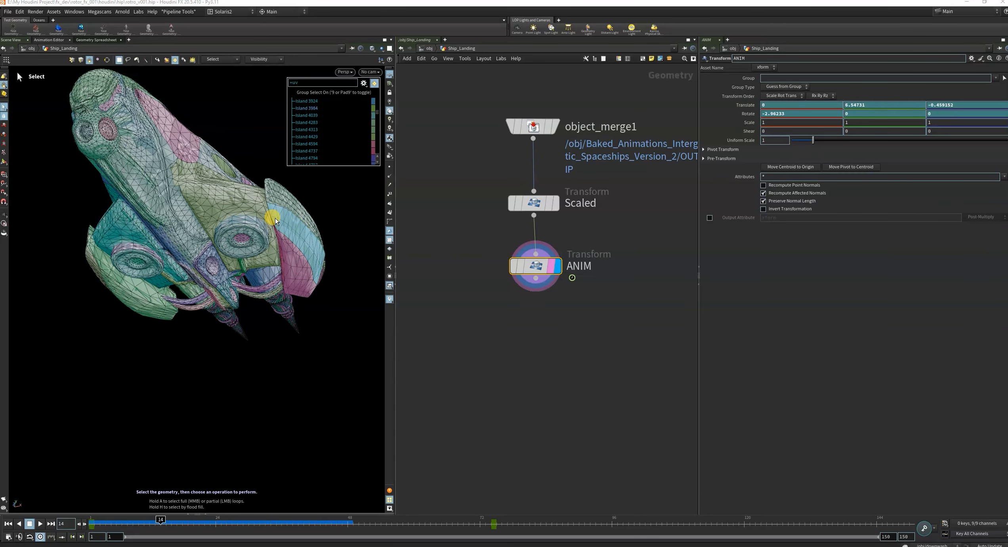
{"action": "left_click", "coordinate": [243, 239]}
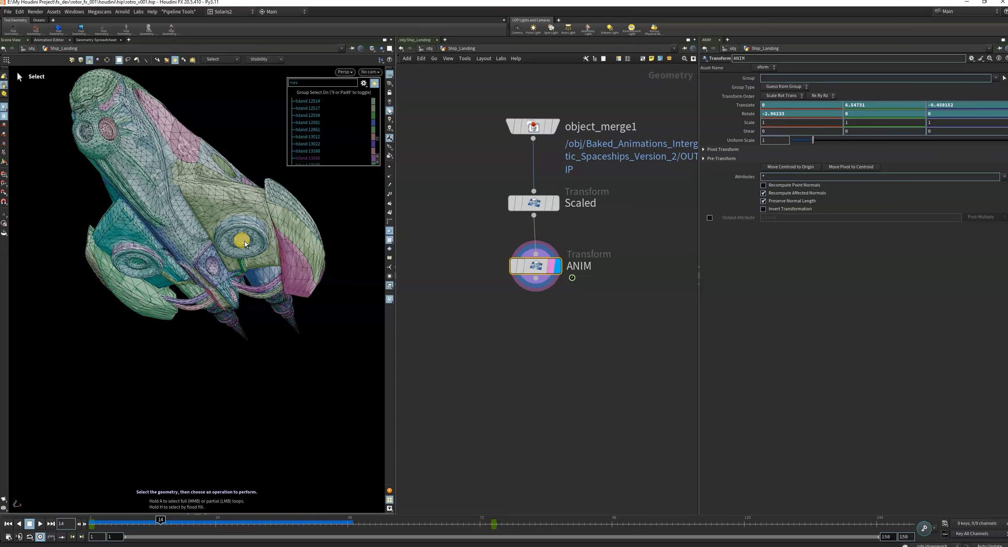
{"action": "left_click", "coordinate": [137, 263]}
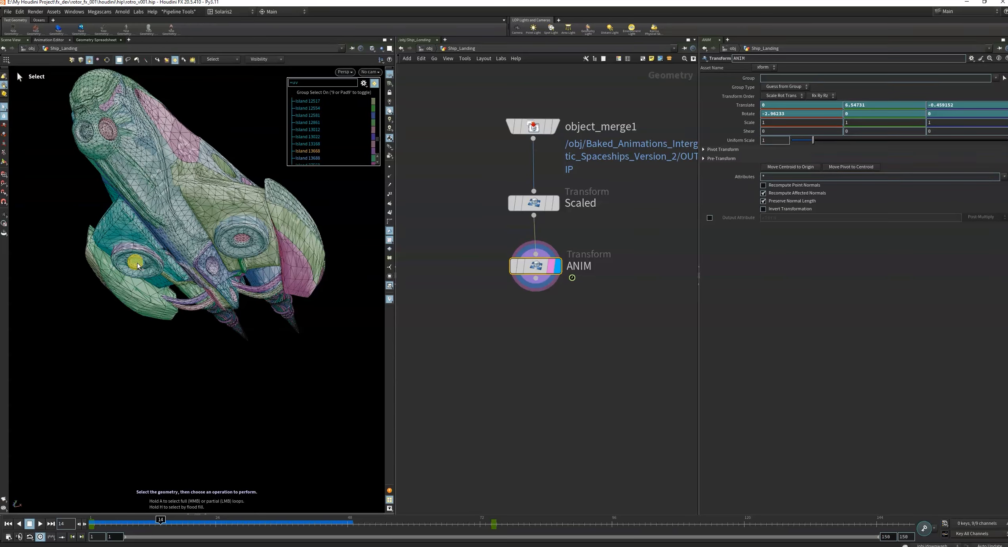
{"action": "mouse_move", "coordinate": [137, 266]}
{"action": "left_mouse_down", "text": "alt"}
{"action": "mouse_move", "coordinate": [170, 264]}
{"action": "mouse_move", "coordinate": [139, 266]}
{"action": "left_mouse_up", "text": "alt"}
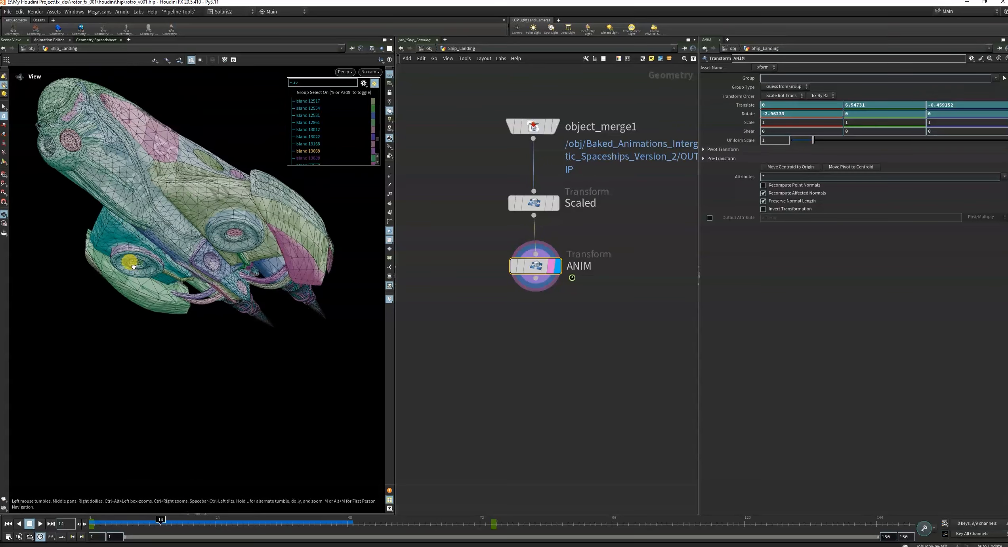
{"action": "key", "text": "Delete"}
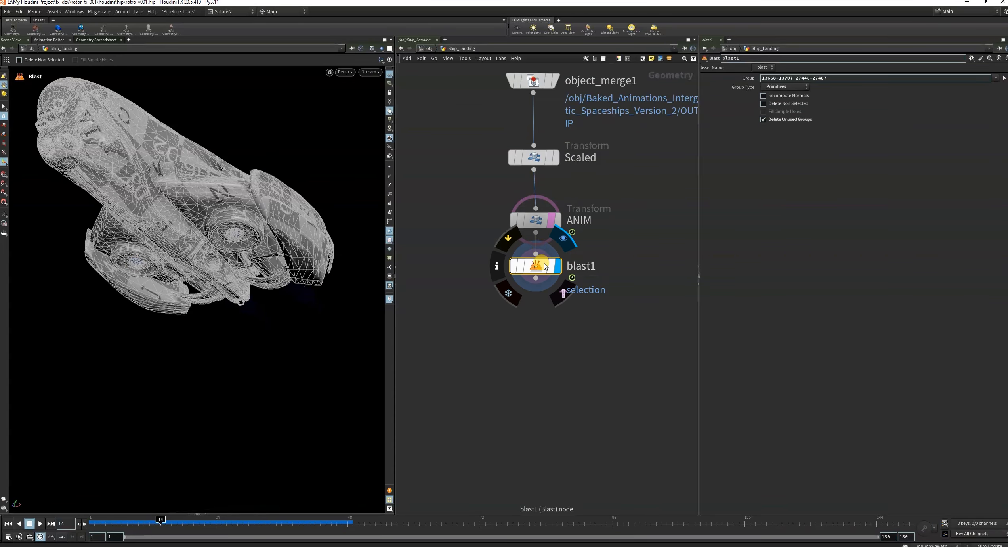
{"action": "left_click", "coordinate": [480, 267]}
{"action": "key", "text": "Delete"}
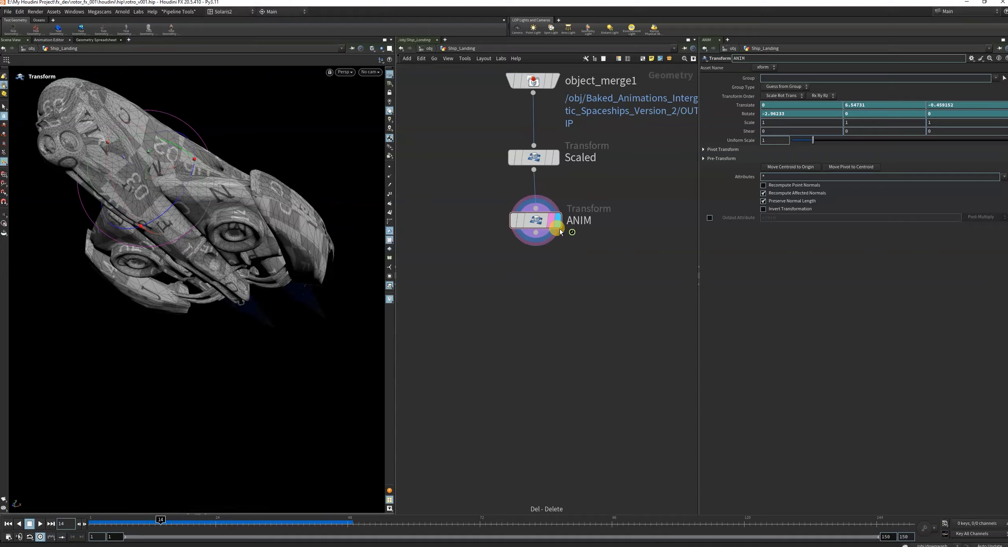
Reselect both thruster discs, create a Group node from them and place it below ANIM as the displayed node.
{"action": "left_click", "coordinate": [4, 108]}
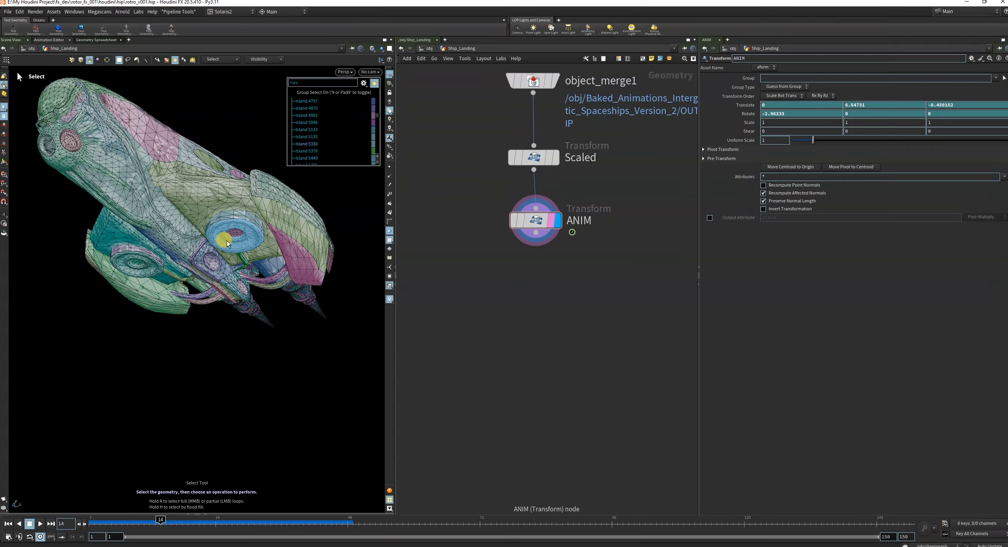
{"action": "left_click", "coordinate": [134, 263]}
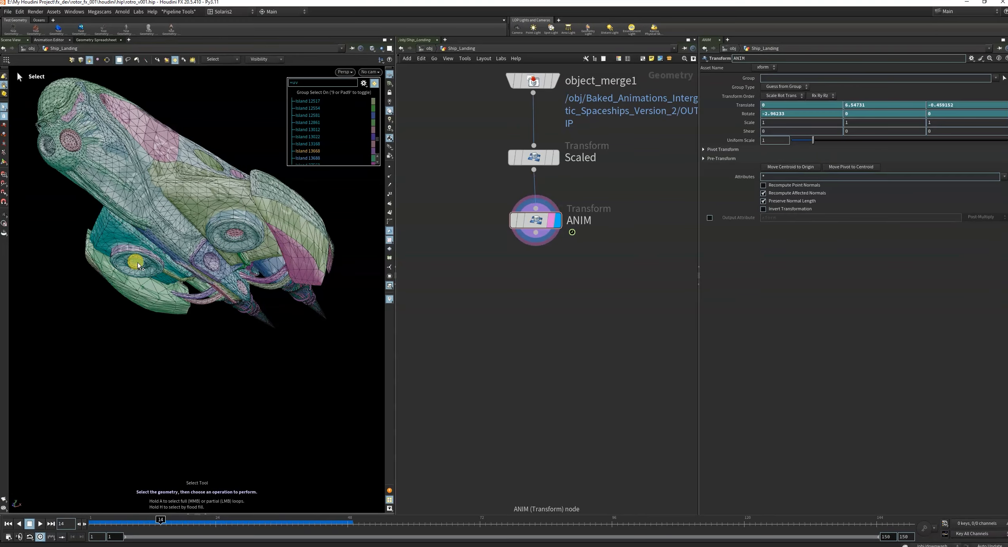
{"action": "key", "text": "Tab"}
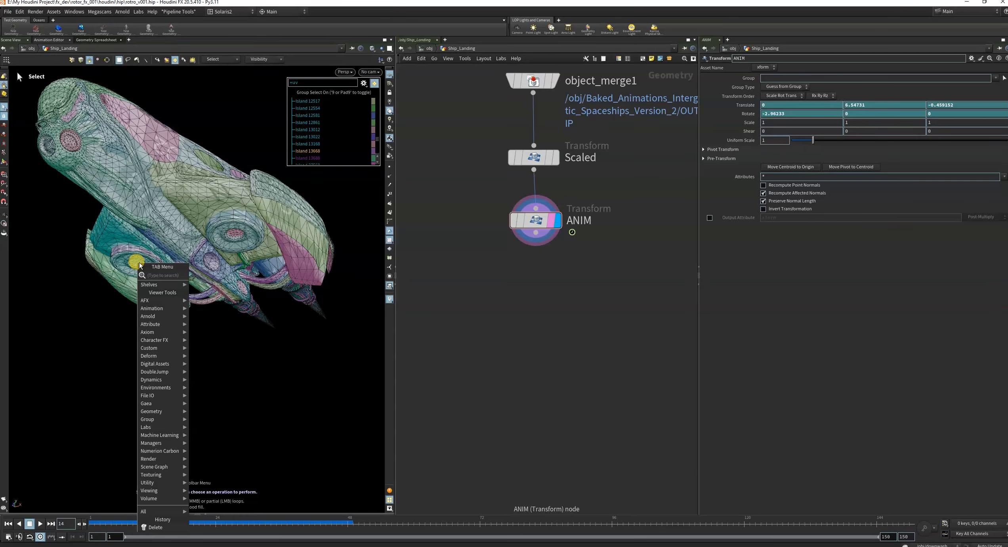
{"action": "type", "text": "group"}
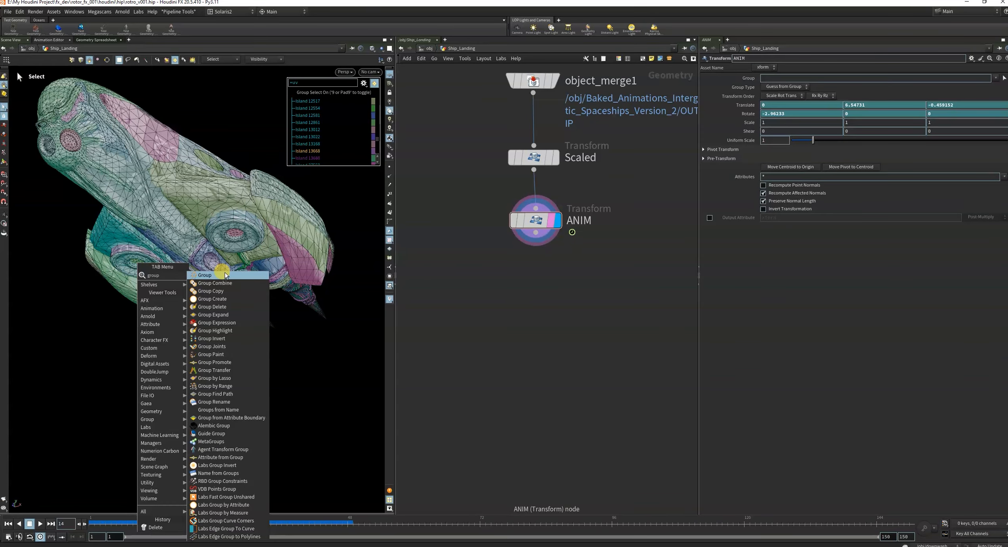
{"action": "left_click", "coordinate": [225, 274]}
{"action": "left_click", "coordinate": [546, 284]}
{"action": "left_click_drag", "start_coordinate": [554, 226], "coordinate": [556, 252]}
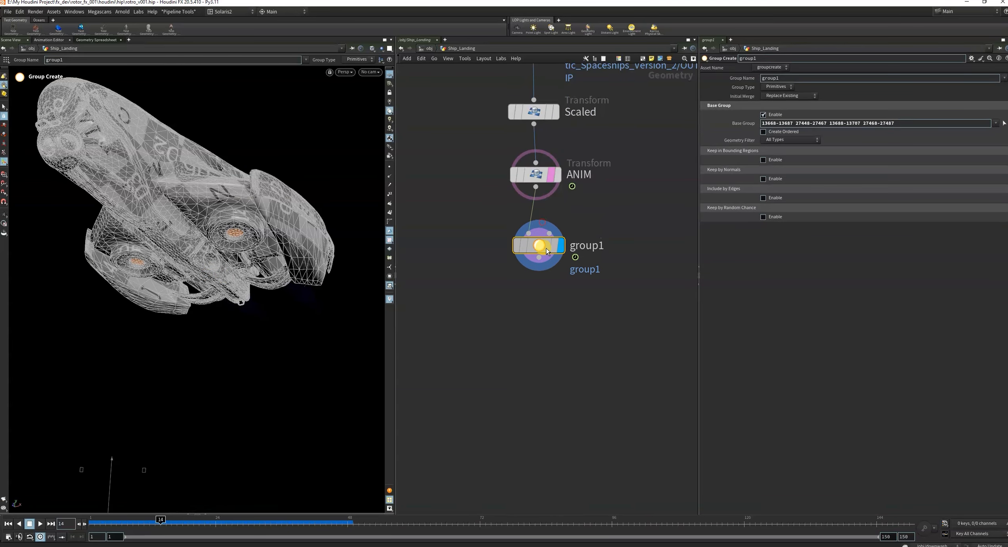
{"action": "left_click", "coordinate": [555, 247]}
{"action": "left_click_drag", "start_coordinate": [466, 236], "coordinate": [600, 319]}
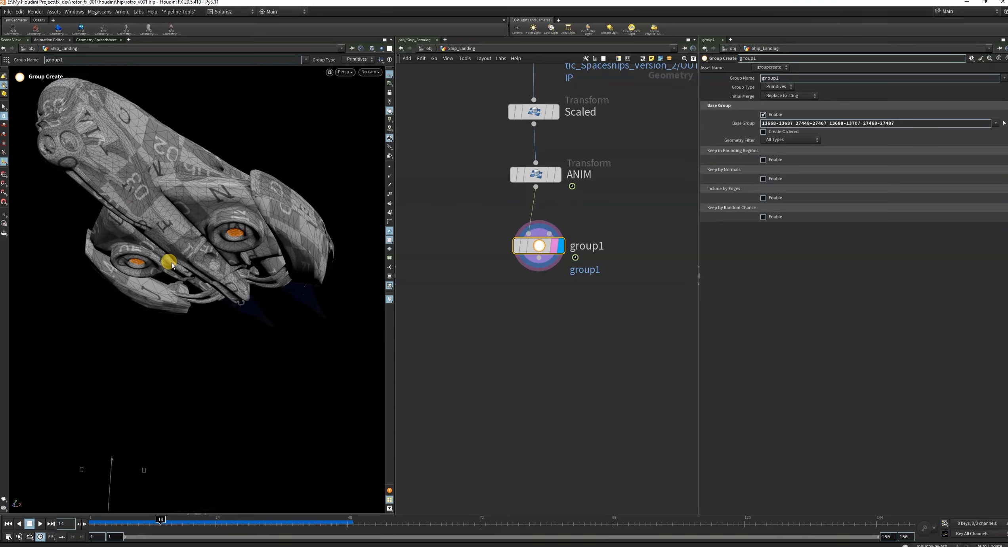
Rename the group node thrusters_grp and set its group name to $OS.
{"action": "double_click", "coordinate": [808, 77]}
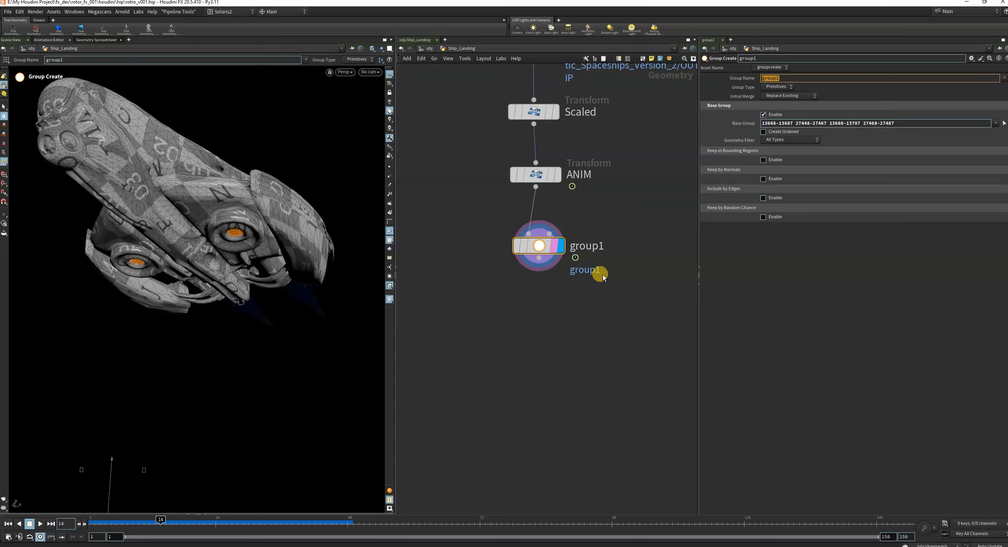
{"action": "left_click_drag", "start_coordinate": [463, 249], "coordinate": [618, 307]}
{"action": "double_click", "coordinate": [585, 245]}
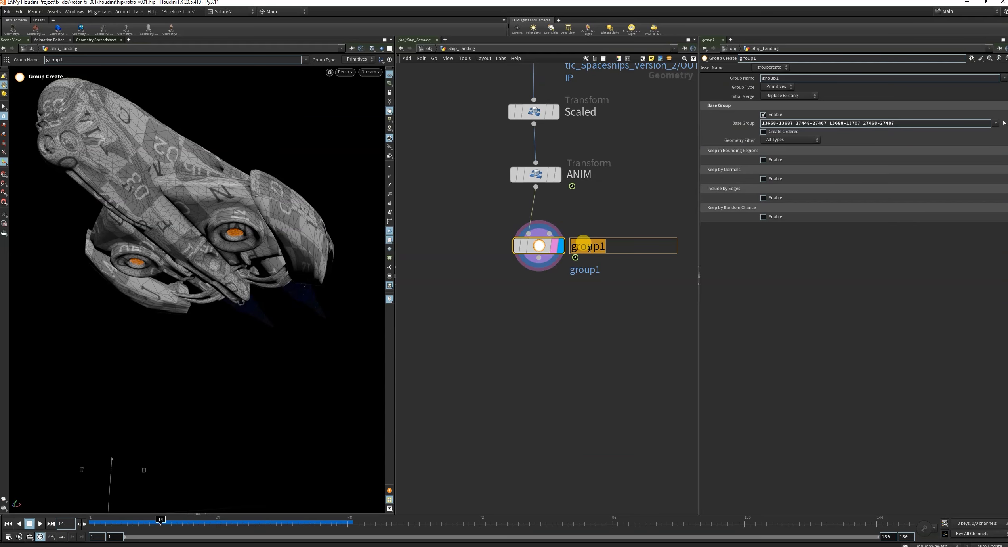
{"action": "type", "text": "thrusters_"}
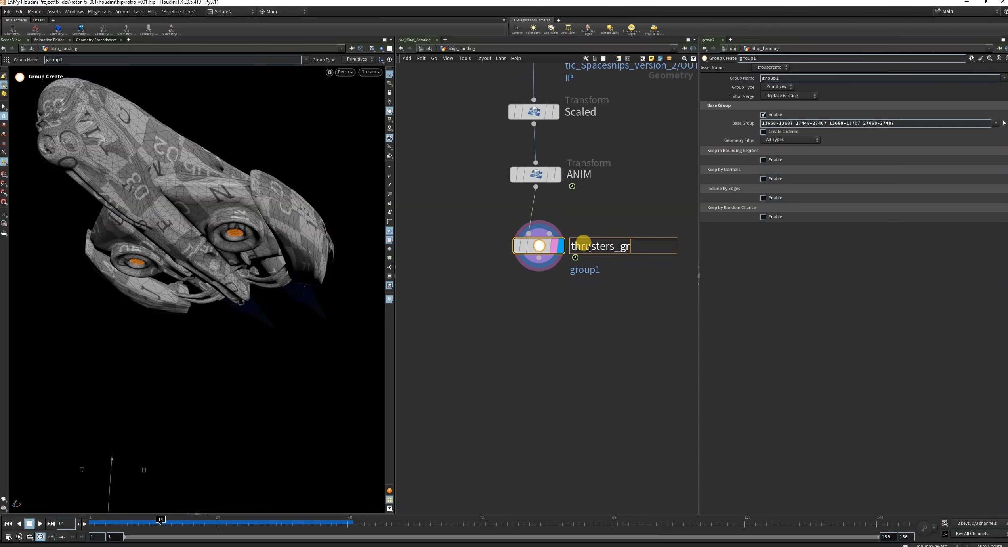
{"action": "key", "text": "Return"}
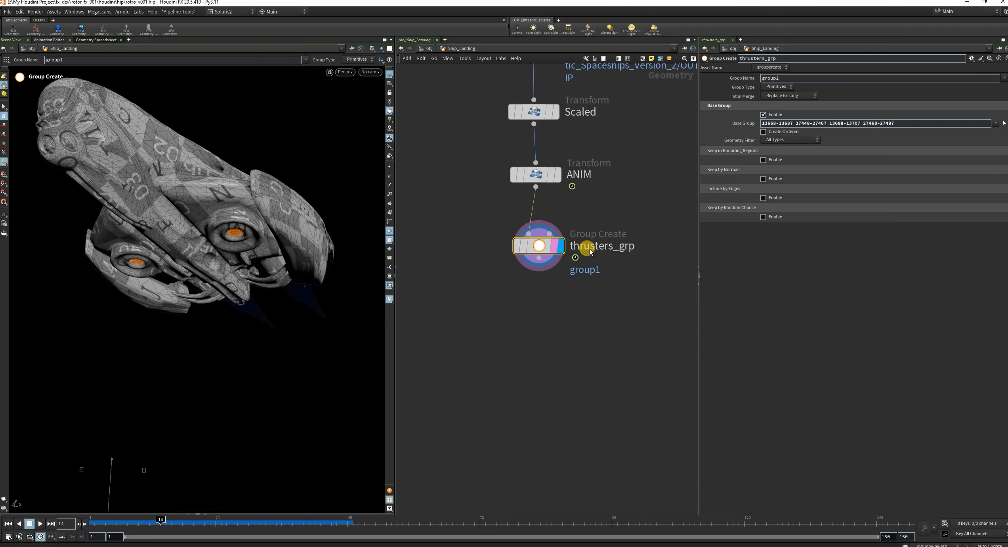
{"action": "double_click", "coordinate": [797, 78]}
{"action": "type", "text": "$OS"}
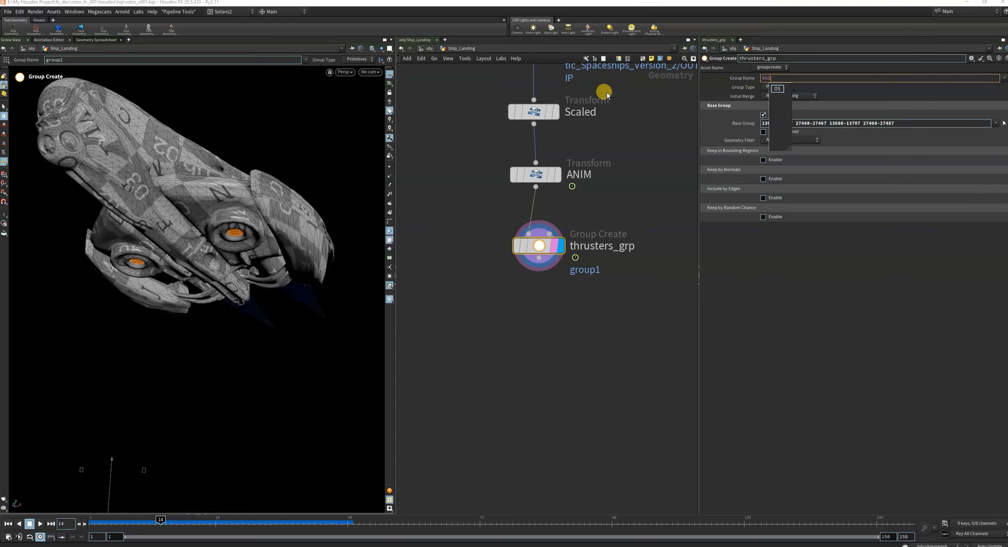
{"action": "key", "text": "Return"}
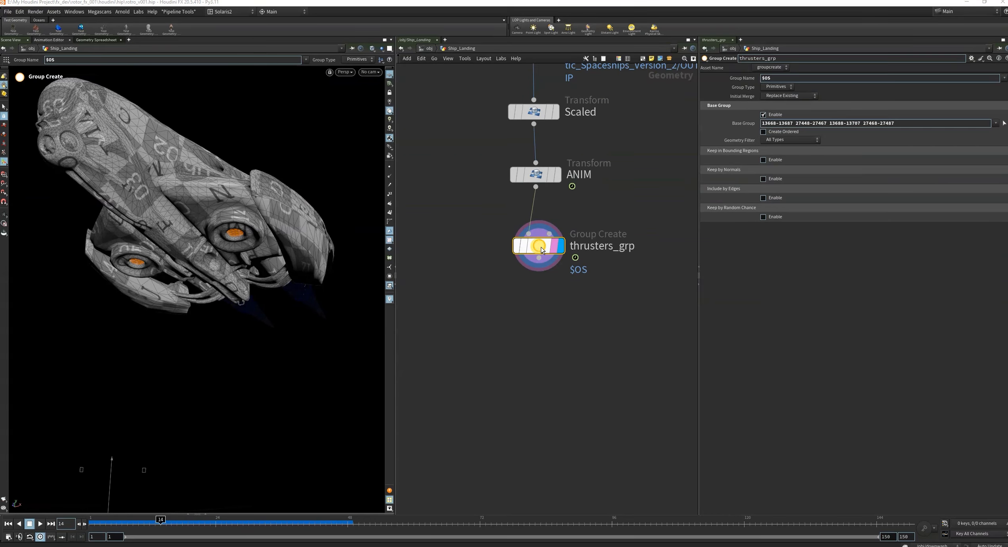
{"action": "left_click", "coordinate": [740, 78]}
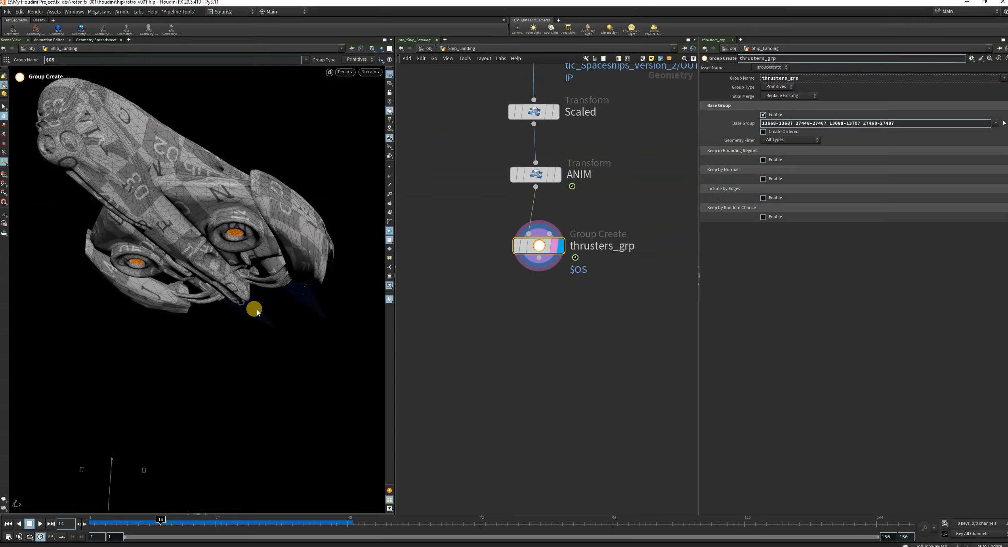
Return the timeline to frame 1 and inspect the grouped thrusters on the ship's underside.
{"action": "left_click_drag", "start_coordinate": [161, 519], "coordinate": [64, 504]}
{"action": "right_click_drag", "start_coordinate": [287, 321], "coordinate": [229, 318], "text": "alt"}
{"action": "left_click_drag", "start_coordinate": [229, 317], "coordinate": [223, 357], "text": "alt"}
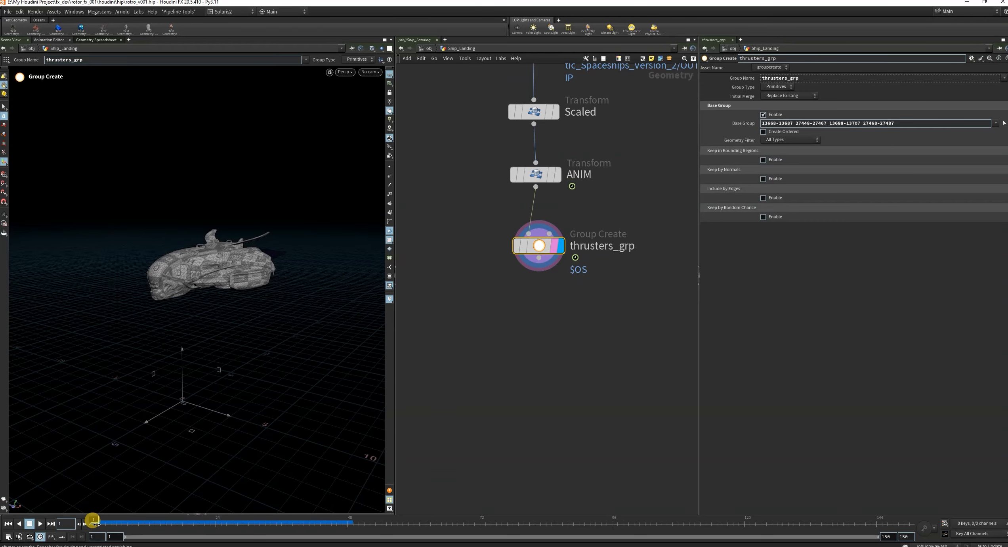
{"action": "left_click_drag", "start_coordinate": [91, 522], "coordinate": [67, 522]}
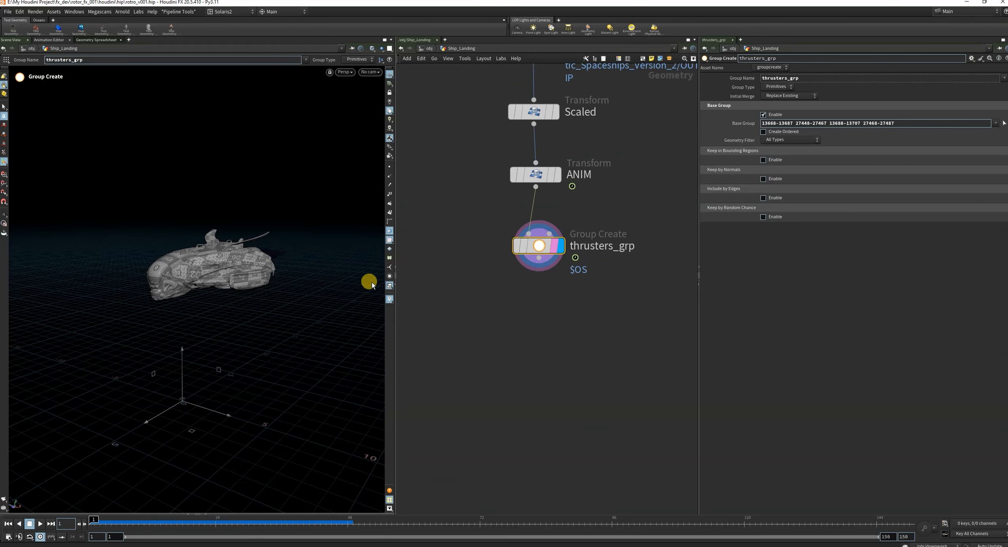
{"action": "left_click_drag", "start_coordinate": [305, 293], "coordinate": [230, 294], "text": "alt"}
{"action": "right_click_drag", "start_coordinate": [233, 297], "coordinate": [337, 254], "text": "alt"}
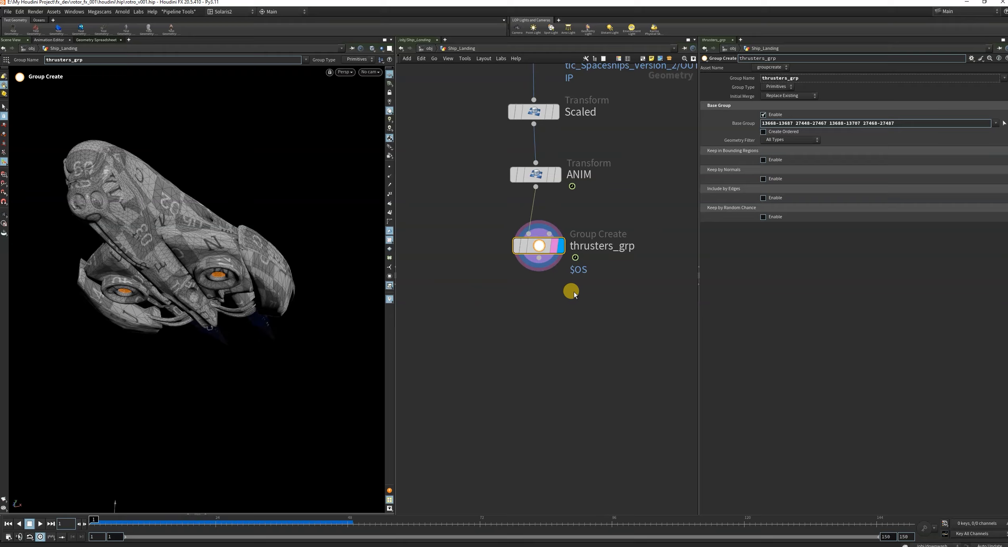
Attach a Trail node below thrusters_grp and set its result type to Compute Velocity.
{"action": "left_click_drag", "start_coordinate": [541, 257], "coordinate": [502, 397]}
{"action": "type", "text": "trra"}
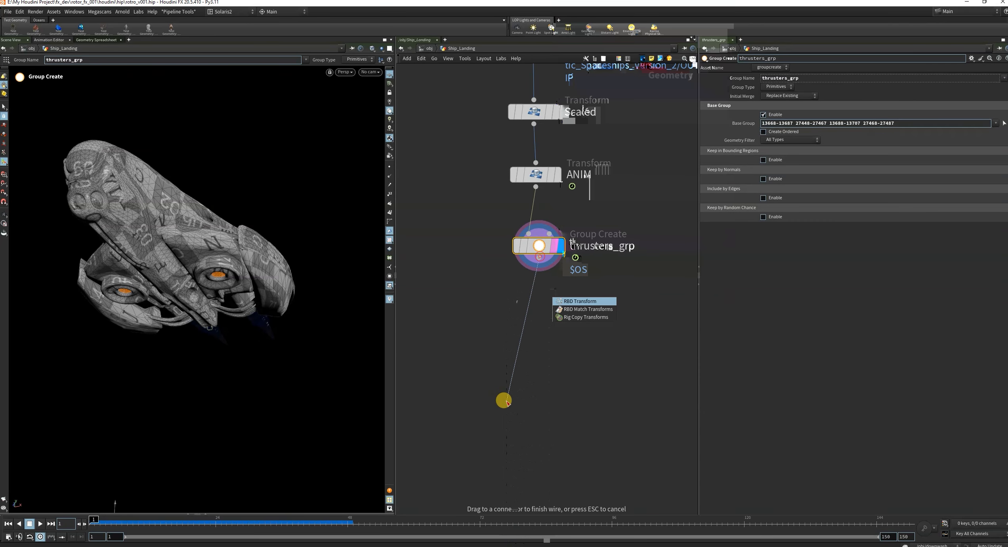
{"action": "key", "text": "BackSpace"}
{"action": "key", "text": "BackSpace"}
{"action": "key", "text": "BackSpace"}
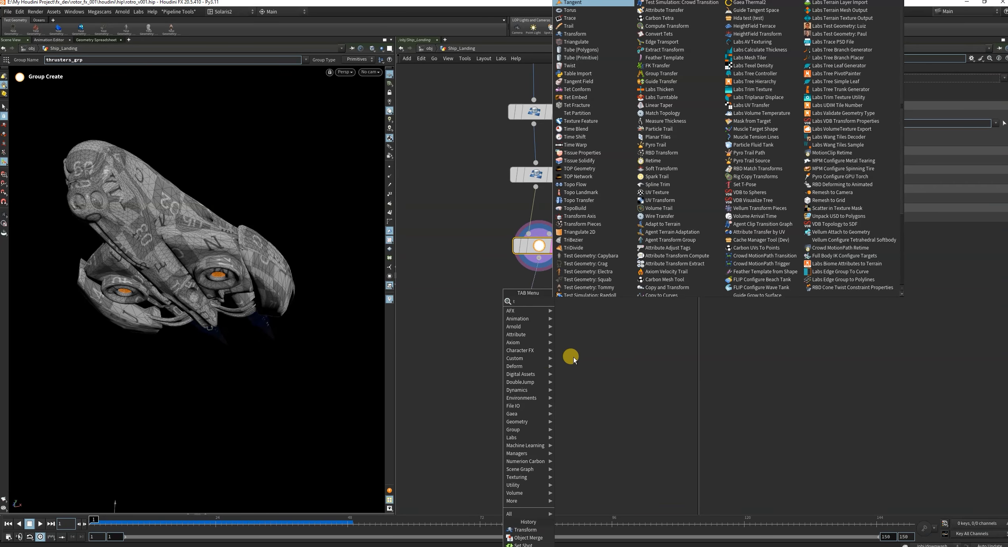
{"action": "type", "text": "ra"}
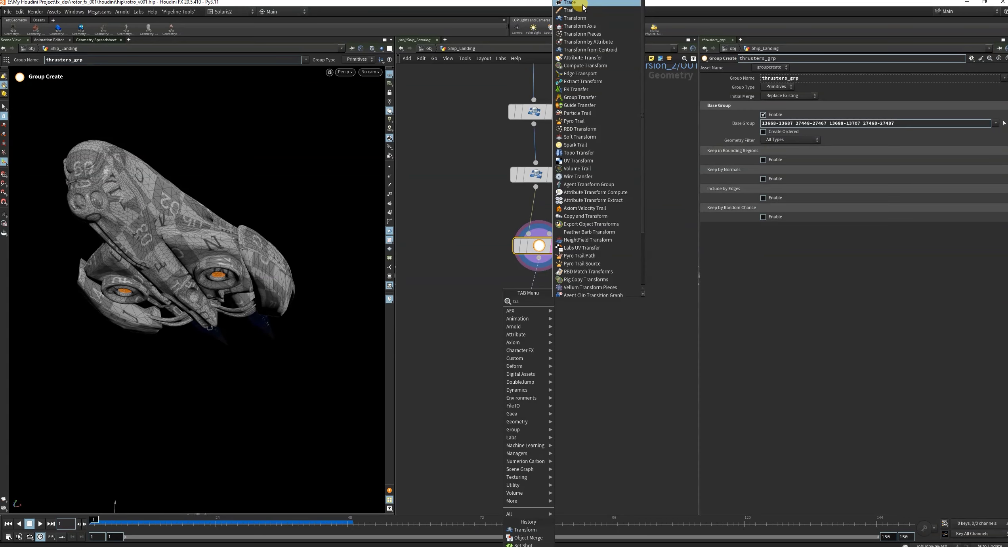
{"action": "left_click", "coordinate": [582, 9]}
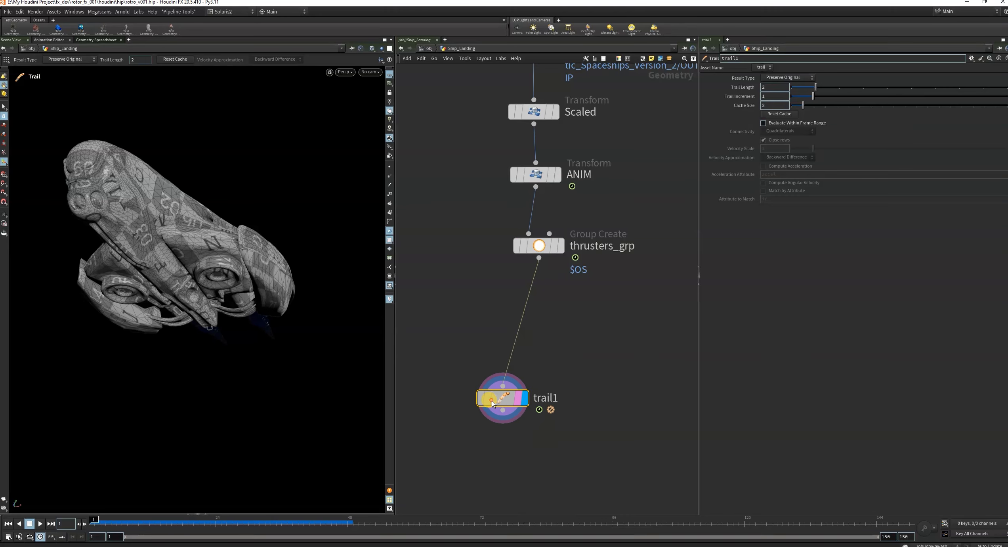
{"action": "left_click_drag", "start_coordinate": [491, 400], "coordinate": [528, 368]}
{"action": "left_click", "coordinate": [778, 78]}
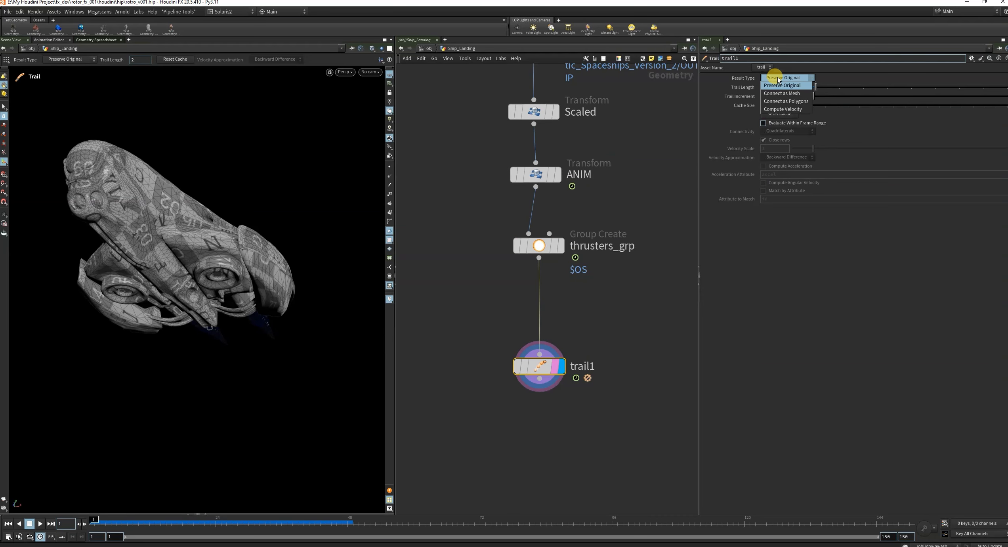
{"action": "left_click", "coordinate": [771, 109]}
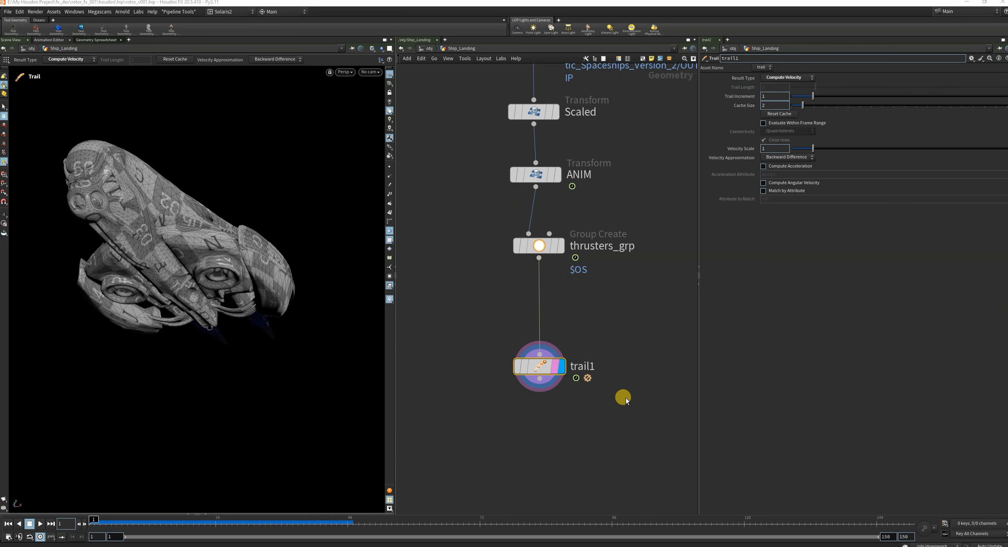
Move trail1 further down to make room above it and turn on the normals display in the viewport.
{"action": "left_click_drag", "start_coordinate": [540, 366], "coordinate": [543, 446]}
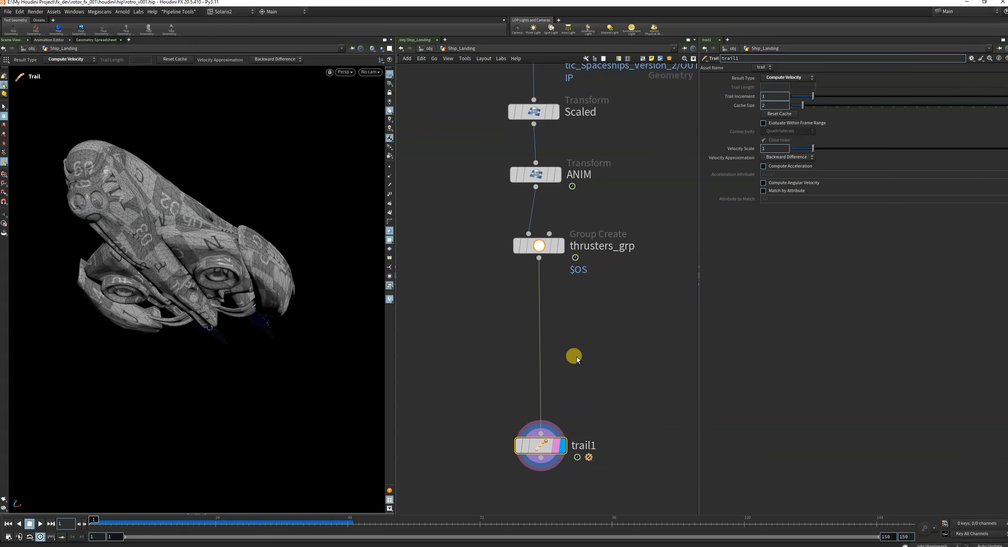
{"action": "key", "text": "Tab"}
{"action": "left_click", "coordinate": [570, 337]}
{"action": "left_click", "coordinate": [390, 175]}
{"action": "mouse_move", "coordinate": [211, 234]}
{"action": "left_mouse_down", "text": "alt"}
{"action": "mouse_move", "coordinate": [168, 279]}
{"action": "mouse_move", "coordinate": [192, 272]}
{"action": "left_mouse_up", "text": "alt"}
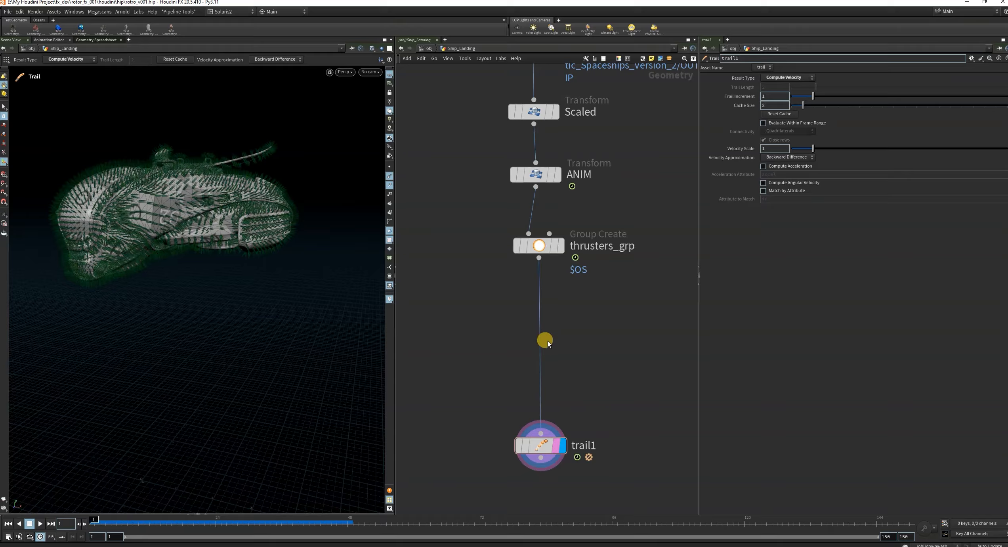
Insert a Normal node between thrusters_grp and trail1 and set it to add normals to Points.
{"action": "key", "text": "Tab"}
{"action": "type", "text": "norm"}
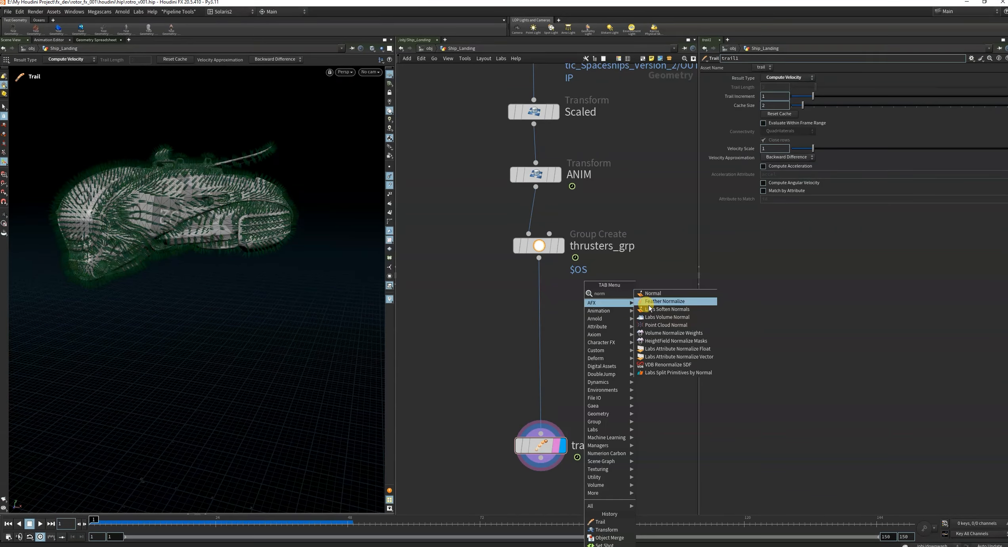
{"action": "left_click", "coordinate": [660, 294]}
{"action": "left_click", "coordinate": [538, 309]}
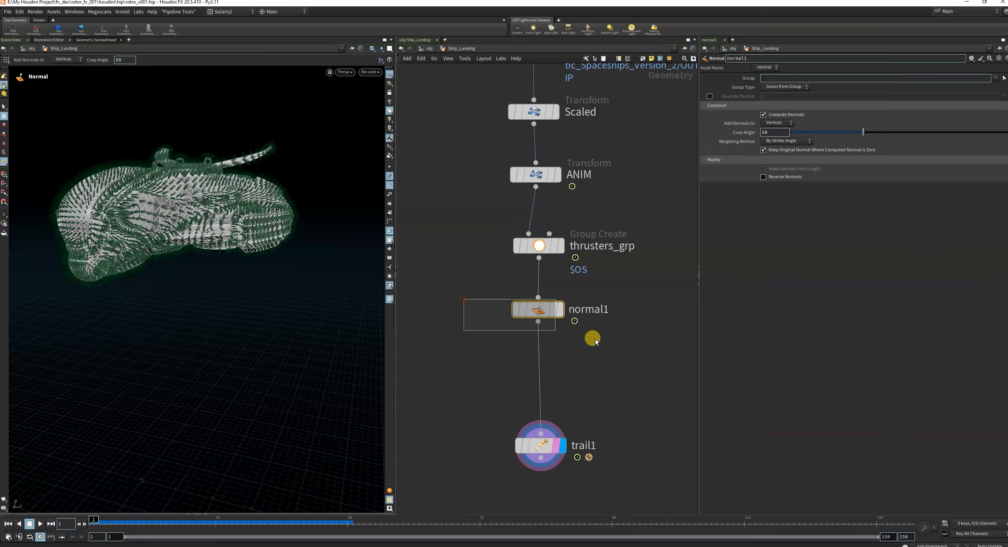
{"action": "left_click", "coordinate": [776, 124]}
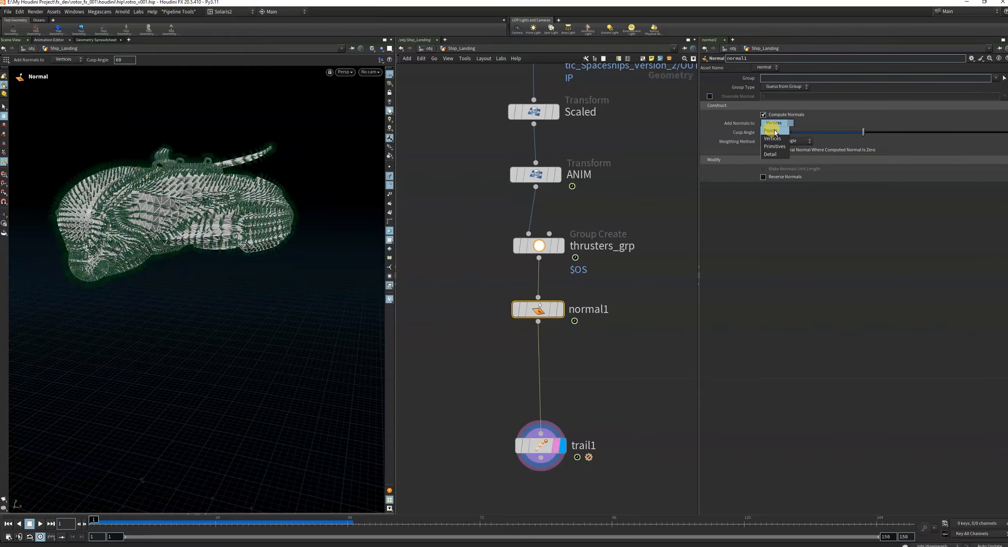
{"action": "left_click", "coordinate": [775, 132]}
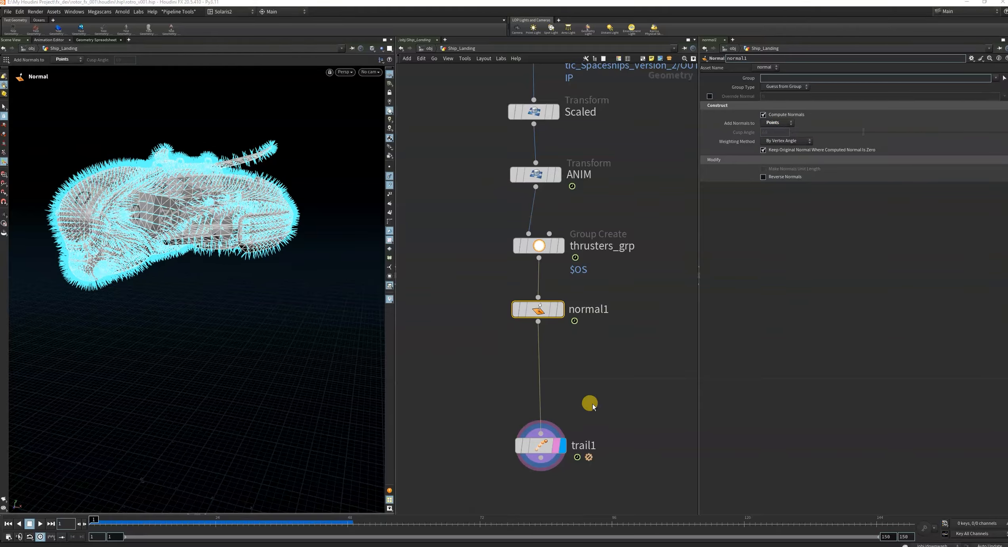
{"action": "scroll", "coordinate": [571, 420], "scroll_direction": "down", "scroll_amount": 3}
{"action": "scroll", "coordinate": [566, 426], "scroll_direction": "up", "scroll_amount": 4}
{"action": "left_click_drag", "start_coordinate": [565, 426], "coordinate": [554, 459]}
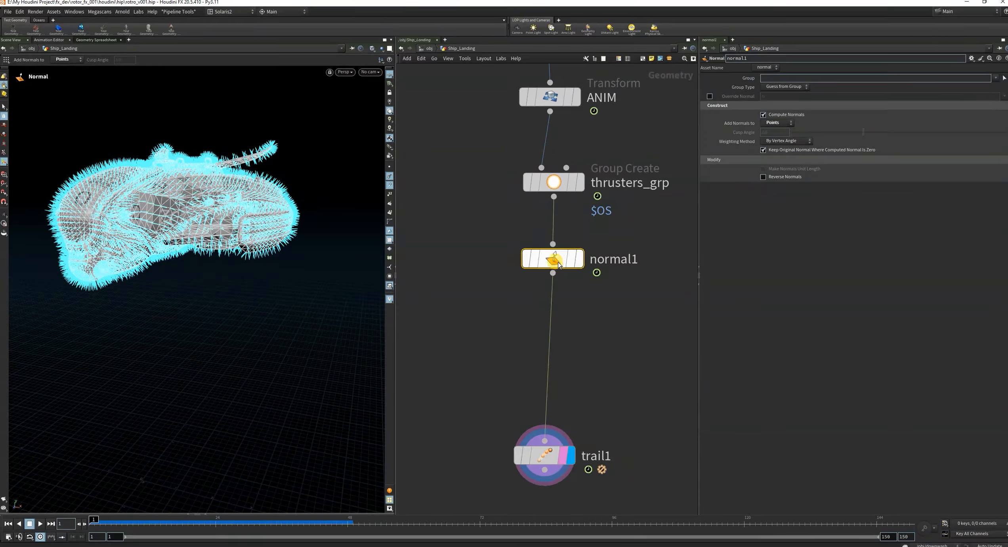
Move normal1 closer to thrusters_grp with its result displayed, and hide the point normals in the viewport.
{"action": "left_click_drag", "start_coordinate": [582, 265], "coordinate": [582, 250]}
{"action": "left_click", "coordinate": [581, 248]}
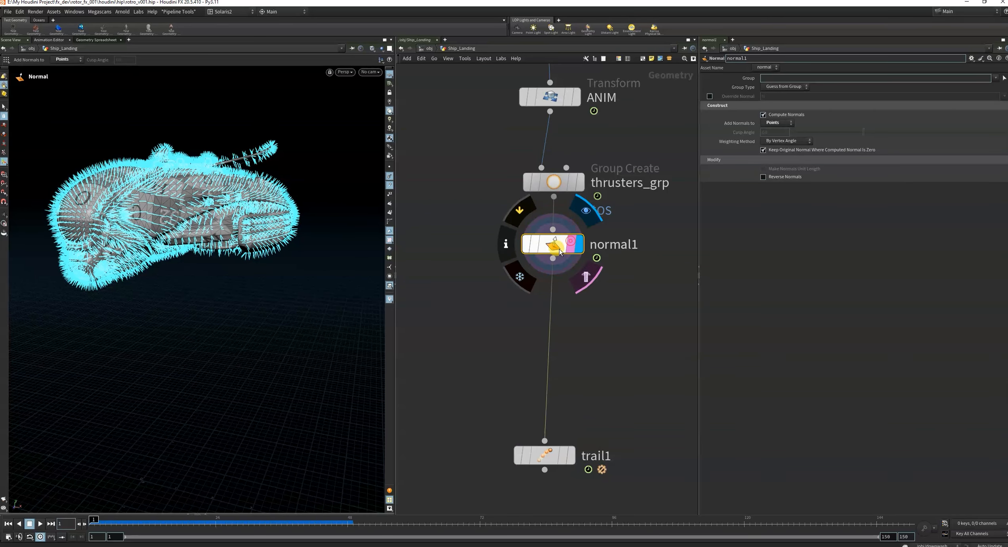
{"action": "left_click", "coordinate": [390, 176]}
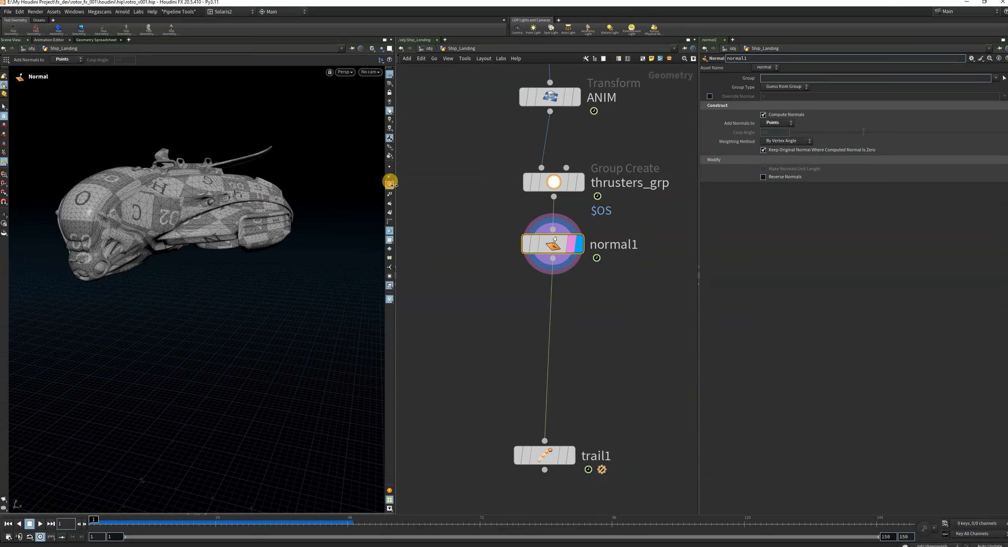
Insert a Time Shift node between normal1 and trail1.
{"action": "key", "text": "Tab"}
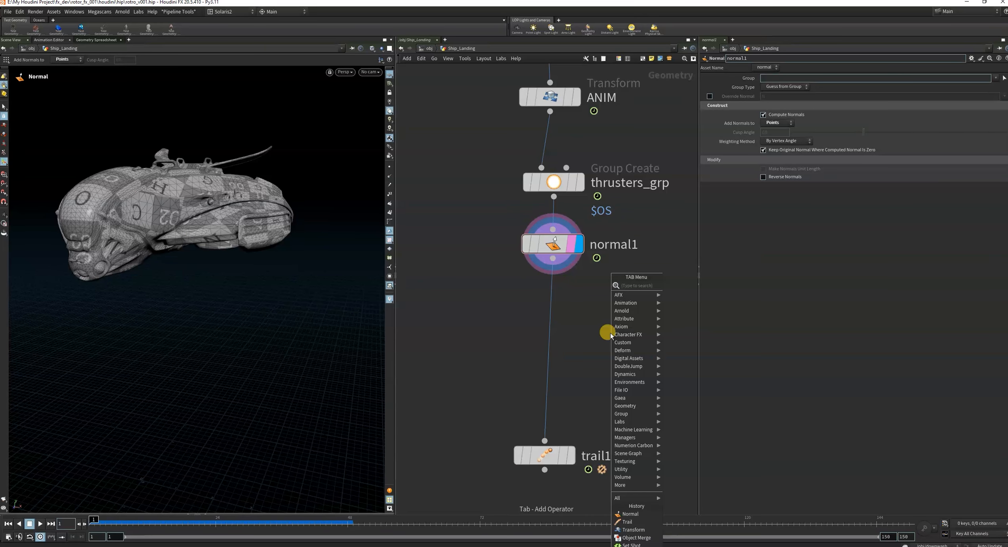
{"action": "type", "text": "tim"}
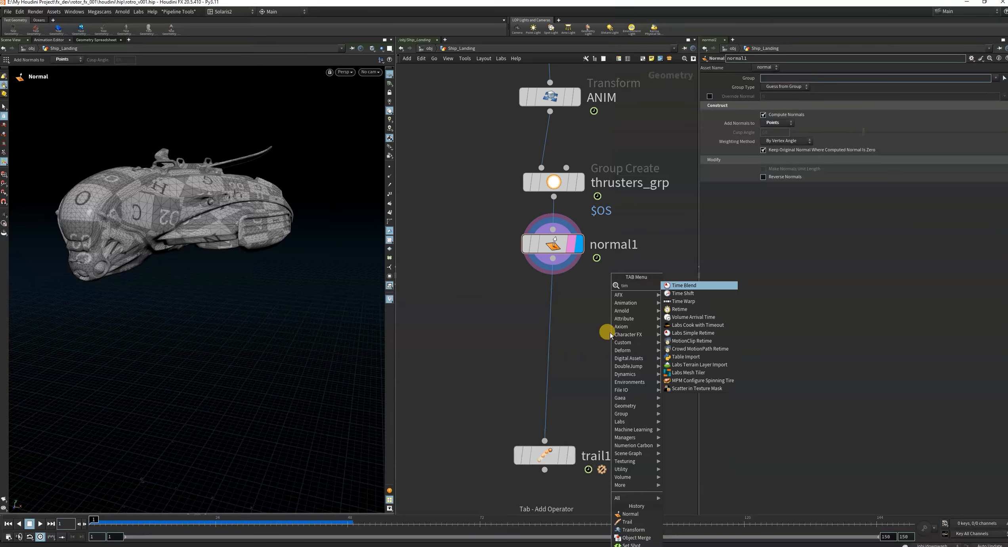
{"action": "left_click", "coordinate": [712, 295]}
{"action": "left_click", "coordinate": [540, 315]}
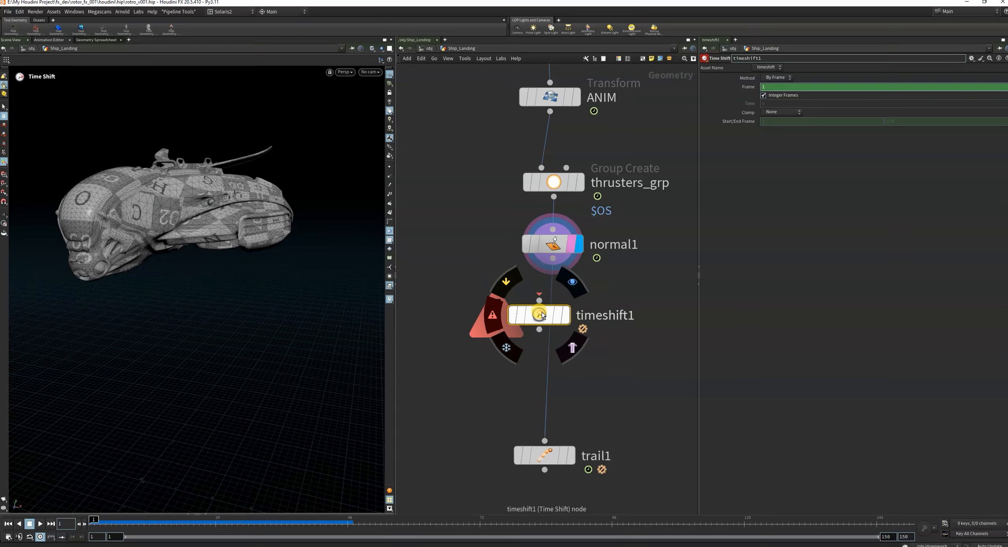
{"action": "left_click_drag", "start_coordinate": [542, 313], "coordinate": [557, 314]}
{"action": "left_click", "coordinate": [478, 300]}
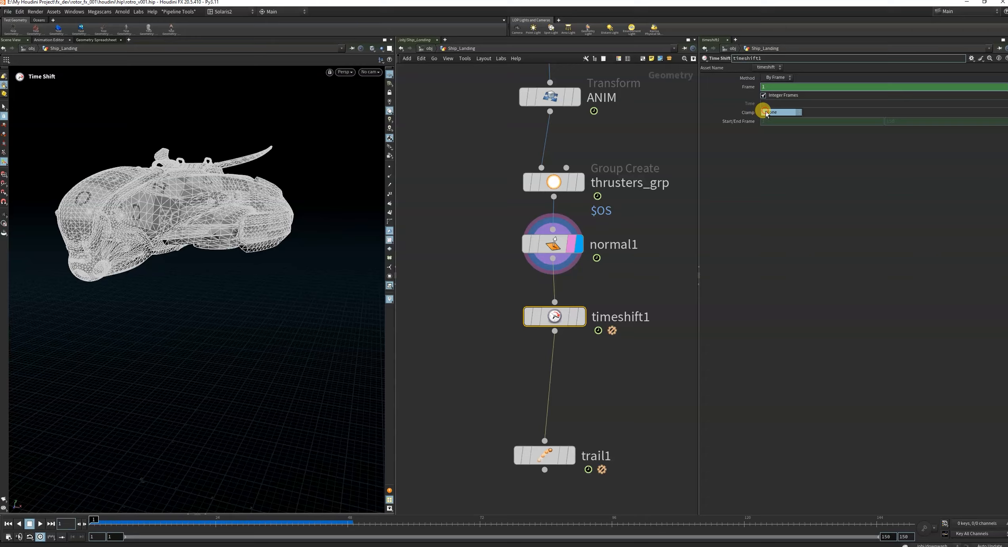
Set the Time Shift's clamp to Clamp to Both and display timeshift1 in the viewport.
{"action": "left_click", "coordinate": [772, 114]}
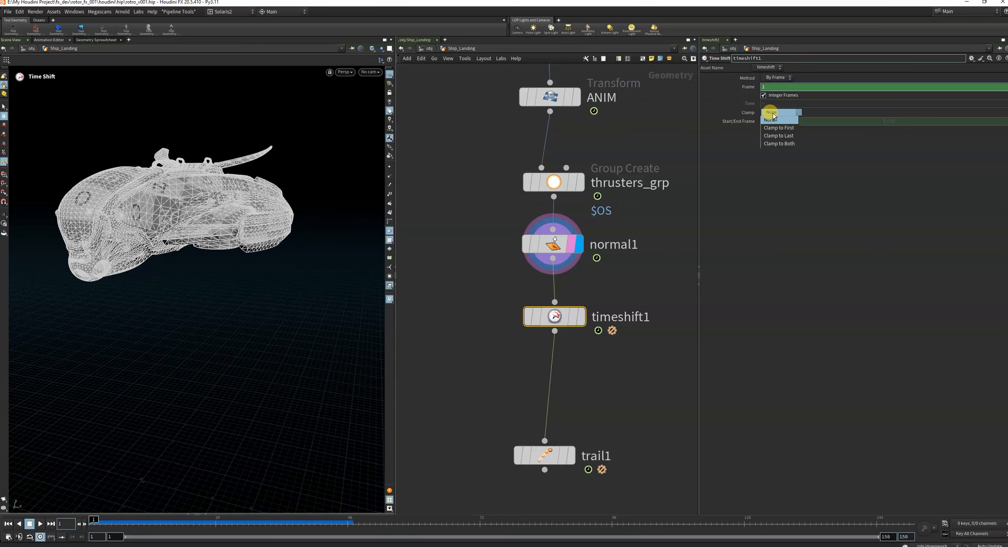
{"action": "left_click", "coordinate": [777, 143]}
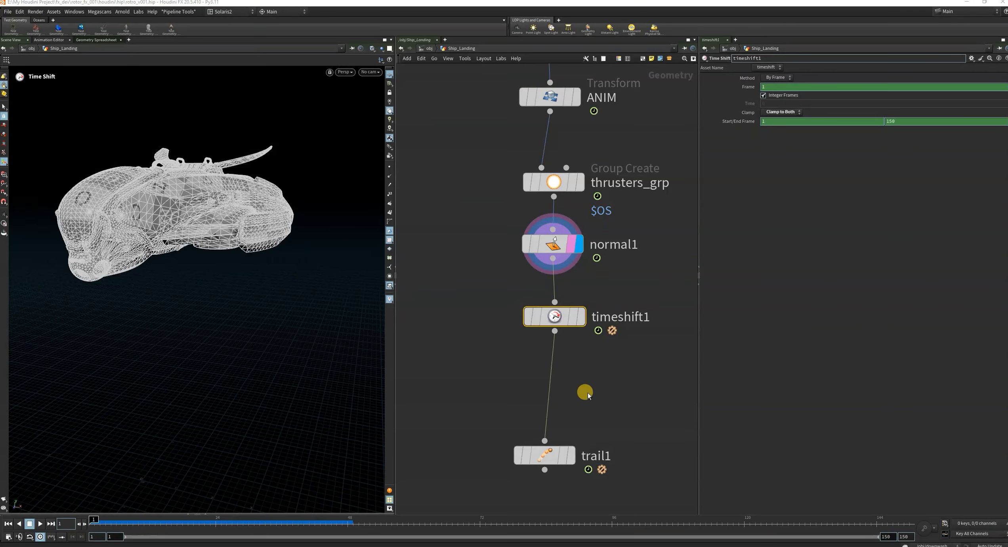
{"action": "middle_click_drag", "start_coordinate": [588, 393], "coordinate": [598, 327]}
{"action": "left_click", "coordinate": [592, 250]}
{"action": "left_click", "coordinate": [583, 251]}
{"action": "scroll", "coordinate": [590, 334], "scroll_direction": "down", "scroll_amount": 3}
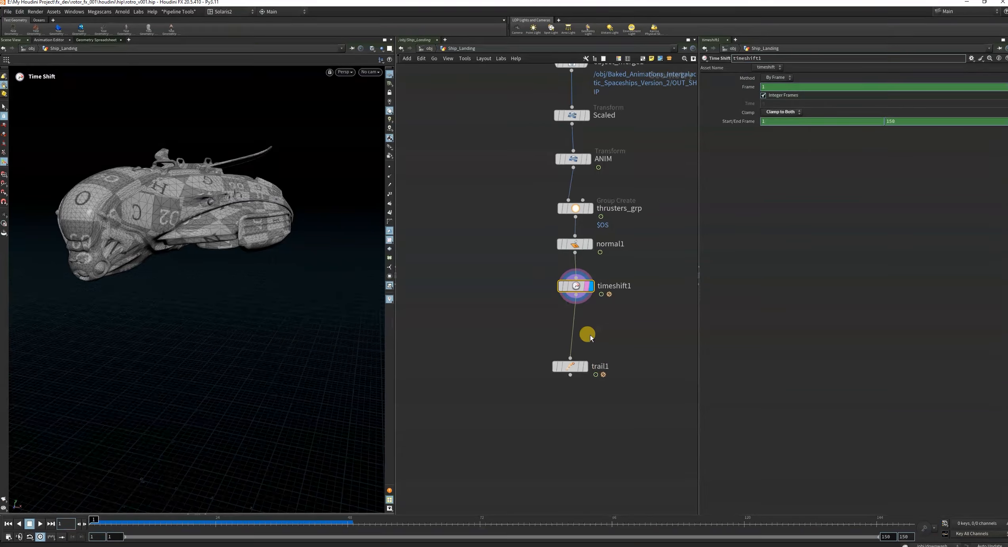
Display trail1's result and move the node up closer to timeshift1.
{"action": "scroll", "coordinate": [590, 337], "scroll_direction": "up", "scroll_amount": 3}
{"action": "left_click_drag", "start_coordinate": [569, 357], "coordinate": [583, 329]}
{"action": "left_click", "coordinate": [605, 337]}
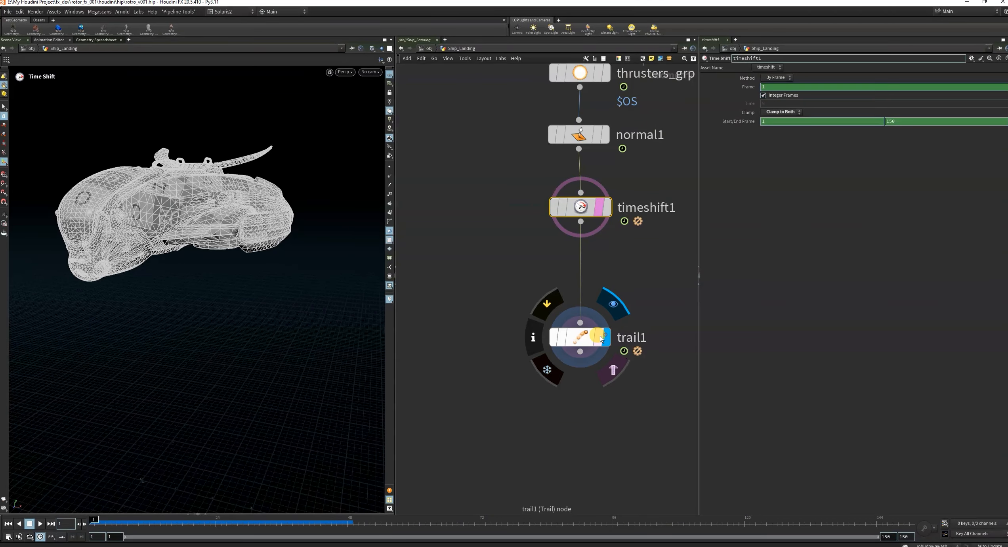
{"action": "left_click", "coordinate": [599, 336]}
{"action": "left_click_drag", "start_coordinate": [459, 311], "coordinate": [641, 397]}
{"action": "left_click_drag", "start_coordinate": [585, 340], "coordinate": [585, 304]}
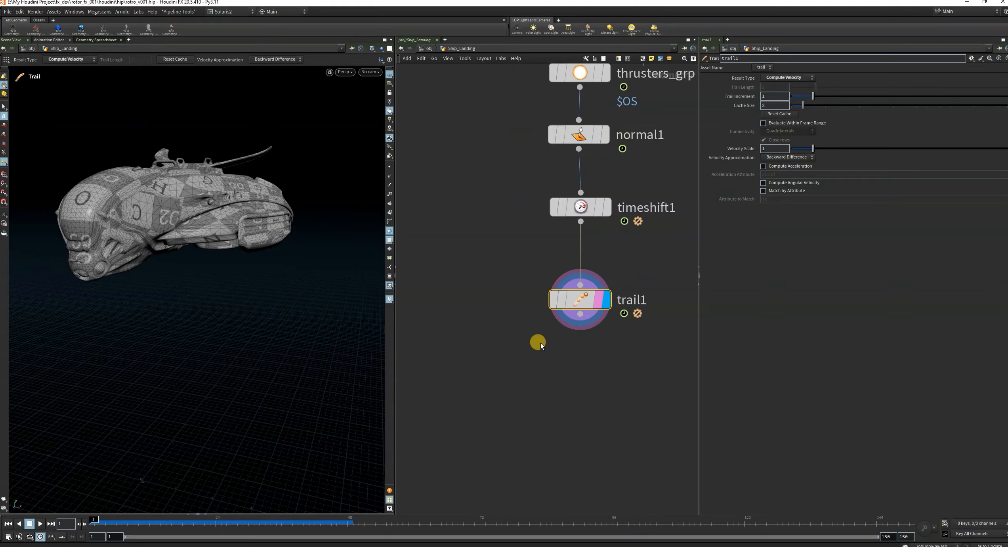
Go to frame 4, show the point normals and inspect them around the thrusters on the ship's underside.
{"action": "left_click_drag", "start_coordinate": [216, 520], "coordinate": [106, 520]}
{"action": "left_click", "coordinate": [389, 185]}
{"action": "key", "text": "Escape"}
{"action": "left_click_drag", "start_coordinate": [178, 279], "coordinate": [178, 306]}
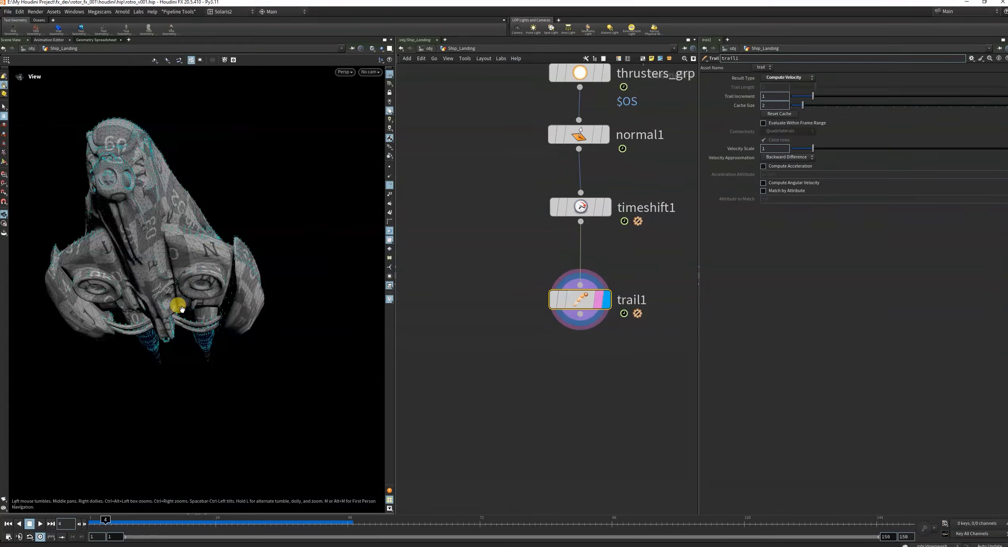
{"action": "scroll", "coordinate": [179, 307], "scroll_direction": "up", "scroll_amount": 4}
{"action": "scroll", "coordinate": [548, 330], "scroll_direction": "down", "scroll_amount": 4}
{"action": "scroll", "coordinate": [569, 353], "scroll_direction": "up", "scroll_amount": 3}
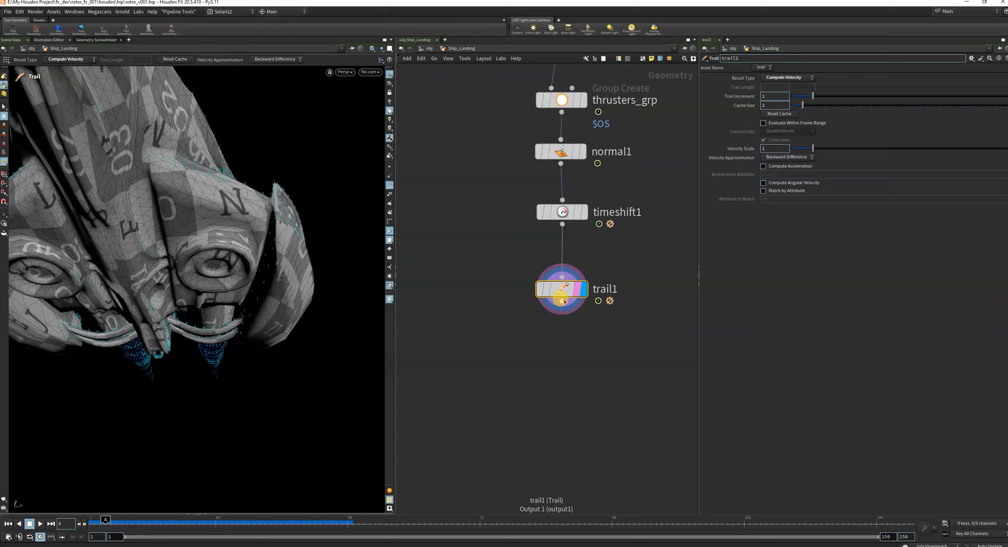
Attach a Blast node below trail1 and display its result.
{"action": "left_click_drag", "start_coordinate": [562, 302], "coordinate": [546, 392]}
{"action": "key", "text": "Escape"}
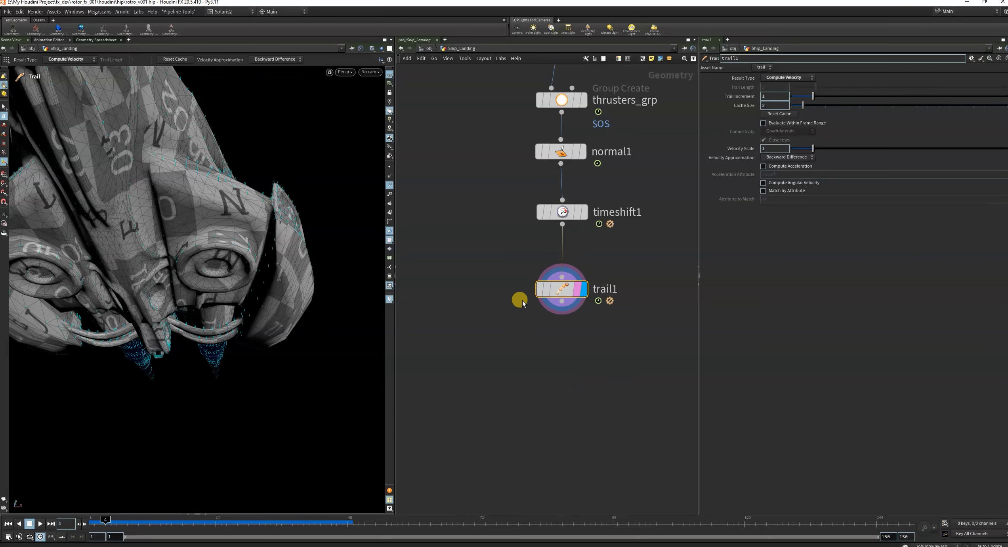
{"action": "left_click", "coordinate": [562, 302]}
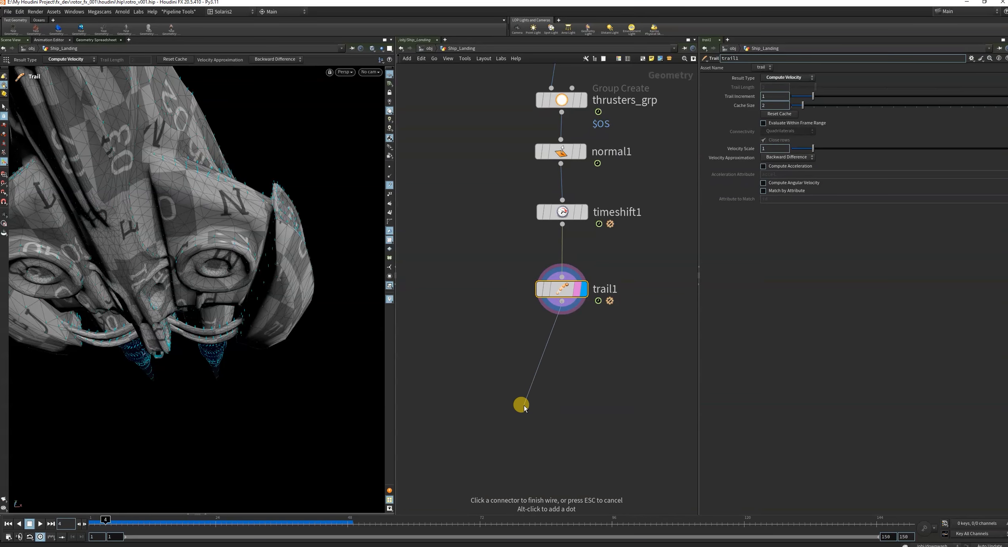
{"action": "left_click", "coordinate": [524, 407]}
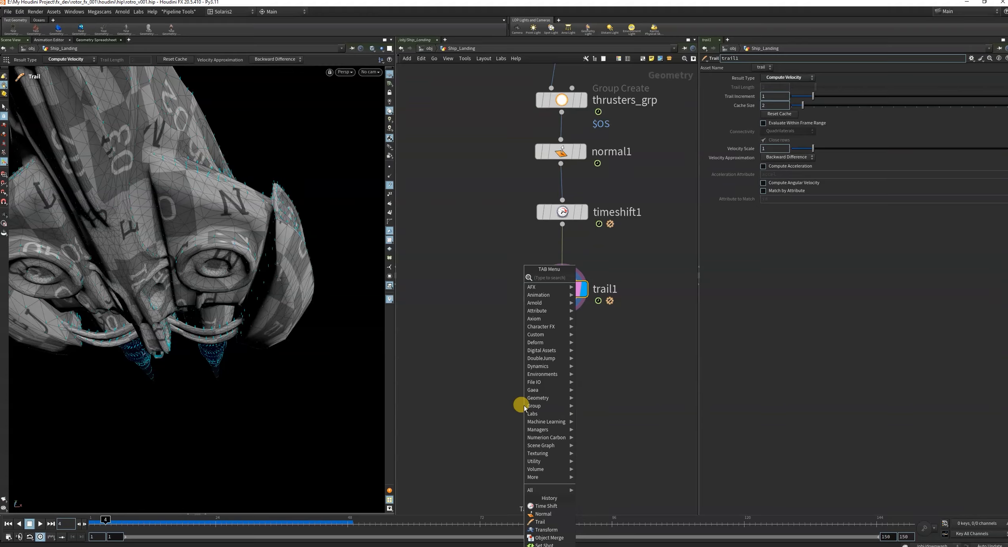
{"action": "type", "text": "blast"}
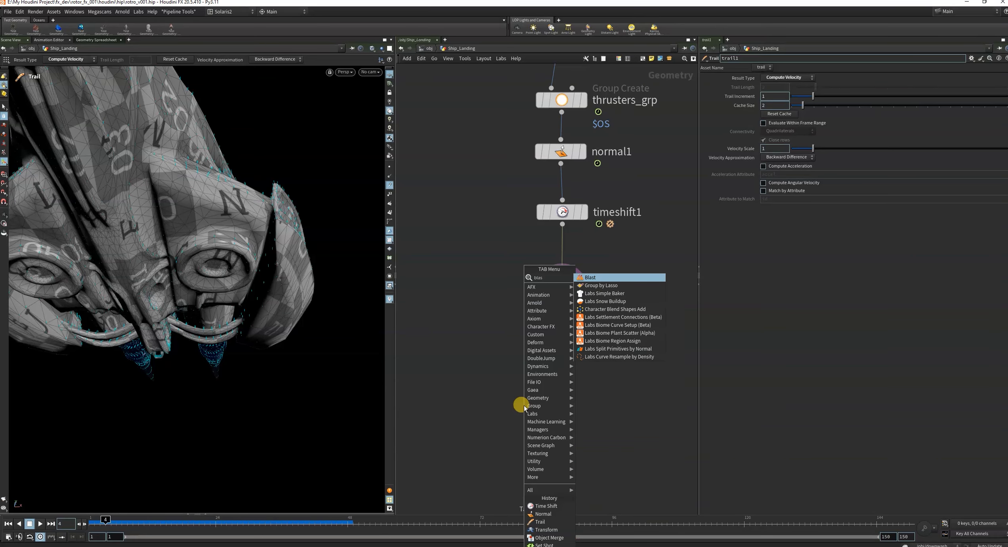
{"action": "left_click", "coordinate": [600, 278]}
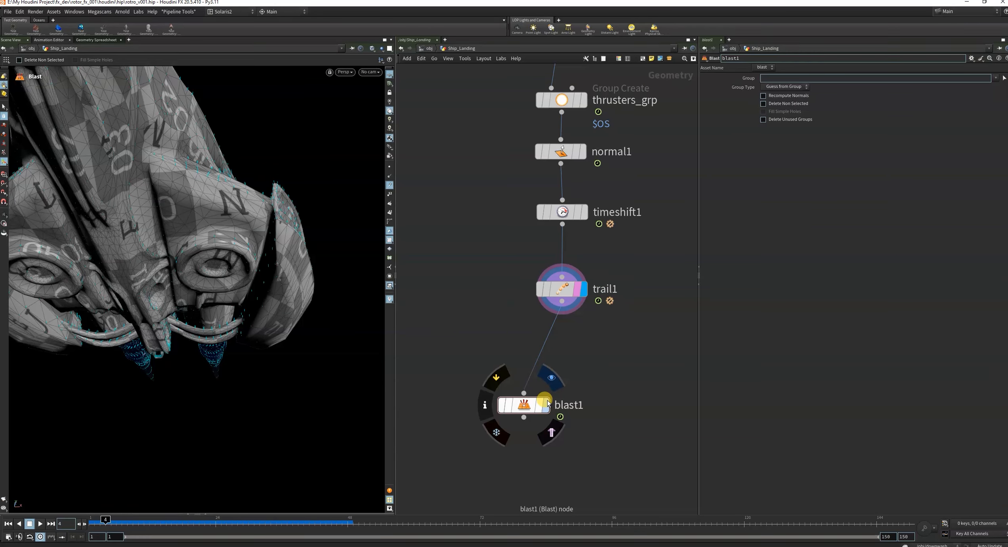
{"action": "left_click", "coordinate": [538, 409]}
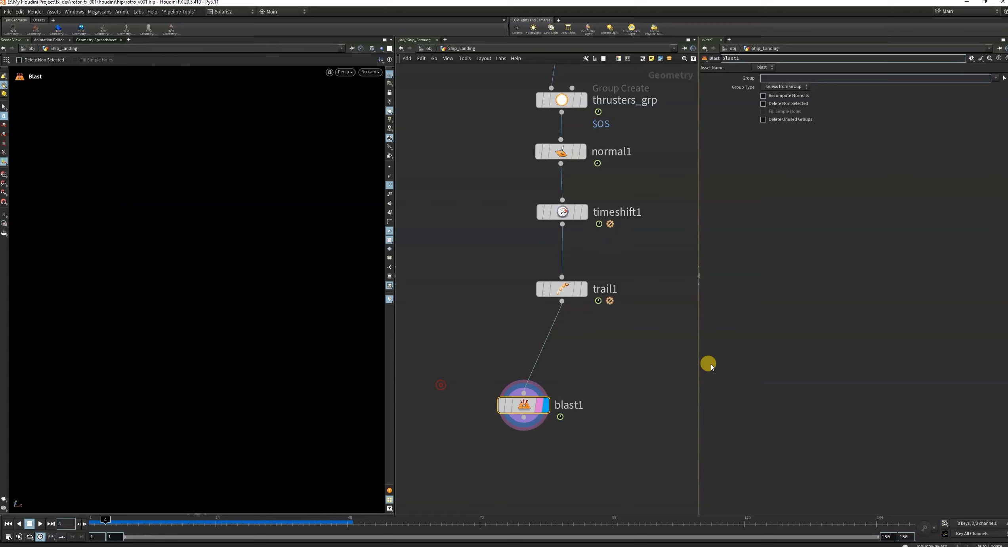
Assign thrusters_grp as the Blast node's group with the group type set to Points.
{"action": "left_click", "coordinate": [993, 78]}
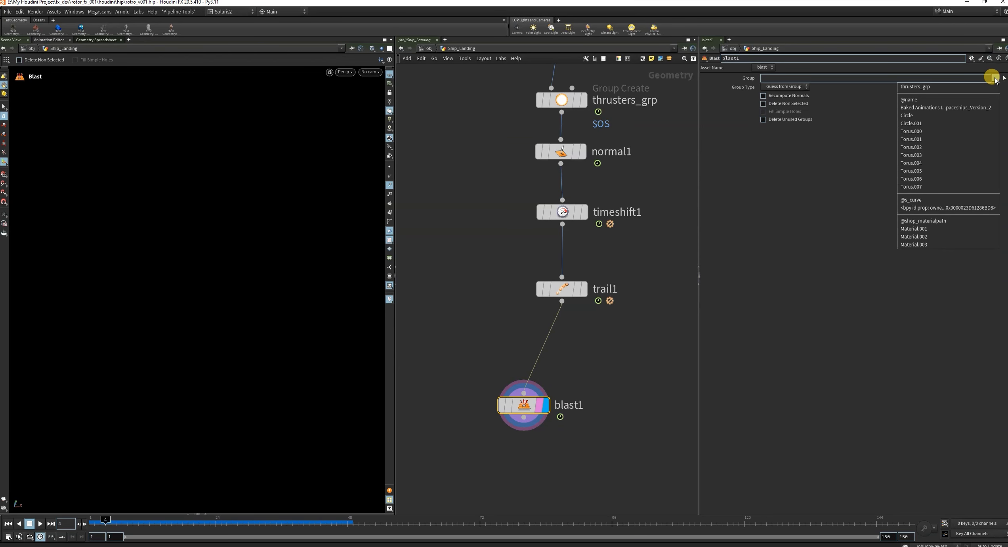
{"action": "left_click", "coordinate": [993, 78]}
{"action": "left_click", "coordinate": [784, 87]}
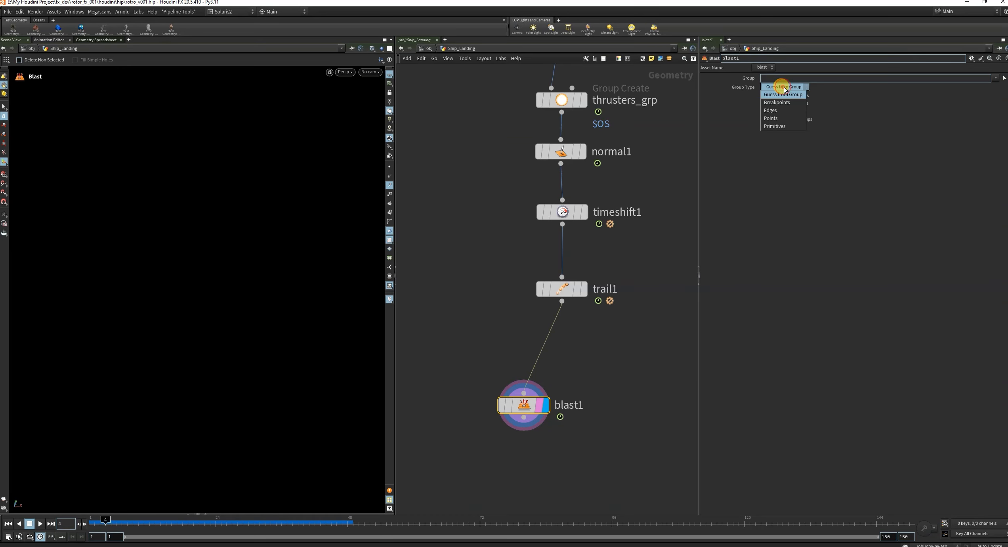
{"action": "left_click", "coordinate": [779, 126]}
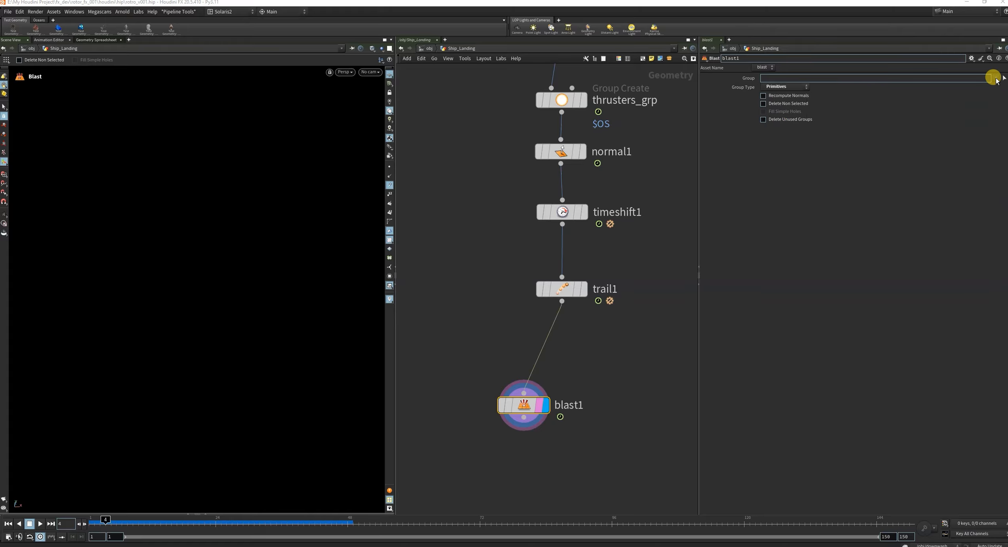
{"action": "left_click", "coordinate": [994, 78]}
{"action": "left_click", "coordinate": [778, 86]}
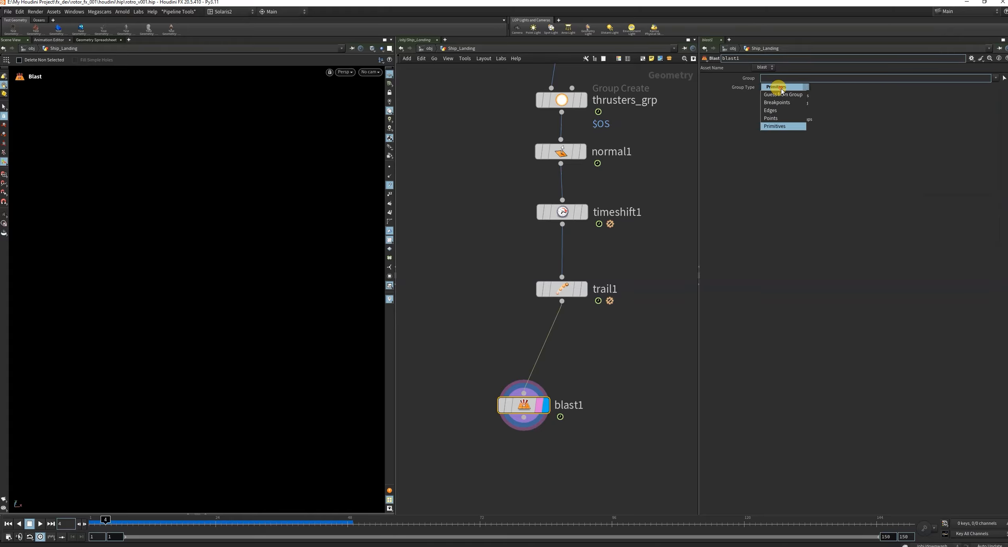
{"action": "left_click", "coordinate": [778, 118]}
{"action": "left_click", "coordinate": [992, 78]}
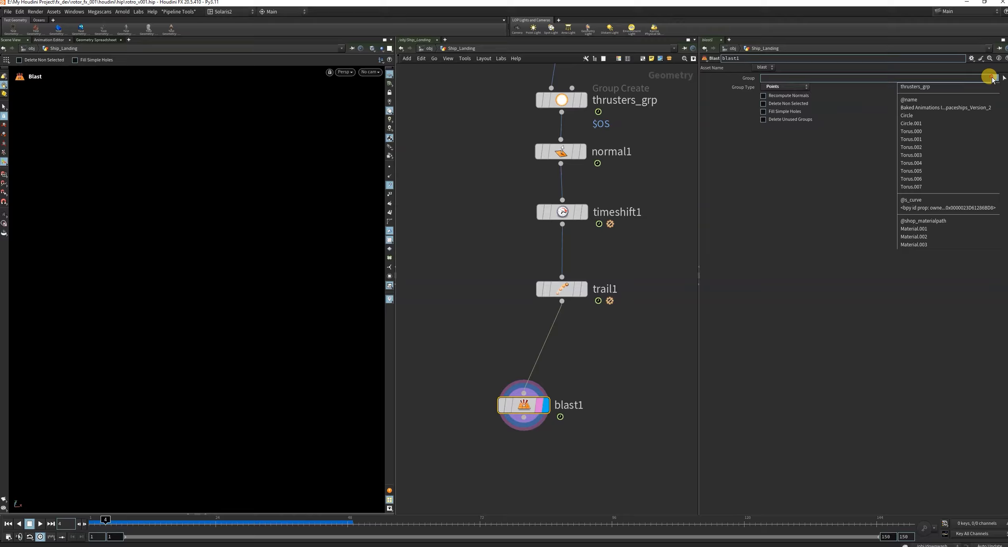
{"action": "left_click", "coordinate": [919, 89]}
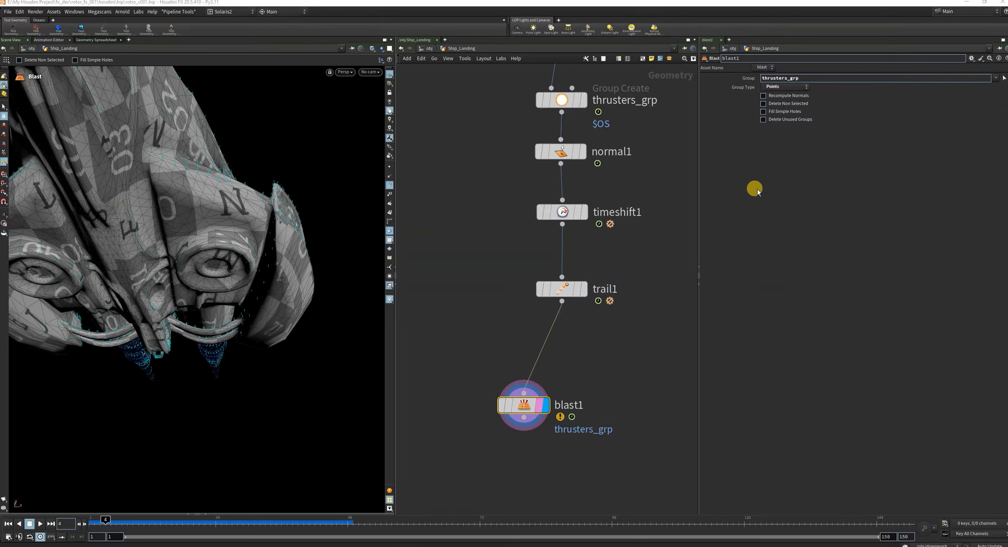
Change the Blast node's group type to Primitives and enable Delete Non Selected.
{"action": "left_click", "coordinate": [780, 89]}
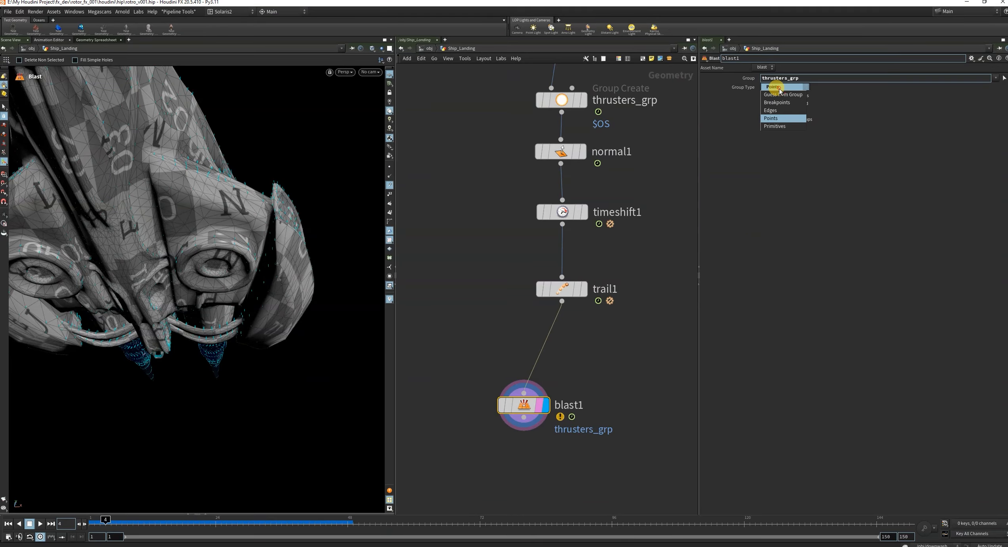
{"action": "left_click", "coordinate": [788, 126]}
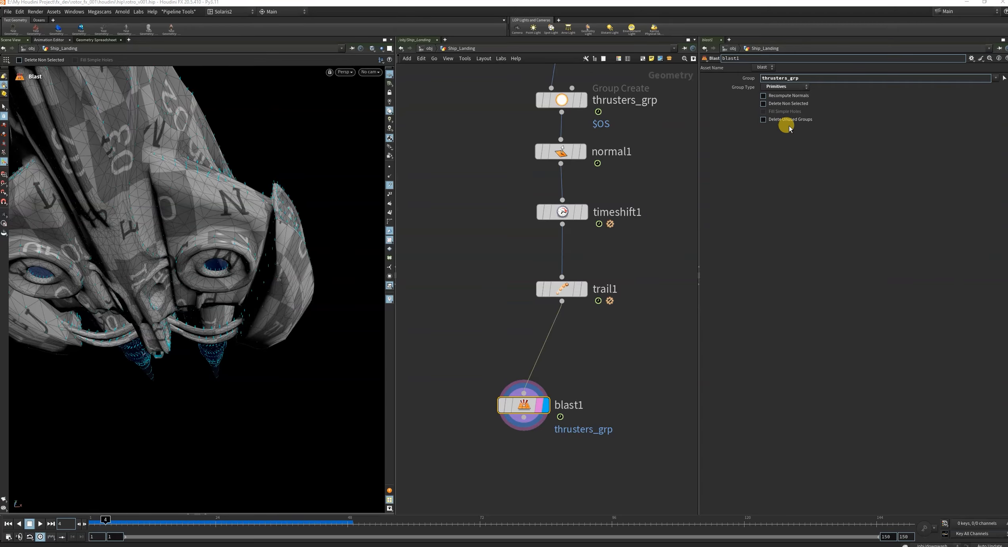
{"action": "left_click", "coordinate": [773, 105]}
View the isolated thruster faces from another angle and scrub the timeline to frame 13 to check their motion.
{"action": "key", "text": "Escape"}
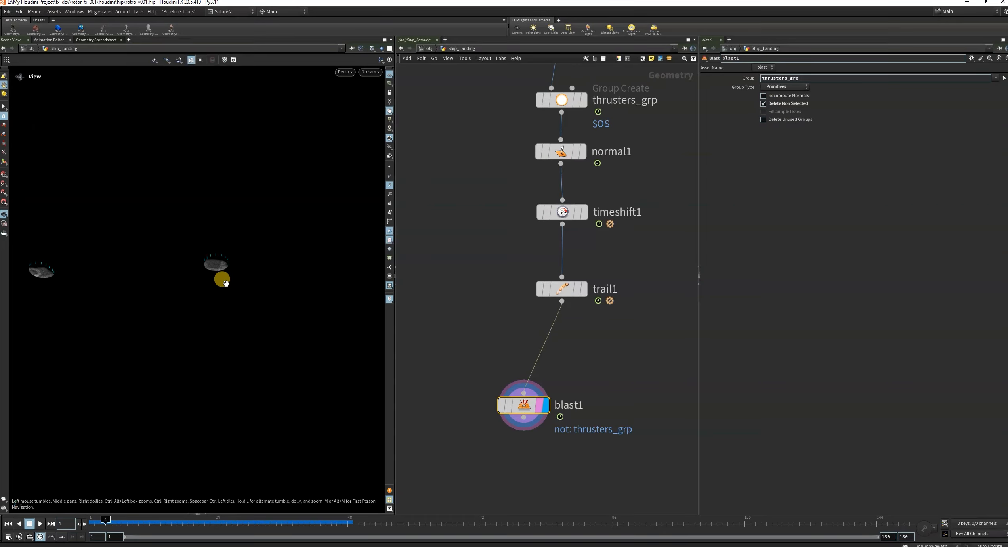
{"action": "mouse_move", "coordinate": [220, 277]}
{"action": "left_mouse_down"}
{"action": "mouse_move", "coordinate": [202, 328]}
{"action": "mouse_move", "coordinate": [236, 266]}
{"action": "left_mouse_up"}
{"action": "scroll", "coordinate": [237, 265], "scroll_direction": "down", "scroll_amount": 1}
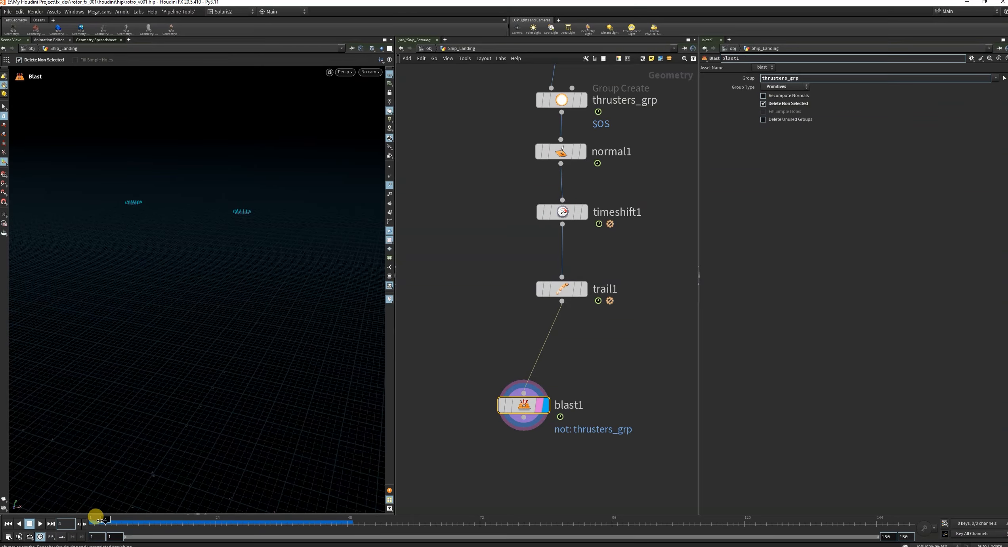
{"action": "left_click_drag", "start_coordinate": [100, 520], "coordinate": [155, 519]}
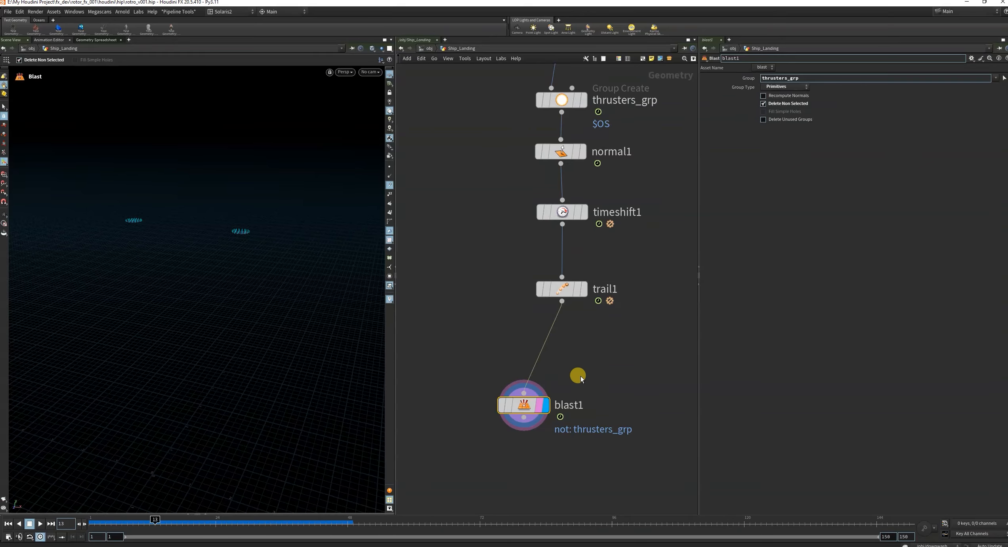
Align the nodes from Scaled down to blast1 into an evenly spaced vertical column below object_merge1.
{"action": "scroll", "coordinate": [580, 376], "scroll_direction": "down", "scroll_amount": 5}
{"action": "left_click_drag", "start_coordinate": [513, 323], "coordinate": [545, 440]}
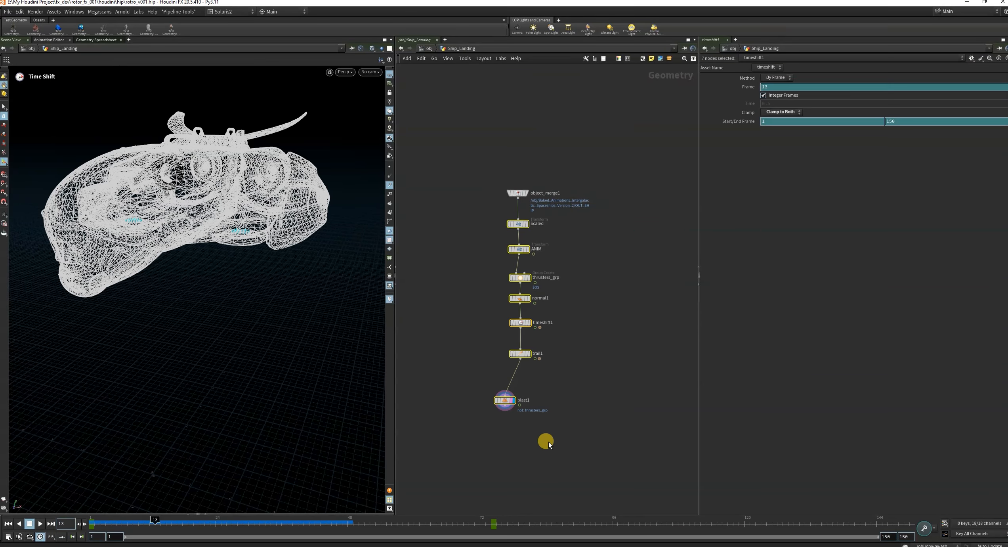
{"action": "left_click_drag", "start_coordinate": [518, 220], "coordinate": [524, 382]}
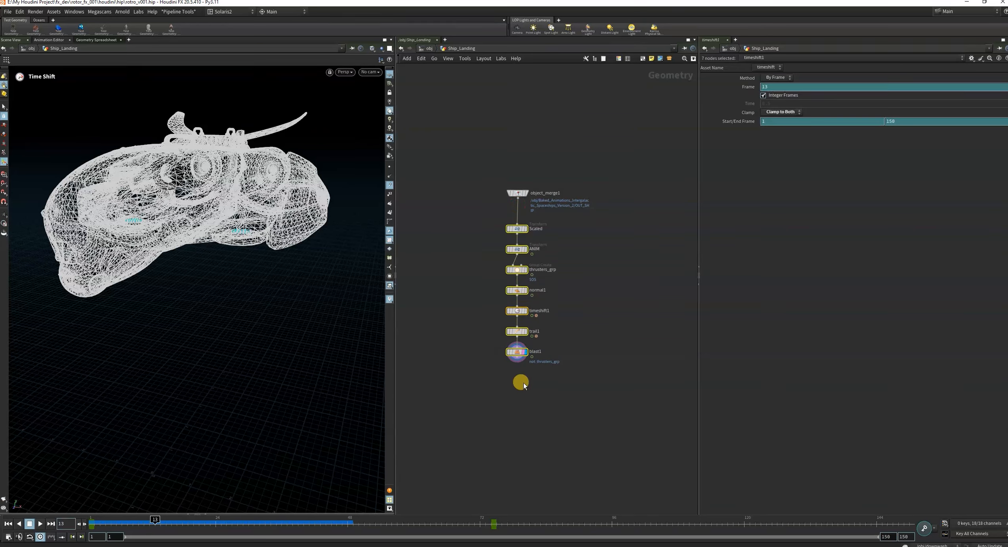
{"action": "scroll", "coordinate": [531, 370], "scroll_direction": "up", "scroll_amount": 6}
{"action": "left_click", "coordinate": [640, 280]}
{"action": "scroll", "coordinate": [581, 300], "scroll_direction": "down", "scroll_amount": 4}
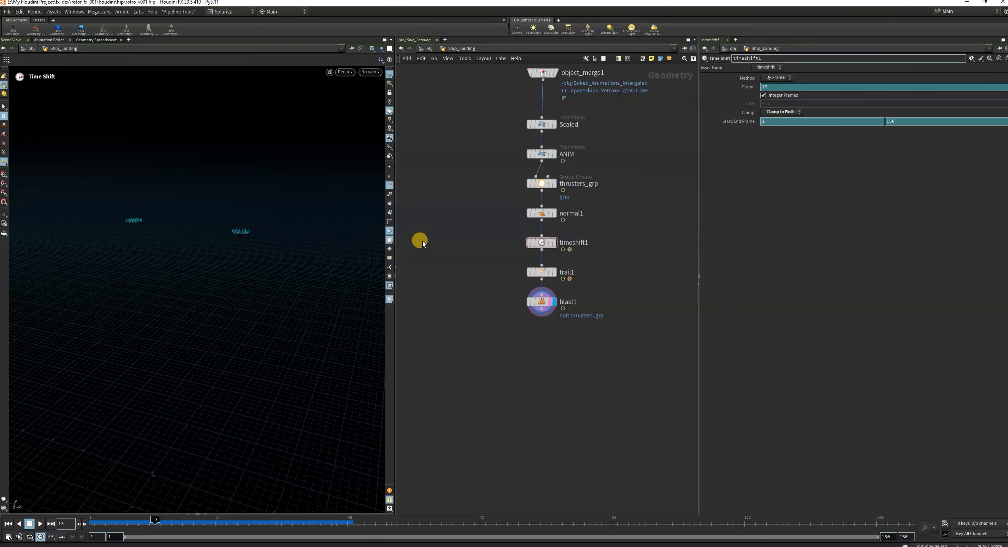
Rename the Blast node to Isolate_thrusters.
{"action": "scroll", "coordinate": [588, 329], "scroll_direction": "up", "scroll_amount": 4}
{"action": "double_click", "coordinate": [549, 270]}
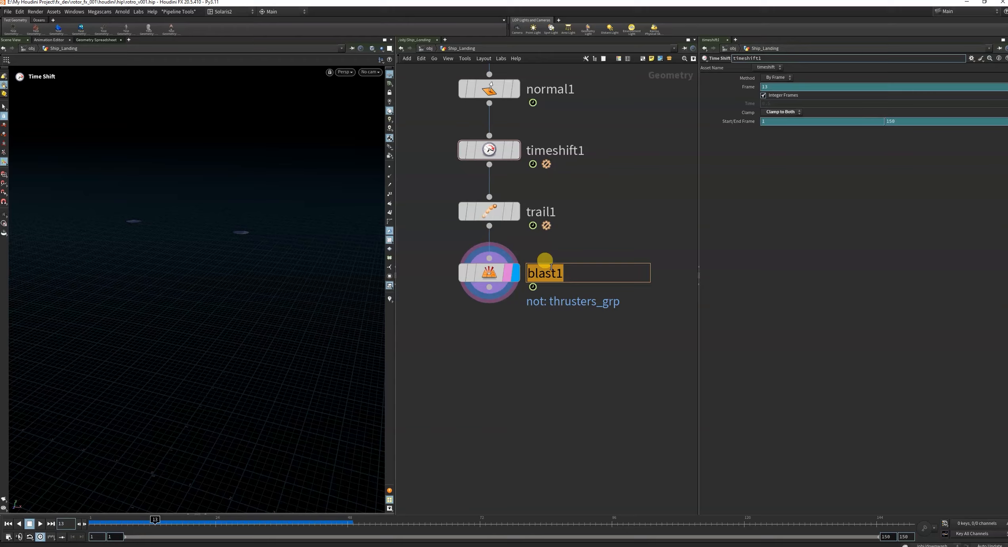
{"action": "key", "text": "BackSpace"}
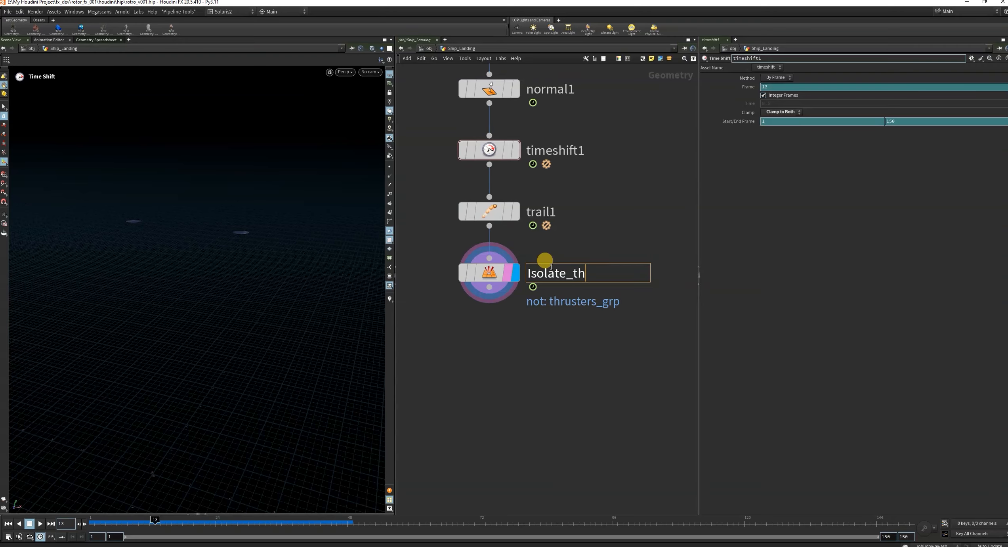
{"action": "key", "text": "Return"}
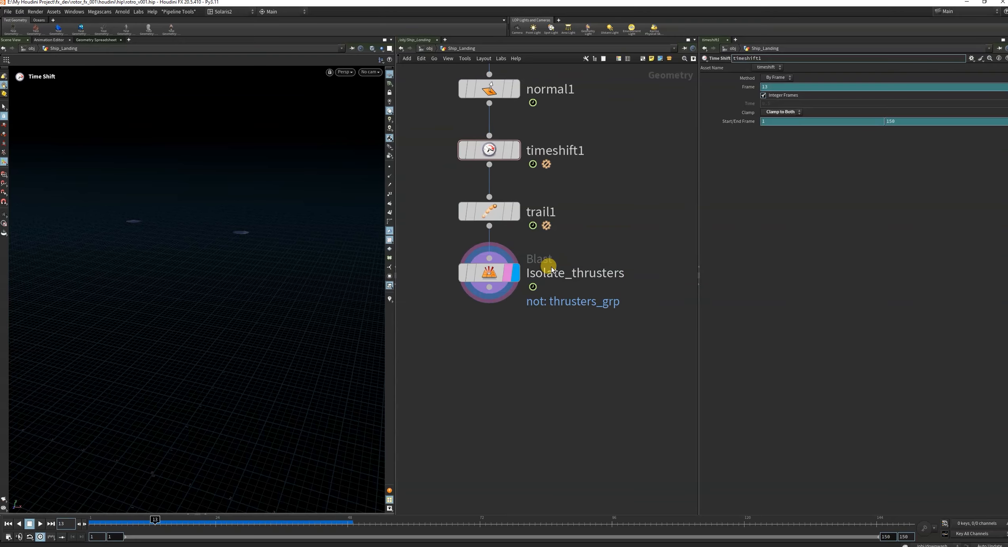
{"action": "scroll", "coordinate": [551, 267], "scroll_direction": "down", "scroll_amount": 4}
{"action": "middle_click_drag", "start_coordinate": [594, 307], "coordinate": [607, 285]}
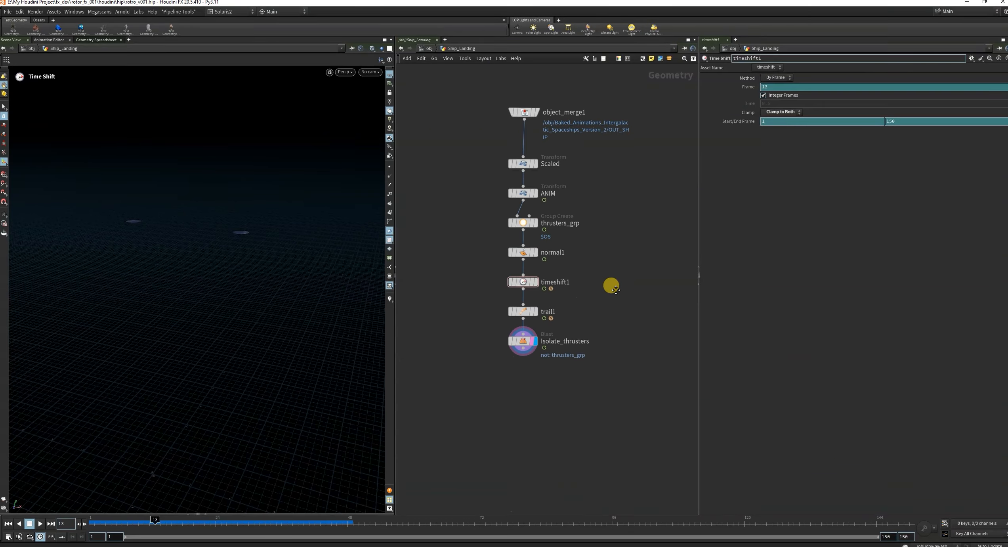
Add a Point Velocity node fed by Isolate_thrusters, align it beneath that node and display its output.
{"action": "scroll", "coordinate": [541, 350], "scroll_direction": "up", "scroll_amount": 3}
{"action": "left_click_drag", "start_coordinate": [508, 345], "coordinate": [488, 449]}
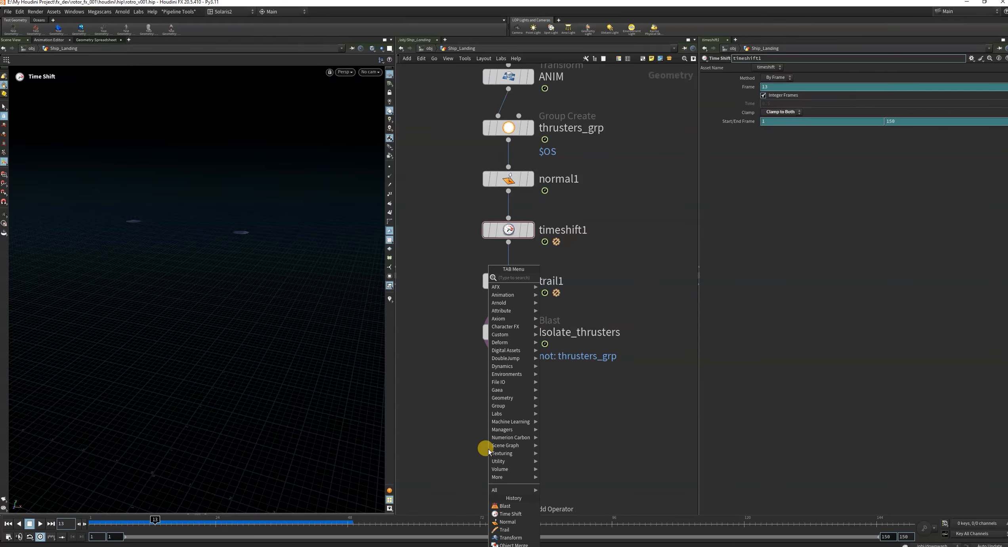
{"action": "type", "text": "poin"}
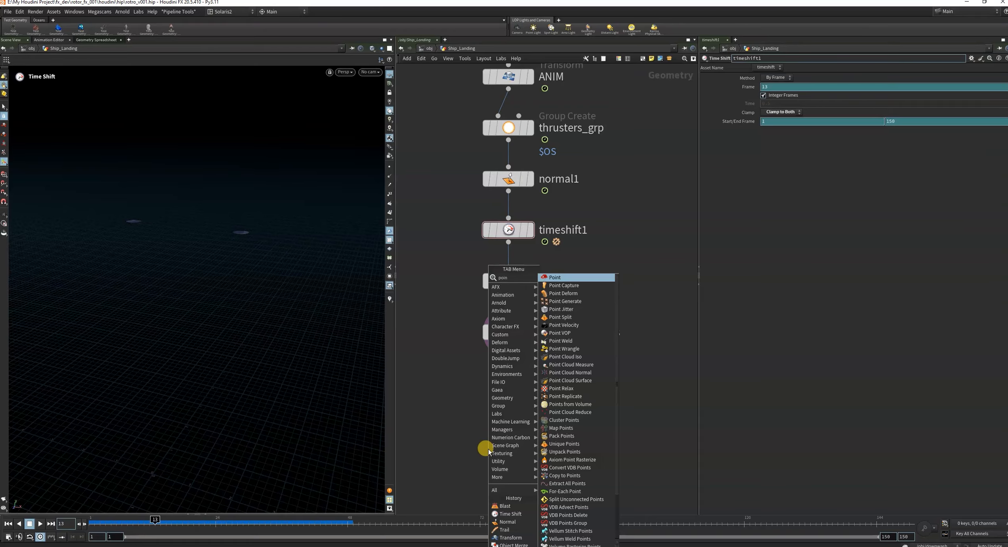
{"action": "type", "text": "t vel"}
{"action": "left_click", "coordinate": [560, 276]}
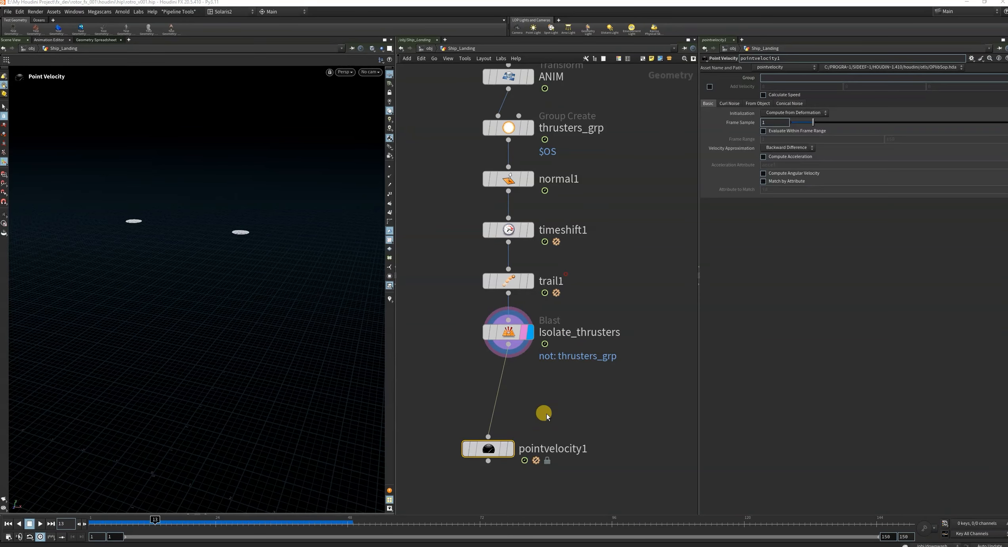
{"action": "left_click", "coordinate": [511, 447]}
{"action": "left_click_drag", "start_coordinate": [498, 443], "coordinate": [522, 409]}
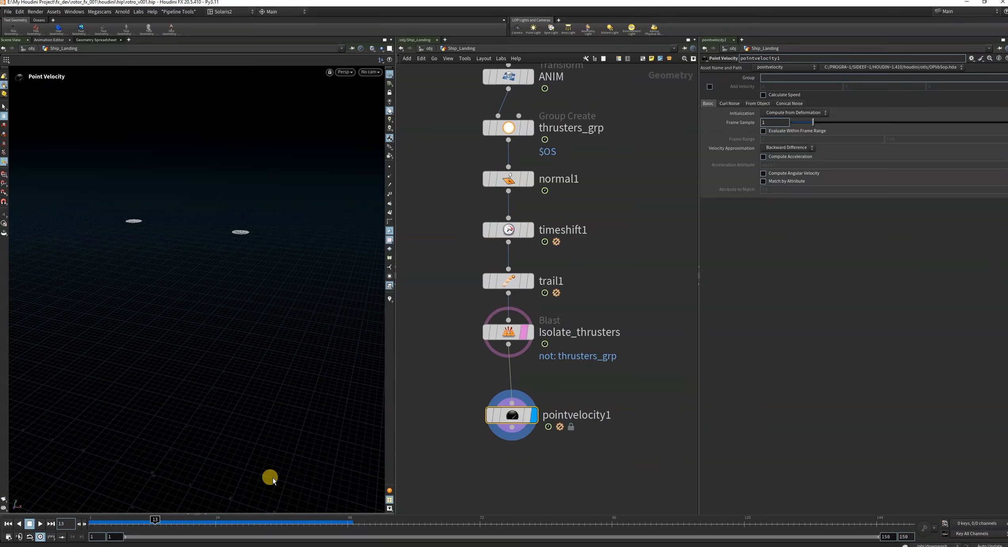
Reveal and enlarge the Geometry Spreadsheet below the viewport and display the Isolate_thrusters output.
{"action": "left_click", "coordinate": [206, 513]}
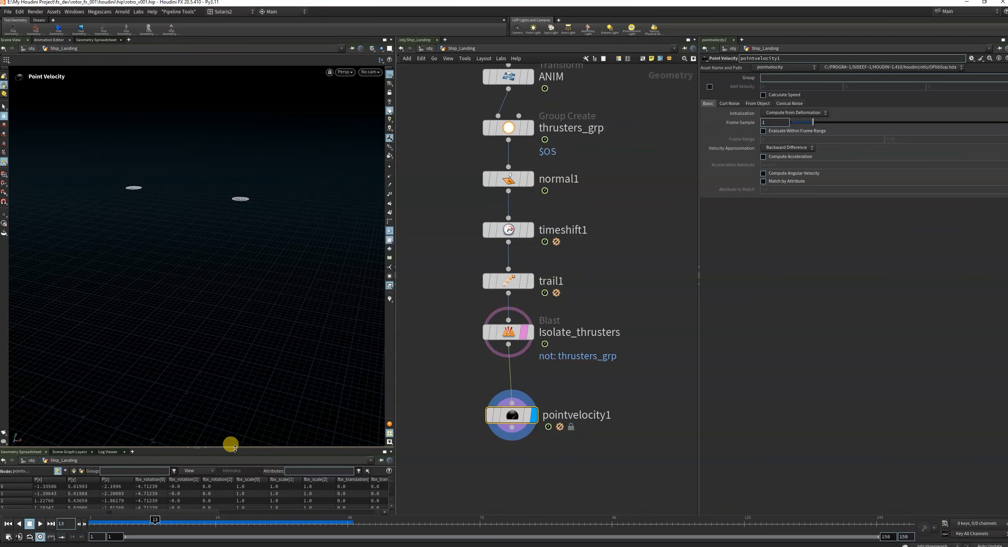
{"action": "left_click_drag", "start_coordinate": [235, 447], "coordinate": [253, 315]}
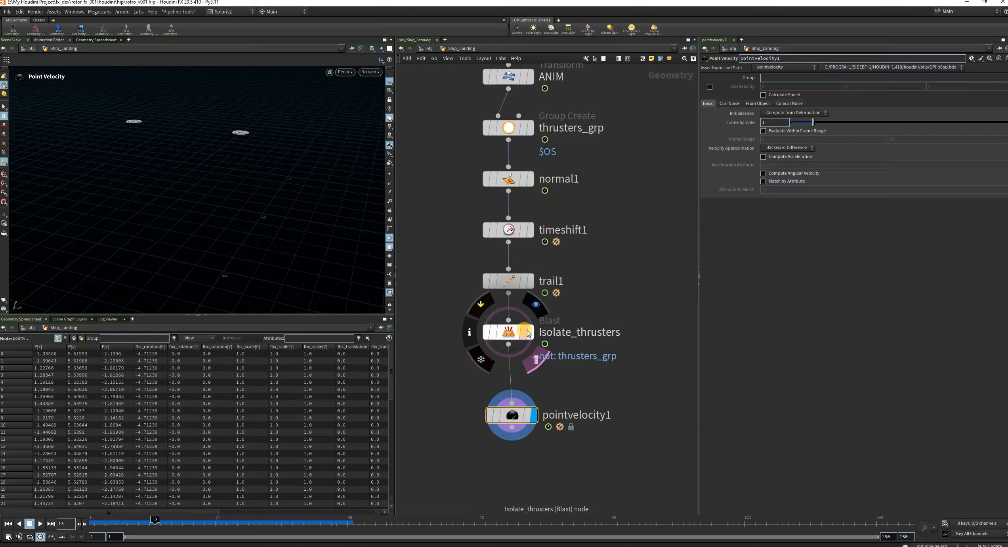
{"action": "left_click", "coordinate": [531, 335]}
{"action": "left_click_drag", "start_coordinate": [459, 312], "coordinate": [603, 374]}
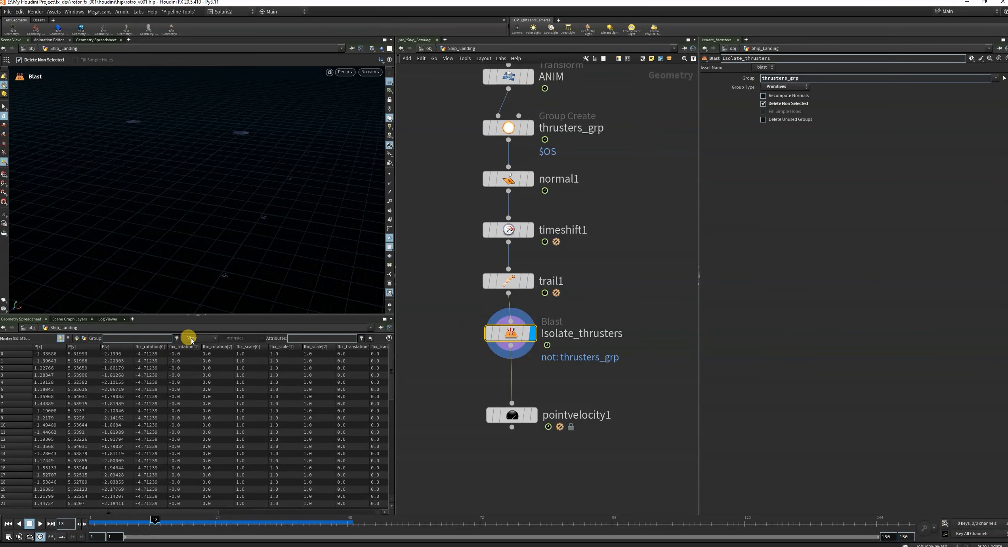
Hide all attributes in the spreadsheet except the velocity attribute v and scrub the timeline to frame 38.
{"action": "left_click", "coordinate": [193, 339]}
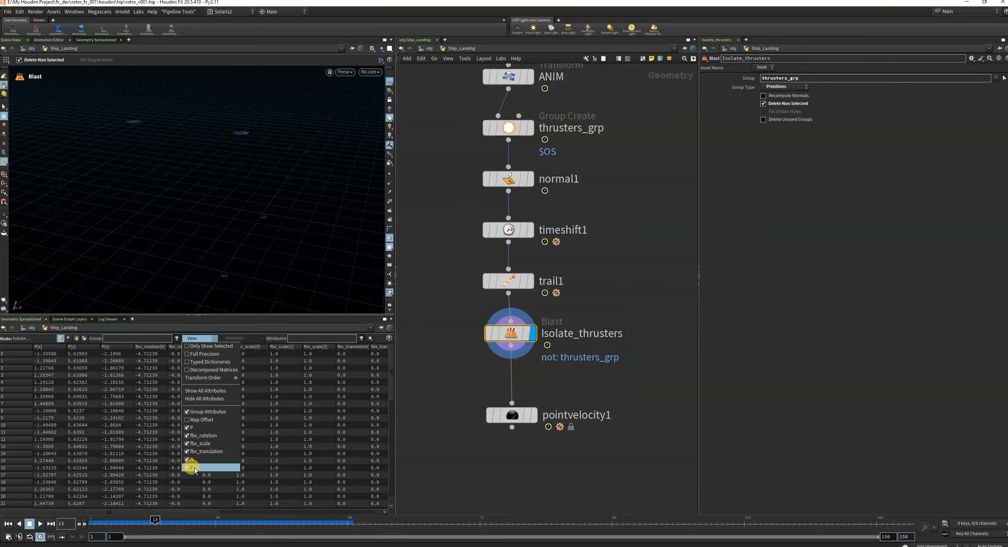
{"action": "left_click", "coordinate": [204, 398]}
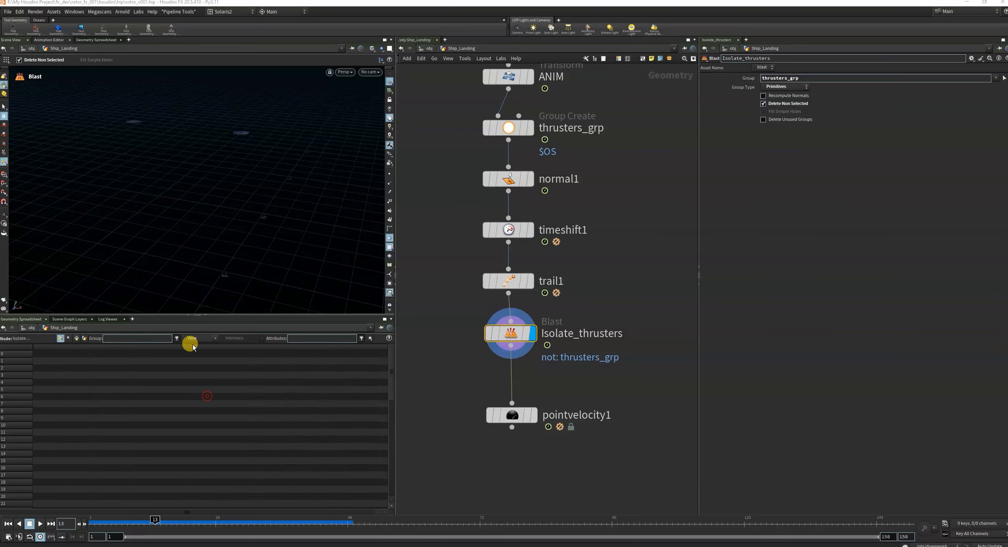
{"action": "left_click", "coordinate": [192, 338]}
{"action": "left_click_drag", "start_coordinate": [155, 519], "coordinate": [292, 520]}
Display pointvelocity1 and set its Initialization to From Attribute.
{"action": "left_click", "coordinate": [534, 415]}
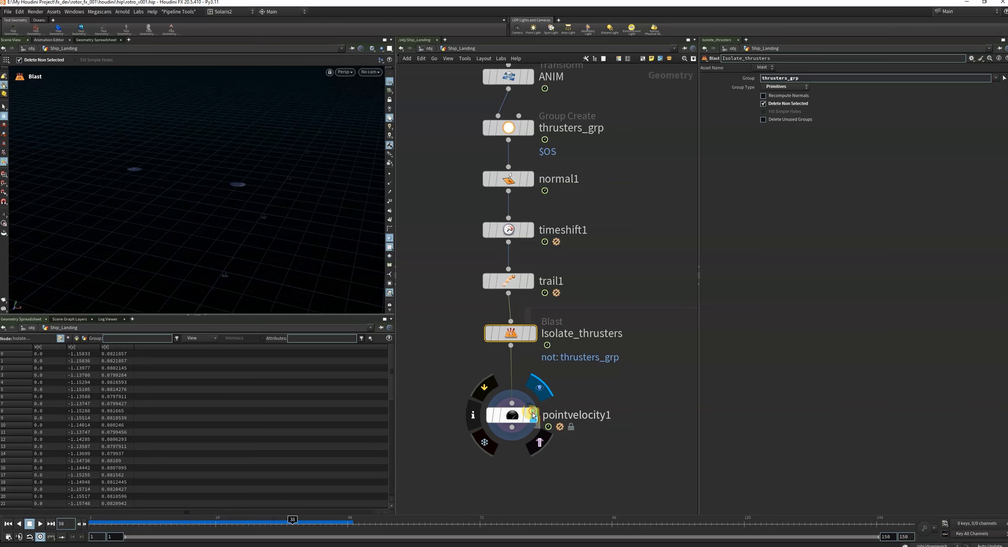
{"action": "left_click", "coordinate": [528, 414]}
{"action": "left_click_drag", "start_coordinate": [417, 395], "coordinate": [667, 484]}
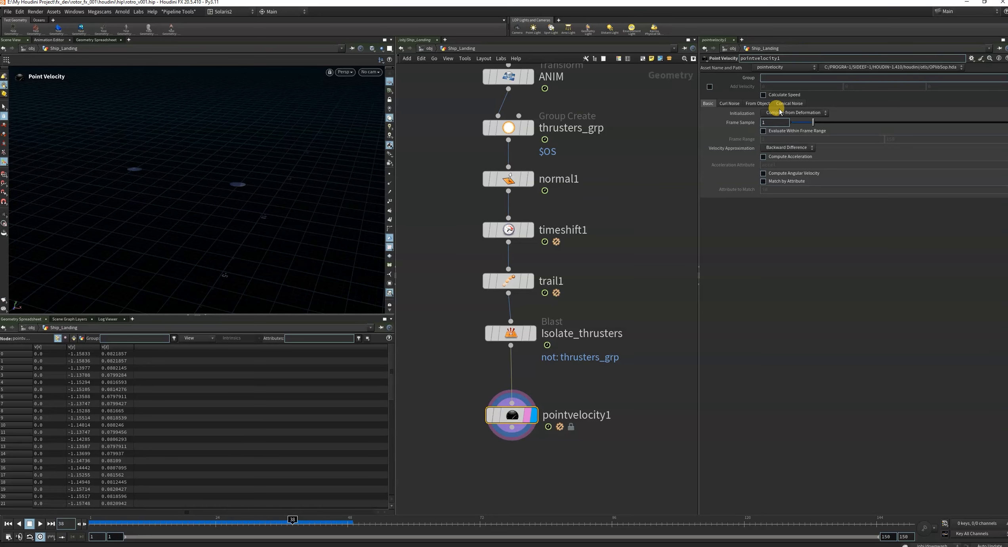
{"action": "left_click", "coordinate": [798, 113]}
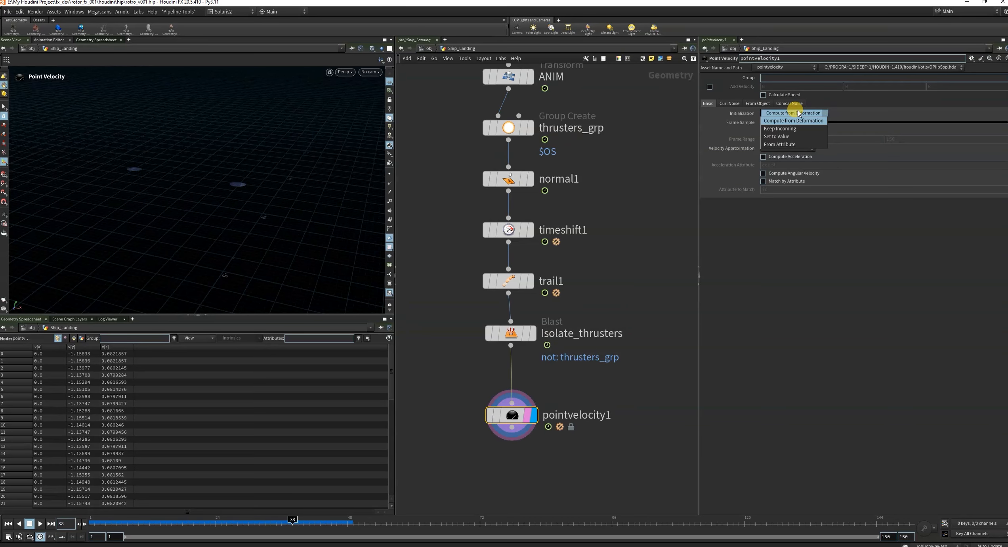
{"action": "left_click", "coordinate": [783, 144]}
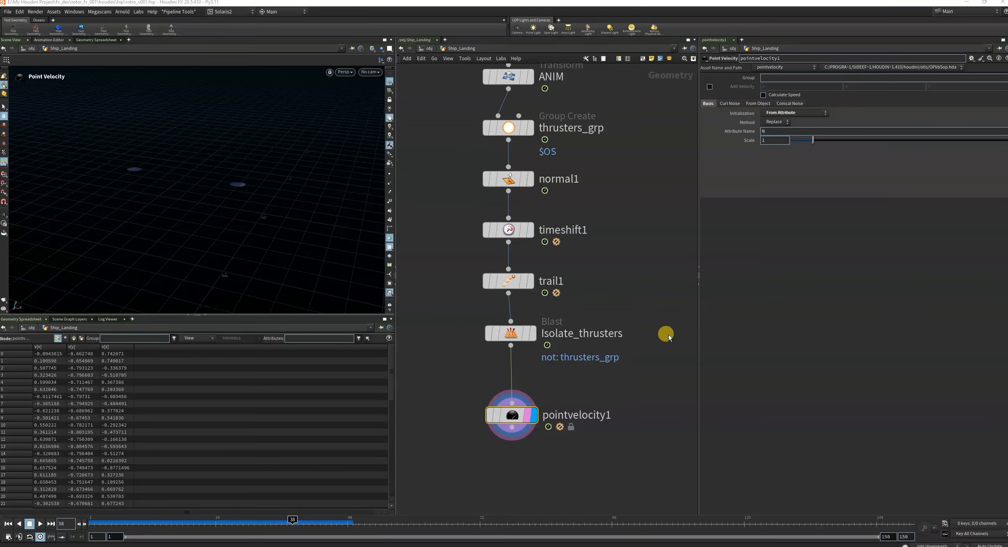
Enable Add Velocity on pointvelocity1 and set its Y component to -10.
{"action": "left_click", "coordinate": [709, 87]}
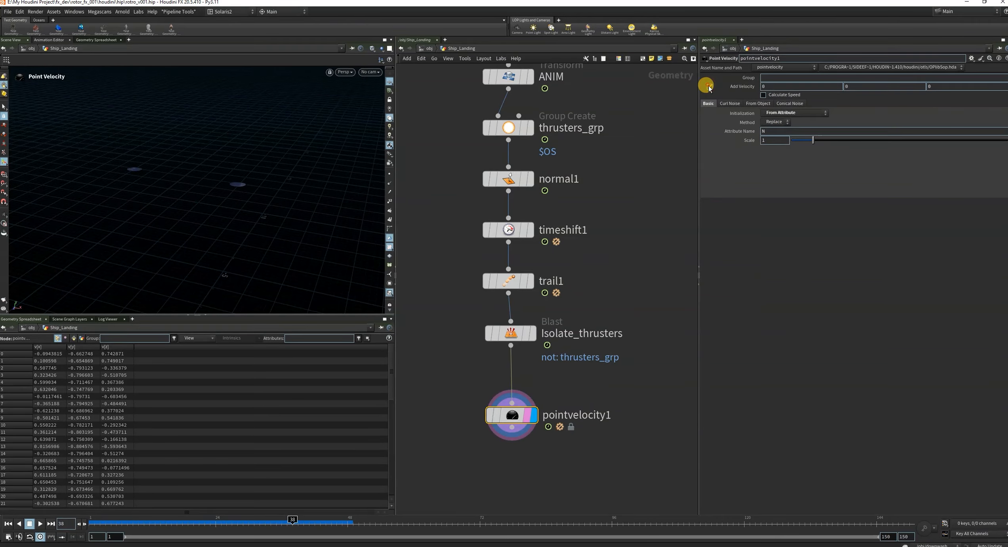
{"action": "left_click", "coordinate": [709, 87]}
{"action": "middle_click_drag", "start_coordinate": [593, 398], "coordinate": [613, 401]}
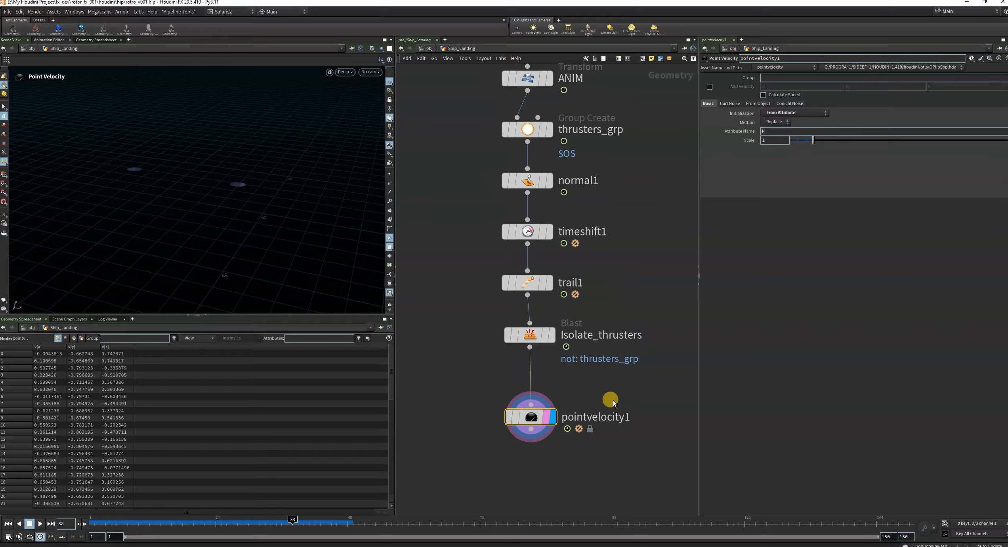
{"action": "left_click", "coordinate": [709, 87]}
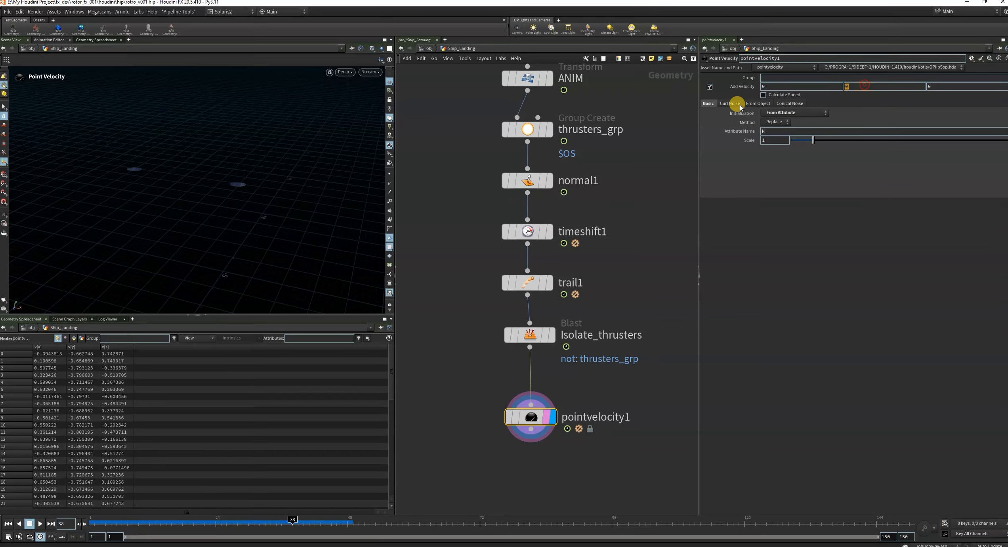
{"action": "type", "text": "-10"}
{"action": "key", "text": "Return"}
Check the thrusters' point trails in the viewport while scrubbing the timeline to frame 23, and hide the trails again.
{"action": "scroll", "coordinate": [553, 390], "scroll_direction": "down", "scroll_amount": 3}
{"action": "left_click", "coordinate": [269, 518]}
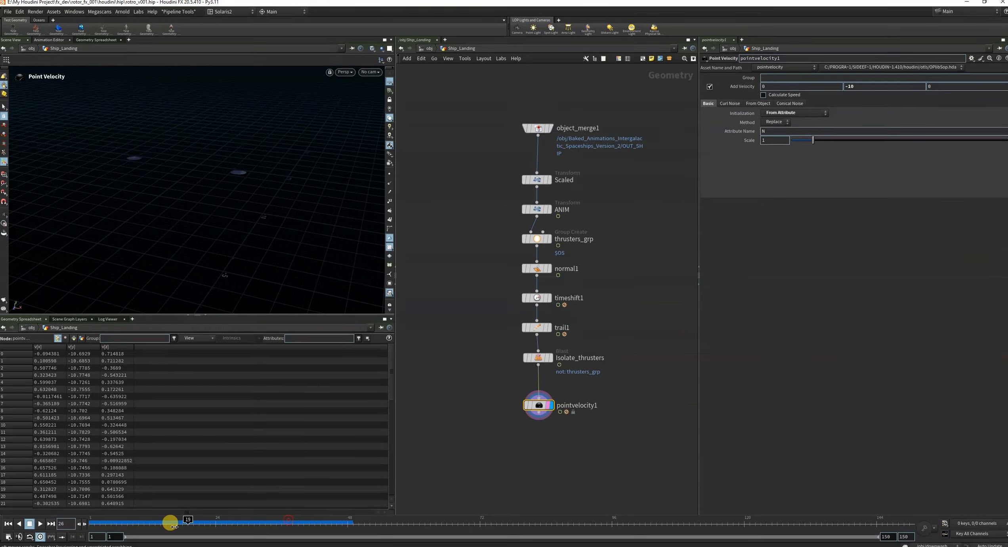
{"action": "left_click", "coordinate": [390, 192]}
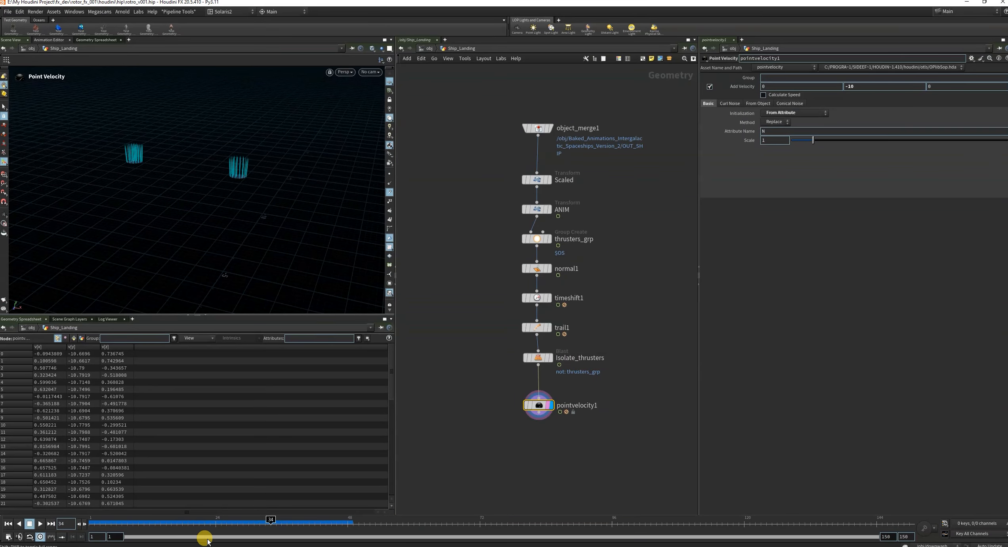
{"action": "mouse_move", "coordinate": [217, 522]}
{"action": "left_mouse_down"}
{"action": "mouse_move", "coordinate": [360, 526]}
{"action": "mouse_move", "coordinate": [210, 522]}
{"action": "left_mouse_up"}
{"action": "left_click", "coordinate": [391, 193]}
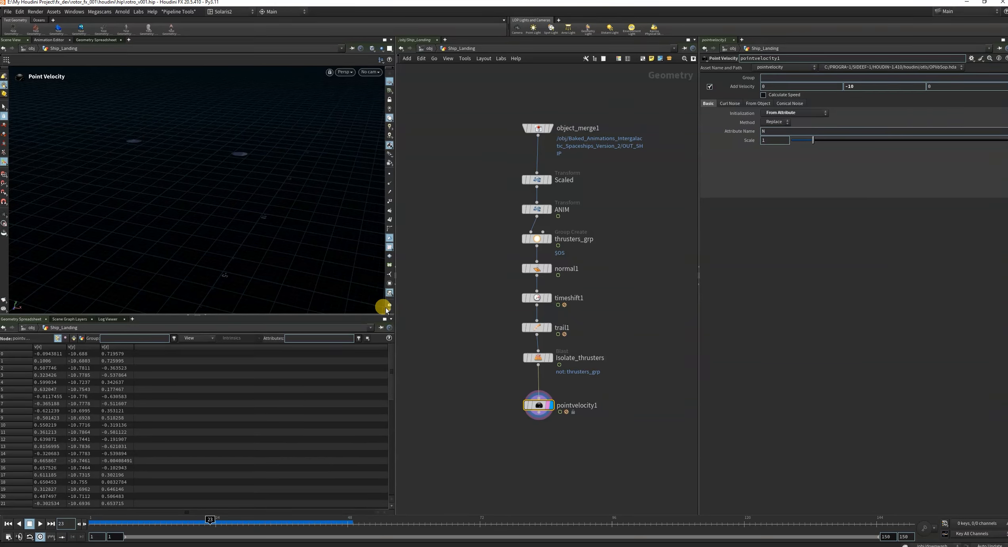
Turn on the v attribute visualizer for pointvelocity1 from its node information and close the information window.
{"action": "scroll", "coordinate": [389, 292], "scroll_direction": "down", "scroll_amount": 2}
{"action": "left_click", "coordinate": [390, 272]}
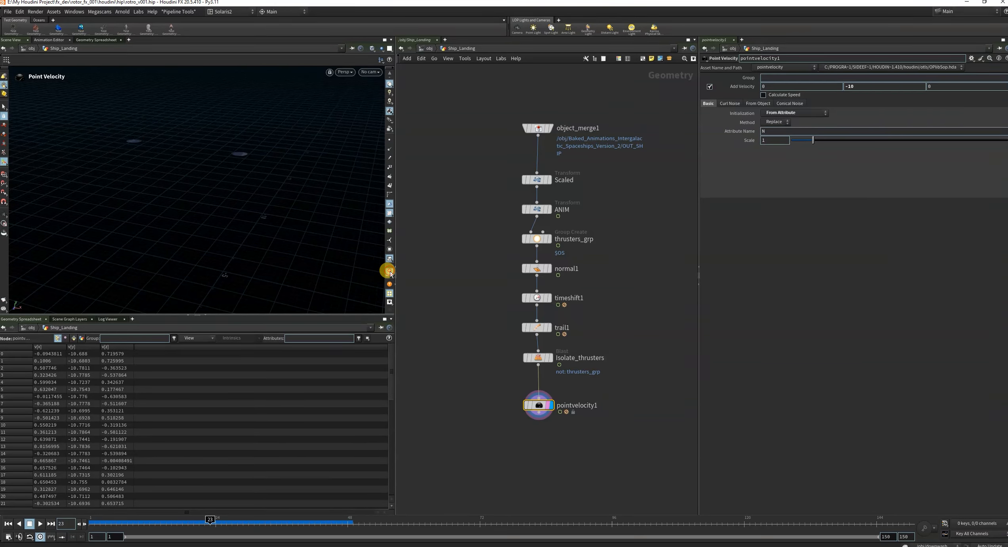
{"action": "left_click", "coordinate": [459, 342]}
{"action": "mouse_move", "coordinate": [563, 408]}
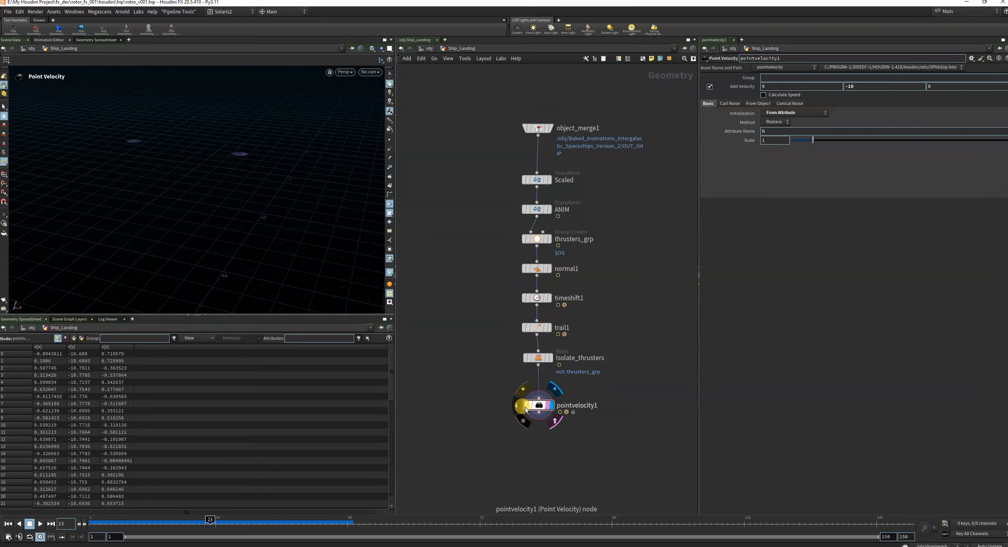
{"action": "left_click", "coordinate": [521, 406]}
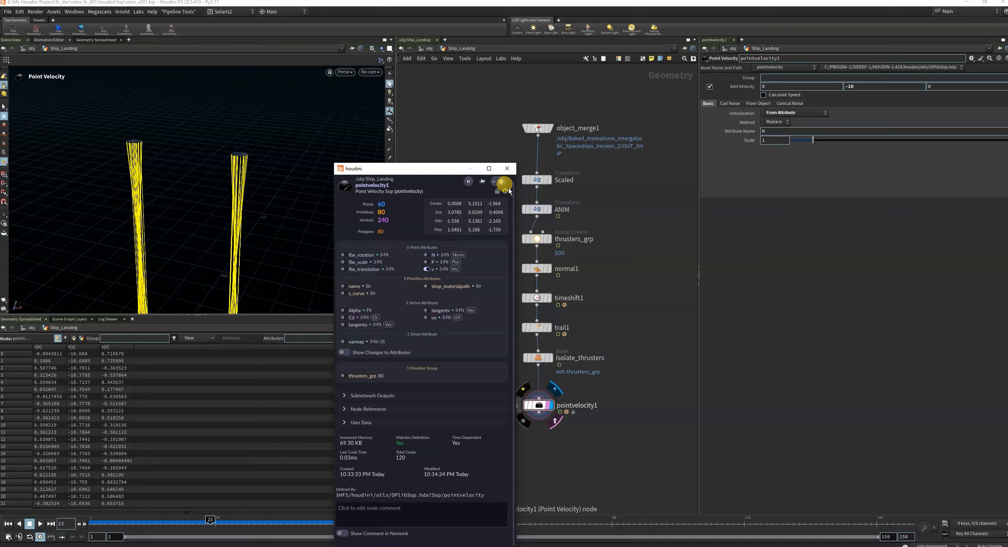
{"action": "left_click", "coordinate": [507, 168]}
Scrub the timeline to inspect the velocity vectors, return to frame 1 and hide the visualizer.
{"action": "left_click_drag", "start_coordinate": [254, 520], "coordinate": [288, 518]}
{"action": "left_click", "coordinate": [8, 523]}
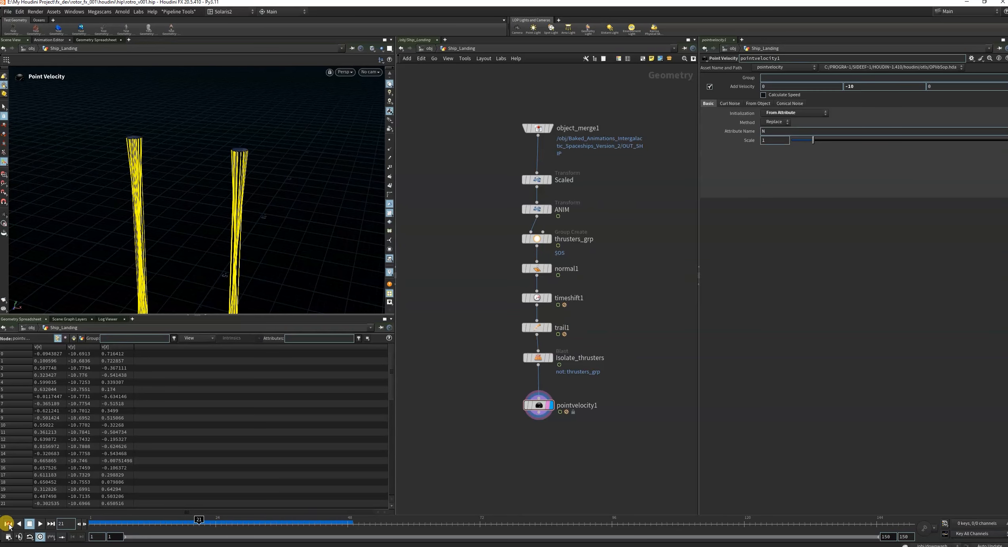
{"action": "left_click", "coordinate": [390, 274]}
Add a Null node fed by pointvelocity1 and place it directly beneath that node.
{"action": "scroll", "coordinate": [619, 327], "scroll_direction": "down", "scroll_amount": 4}
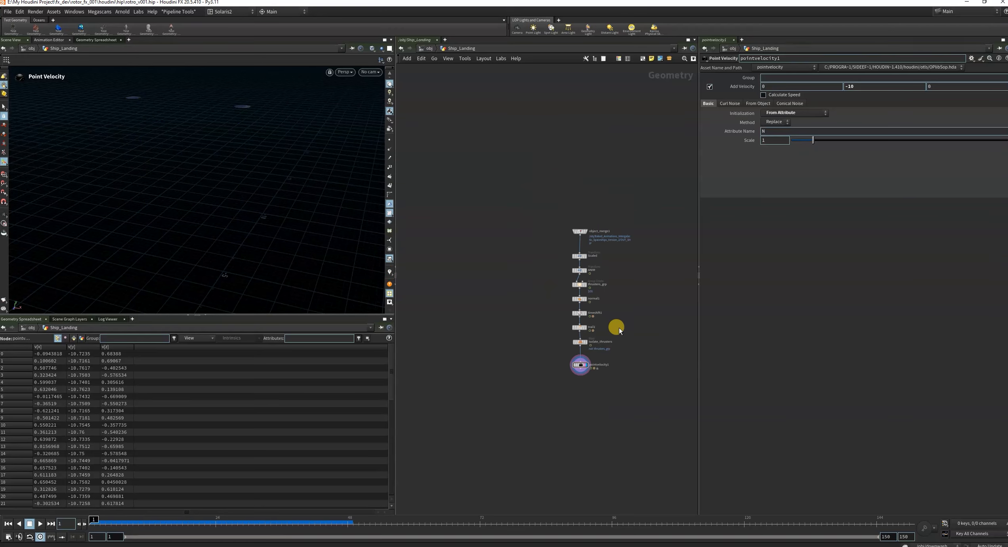
{"action": "middle_click_drag", "start_coordinate": [646, 359], "coordinate": [600, 344]}
{"action": "scroll", "coordinate": [560, 365], "scroll_direction": "up", "scroll_amount": 3}
{"action": "scroll", "coordinate": [528, 354], "scroll_direction": "up", "scroll_amount": 2}
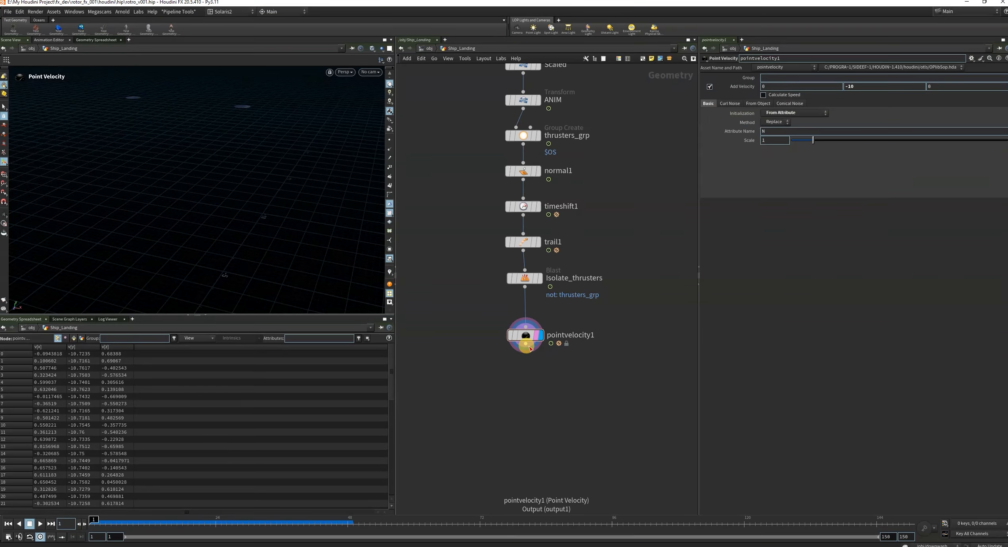
{"action": "left_click_drag", "start_coordinate": [527, 351], "coordinate": [499, 439]}
{"action": "mouse_move", "coordinate": [508, 437]}
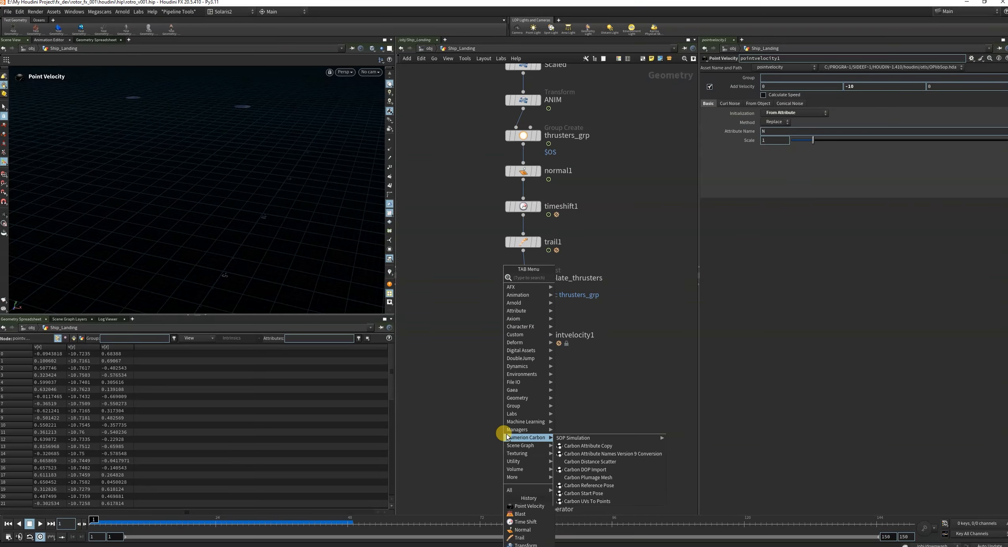
{"action": "type", "text": "null"}
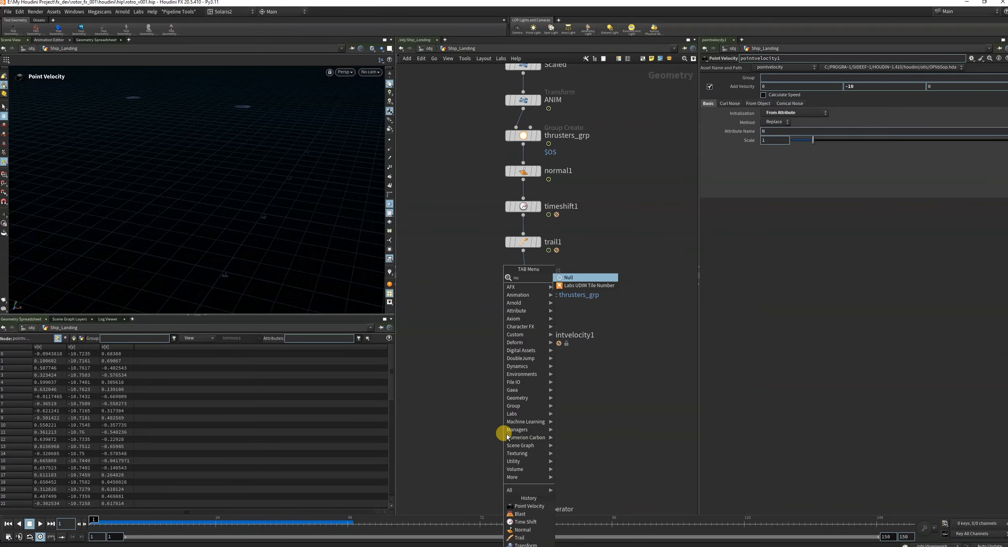
{"action": "left_click", "coordinate": [570, 279]}
{"action": "left_click_drag", "start_coordinate": [498, 450], "coordinate": [519, 401]}
Rename the Null node to SOURCE_THRUS and make it the displayed node.
{"action": "double_click", "coordinate": [550, 390]}
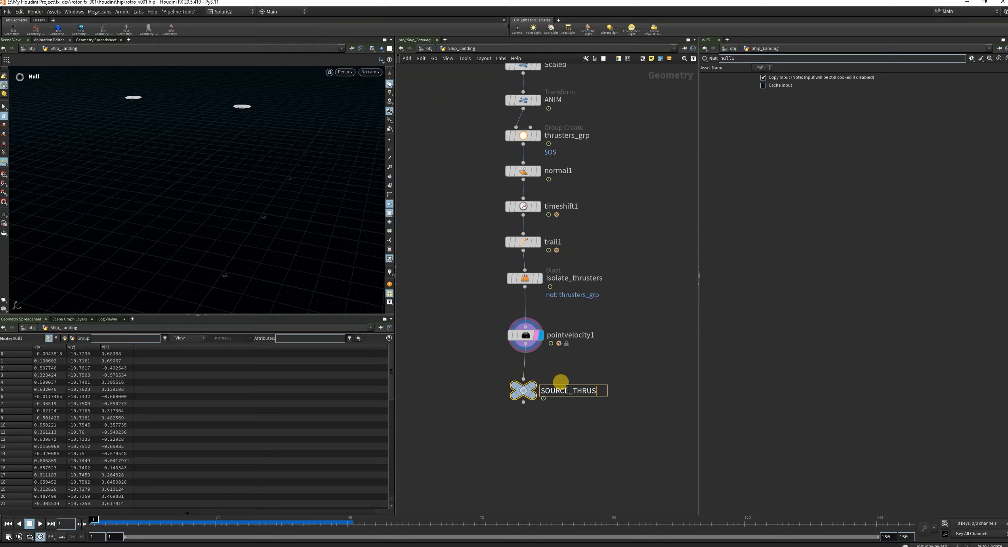
{"action": "key", "text": "Return"}
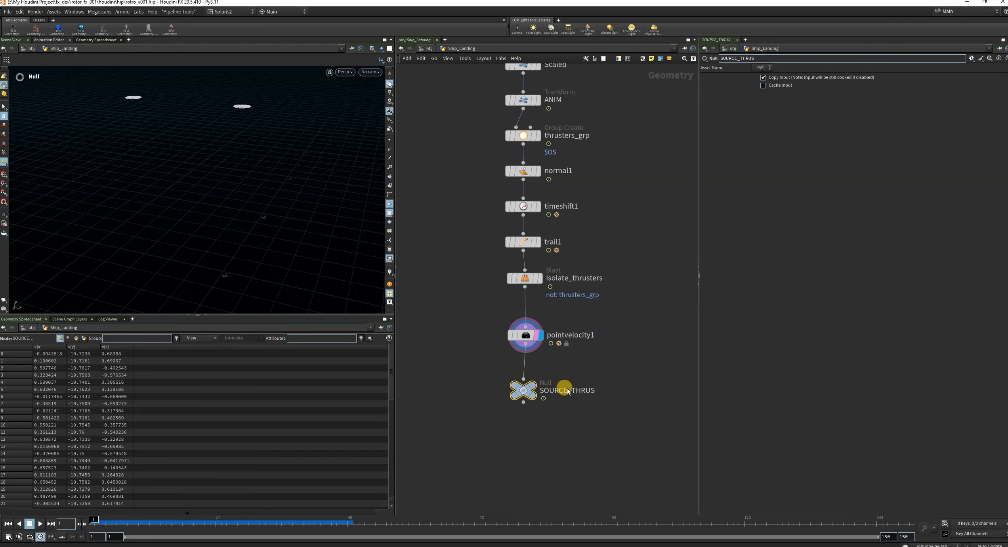
{"action": "scroll", "coordinate": [541, 439], "scroll_direction": "down", "scroll_amount": 5}
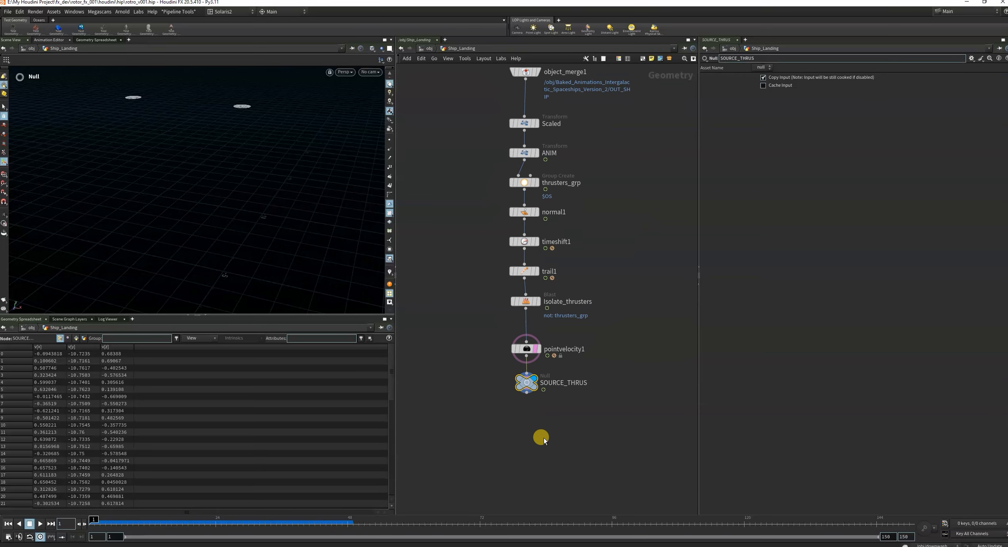
{"action": "middle_click_drag", "start_coordinate": [533, 415], "coordinate": [536, 335]}
{"action": "scroll", "coordinate": [536, 334], "scroll_direction": "up", "scroll_amount": 5}
Add a POP Network fed by the SOURCE_THRUS null and make it the displayed node.
{"action": "left_click", "coordinate": [522, 290]}
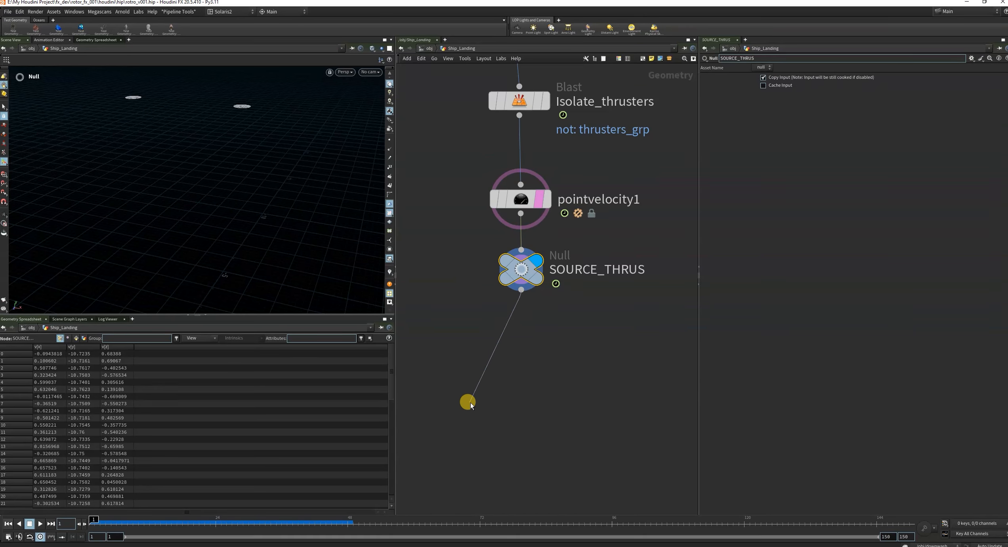
{"action": "left_click", "coordinate": [470, 403]}
{"action": "type", "text": "pop"}
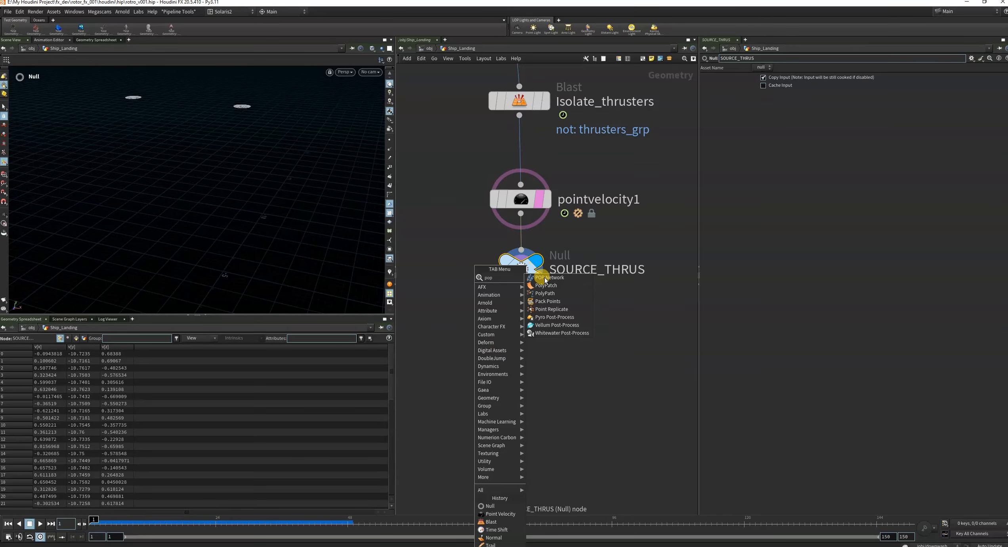
{"action": "left_click", "coordinate": [549, 277]}
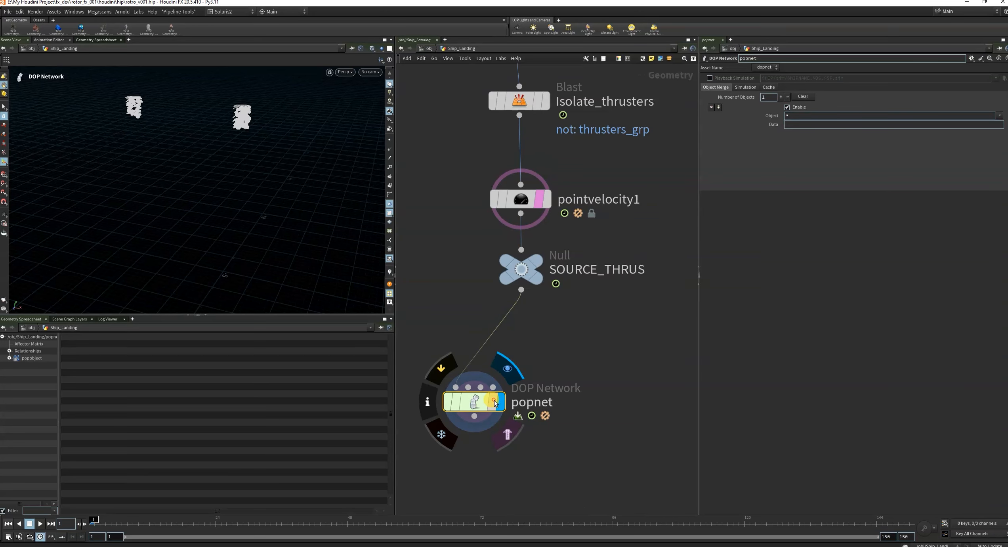
{"action": "scroll", "coordinate": [494, 403], "scroll_direction": "down", "scroll_amount": 3}
{"action": "scroll", "coordinate": [456, 357], "scroll_direction": "up", "scroll_amount": 3}
Go inside popnet and turn off the guide display of the source_first_input POP Source.
{"action": "double_click", "coordinate": [471, 365]}
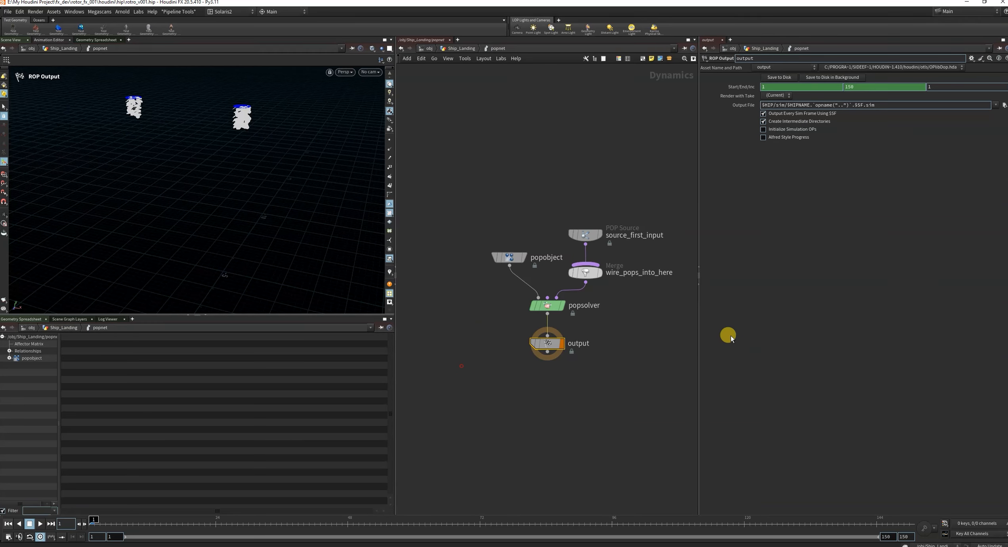
{"action": "left_click", "coordinate": [509, 258]}
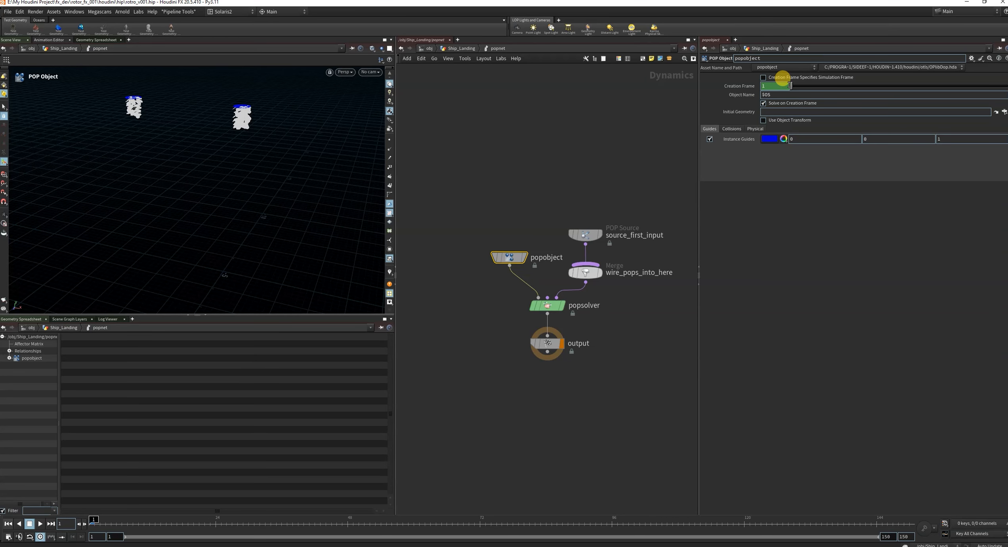
{"action": "left_click", "coordinate": [591, 236]}
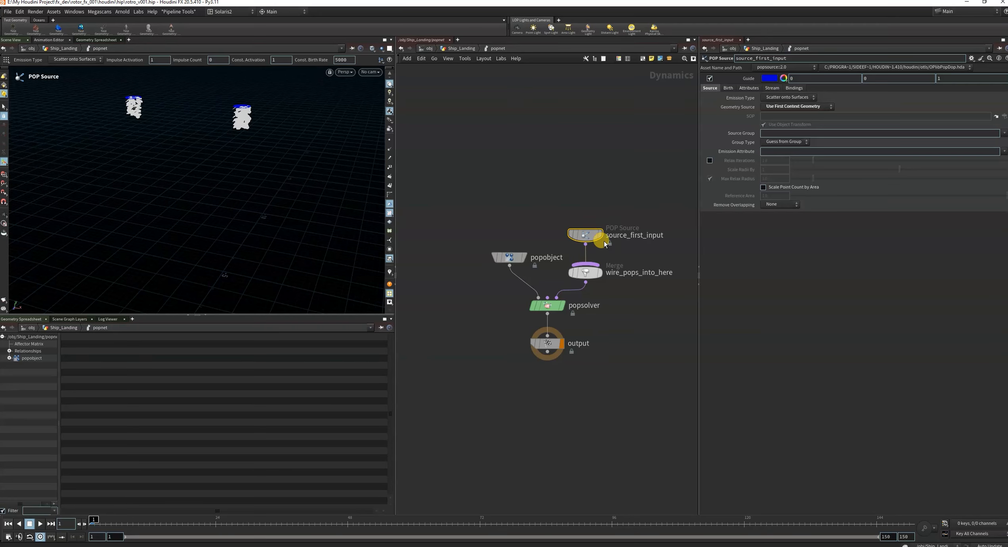
{"action": "left_click", "coordinate": [709, 79]}
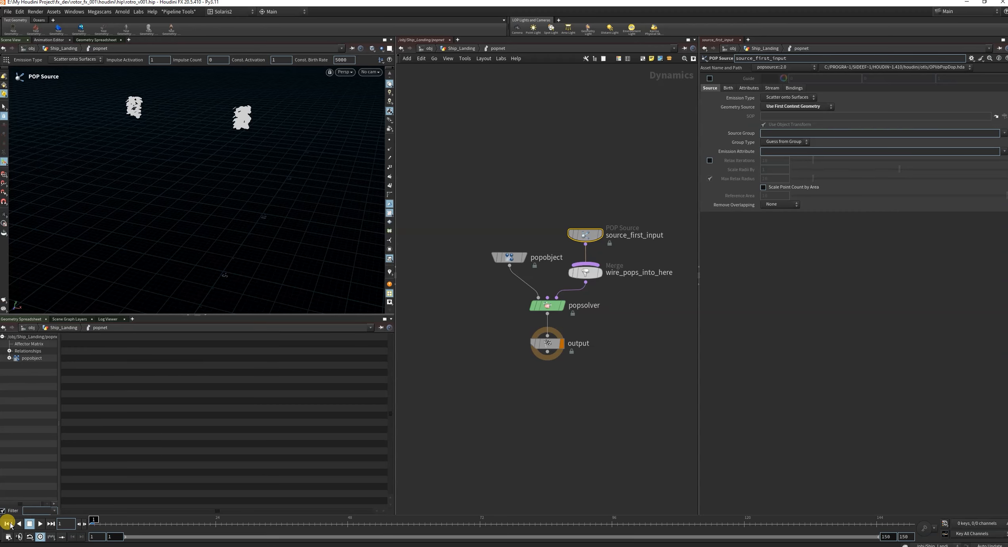
Play the particle simulation to frame 24, view the streams from farther away and widen the network editor.
{"action": "left_click", "coordinate": [40, 523]}
{"action": "left_click", "coordinate": [40, 524]}
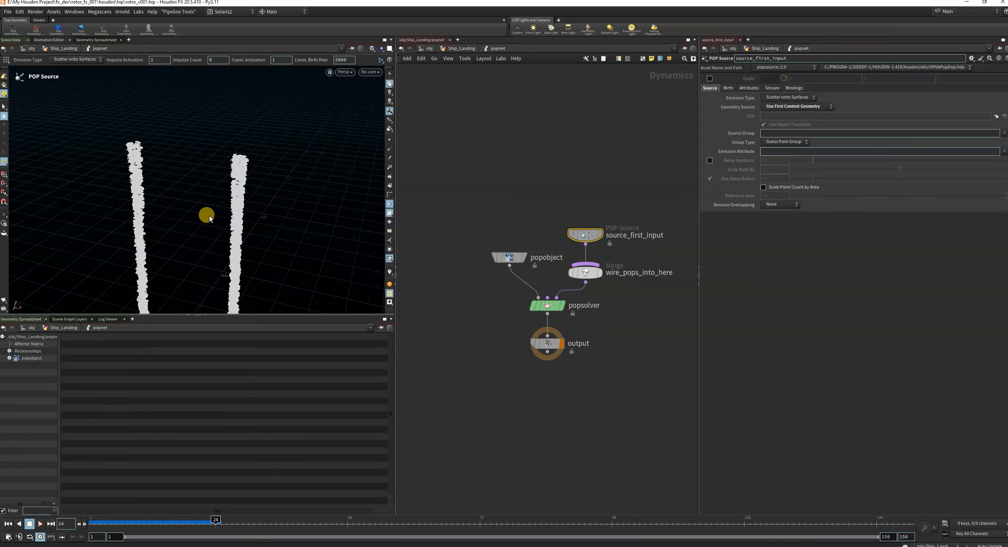
{"action": "left_click_drag", "start_coordinate": [210, 216], "coordinate": [243, 230], "text": "alt"}
{"action": "scroll", "coordinate": [230, 196], "scroll_direction": "down", "scroll_amount": 3}
{"action": "left_click_drag", "start_coordinate": [395, 220], "coordinate": [302, 220]}
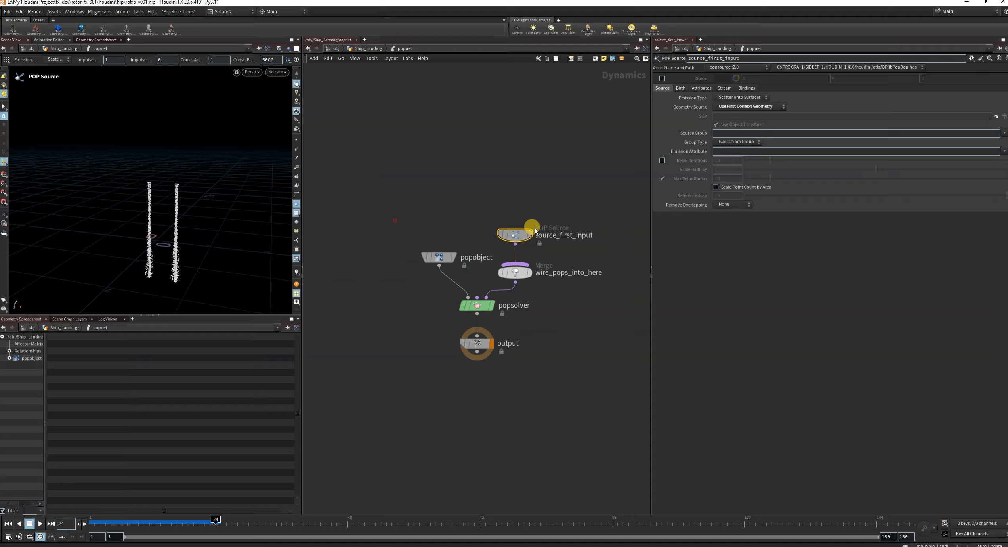
Move source_first_input higher above the merge and set its Life Expectancy to 1 and Life Variance to 0.5.
{"action": "left_click_drag", "start_coordinate": [517, 234], "coordinate": [520, 180]}
{"action": "left_click", "coordinate": [680, 88]}
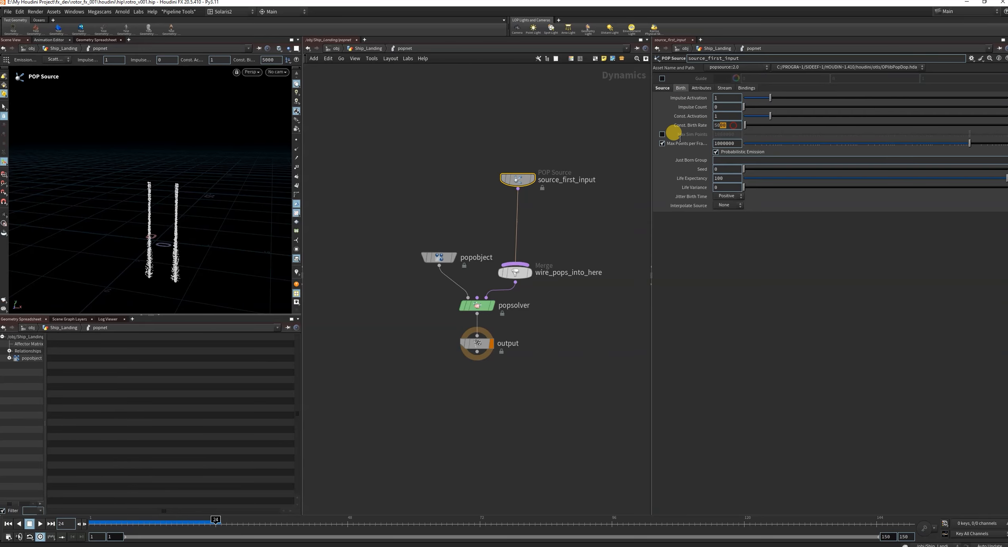
{"action": "double_click", "coordinate": [720, 177]}
{"action": "key", "text": "Return"}
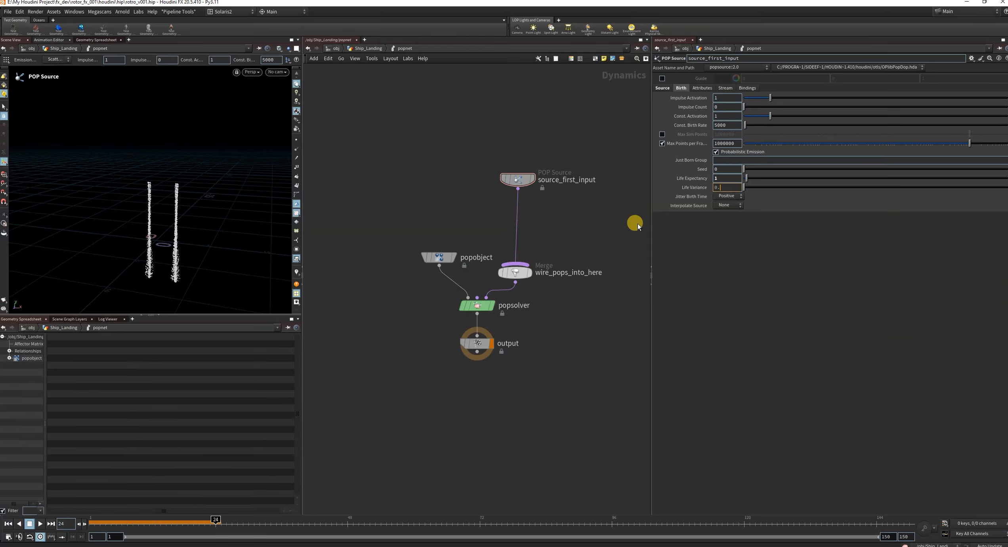
Replay the simulation with the shorter particle life, scrub through the frames and return to frame 1.
{"action": "left_click", "coordinate": [7, 523]}
{"action": "left_click", "coordinate": [39, 524]}
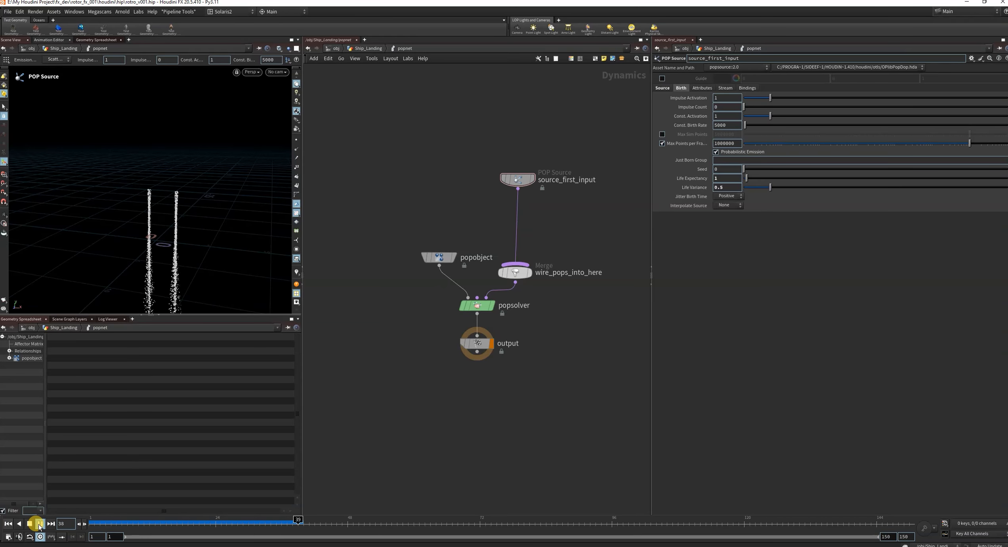
{"action": "left_click_drag", "start_coordinate": [321, 523], "coordinate": [485, 522]}
{"action": "left_click", "coordinate": [8, 524]}
Move the output node down to make room beneath popsolver.
{"action": "scroll", "coordinate": [551, 312], "scroll_direction": "down", "scroll_amount": 2}
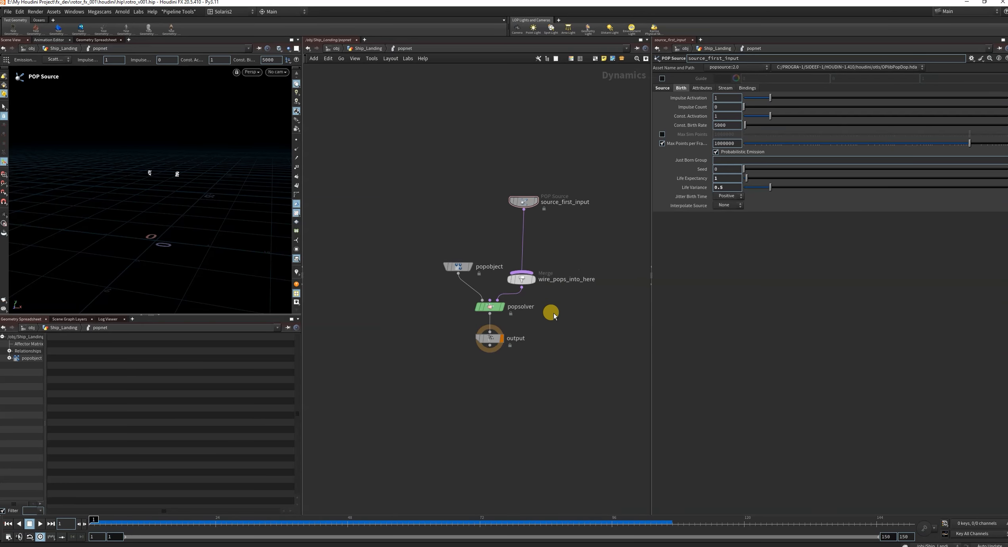
{"action": "scroll", "coordinate": [504, 339], "scroll_direction": "up", "scroll_amount": 4}
{"action": "left_click_drag", "start_coordinate": [503, 325], "coordinate": [508, 419]}
{"action": "left_click", "coordinate": [410, 345]}
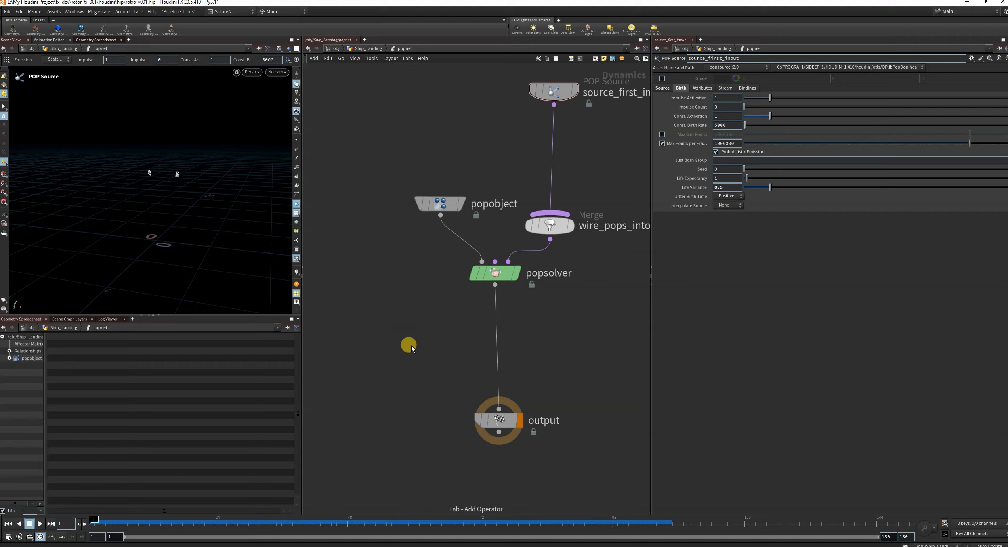
{"action": "key", "text": "Tab"}
{"action": "left_click", "coordinate": [384, 302]}
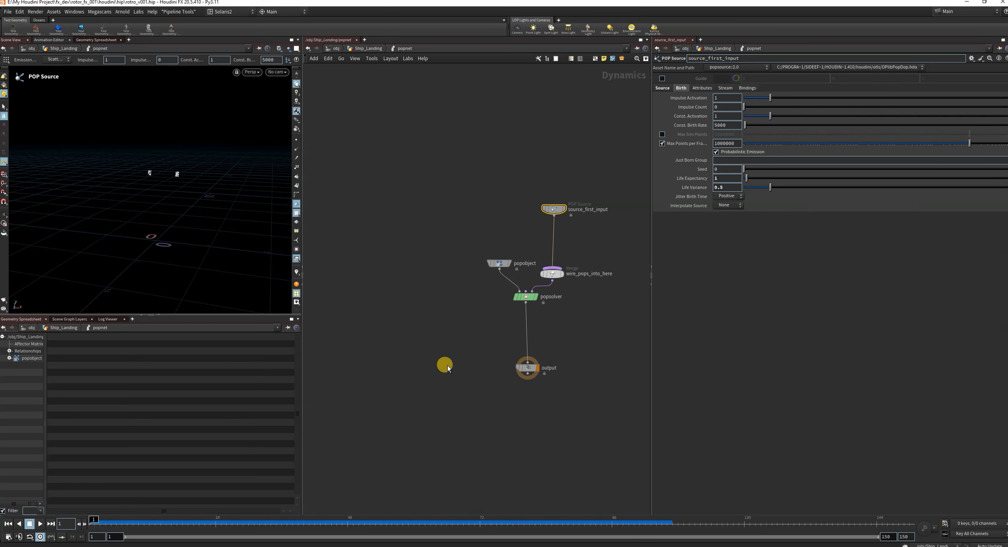
Add a Ground Plane node to the POP network, beside popsolver.
{"action": "left_click", "coordinate": [447, 365]}
{"action": "key", "text": "Tab"}
{"action": "type", "text": "g"}
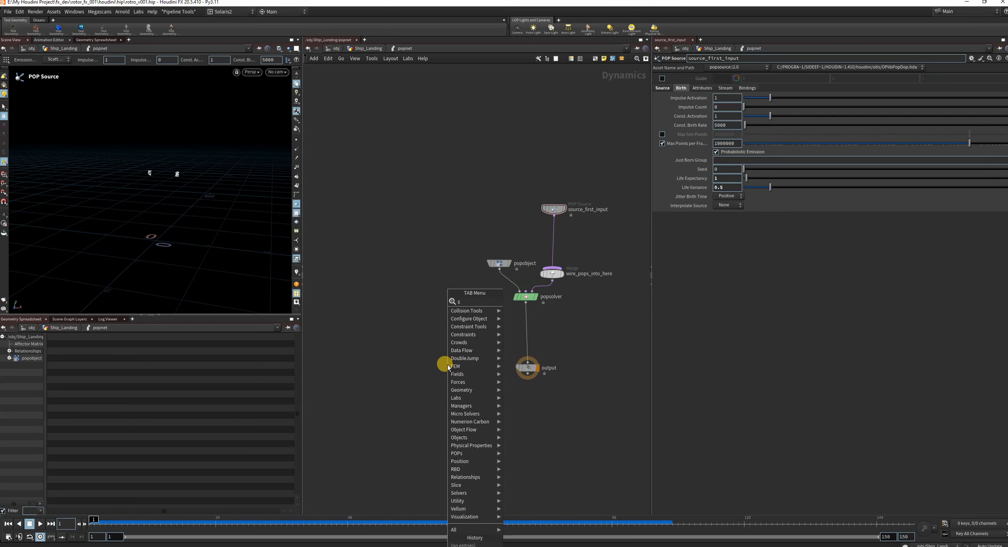
{"action": "type", "text": "roun"}
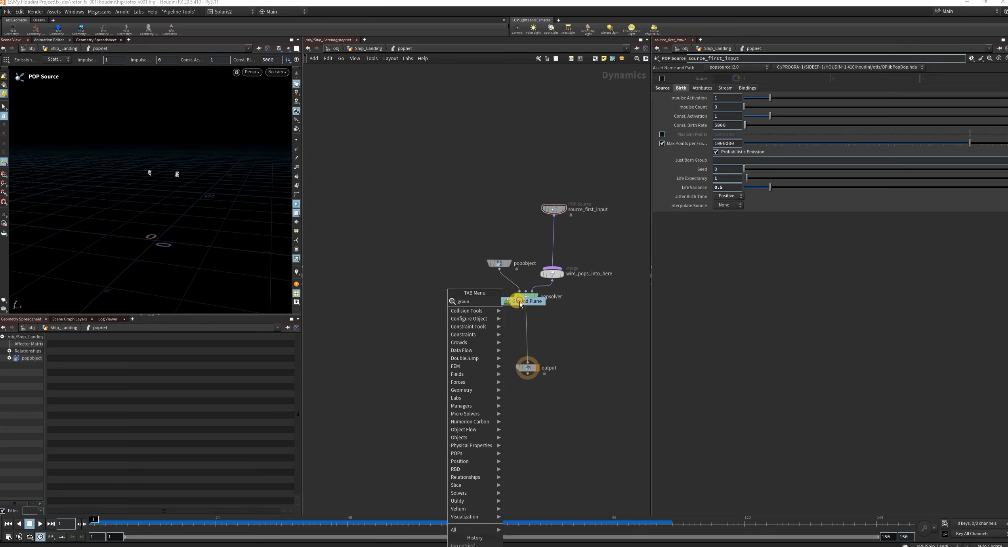
{"action": "left_click", "coordinate": [522, 308]}
Insert a Merge between popsolver and output, with groundplane1 as its first input and popsolver as its second.
{"action": "left_click_drag", "start_coordinate": [543, 372], "coordinate": [540, 423]}
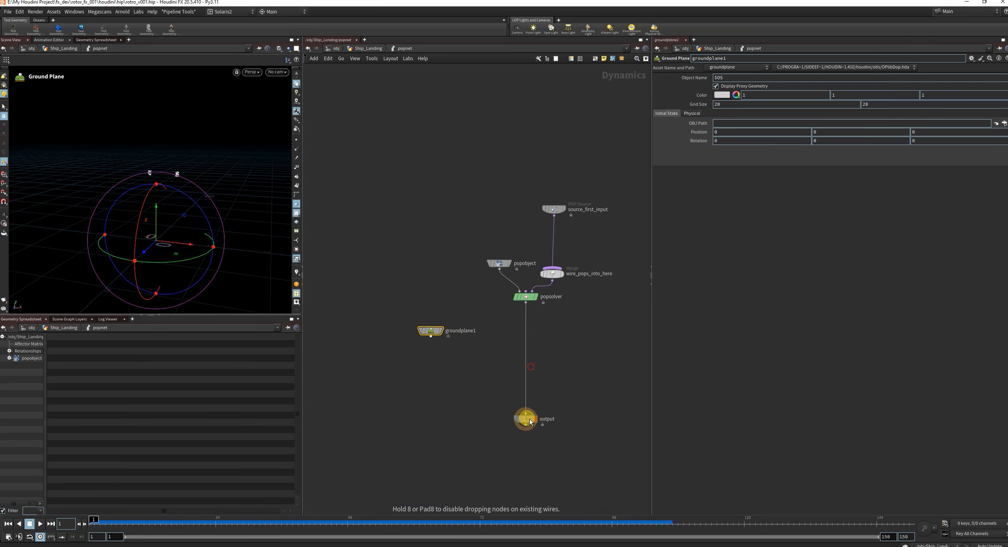
{"action": "left_click", "coordinate": [470, 388]}
{"action": "key", "text": "Tab"}
{"action": "type", "text": "m"}
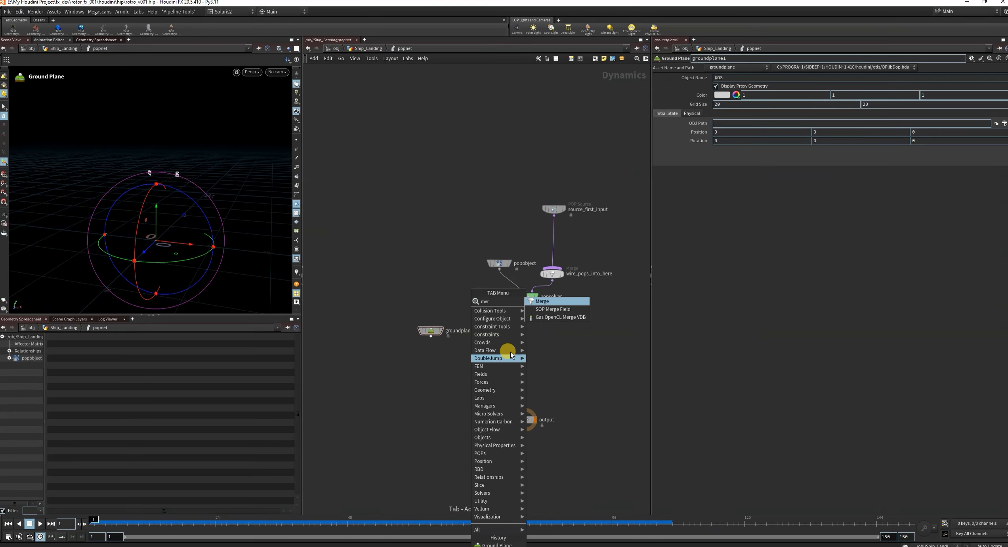
{"action": "left_click", "coordinate": [539, 301]}
{"action": "left_click", "coordinate": [498, 359]}
{"action": "left_click_drag", "start_coordinate": [438, 348], "coordinate": [498, 354]}
{"action": "left_click_drag", "start_coordinate": [524, 303], "coordinate": [525, 415]}
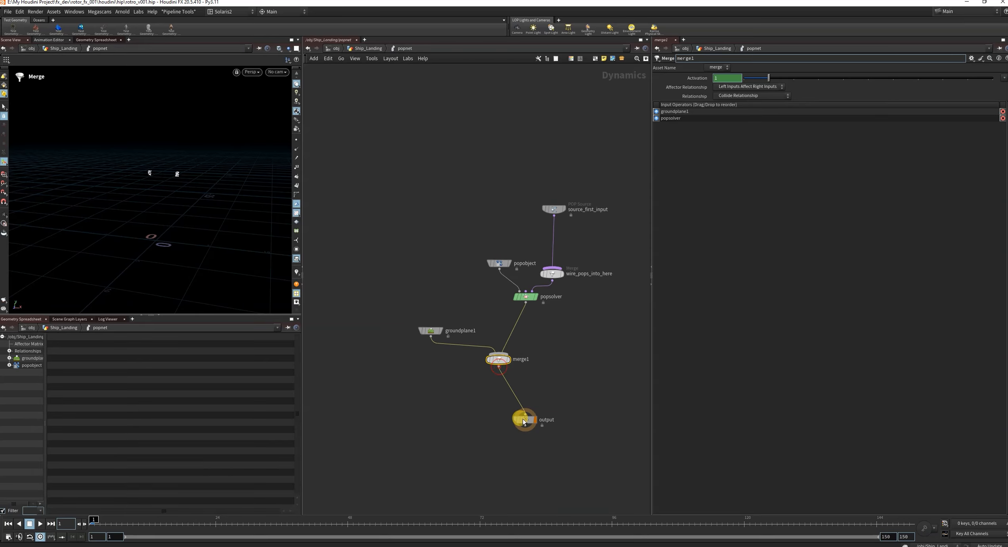
{"action": "left_click_drag", "start_coordinate": [500, 360], "coordinate": [521, 361]}
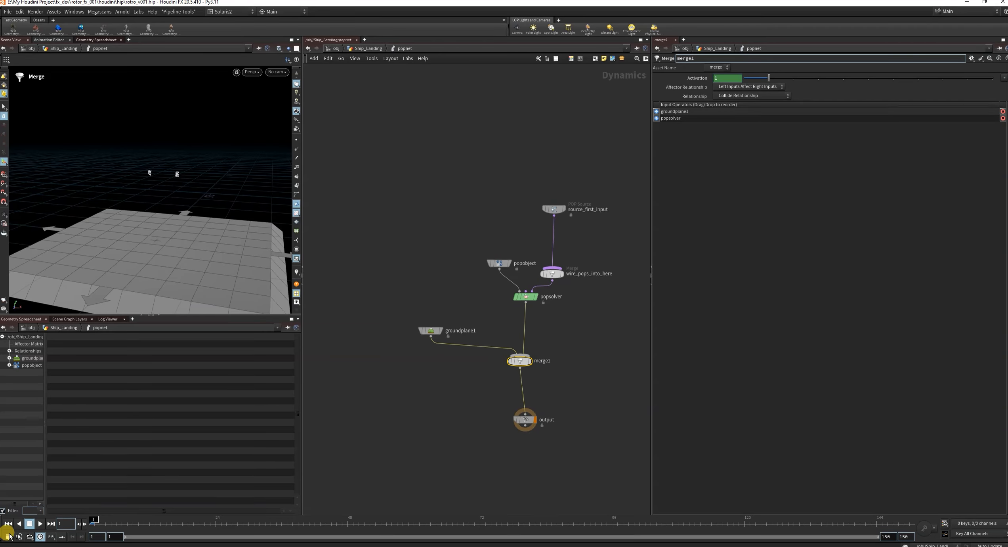
Play and scrub the simulation from a low front view to examine the particles meeting the ground plane, and check the ground plane's settings.
{"action": "left_click", "coordinate": [41, 524]}
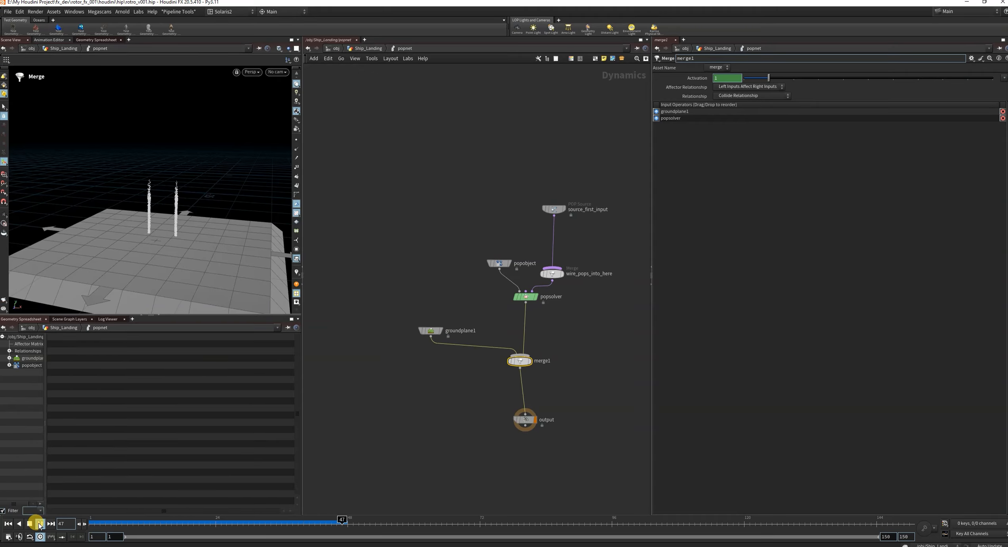
{"action": "left_click", "coordinate": [40, 525]}
{"action": "left_click_drag", "start_coordinate": [186, 251], "coordinate": [164, 222], "text": "alt"}
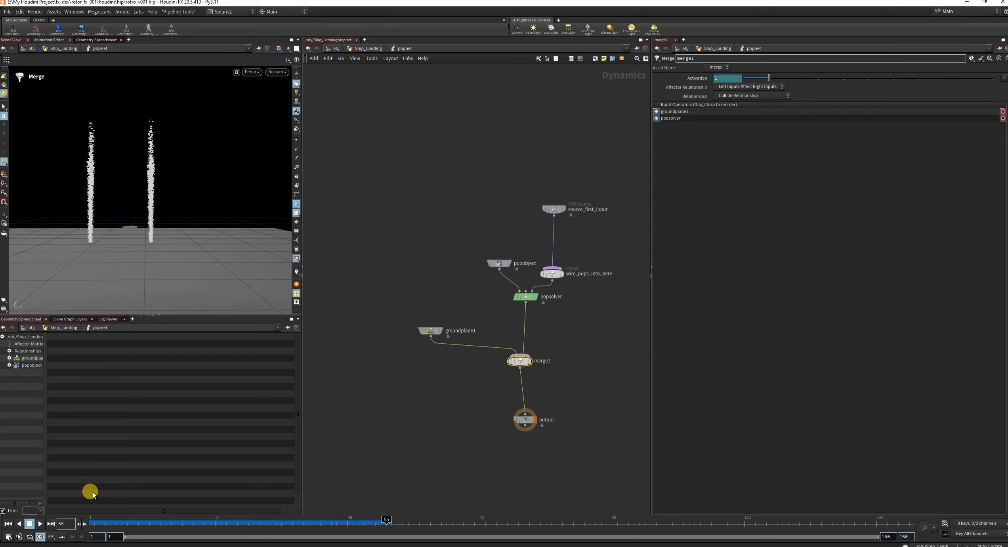
{"action": "left_click", "coordinate": [5, 524]}
{"action": "left_click", "coordinate": [40, 524]}
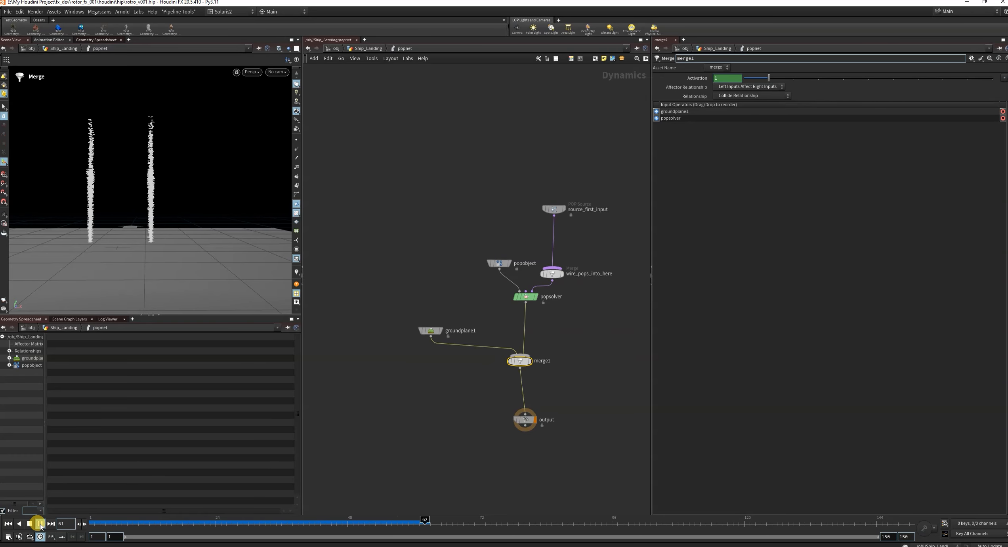
{"action": "left_click_drag", "start_coordinate": [206, 518], "coordinate": [160, 520]}
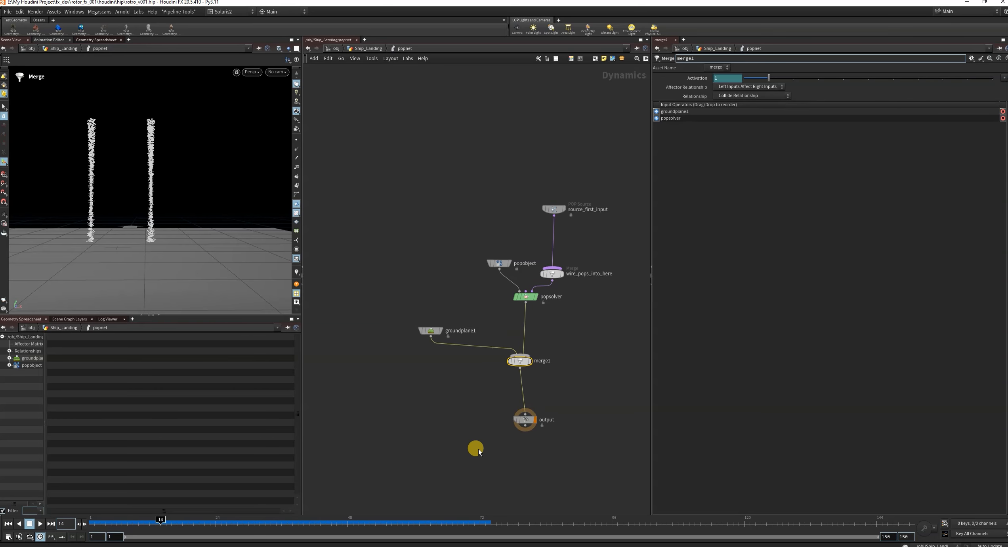
{"action": "left_click", "coordinate": [432, 330]}
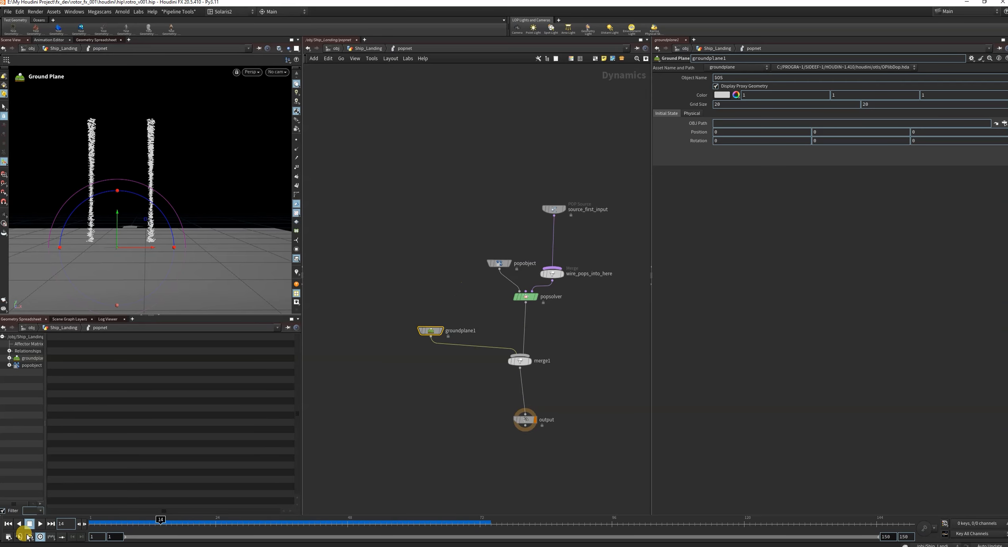
{"action": "left_click", "coordinate": [8, 524]}
{"action": "left_click", "coordinate": [40, 524]}
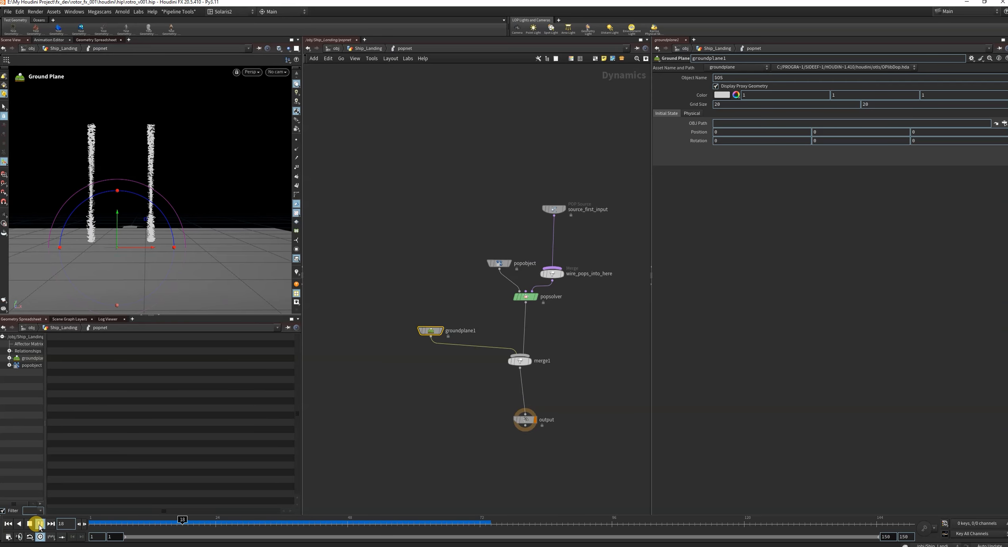
{"action": "left_click_drag", "start_coordinate": [180, 523], "coordinate": [210, 522]}
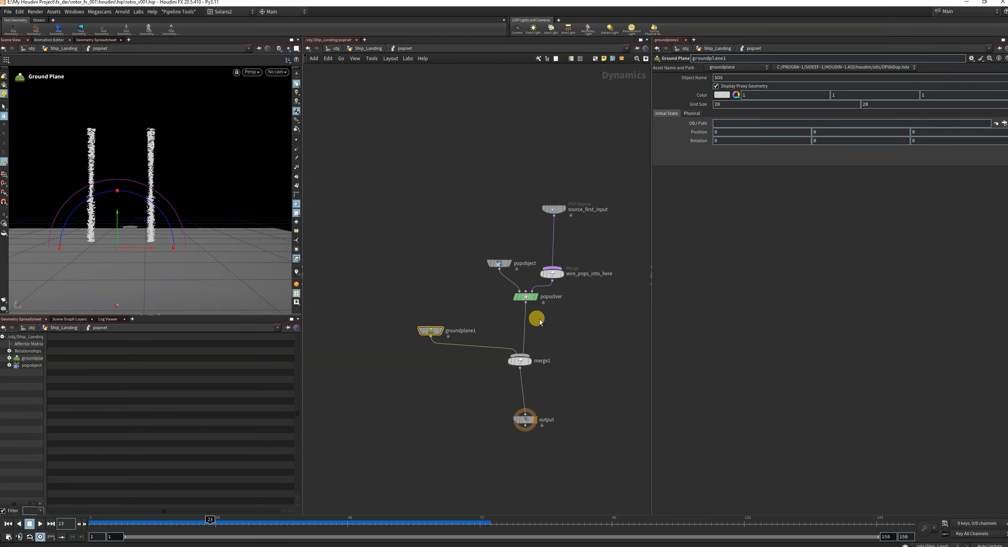
Review the source settings of source_first_input, set its Const. Birth Rate to 2000 and replay the simulation from frame 1.
{"action": "left_click_drag", "start_coordinate": [505, 192], "coordinate": [587, 237]}
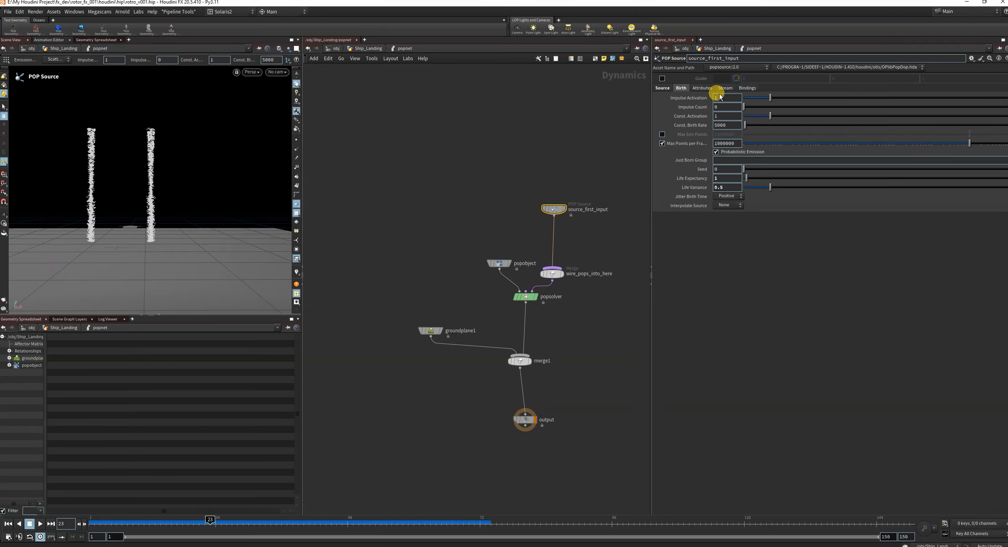
{"action": "left_click", "coordinate": [662, 88]}
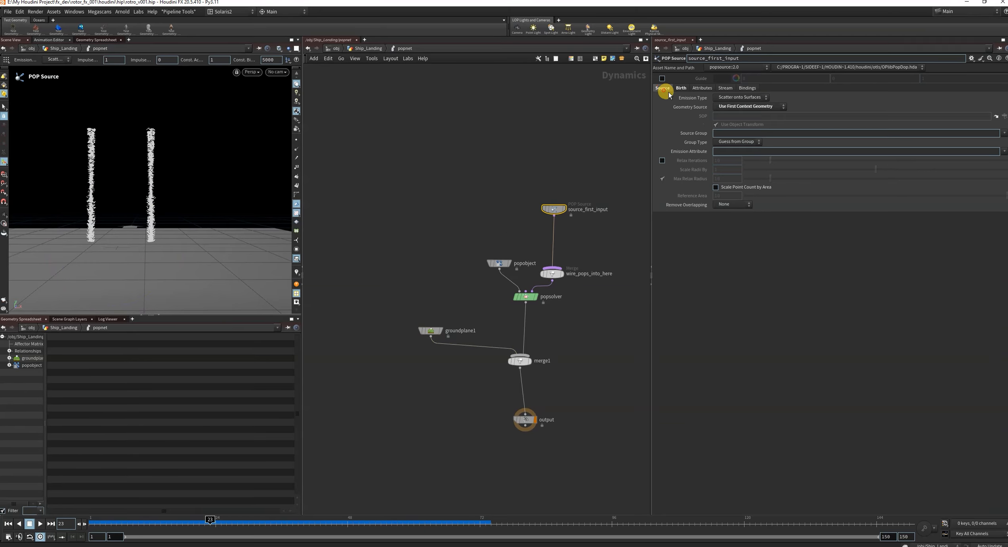
{"action": "left_click", "coordinate": [733, 100]}
{"action": "left_click", "coordinate": [733, 99]}
{"action": "left_click", "coordinate": [735, 107]}
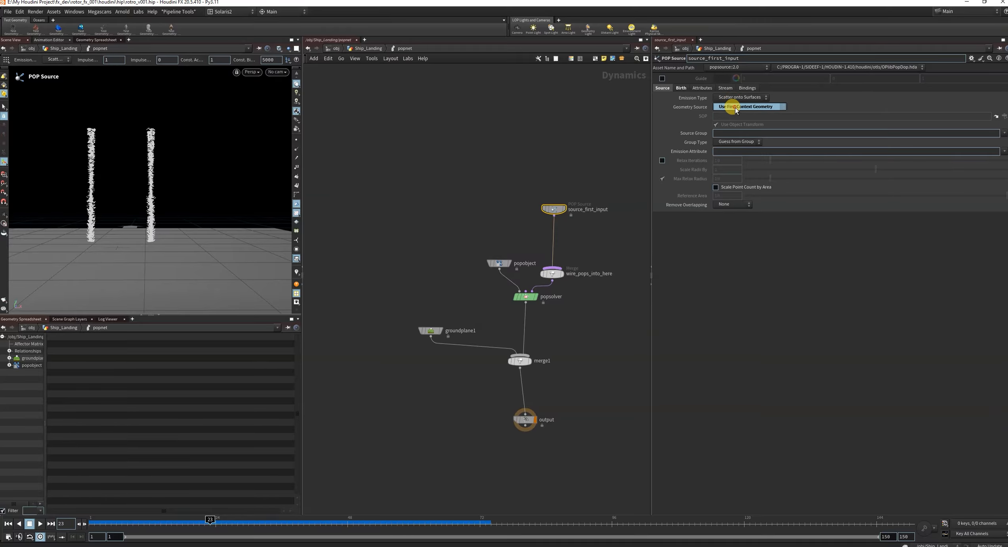
{"action": "left_click", "coordinate": [683, 90]}
{"action": "left_click", "coordinate": [680, 87]}
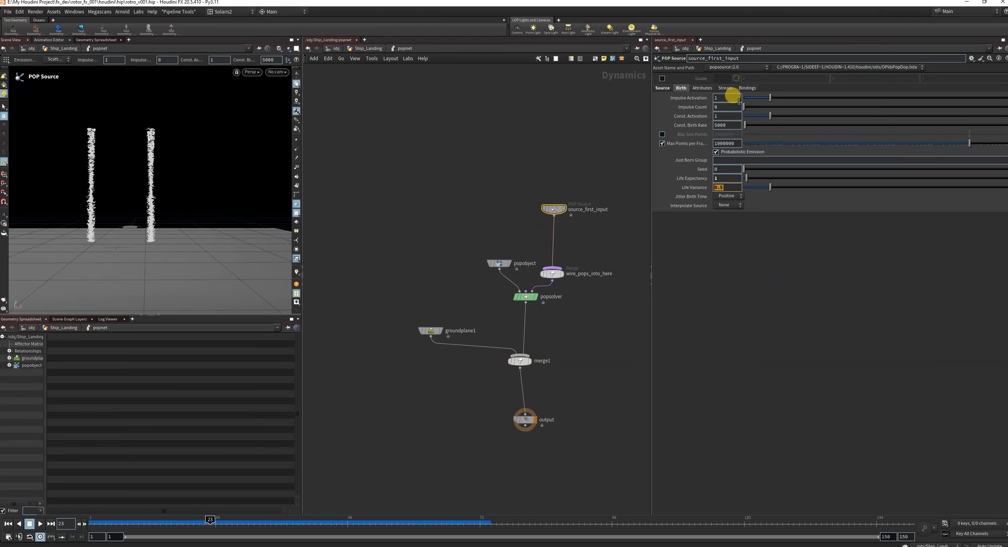
{"action": "left_click", "coordinate": [732, 126]}
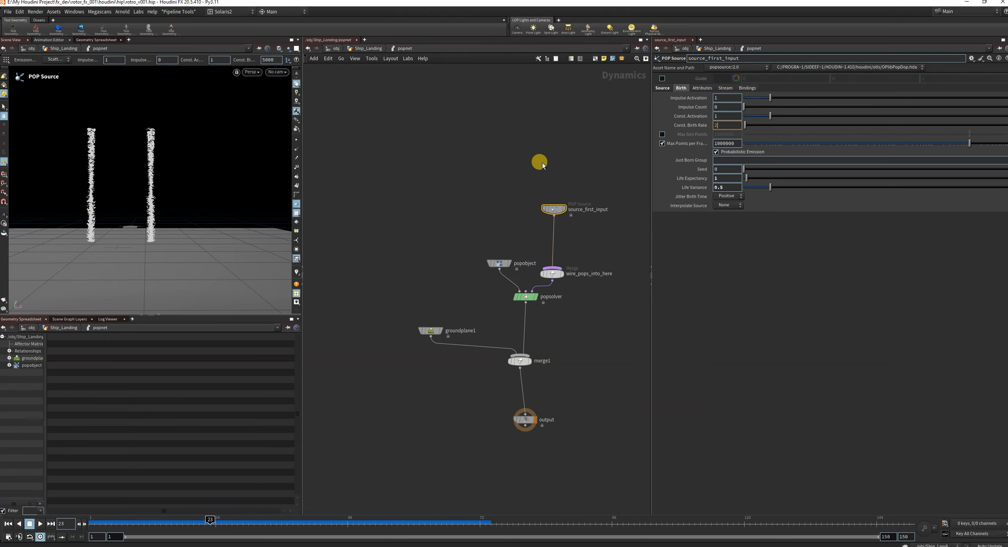
{"action": "type", "text": "2000"}
{"action": "key", "text": "Return"}
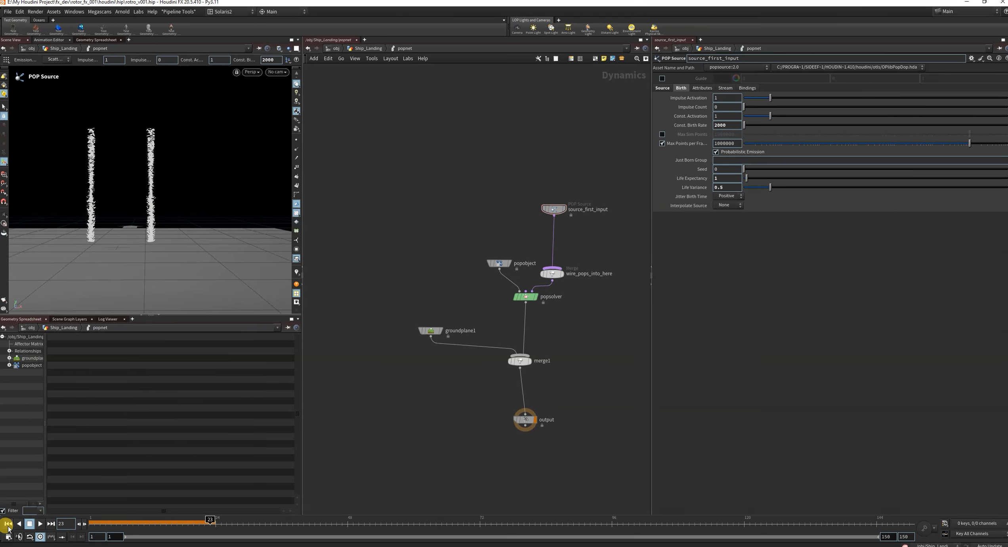
{"action": "left_click", "coordinate": [8, 525]}
{"action": "left_click", "coordinate": [40, 525]}
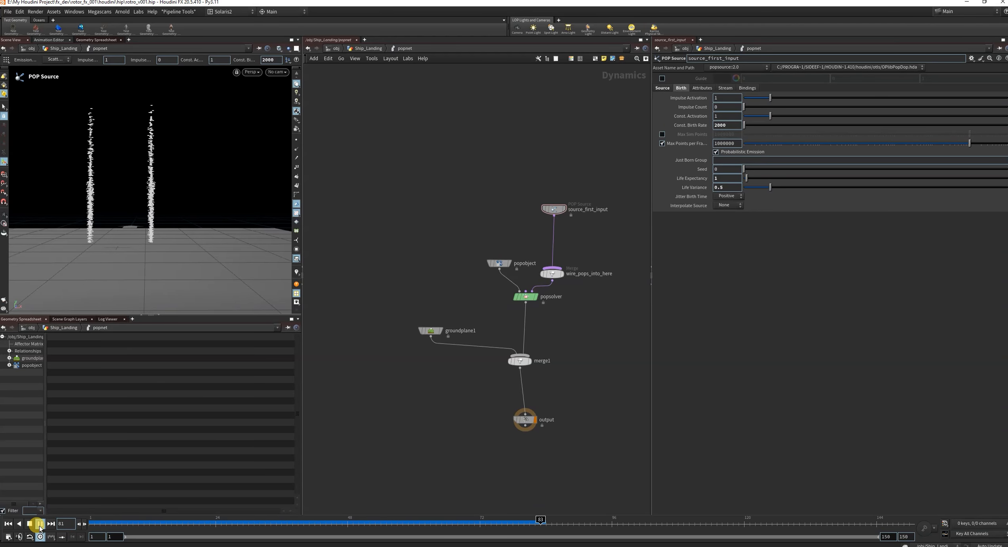
Stop the simulation playback and set the display flag on merge1.
{"action": "left_click", "coordinate": [39, 523]}
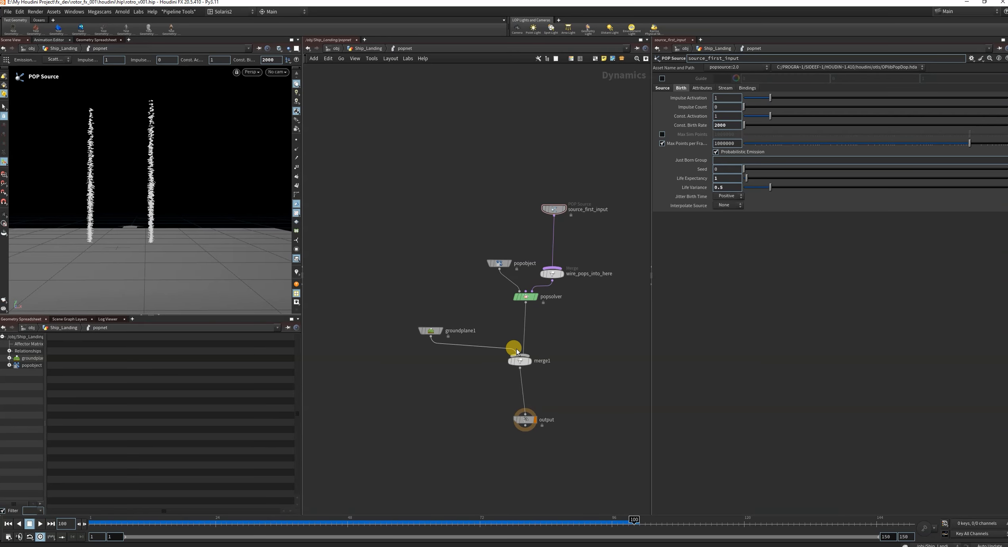
{"action": "left_click", "coordinate": [530, 362]}
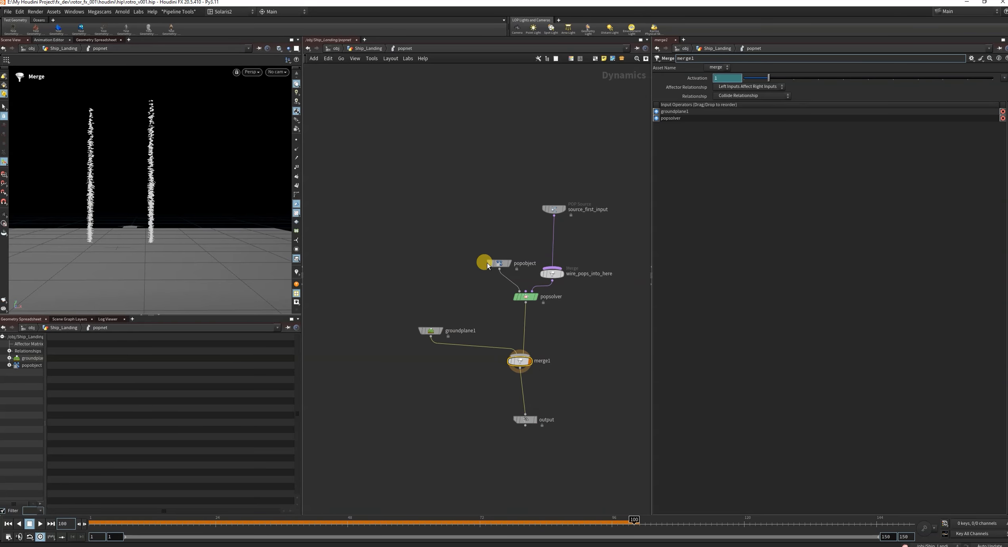
Keep source_first_input's Initial Velocity on Use inherited velocity, set Inherit Velocity to 3, and replay the simulation from frame 1.
{"action": "left_click_drag", "start_coordinate": [522, 191], "coordinate": [596, 245]}
{"action": "left_click", "coordinate": [700, 89]}
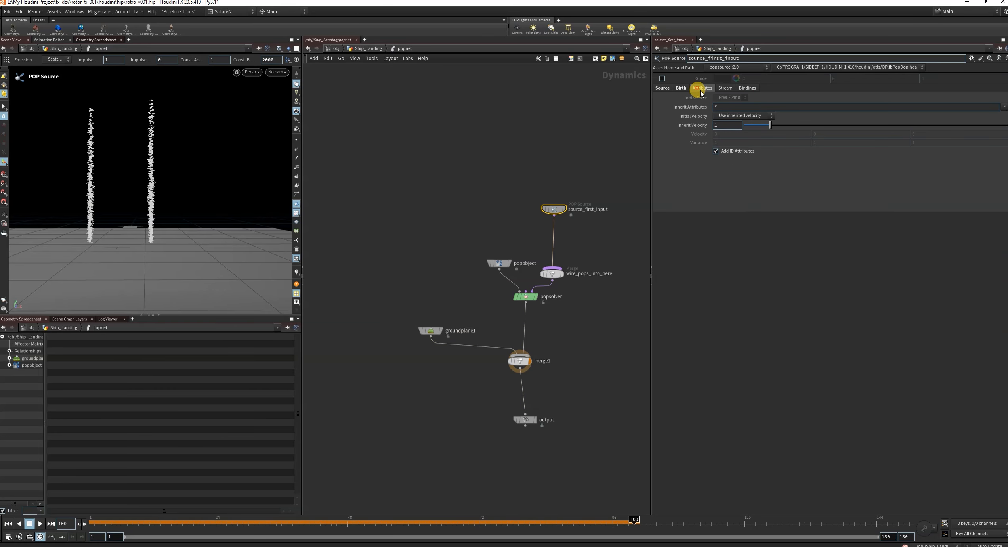
{"action": "left_click", "coordinate": [726, 117]}
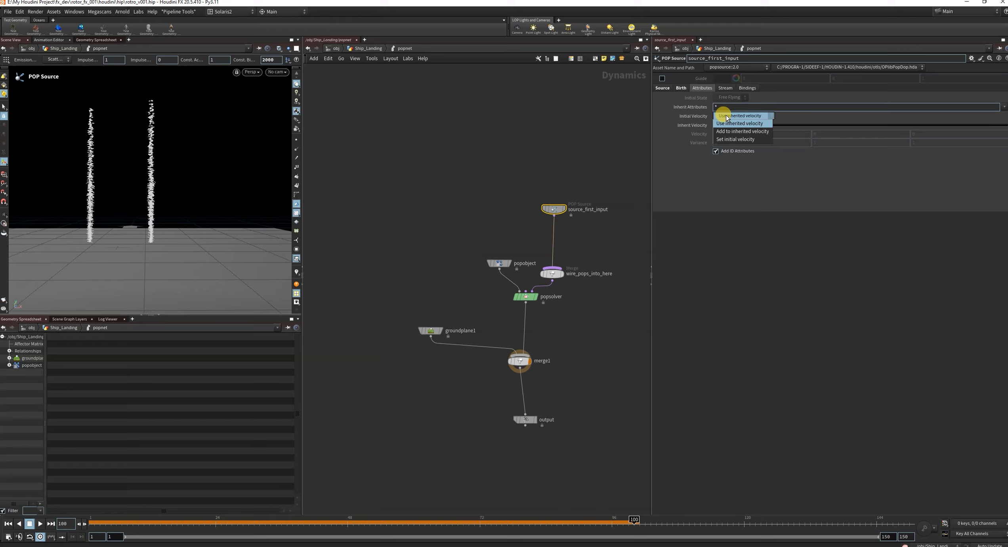
{"action": "left_click", "coordinate": [728, 123]}
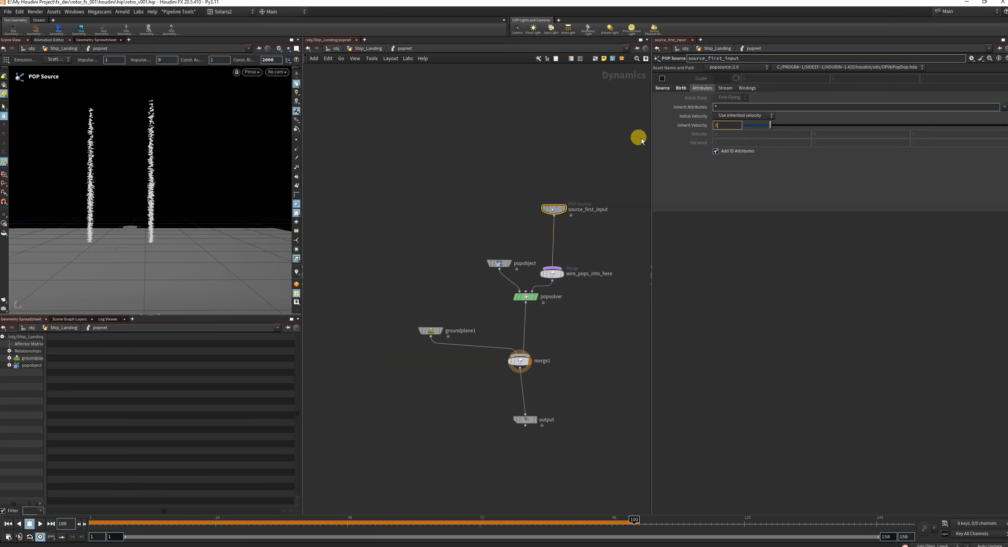
{"action": "left_click", "coordinate": [7, 523]}
{"action": "left_click", "coordinate": [40, 524]}
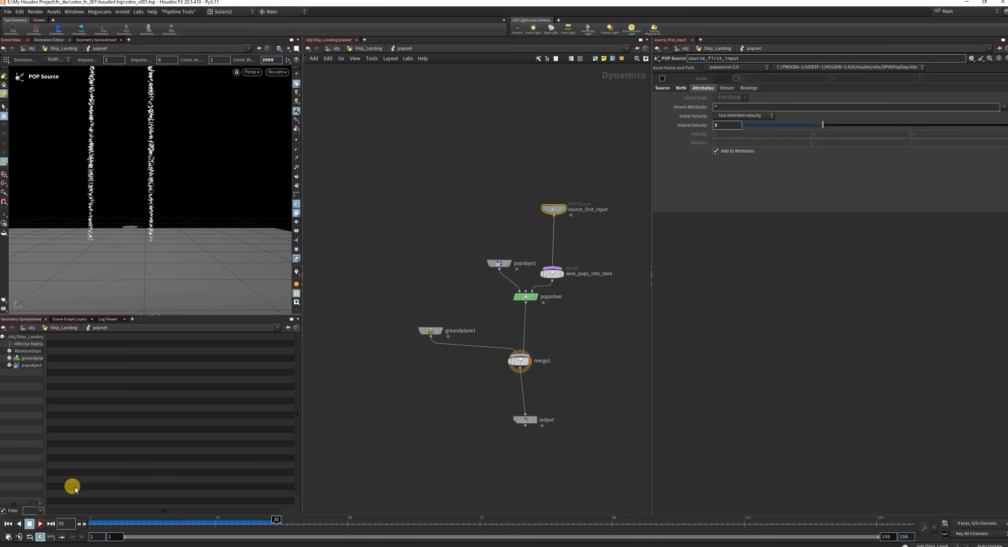
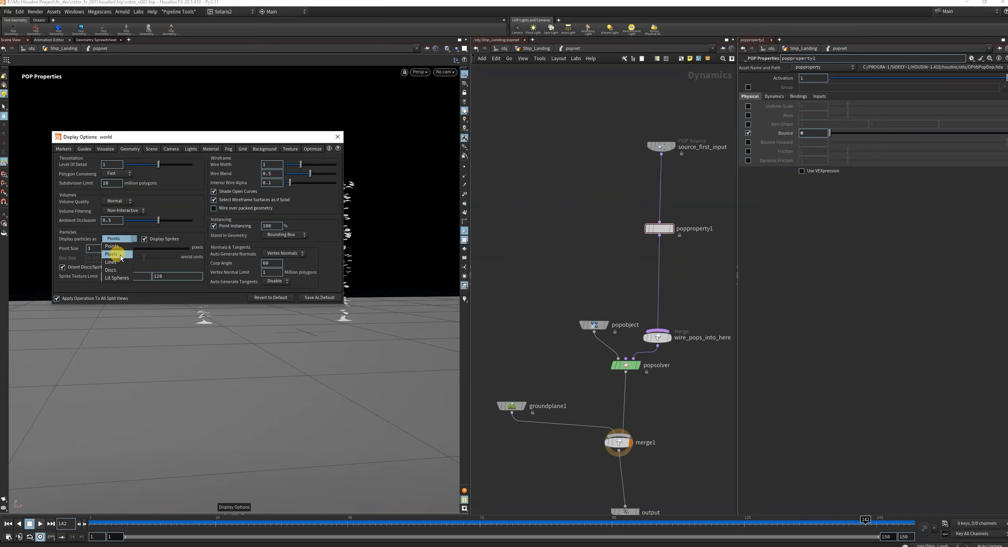
Try switching the viewport's particle display between Points and Pixels in the display options.
{"action": "left_click", "coordinate": [115, 243]}
{"action": "left_click", "coordinate": [114, 239]}
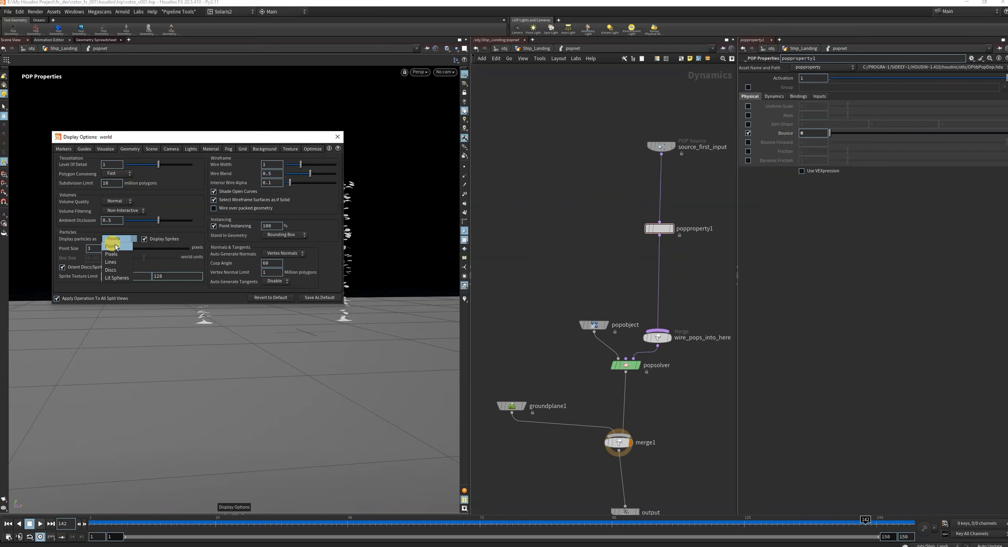
{"action": "left_click", "coordinate": [114, 247]}
{"action": "left_click", "coordinate": [114, 240]}
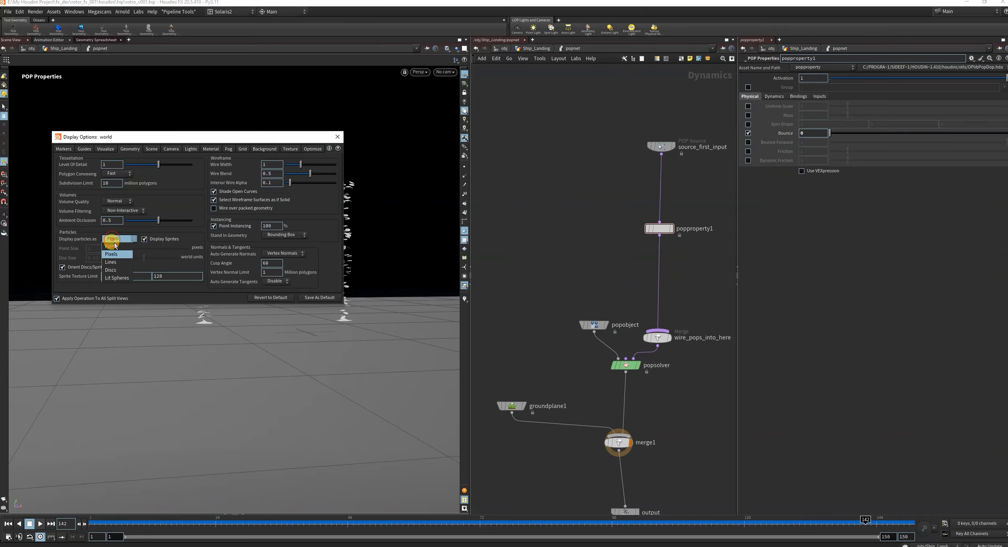
{"action": "left_click", "coordinate": [113, 232]}
{"action": "left_click", "coordinate": [338, 136]}
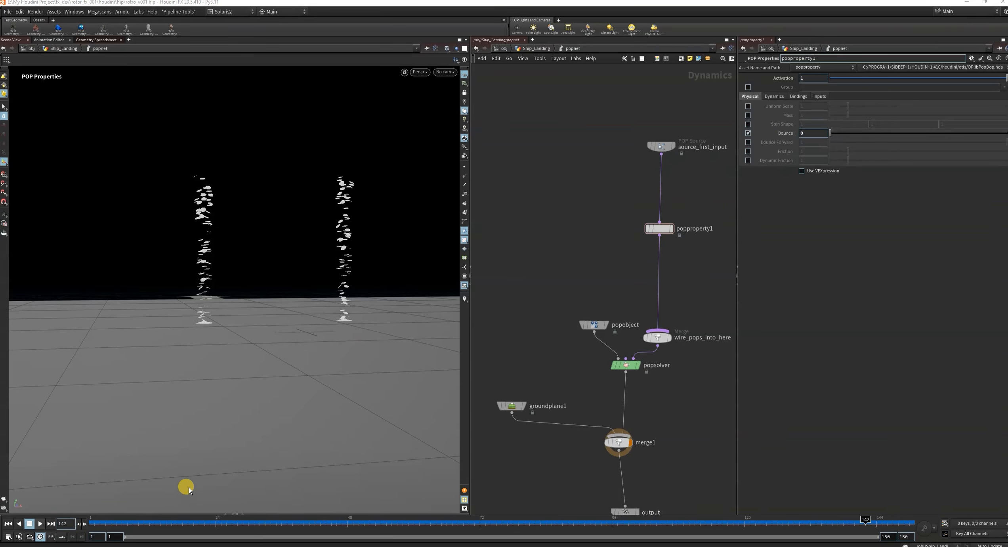
Go to frame 29 and examine the particle streams where they meet the ground plane from several angles.
{"action": "left_click_drag", "start_coordinate": [174, 523], "coordinate": [243, 523]}
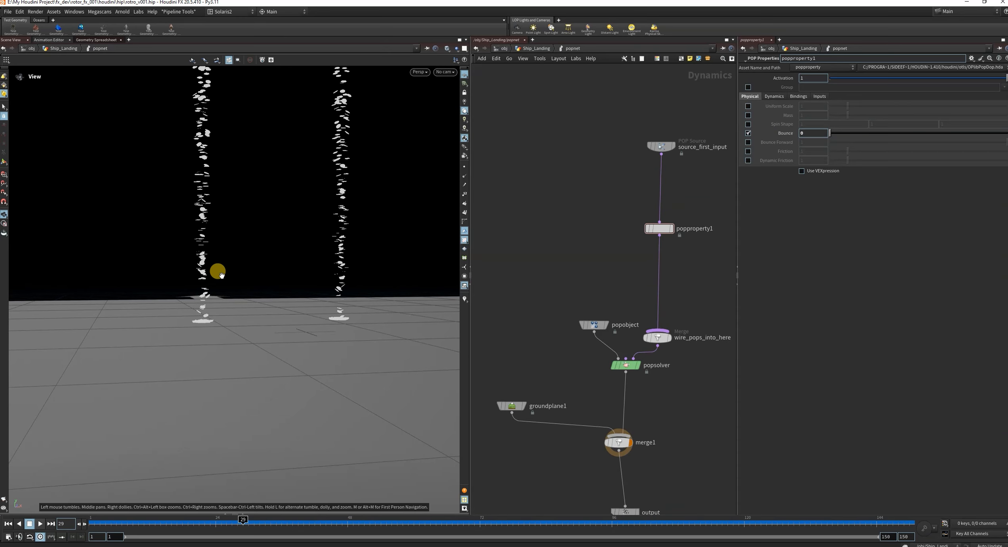
{"action": "left_click_drag", "start_coordinate": [216, 272], "coordinate": [288, 304], "text": "alt"}
{"action": "left_click_drag", "start_coordinate": [219, 232], "coordinate": [342, 289], "text": "alt"}
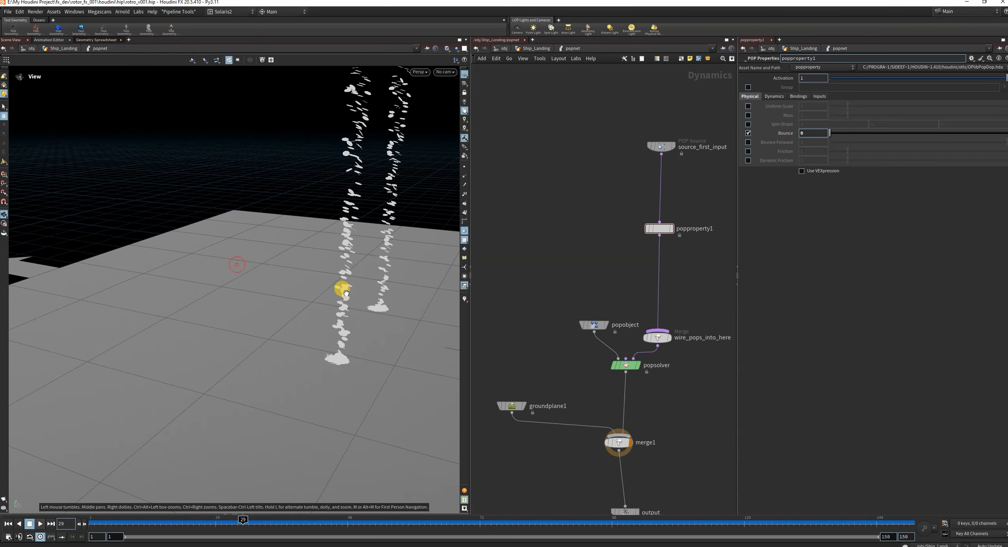
{"action": "right_click_drag", "start_coordinate": [343, 289], "coordinate": [443, 262], "text": "alt"}
{"action": "left_click_drag", "start_coordinate": [286, 357], "coordinate": [255, 337], "text": "alt"}
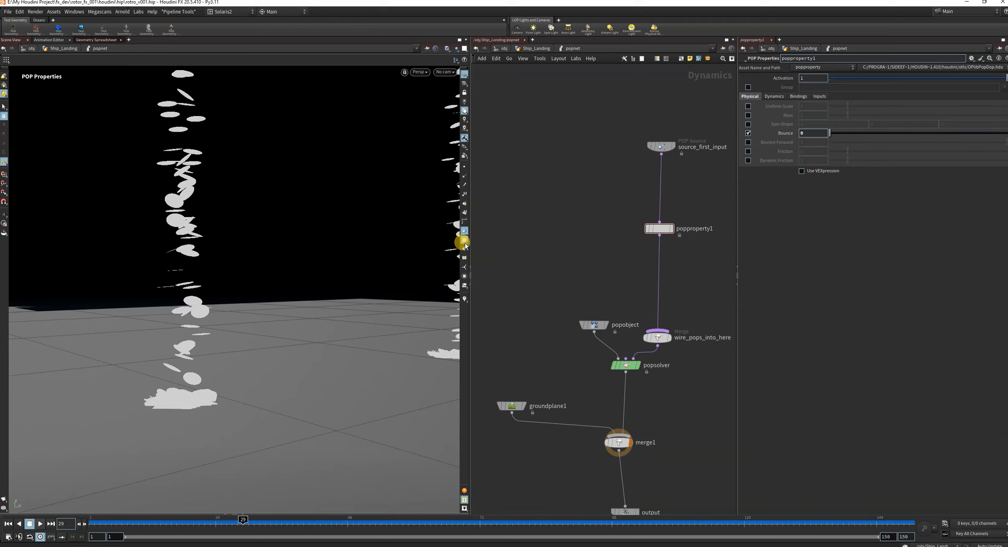
Close the current Scene View pane and open a new Scene View in its place.
{"action": "left_click", "coordinate": [27, 40]}
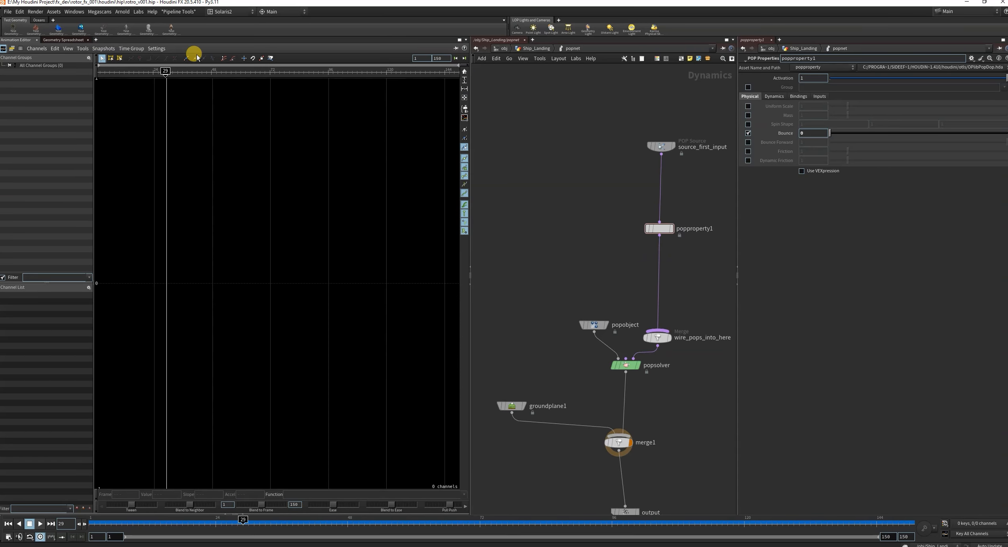
{"action": "left_click", "coordinate": [96, 40]}
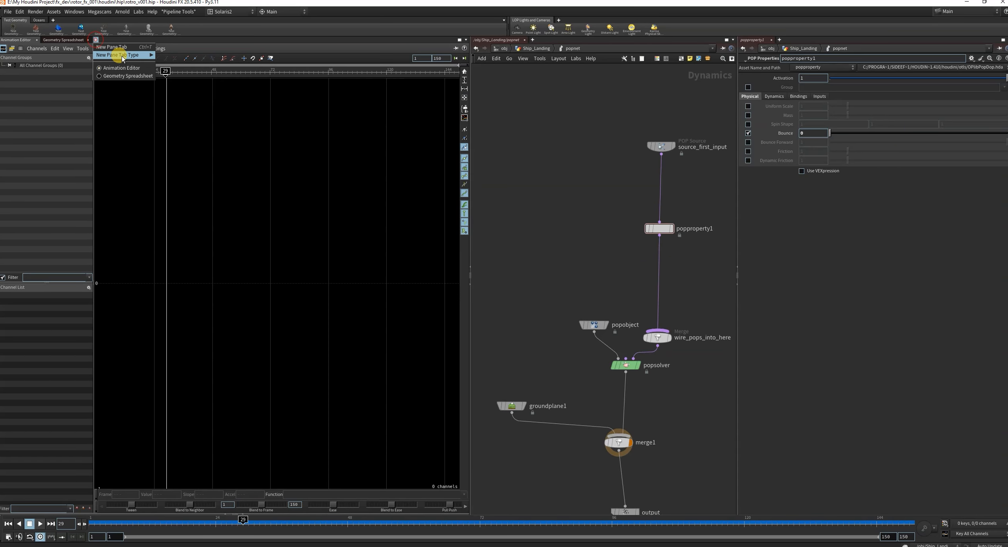
{"action": "mouse_move", "coordinate": [127, 55]}
{"action": "left_click", "coordinate": [216, 151]}
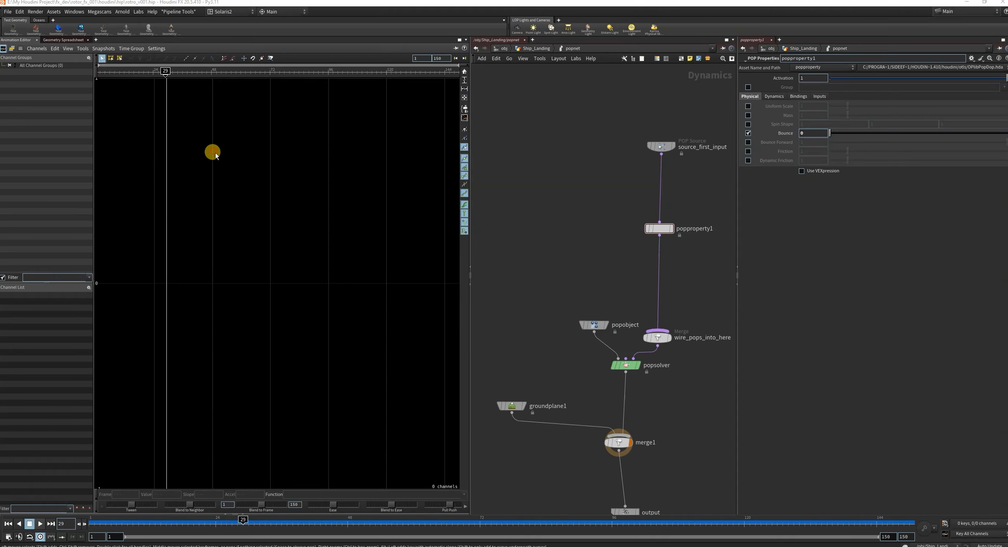
{"action": "left_click_drag", "start_coordinate": [272, 229], "coordinate": [275, 228]}
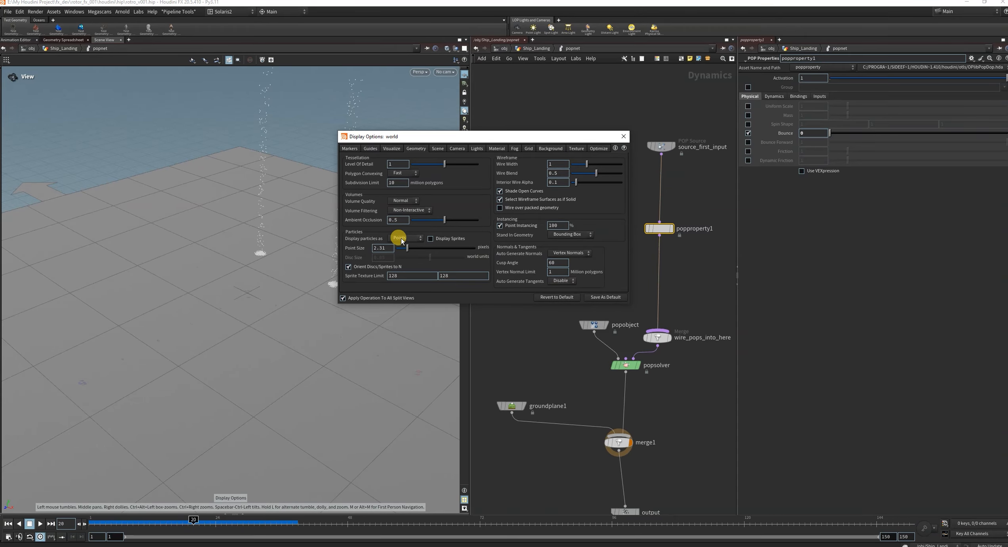
Compare Pixels and Points as the particle display mode in the new viewport, keeping Points.
{"action": "left_click", "coordinate": [401, 240]}
{"action": "left_click", "coordinate": [397, 253]}
{"action": "left_click", "coordinate": [404, 239]}
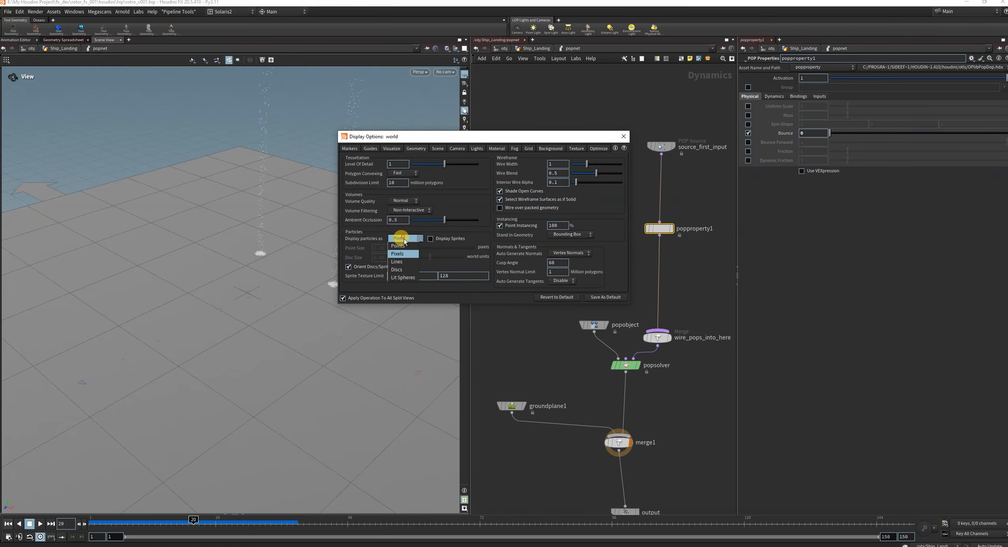
{"action": "left_click", "coordinate": [402, 253]}
{"action": "left_click", "coordinate": [403, 238]}
{"action": "left_click", "coordinate": [402, 247]}
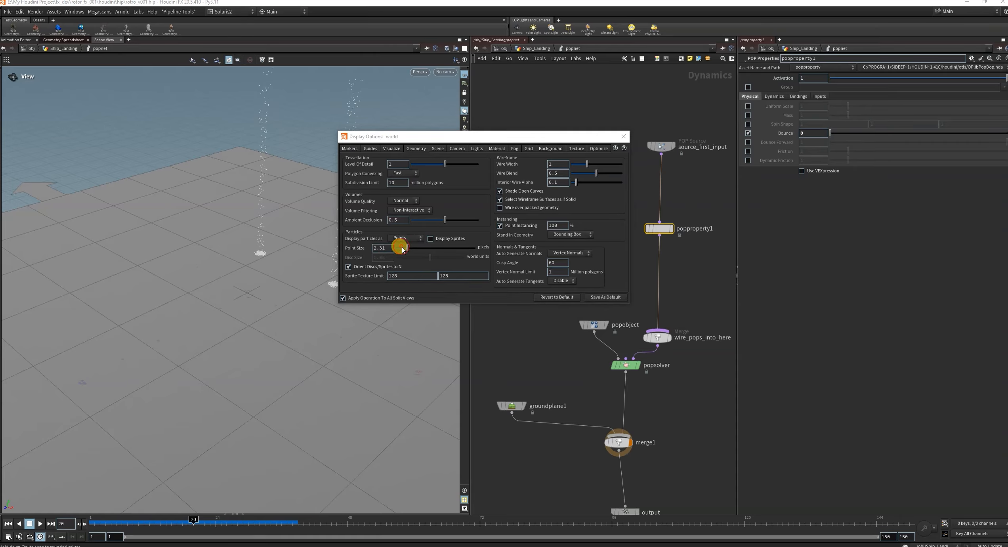
{"action": "left_click", "coordinate": [623, 137]}
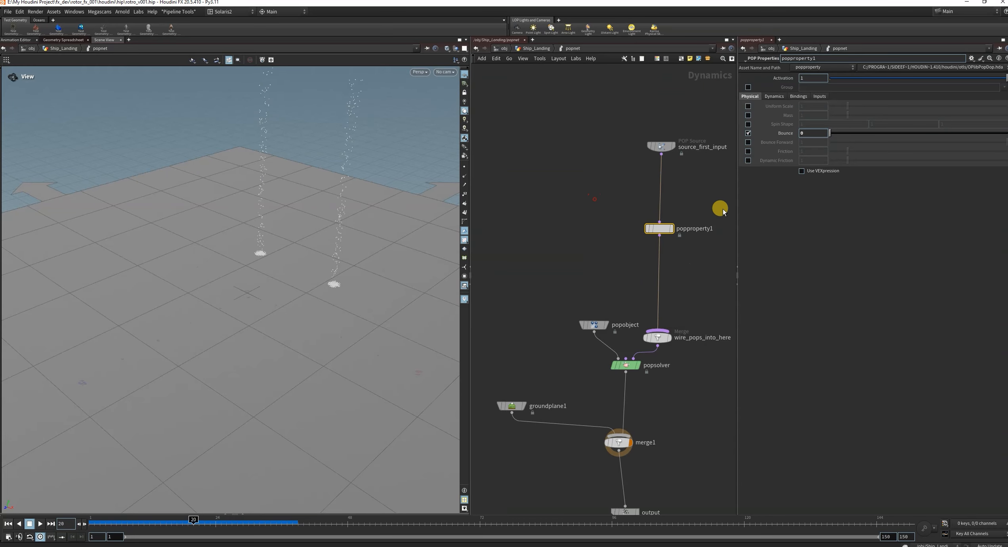
Enable Friction on popproperty1, set it to 0, and replay the simulation from frame 1.
{"action": "left_click", "coordinate": [748, 151]}
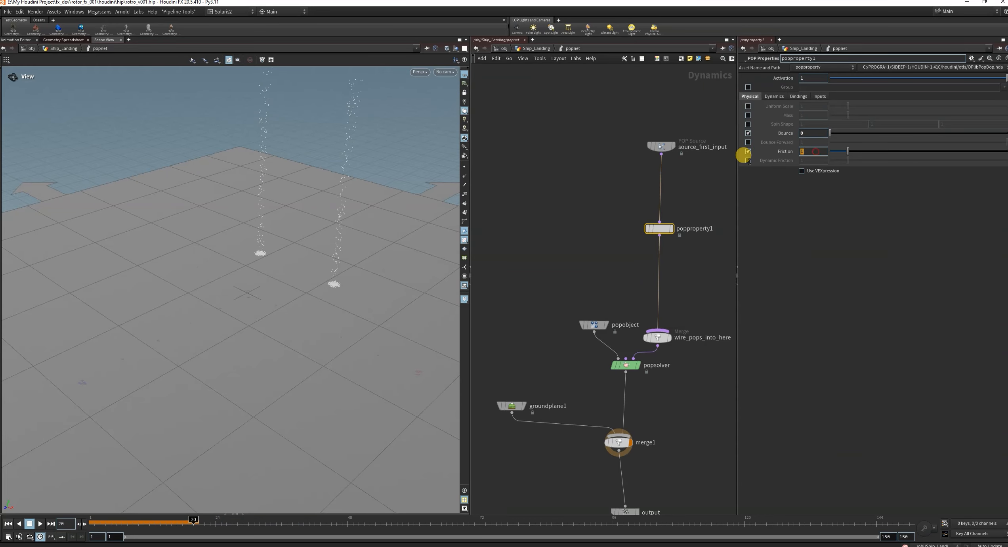
{"action": "type", "text": "0"}
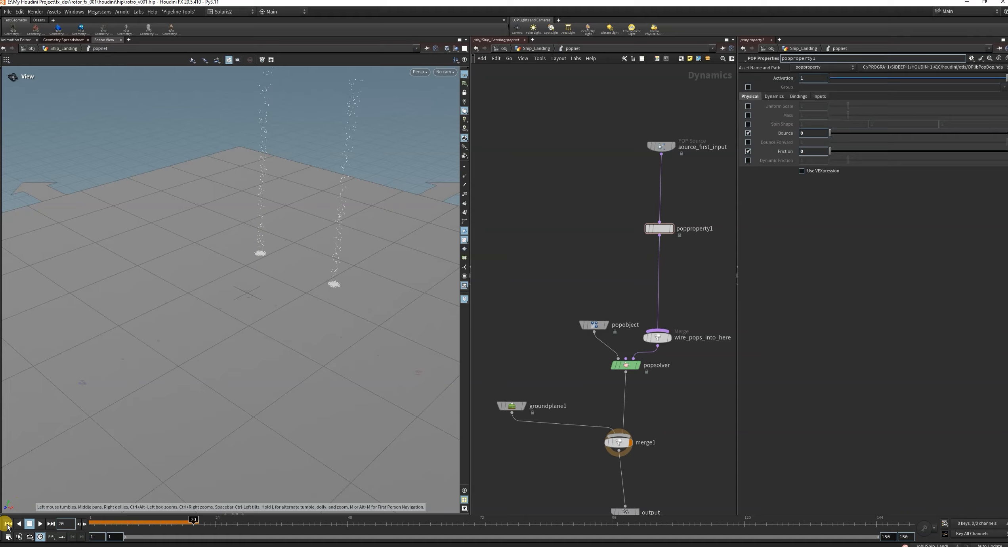
{"action": "left_click", "coordinate": [8, 524]}
{"action": "left_click", "coordinate": [40, 524]}
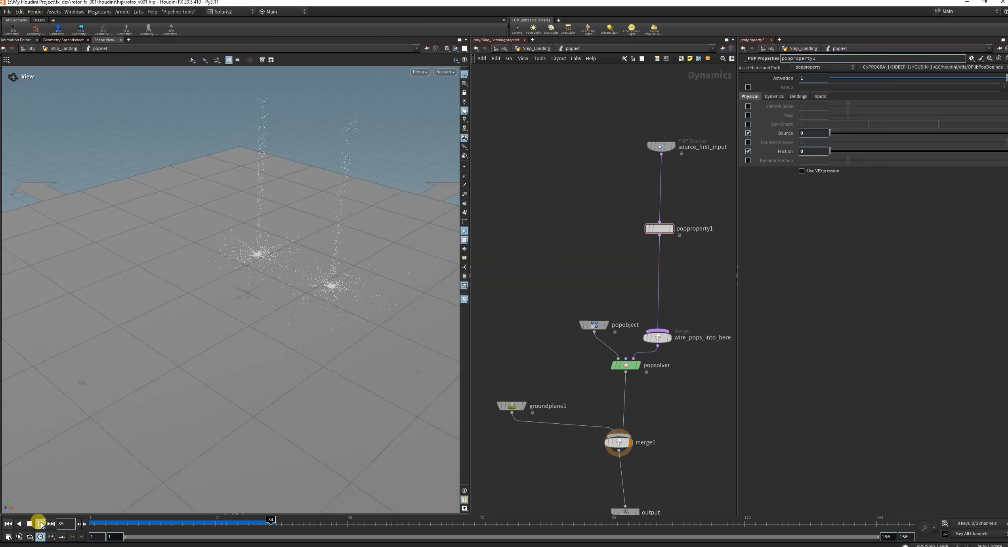
{"action": "left_click", "coordinate": [40, 524]}
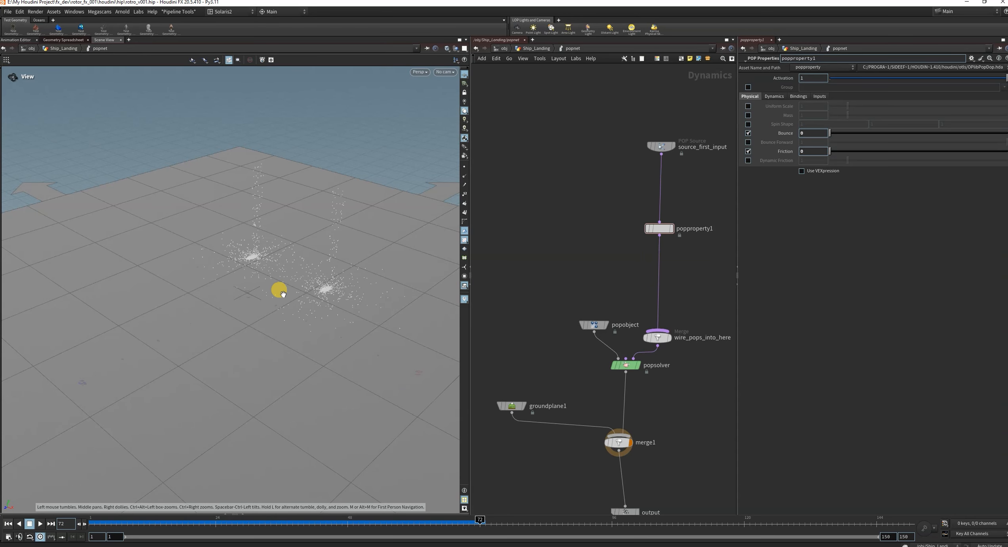
{"action": "left_click_drag", "start_coordinate": [283, 293], "coordinate": [330, 318]}
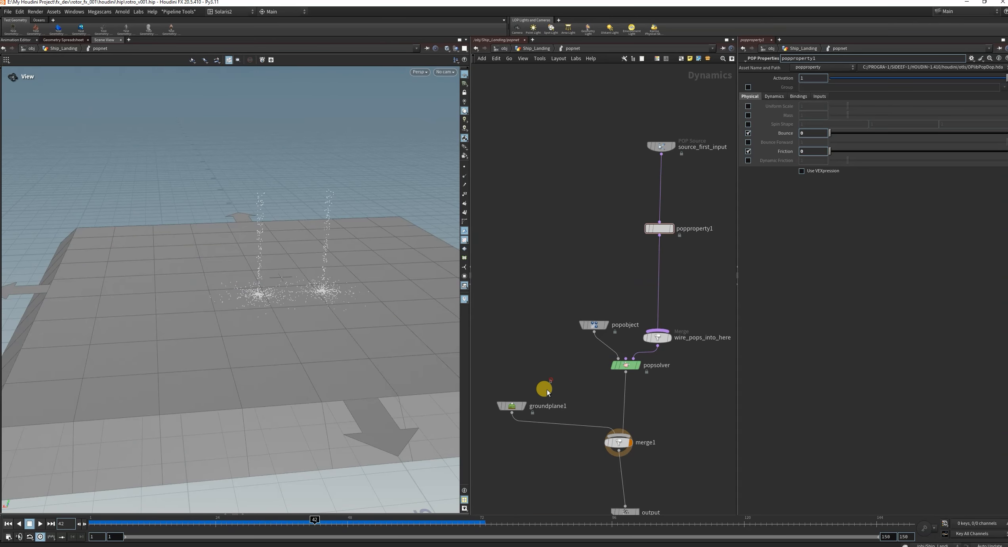
Turn off Display Proxy Geometry on groundplane1 and replay the simulation from frame 1.
{"action": "left_click", "coordinate": [511, 405]}
{"action": "left_click", "coordinate": [802, 86]}
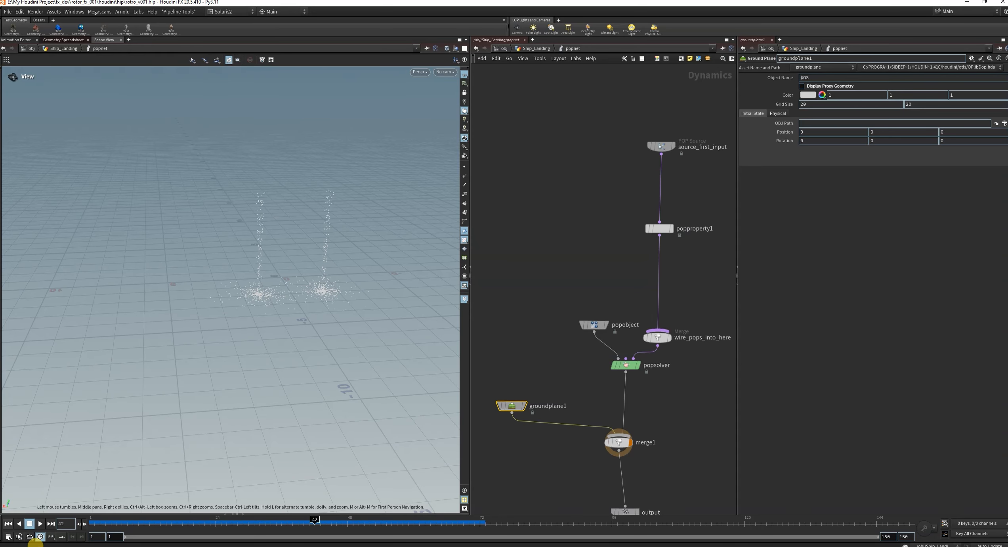
{"action": "left_click", "coordinate": [8, 523]}
{"action": "left_click", "coordinate": [40, 523]}
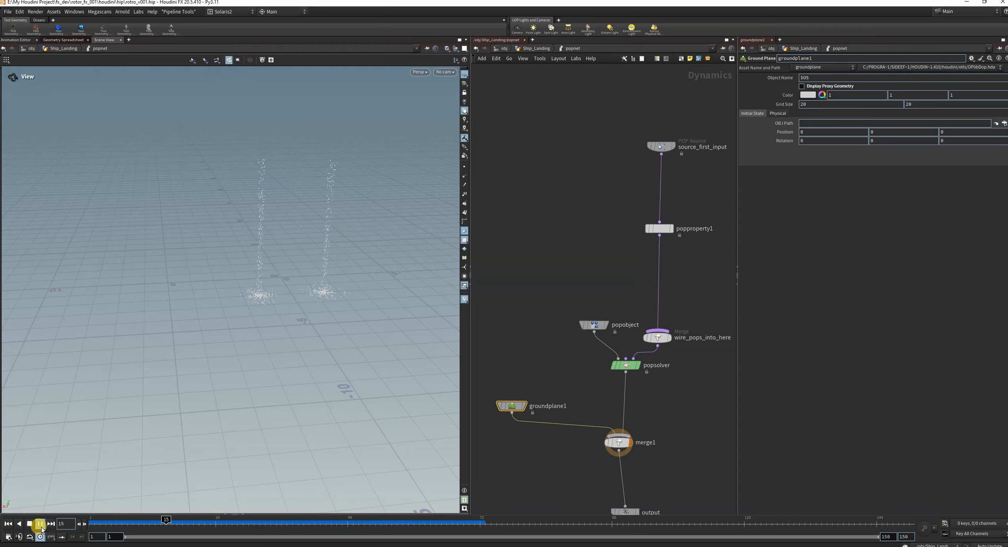
{"action": "left_click_drag", "start_coordinate": [470, 214], "coordinate": [372, 239]}
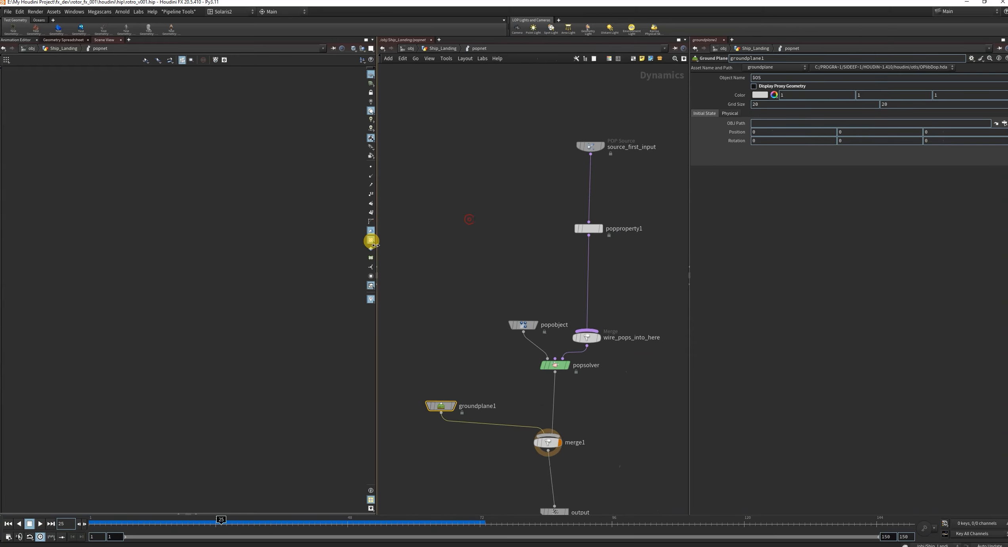
Set the viewport background's Color Scheme to Dark and replay the simulation from frame 1.
{"action": "key", "text": "d"}
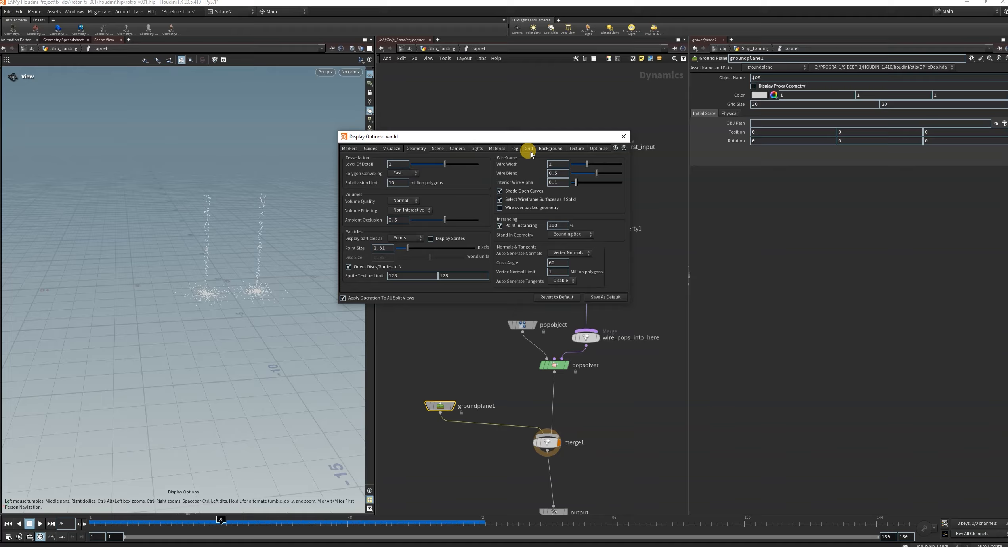
{"action": "left_click", "coordinate": [551, 148]}
{"action": "left_click", "coordinate": [403, 159]}
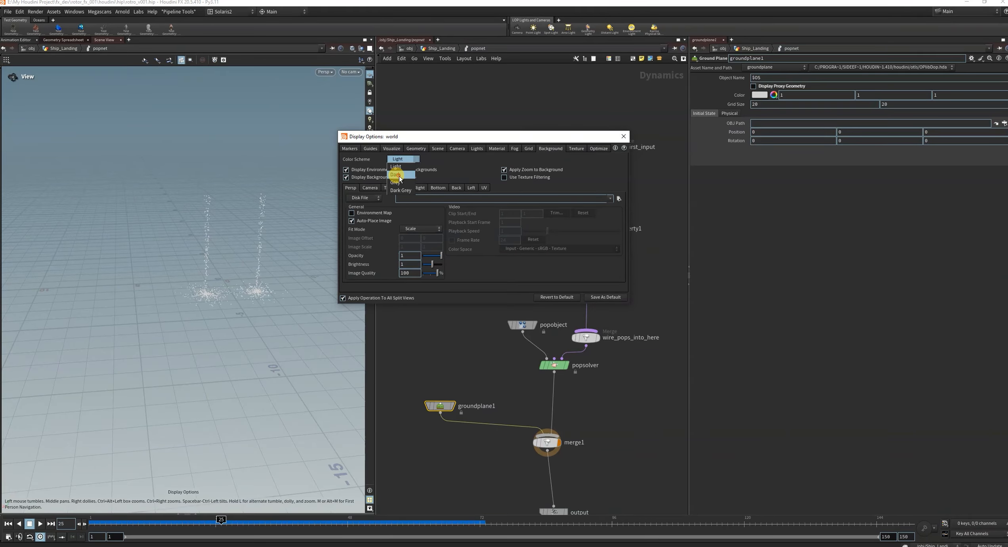
{"action": "left_click", "coordinate": [395, 174]}
{"action": "left_click", "coordinate": [624, 136]}
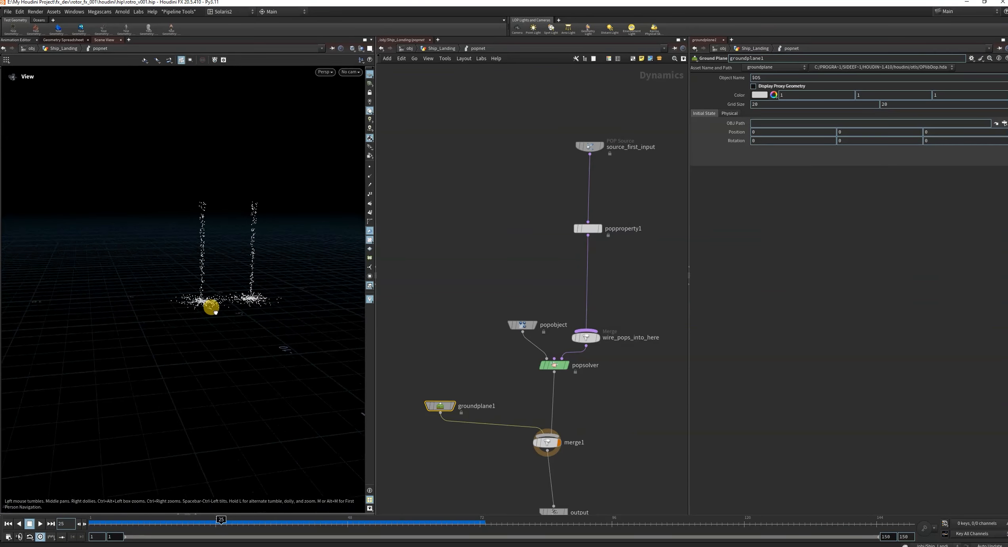
{"action": "left_click_drag", "start_coordinate": [214, 312], "coordinate": [217, 306]}
{"action": "left_click", "coordinate": [8, 523]}
{"action": "left_click", "coordinate": [40, 523]}
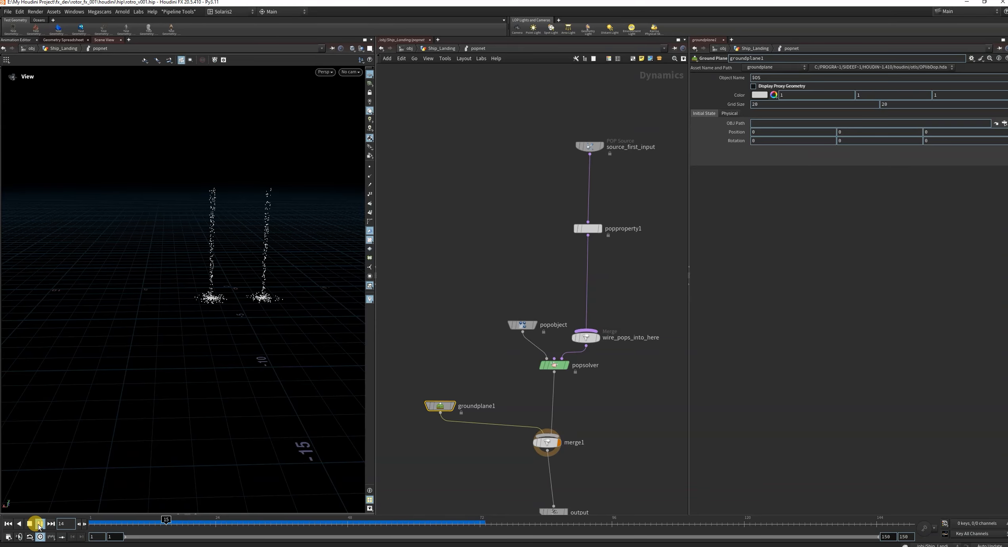
Set source_first_input's Inherit Velocity to 5 and replay the simulation from frame 1.
{"action": "scroll", "coordinate": [625, 298], "scroll_direction": "down", "scroll_amount": 2}
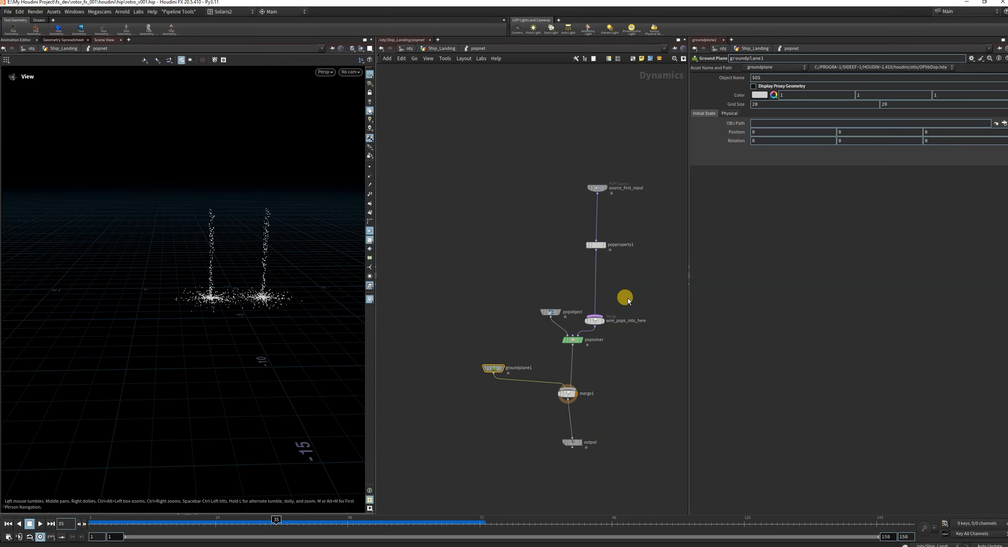
{"action": "left_click_drag", "start_coordinate": [517, 176], "coordinate": [625, 260]}
{"action": "scroll", "coordinate": [633, 307], "scroll_direction": "up", "scroll_amount": 4}
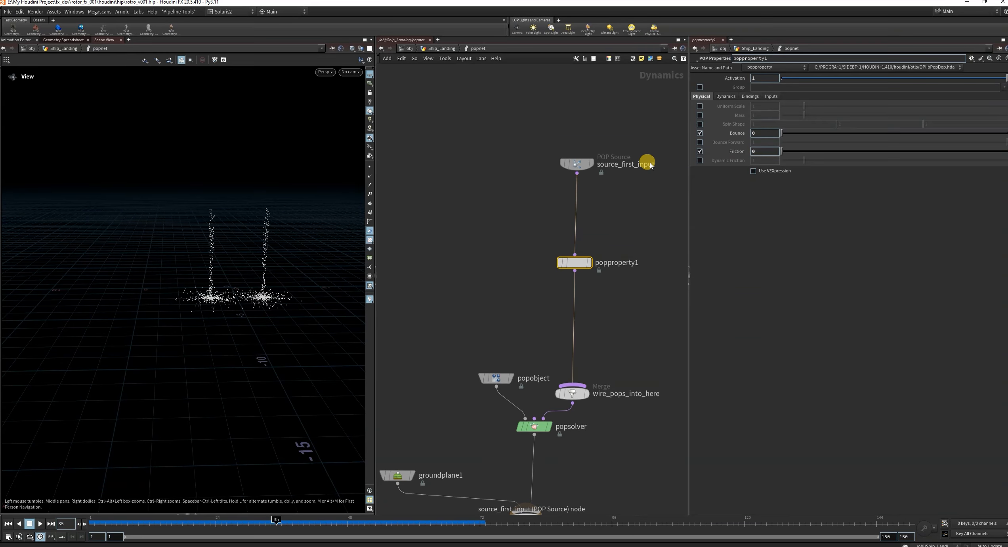
{"action": "left_click_drag", "start_coordinate": [626, 124], "coordinate": [543, 201]}
{"action": "type", "text": "5"}
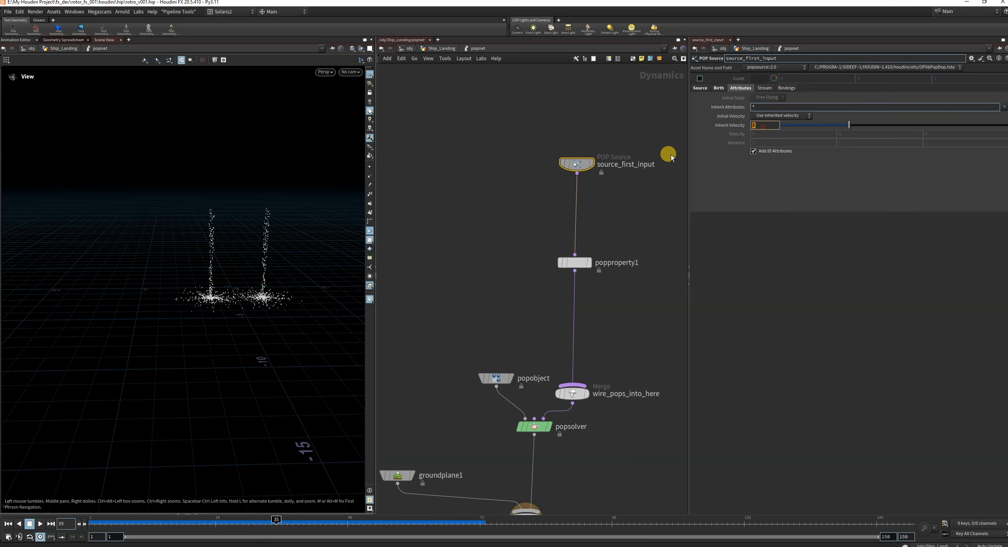
{"action": "left_click", "coordinate": [499, 158]}
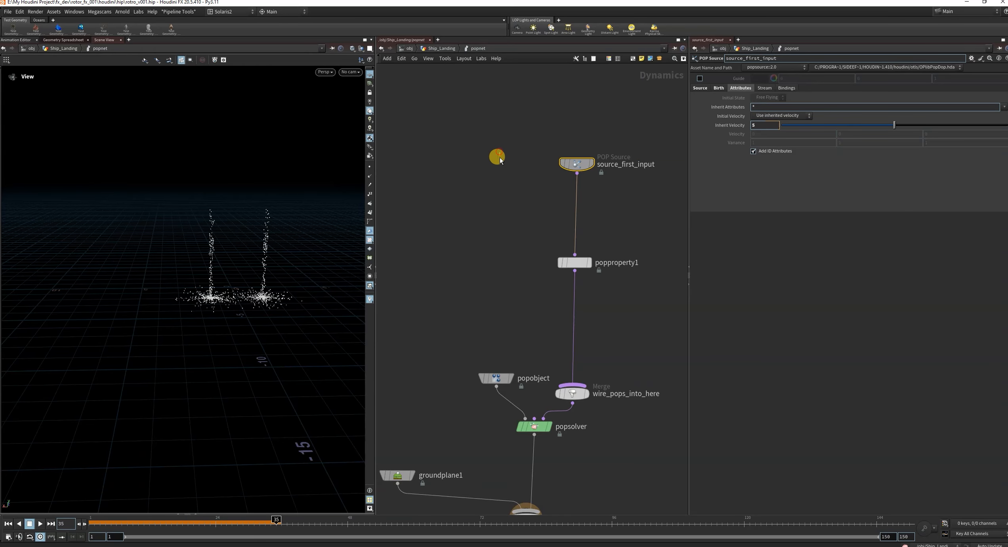
{"action": "left_click", "coordinate": [8, 523]}
{"action": "left_click", "coordinate": [40, 523]}
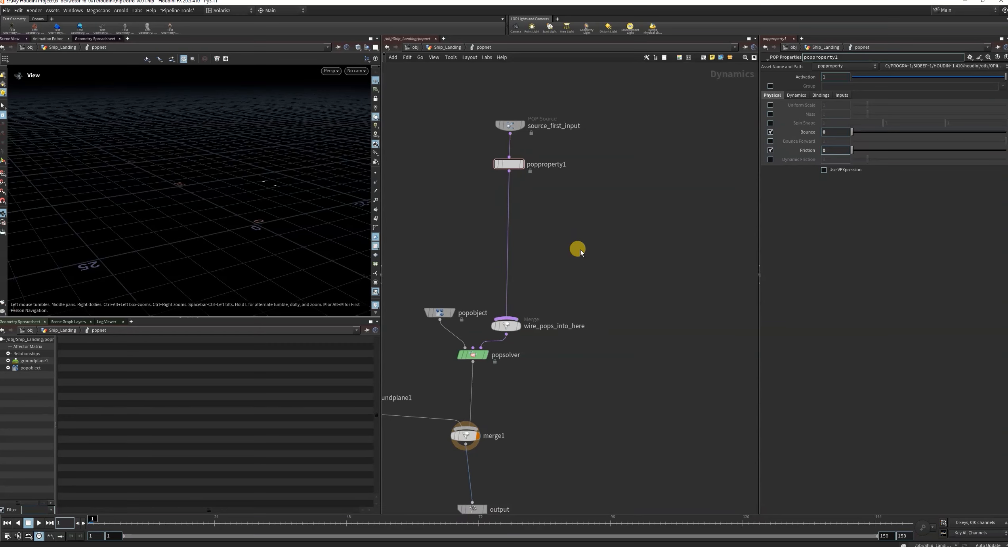
Add a POP Replicate node beside the particle stream and wire popproperty1's output into its second input.
{"action": "key", "text": "Tab"}
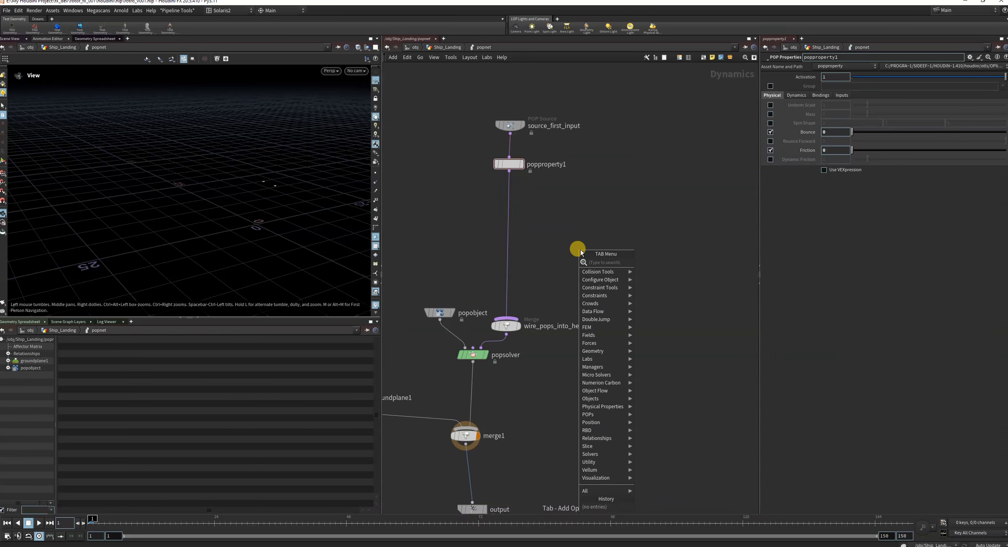
{"action": "type", "text": "ta"}
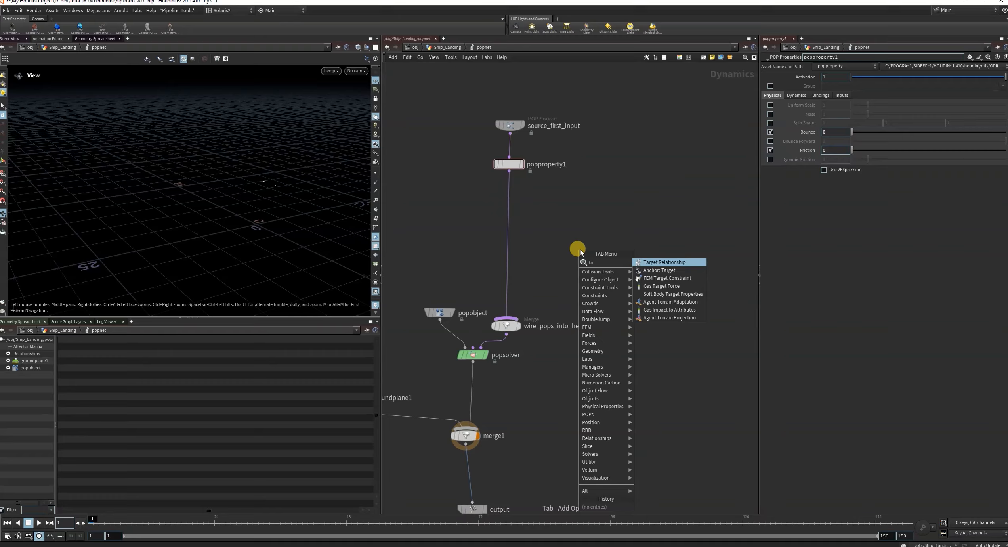
{"action": "key", "text": "BackSpace"}
{"action": "key", "text": "BackSpace"}
{"action": "type", "text": "popre"}
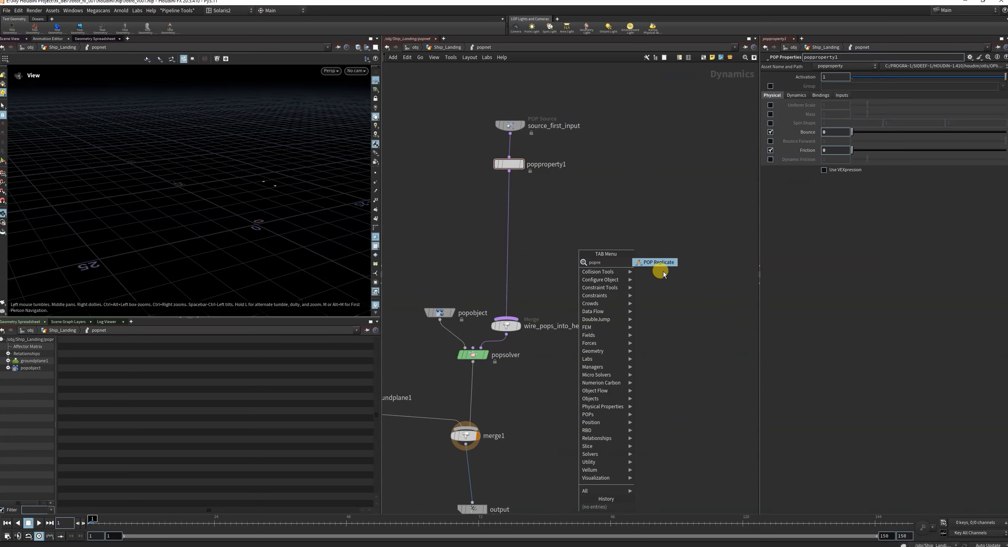
{"action": "left_click", "coordinate": [661, 262]}
{"action": "left_click", "coordinate": [626, 225]}
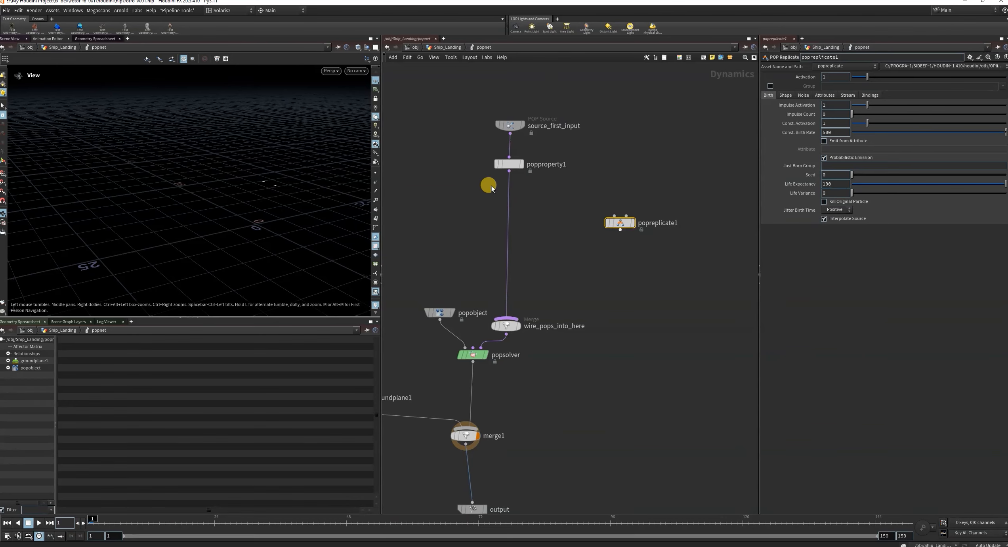
{"action": "mouse_move", "coordinate": [509, 172]}
{"action": "left_mouse_down"}
{"action": "mouse_move", "coordinate": [629, 203]}
{"action": "mouse_move", "coordinate": [626, 217]}
{"action": "mouse_move", "coordinate": [638, 204]}
{"action": "left_mouse_up"}
{"action": "left_click_drag", "start_coordinate": [676, 242], "coordinate": [606, 165]}
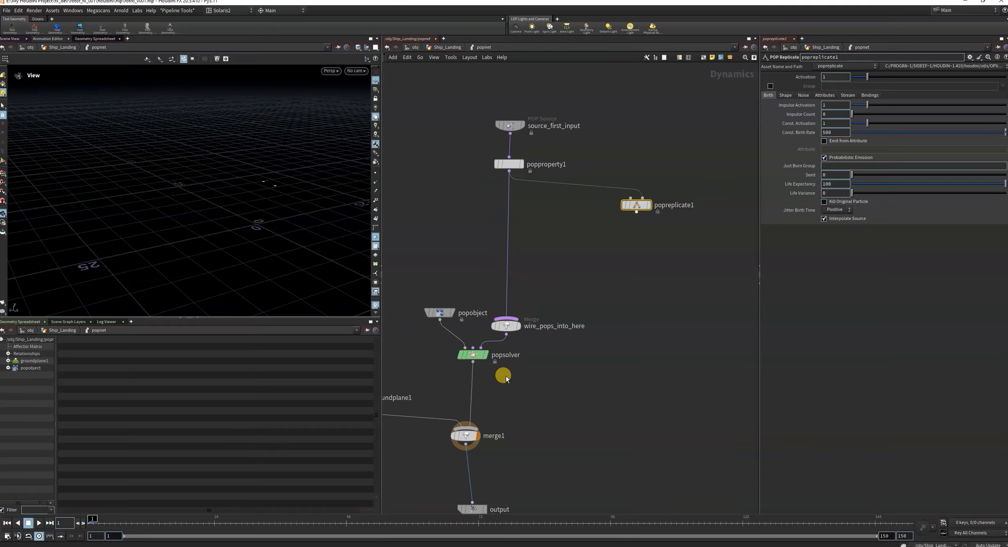
Check the collision Response options on popsolver and keep Die selected.
{"action": "left_click", "coordinate": [460, 354]}
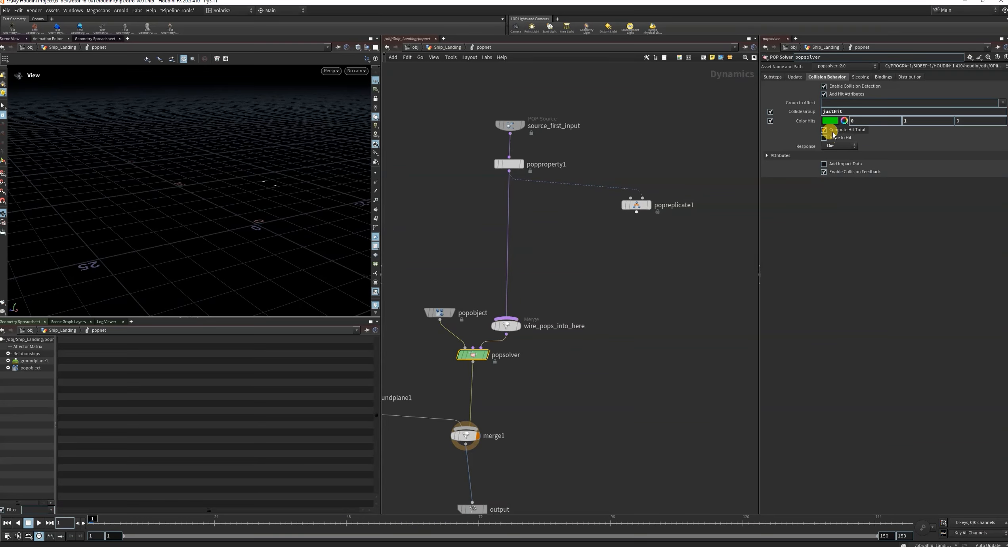
{"action": "left_click", "coordinate": [840, 146]}
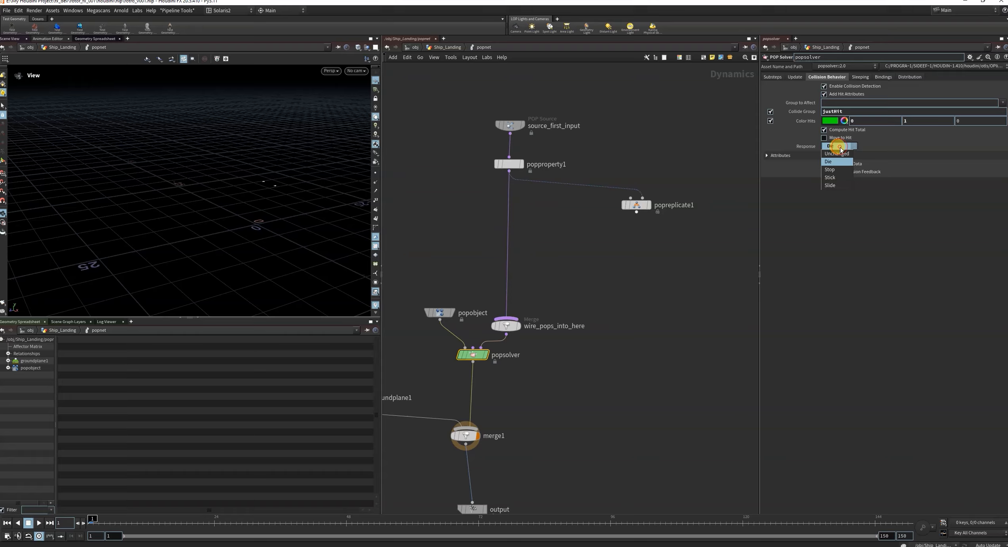
{"action": "left_click", "coordinate": [832, 161]}
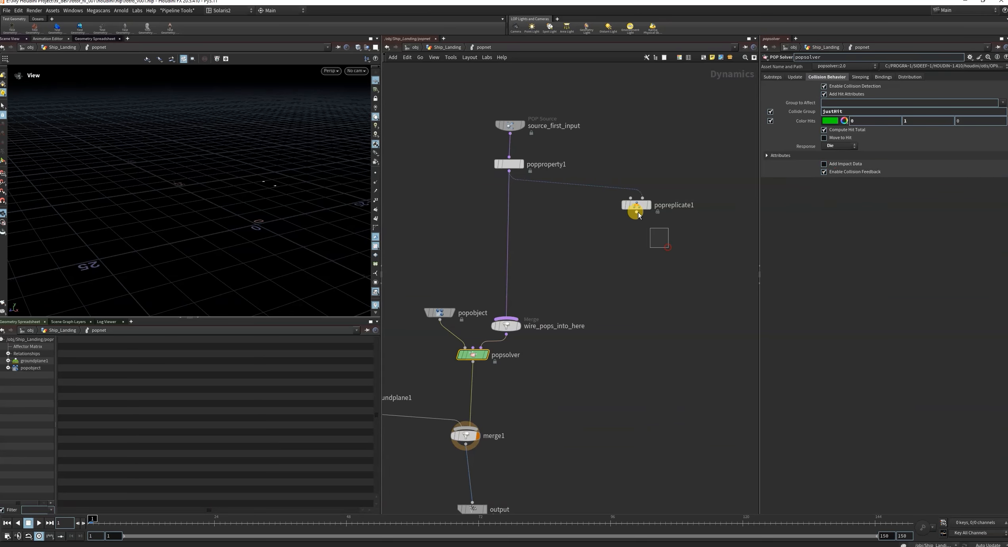
{"action": "mouse_move", "coordinate": [638, 212]}
{"action": "left_mouse_down"}
{"action": "mouse_move", "coordinate": [624, 203]}
{"action": "mouse_move", "coordinate": [648, 225]}
{"action": "left_mouse_up"}
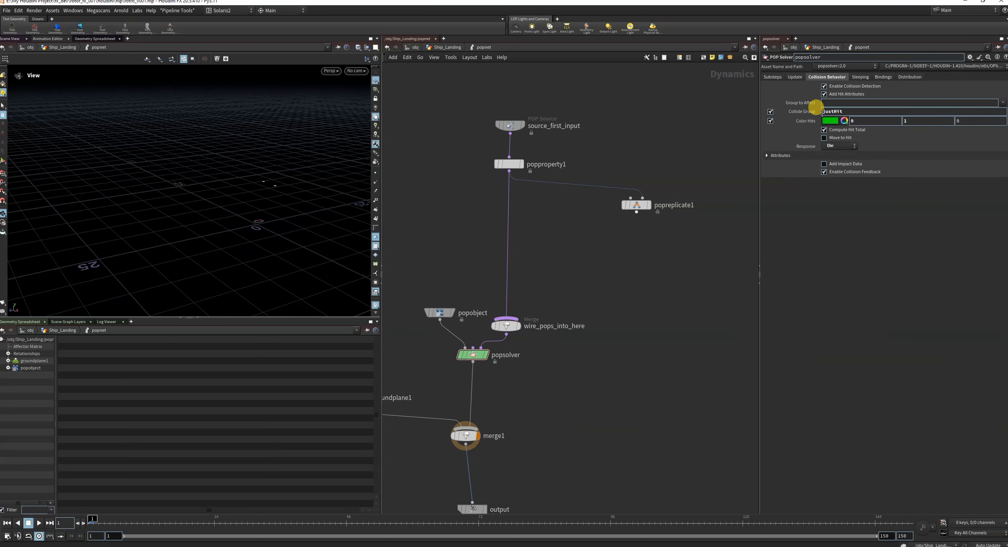
Enable Group on popreplicate1 and set it to justHit, copied from popsolver's Collide Group.
{"action": "left_click", "coordinate": [620, 203]}
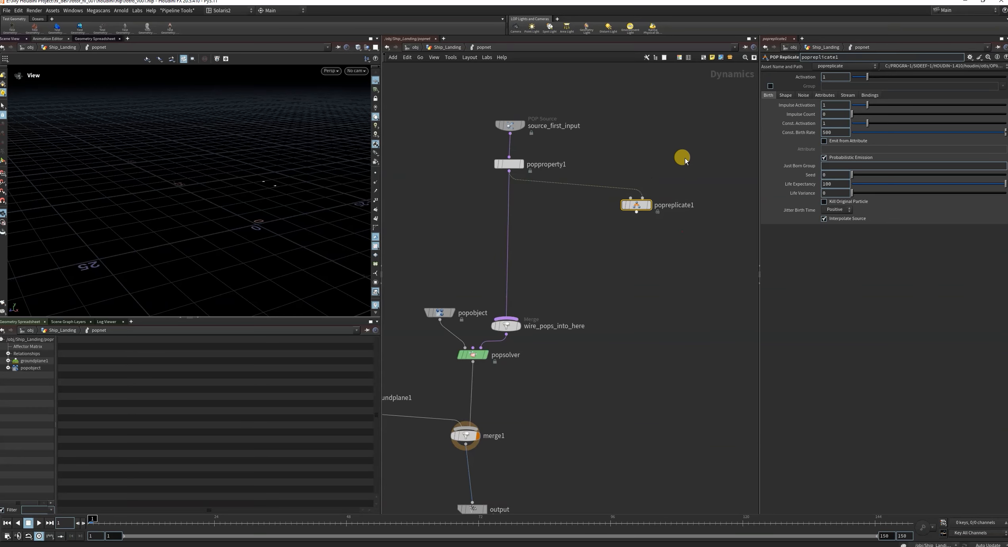
{"action": "left_click_drag", "start_coordinate": [684, 158], "coordinate": [608, 259]}
{"action": "left_click", "coordinate": [769, 85]}
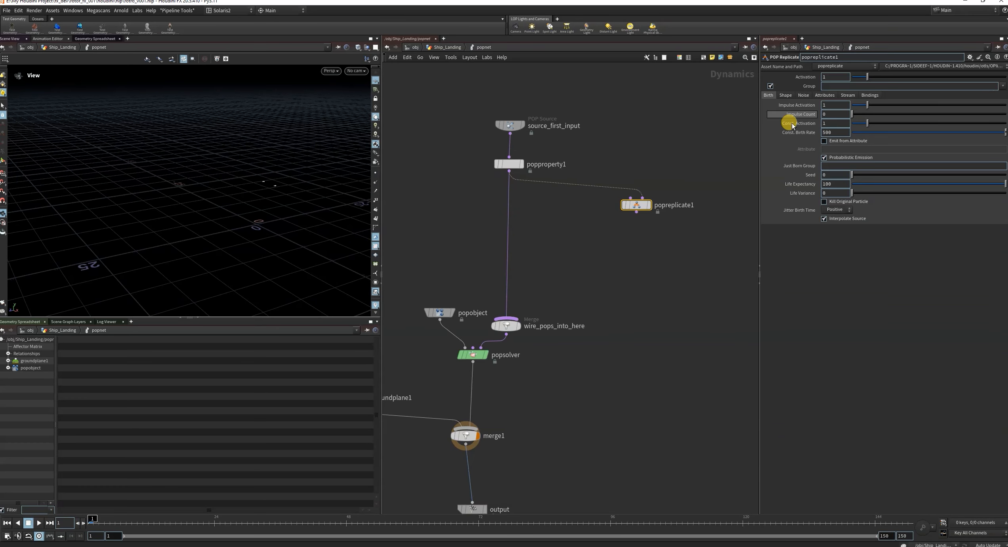
{"action": "left_click_drag", "start_coordinate": [515, 388], "coordinate": [458, 355]}
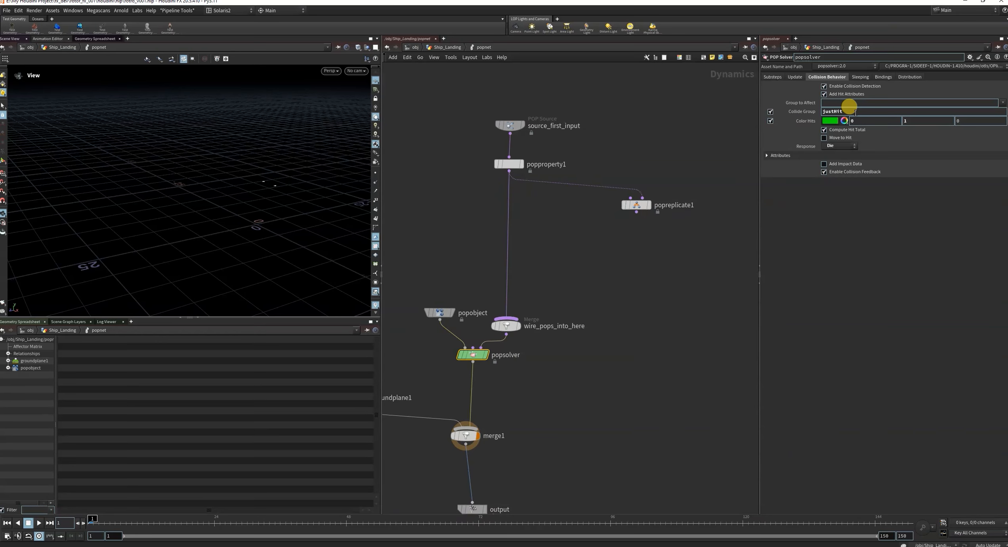
{"action": "left_click_drag", "start_coordinate": [855, 111], "coordinate": [653, 143]}
{"action": "key", "text": "ctrl+c"}
{"action": "left_click_drag", "start_coordinate": [688, 240], "coordinate": [581, 148]}
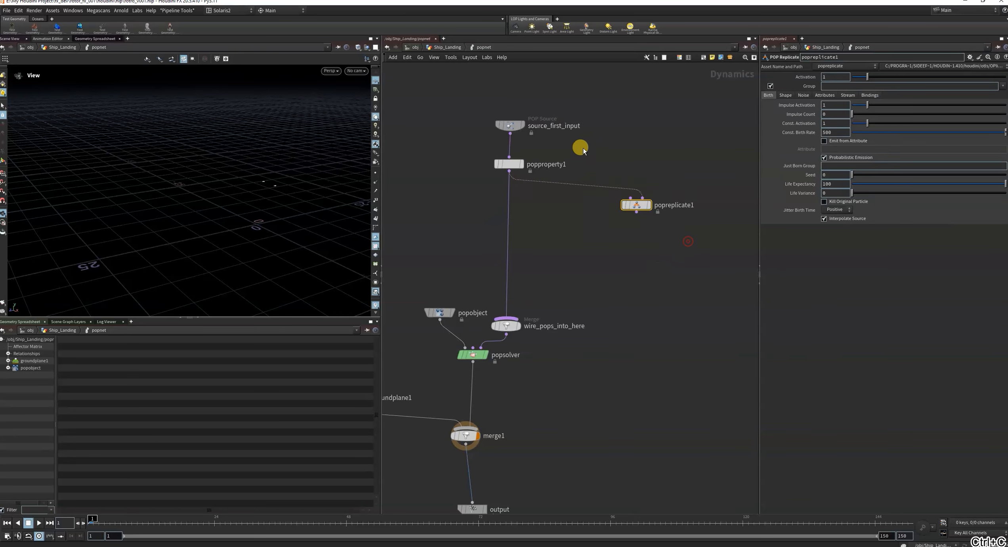
{"action": "key", "text": "ctrl+v"}
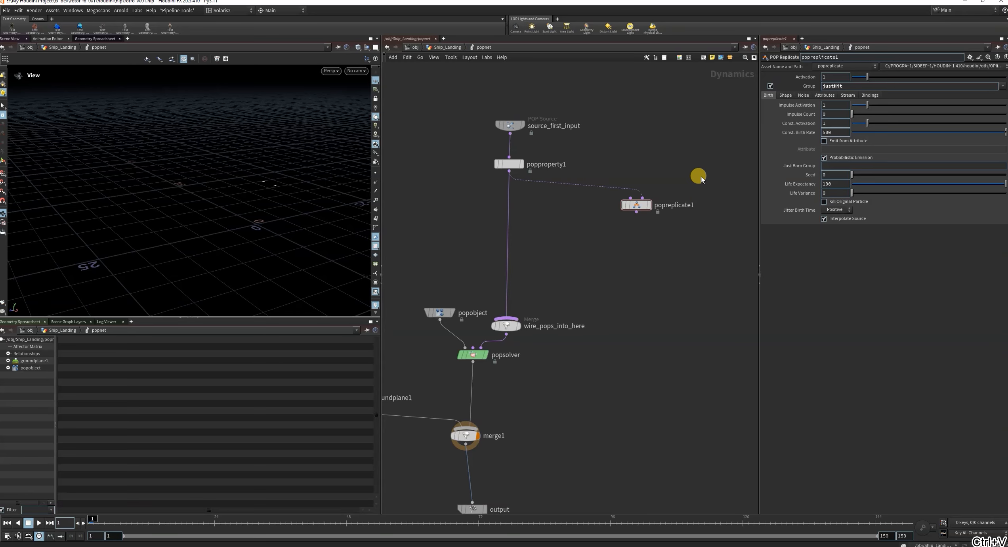
Set popreplicate1's Life Expectancy to 0.5, Life Variance to 0.2 and Jitter Birth Time to Negative.
{"action": "double_click", "coordinate": [832, 183]}
{"action": "double_click", "coordinate": [833, 192]}
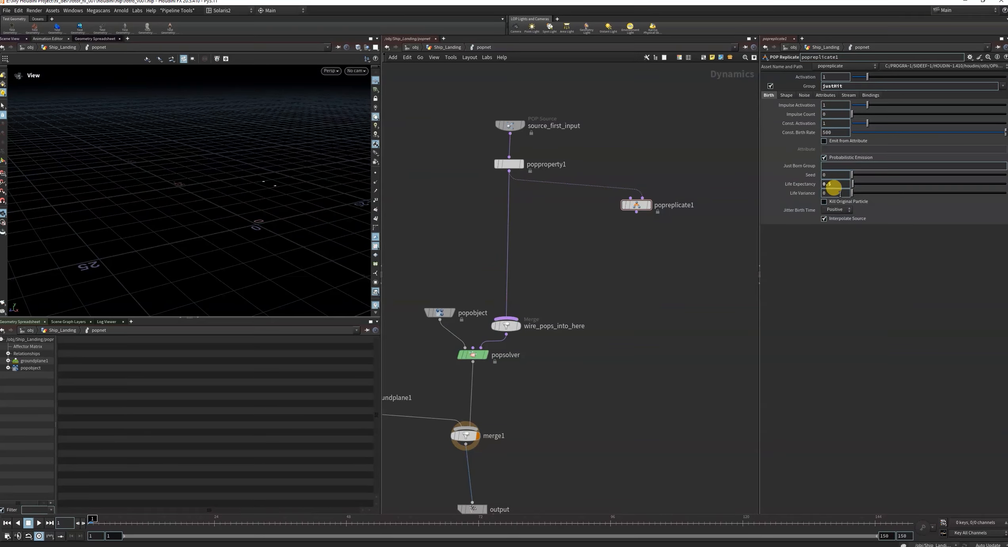
{"action": "type", "text": "0.2"}
{"action": "left_click", "coordinate": [656, 299]}
{"action": "left_click", "coordinate": [835, 209]}
{"action": "left_click", "coordinate": [835, 225]}
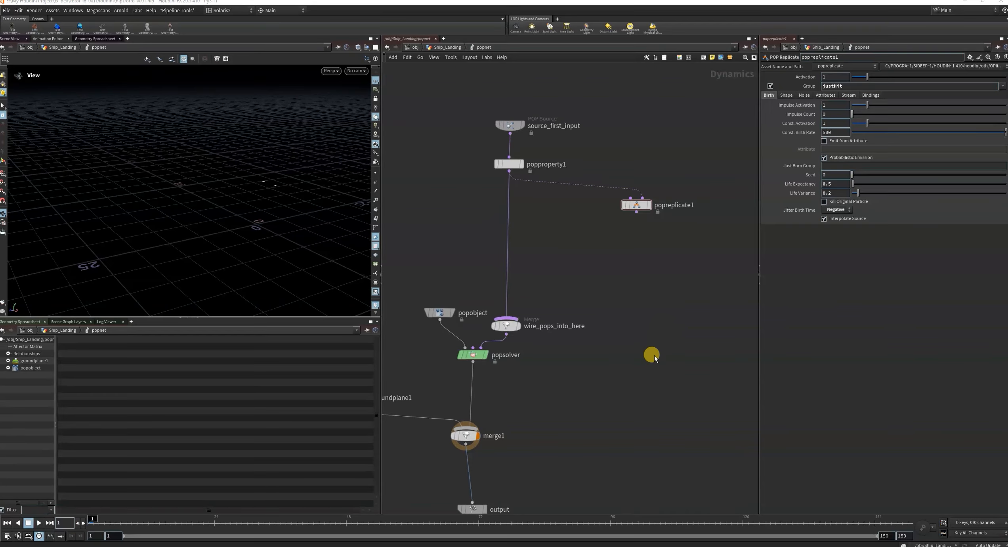
Set popreplicate1's Impulse Count to 10 and both Const. Activation and Const. Birth Rate to 0.
{"action": "left_click_drag", "start_coordinate": [686, 265], "coordinate": [597, 165]}
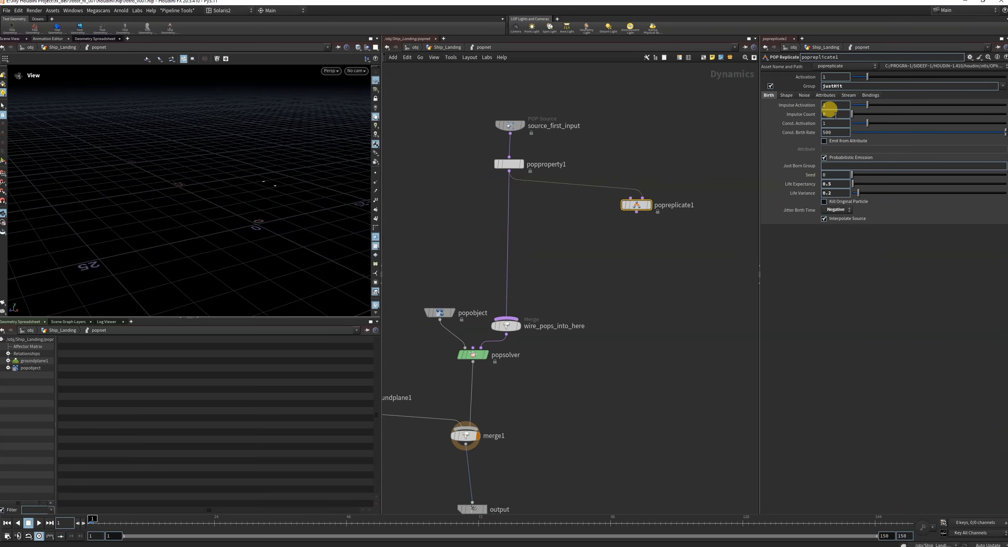
{"action": "double_click", "coordinate": [838, 115]}
{"action": "type", "text": "10"}
{"action": "left_click", "coordinate": [732, 210]}
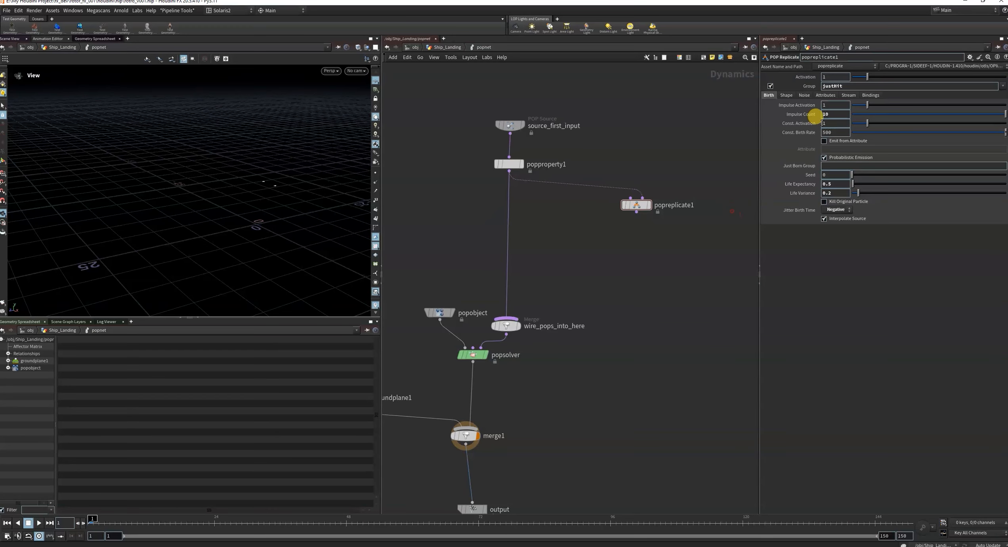
{"action": "type", "text": "0"}
{"action": "left_click", "coordinate": [641, 283]}
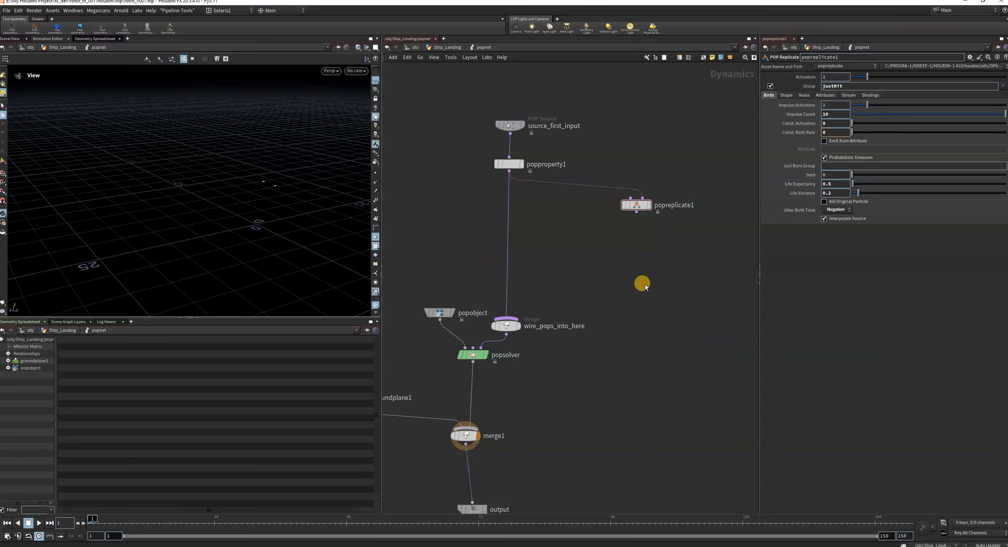
Set popreplicate1's Life Expectancy to 0.3 and Life Variance to 0.25.
{"action": "left_click", "coordinate": [841, 187]}
{"action": "type", "text": "0.3"}
{"action": "left_click", "coordinate": [672, 313]}
{"action": "left_click", "coordinate": [645, 272]}
Set popreplicate1's Initial Velocity to Add to inherited velocity, with a Variance of 25, 0, 25.
{"action": "left_click", "coordinate": [786, 95]}
{"action": "left_click", "coordinate": [826, 96]}
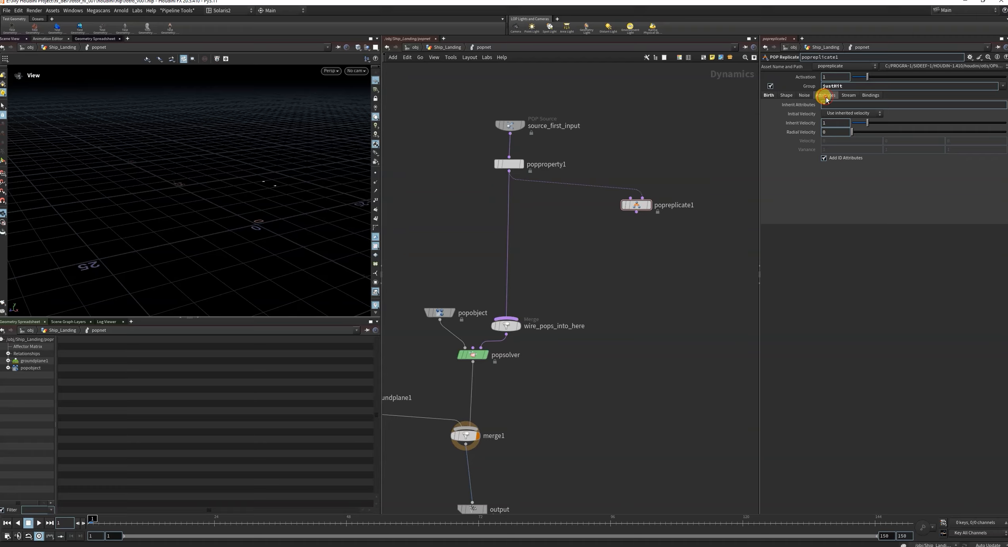
{"action": "left_click", "coordinate": [855, 114]}
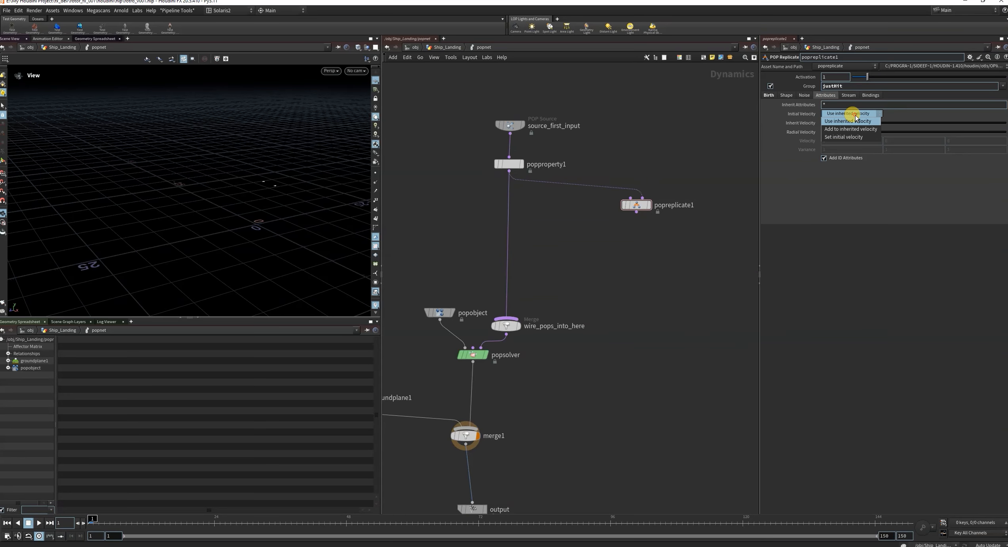
{"action": "left_click", "coordinate": [852, 131]}
{"action": "left_click", "coordinate": [841, 150]}
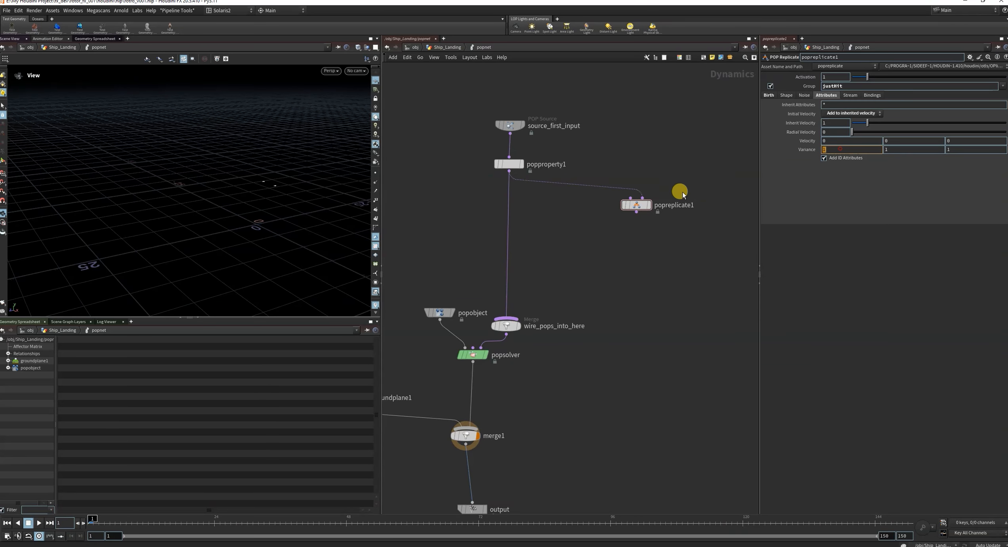
{"action": "type", "text": "2525"}
Wire popreplicate1's output into the wire_pops_into_here merge.
{"action": "scroll", "coordinate": [592, 324], "scroll_direction": "down", "scroll_amount": 2}
{"action": "scroll", "coordinate": [592, 325], "scroll_direction": "down", "scroll_amount": 1}
{"action": "scroll", "coordinate": [565, 293], "scroll_direction": "up", "scroll_amount": 2}
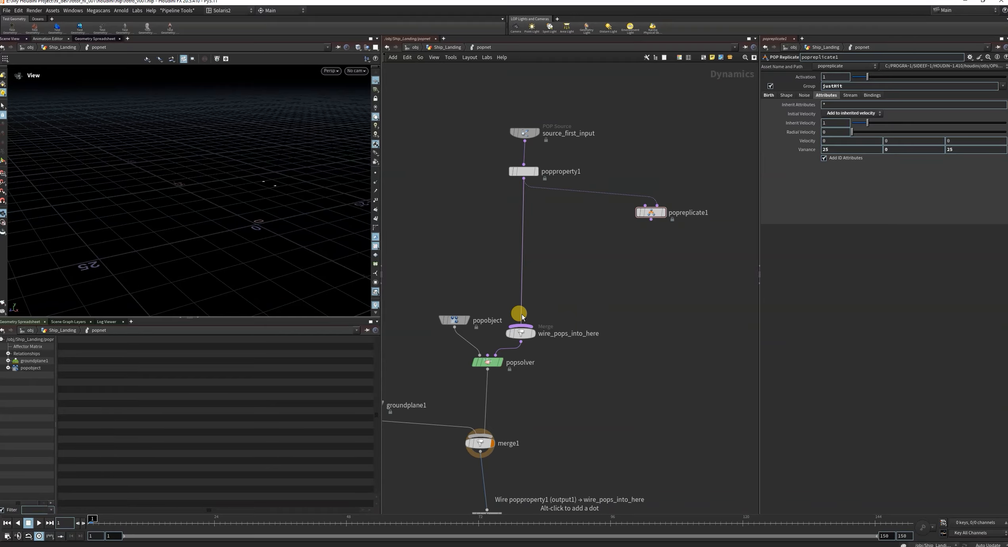
{"action": "left_click_drag", "start_coordinate": [651, 218], "coordinate": [522, 327]}
{"action": "scroll", "coordinate": [615, 310], "scroll_direction": "down", "scroll_amount": 3}
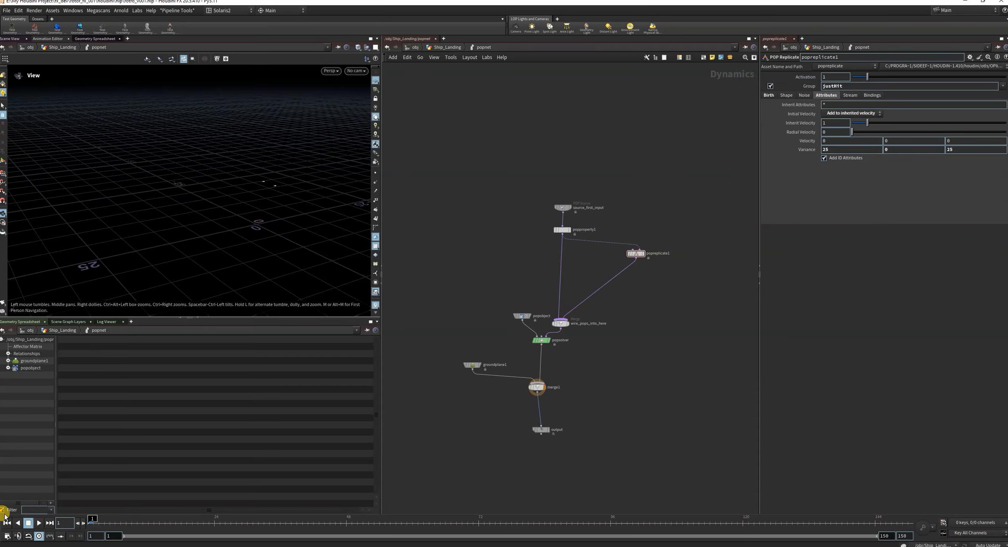
Play the simulation to frame 42 and examine how the replicated particles spread over the ground.
{"action": "left_click", "coordinate": [39, 524]}
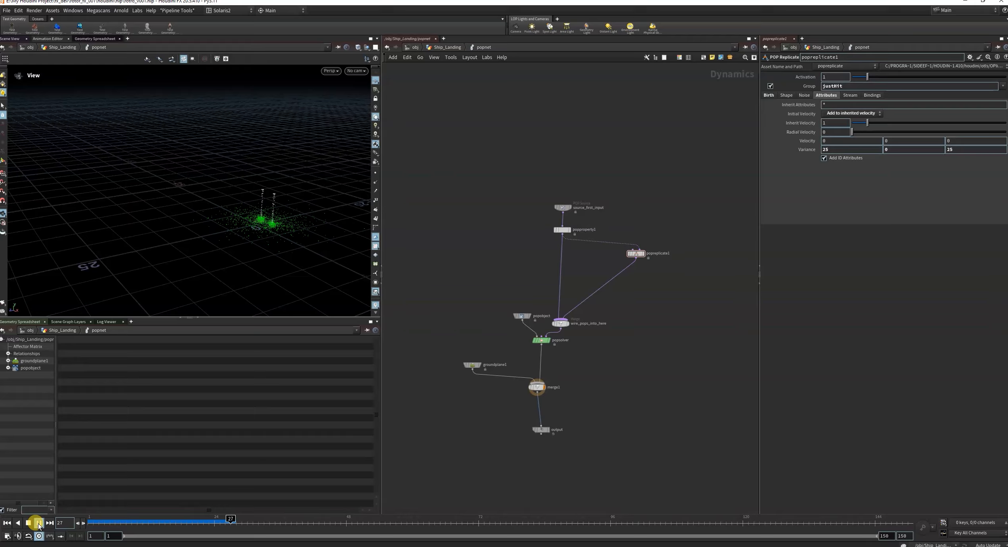
{"action": "left_click_drag", "start_coordinate": [201, 220], "coordinate": [239, 211]}
{"action": "right_click_drag", "start_coordinate": [238, 212], "coordinate": [401, 140]}
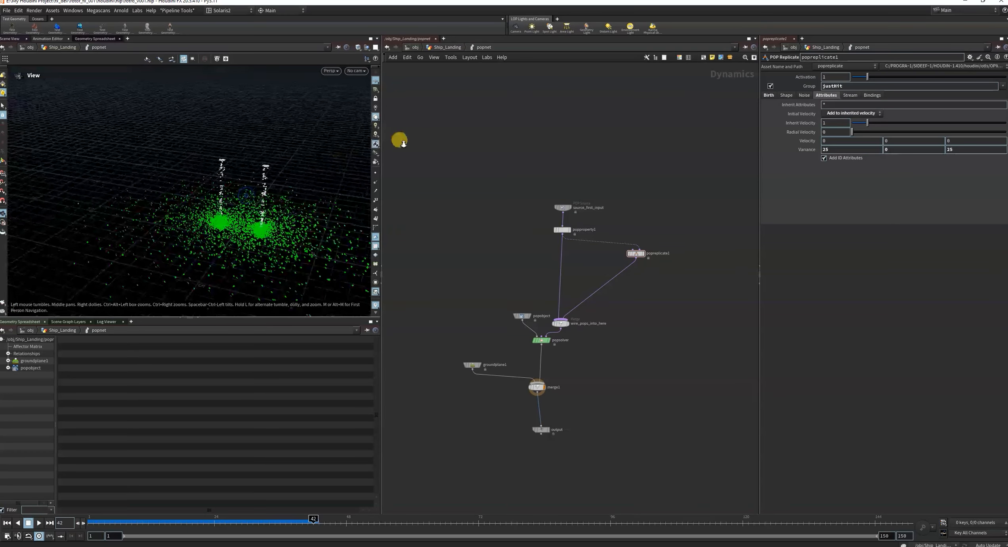
{"action": "left_click_drag", "start_coordinate": [216, 228], "coordinate": [237, 246]}
{"action": "scroll", "coordinate": [558, 291], "scroll_direction": "up", "scroll_amount": 3}
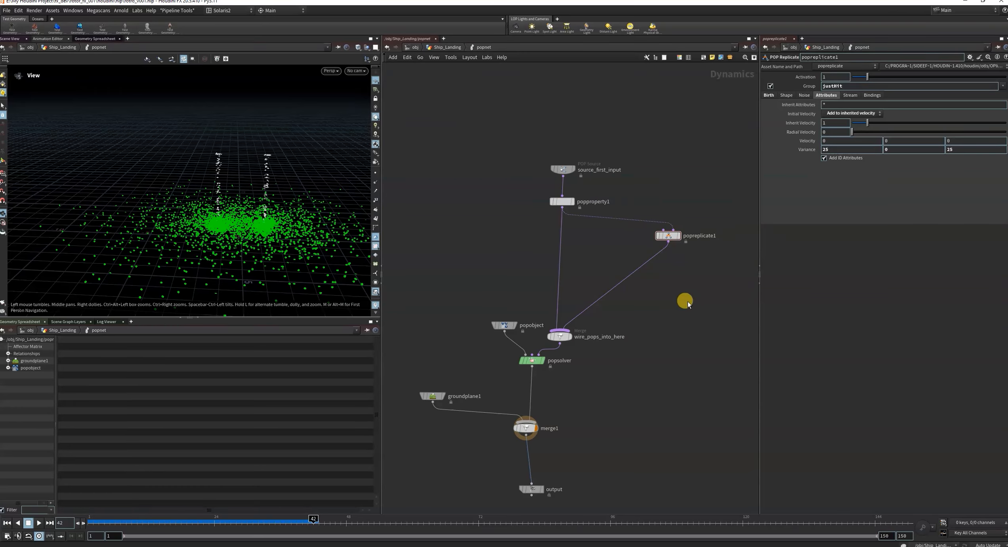
Review popreplicate1's Noise, Birth, Shape and Attributes settings and return the simulation to frame 1.
{"action": "left_click_drag", "start_coordinate": [689, 306], "coordinate": [637, 176]}
{"action": "middle_click_drag", "start_coordinate": [684, 177], "coordinate": [653, 220]}
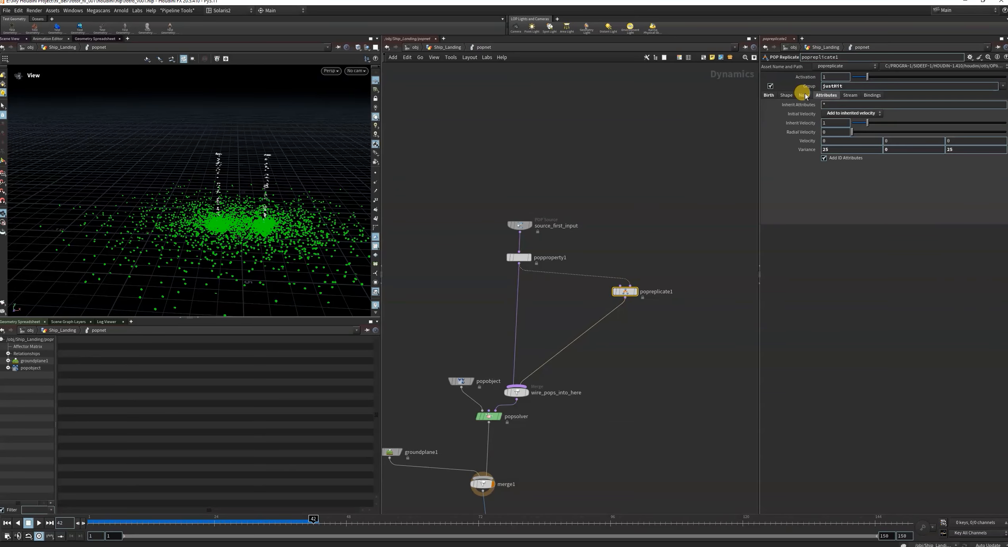
{"action": "left_click", "coordinate": [804, 96]}
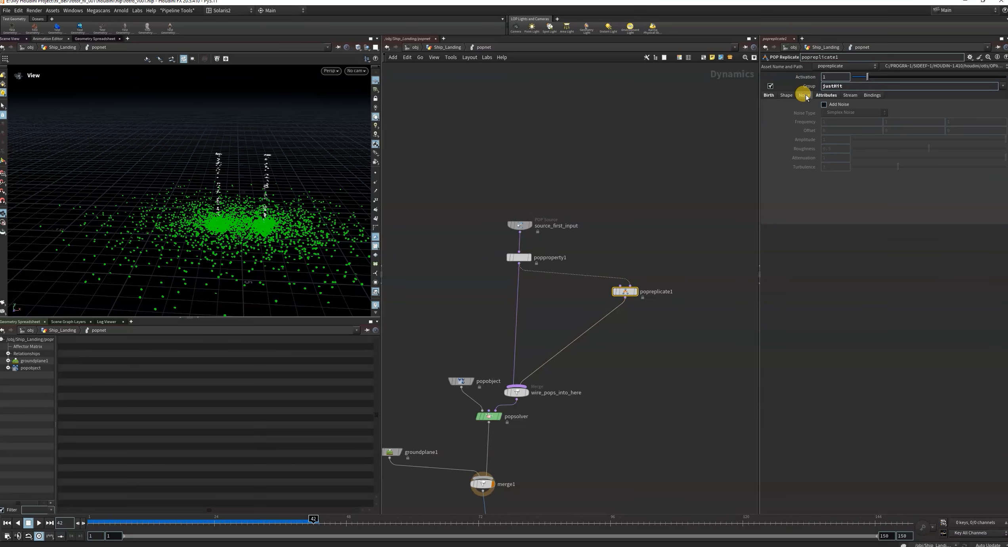
{"action": "left_click", "coordinate": [768, 96]}
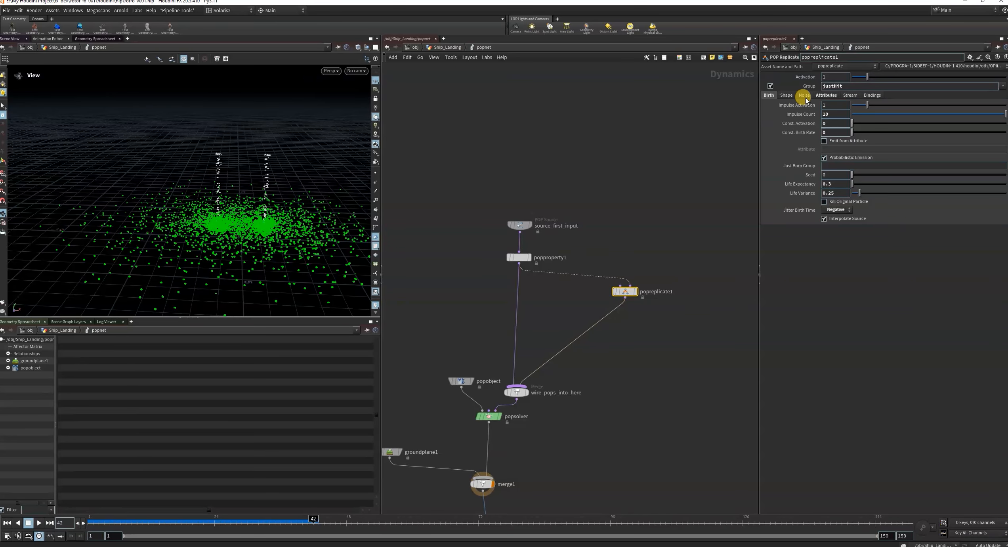
{"action": "left_click_drag", "start_coordinate": [268, 201], "coordinate": [198, 220]}
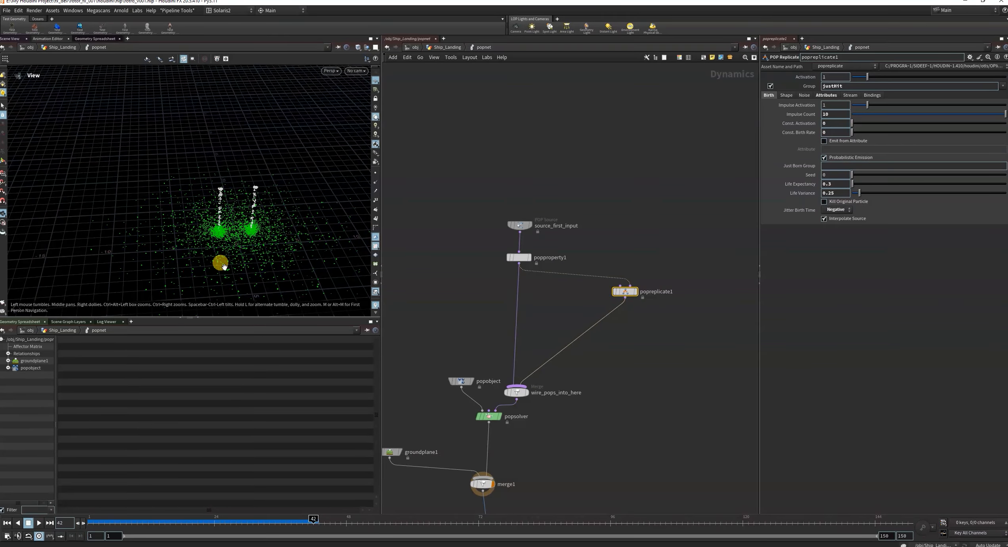
{"action": "key", "text": "ctrl+Up"}
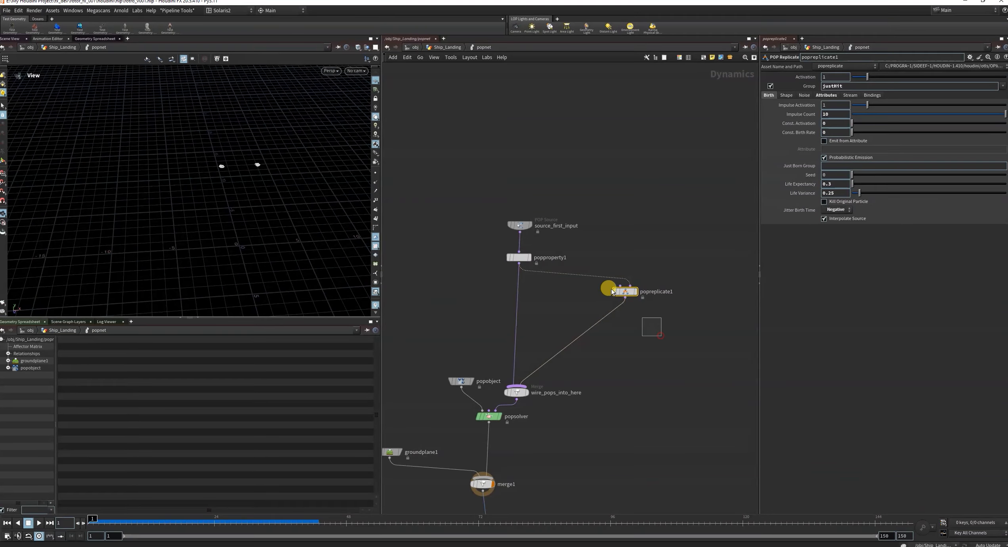
{"action": "left_click", "coordinate": [789, 94]}
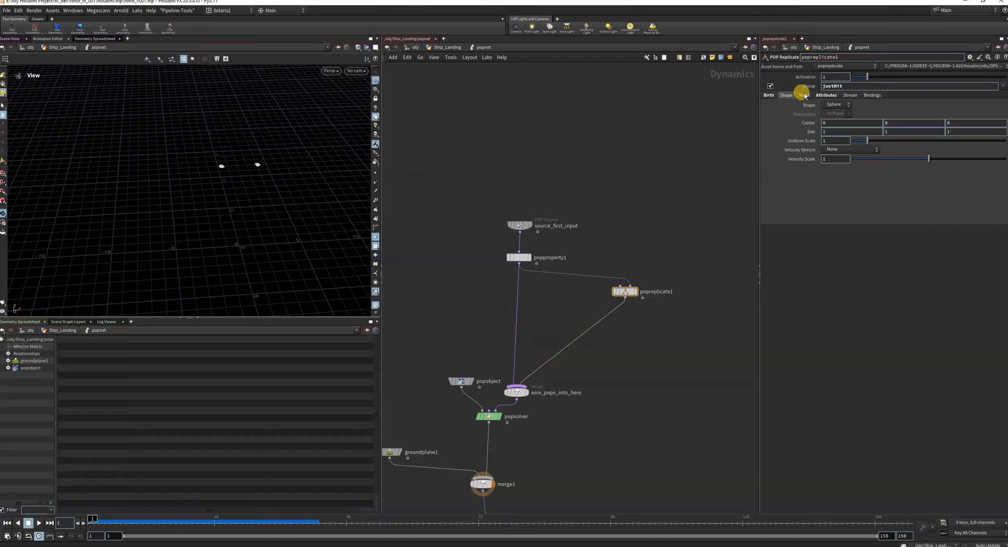
{"action": "left_click", "coordinate": [804, 95]}
{"action": "left_click", "coordinate": [825, 95]}
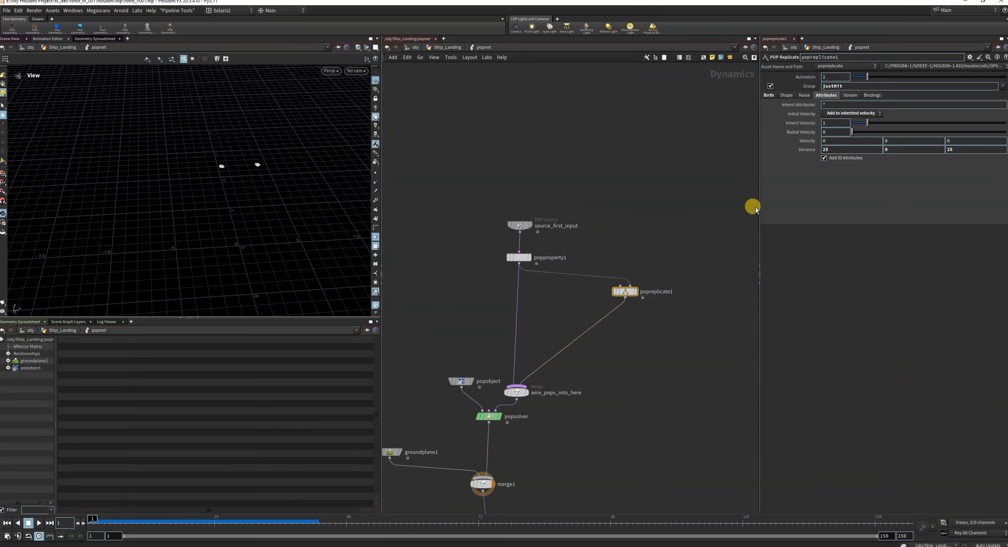
Insert a POP Properties node between popreplicate1 and wire_pops_into_here, then enable its Bounce at 0.
{"action": "key", "text": "Tab"}
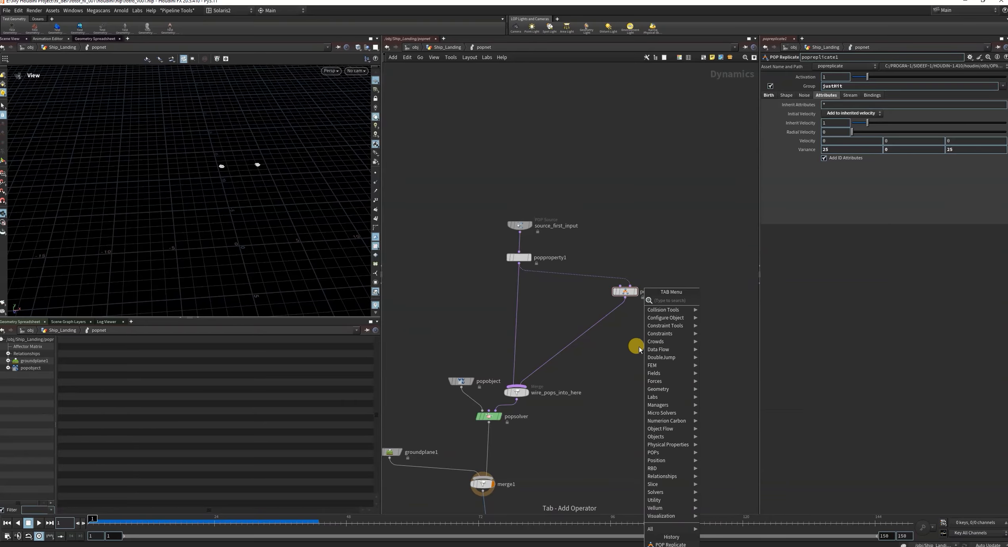
{"action": "type", "text": "pop[p"}
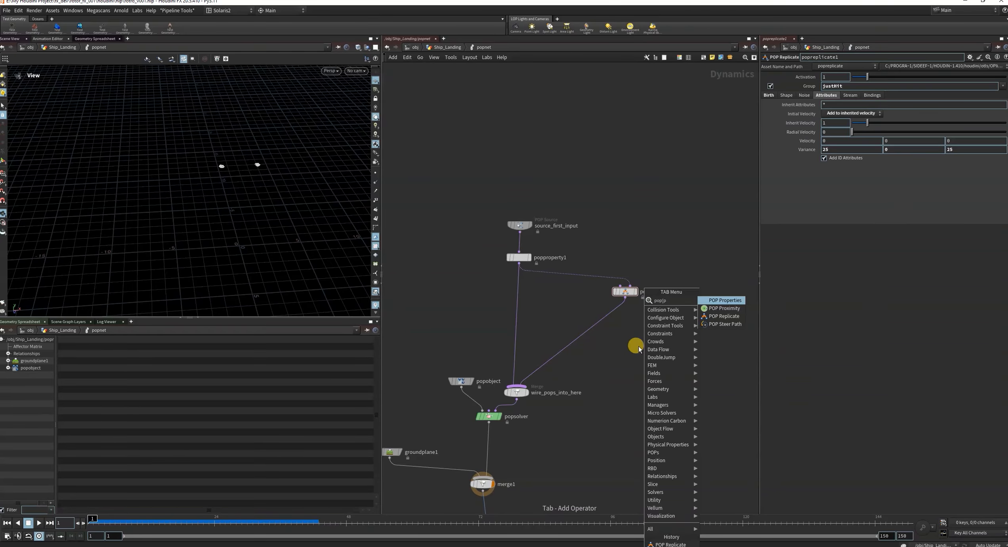
{"action": "left_click", "coordinate": [736, 298]}
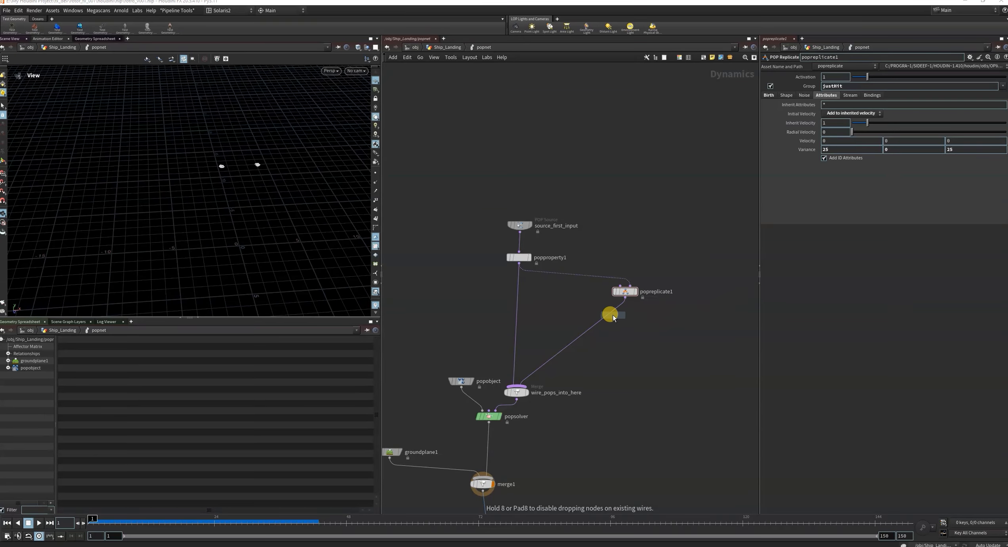
{"action": "left_click", "coordinate": [610, 315]}
{"action": "left_click_drag", "start_coordinate": [611, 315], "coordinate": [637, 302]}
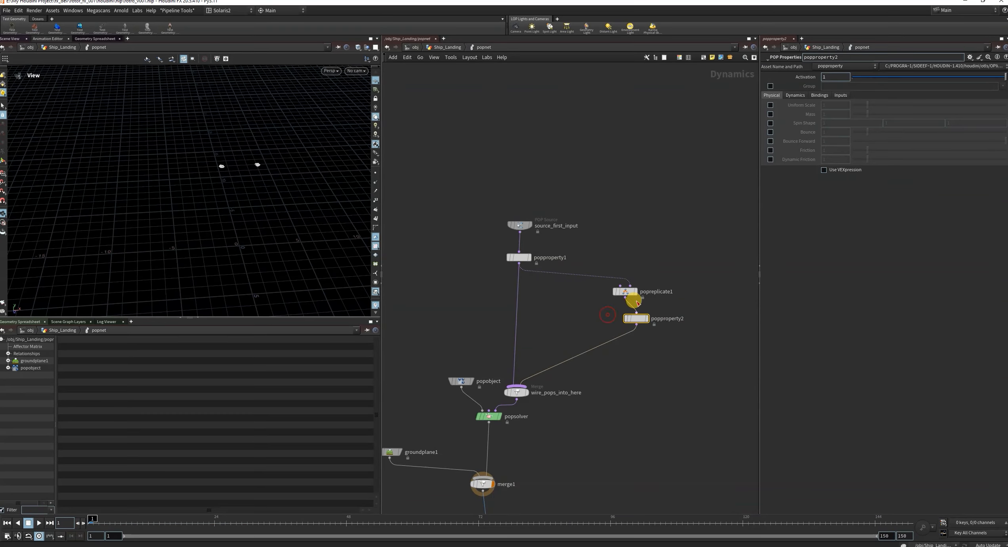
{"action": "left_click", "coordinate": [770, 131]}
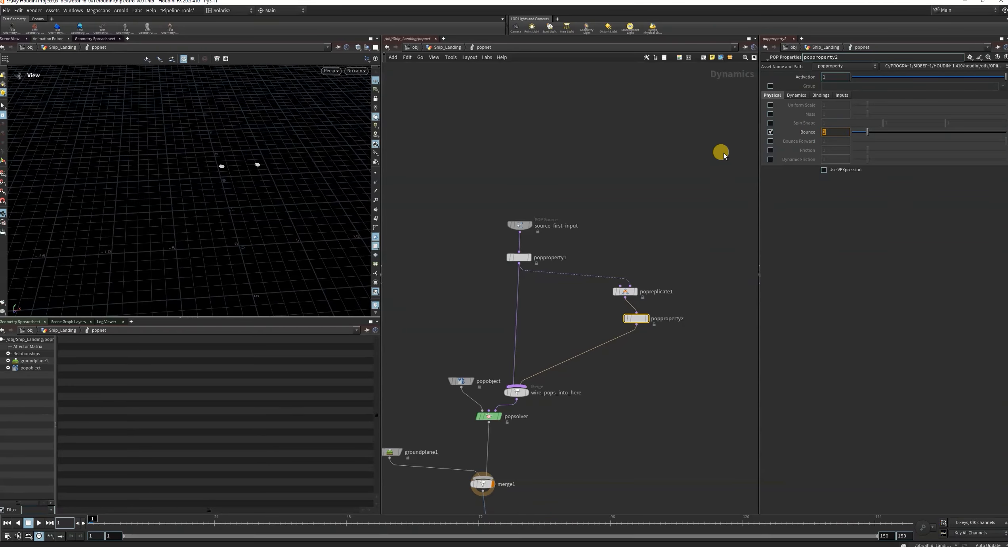
{"action": "left_click_drag", "start_coordinate": [646, 321], "coordinate": [631, 321]}
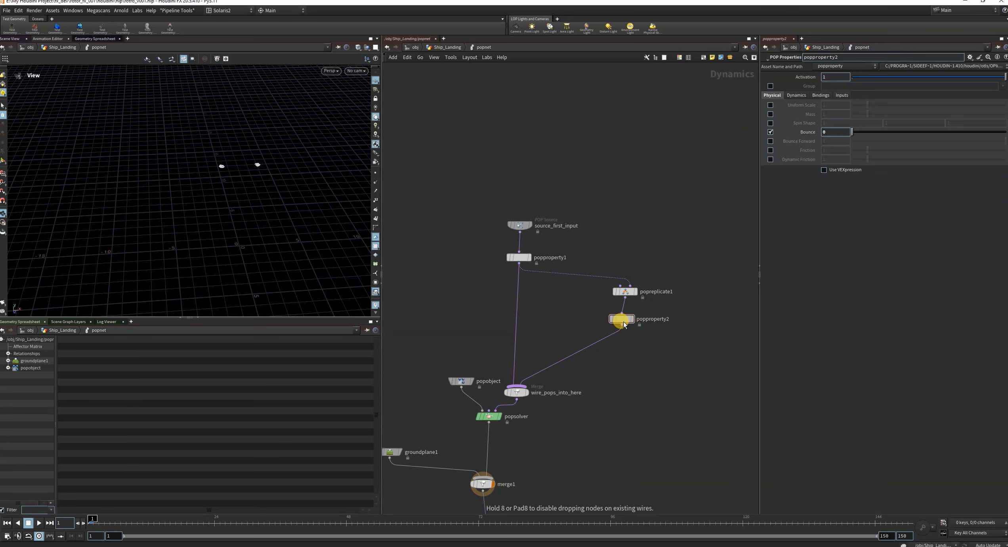
Insert a POP Collision Behavior node between popproperty2 and wire_pops_into_here and set its Response to Slide.
{"action": "left_click", "coordinate": [628, 360]}
{"action": "key", "text": "Tab"}
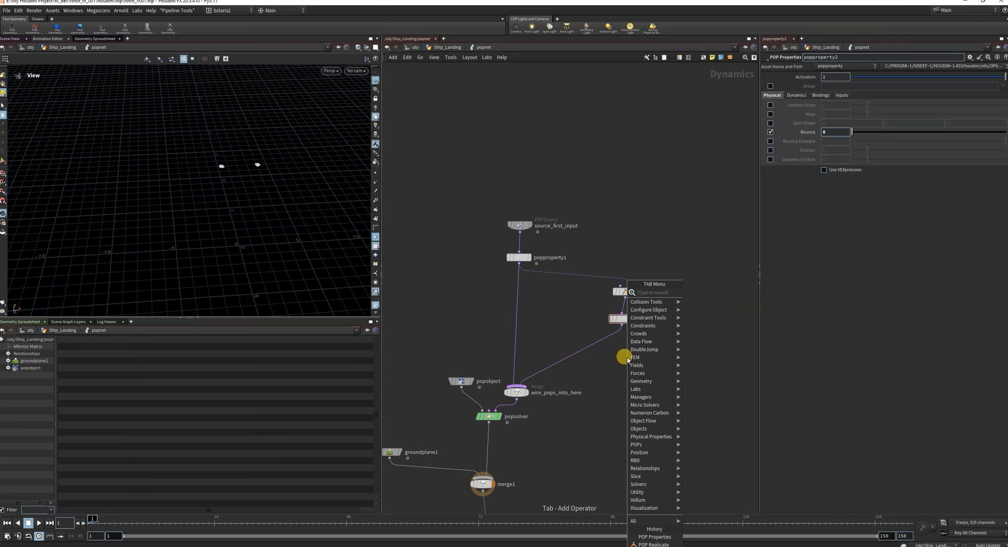
{"action": "type", "text": "pop"}
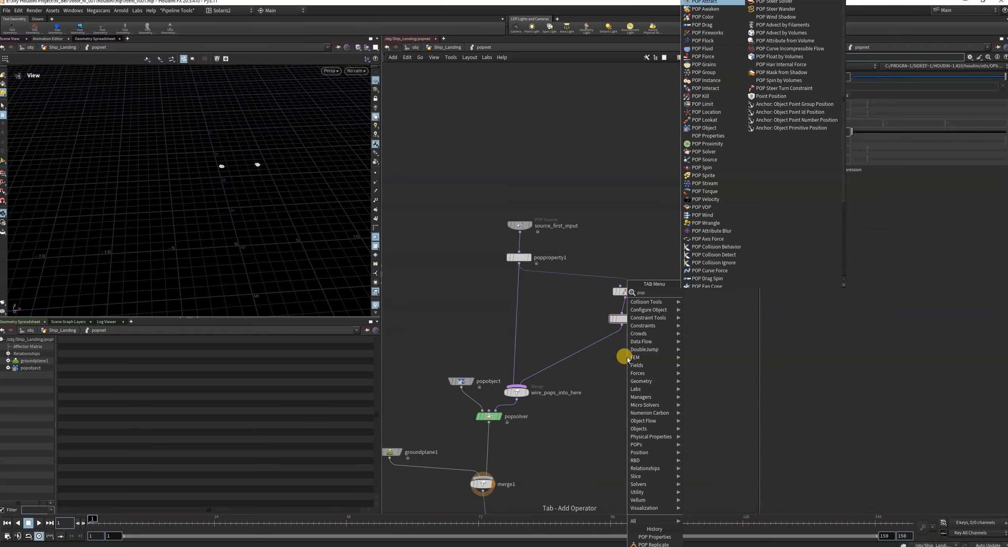
{"action": "type", "text": "c"}
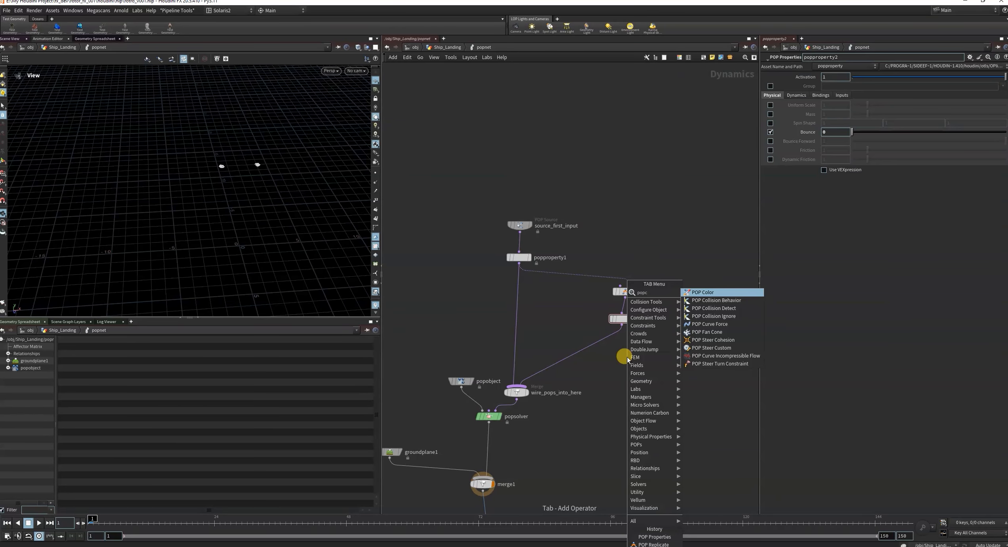
{"action": "left_click", "coordinate": [717, 300]}
{"action": "left_click", "coordinate": [677, 378]}
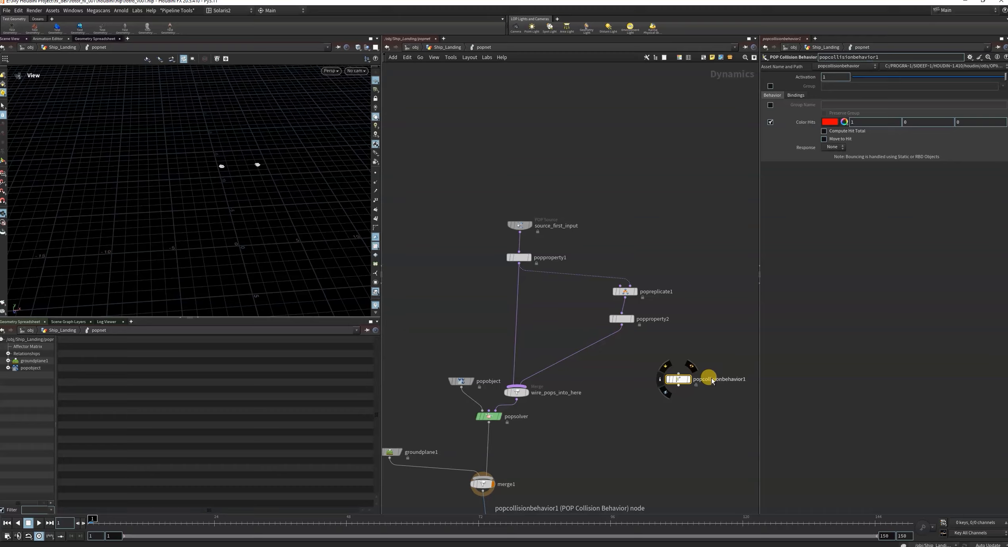
{"action": "left_click_drag", "start_coordinate": [683, 381], "coordinate": [628, 344]}
{"action": "left_click", "coordinate": [836, 147]}
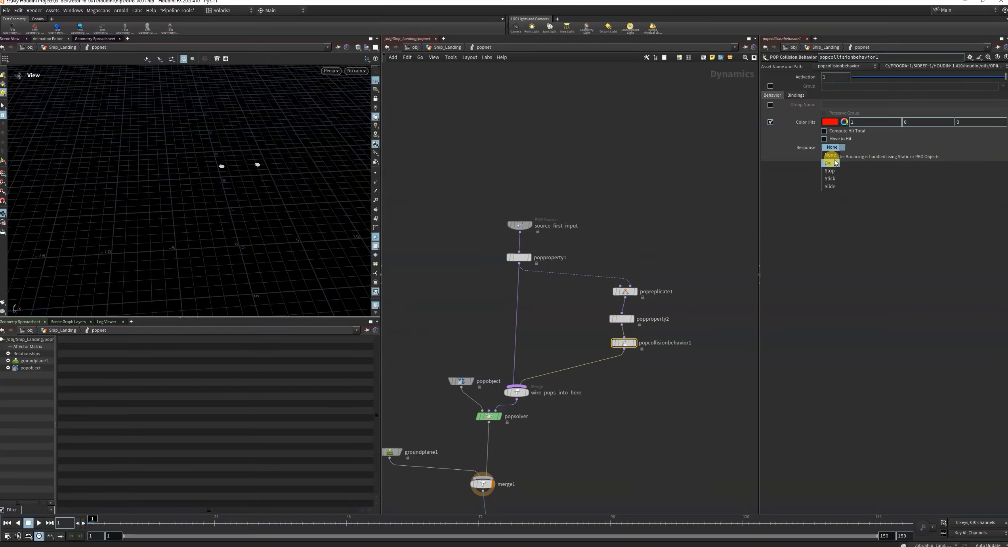
{"action": "left_click", "coordinate": [830, 186]}
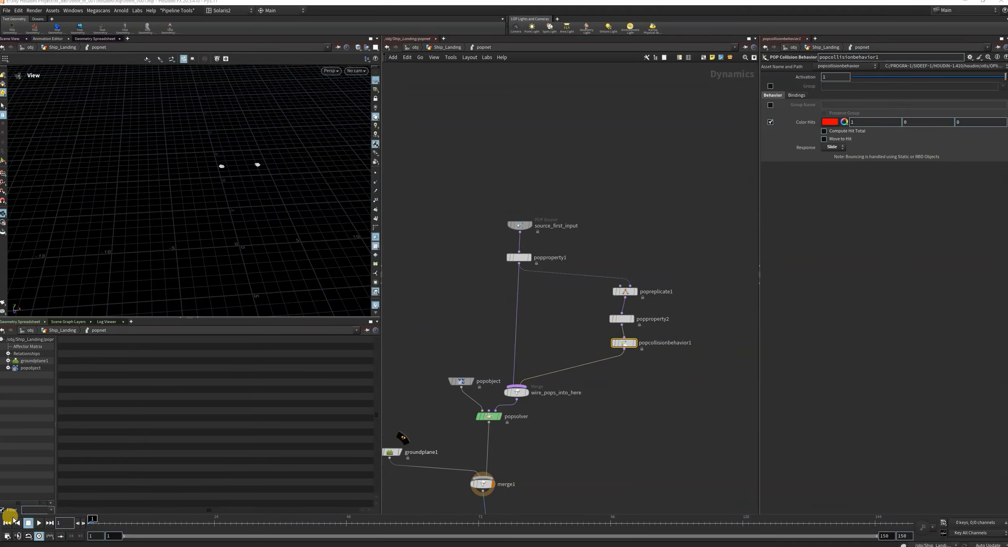
Play the simulation to frame 38 and examine how the sliding particles spread over the ground.
{"action": "left_click", "coordinate": [38, 522]}
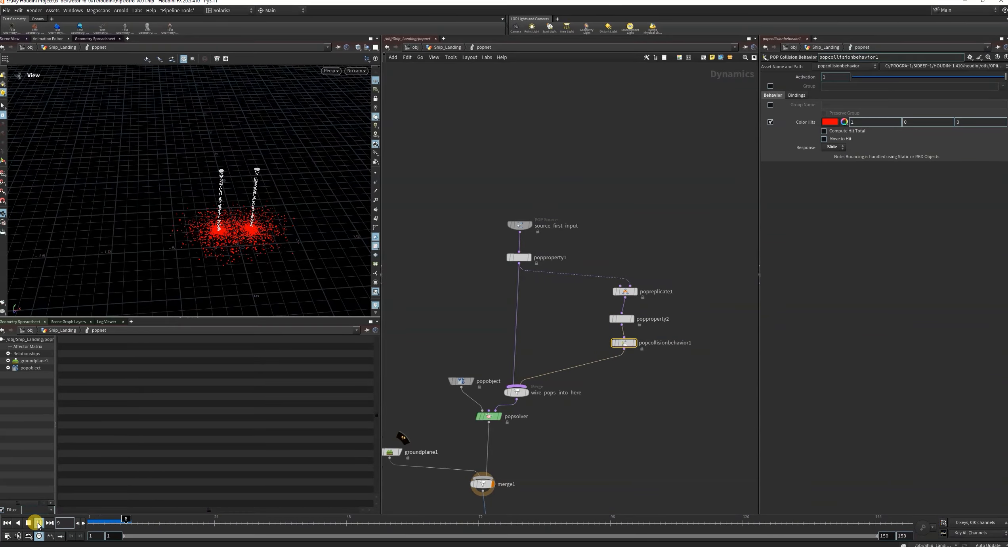
{"action": "left_click_drag", "start_coordinate": [326, 270], "coordinate": [272, 255]}
{"action": "scroll", "coordinate": [670, 372], "scroll_direction": "down", "scroll_amount": 5}
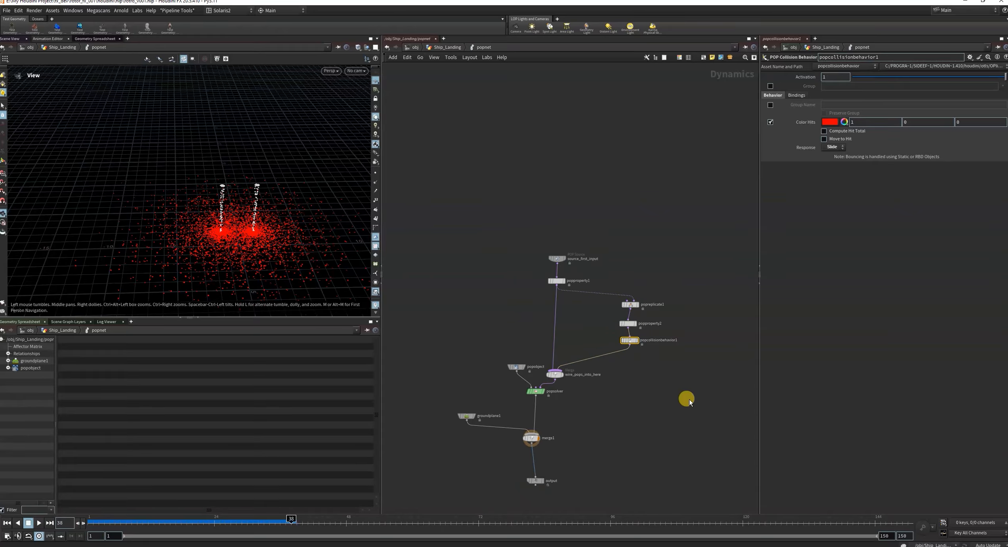
{"action": "scroll", "coordinate": [648, 369], "scroll_direction": "up", "scroll_amount": 3}
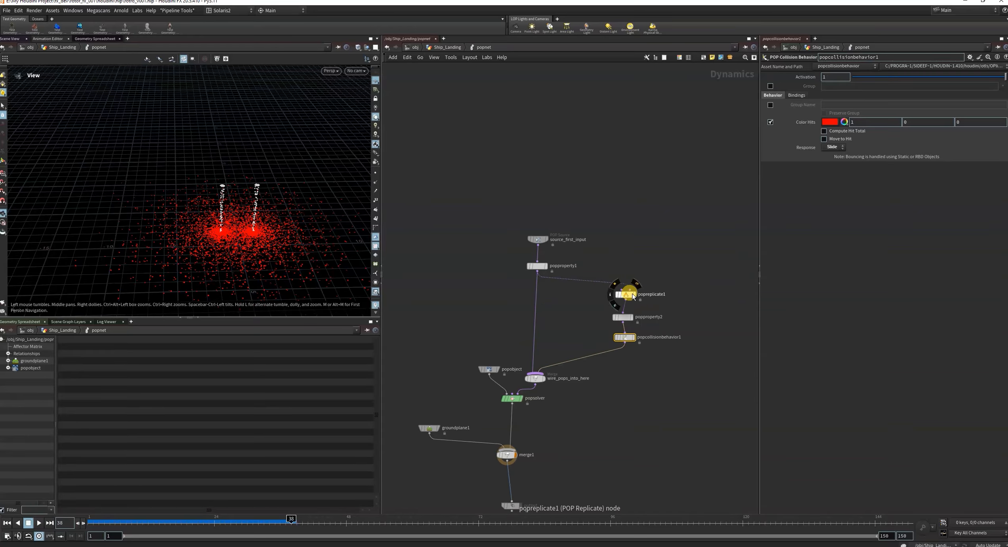
Insert a POP Drag node between popcollisionbehavior1 and wire_pops_into_here.
{"action": "left_click", "coordinate": [622, 317]}
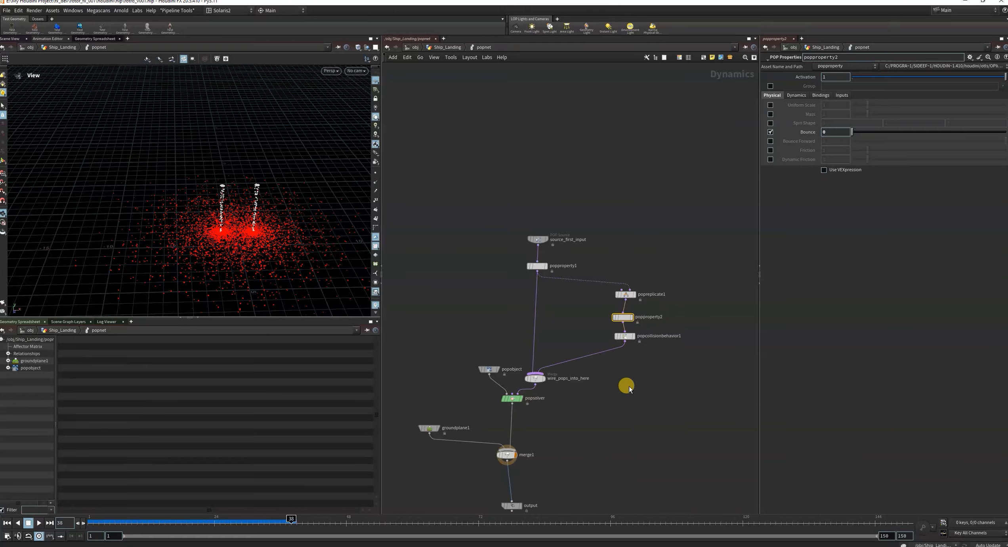
{"action": "key", "text": "Tab"}
{"action": "type", "text": "pop"}
{"action": "left_click", "coordinate": [594, 399]}
{"action": "key", "text": "Tab"}
{"action": "type", "text": "popd"}
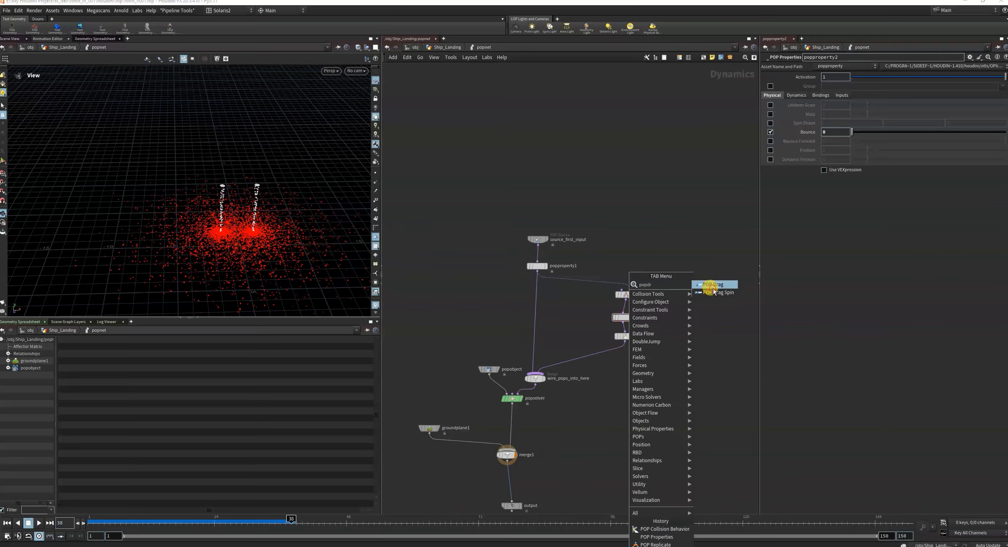
{"action": "left_click", "coordinate": [712, 286]}
{"action": "left_click_drag", "start_coordinate": [717, 283], "coordinate": [631, 352]}
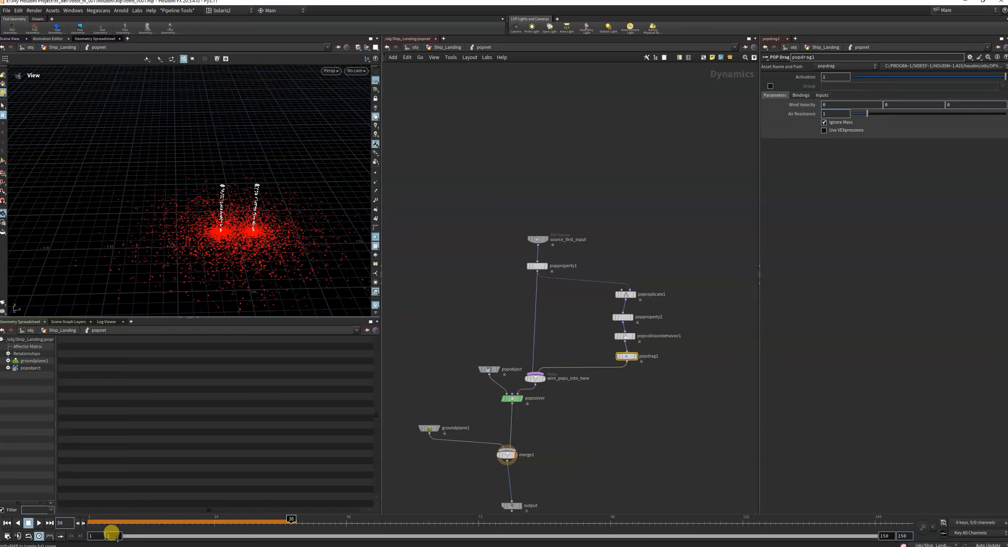
Replay the simulation from frame 1, go back to frame 25 and examine the dragged particles up close.
{"action": "left_click", "coordinate": [6, 523]}
{"action": "left_click", "coordinate": [38, 523]}
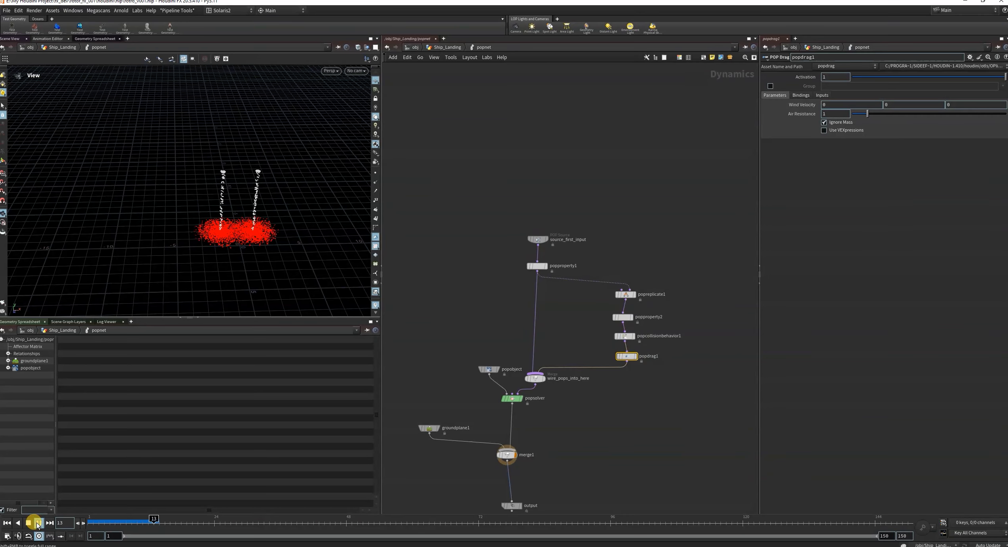
{"action": "left_click_drag", "start_coordinate": [214, 259], "coordinate": [125, 433]}
{"action": "scroll", "coordinate": [248, 221], "scroll_direction": "up", "scroll_amount": 5}
{"action": "left_click", "coordinate": [39, 522]}
{"action": "left_click_drag", "start_coordinate": [515, 519], "coordinate": [219, 519]}
{"action": "scroll", "coordinate": [193, 196], "scroll_direction": "up", "scroll_amount": 6}
{"action": "left_click_drag", "start_coordinate": [202, 203], "coordinate": [242, 206]}
{"action": "scroll", "coordinate": [244, 207], "scroll_direction": "down", "scroll_amount": 5}
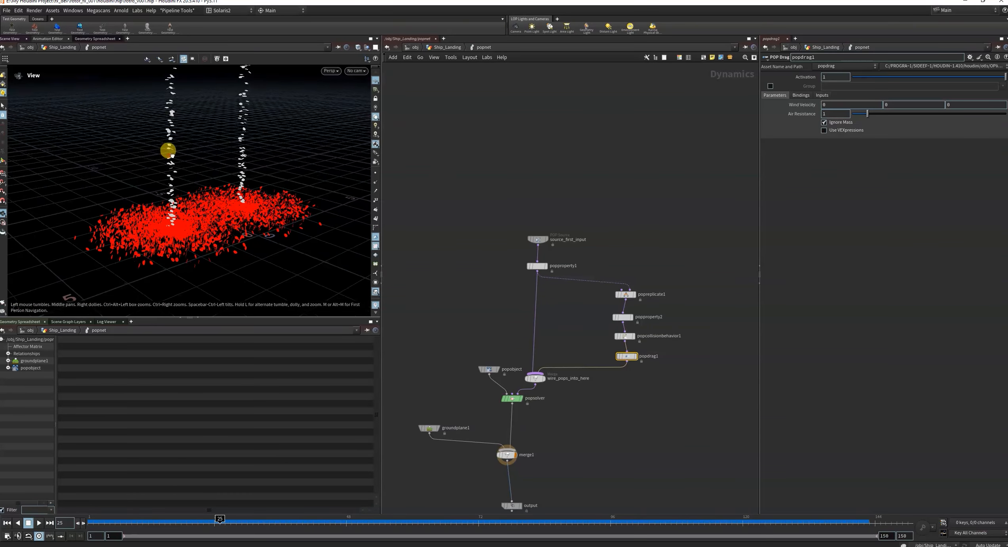
{"action": "left_click_drag", "start_coordinate": [167, 151], "coordinate": [213, 218]}
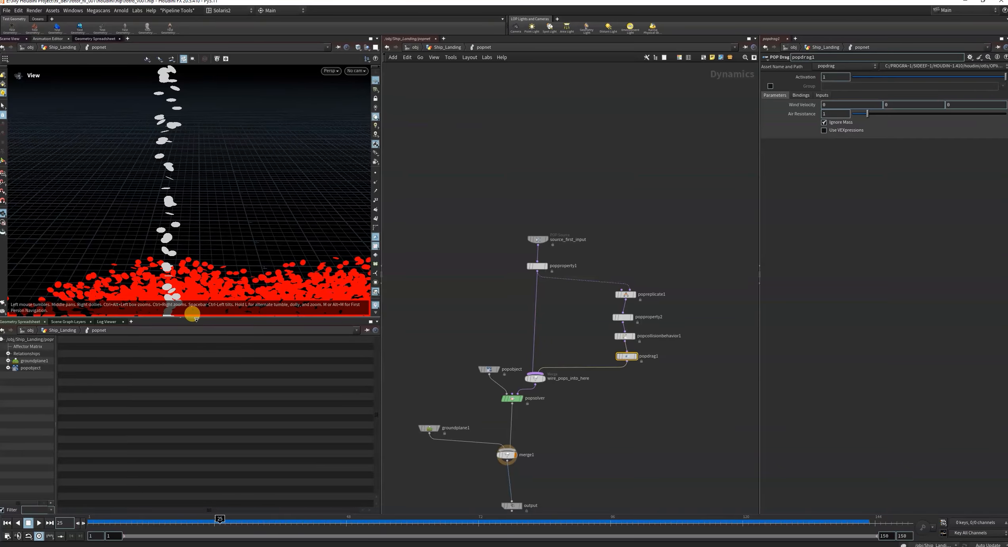
Extend the scene view over the lower pane and reduce the viewport's particle point size to 2.31 pixels.
{"action": "left_click", "coordinate": [192, 315]}
{"action": "key", "text": "d"}
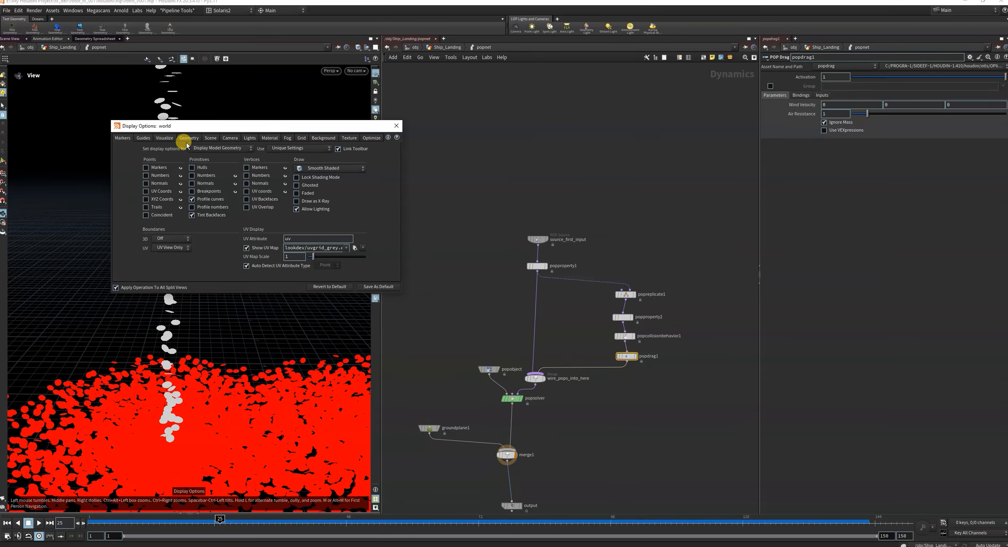
{"action": "left_click", "coordinate": [186, 139]}
{"action": "left_click", "coordinate": [174, 229]}
{"action": "left_click", "coordinate": [174, 229]}
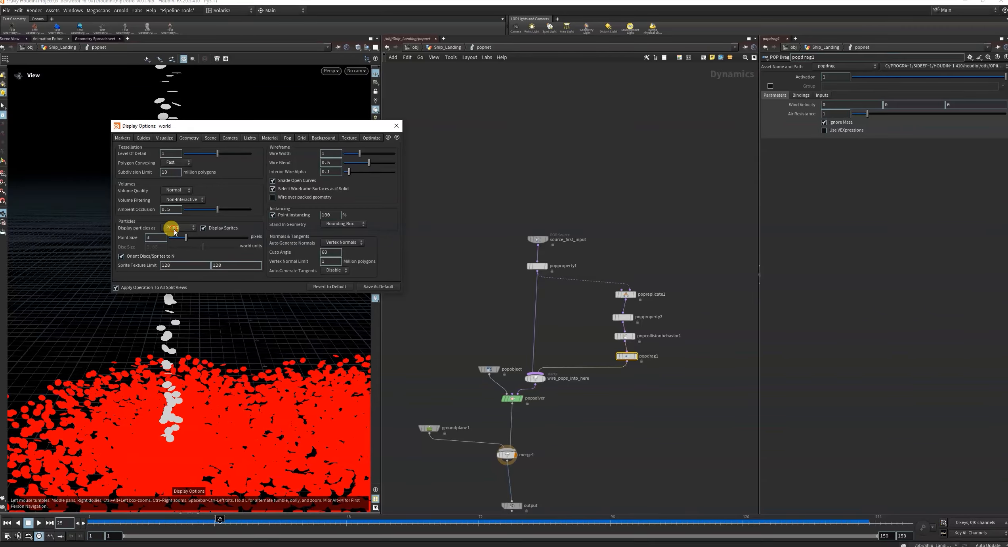
{"action": "left_click_drag", "start_coordinate": [185, 239], "coordinate": [181, 240]}
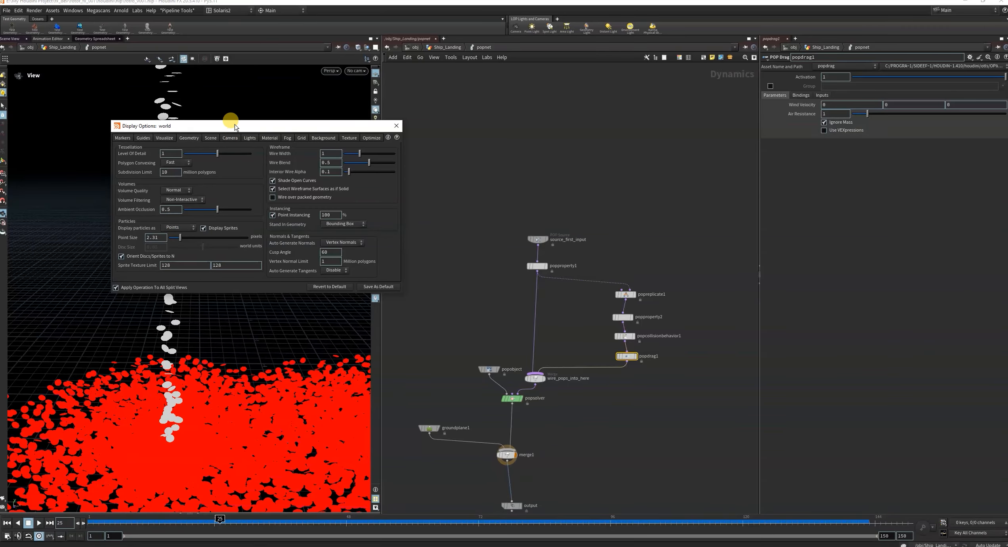
{"action": "left_click", "coordinate": [397, 123]}
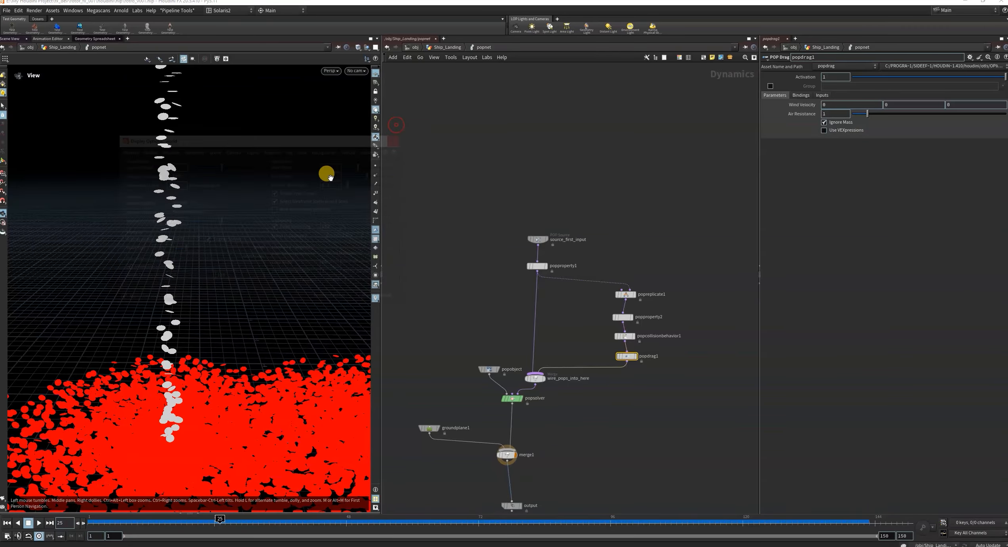
Close the existing Scene View and open a new Scene View in the same pane.
{"action": "left_click", "coordinate": [26, 39]}
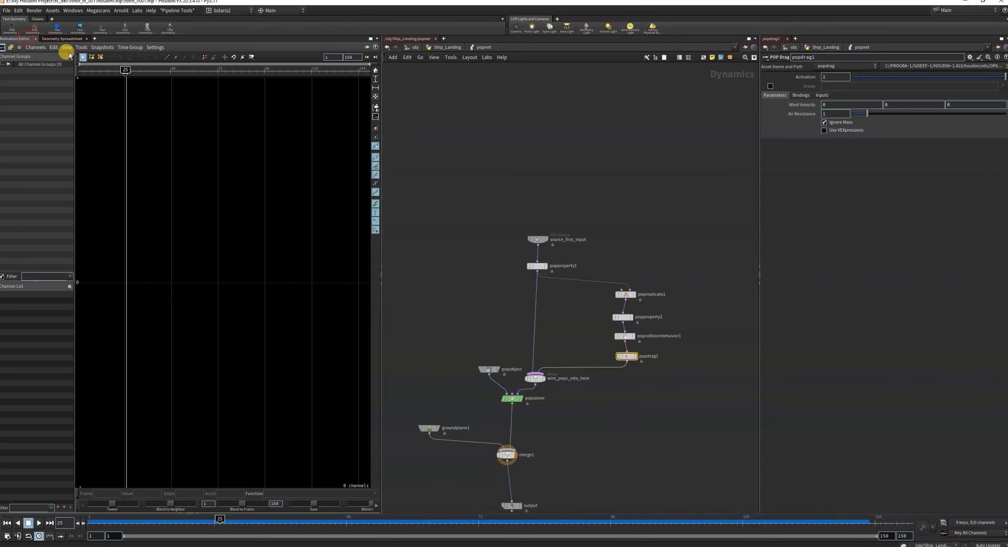
{"action": "left_click", "coordinate": [94, 38]}
{"action": "mouse_move", "coordinate": [119, 53]}
{"action": "mouse_move", "coordinate": [168, 151]}
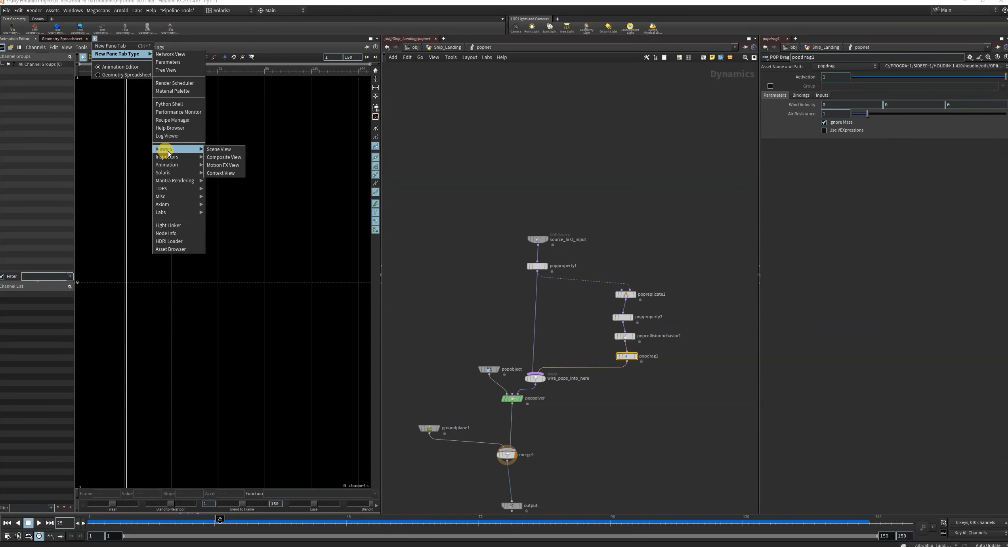
{"action": "left_click", "coordinate": [216, 149]}
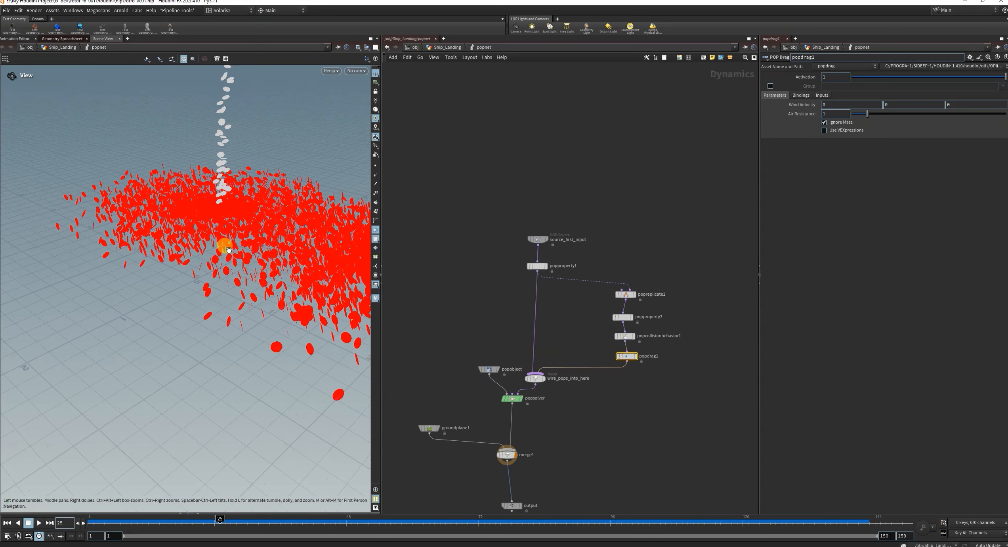
Try displaying the viewport particles as Pixels, return to frame 1 and restore the particle display to Points.
{"action": "key", "text": "d"}
{"action": "left_click", "coordinate": [141, 181]}
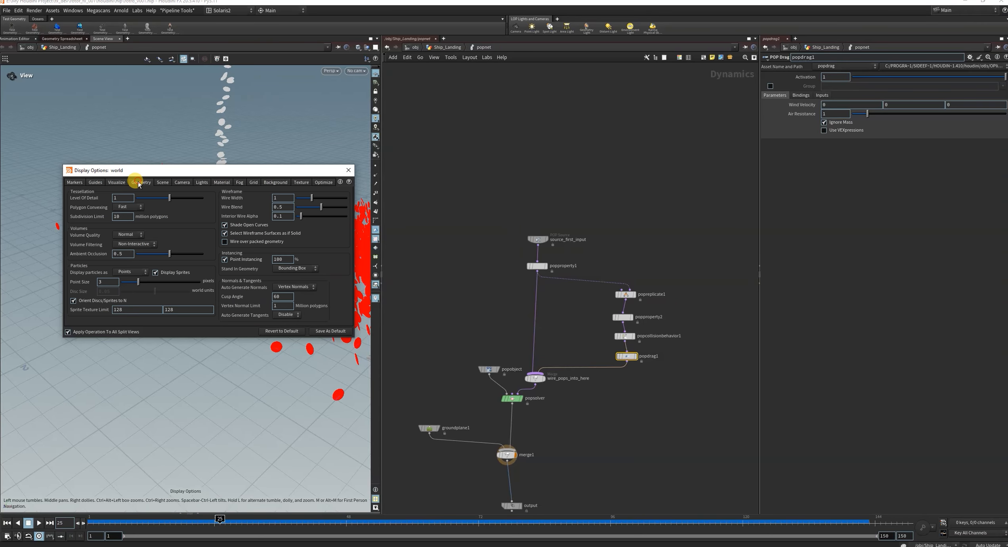
{"action": "left_click", "coordinate": [131, 271]}
{"action": "left_click", "coordinate": [125, 288]}
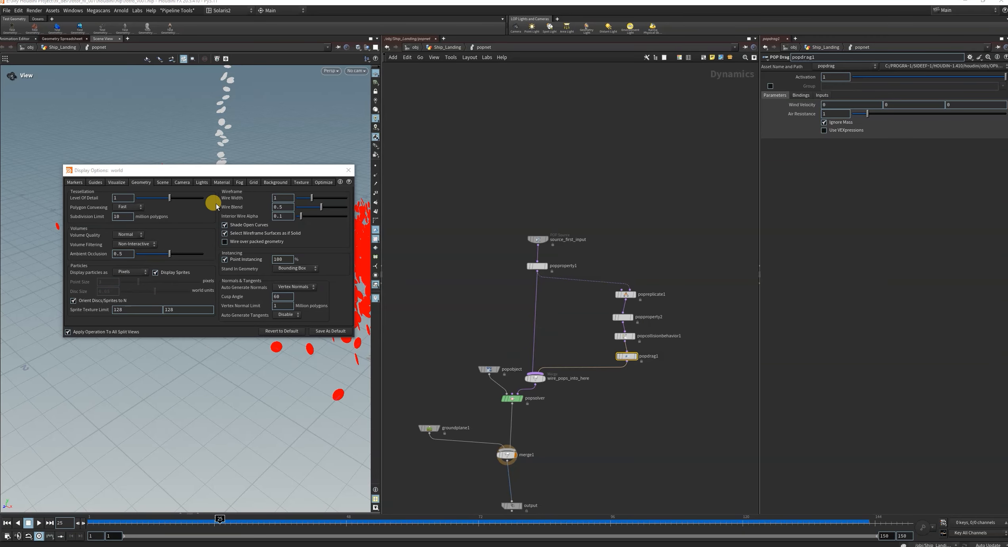
{"action": "left_click_drag", "start_coordinate": [239, 171], "coordinate": [498, 154]}
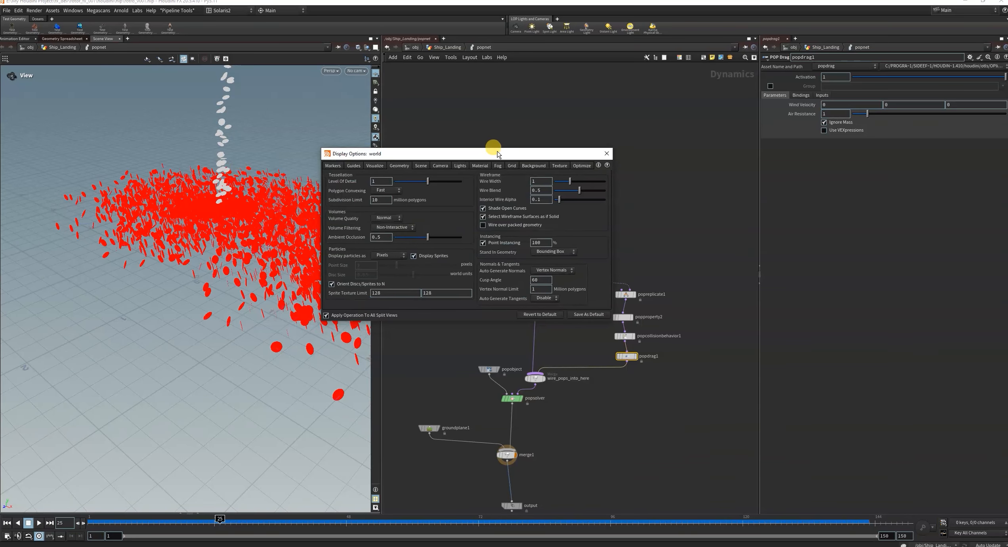
{"action": "left_click", "coordinate": [6, 523]}
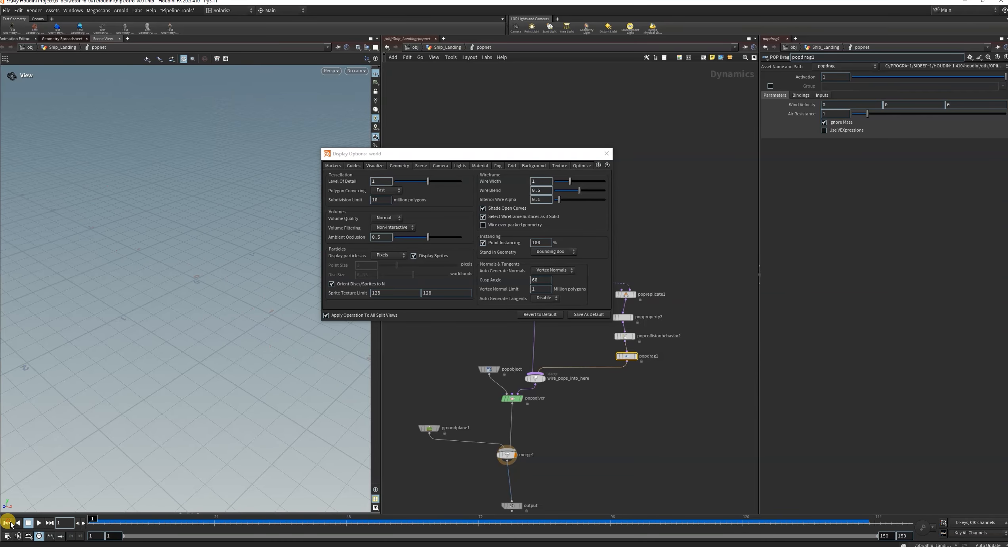
{"action": "left_click", "coordinate": [381, 257]}
{"action": "left_click", "coordinate": [389, 271]}
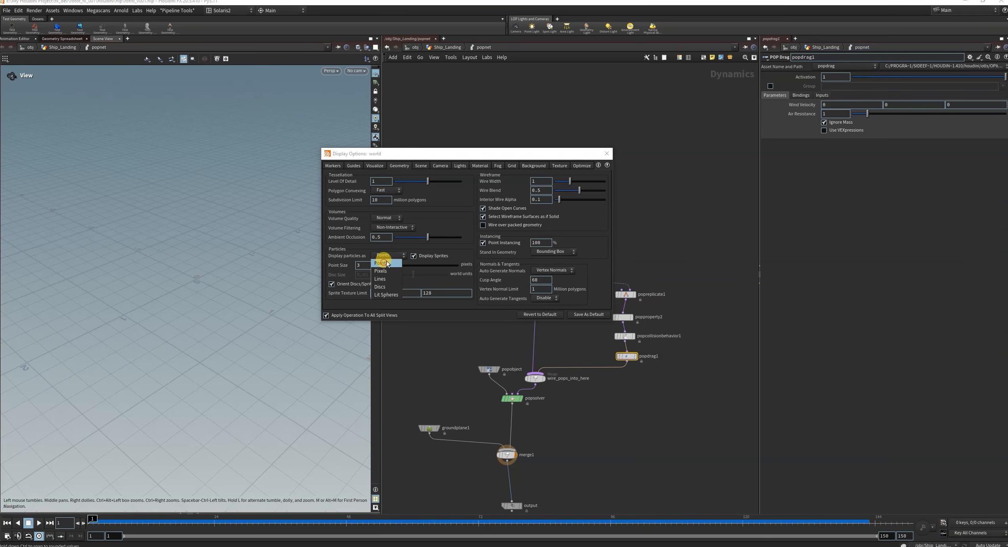
{"action": "left_click", "coordinate": [606, 153]}
Move the simulation to frame 27 and set the viewport background's color scheme to Dark.
{"action": "left_click_drag", "start_coordinate": [137, 518], "coordinate": [229, 519]}
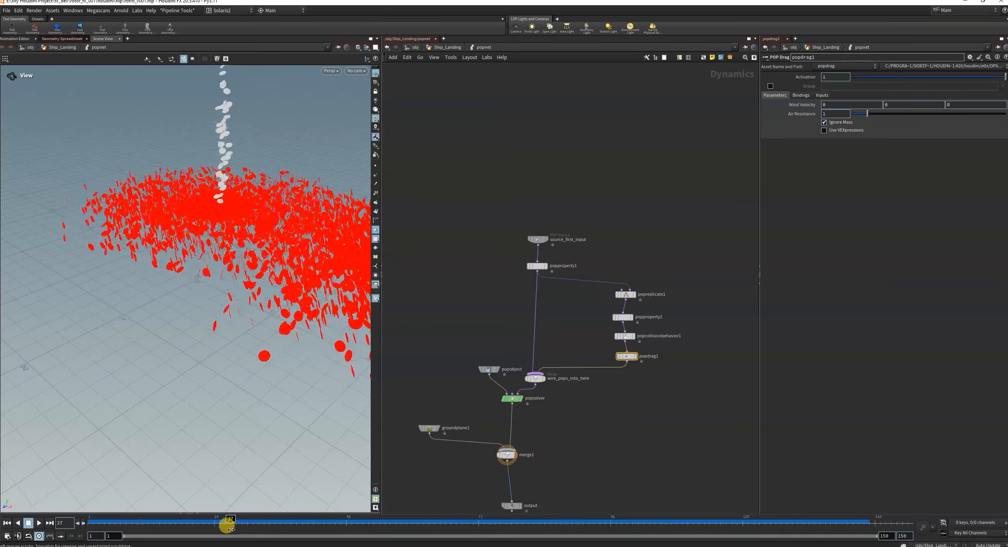
{"action": "key", "text": "d"}
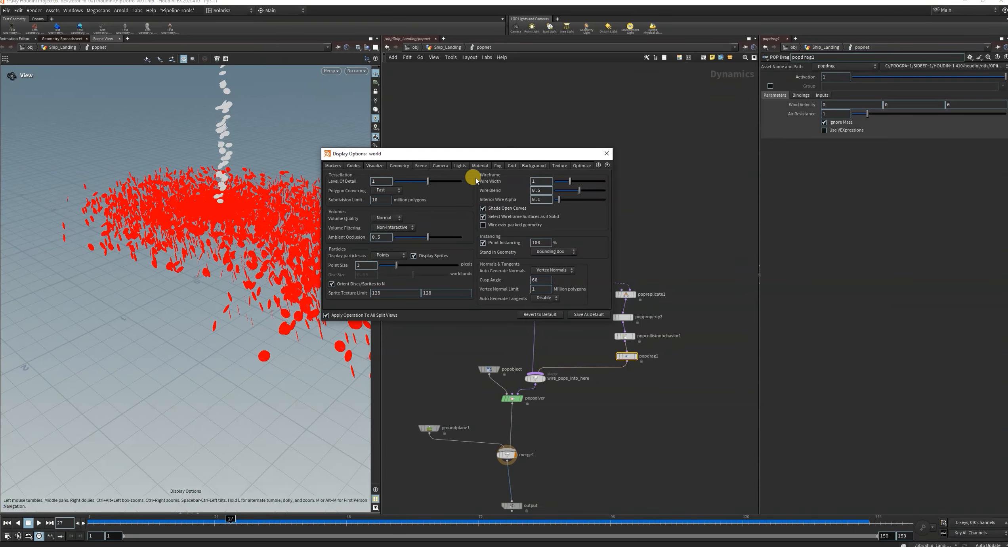
{"action": "left_click", "coordinate": [531, 166]}
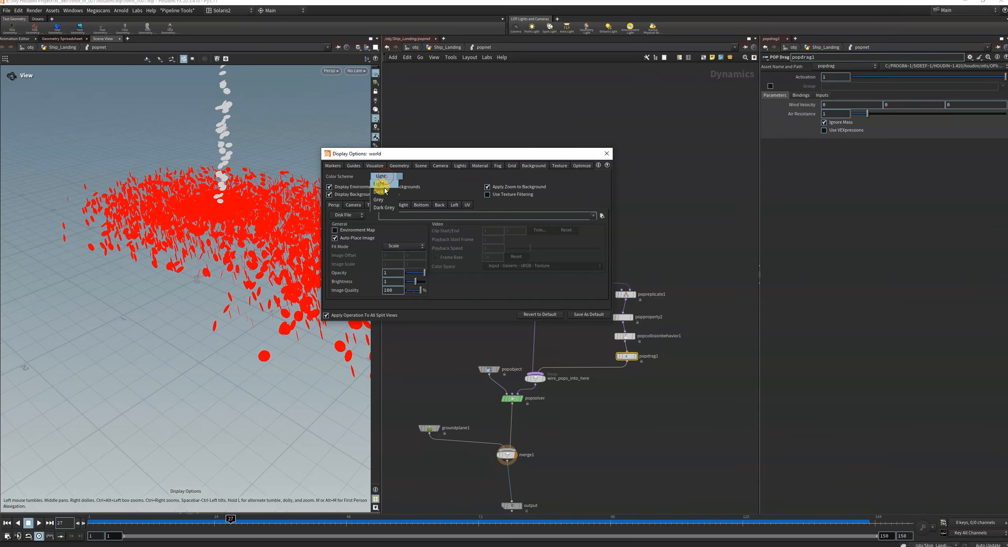
{"action": "left_click", "coordinate": [384, 191]}
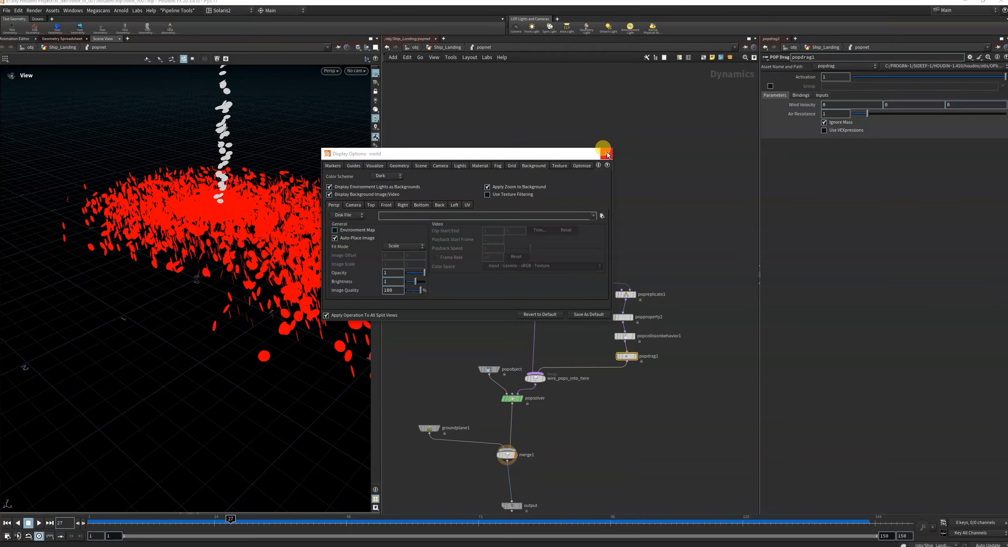
{"action": "left_click", "coordinate": [607, 155]}
Examine the whole particle spread at frame 27 and review popreplicate1's Attributes settings.
{"action": "mouse_move", "coordinate": [234, 252]}
{"action": "left_mouse_down"}
{"action": "mouse_move", "coordinate": [311, 252]}
{"action": "mouse_move", "coordinate": [216, 245]}
{"action": "mouse_move", "coordinate": [226, 250]}
{"action": "left_mouse_up"}
{"action": "scroll", "coordinate": [226, 250], "scroll_direction": "down", "scroll_amount": 6}
{"action": "scroll", "coordinate": [666, 336], "scroll_direction": "up", "scroll_amount": 3}
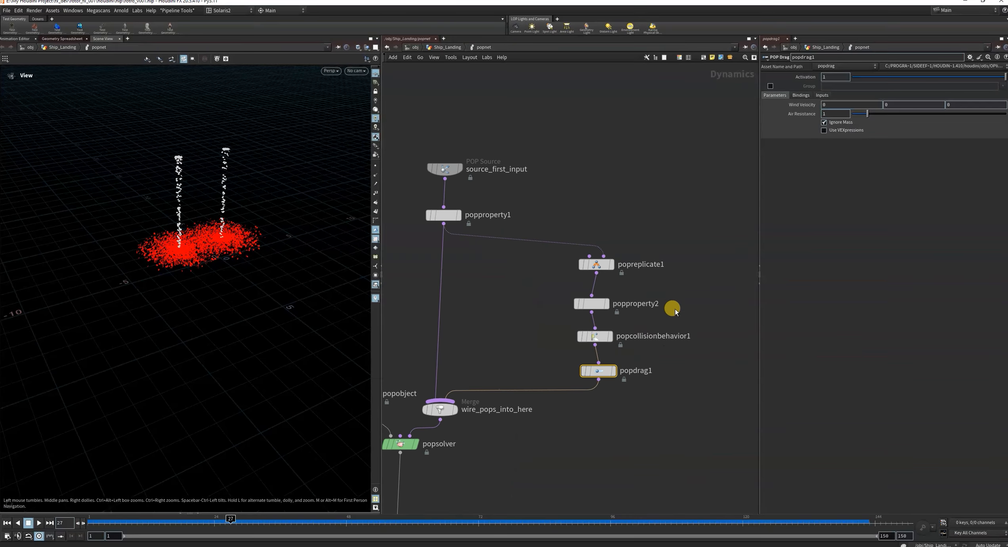
{"action": "left_click_drag", "start_coordinate": [657, 239], "coordinate": [596, 273]}
{"action": "scroll", "coordinate": [704, 261], "scroll_direction": "down", "scroll_amount": 2}
{"action": "scroll", "coordinate": [623, 338], "scroll_direction": "up", "scroll_amount": 2}
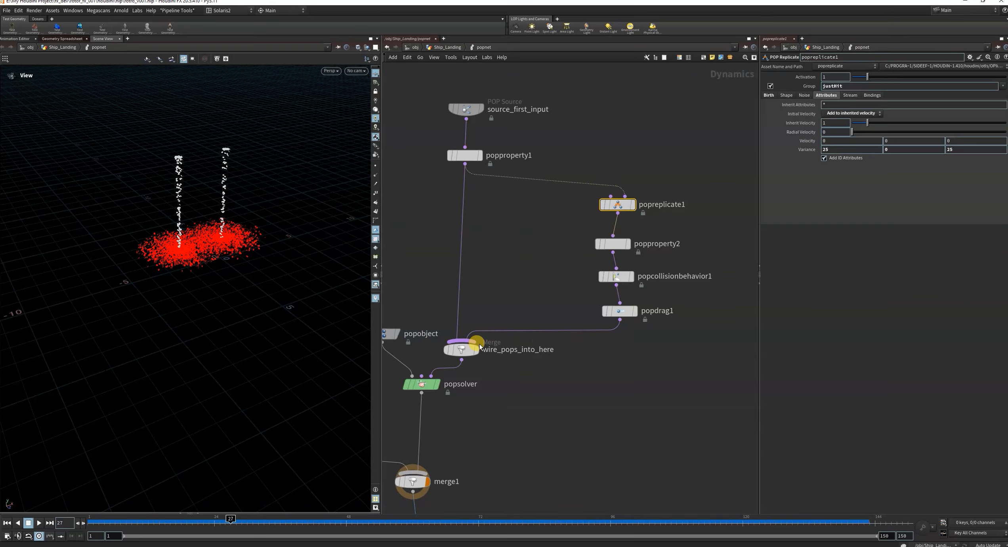
Move the popreplicate1-to-popdrag1 chain farther from the main branch and raise source_first_input to leave room above popproperty1.
{"action": "scroll", "coordinate": [665, 301], "scroll_direction": "down", "scroll_amount": 3}
{"action": "left_click_drag", "start_coordinate": [603, 209], "coordinate": [675, 362]}
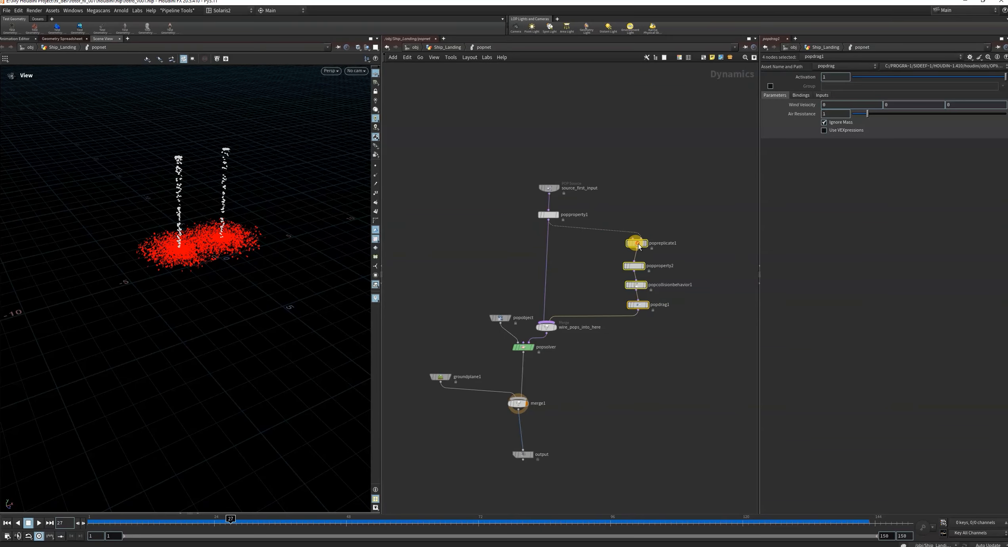
{"action": "left_click_drag", "start_coordinate": [638, 246], "coordinate": [656, 229]}
{"action": "left_click", "coordinate": [459, 164]}
{"action": "left_click_drag", "start_coordinate": [548, 187], "coordinate": [552, 152]}
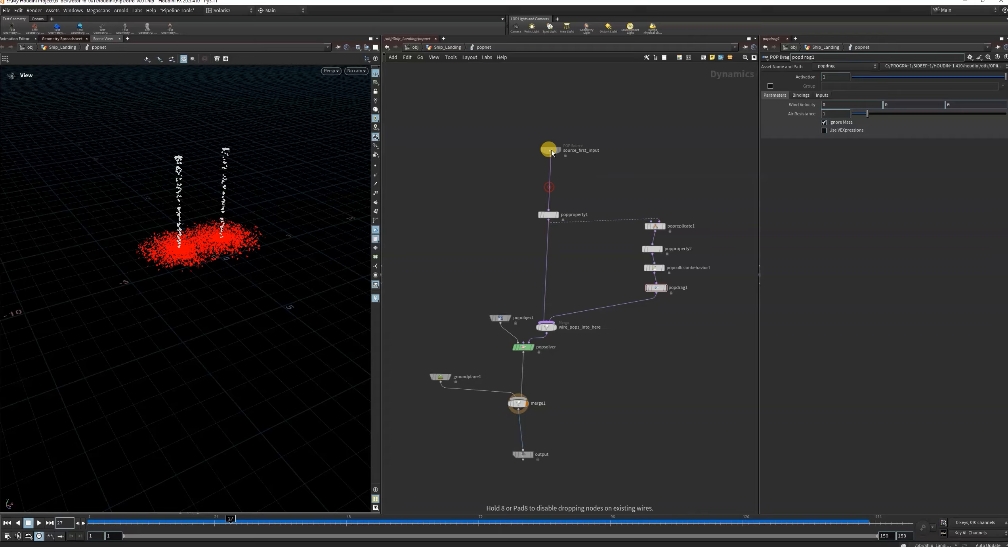
Raise popproperty1 closer to source_first_input and examine the ground particle spread at frame 27 from lower and closer angles.
{"action": "left_click_drag", "start_coordinate": [547, 214], "coordinate": [546, 186]}
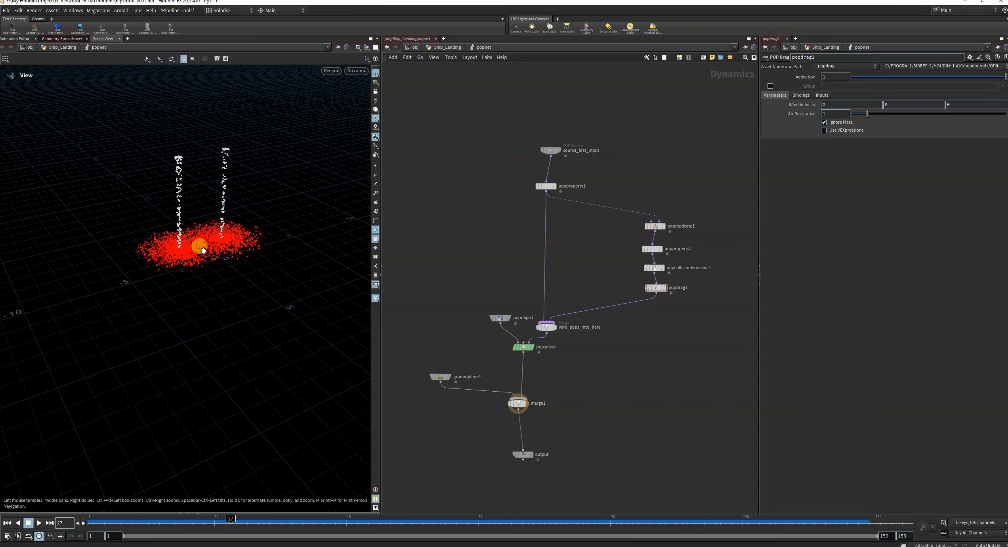
{"action": "left_click_drag", "start_coordinate": [203, 250], "coordinate": [166, 233]}
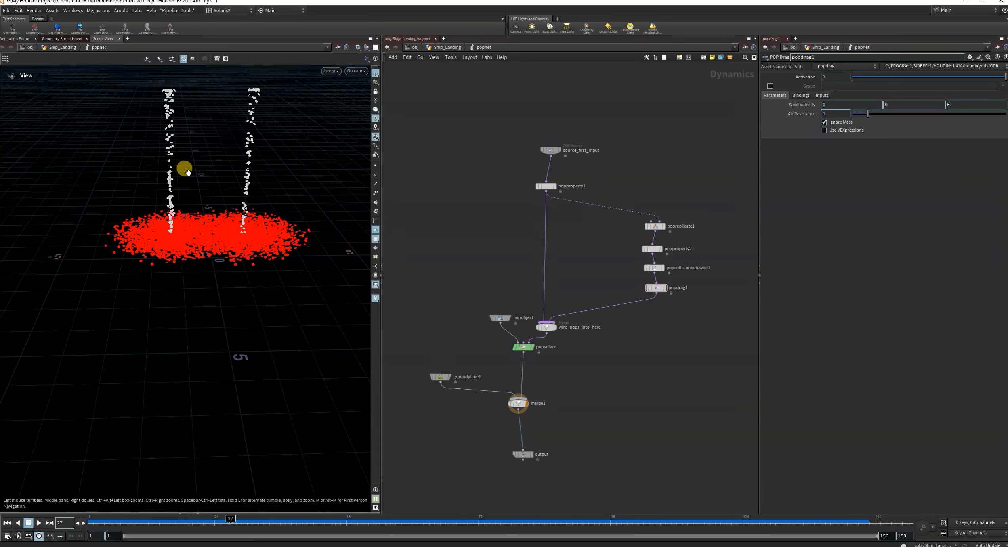
{"action": "left_click_drag", "start_coordinate": [188, 171], "coordinate": [202, 186]}
{"action": "scroll", "coordinate": [657, 308], "scroll_direction": "up", "scroll_amount": 3}
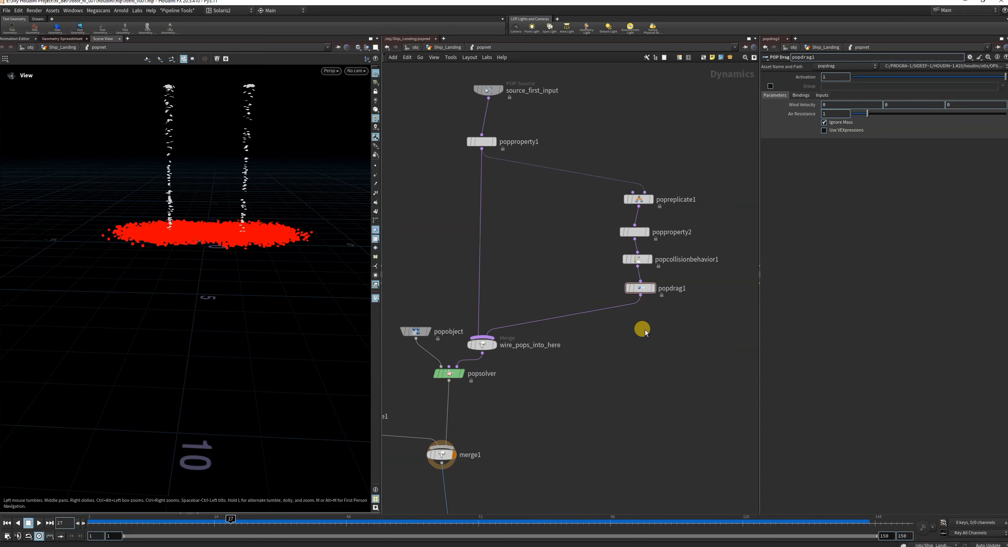
{"action": "left_click_drag", "start_coordinate": [279, 169], "coordinate": [245, 120]}
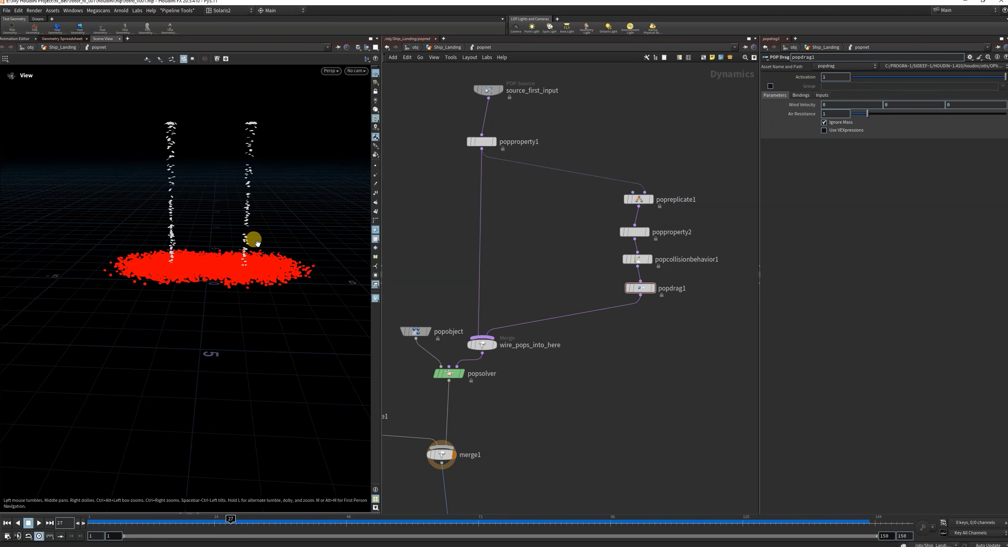
{"action": "scroll", "coordinate": [671, 303], "scroll_direction": "up", "scroll_amount": 1}
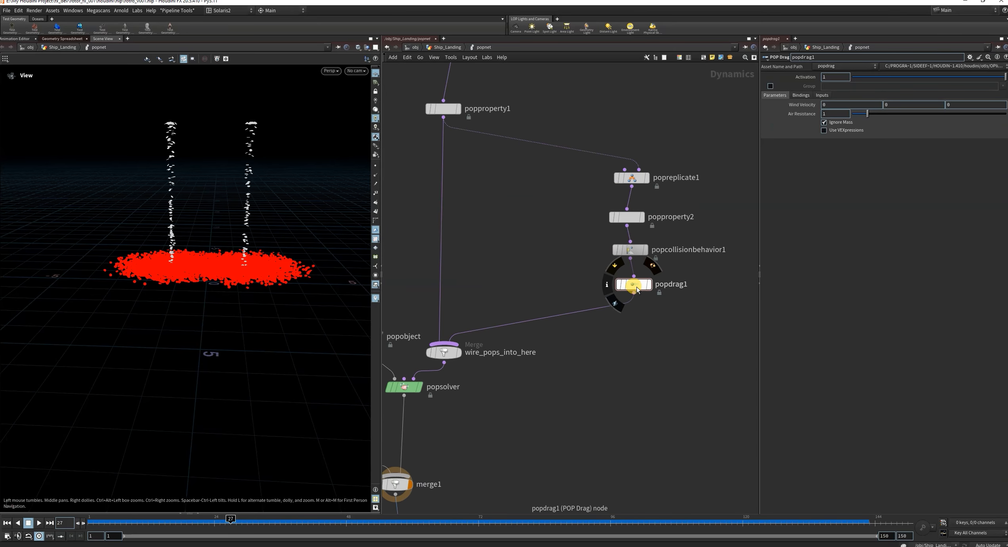
Insert a POP Color node between popdrag1 and wire_pops_into_here.
{"action": "key", "text": "Tab"}
{"action": "type", "text": "pop"}
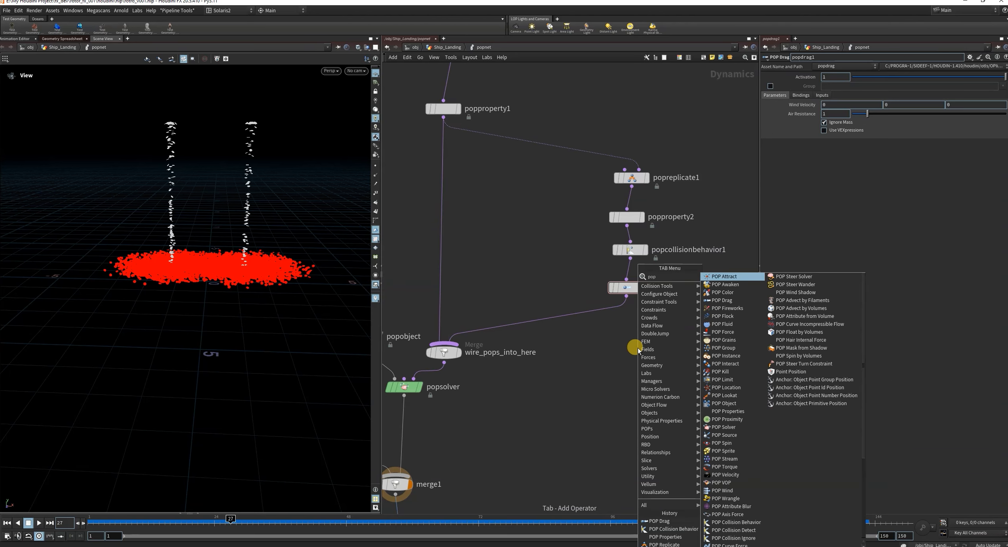
{"action": "type", "text": "col"}
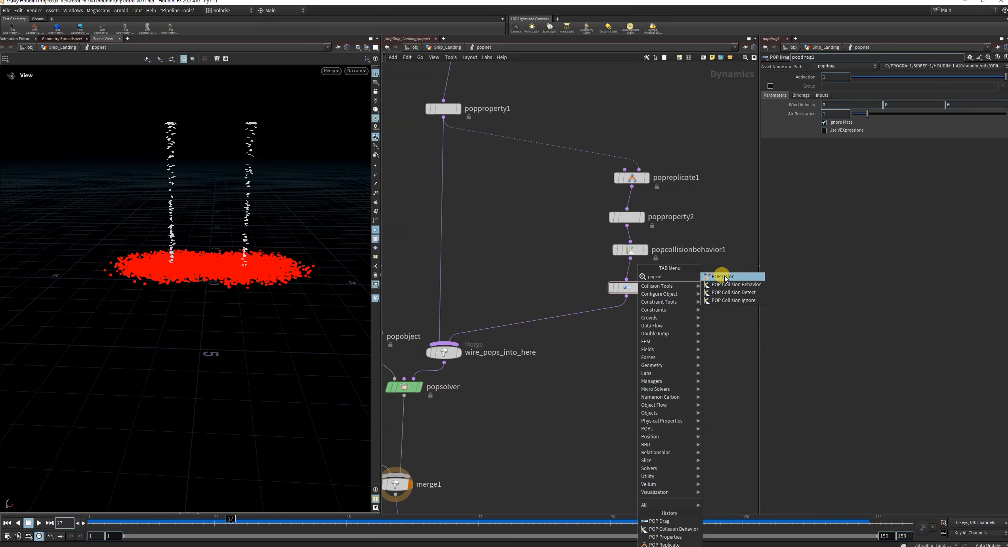
{"action": "left_click", "coordinate": [724, 275]}
{"action": "left_click", "coordinate": [592, 315]}
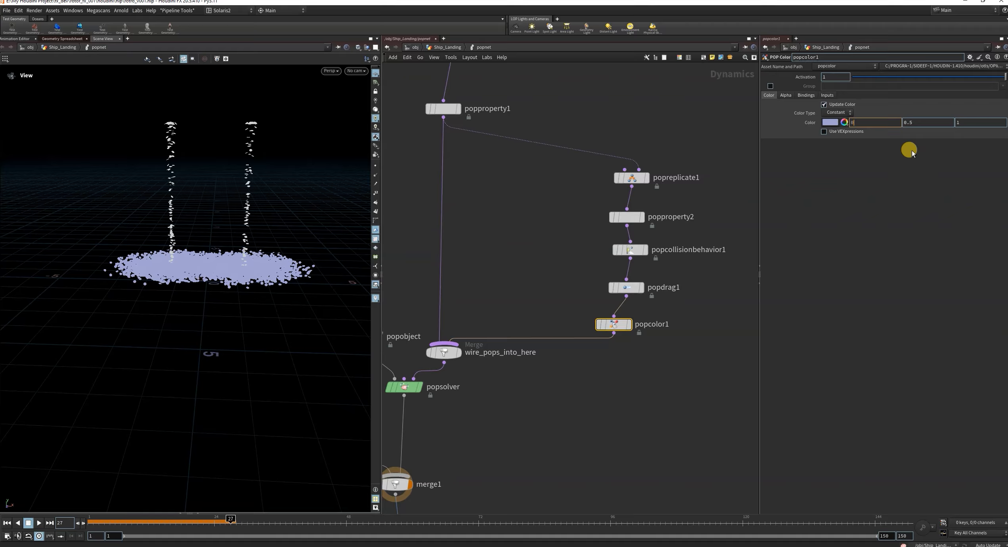
Set popcolor1's constant color to green with the values 0, 1, 0.
{"action": "type", "text": "0"}
{"action": "left_click", "coordinate": [918, 122]}
{"action": "type", "text": "1"}
{"action": "left_click", "coordinate": [965, 122]}
{"action": "type", "text": "0"}
{"action": "left_click", "coordinate": [638, 387]}
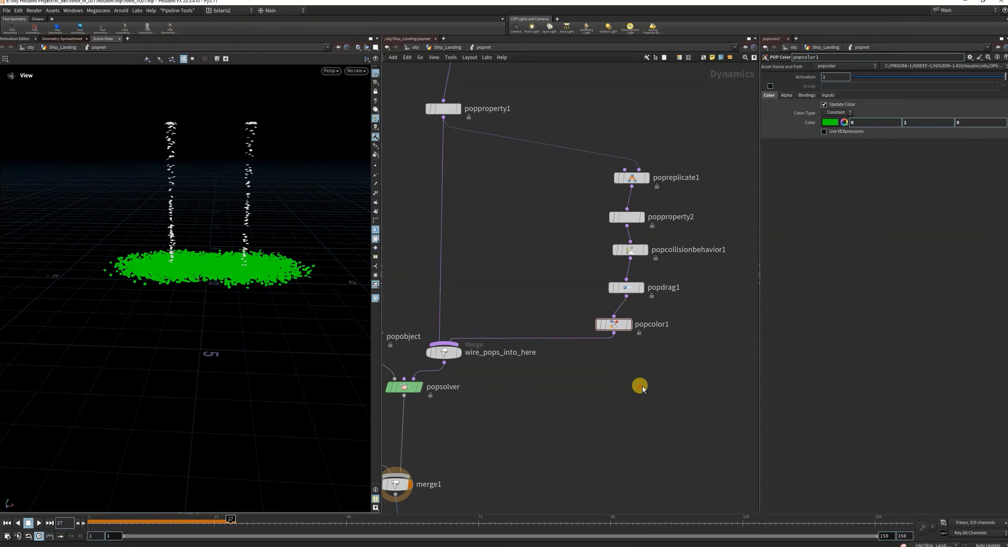
Insert a POP Group node after popcolor1 and align it beneath that node.
{"action": "key", "text": "Tab"}
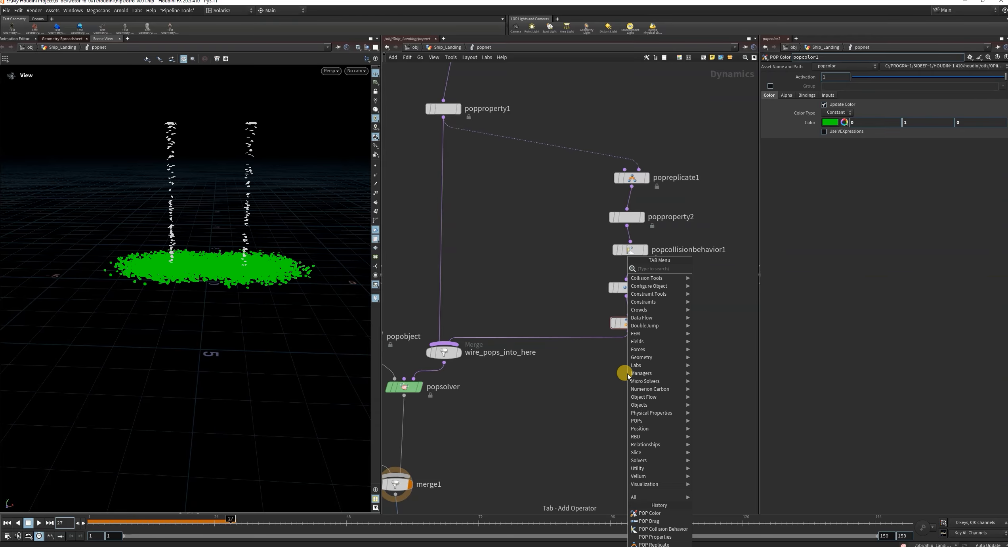
{"action": "type", "text": "popgr"}
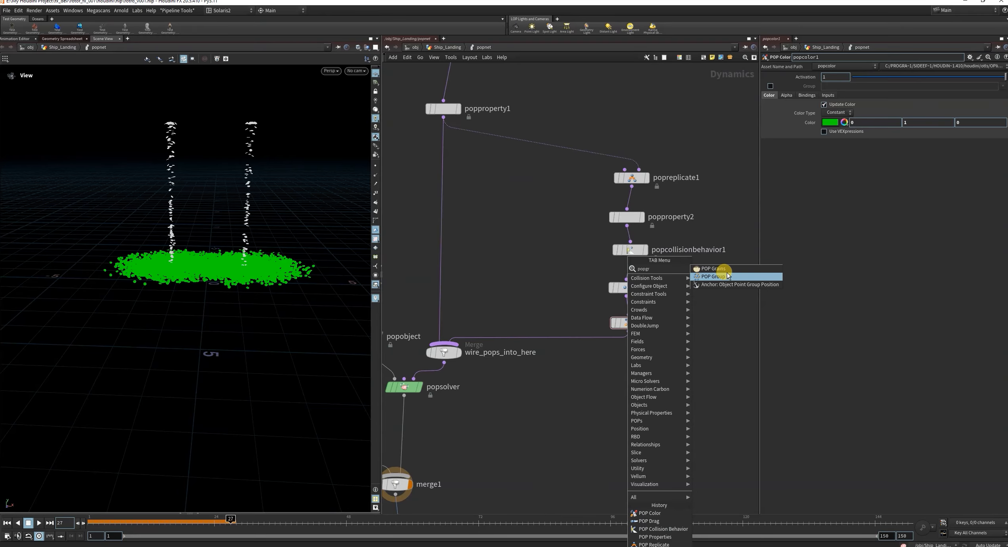
{"action": "left_click", "coordinate": [723, 277]}
{"action": "left_click", "coordinate": [586, 338]}
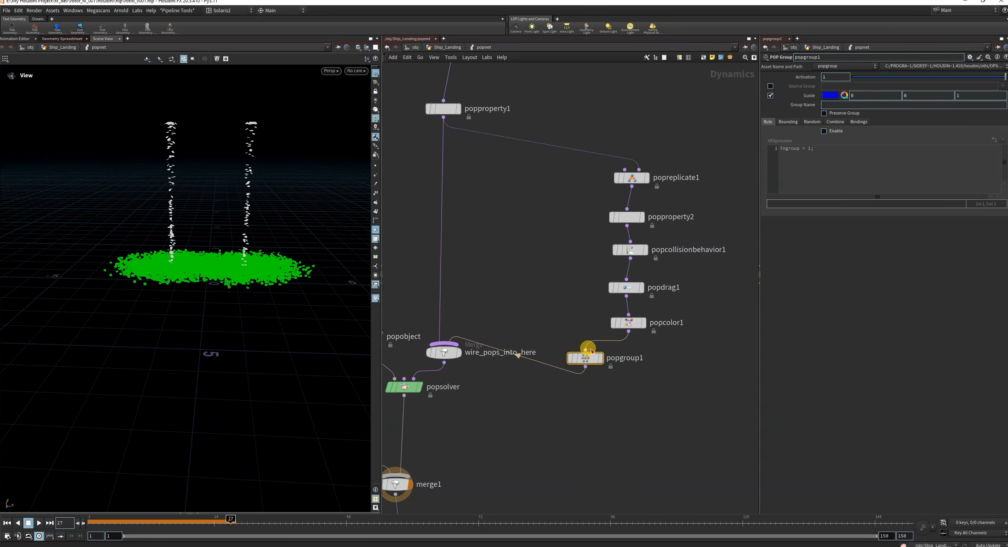
{"action": "left_click_drag", "start_coordinate": [590, 354], "coordinate": [633, 354]}
Name popgroup1's group ground_hit, turn on Preserve Group and the rule, and move the node closer to popcolor1.
{"action": "left_click", "coordinate": [824, 133]}
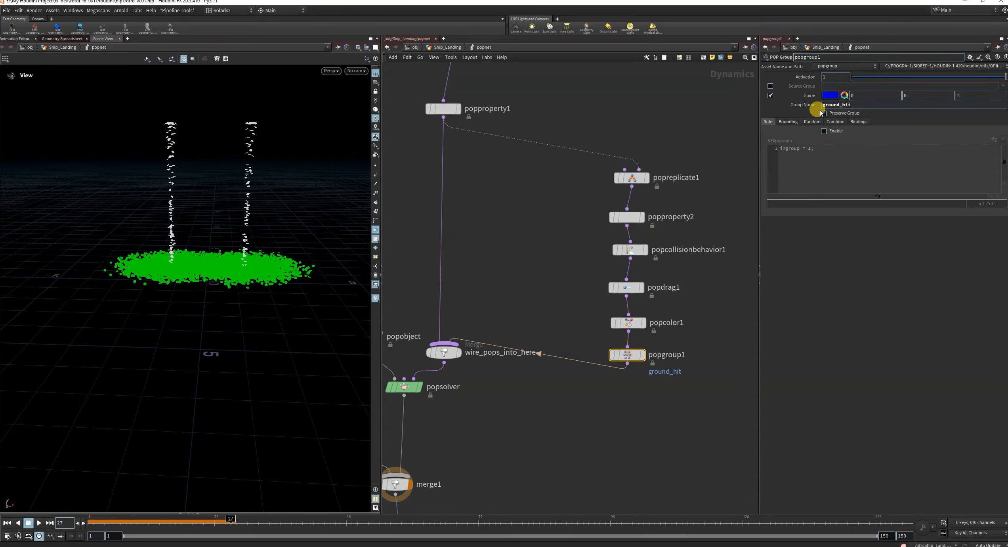
{"action": "left_click", "coordinate": [828, 115]}
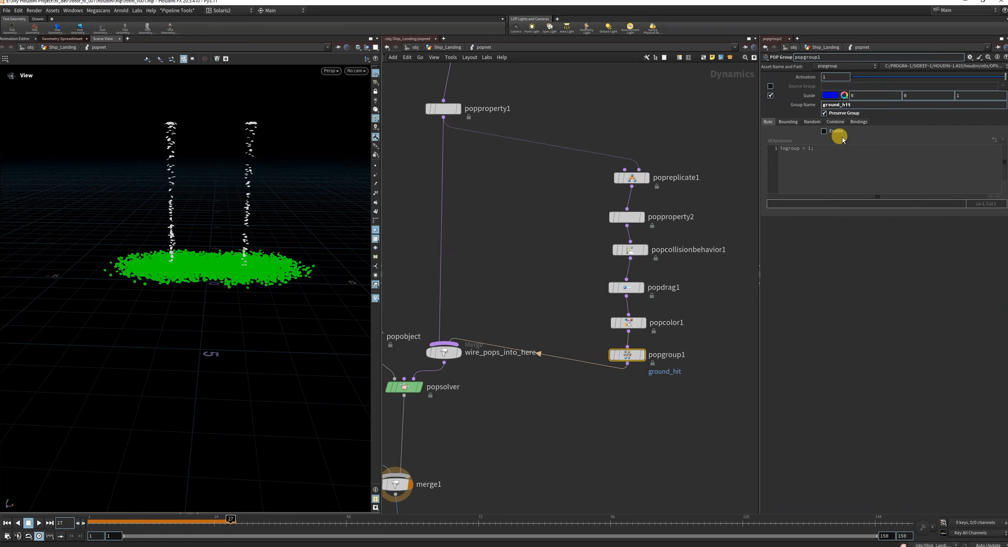
{"action": "left_click_drag", "start_coordinate": [627, 354], "coordinate": [629, 345]}
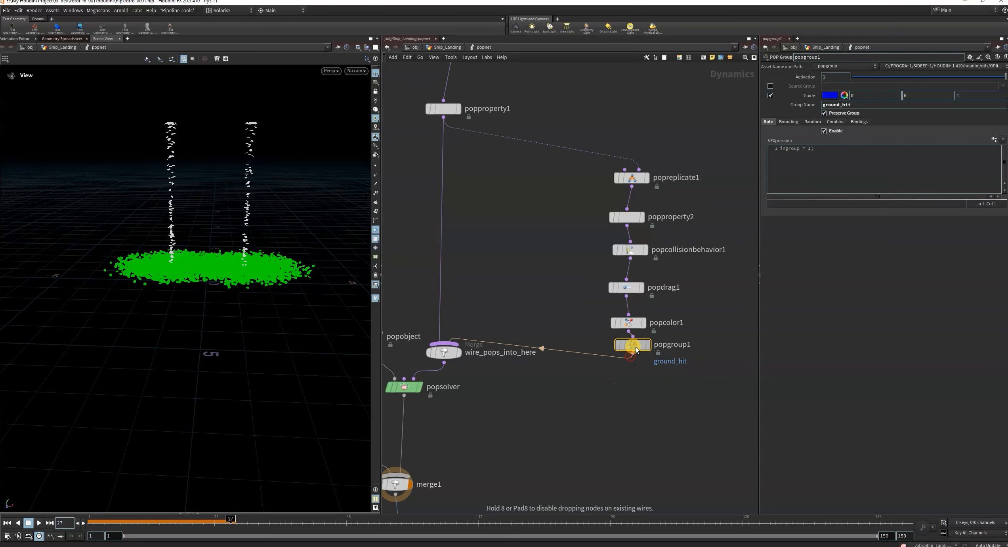
Move to frame 36 and try a velocity variance of 2, 0, 2 on popreplicate1.
{"action": "left_click_drag", "start_coordinate": [163, 523], "coordinate": [280, 522]}
{"action": "scroll", "coordinate": [525, 240], "scroll_direction": "down", "scroll_amount": 1}
{"action": "middle_click_drag", "start_coordinate": [525, 239], "coordinate": [469, 262]}
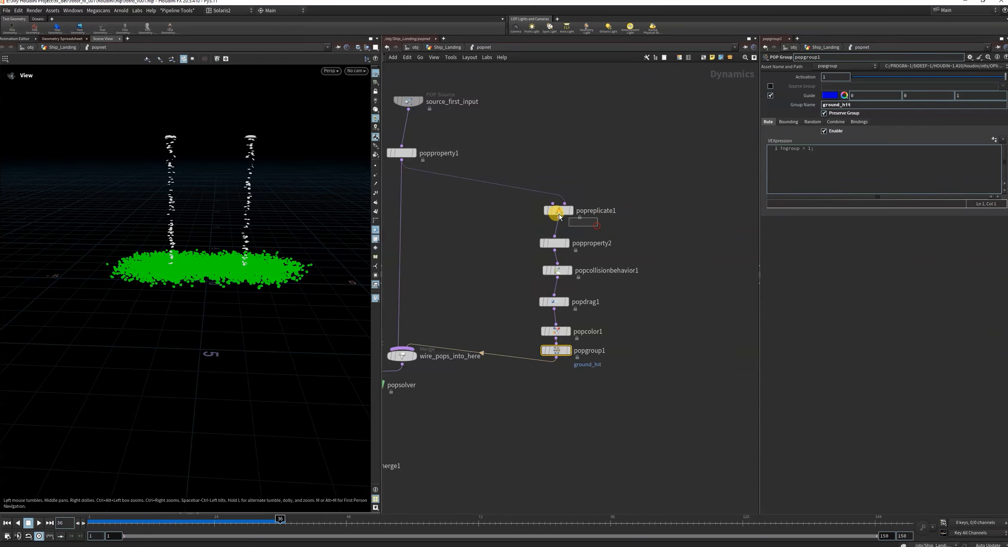
{"action": "left_click", "coordinate": [558, 213]}
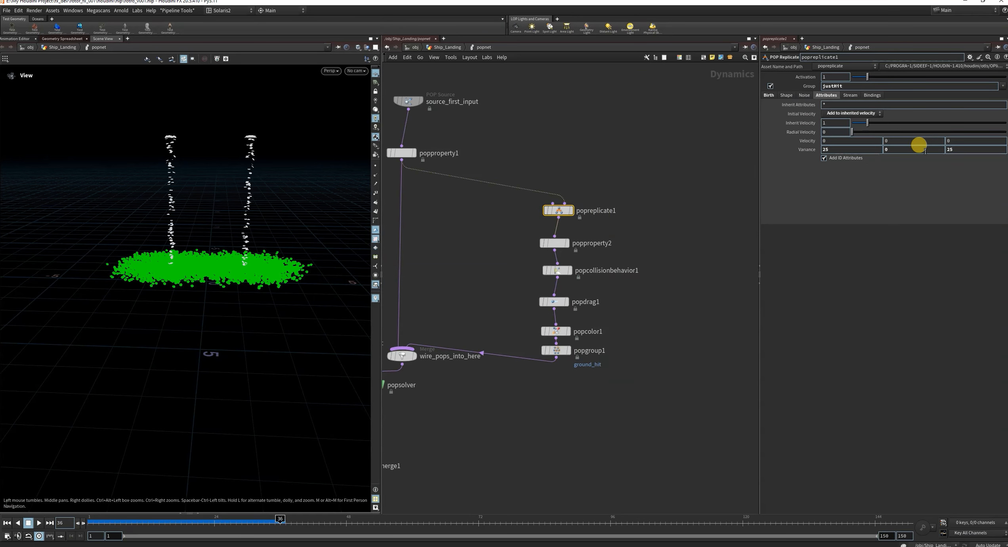
{"action": "left_click", "coordinate": [842, 150]}
{"action": "key", "text": "BackSpace"}
{"action": "key", "text": "Return"}
{"action": "left_click", "coordinate": [630, 141]}
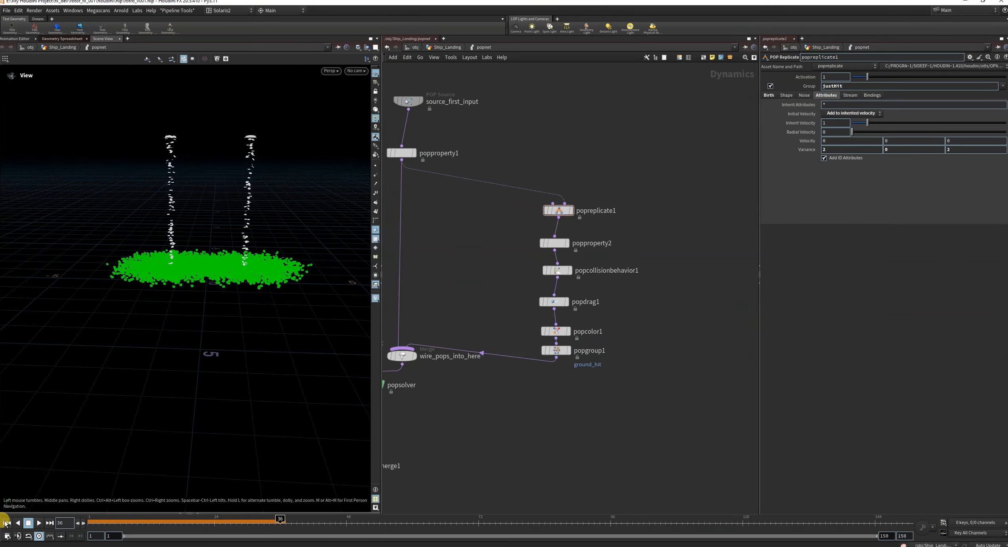
Replay the simulation from frame 1 to frame 73, viewing the particle spread from a higher angle.
{"action": "left_click", "coordinate": [6, 522]}
{"action": "left_click", "coordinate": [38, 522]}
{"action": "left_click_drag", "start_coordinate": [217, 270], "coordinate": [278, 289]}
{"action": "left_click", "coordinate": [37, 523]}
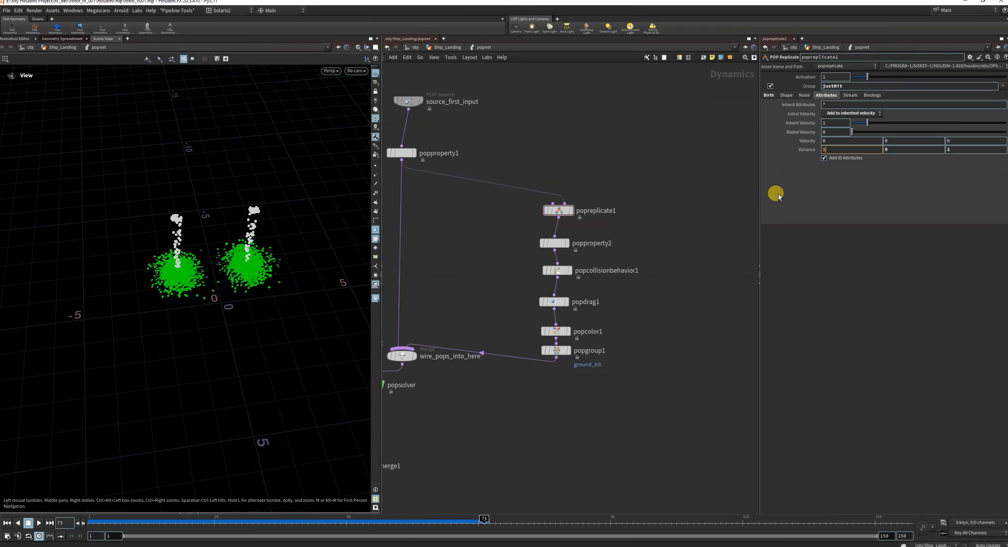
Set popreplicate1's velocity variance to 15 on both X and Z.
{"action": "type", "text": "5"}
{"action": "left_click", "coordinate": [959, 148]}
{"action": "type", "text": "15"}
{"action": "left_click", "coordinate": [680, 171]}
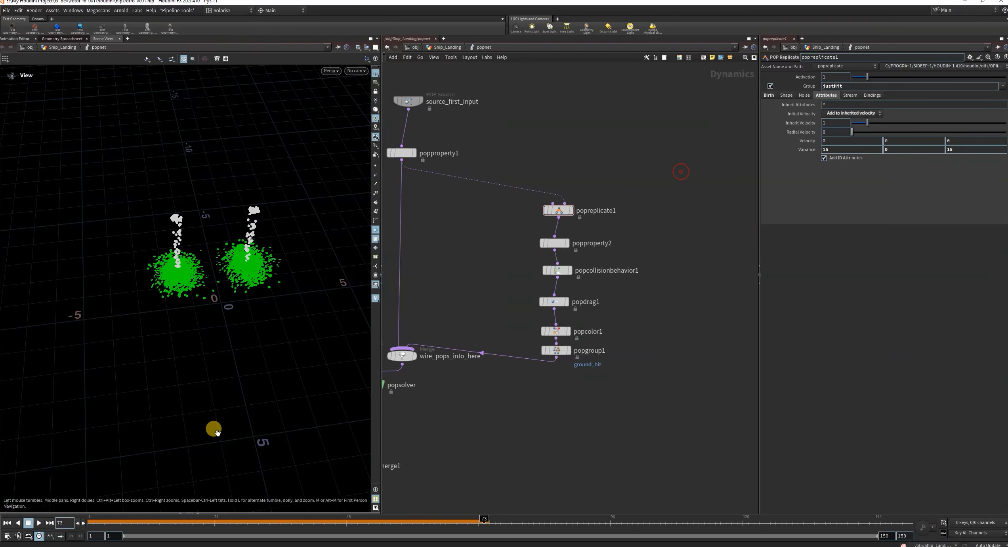
Replay the simulation from frame 1, stop it and scrub back to frame 41 to inspect the spread.
{"action": "left_click", "coordinate": [7, 522]}
{"action": "left_click", "coordinate": [39, 523]}
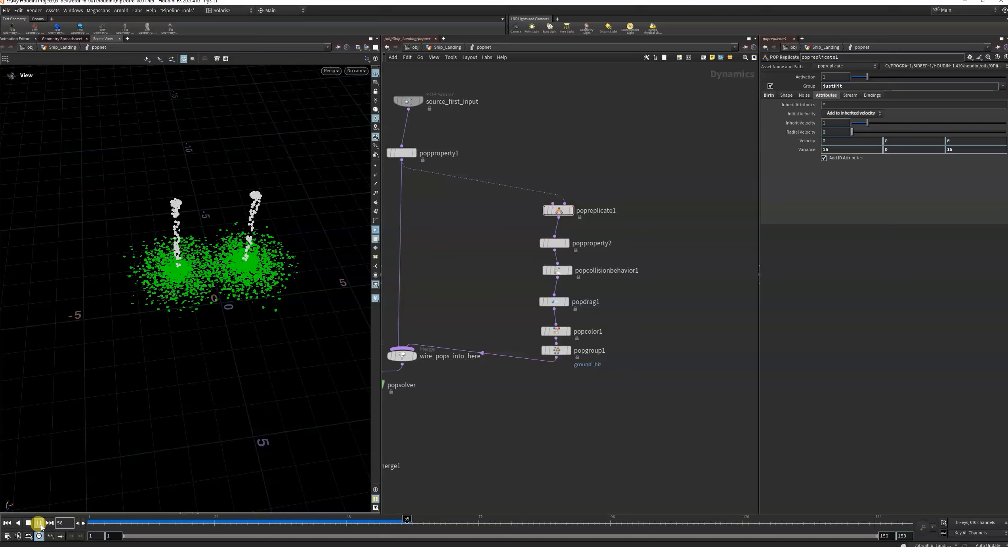
{"action": "left_click", "coordinate": [38, 522]}
{"action": "left_click_drag", "start_coordinate": [454, 523], "coordinate": [308, 523]}
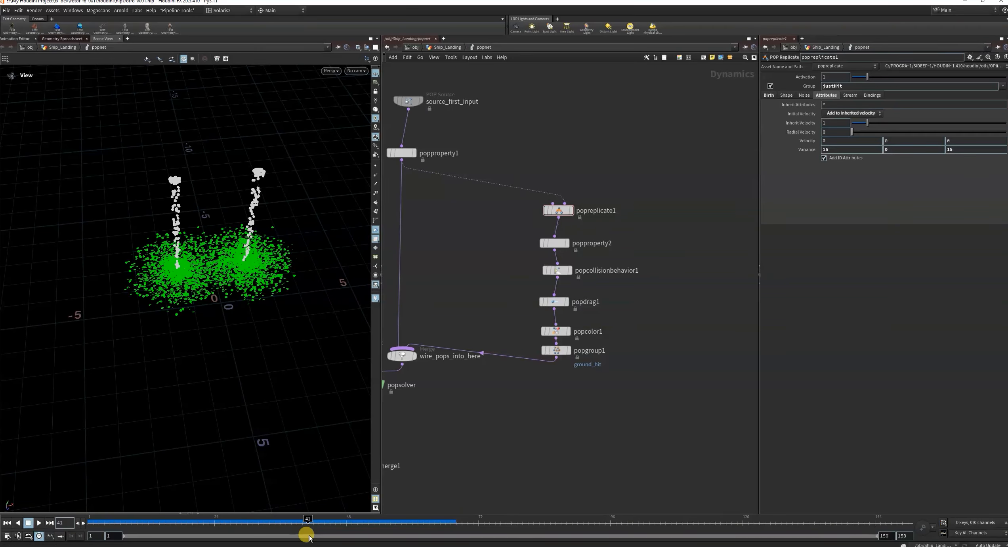
Review popreplicate1's Birth settings and check the particles from a lower angle, scrubbing back to frame 25.
{"action": "scroll", "coordinate": [697, 341], "scroll_direction": "down", "scroll_amount": 3}
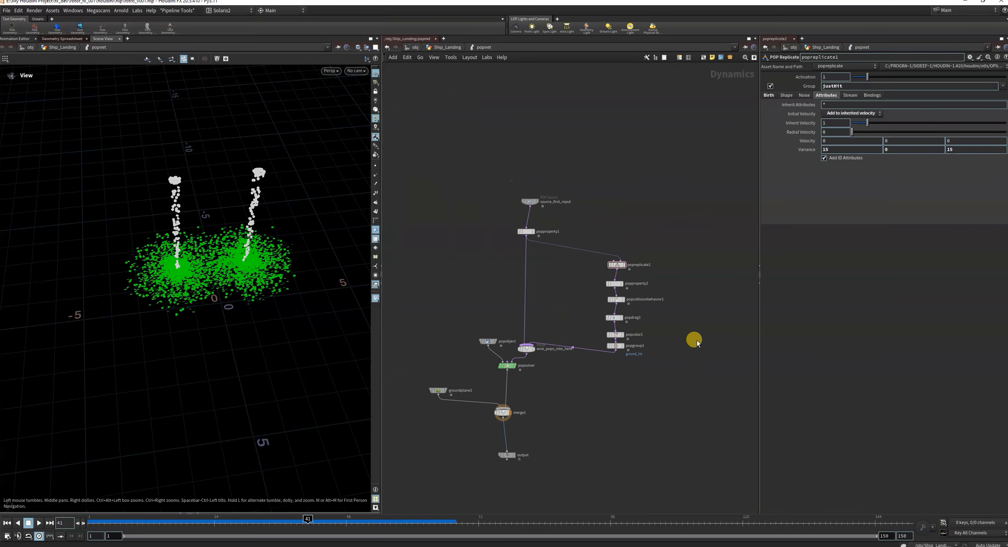
{"action": "left_click", "coordinate": [768, 95]}
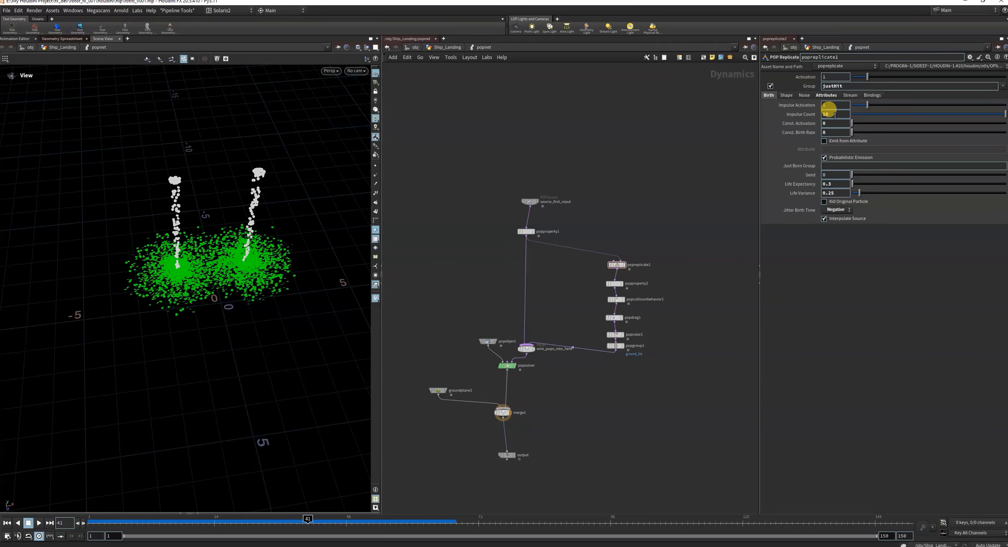
{"action": "scroll", "coordinate": [639, 362], "scroll_direction": "up", "scroll_amount": 2}
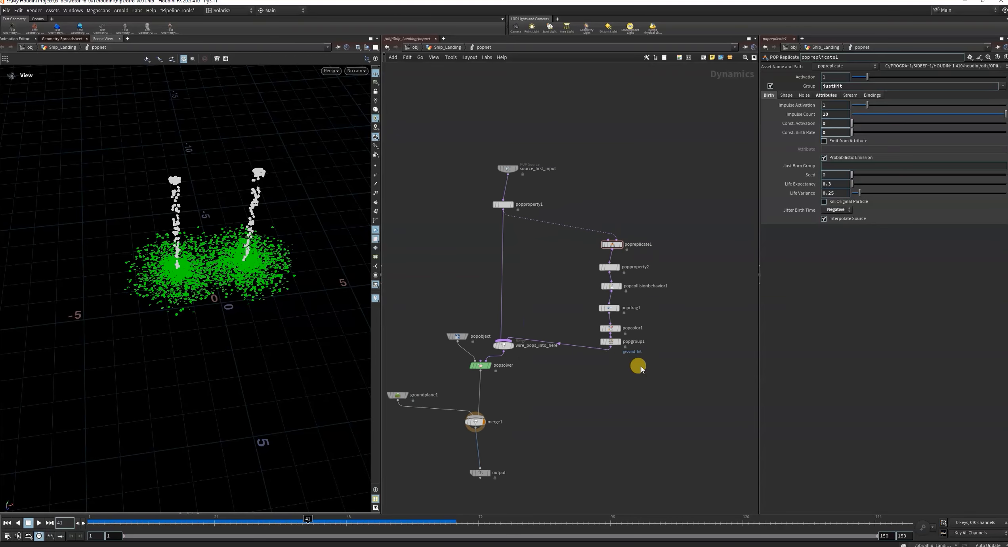
{"action": "scroll", "coordinate": [641, 367], "scroll_direction": "down", "scroll_amount": 4}
{"action": "mouse_move", "coordinate": [225, 278]}
{"action": "left_mouse_down"}
{"action": "mouse_move", "coordinate": [196, 265]}
{"action": "mouse_move", "coordinate": [224, 276]}
{"action": "left_mouse_up"}
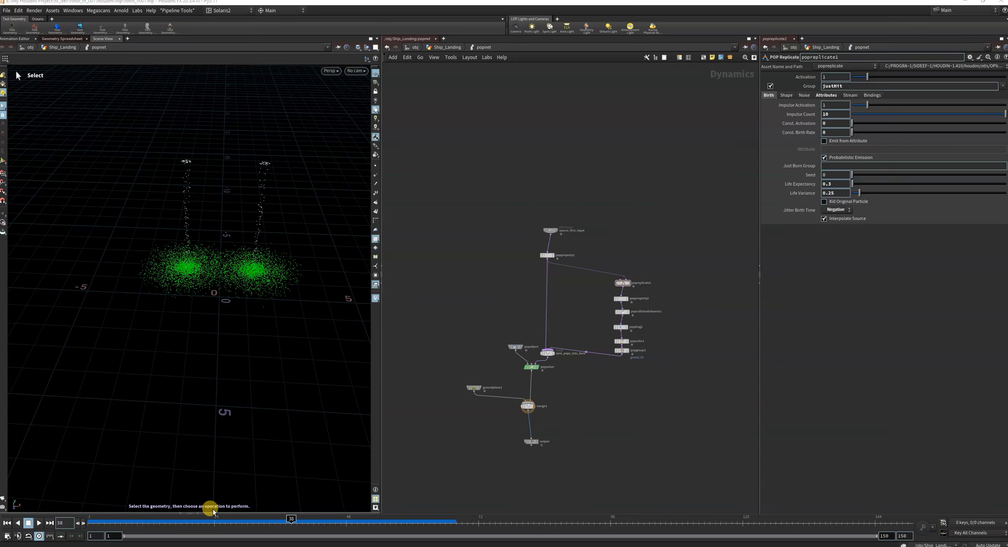
{"action": "mouse_move", "coordinate": [212, 515]}
{"action": "left_mouse_down"}
{"action": "mouse_move", "coordinate": [195, 522]}
{"action": "mouse_move", "coordinate": [219, 522]}
{"action": "left_mouse_up"}
Set source_first_input's Const. Birth Rate to 5000.
{"action": "scroll", "coordinate": [548, 257], "scroll_direction": "up", "scroll_amount": 2}
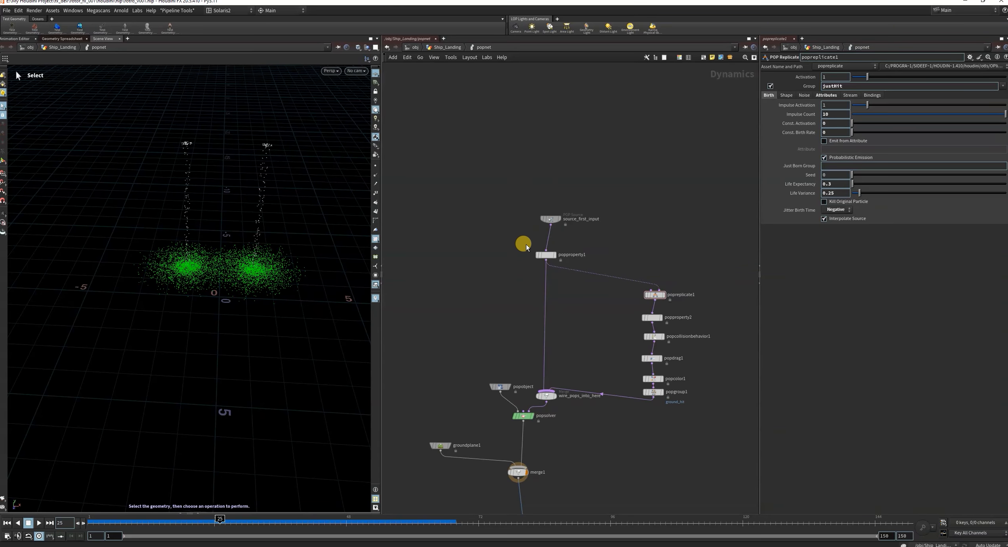
{"action": "left_click_drag", "start_coordinate": [501, 238], "coordinate": [560, 271]}
{"action": "left_click_drag", "start_coordinate": [479, 197], "coordinate": [565, 225]}
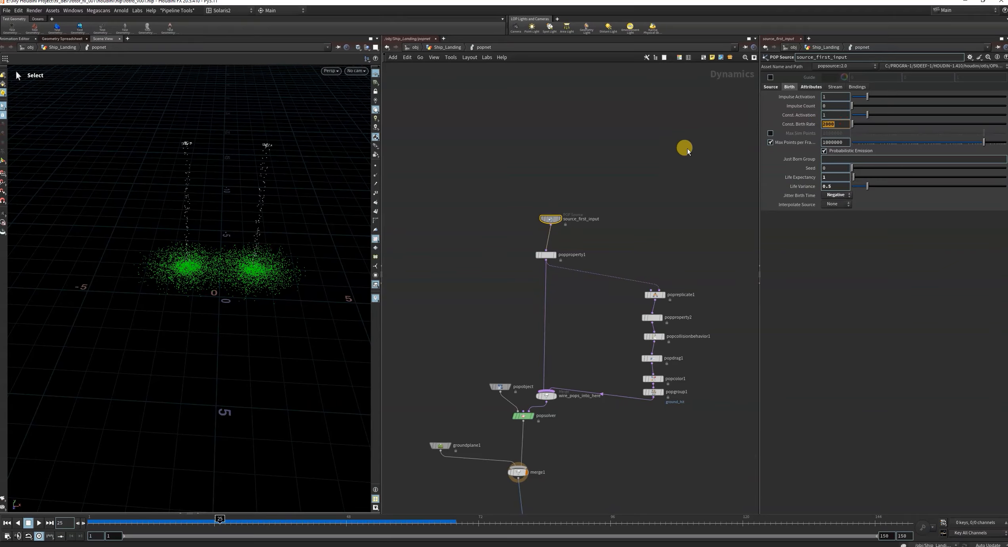
{"action": "key", "text": "Return"}
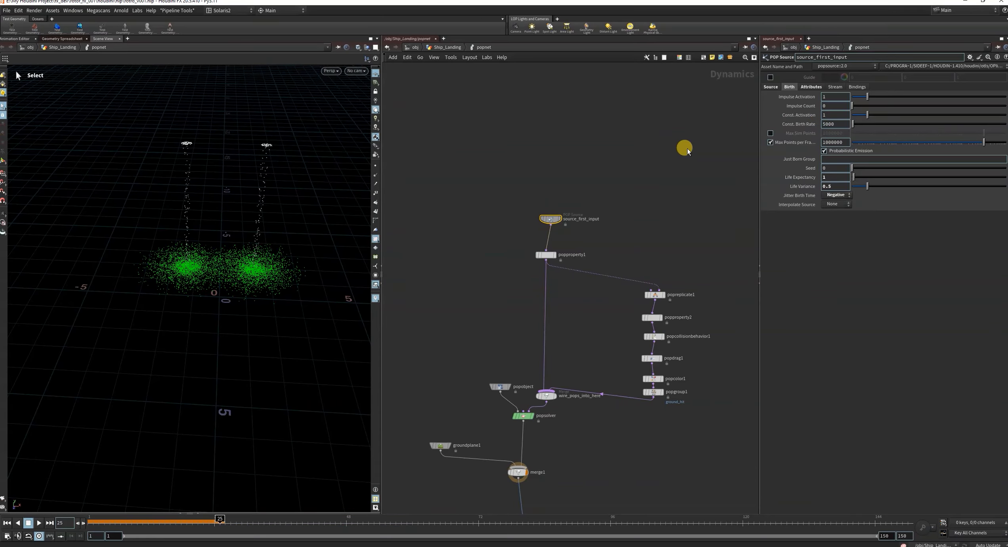
Replay the simulation from frame 1 and stop at frame 43 to check the particle density.
{"action": "left_click", "coordinate": [9, 524]}
{"action": "left_click", "coordinate": [39, 523]}
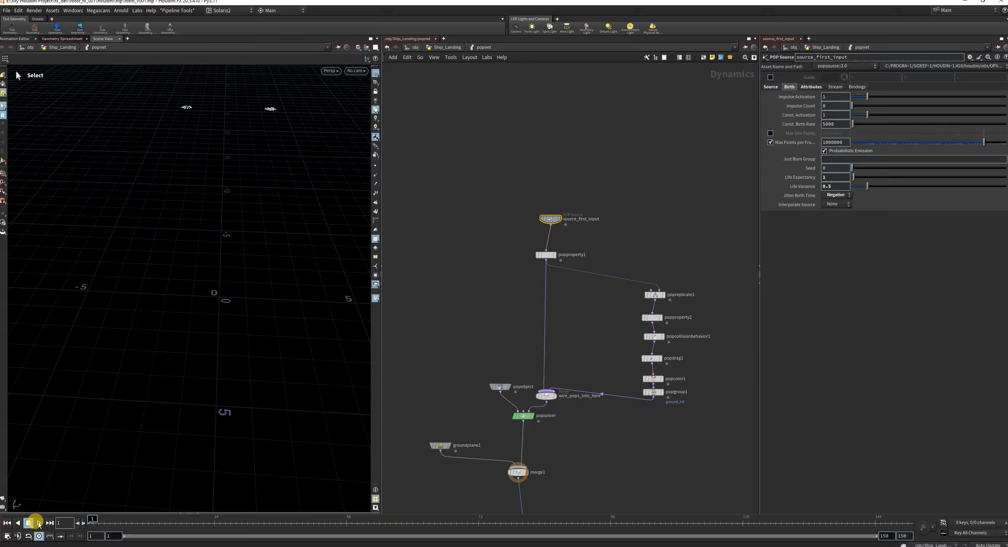
{"action": "left_click", "coordinate": [222, 321]}
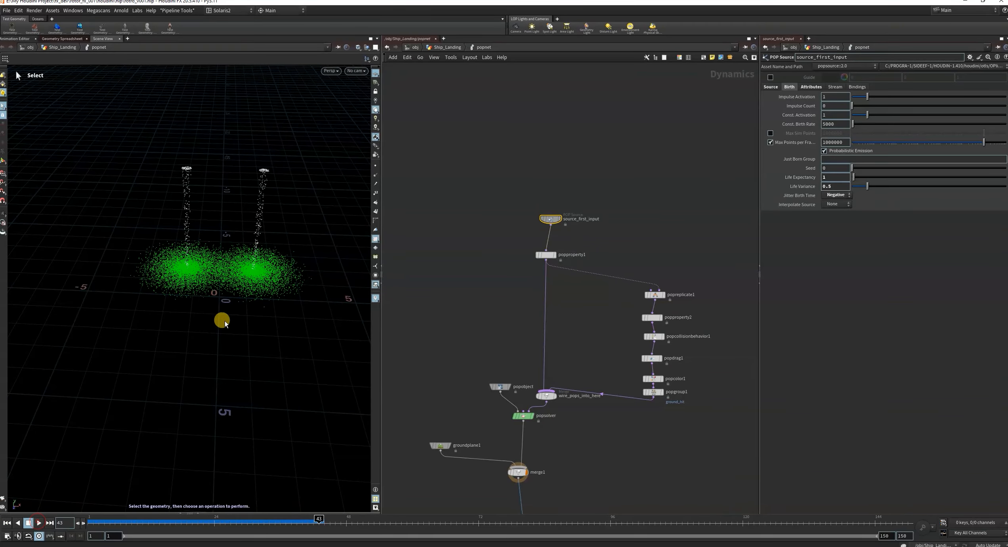
Set popreplicate1's Impulse Count to 50.
{"action": "scroll", "coordinate": [646, 299], "scroll_direction": "up", "scroll_amount": 3}
{"action": "left_click_drag", "start_coordinate": [691, 247], "coordinate": [622, 300]}
{"action": "left_click", "coordinate": [832, 114]}
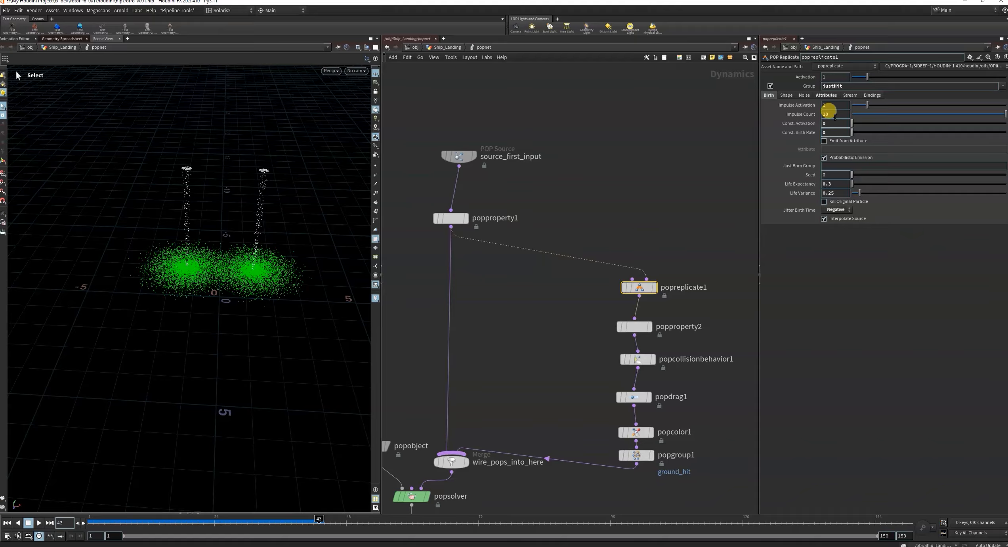
{"action": "left_click", "coordinate": [718, 140]}
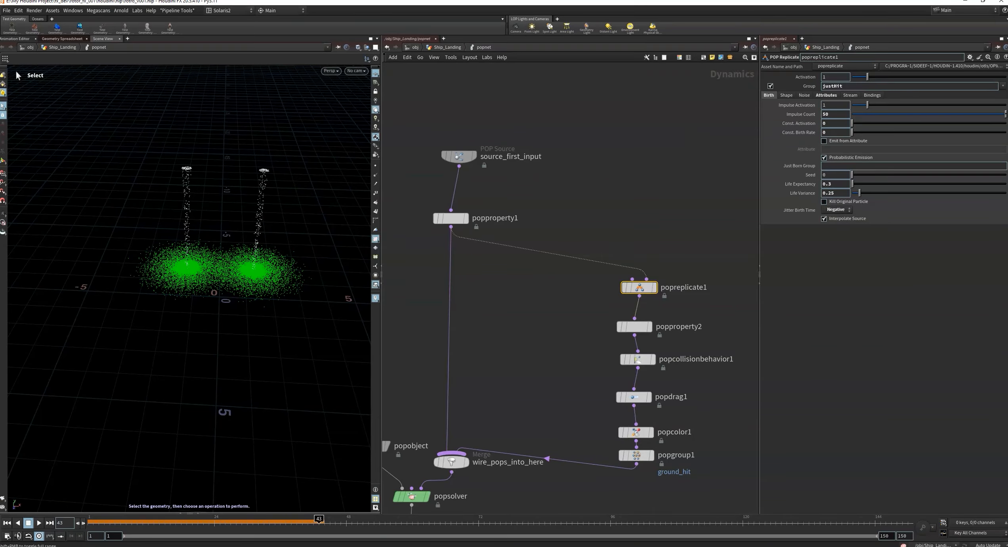
Replay the simulation from frame 1 and stop at frame 54 to inspect the denser ground particles.
{"action": "left_click", "coordinate": [6, 523]}
{"action": "left_click", "coordinate": [28, 523]}
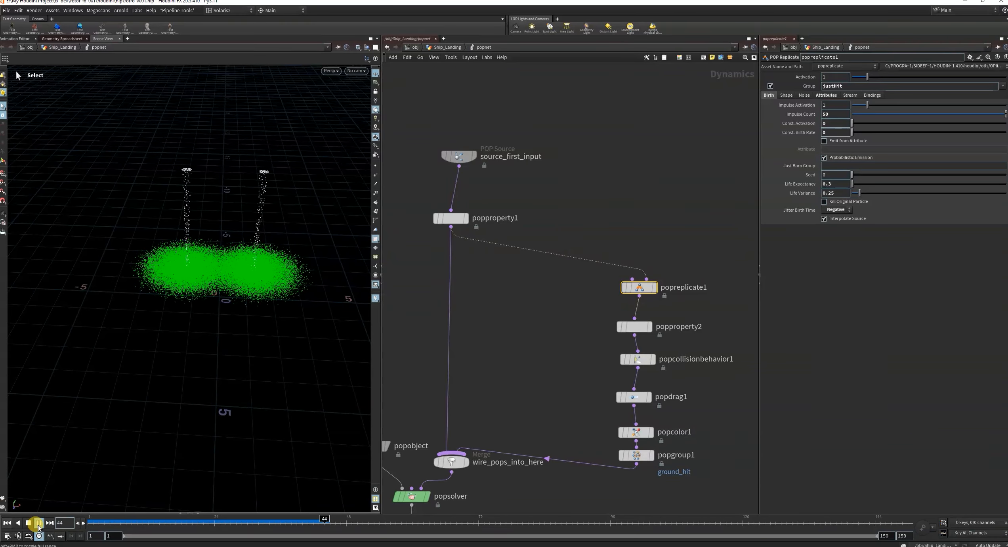
{"action": "left_click", "coordinate": [38, 523]}
{"action": "left_click", "coordinate": [224, 301]}
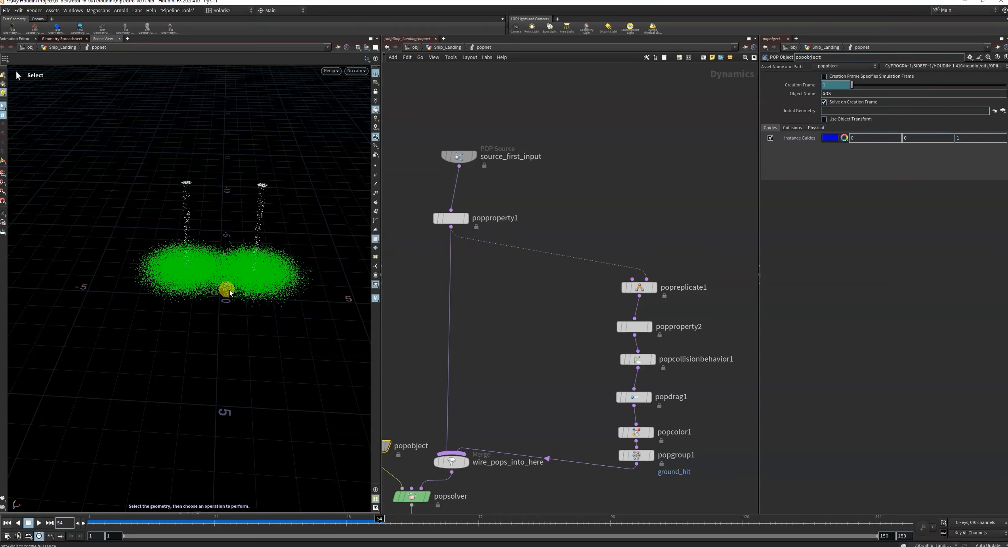
Return to the Ship_Landing network, rewind the playback to frame 1, and bring up attribdelete1's parameters.
{"action": "left_click_drag", "start_coordinate": [229, 293], "coordinate": [252, 286], "text": "alt"}
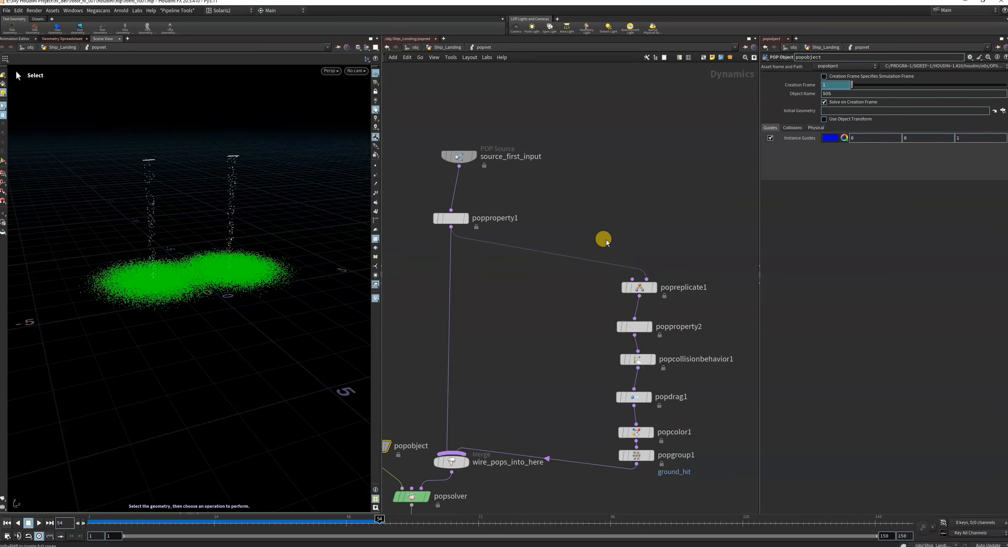
{"action": "scroll", "coordinate": [650, 382], "scroll_direction": "down", "scroll_amount": 3}
{"action": "scroll", "coordinate": [660, 382], "scroll_direction": "up", "scroll_amount": 2}
{"action": "scroll", "coordinate": [647, 432], "scroll_direction": "down", "scroll_amount": 4}
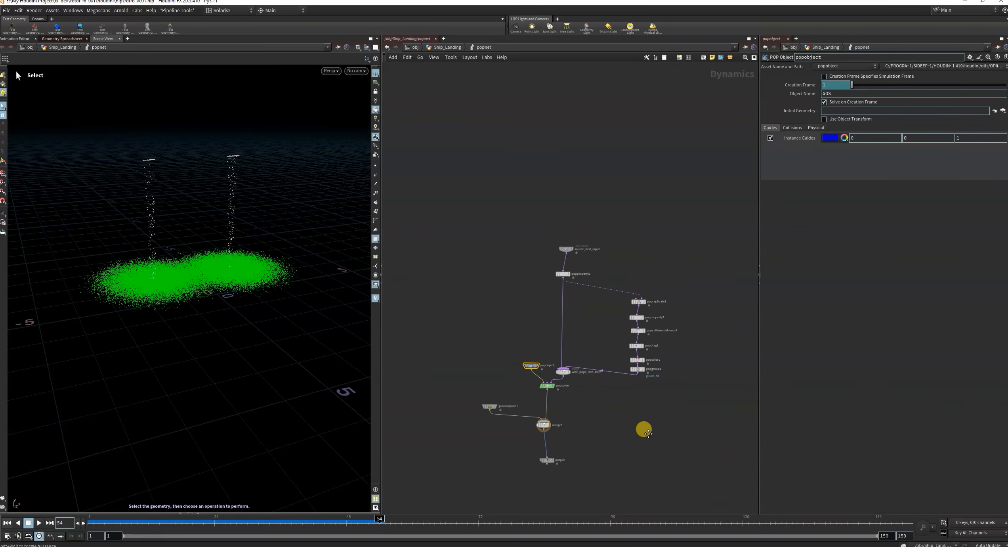
{"action": "scroll", "coordinate": [650, 412], "scroll_direction": "up", "scroll_amount": 3}
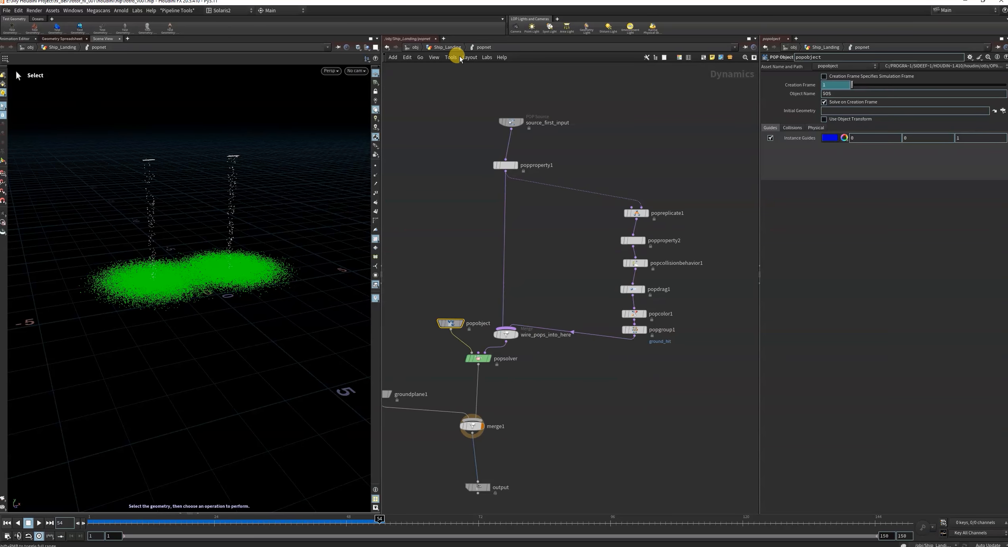
{"action": "left_click", "coordinate": [452, 48]}
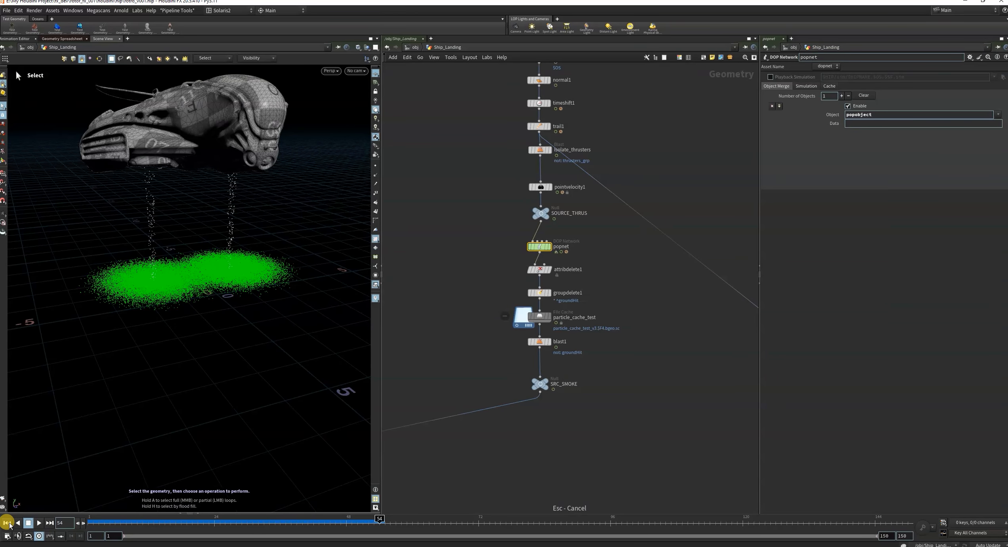
{"action": "left_click_drag", "start_coordinate": [218, 312], "coordinate": [199, 286], "text": "alt"}
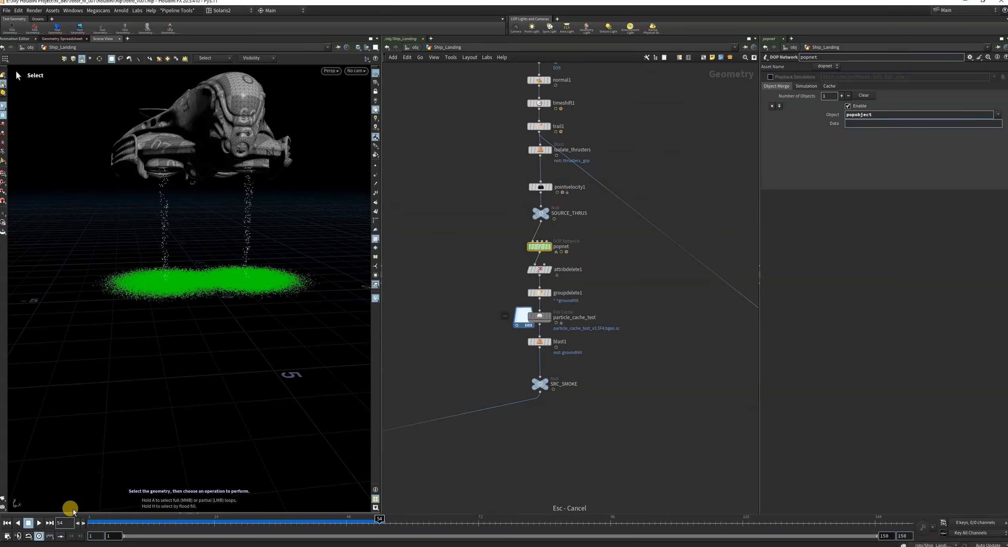
{"action": "left_click", "coordinate": [8, 523]}
{"action": "left_click_drag", "start_coordinate": [495, 274], "coordinate": [585, 288]}
{"action": "scroll", "coordinate": [585, 288], "scroll_direction": "up", "scroll_amount": 3}
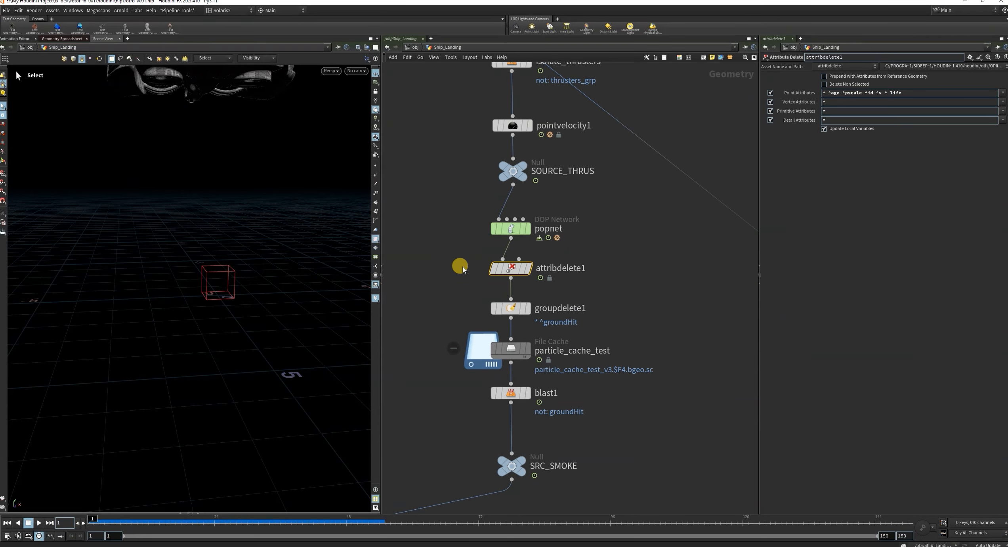
{"action": "left_click", "coordinate": [448, 259]}
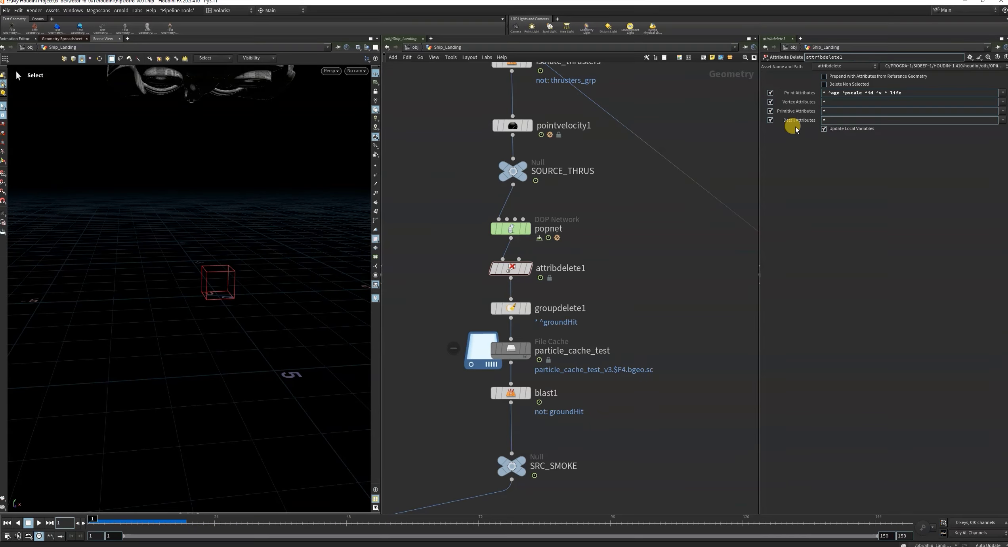
Add a second Attribute Delete node beside the chain and wire popnet's output into its first input.
{"action": "left_click", "coordinate": [824, 93]}
{"action": "type", "text": "*"}
{"action": "left_click", "coordinate": [666, 301]}
{"action": "key", "text": "Tab"}
{"action": "type", "text": "attde"}
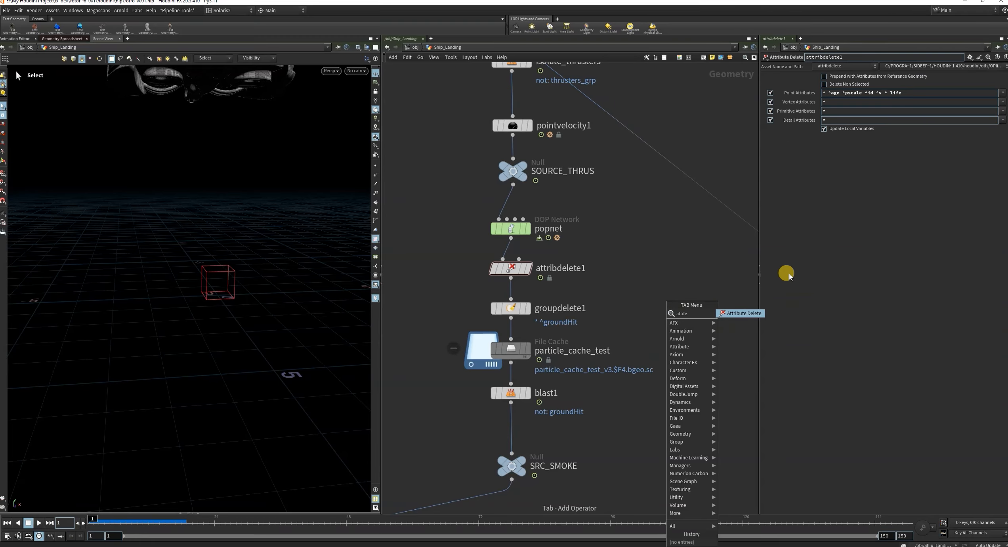
{"action": "left_click", "coordinate": [743, 313]}
{"action": "left_click", "coordinate": [692, 293]}
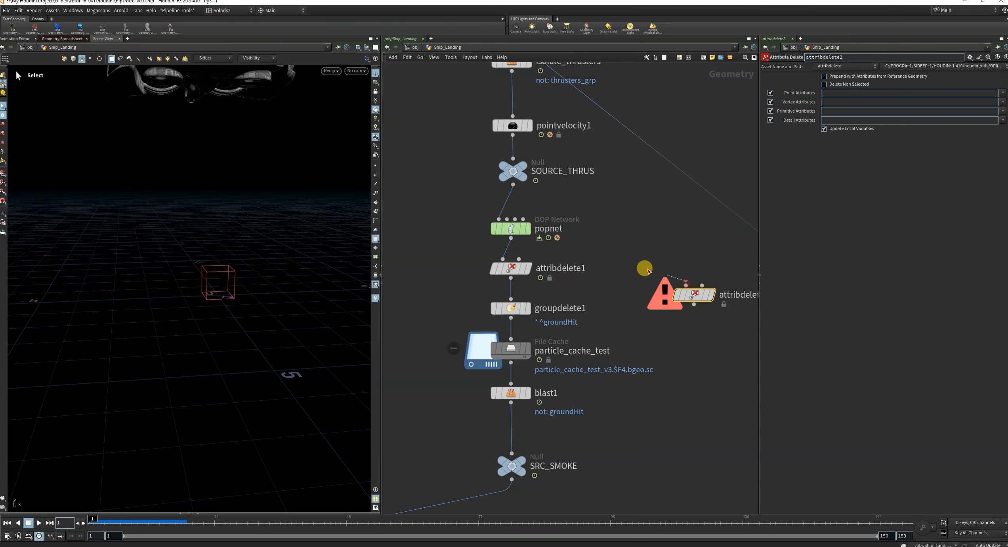
{"action": "left_click_drag", "start_coordinate": [685, 284], "coordinate": [515, 239]}
{"action": "left_click", "coordinate": [496, 272]}
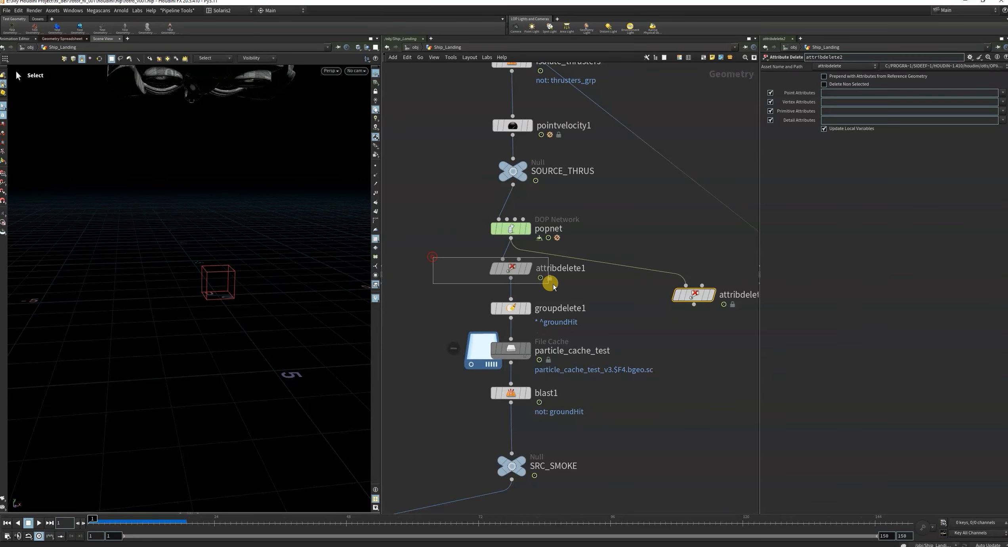
{"action": "left_click_drag", "start_coordinate": [715, 354], "coordinate": [670, 267]}
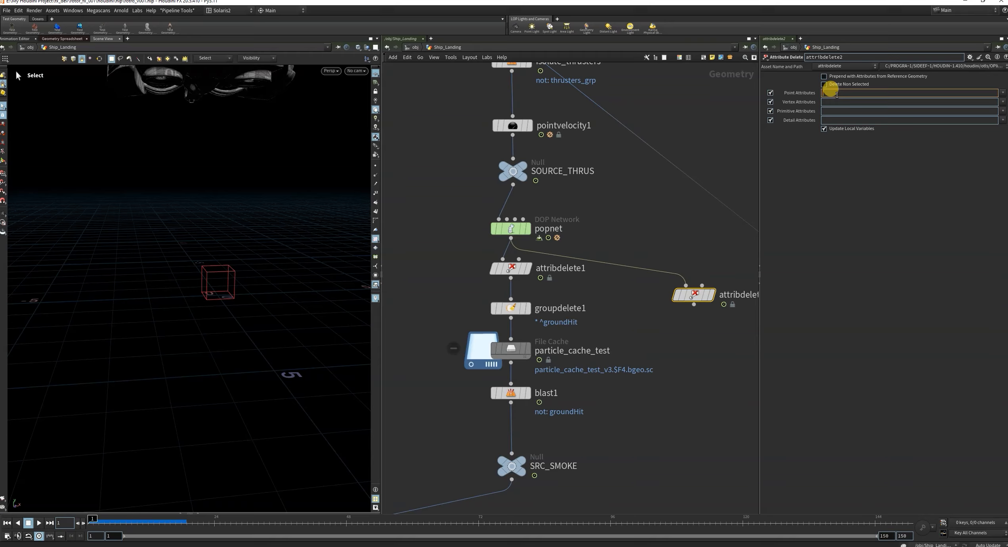
Set attribdelete2's Point Attributes to * ^age ^life ^id ^v ^pscale and its Vertex, Primitive and Detail Attributes to *.
{"action": "type", "text": "*"}
{"action": "left_click", "coordinate": [670, 222]}
{"action": "left_click_drag", "start_coordinate": [710, 373], "coordinate": [687, 282]}
{"action": "left_click", "coordinate": [835, 92]}
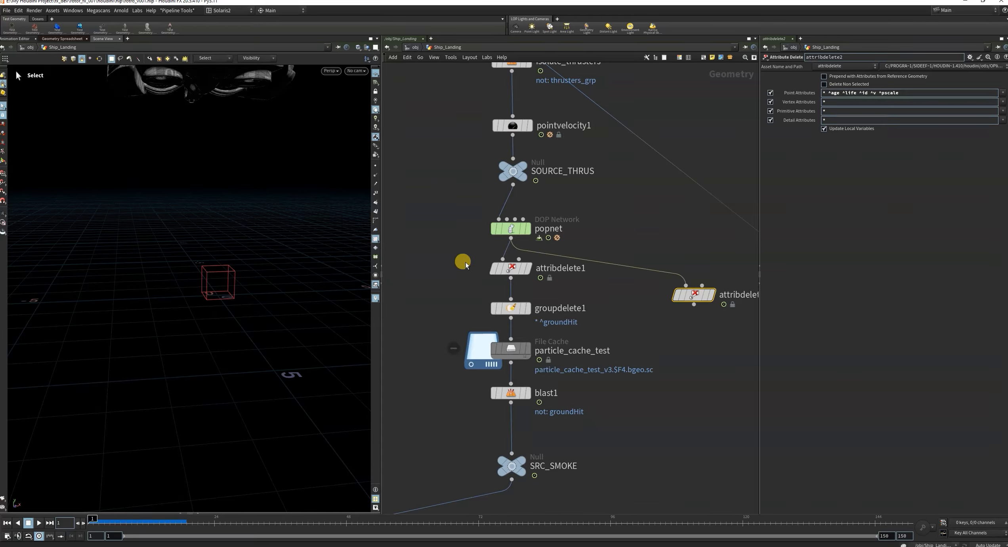
Compare attribdelete1's attribute patterns with attribdelete2's, and delete the extra attribdelete2 node.
{"action": "left_click", "coordinate": [516, 272]}
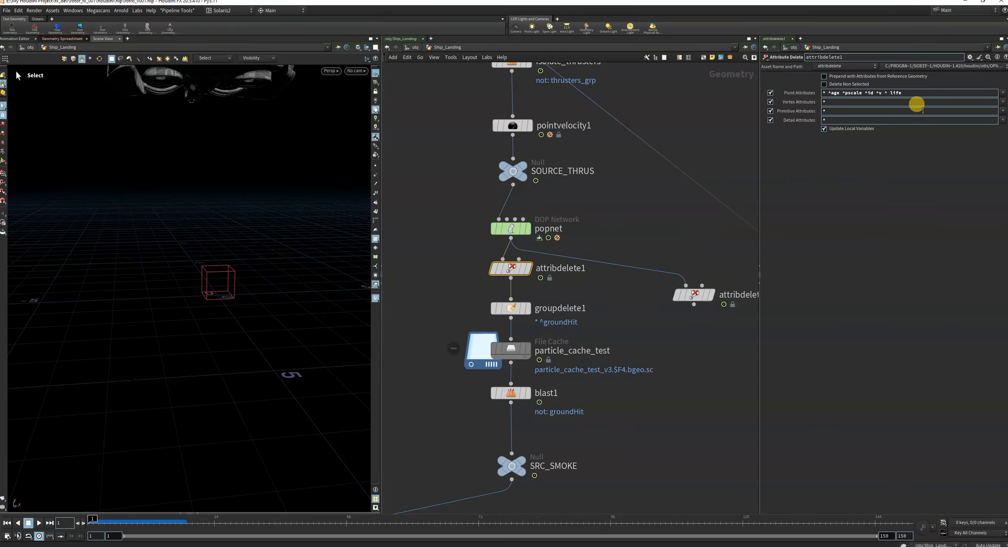
{"action": "left_click", "coordinate": [694, 294]}
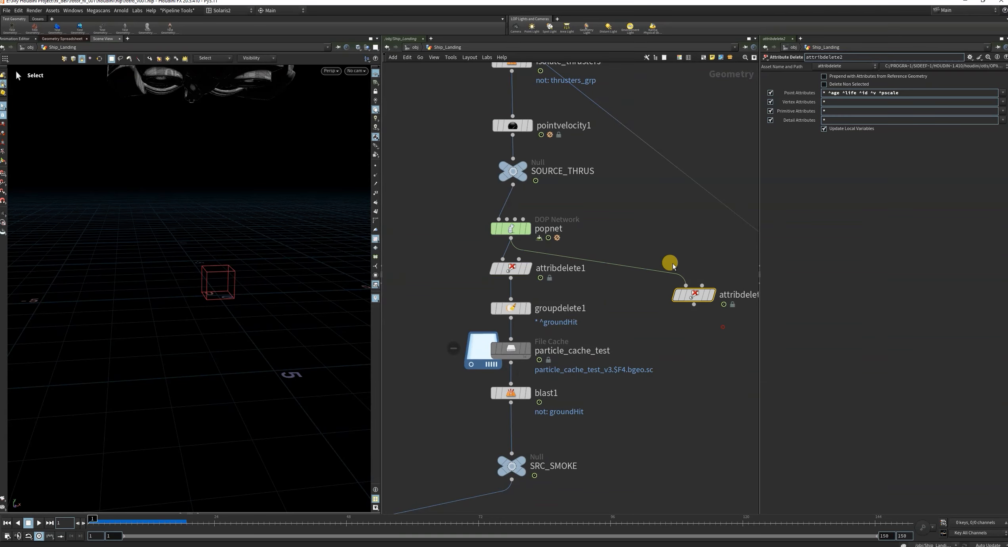
{"action": "key", "text": "Delete"}
{"action": "left_click", "coordinate": [510, 269]}
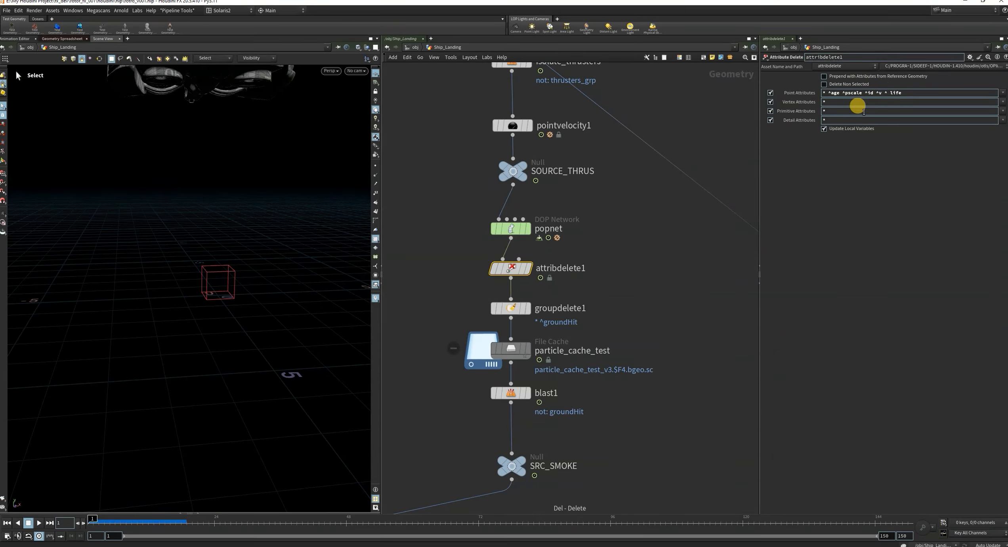
Review groupdelete1's group pattern and examine the node info of groupdelete1 and popnet for attributes and point groups.
{"action": "left_click_drag", "start_coordinate": [452, 297], "coordinate": [582, 323]}
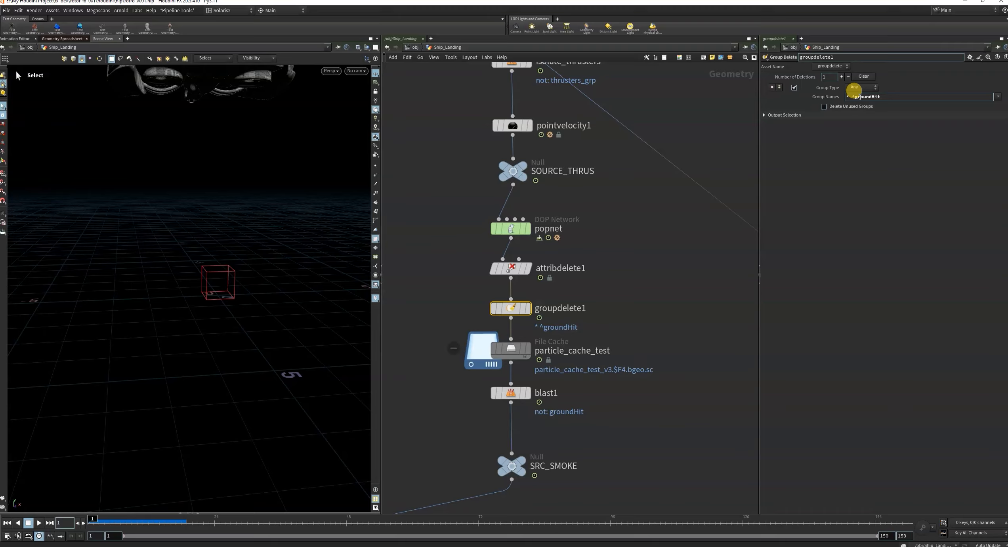
{"action": "middle_click", "coordinate": [477, 308]}
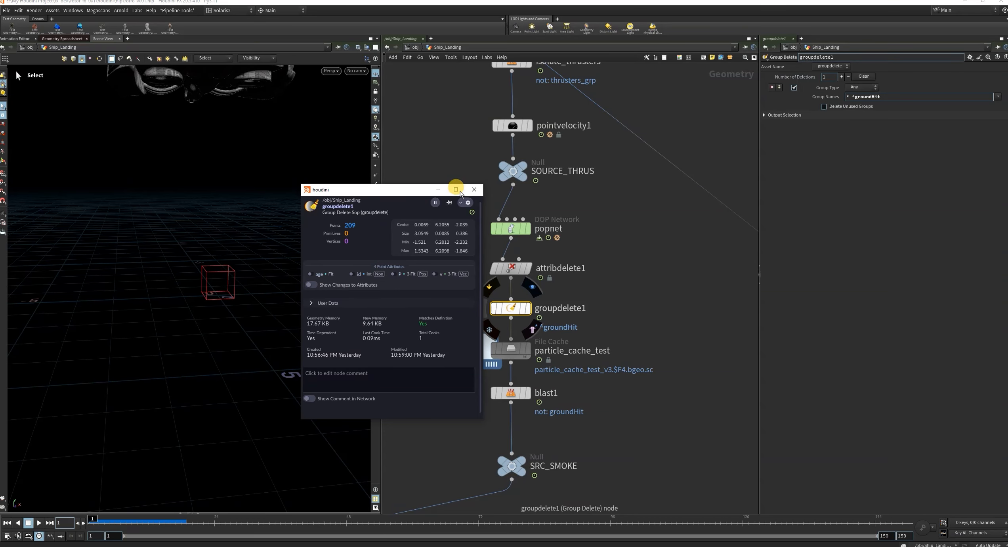
{"action": "left_click", "coordinate": [474, 190]}
{"action": "left_click", "coordinate": [527, 229]}
{"action": "left_click", "coordinate": [476, 228]}
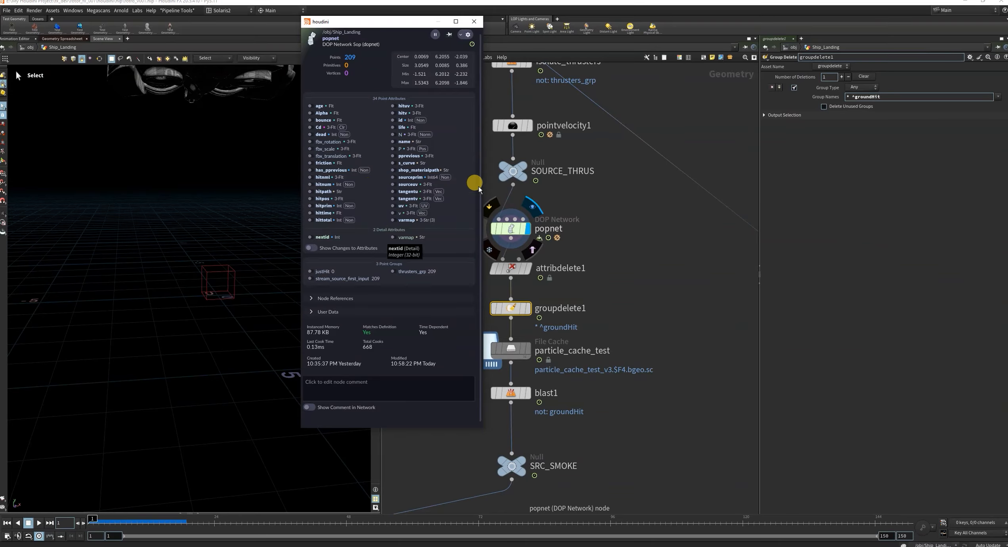
{"action": "left_click", "coordinate": [471, 26]}
Examine the node info of attribdelete1 and groupdelete1 to compare their remaining point attributes and groups.
{"action": "left_click", "coordinate": [538, 272]}
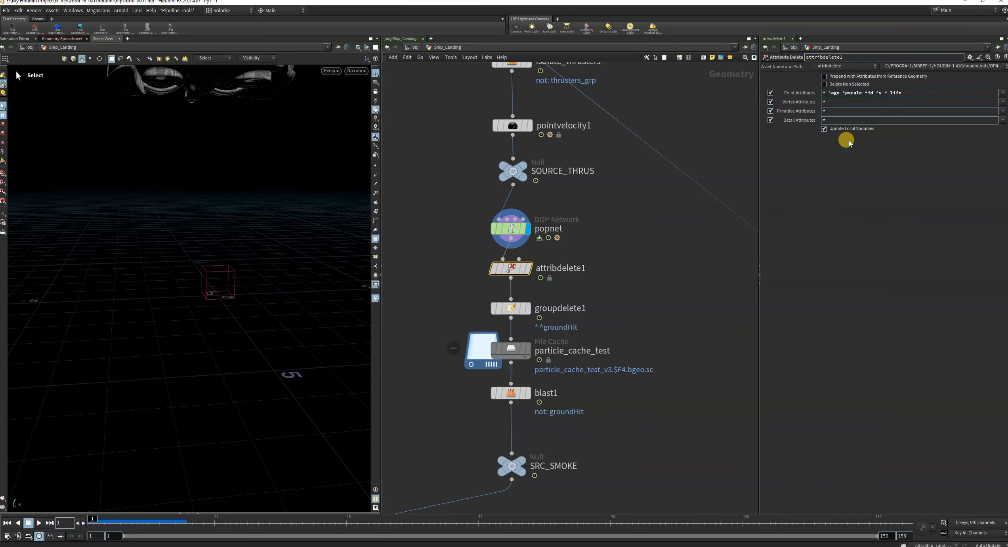
{"action": "left_click", "coordinate": [484, 272]}
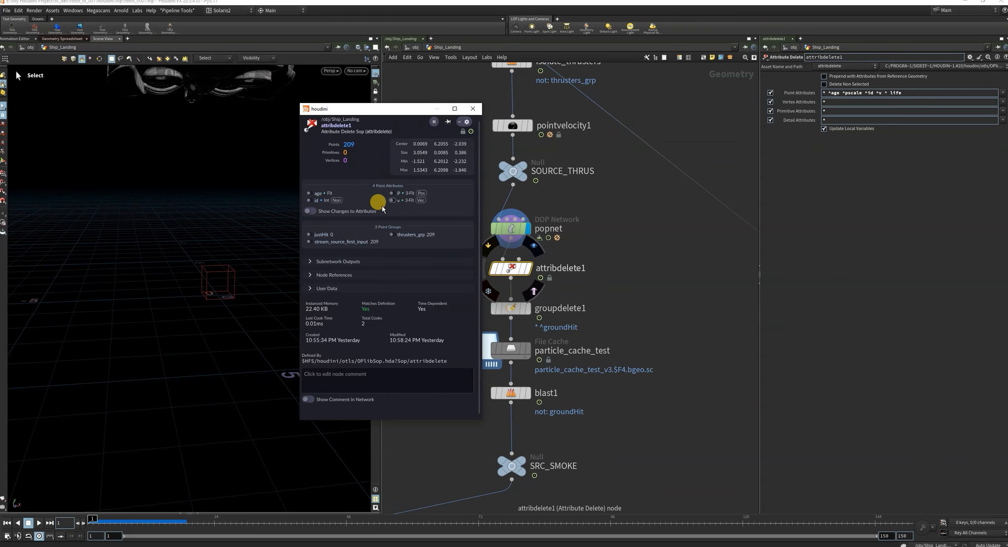
{"action": "left_click", "coordinate": [473, 108]}
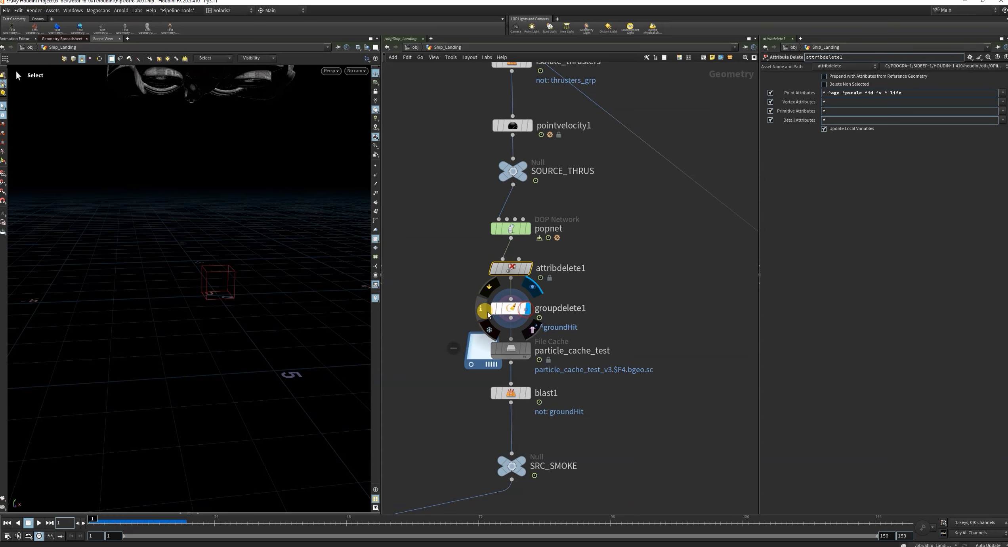
{"action": "left_click", "coordinate": [481, 307]}
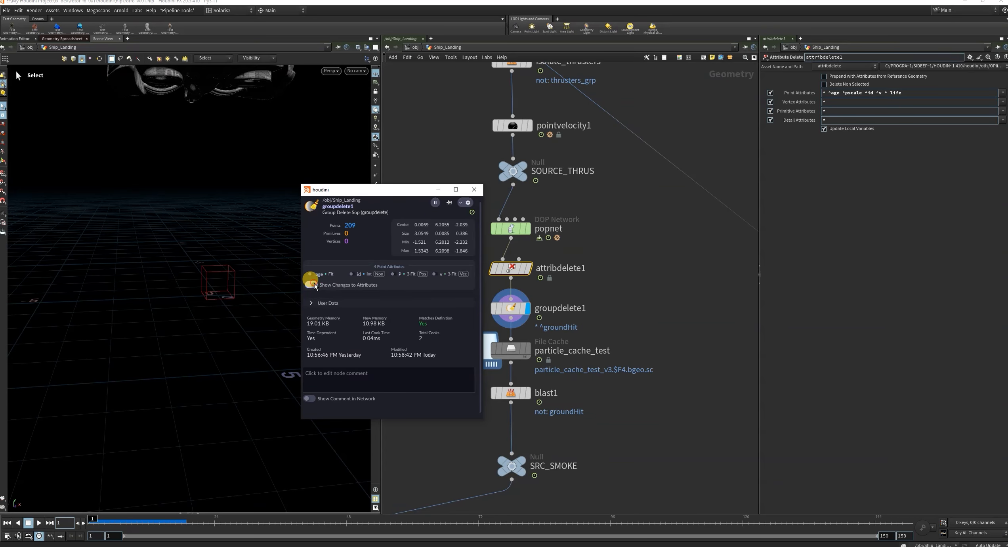
{"action": "left_click", "coordinate": [474, 190]}
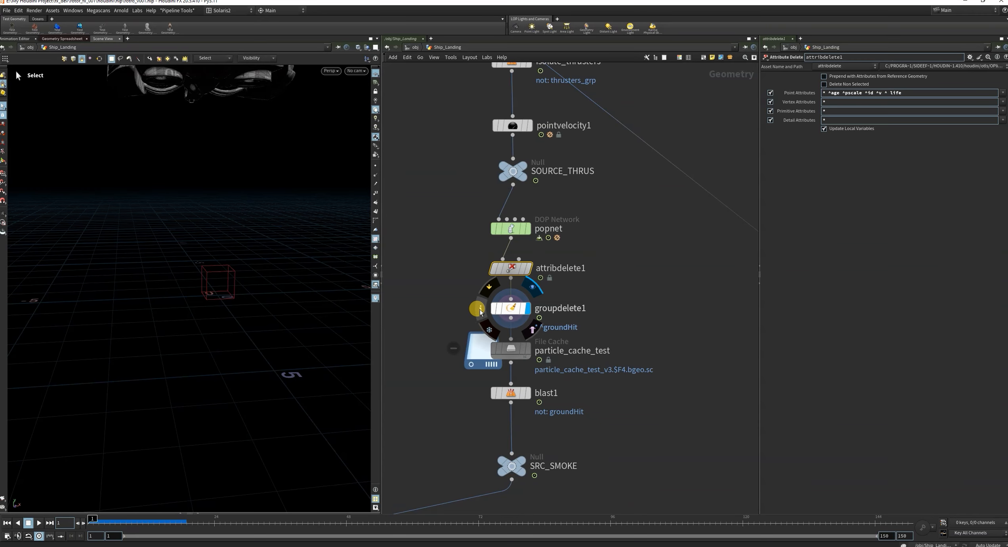
{"action": "left_click", "coordinate": [480, 309]}
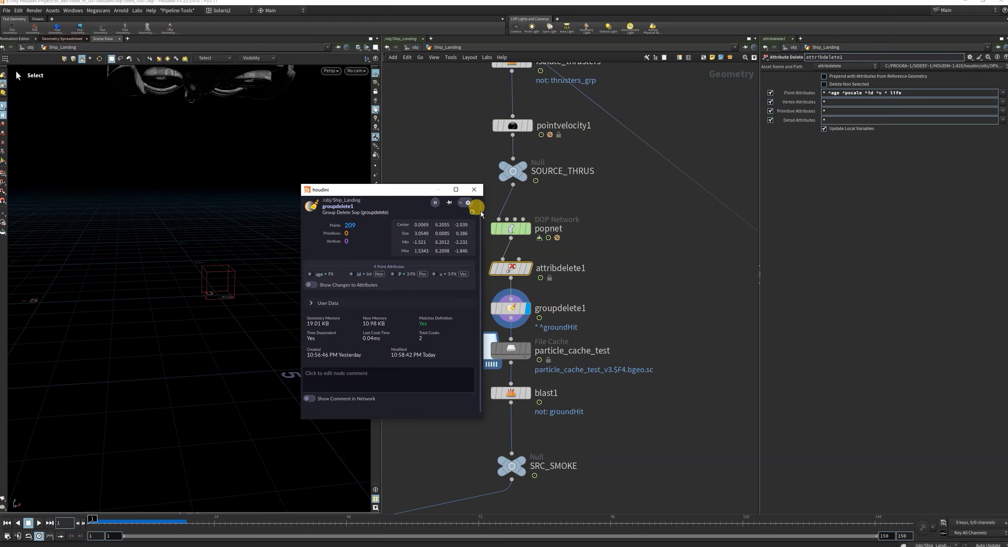
{"action": "left_click", "coordinate": [473, 189]}
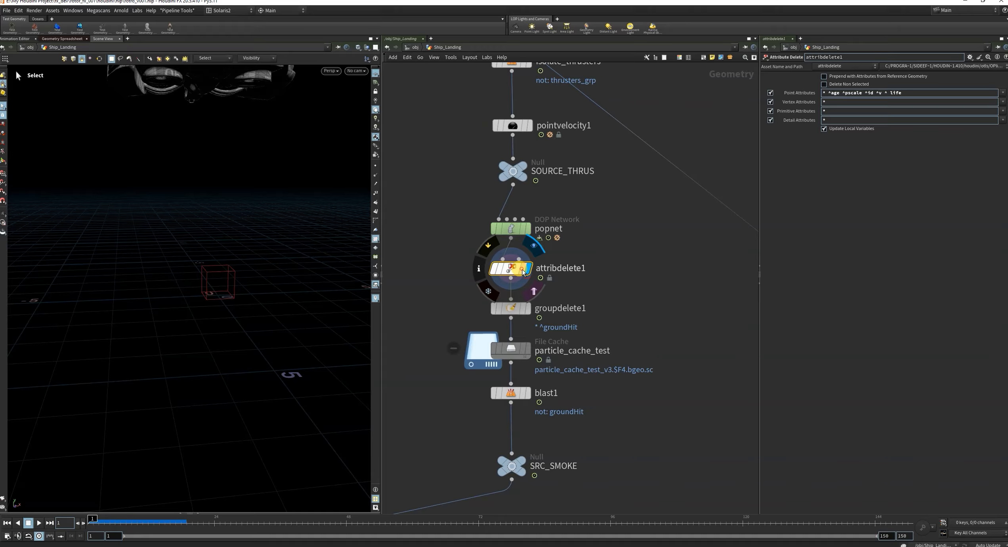
{"action": "left_click", "coordinate": [477, 270]}
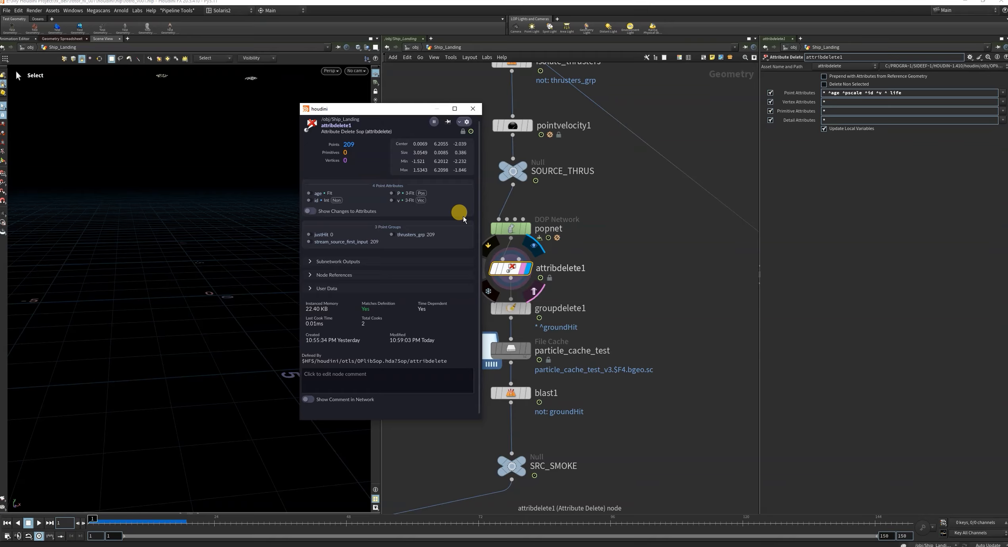
{"action": "left_click", "coordinate": [472, 108]}
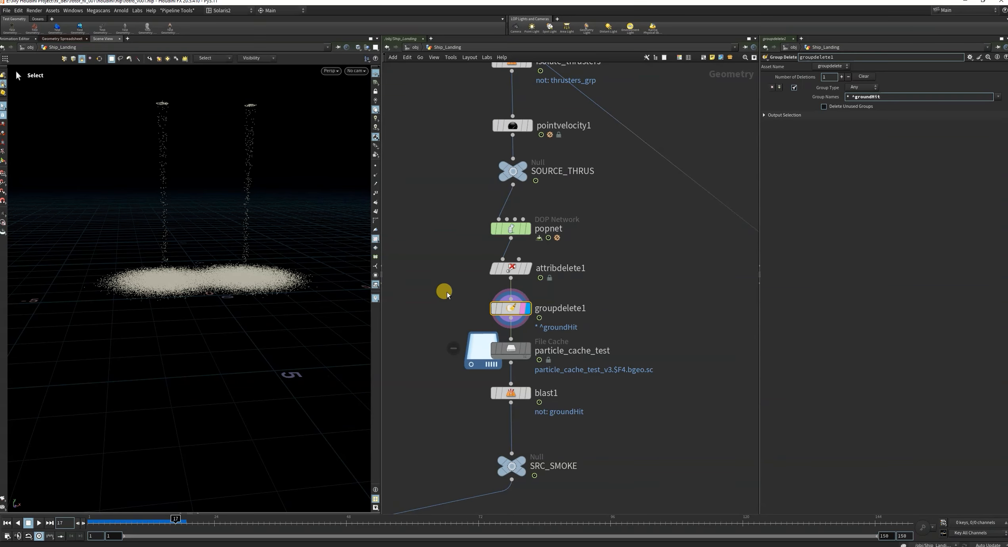
Display groupdelete1's output, and copy the group name ground_hit from popgroup1 inside popnet.
{"action": "left_click", "coordinate": [527, 308]}
{"action": "double_click", "coordinate": [511, 229]}
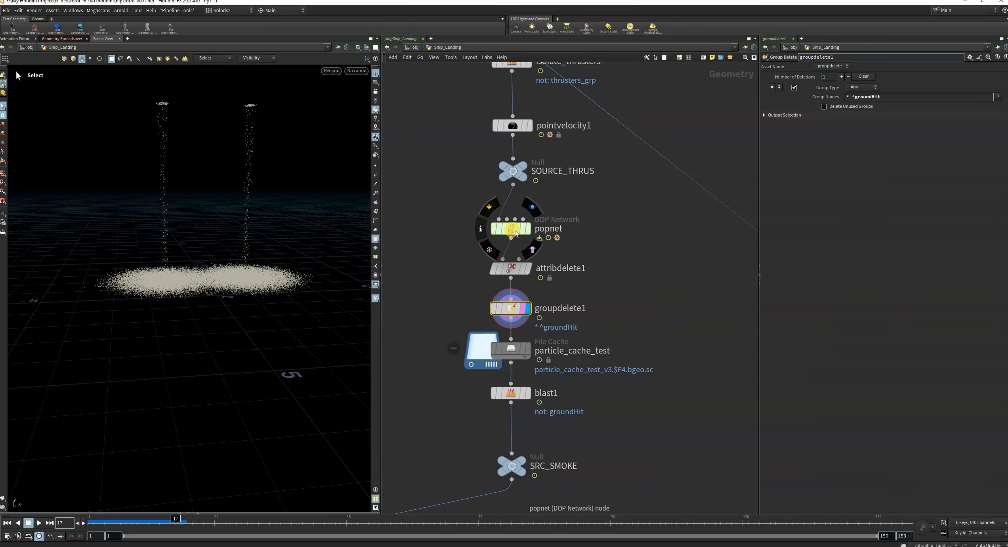
{"action": "left_click_drag", "start_coordinate": [597, 324], "coordinate": [644, 335]}
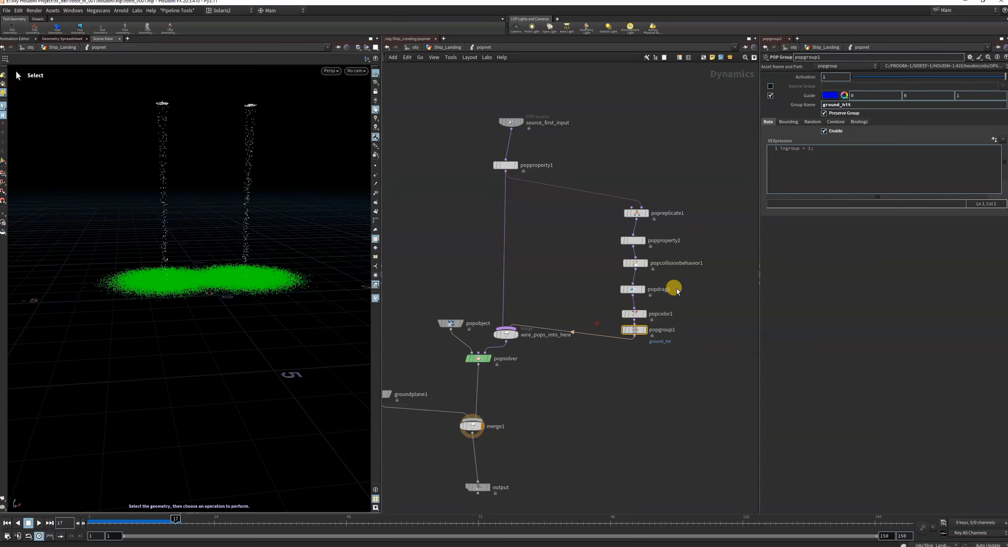
{"action": "double_click", "coordinate": [844, 105]}
{"action": "key", "text": "ctrl+c"}
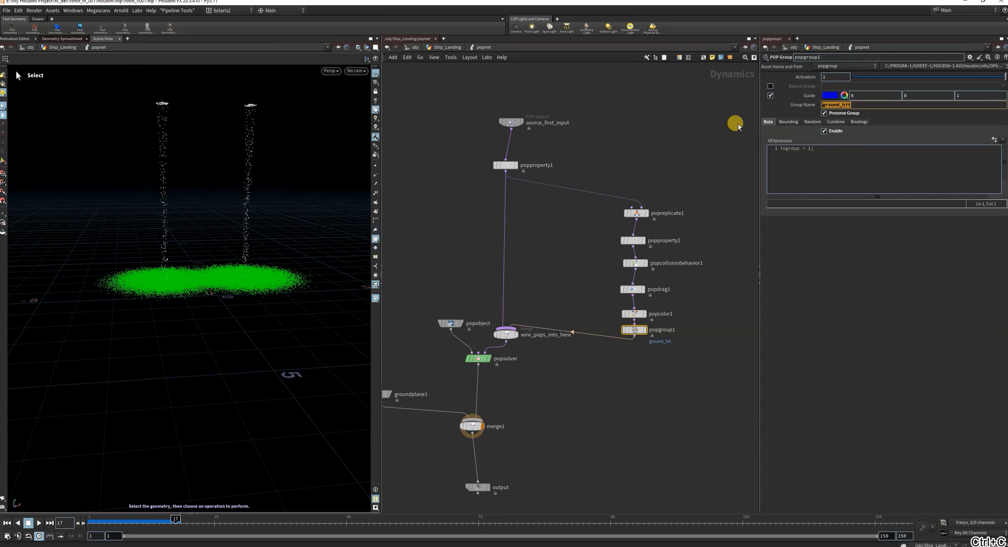
Set groupdelete1's Group Names in Ship_Landing to * ^ground_hit and check the kept group in its node info.
{"action": "left_click", "coordinate": [446, 47]}
{"action": "left_click", "coordinate": [495, 308]}
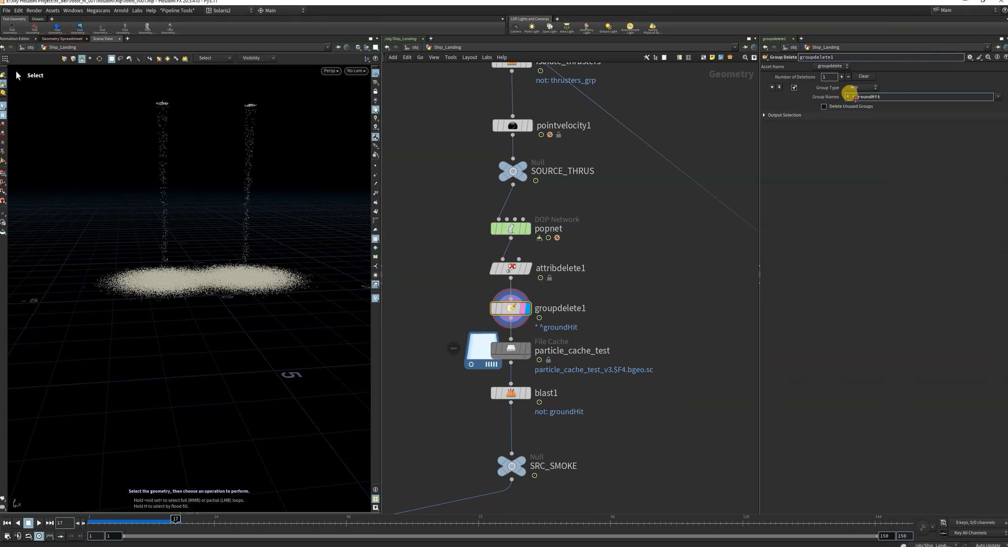
{"action": "left_click_drag", "start_coordinate": [856, 100], "coordinate": [911, 99]}
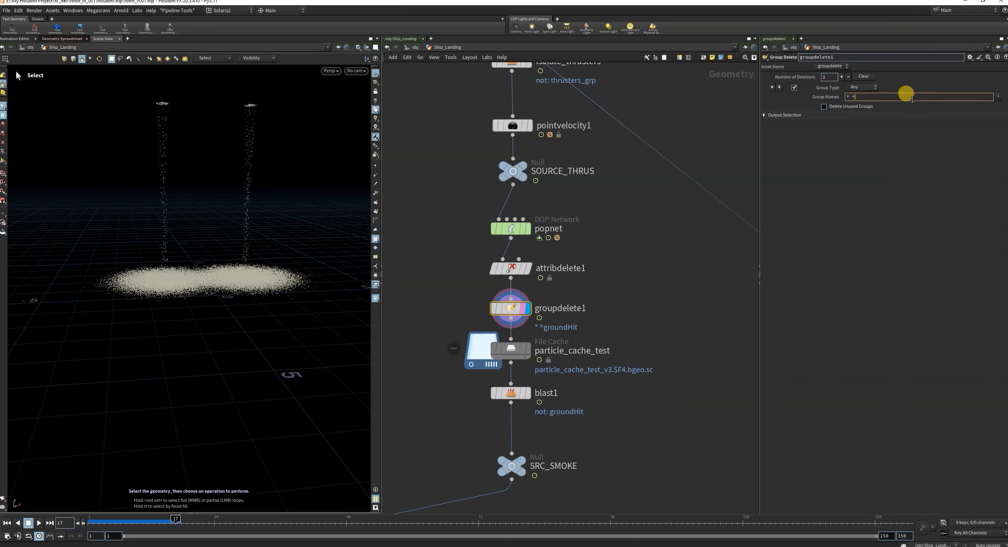
{"action": "key", "text": "ctrl+v"}
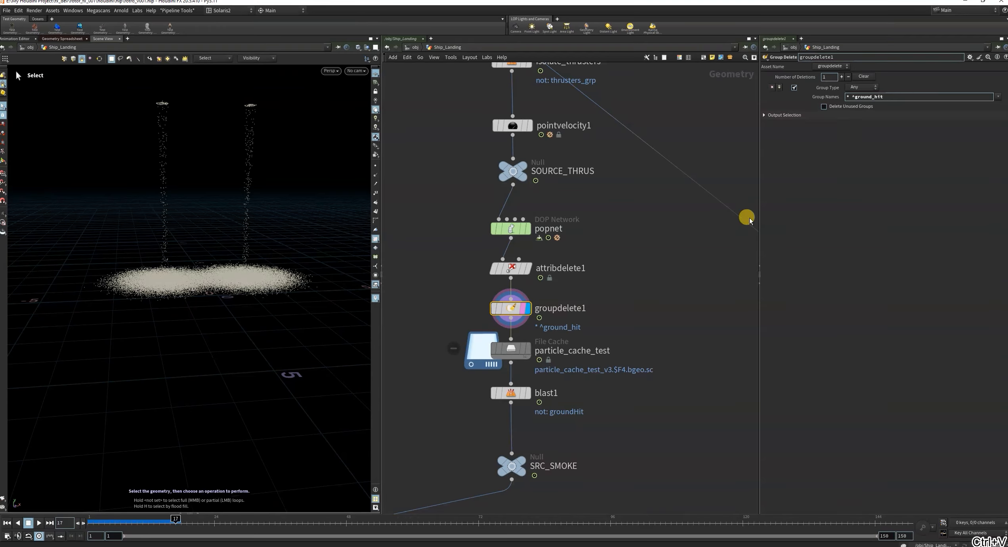
{"action": "left_click", "coordinate": [481, 308]}
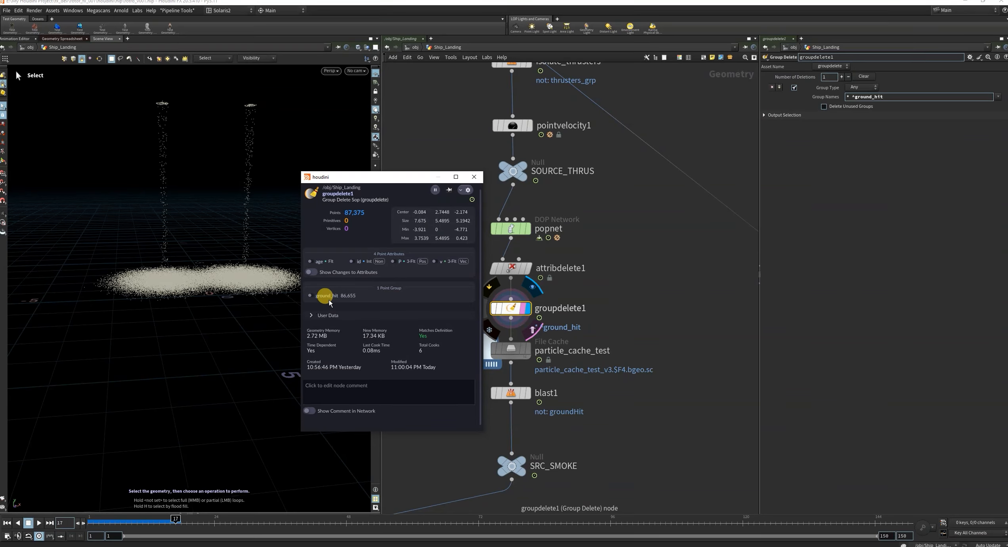
{"action": "left_click", "coordinate": [474, 177]}
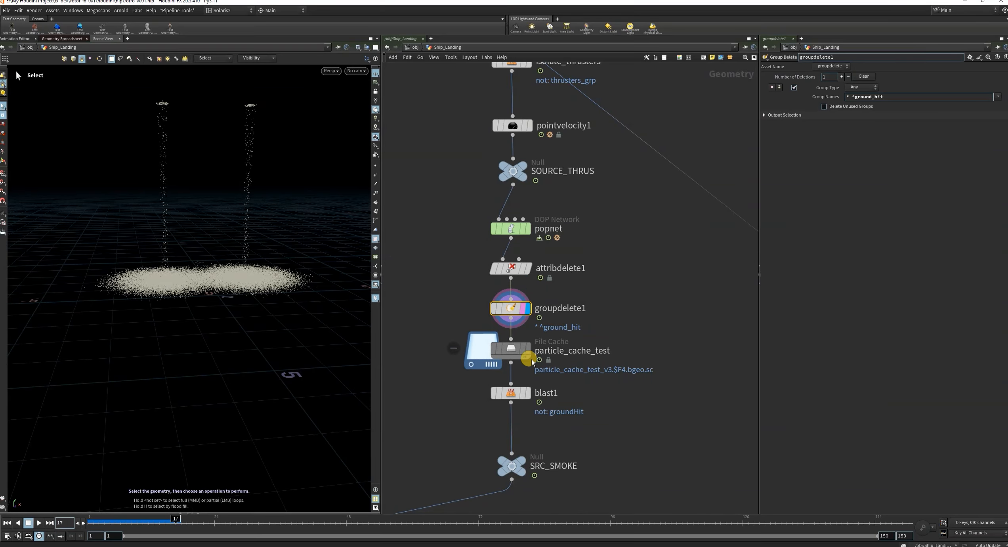
Display the output of particle_cache_test in Ship_Landing.
{"action": "left_click", "coordinate": [527, 356]}
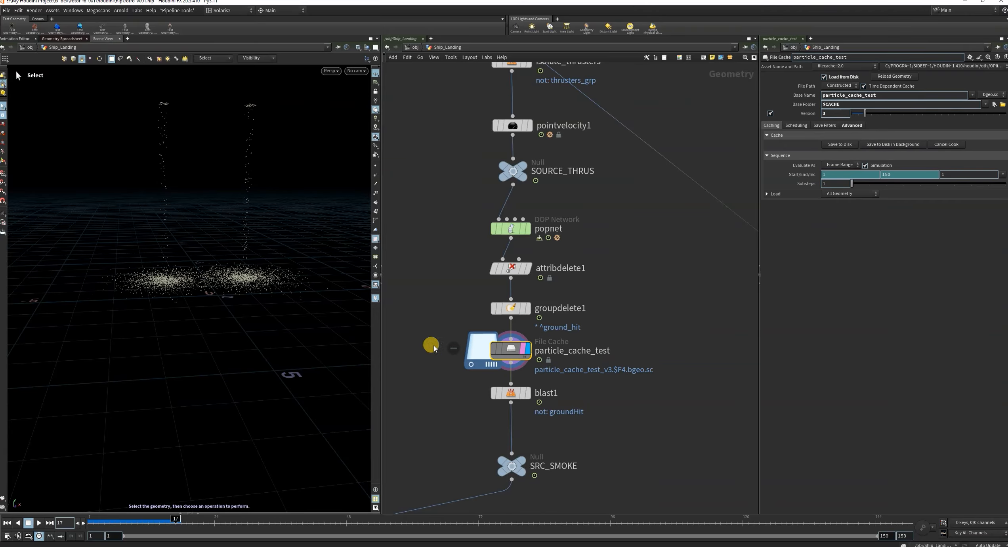
{"action": "scroll", "coordinate": [641, 288], "scroll_direction": "down", "scroll_amount": 3}
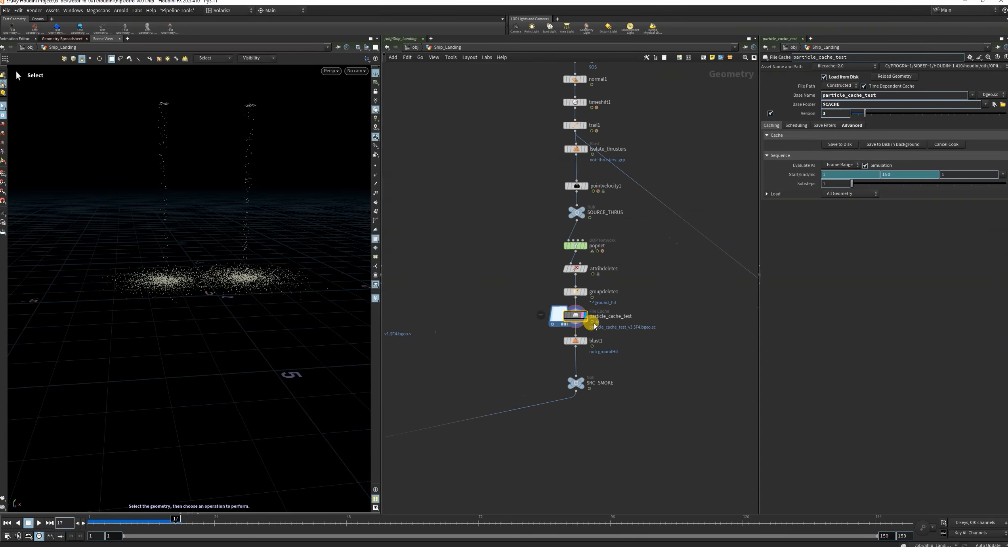
{"action": "scroll", "coordinate": [593, 323], "scroll_direction": "up", "scroll_amount": 3}
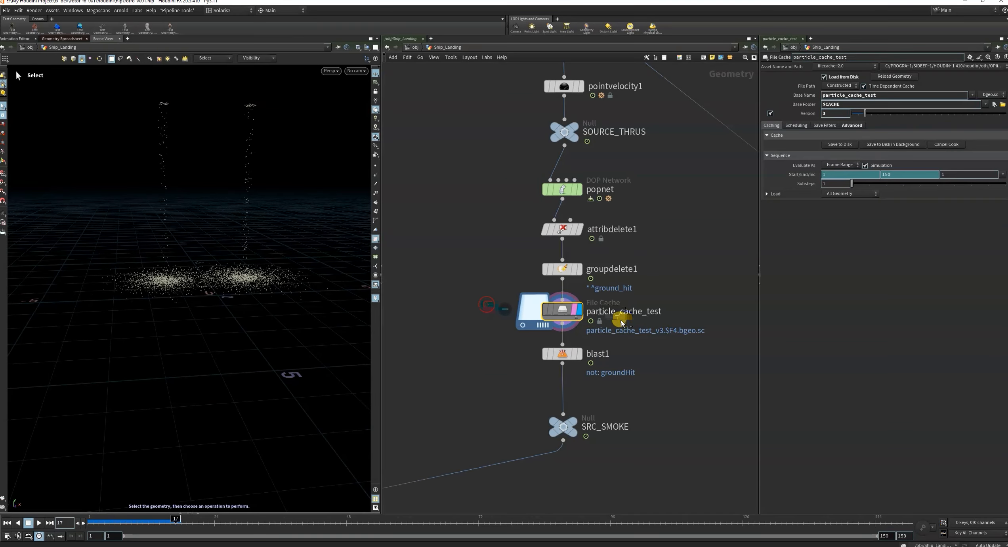
Display blast1's output and clear groundHit from its Group setting.
{"action": "left_click", "coordinate": [578, 354]}
{"action": "left_click_drag", "start_coordinate": [438, 338], "coordinate": [640, 376]}
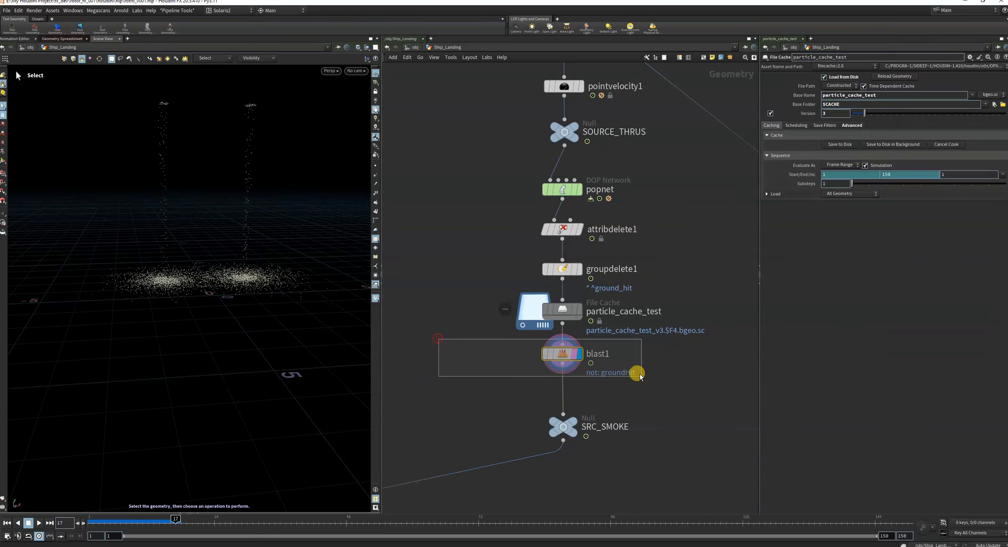
{"action": "left_click_drag", "start_coordinate": [448, 341], "coordinate": [635, 368]}
{"action": "left_click", "coordinate": [994, 76]}
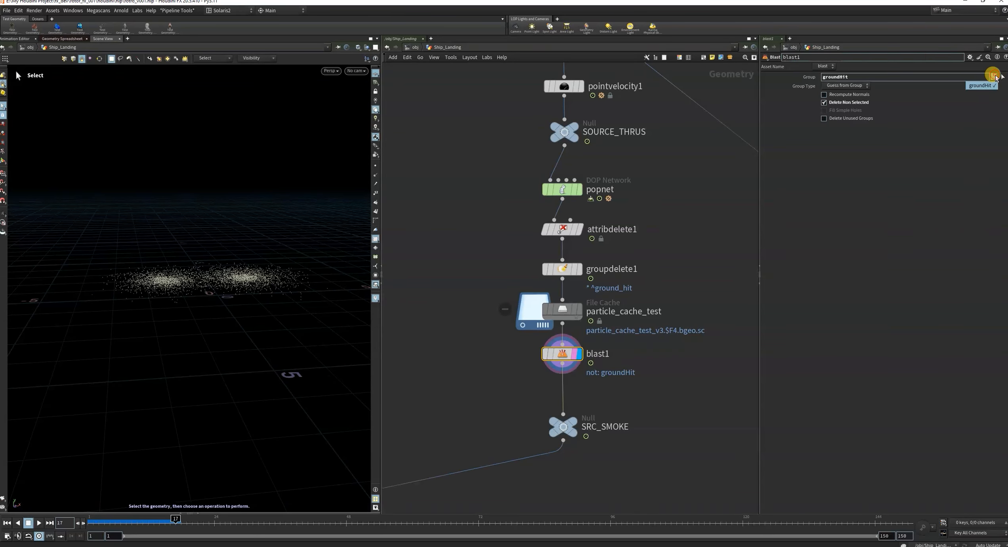
{"action": "left_click", "coordinate": [989, 86]}
{"action": "left_click_drag", "start_coordinate": [484, 356], "coordinate": [599, 384]}
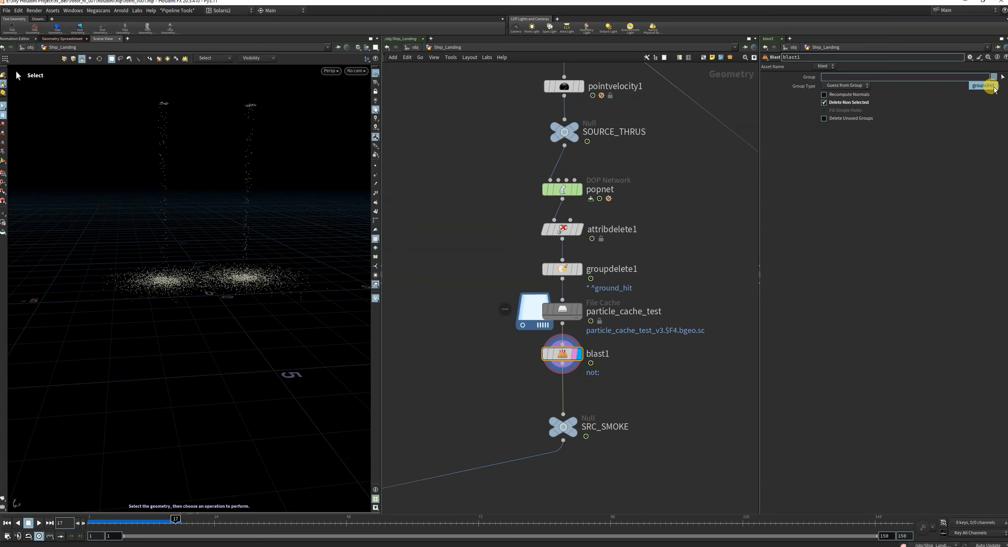
{"action": "left_click", "coordinate": [639, 240]}
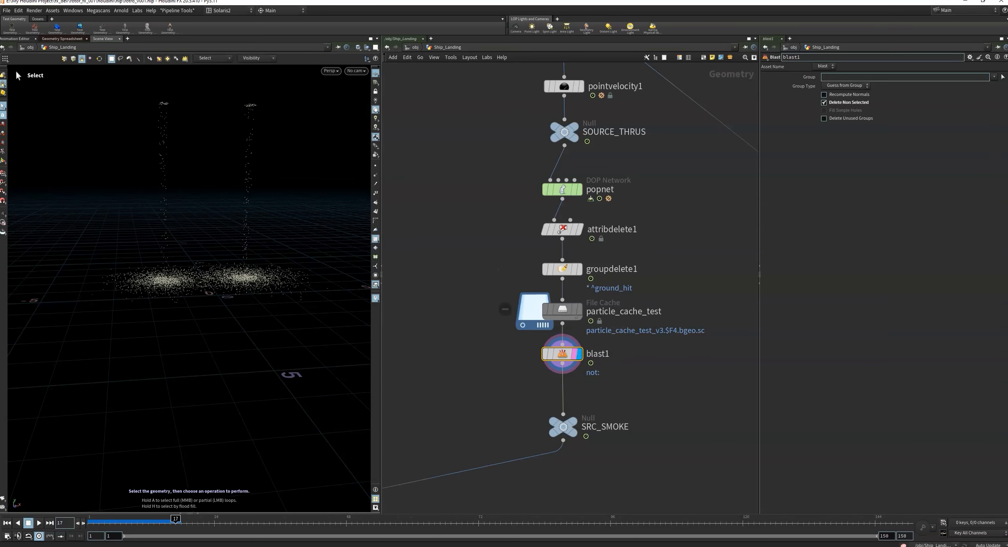
Return to frame 1 and save particle_cache_test to disk as version 4.
{"action": "left_click", "coordinate": [7, 525]}
{"action": "left_click", "coordinate": [559, 320]}
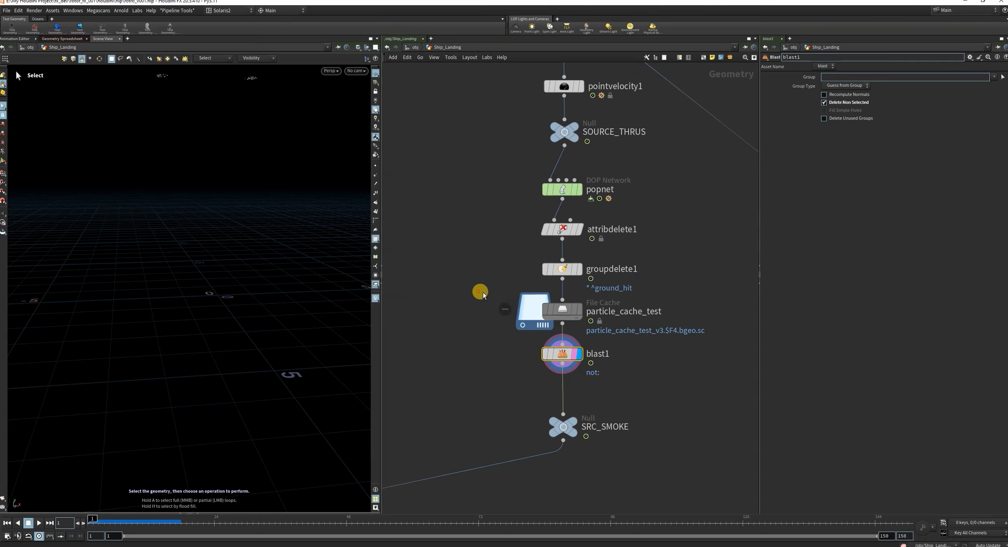
{"action": "left_click", "coordinate": [626, 319]}
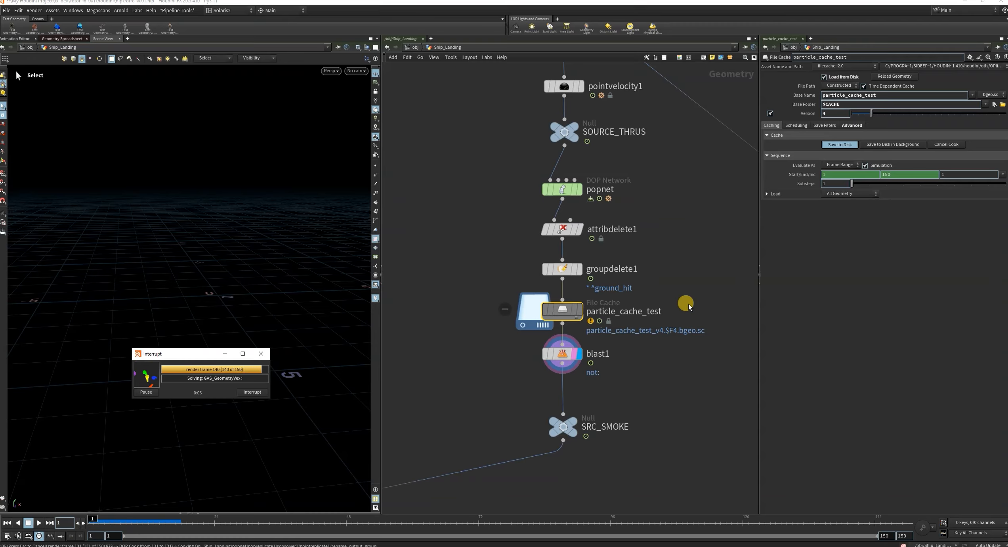
Set blast1's Group to ground_hit and check the remaining particles around frames 20 to 22.
{"action": "mouse_move", "coordinate": [543, 360]}
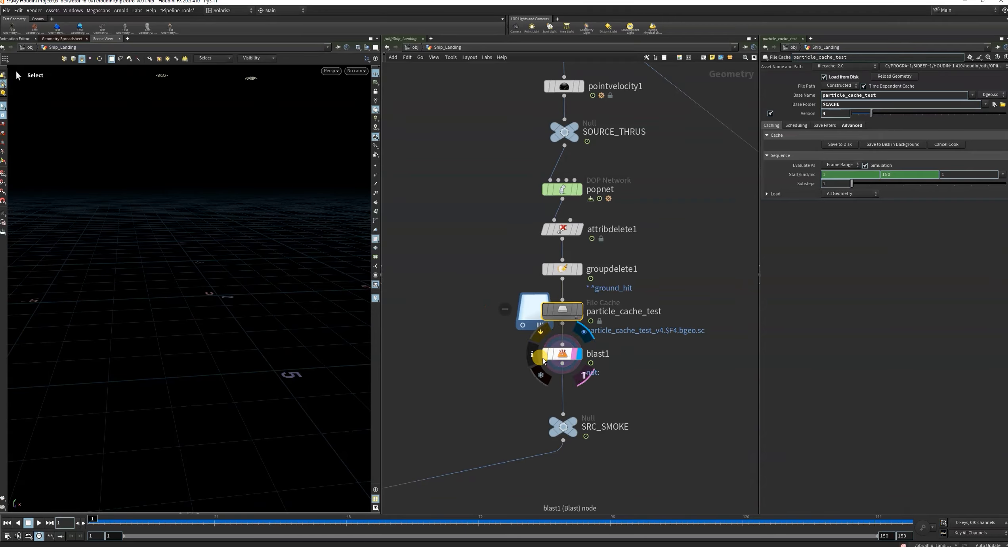
{"action": "left_click_drag", "start_coordinate": [471, 337], "coordinate": [612, 370]}
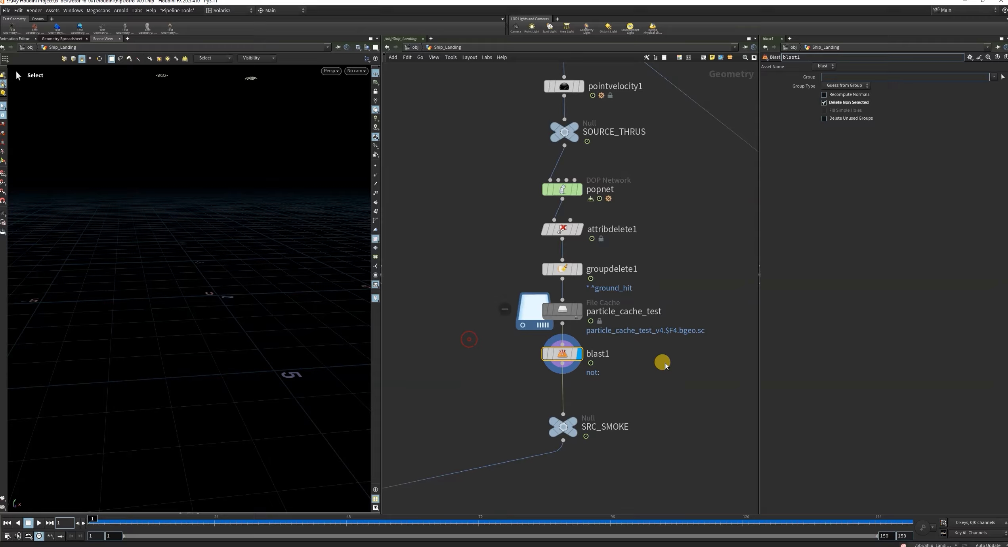
{"action": "left_click_drag", "start_coordinate": [129, 522], "coordinate": [203, 522]}
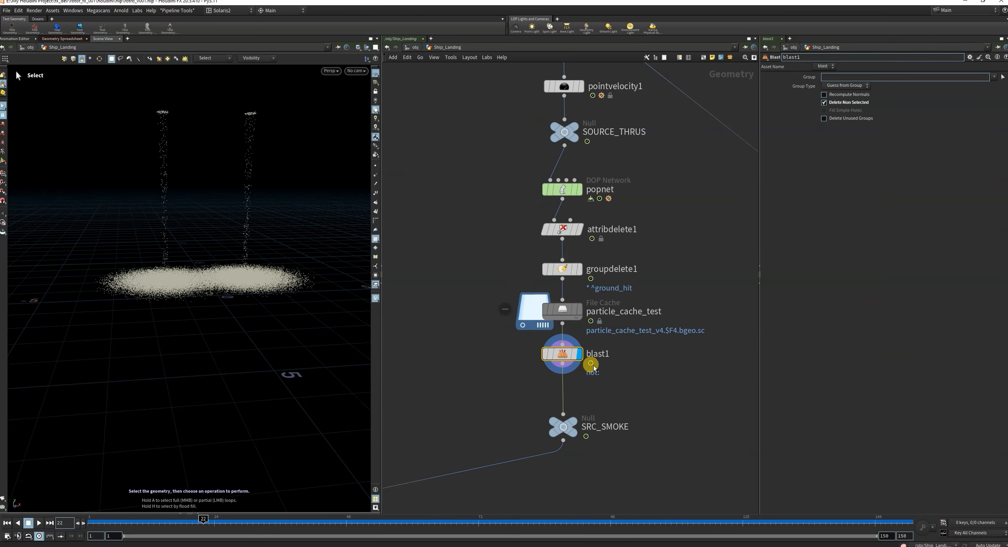
{"action": "left_click", "coordinate": [994, 76]}
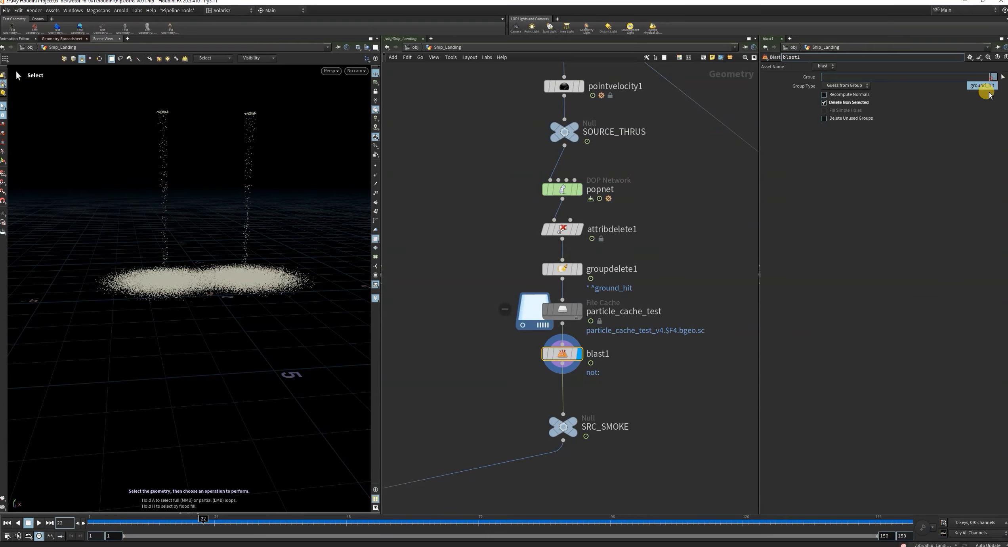
{"action": "left_click", "coordinate": [982, 86]}
{"action": "mouse_move", "coordinate": [184, 522]}
{"action": "left_mouse_down"}
{"action": "mouse_move", "coordinate": [222, 522]}
{"action": "mouse_move", "coordinate": [86, 522]}
{"action": "mouse_move", "coordinate": [339, 540]}
{"action": "mouse_move", "coordinate": [191, 536]}
{"action": "left_mouse_up"}
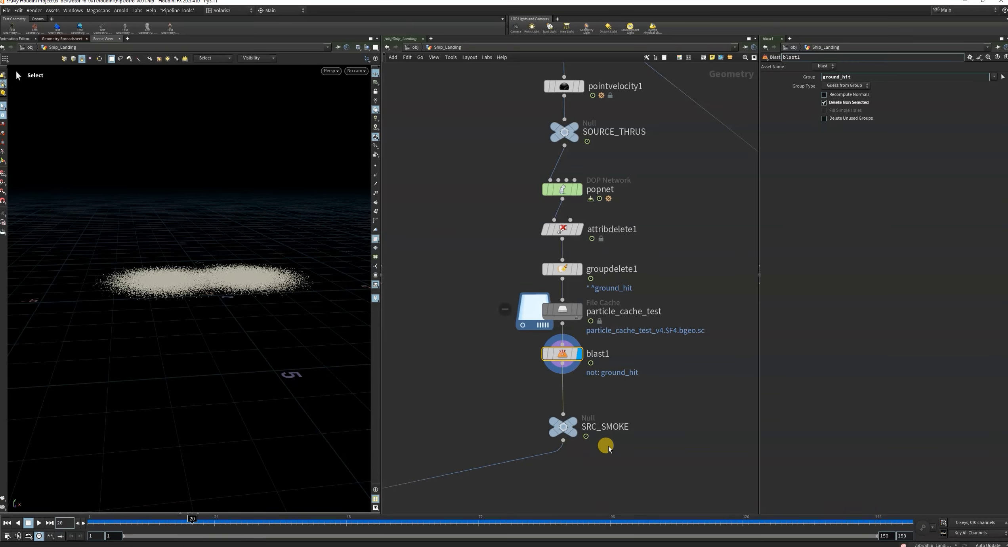
Rename the SRC_SMOKE null below blast1 to SRC_PRTICLES.
{"action": "mouse_move", "coordinate": [559, 433]}
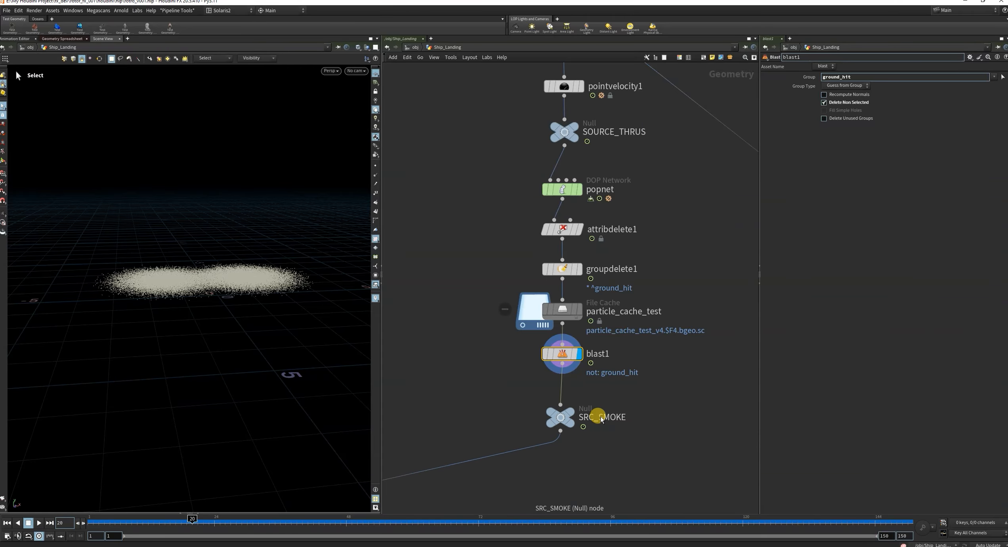
{"action": "double_click", "coordinate": [600, 417]}
{"action": "left_click_drag", "start_coordinate": [600, 417], "coordinate": [683, 419]}
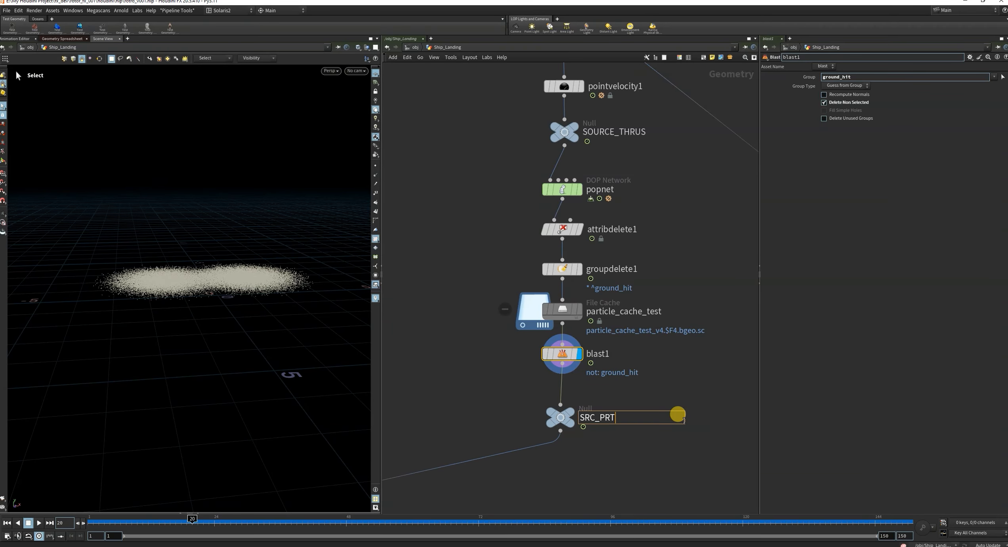
{"action": "type", "text": "PRTICLES"}
{"action": "key", "text": "Return"}
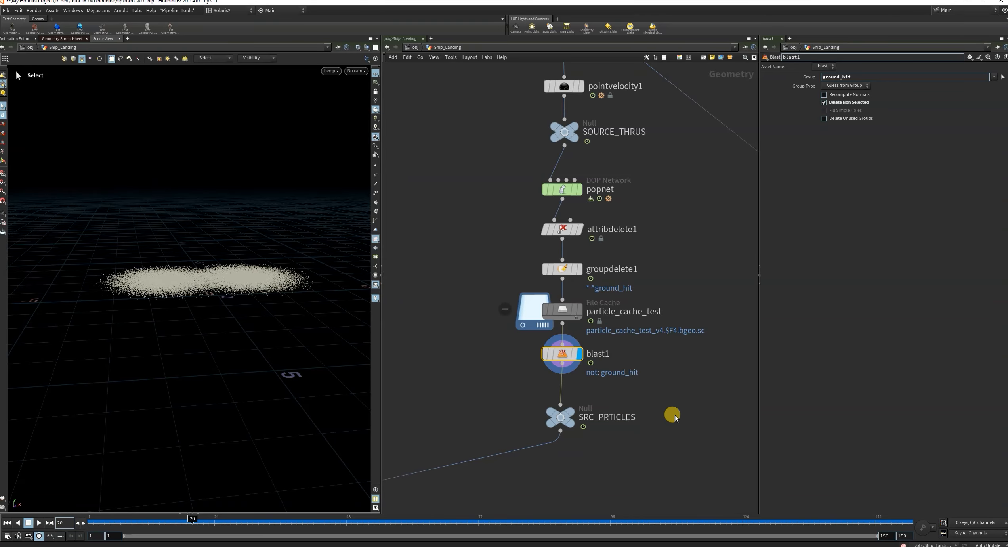
Display the output of the null below blast1 and select that null.
{"action": "scroll", "coordinate": [675, 418], "scroll_direction": "down", "scroll_amount": 5}
{"action": "scroll", "coordinate": [596, 412], "scroll_direction": "up", "scroll_amount": 5}
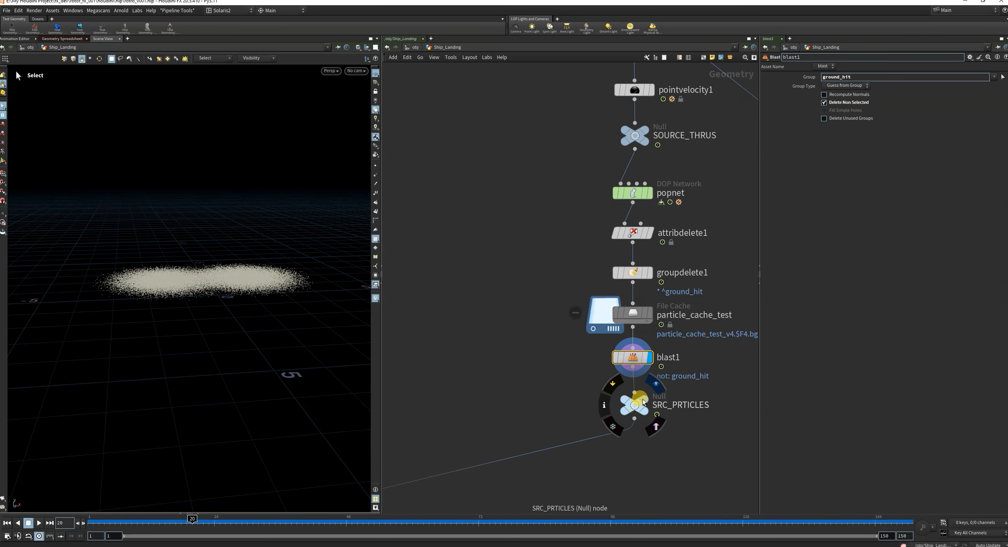
{"action": "scroll", "coordinate": [556, 348], "scroll_direction": "down", "scroll_amount": 3}
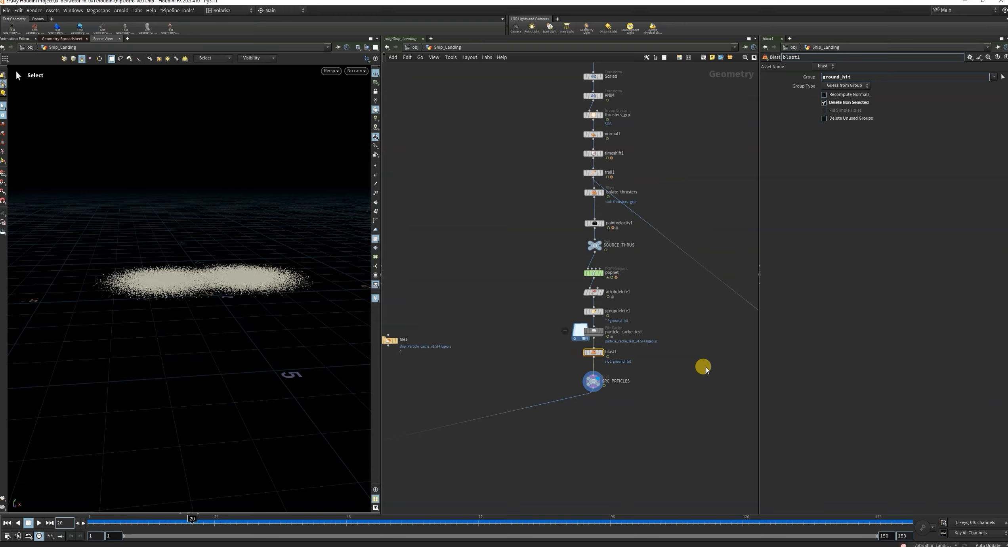
{"action": "scroll", "coordinate": [617, 402], "scroll_direction": "down", "scroll_amount": 3}
{"action": "scroll", "coordinate": [536, 378], "scroll_direction": "up", "scroll_amount": 2}
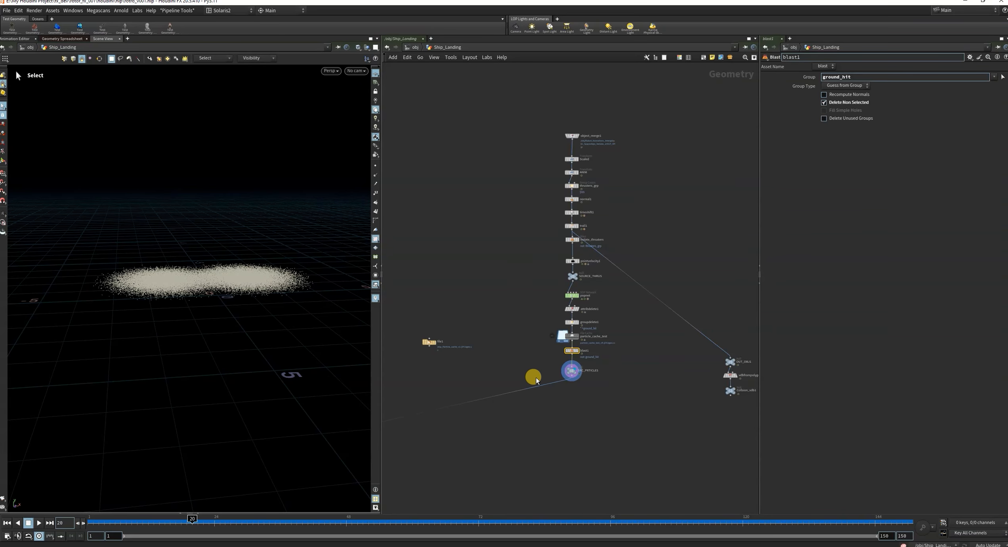
{"action": "scroll", "coordinate": [589, 382], "scroll_direction": "up", "scroll_amount": 4}
{"action": "left_click", "coordinate": [546, 359]}
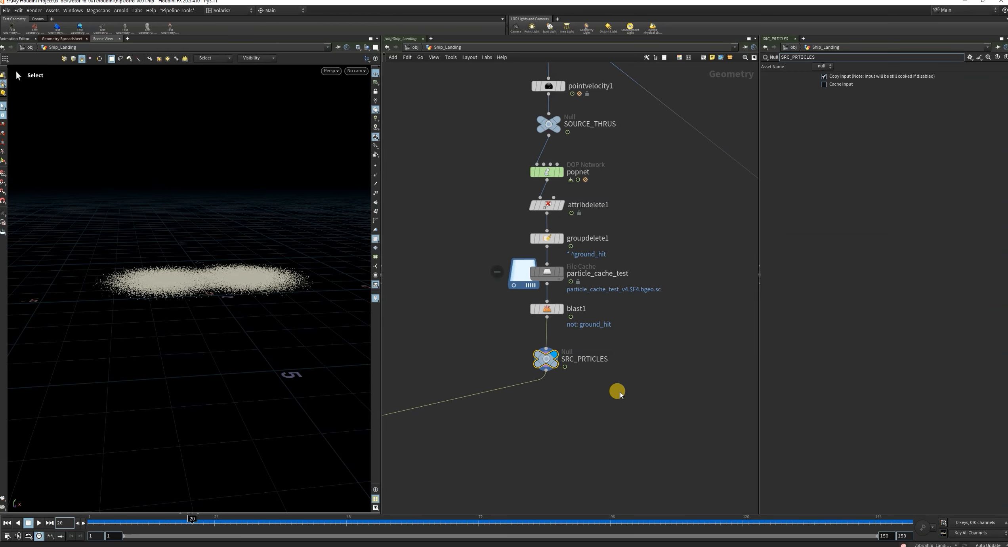
Correct the spelling of the null's name to SRC_PARTICLES.
{"action": "scroll", "coordinate": [619, 391], "scroll_direction": "down", "scroll_amount": 3}
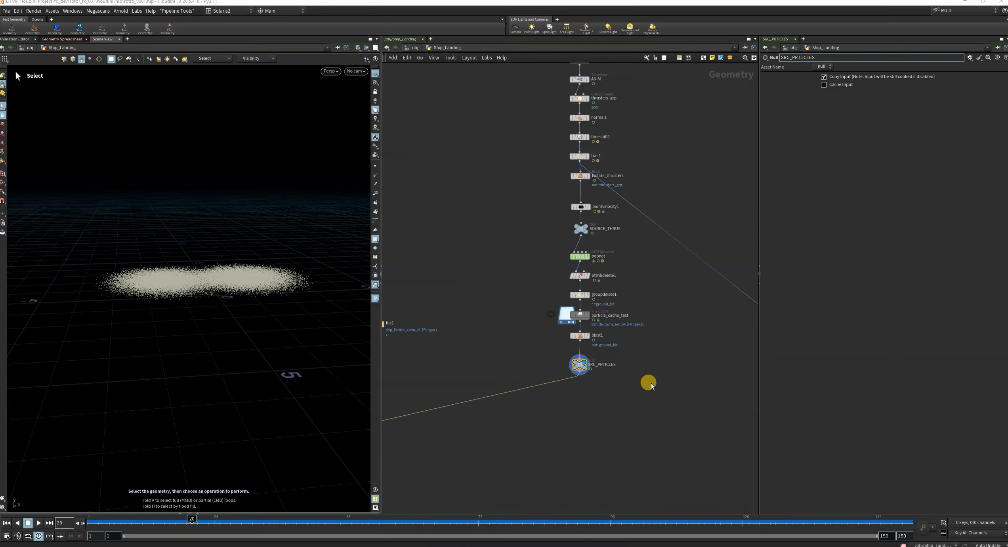
{"action": "scroll", "coordinate": [649, 386], "scroll_direction": "down", "scroll_amount": 4}
{"action": "scroll", "coordinate": [647, 398], "scroll_direction": "up", "scroll_amount": 1}
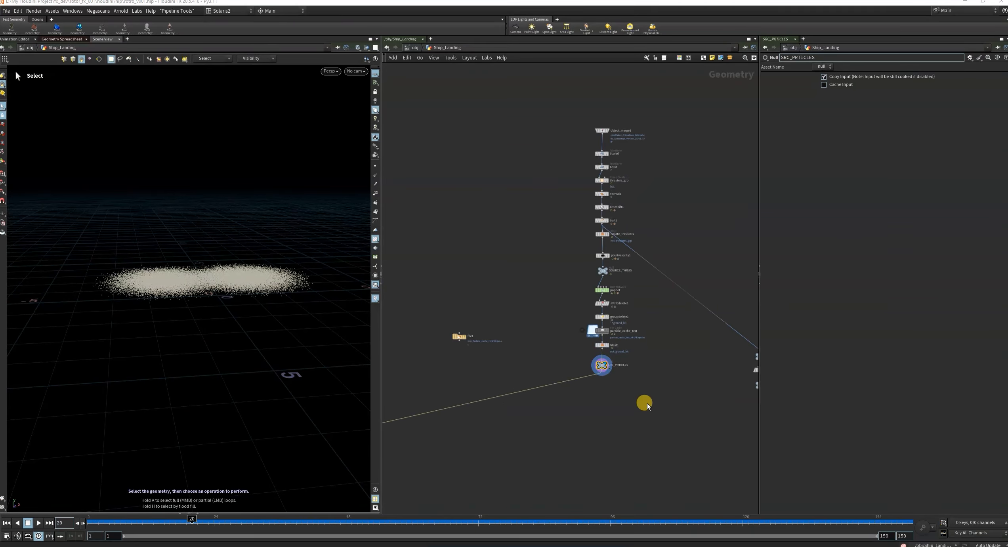
{"action": "scroll", "coordinate": [647, 400], "scroll_direction": "down", "scroll_amount": 1}
{"action": "scroll", "coordinate": [625, 383], "scroll_direction": "up", "scroll_amount": 4}
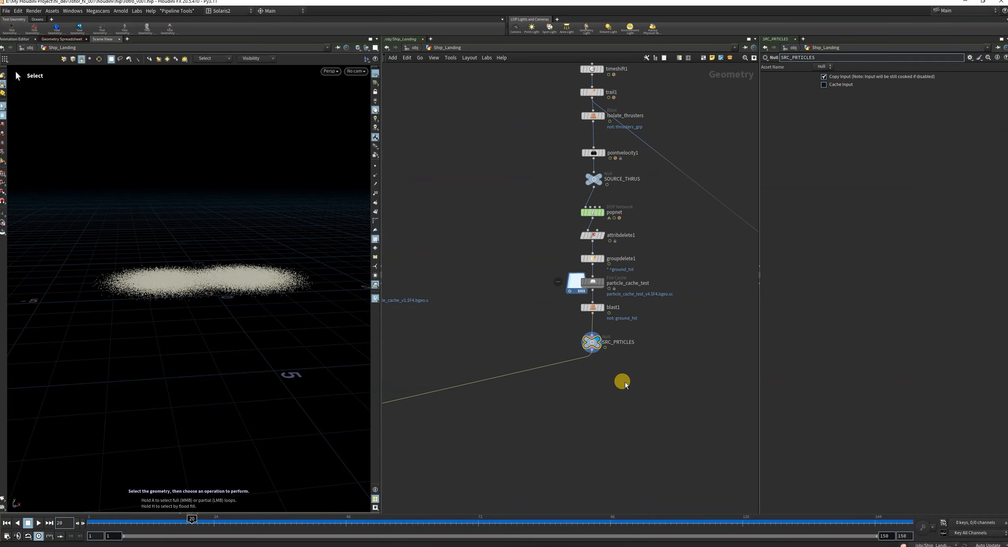
{"action": "scroll", "coordinate": [589, 351], "scroll_direction": "up", "scroll_amount": 4}
{"action": "double_click", "coordinate": [602, 321]}
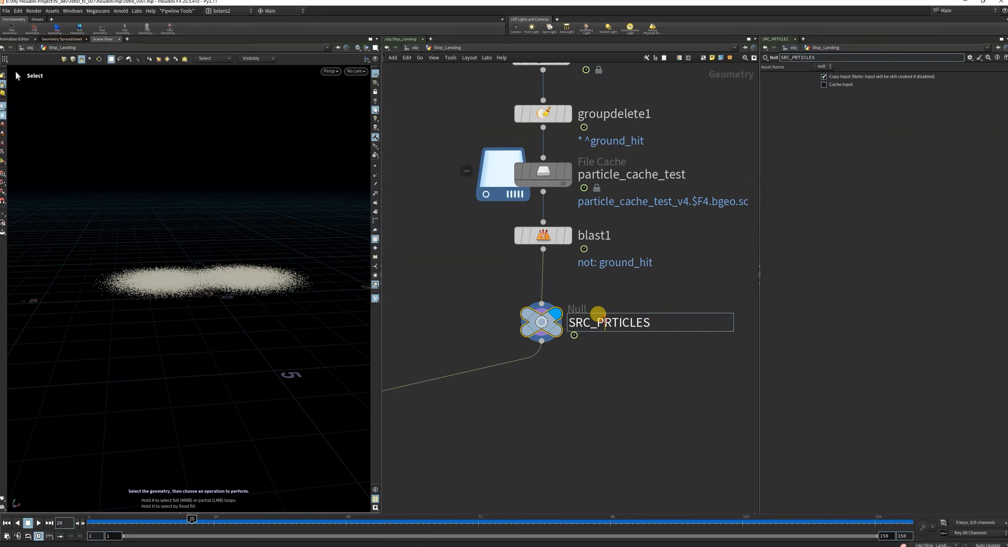
{"action": "type", "text": "A"}
{"action": "key", "text": "Return"}
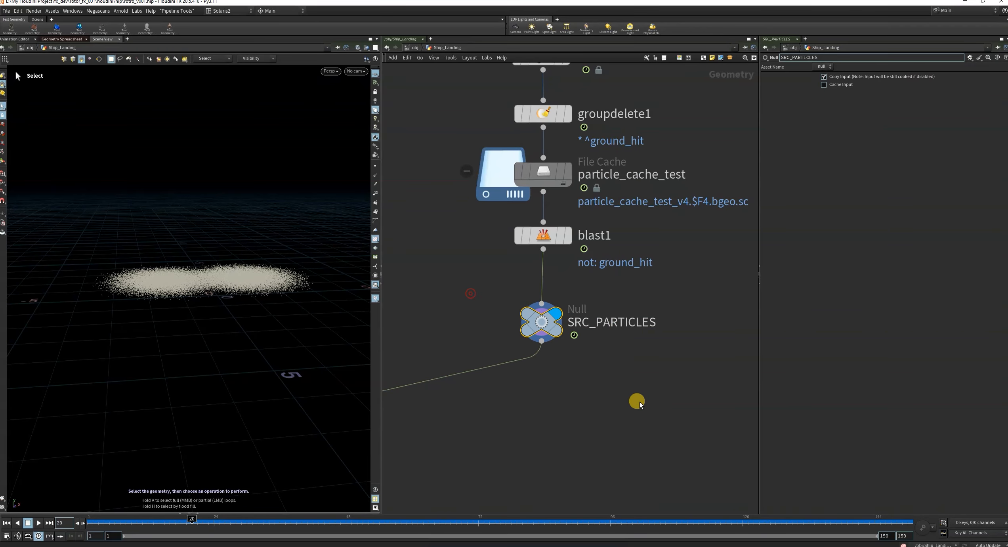
Review blast1's settings and examine the SRC_PARTICLES output at frame 35.
{"action": "left_click_drag", "start_coordinate": [465, 225], "coordinate": [635, 263]}
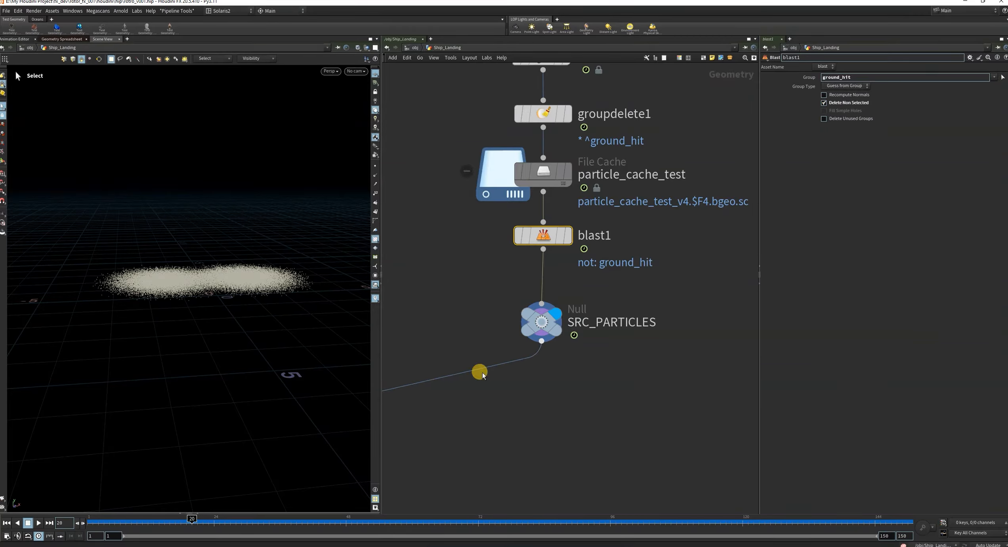
{"action": "scroll", "coordinate": [572, 351], "scroll_direction": "down", "scroll_amount": 8}
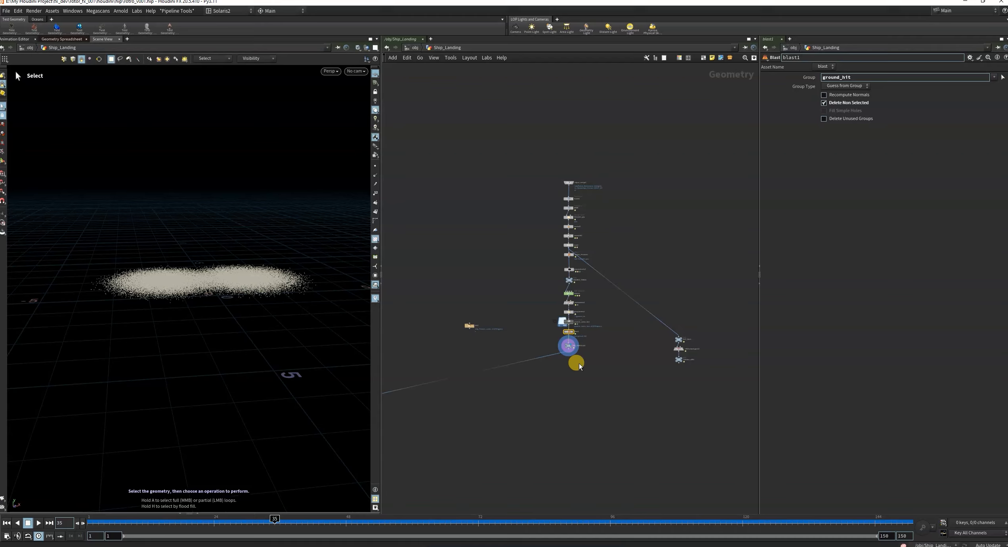
{"action": "middle_click_drag", "start_coordinate": [583, 396], "coordinate": [653, 384]}
{"action": "scroll", "coordinate": [642, 354], "scroll_direction": "up", "scroll_amount": 3}
{"action": "scroll", "coordinate": [612, 343], "scroll_direction": "up", "scroll_amount": 3}
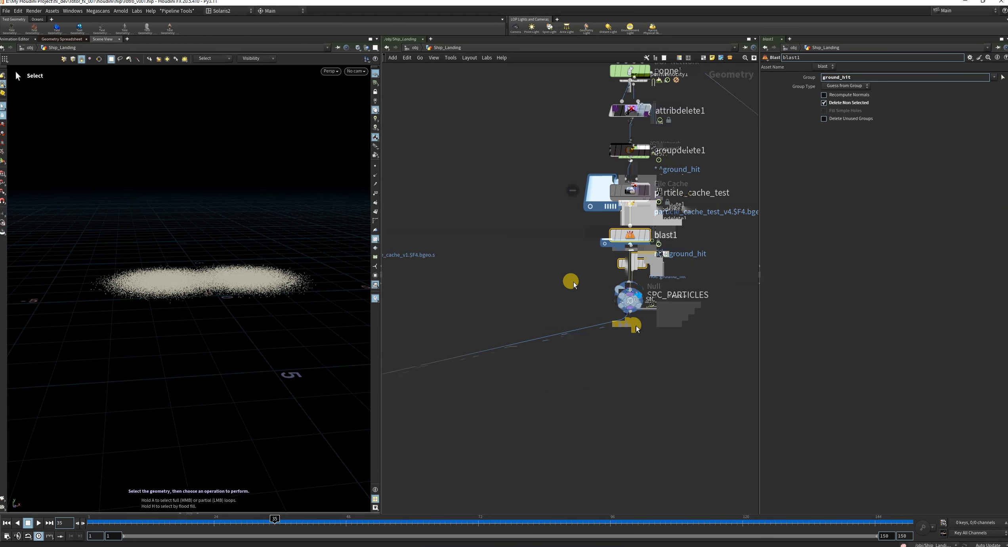
{"action": "left_click", "coordinate": [632, 301]}
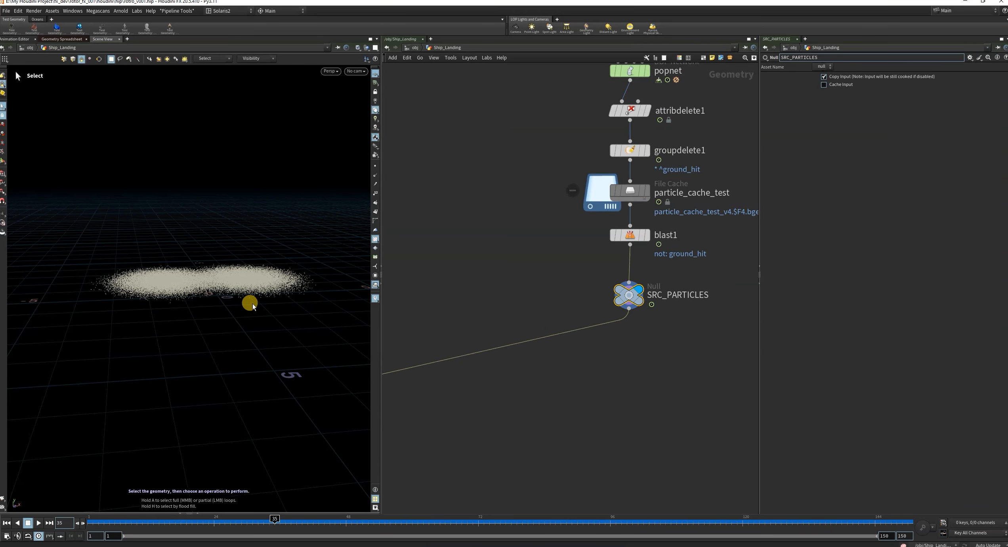
{"action": "left_click_drag", "start_coordinate": [249, 303], "coordinate": [214, 258], "text": "alt"}
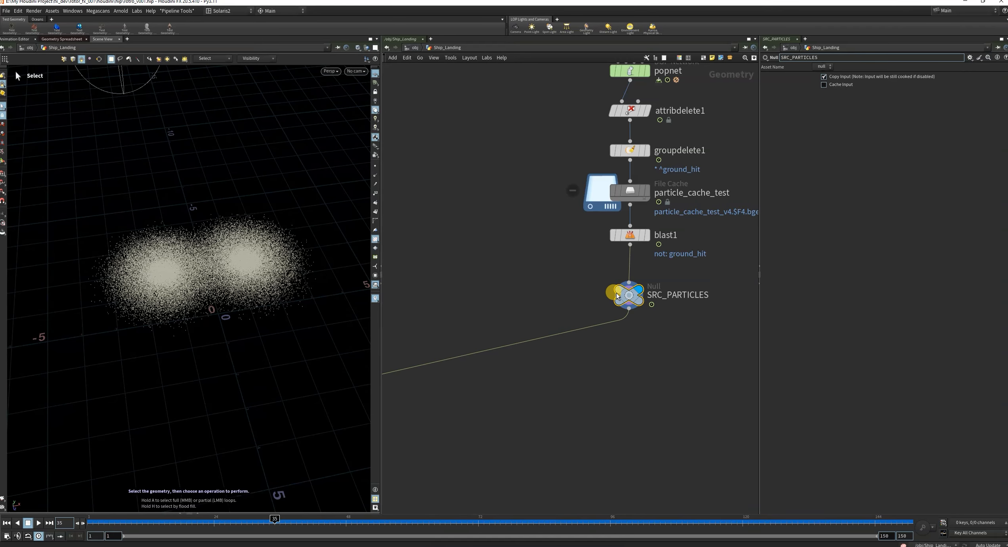
Examine the attributes and groups in SRC_PARTICLES' node info, and display attribdelete1's output.
{"action": "left_click", "coordinate": [597, 297]}
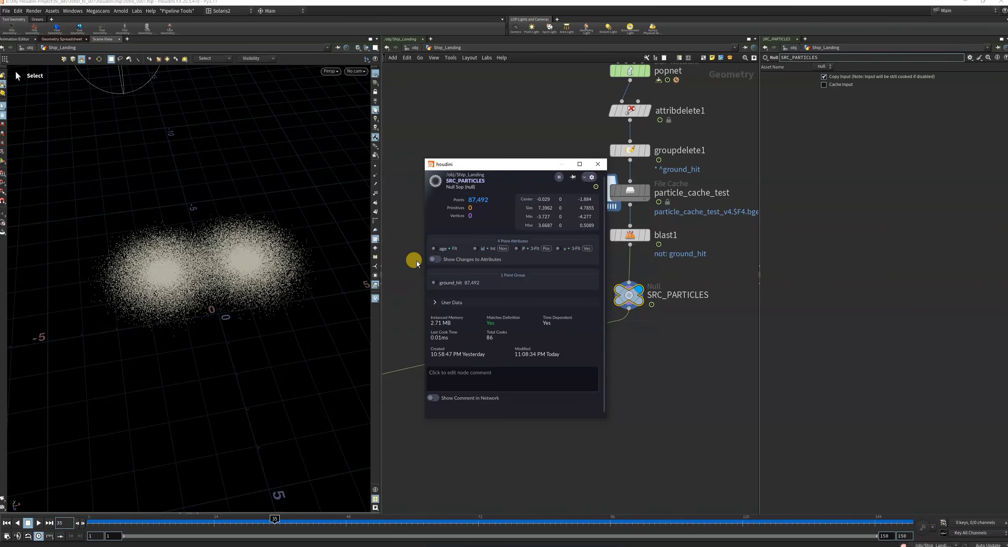
{"action": "left_click_drag", "start_coordinate": [422, 242], "coordinate": [248, 254]}
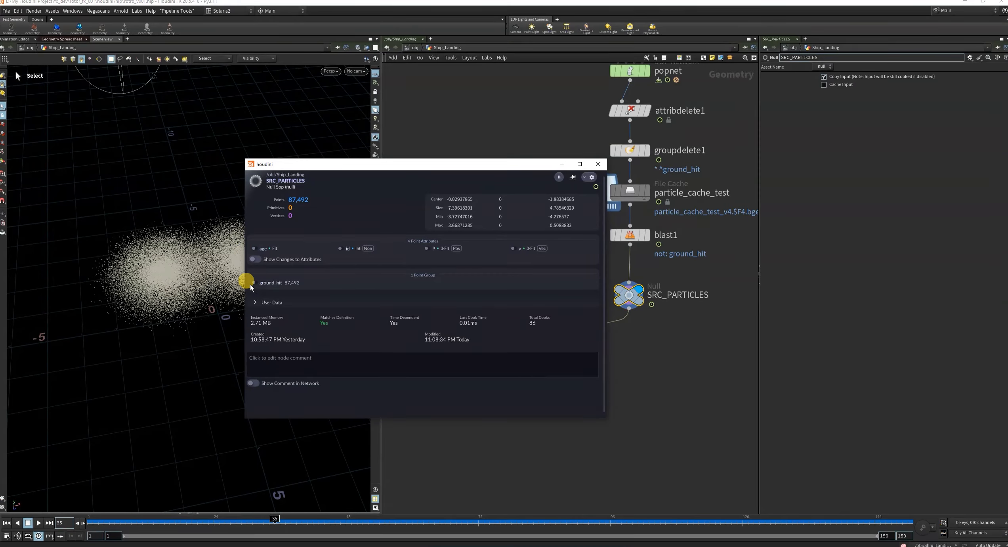
{"action": "left_click", "coordinate": [253, 260]}
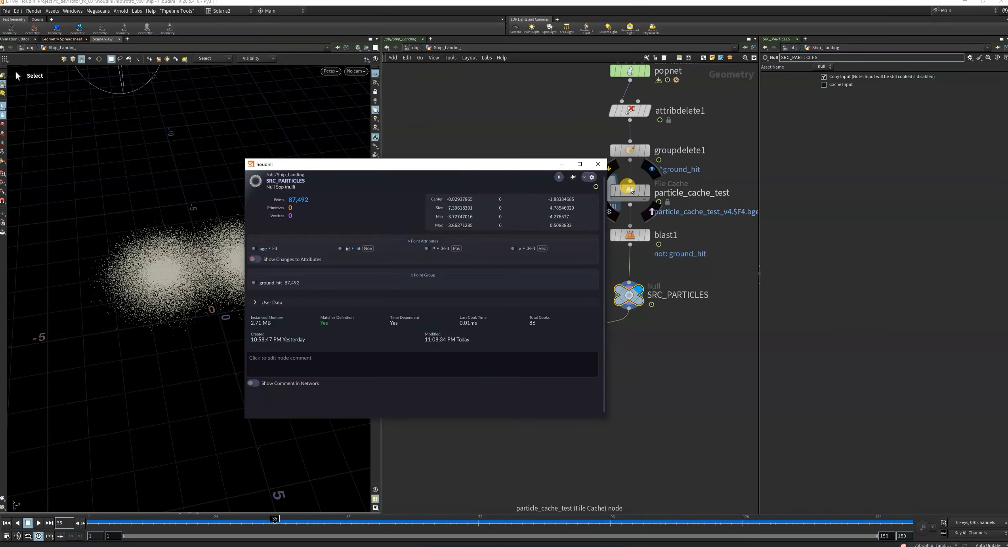
{"action": "left_click", "coordinate": [597, 164]}
{"action": "middle_click_drag", "start_coordinate": [698, 164], "coordinate": [648, 279]}
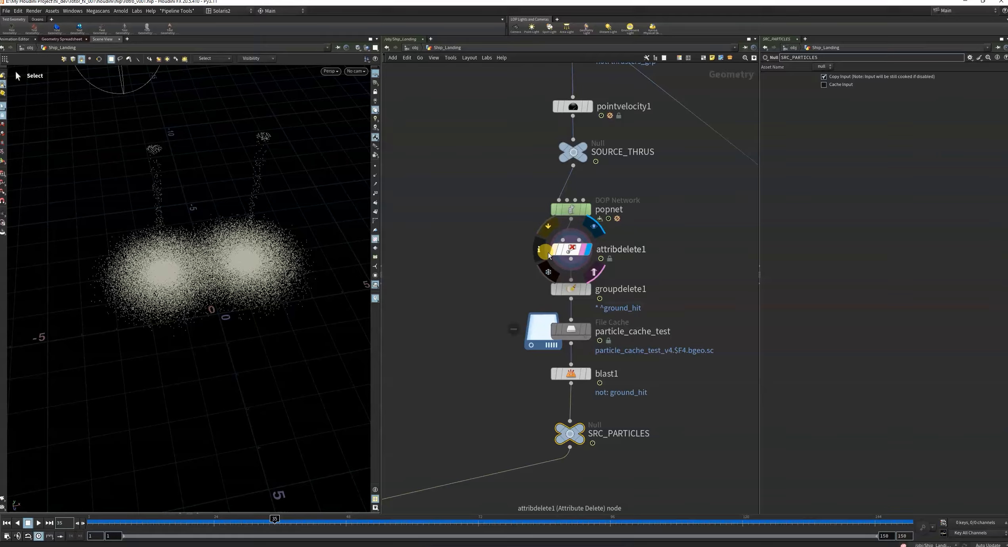
Examine the point attributes and groups in attribdelete1's node info, and display SRC_PARTICLES' output again.
{"action": "left_click", "coordinate": [540, 255]}
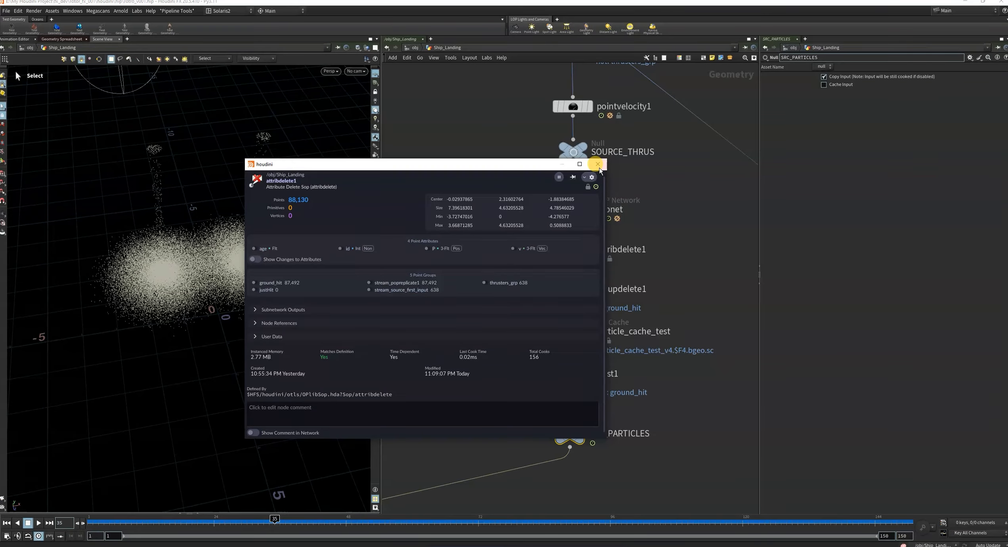
{"action": "scroll", "coordinate": [596, 405], "scroll_direction": "down", "scroll_amount": 10}
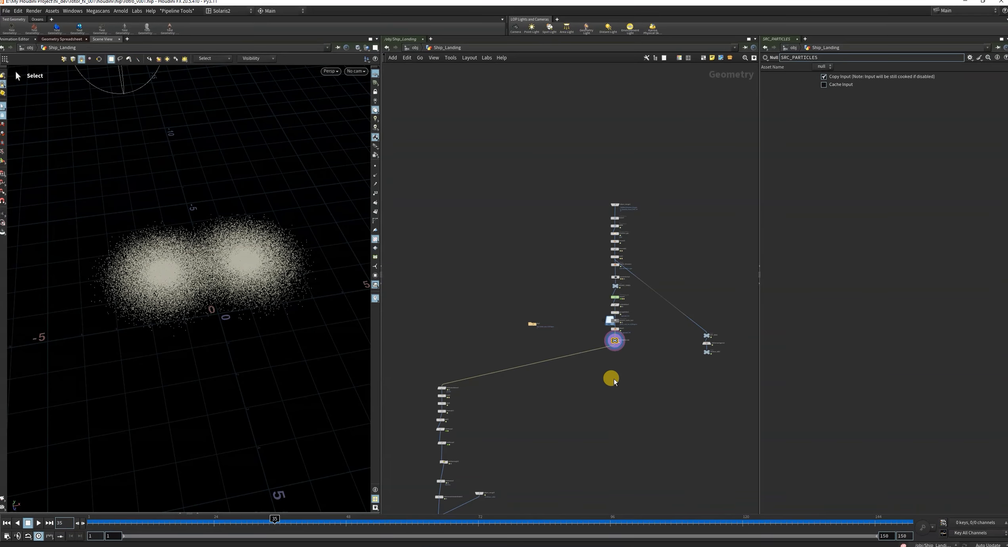
{"action": "scroll", "coordinate": [608, 377], "scroll_direction": "up", "scroll_amount": 10}
Set the viewport's particle display to Lit Spheres in the geometry display options.
{"action": "key", "text": "d"}
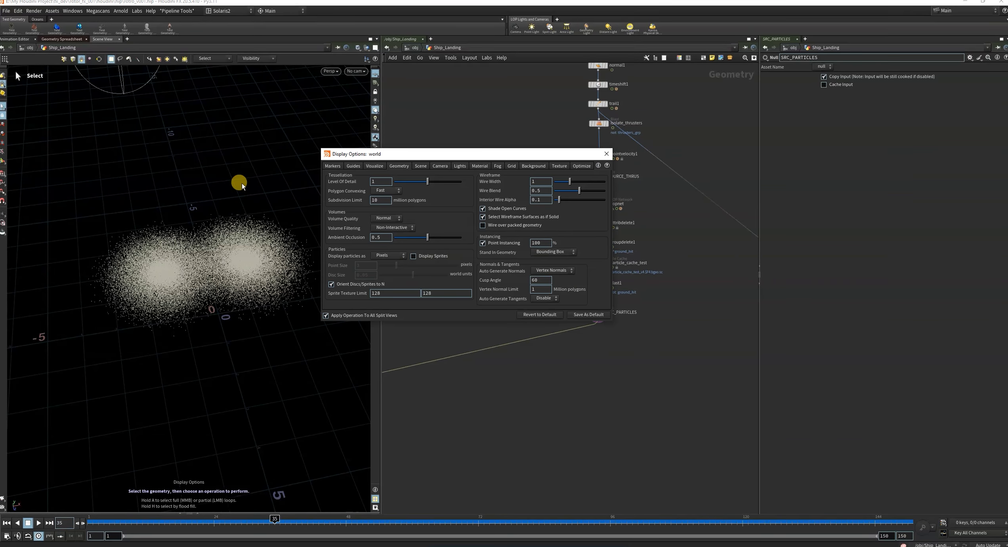
{"action": "left_click", "coordinate": [382, 255]}
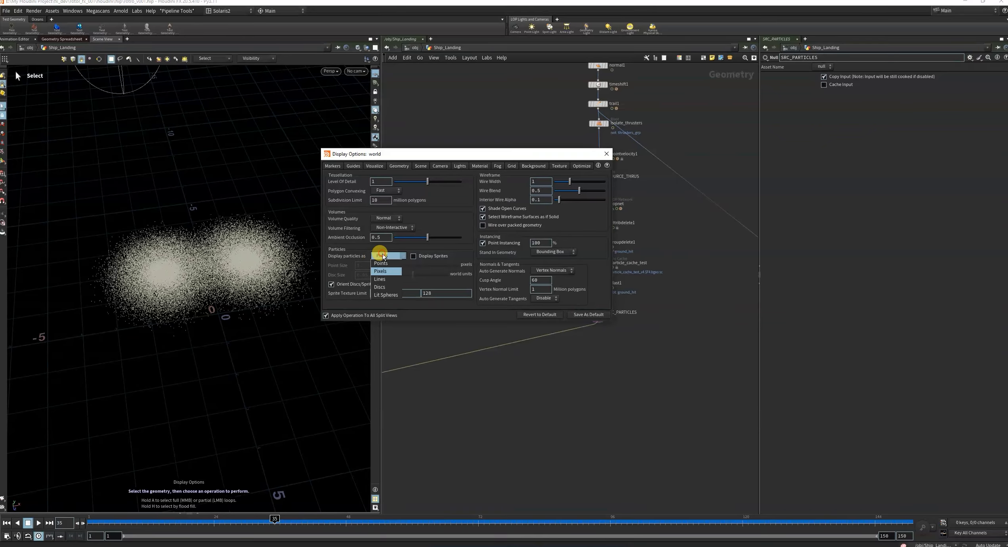
{"action": "left_click", "coordinate": [386, 295]}
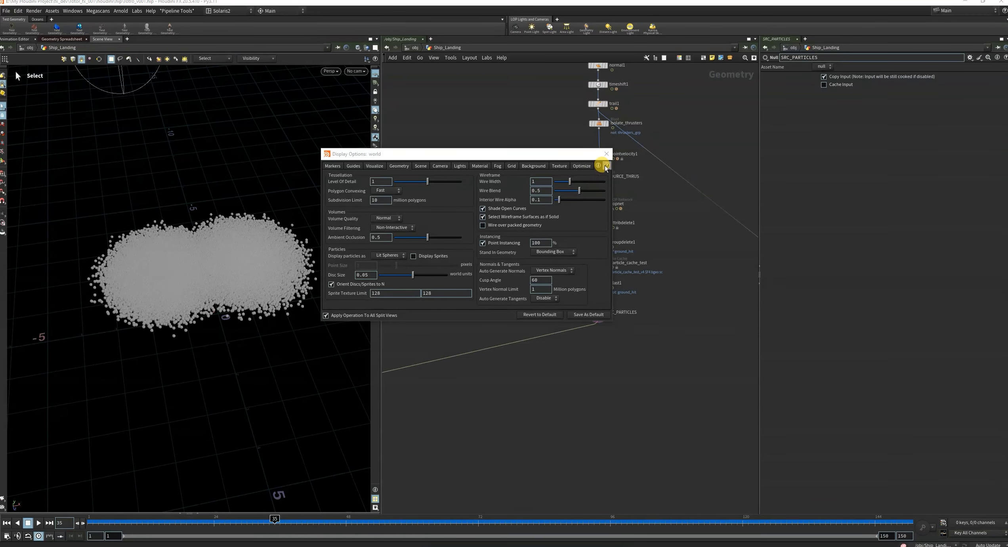
{"action": "left_click", "coordinate": [605, 154]}
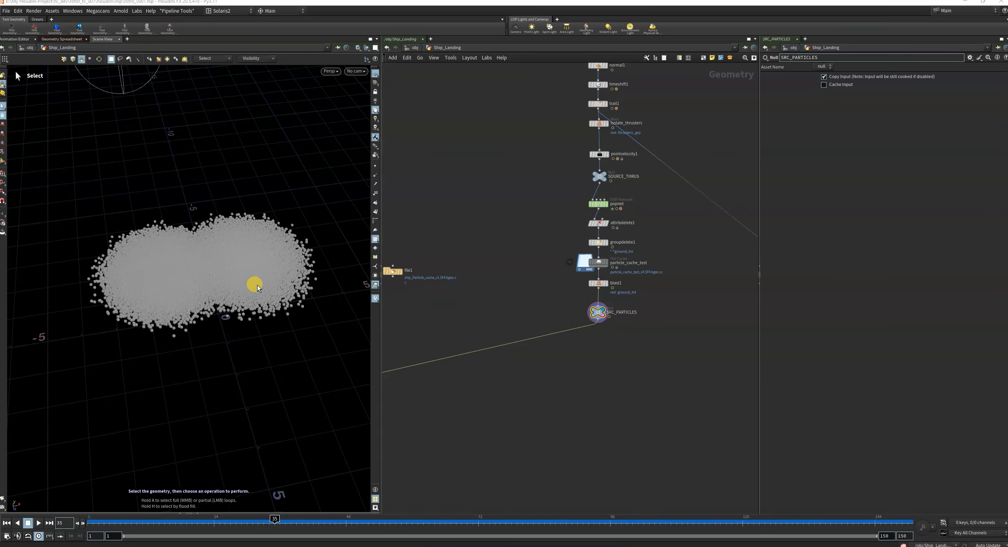
Inspect the particle spheres up close and from above, and widen the viewport.
{"action": "mouse_move", "coordinate": [257, 285]}
{"action": "right_mouse_down", "text": "alt"}
{"action": "mouse_move", "coordinate": [232, 266]}
{"action": "mouse_move", "coordinate": [249, 284]}
{"action": "right_mouse_up", "text": "alt"}
{"action": "left_click_drag", "start_coordinate": [250, 283], "coordinate": [350, 213], "text": "alt"}
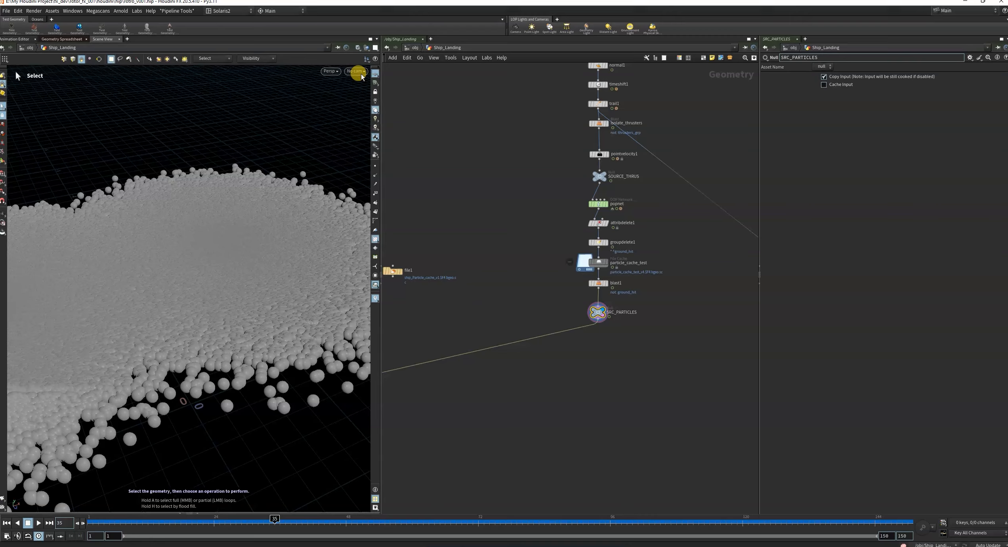
{"action": "left_click", "coordinate": [367, 48]}
{"action": "left_click", "coordinate": [383, 72]}
{"action": "scroll", "coordinate": [260, 285], "scroll_direction": "down", "scroll_amount": 8, "text": "alt"}
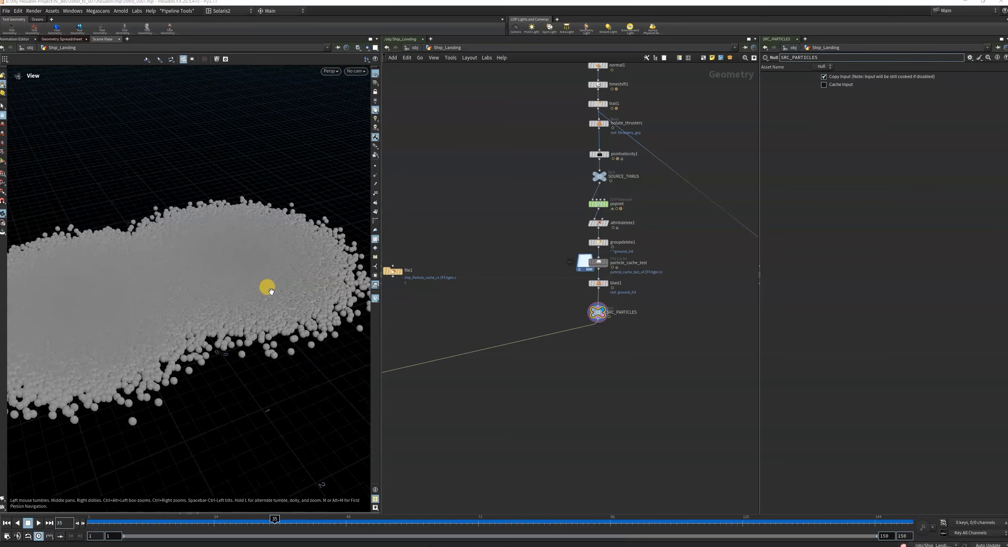
{"action": "left_click_drag", "start_coordinate": [255, 299], "coordinate": [224, 349], "text": "alt"}
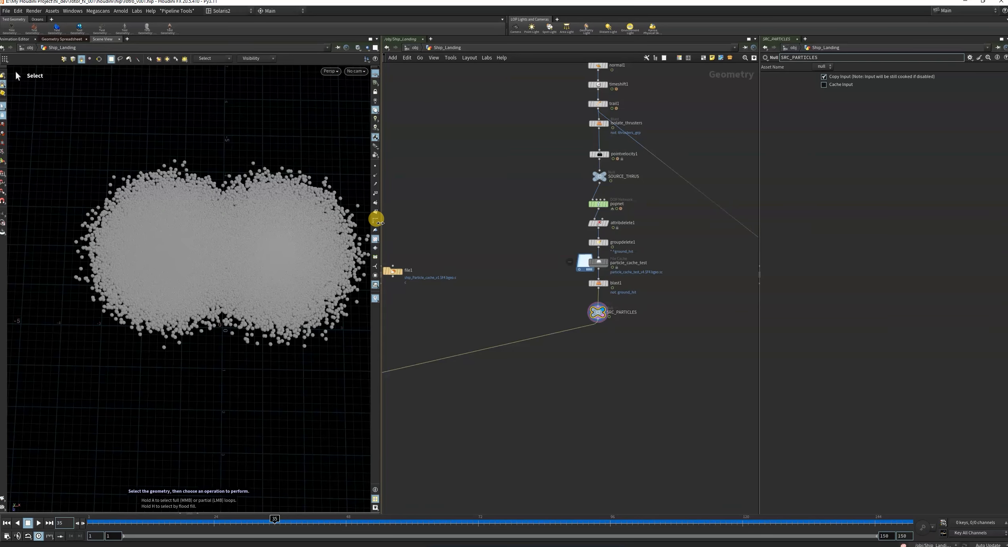
{"action": "left_click_drag", "start_coordinate": [381, 227], "coordinate": [435, 239]}
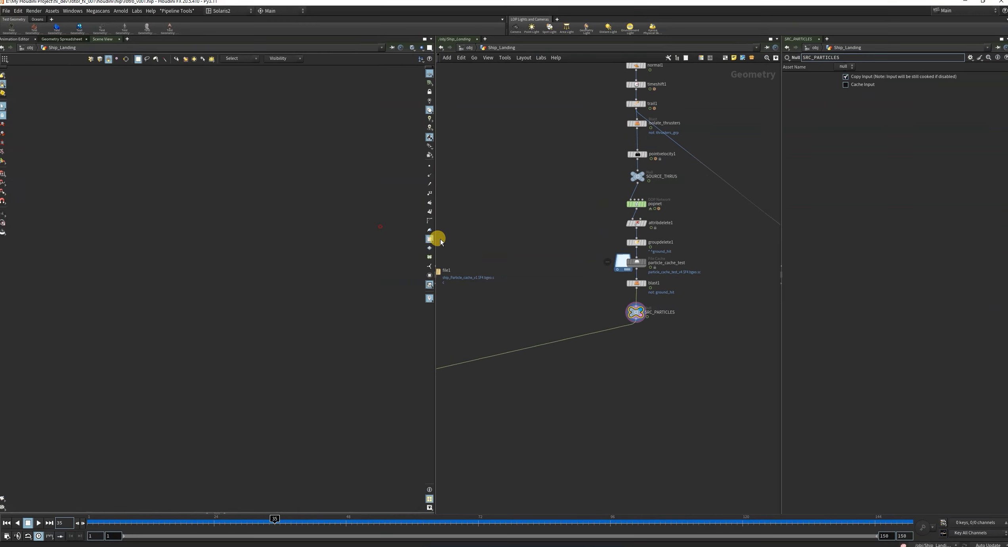
Add an Attribute Randomize node fed by SRC_PARTICLES, place it directly below the null and display its output.
{"action": "scroll", "coordinate": [563, 313], "scroll_direction": "down", "scroll_amount": 6}
{"action": "middle_click_drag", "start_coordinate": [607, 363], "coordinate": [657, 380]}
{"action": "scroll", "coordinate": [642, 342], "scroll_direction": "up", "scroll_amount": 8}
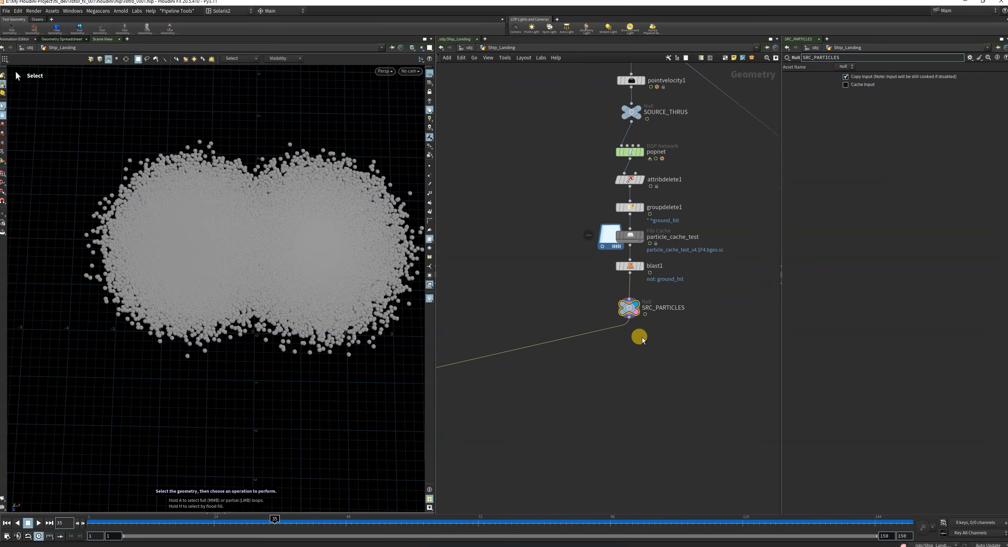
{"action": "scroll", "coordinate": [639, 332], "scroll_direction": "up", "scroll_amount": 5}
{"action": "left_click", "coordinate": [616, 296]}
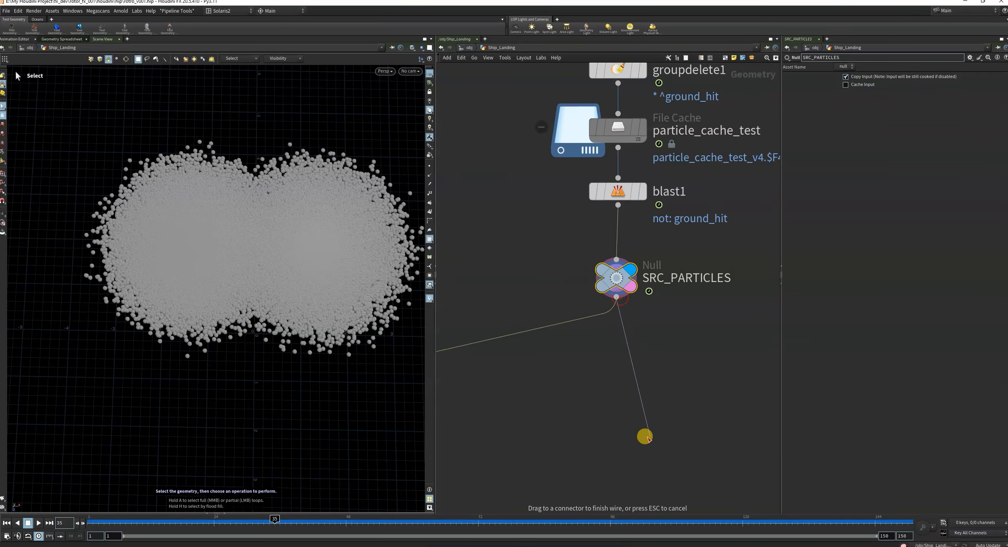
{"action": "key", "text": "Tab"}
{"action": "type", "text": "a"}
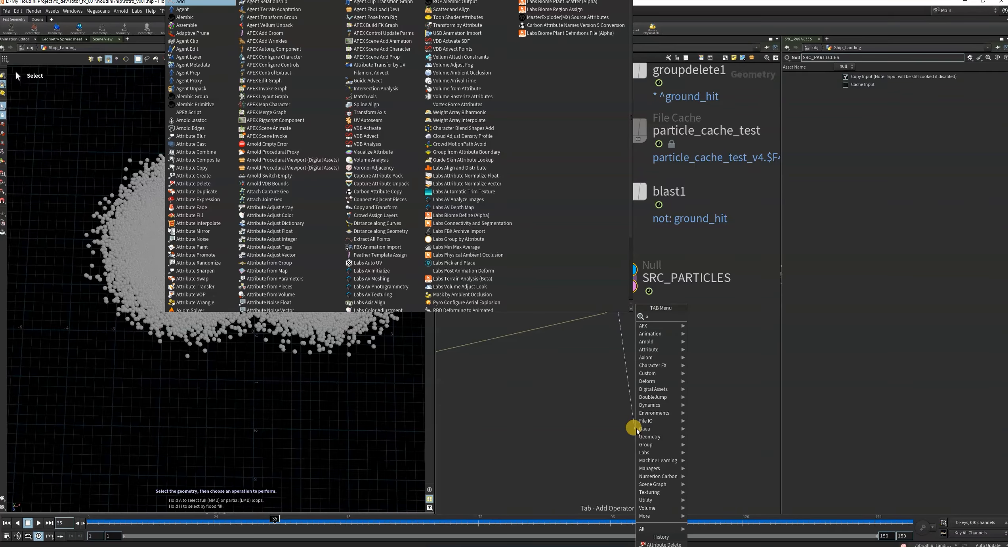
{"action": "type", "text": "ttra"}
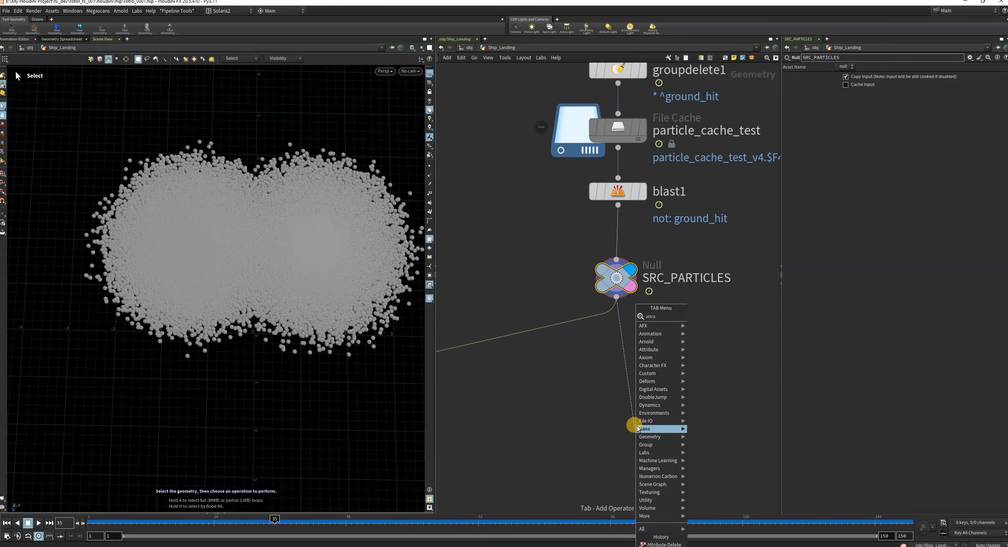
{"action": "type", "text": "n"}
{"action": "left_click", "coordinate": [729, 319]}
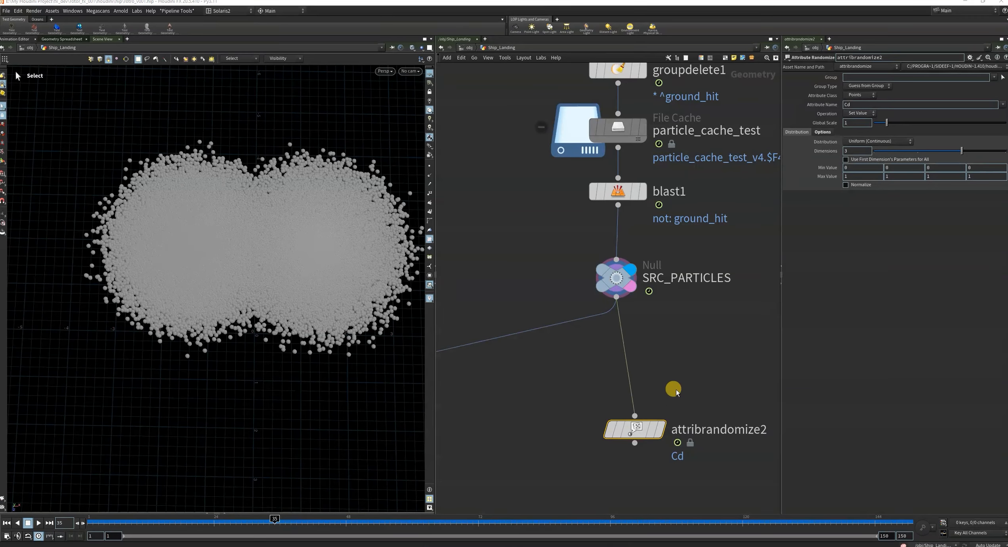
{"action": "left_click", "coordinate": [621, 358]}
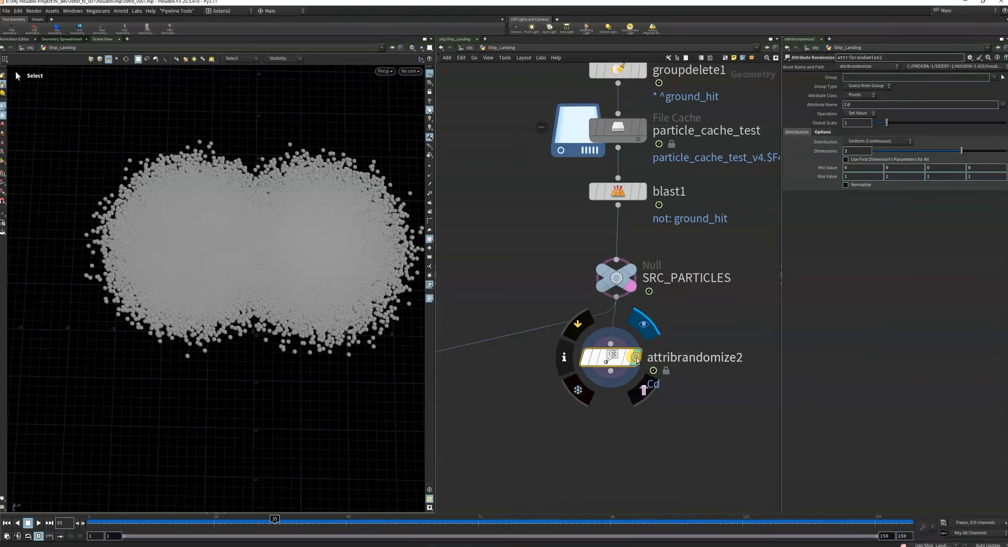
Open the Attribute Name value of attribrandomize2 for editing.
{"action": "double_click", "coordinate": [863, 104]}
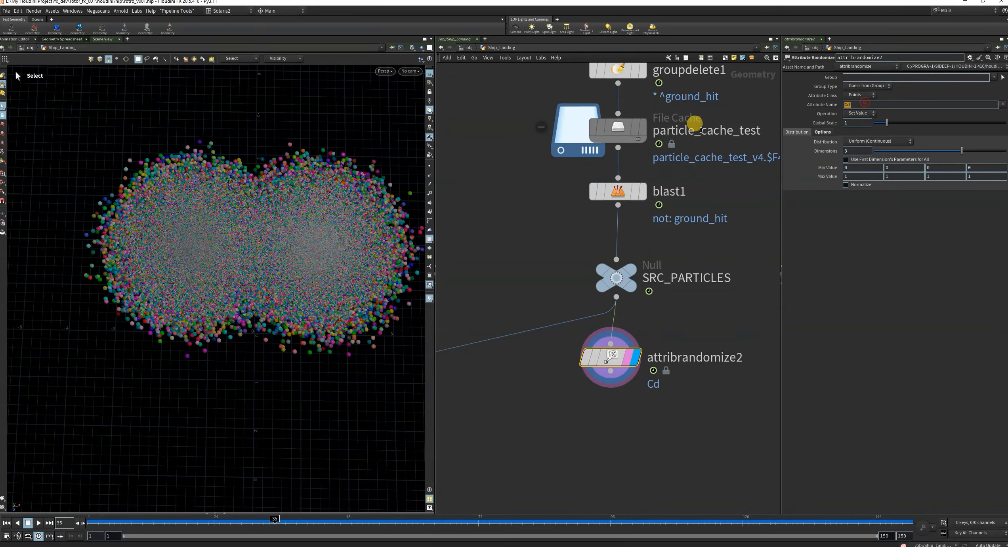
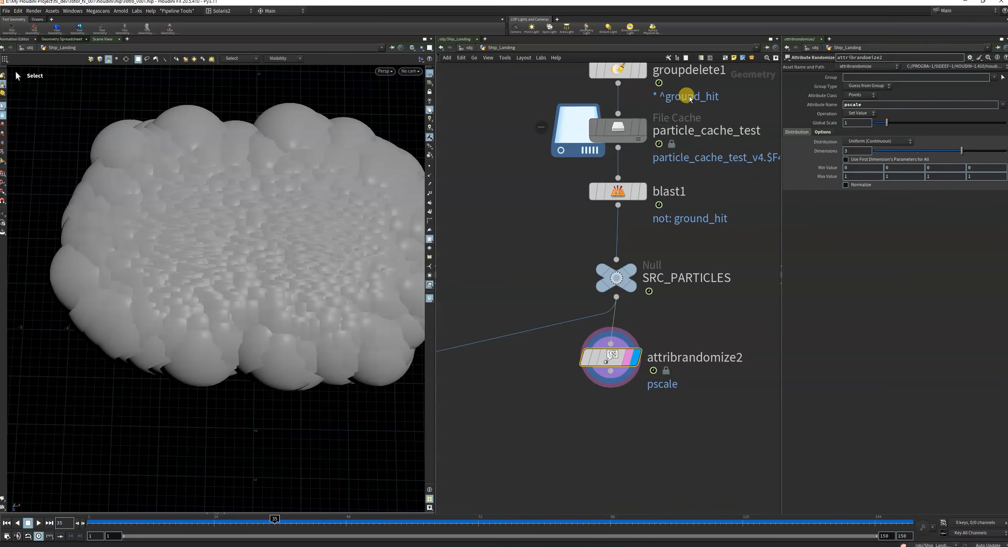
Set the distribution of attribrandomize2 to Custom Ramp for the pscale attribute.
{"action": "scroll", "coordinate": [225, 284], "scroll_direction": "down", "scroll_amount": 3}
{"action": "left_click_drag", "start_coordinate": [226, 294], "coordinate": [238, 266], "text": "alt"}
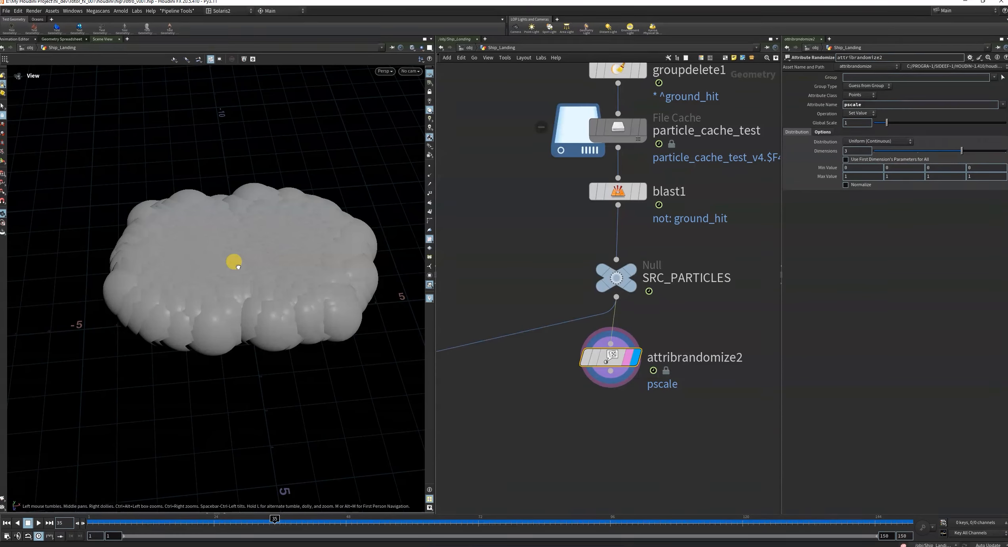
{"action": "left_click_drag", "start_coordinate": [614, 358], "coordinate": [614, 371]}
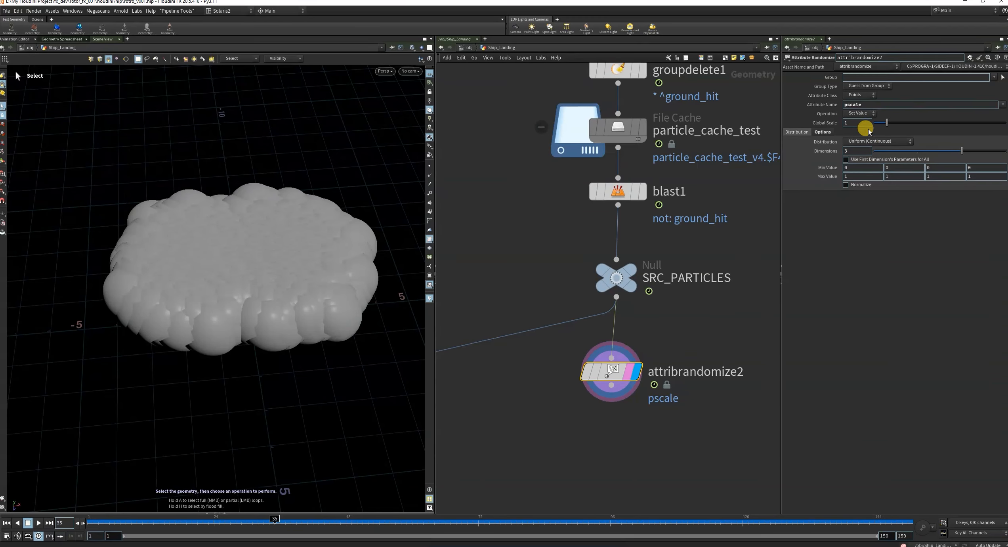
{"action": "left_click", "coordinate": [859, 114]}
{"action": "left_click", "coordinate": [862, 114]}
{"action": "left_click", "coordinate": [876, 142]}
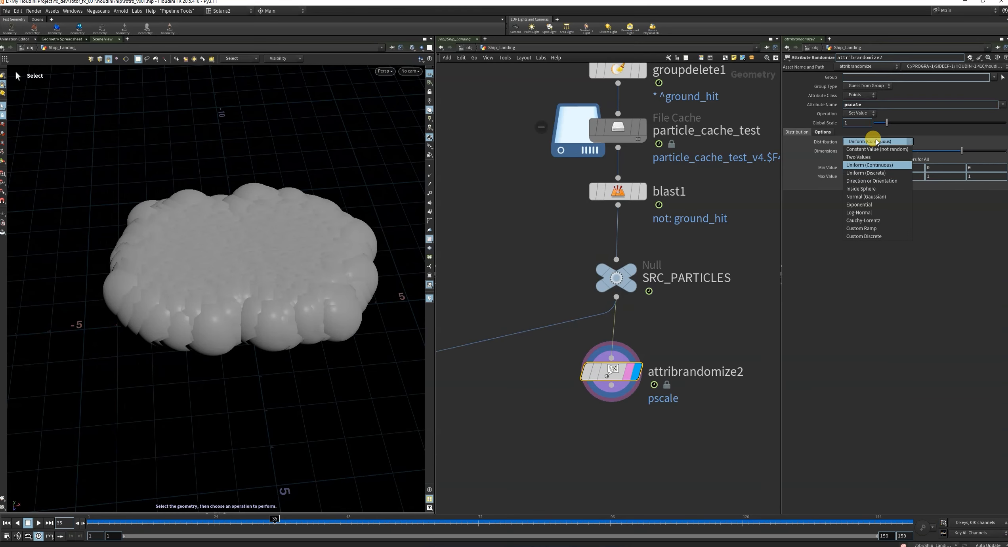
{"action": "left_click", "coordinate": [878, 228]}
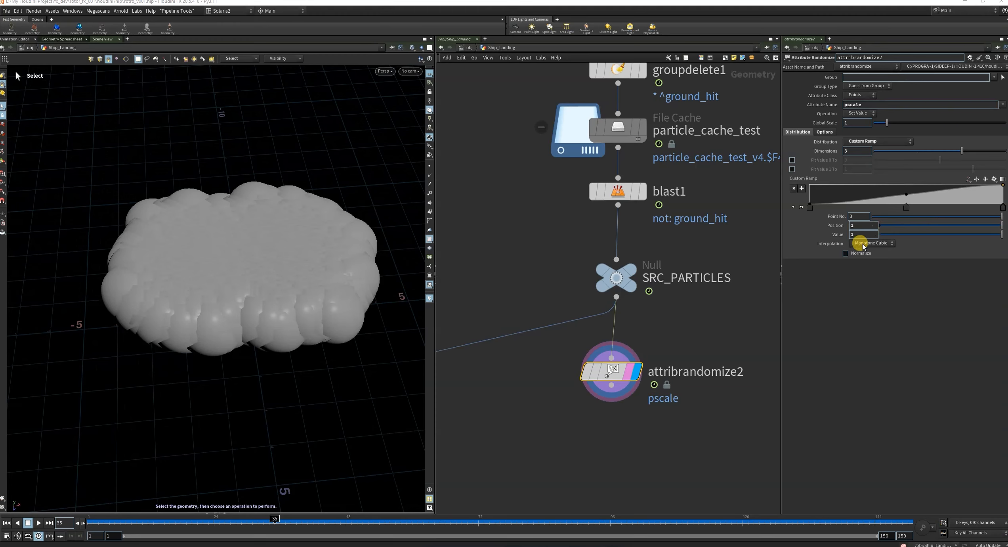
Enable both fit values of the custom ramp, with Fit Value 0 To at 0.1 and Fit Value 1 To at 0.2.
{"action": "left_click", "coordinate": [792, 159]}
{"action": "left_click", "coordinate": [792, 170]}
{"action": "left_click", "coordinate": [854, 159]}
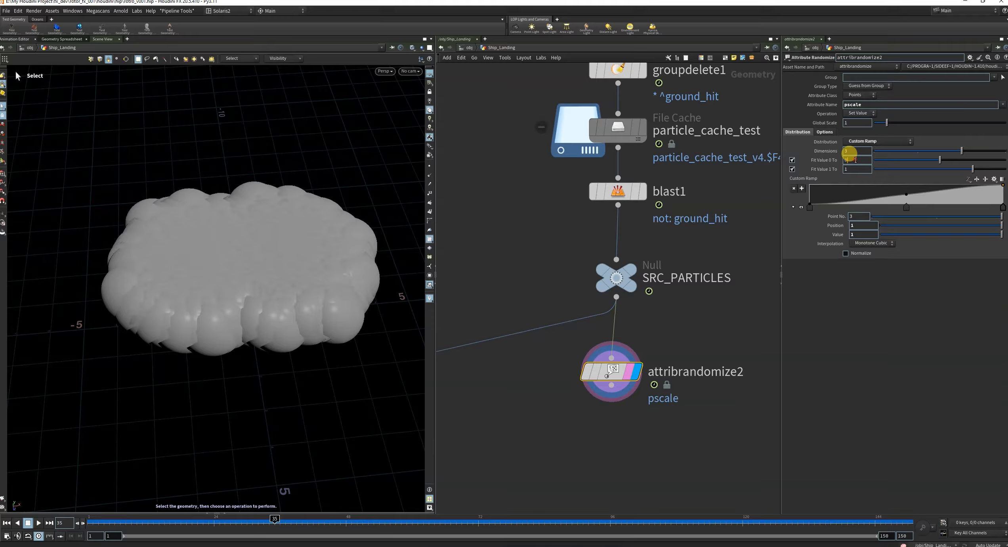
{"action": "type", "text": ".1"}
{"action": "left_click", "coordinate": [853, 169]}
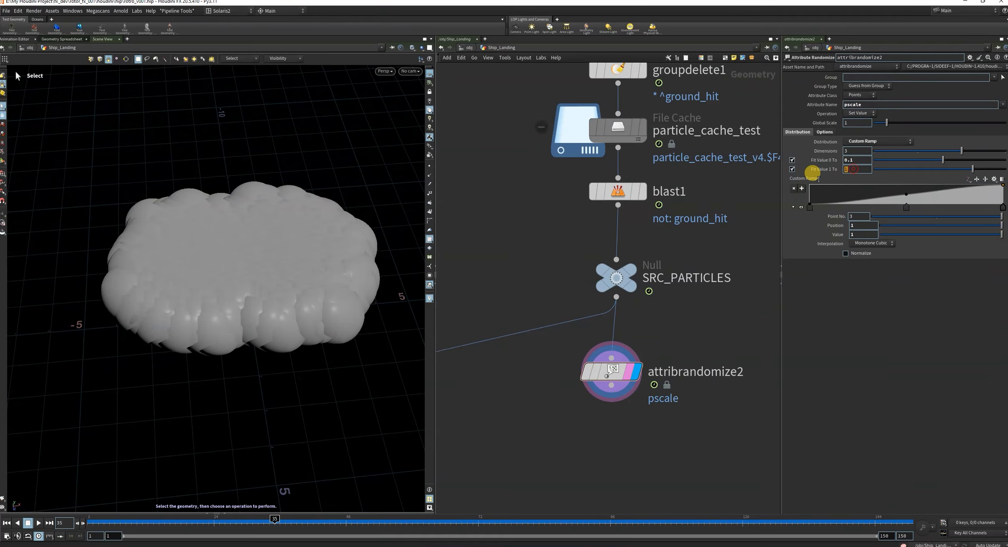
{"action": "type", "text": "0.2"}
{"action": "key", "text": "Return"}
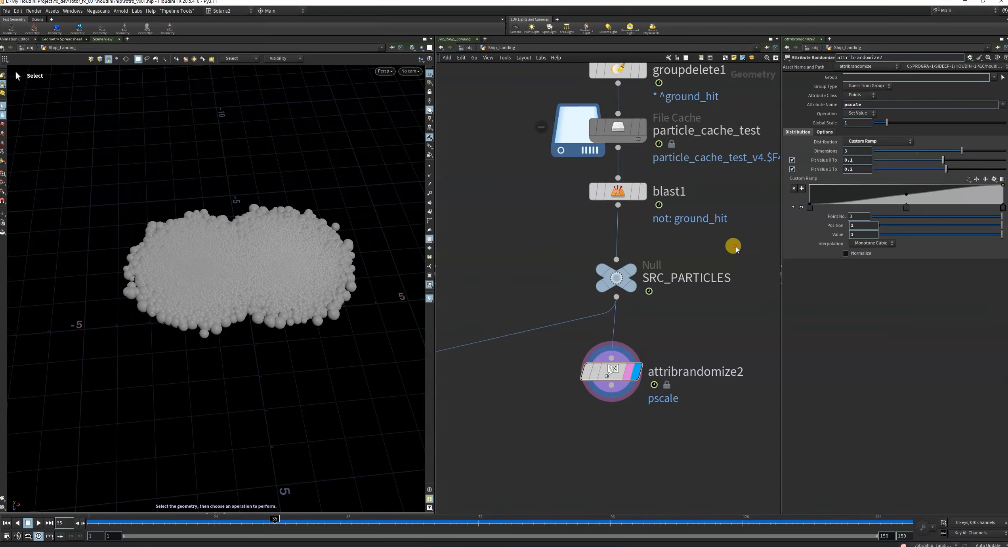
Go to frame 8 and examine the size variation of the particle spheres up close and from above.
{"action": "key", "text": "Escape"}
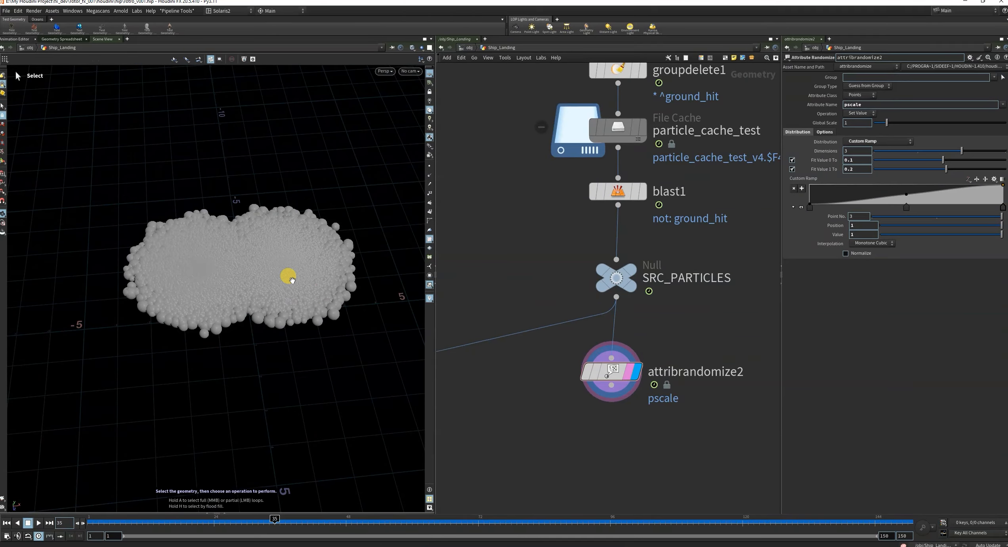
{"action": "scroll", "coordinate": [277, 265], "scroll_direction": "up", "scroll_amount": 3}
{"action": "right_click_drag", "start_coordinate": [271, 260], "coordinate": [281, 272]}
{"action": "left_click_drag", "start_coordinate": [307, 284], "coordinate": [345, 289]}
{"action": "right_click_drag", "start_coordinate": [178, 240], "coordinate": [196, 265]}
{"action": "left_click_drag", "start_coordinate": [157, 523], "coordinate": [123, 522]}
{"action": "key", "text": "Escape"}
{"action": "left_click_drag", "start_coordinate": [207, 299], "coordinate": [204, 279]}
{"action": "right_click_drag", "start_coordinate": [204, 280], "coordinate": [174, 299]}
{"action": "left_click_drag", "start_coordinate": [174, 299], "coordinate": [222, 362]}
{"action": "right_click_drag", "start_coordinate": [237, 293], "coordinate": [292, 292]}
{"action": "key", "text": "s"}
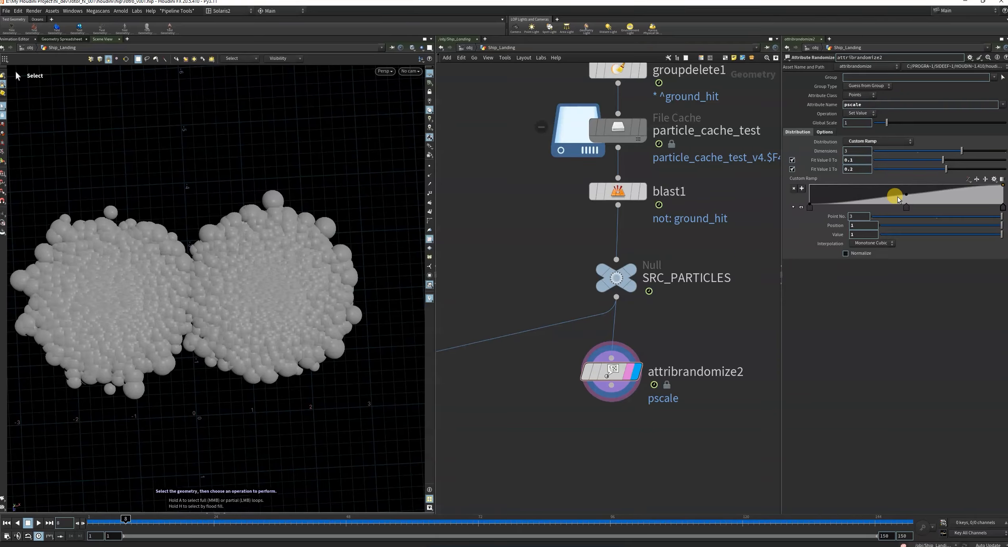
Raise the middle point of the pscale ramp to value 1 at a position of about 0.49.
{"action": "left_click_drag", "start_coordinate": [905, 197], "coordinate": [943, 169]}
{"action": "key", "text": "ctrl+z"}
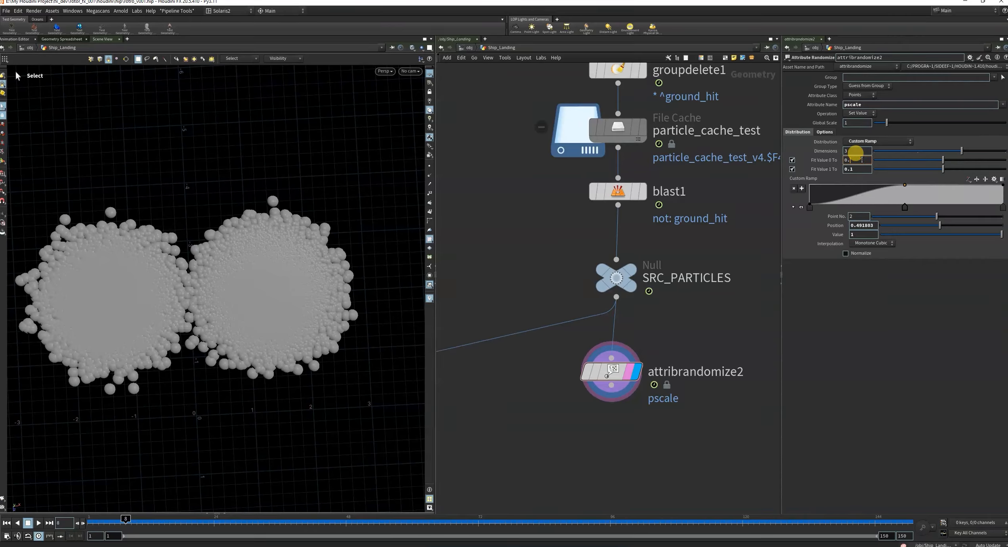
Try a larger pscale range with Fit Value 0 To at 0.2 and Fit Value 1 To at 0.4.
{"action": "type", "text": "2"}
{"action": "left_click", "coordinate": [859, 170]}
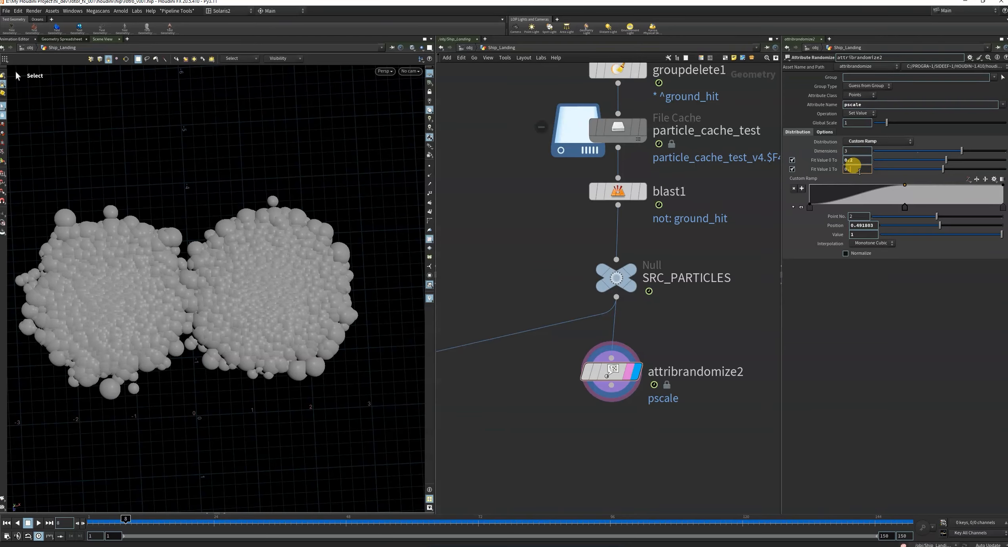
{"action": "type", "text": "4"}
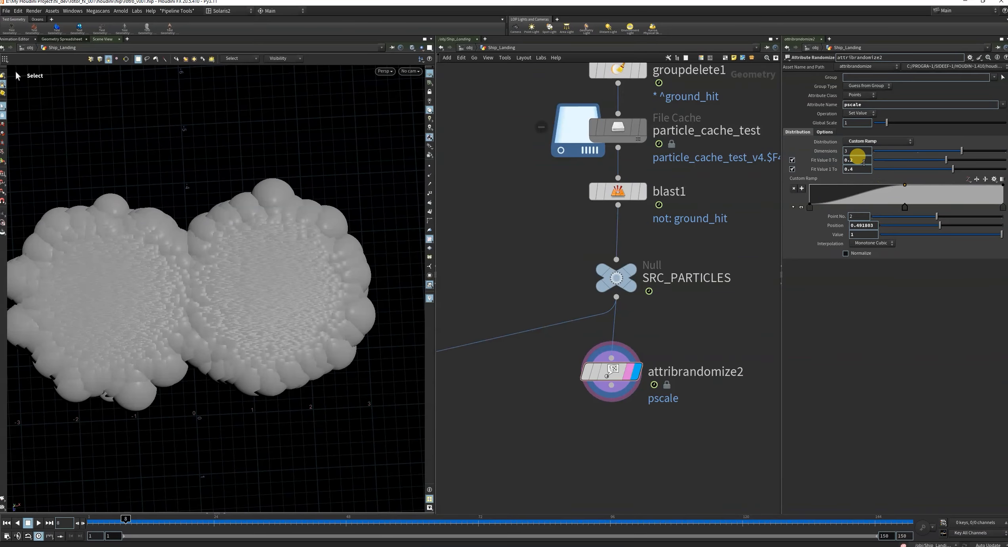
{"action": "type", "text": "0.1"}
Set the pscale range to run from 0.1 to 0.2 using the two fit values.
{"action": "left_click", "coordinate": [717, 340]}
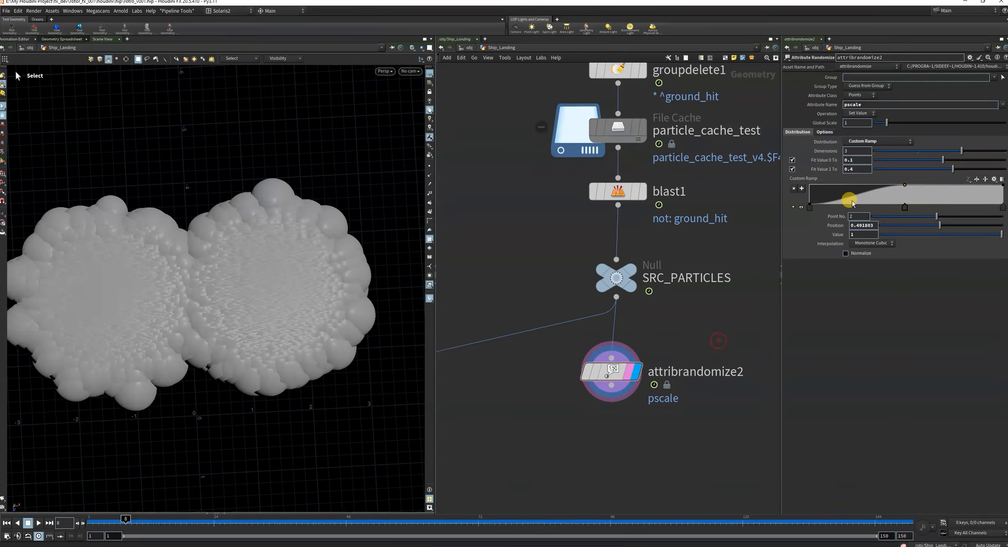
{"action": "left_click", "coordinate": [722, 301]}
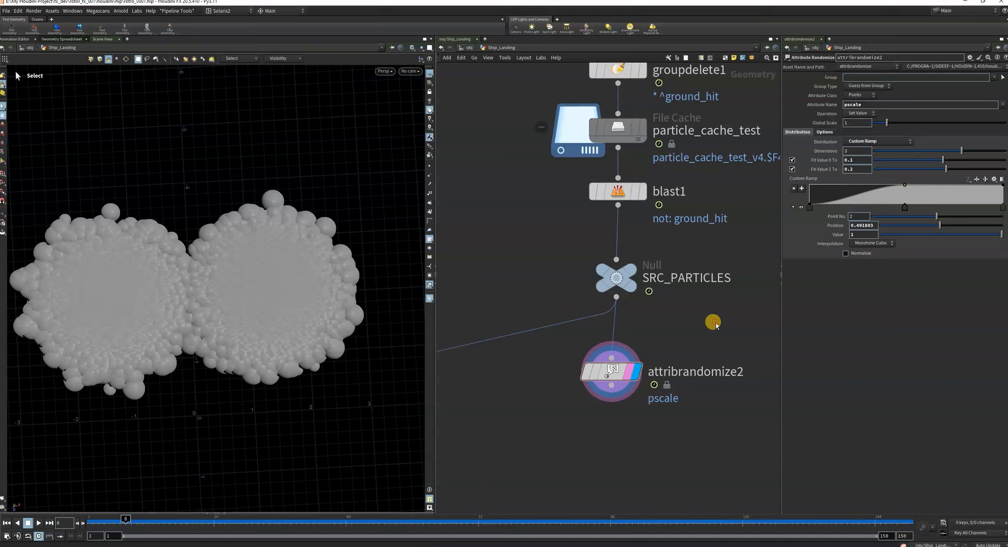
Examine the randomized spheres from an angle and from farther away, and align attribrandomize2 below SRC_PARTICLES.
{"action": "key", "text": "Escape"}
{"action": "left_click_drag", "start_coordinate": [222, 326], "coordinate": [310, 258]}
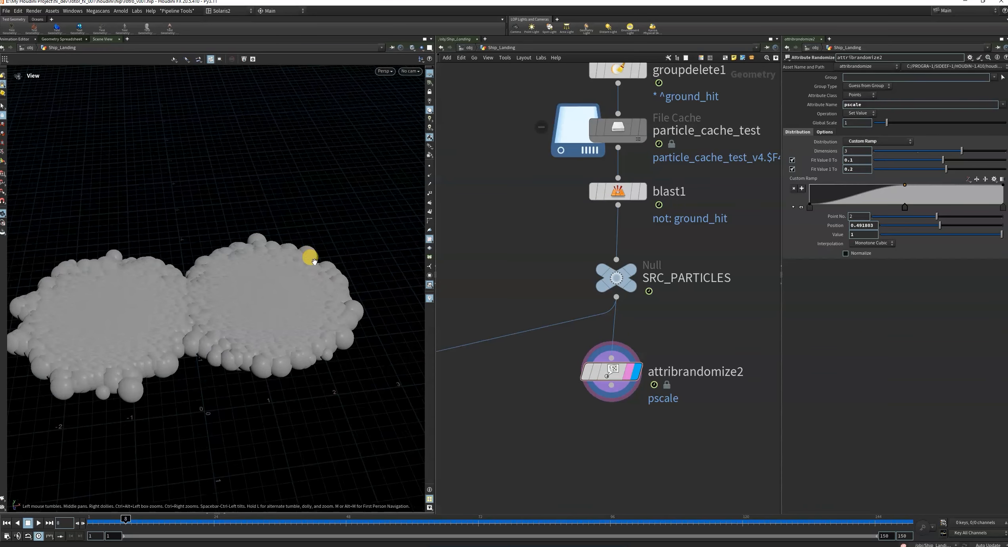
{"action": "scroll", "coordinate": [276, 331], "scroll_direction": "up", "scroll_amount": 4, "text": "alt"}
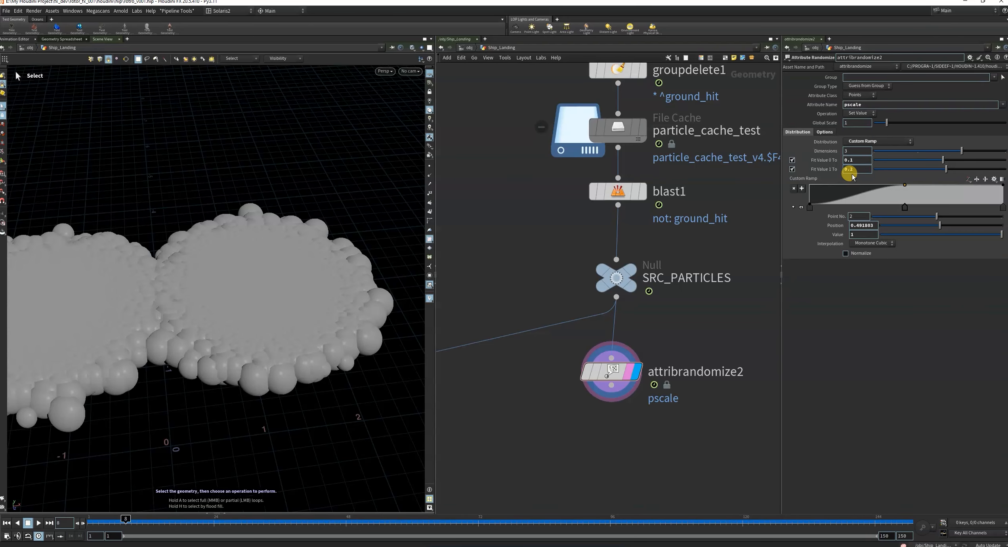
{"action": "left_click_drag", "start_coordinate": [609, 375], "coordinate": [621, 378]}
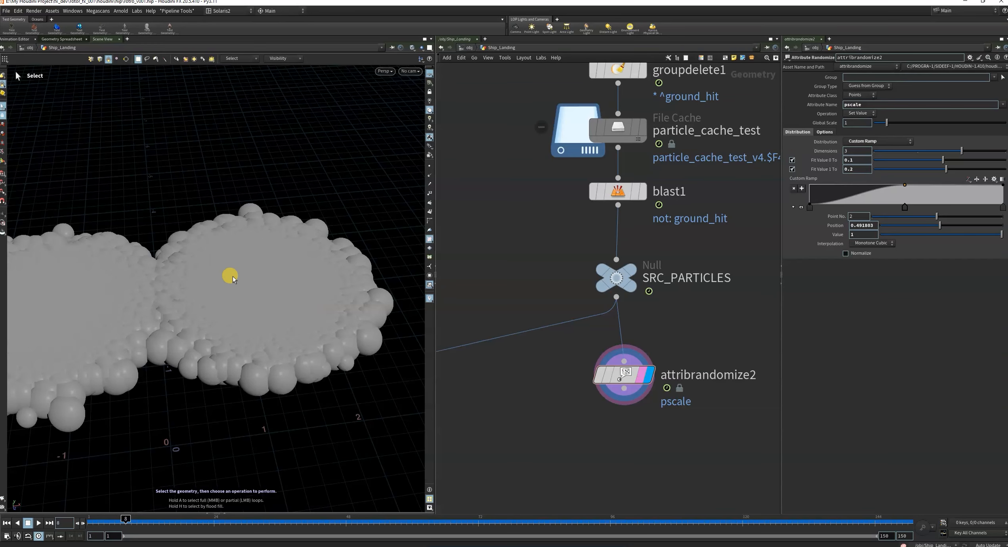
{"action": "scroll", "coordinate": [232, 279], "scroll_direction": "down", "scroll_amount": 5}
{"action": "scroll", "coordinate": [692, 336], "scroll_direction": "down", "scroll_amount": 5}
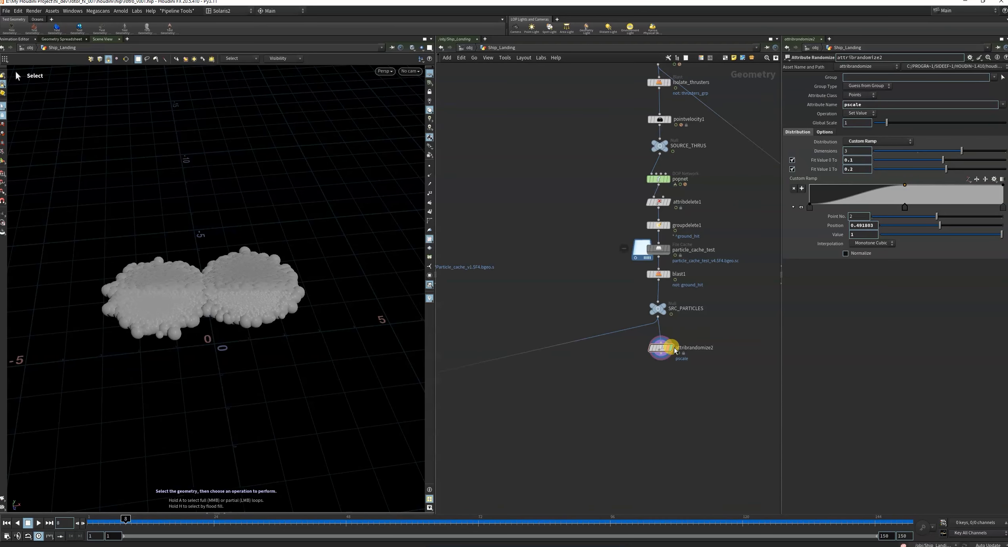
{"action": "scroll", "coordinate": [672, 347], "scroll_direction": "up", "scroll_amount": 6}
{"action": "left_click_drag", "start_coordinate": [634, 352], "coordinate": [624, 333]}
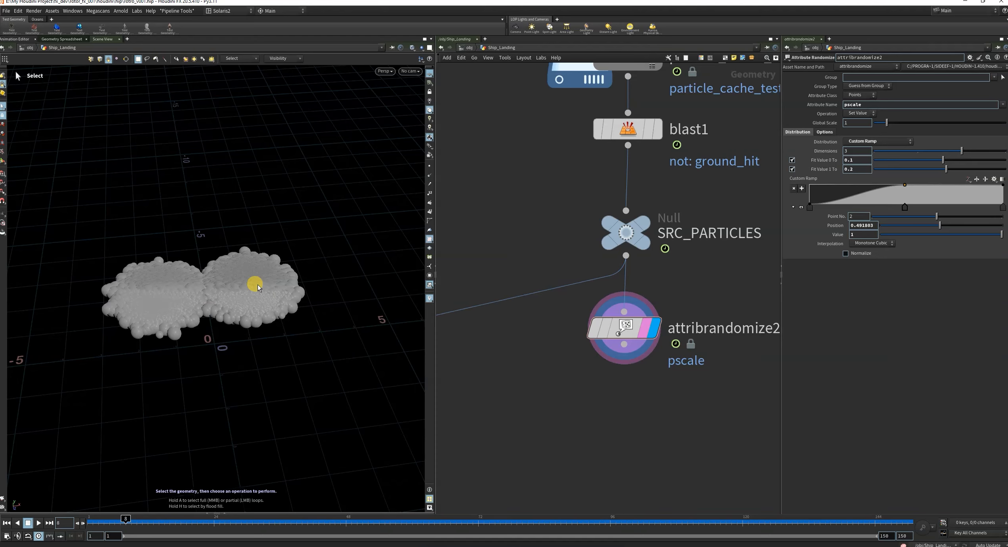
Display the SRC_PARTICLES output and show the viewport particles as Points.
{"action": "left_click", "coordinate": [646, 220]}
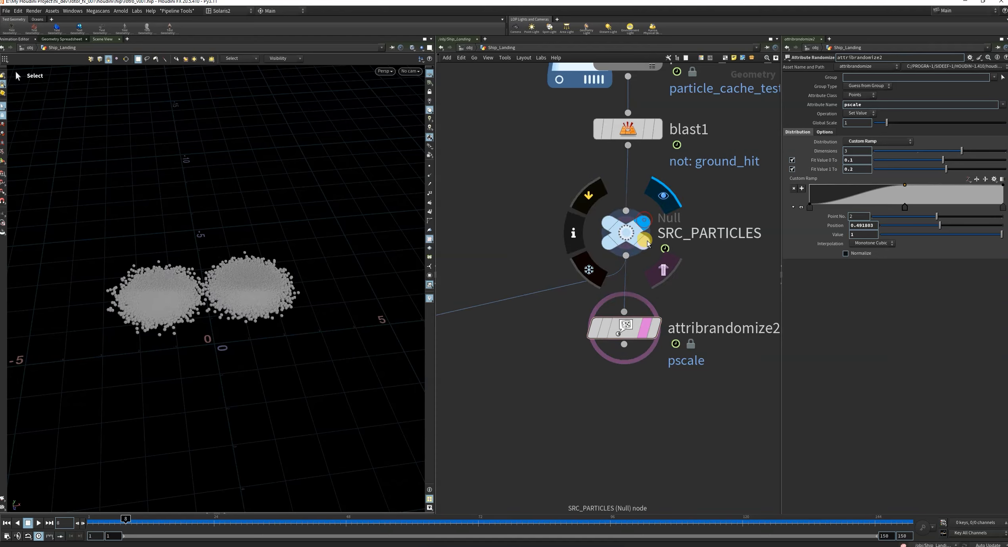
{"action": "key", "text": "d"}
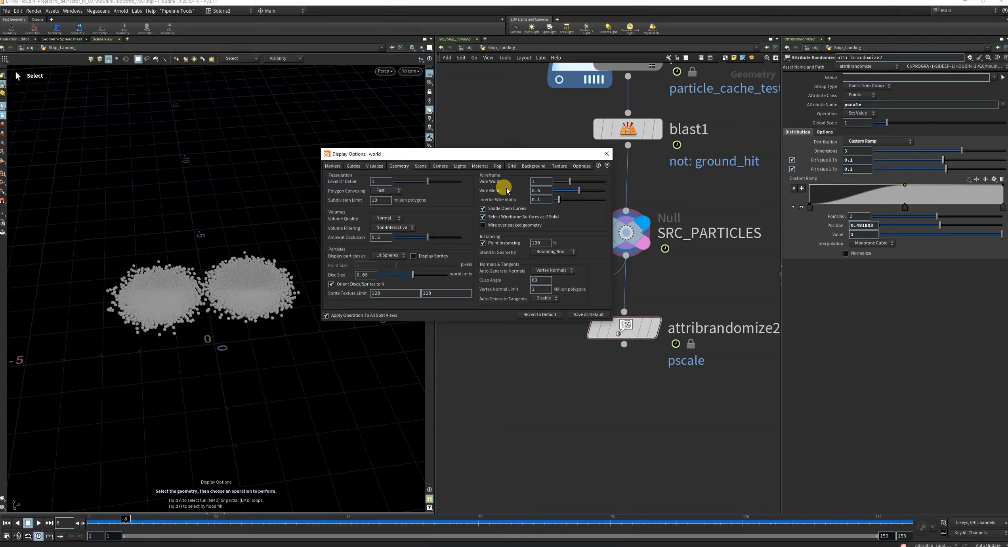
{"action": "left_click", "coordinate": [383, 255]}
{"action": "left_click", "coordinate": [410, 249]}
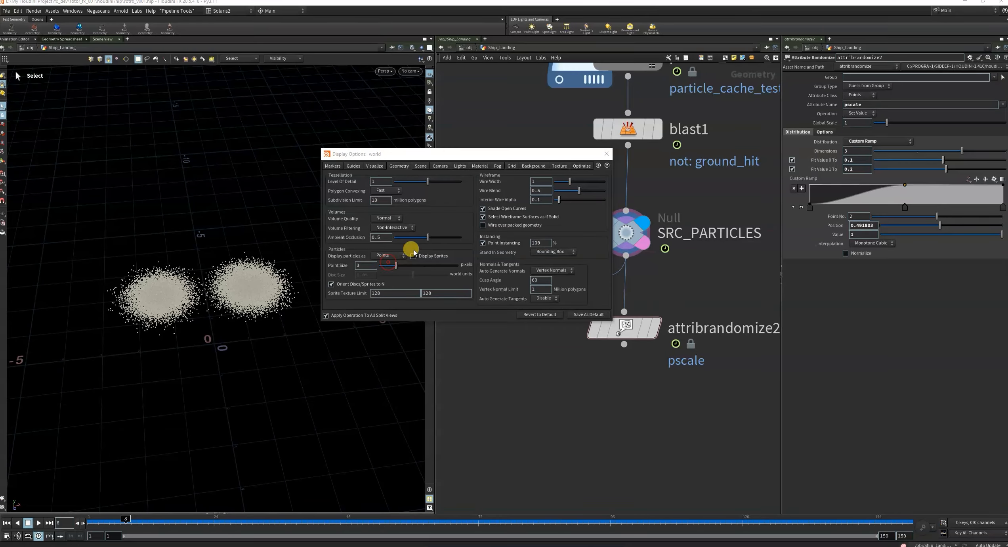
{"action": "left_click", "coordinate": [604, 154]}
Display the attribrandomize2 output and show the viewport particles as Lit Spheres.
{"action": "scroll", "coordinate": [642, 305], "scroll_direction": "down", "scroll_amount": 8}
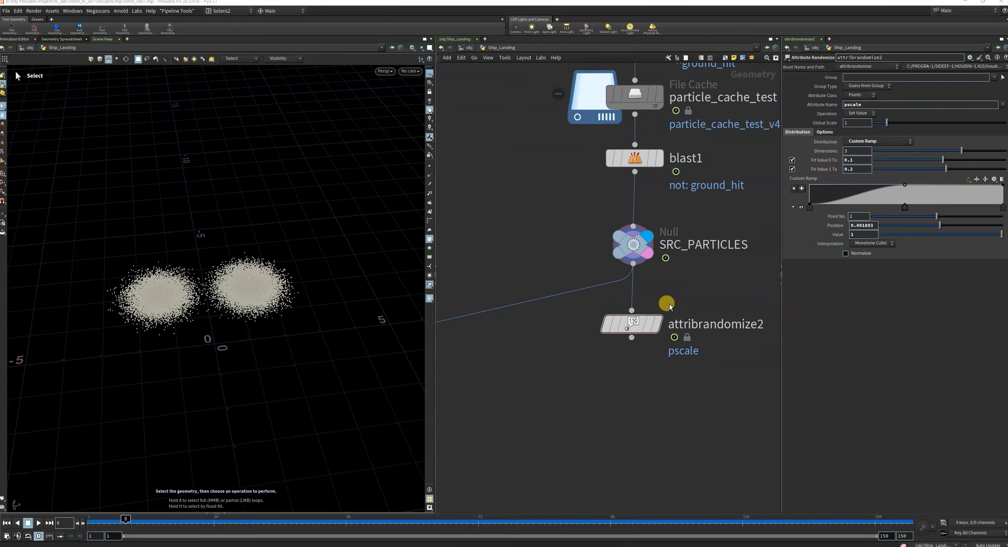
{"action": "scroll", "coordinate": [630, 356], "scroll_direction": "up", "scroll_amount": 3}
{"action": "scroll", "coordinate": [542, 329], "scroll_direction": "down", "scroll_amount": 4}
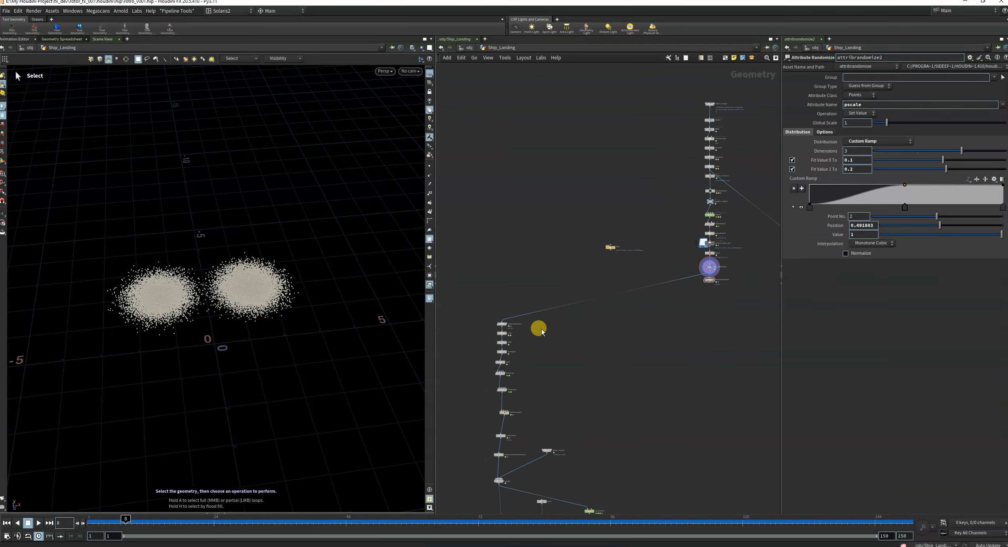
{"action": "middle_click_drag", "start_coordinate": [680, 350], "coordinate": [662, 358]}
{"action": "scroll", "coordinate": [682, 292], "scroll_direction": "up", "scroll_amount": 10}
{"action": "left_click", "coordinate": [706, 284]}
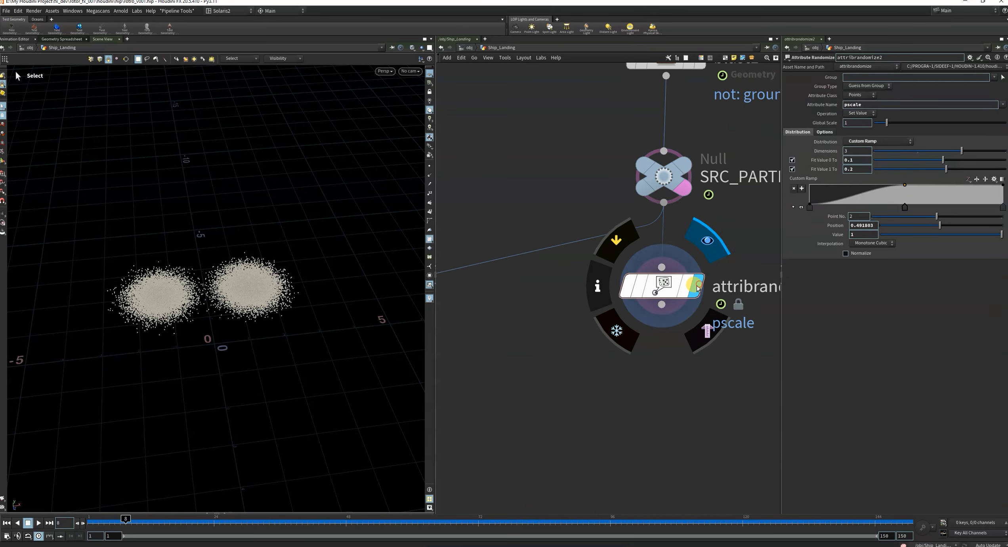
{"action": "key", "text": "d"}
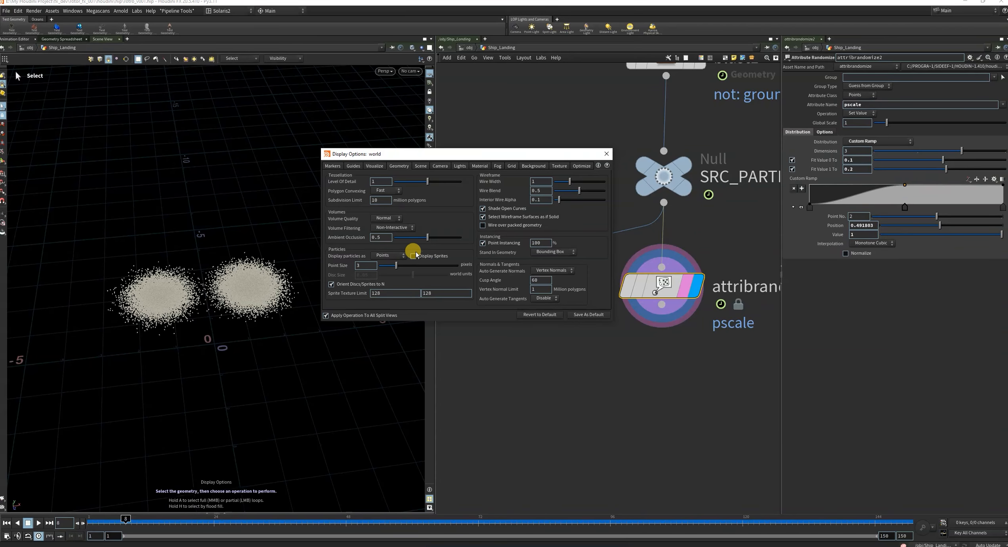
{"action": "left_click", "coordinate": [386, 256]}
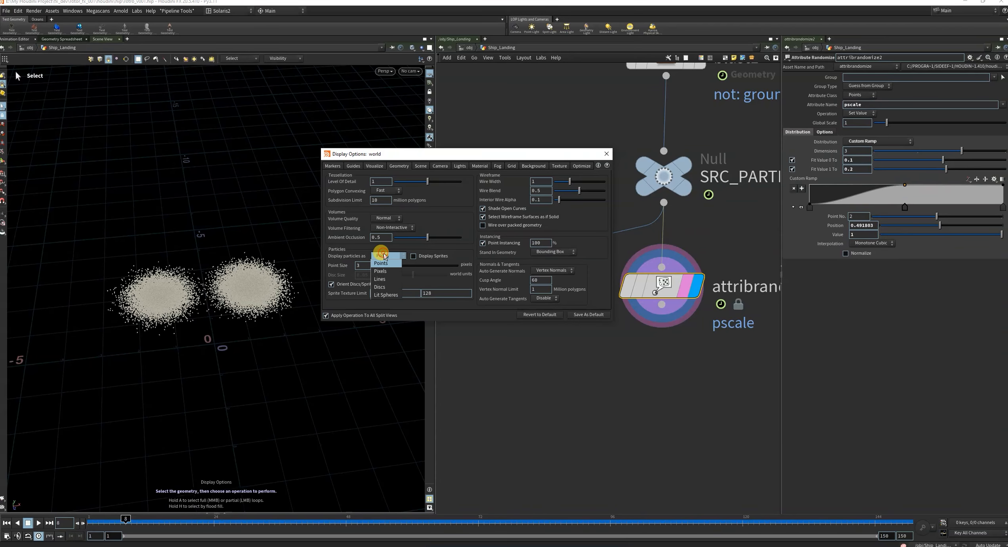
{"action": "left_click", "coordinate": [605, 154]}
Add a Trail node fed by attribrandomize2, display its output and set its Trail Length to 3.
{"action": "key", "text": "Tab"}
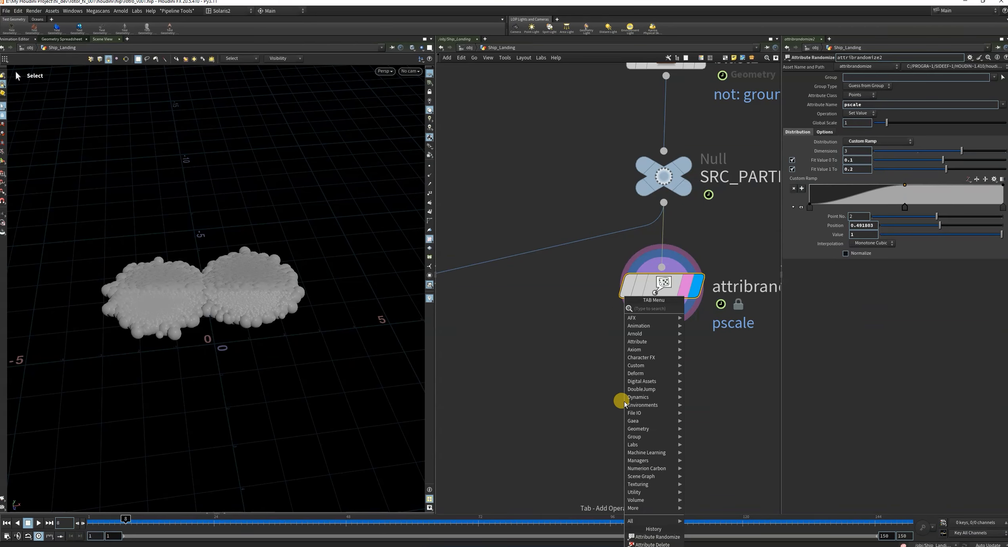
{"action": "type", "text": "tra"}
{"action": "left_click", "coordinate": [706, 9]}
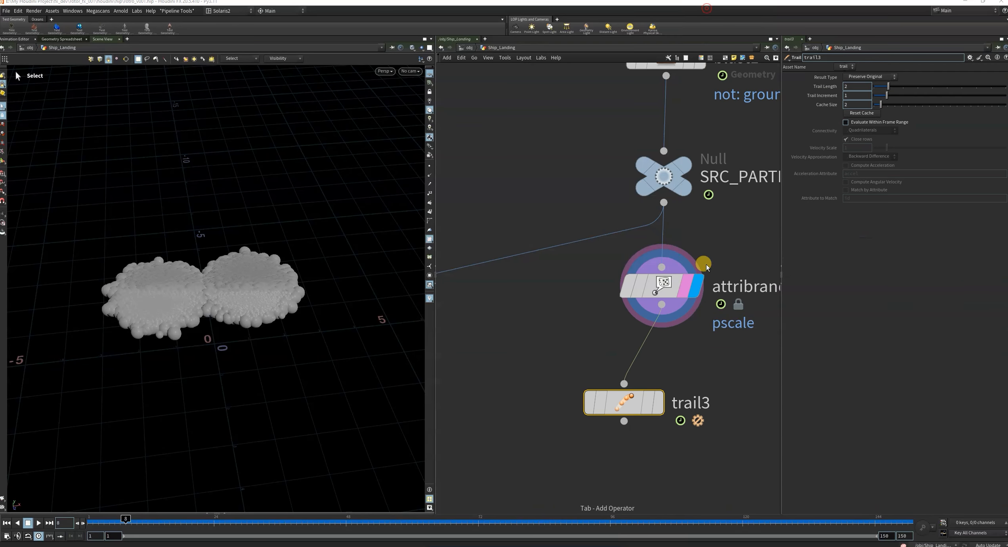
{"action": "left_click", "coordinate": [660, 408]}
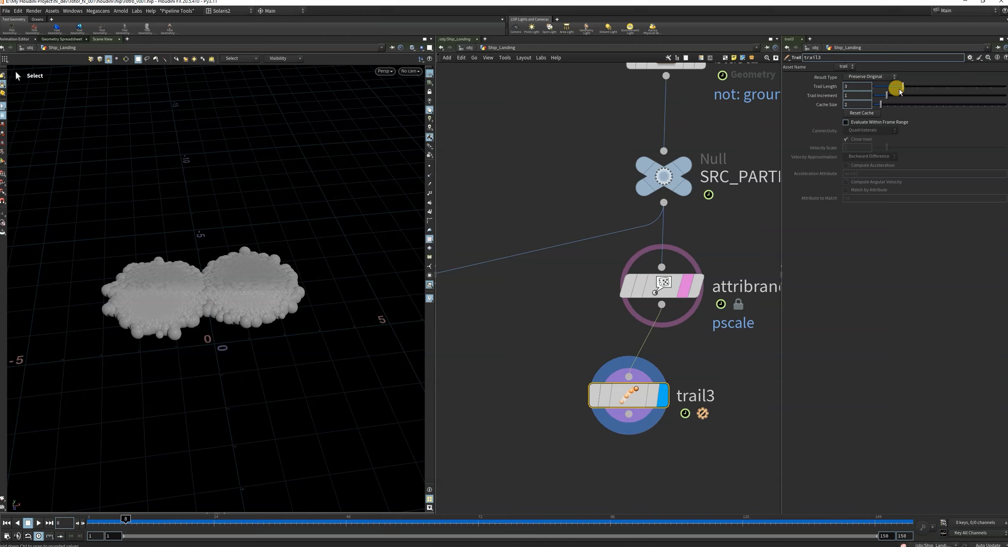
{"action": "left_click", "coordinate": [654, 395]}
{"action": "left_click_drag", "start_coordinate": [540, 377], "coordinate": [686, 424]}
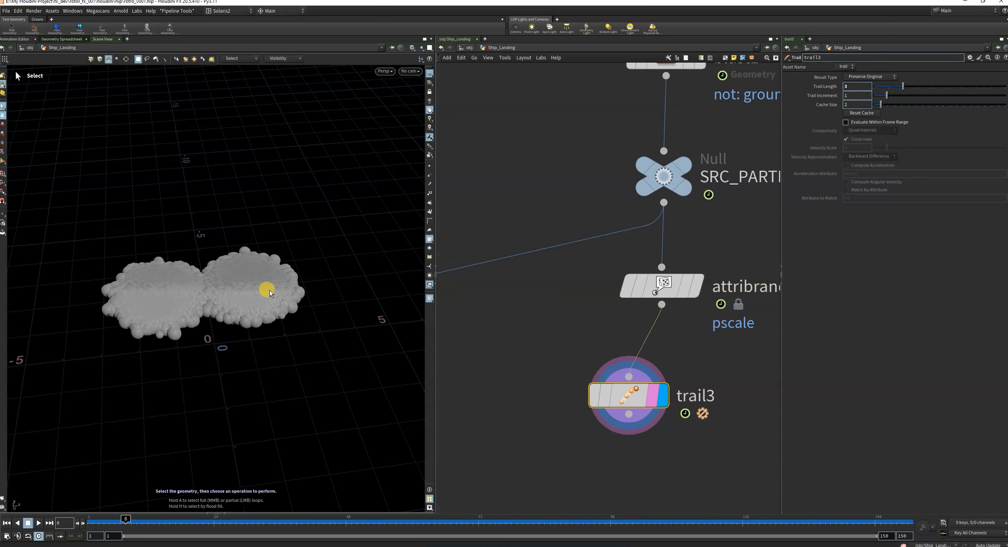
View the trailed particles from a higher angle and place the Trail node directly below attribrandomize2.
{"action": "left_click_drag", "start_coordinate": [230, 285], "coordinate": [229, 298], "text": "alt"}
{"action": "scroll", "coordinate": [689, 397], "scroll_direction": "down", "scroll_amount": 10}
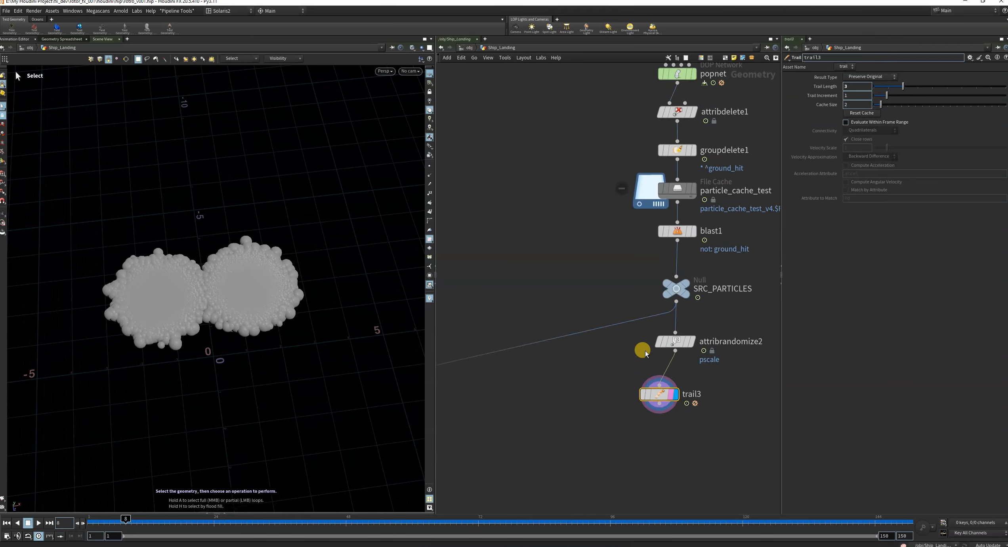
{"action": "scroll", "coordinate": [693, 402], "scroll_direction": "up", "scroll_amount": 10}
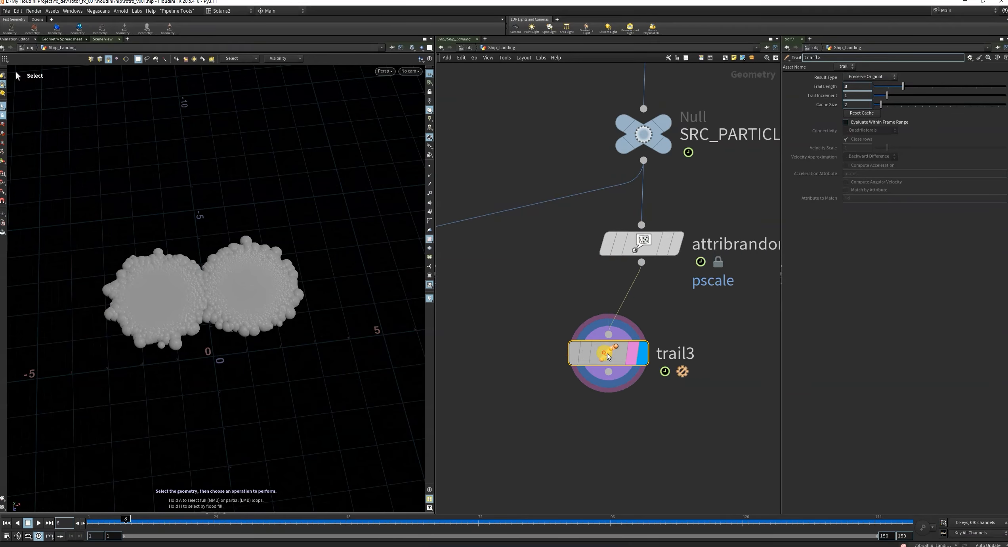
{"action": "scroll", "coordinate": [650, 376], "scroll_direction": "down", "scroll_amount": 5}
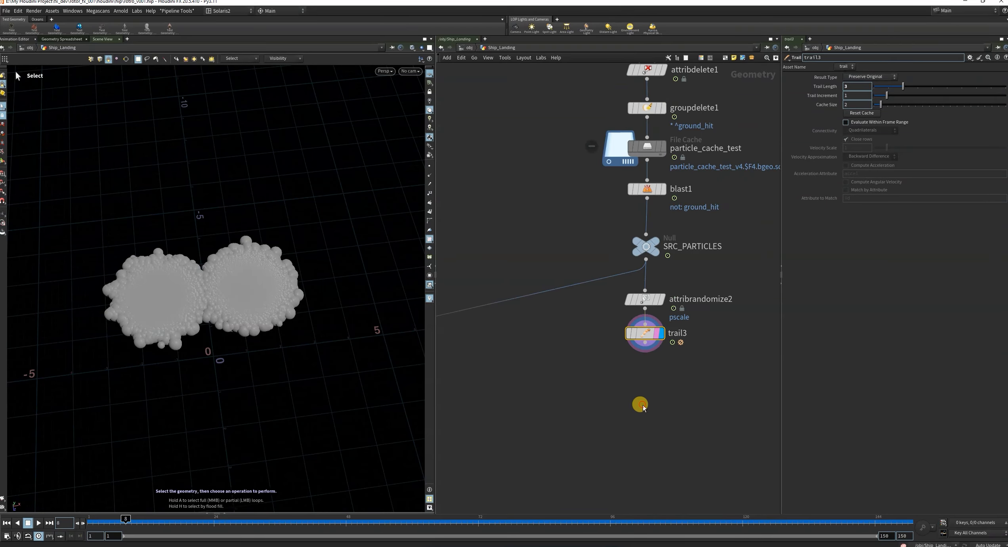
Create an Add node fed by trail3 and display its output.
{"action": "key", "text": "Tab"}
{"action": "type", "text": "add"}
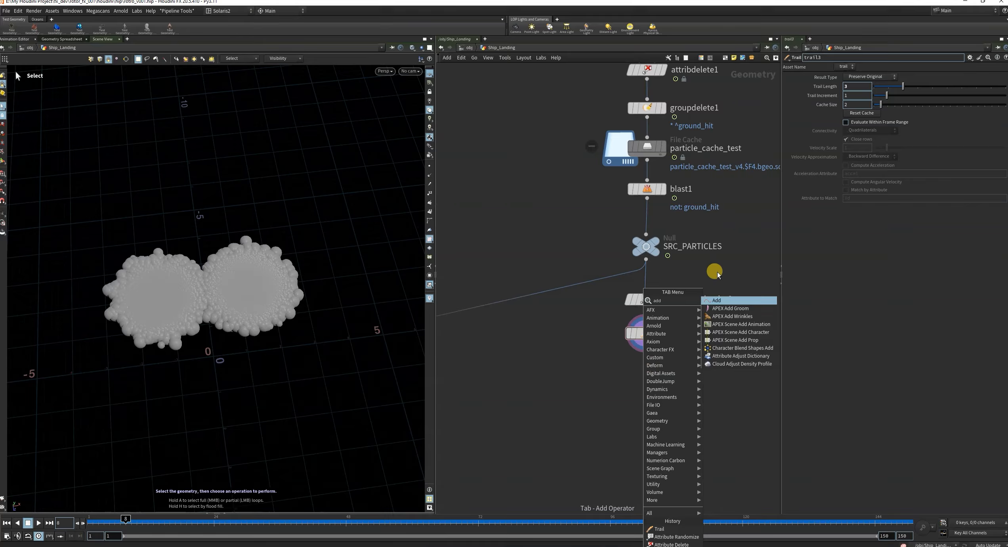
{"action": "left_click", "coordinate": [725, 301]}
{"action": "left_click", "coordinate": [648, 391]}
{"action": "scroll", "coordinate": [668, 382], "scroll_direction": "up", "scroll_amount": 3}
{"action": "left_click_drag", "start_coordinate": [642, 363], "coordinate": [628, 313]}
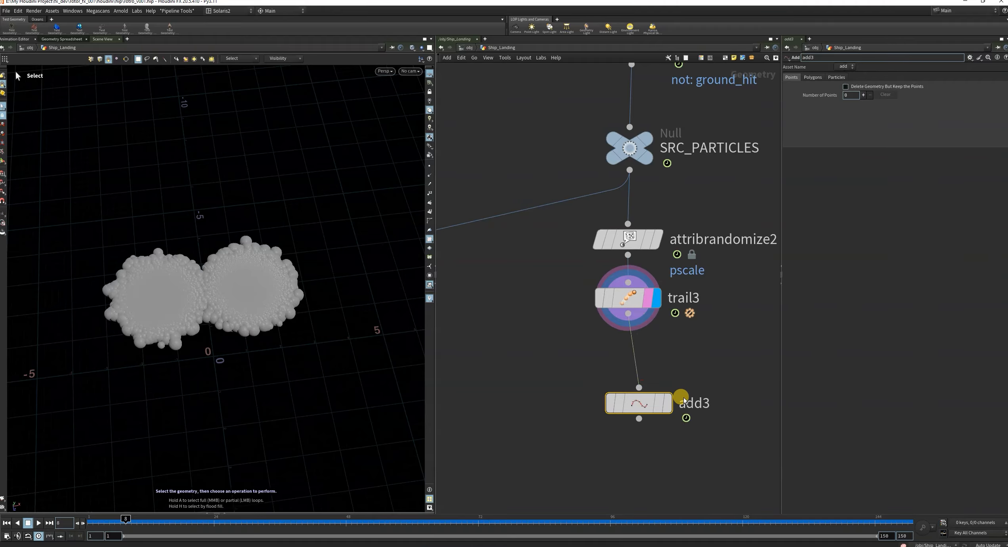
{"action": "left_click", "coordinate": [669, 404]}
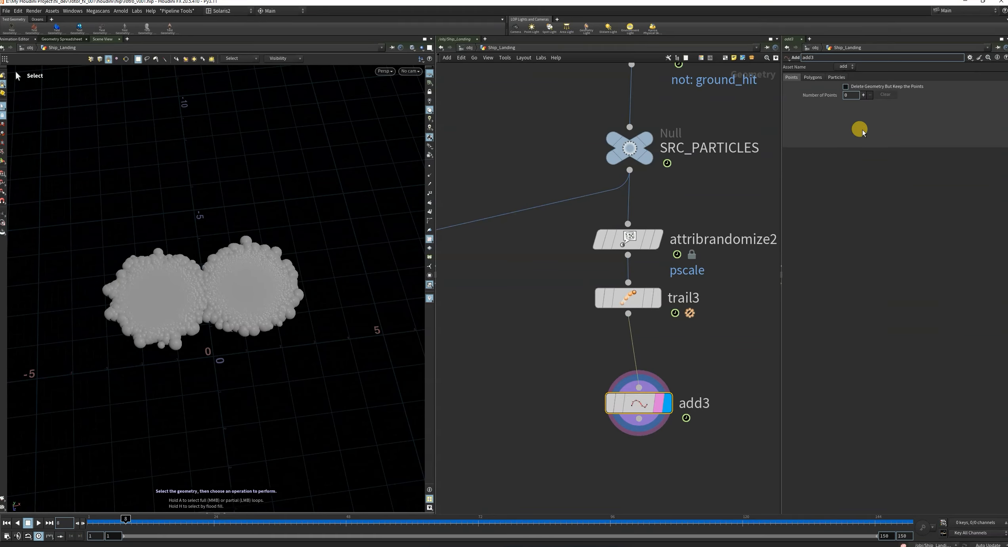
Set the Add node to build polygons by group, using By Attribute with the attribute name id.
{"action": "left_click", "coordinate": [813, 77]}
{"action": "left_click", "coordinate": [831, 97]}
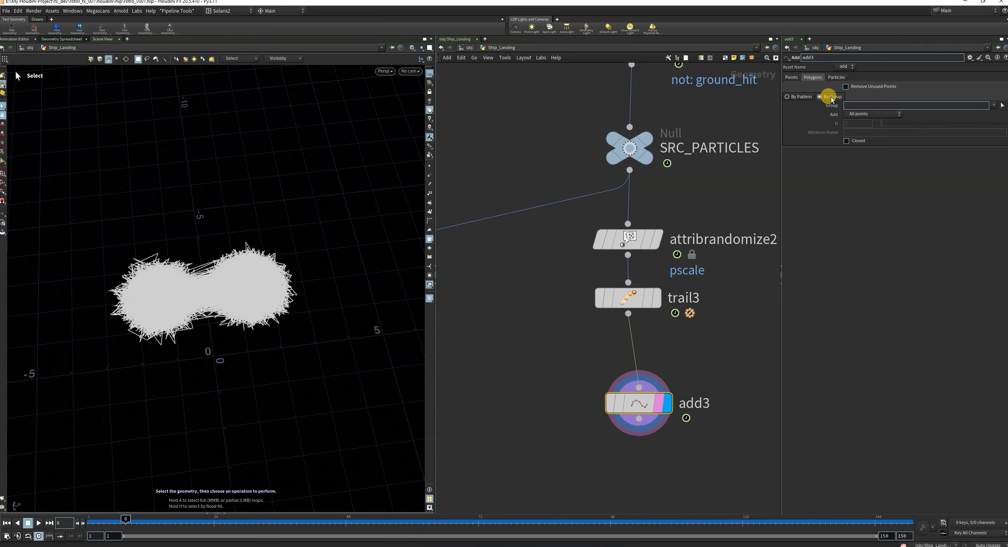
{"action": "left_click", "coordinate": [860, 115]}
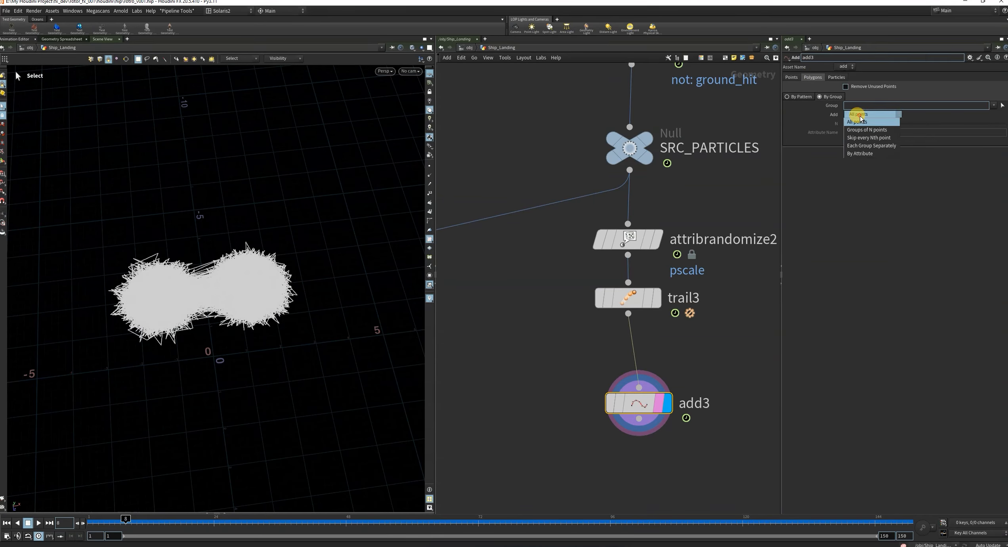
{"action": "left_click", "coordinate": [862, 154]}
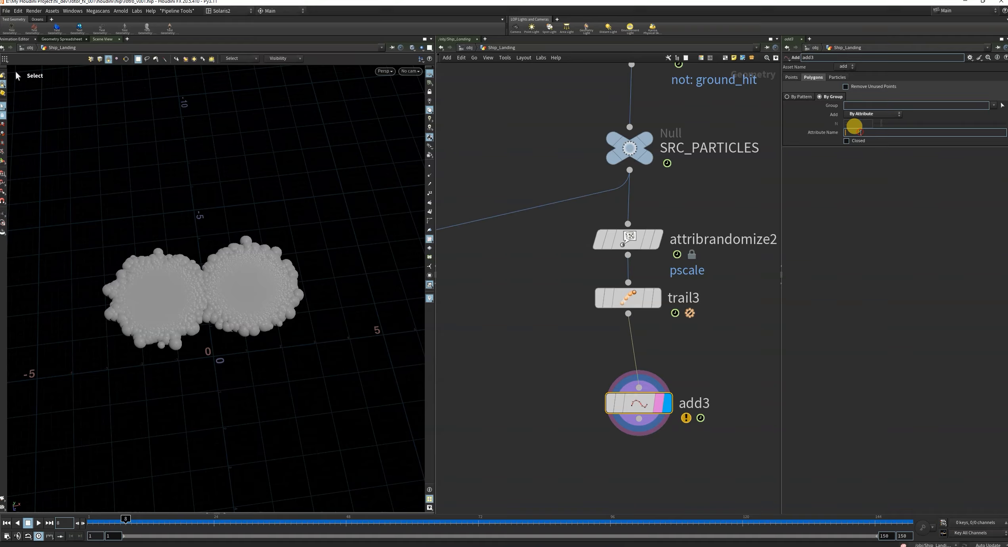
{"action": "left_click", "coordinate": [861, 133]}
{"action": "type", "text": "id"}
{"action": "key", "text": "Return"}
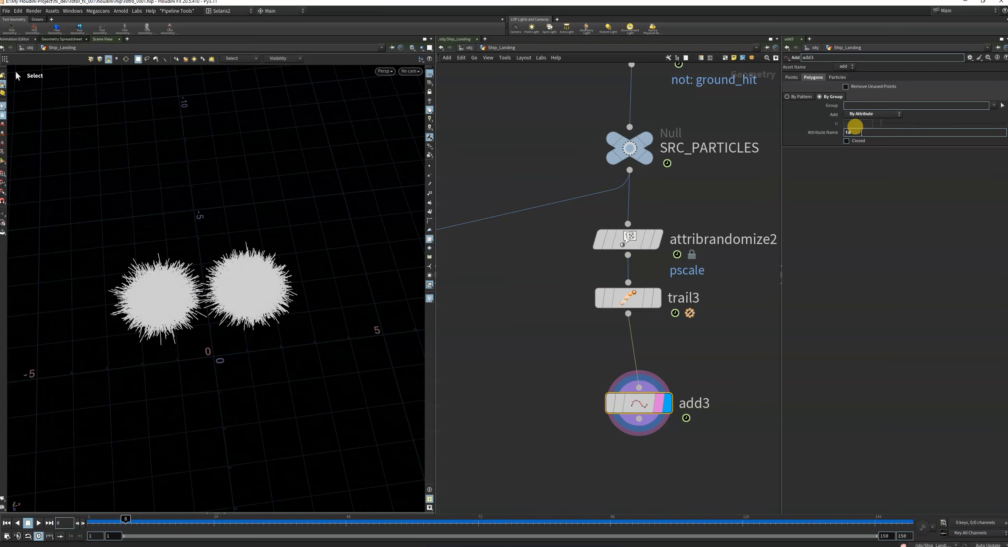
Inspect the trail lines up close and compare them at frame 76.
{"action": "scroll", "coordinate": [269, 295], "scroll_direction": "up", "scroll_amount": 7, "text": "alt"}
{"action": "mouse_move", "coordinate": [264, 326]}
{"action": "left_mouse_down", "text": "alt"}
{"action": "mouse_move", "coordinate": [253, 238]}
{"action": "mouse_move", "coordinate": [255, 285]}
{"action": "mouse_move", "coordinate": [272, 315]}
{"action": "left_mouse_up", "text": "alt"}
{"action": "left_click", "coordinate": [126, 519]}
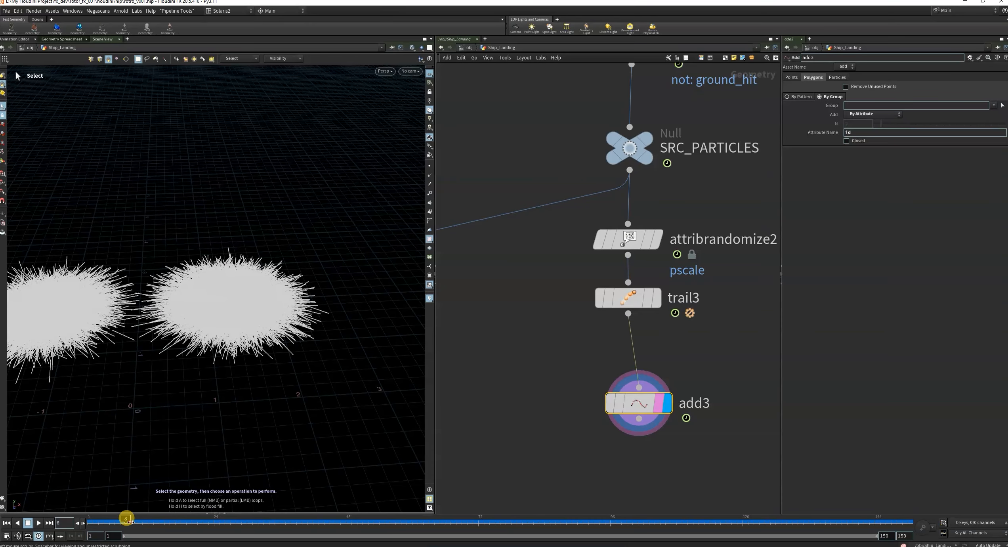
{"action": "left_click_drag", "start_coordinate": [125, 519], "coordinate": [500, 519]}
{"action": "left_click", "coordinate": [229, 280]}
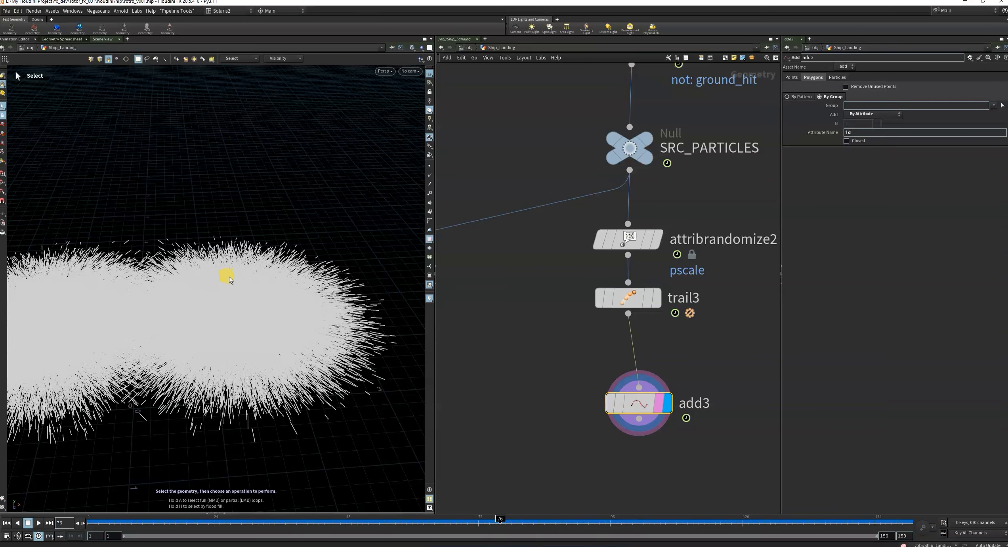
{"action": "scroll", "coordinate": [273, 323], "scroll_direction": "down", "scroll_amount": 6, "text": "alt"}
{"action": "left_click_drag", "start_coordinate": [277, 355], "coordinate": [321, 340], "text": "alt"}
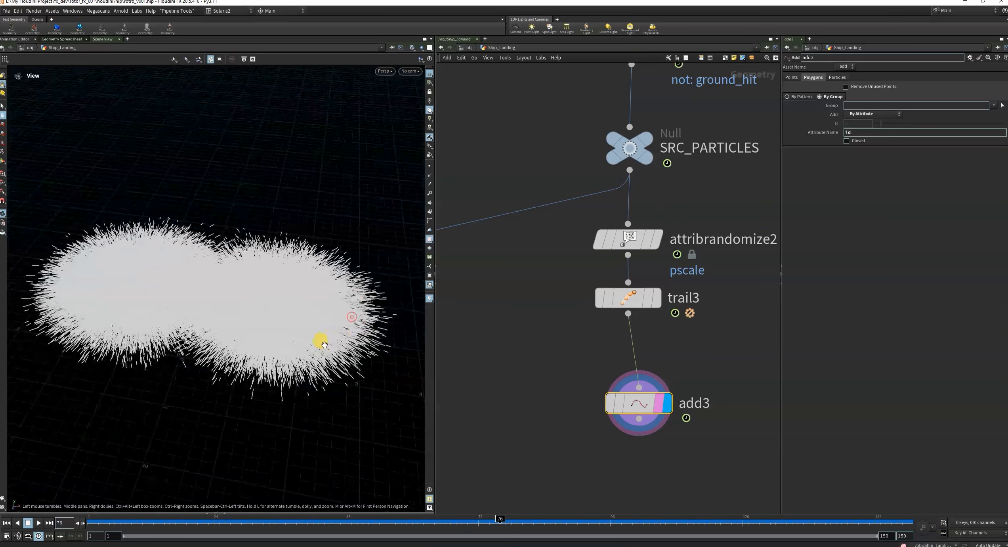
Show the points in the viewport and examine the trail lines closely at frame 8.
{"action": "left_click", "coordinate": [428, 164]}
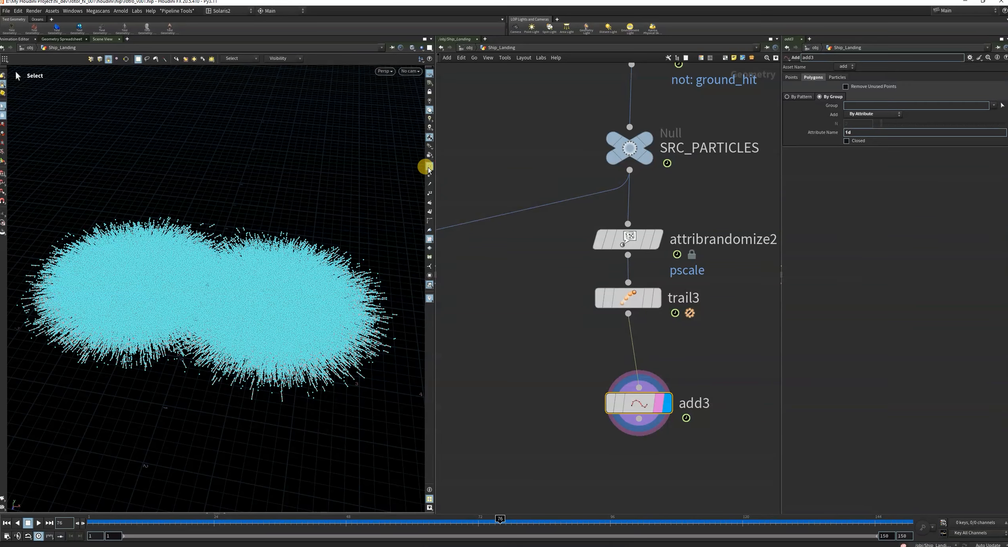
{"action": "left_click_drag", "start_coordinate": [242, 332], "coordinate": [312, 333], "text": "alt"}
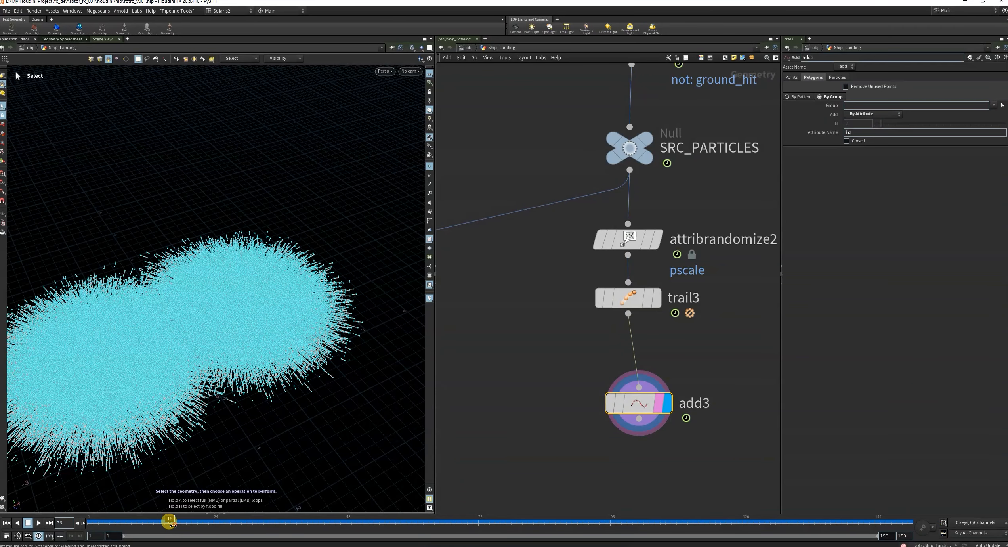
{"action": "left_click_drag", "start_coordinate": [173, 524], "coordinate": [127, 529]}
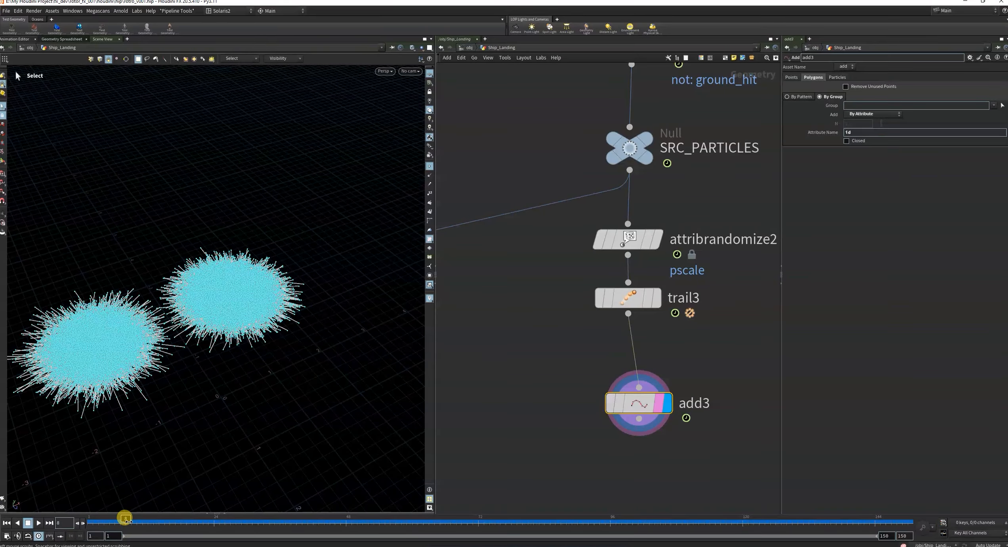
{"action": "key", "text": "Escape"}
{"action": "scroll", "coordinate": [304, 277], "scroll_direction": "up", "scroll_amount": 6}
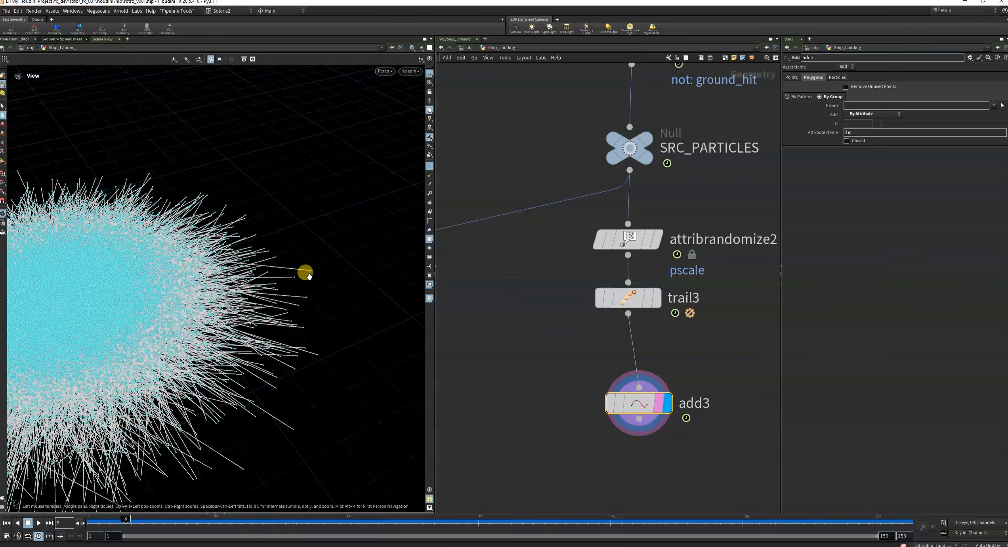
{"action": "mouse_move", "coordinate": [306, 272]}
{"action": "left_mouse_down", "text": "alt"}
{"action": "mouse_move", "coordinate": [239, 245]}
{"action": "mouse_move", "coordinate": [268, 218]}
{"action": "mouse_move", "coordinate": [293, 273]}
{"action": "left_mouse_up", "text": "alt"}
{"action": "scroll", "coordinate": [630, 347], "scroll_direction": "down", "scroll_amount": 4}
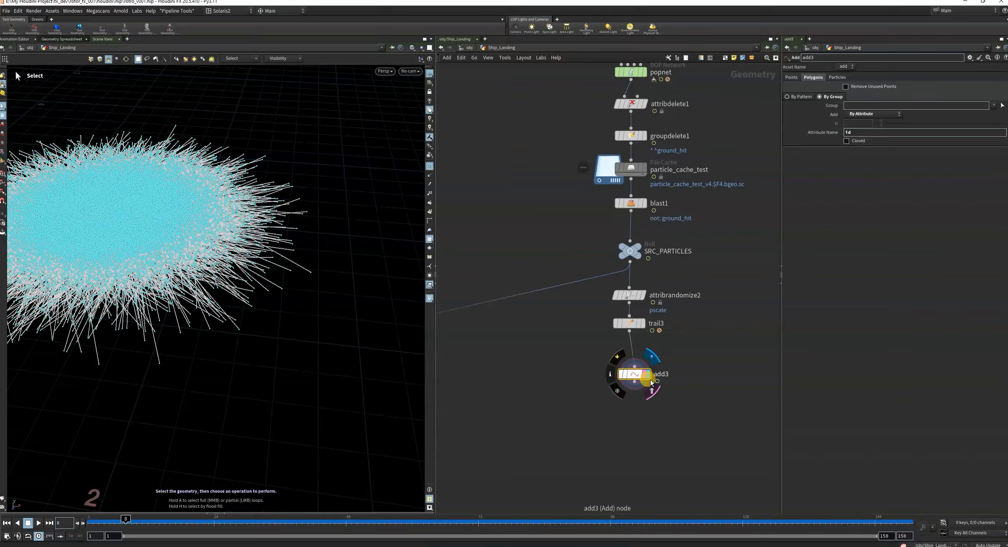
Add a Resample node fed by add3 and display its output.
{"action": "key", "text": "Tab"}
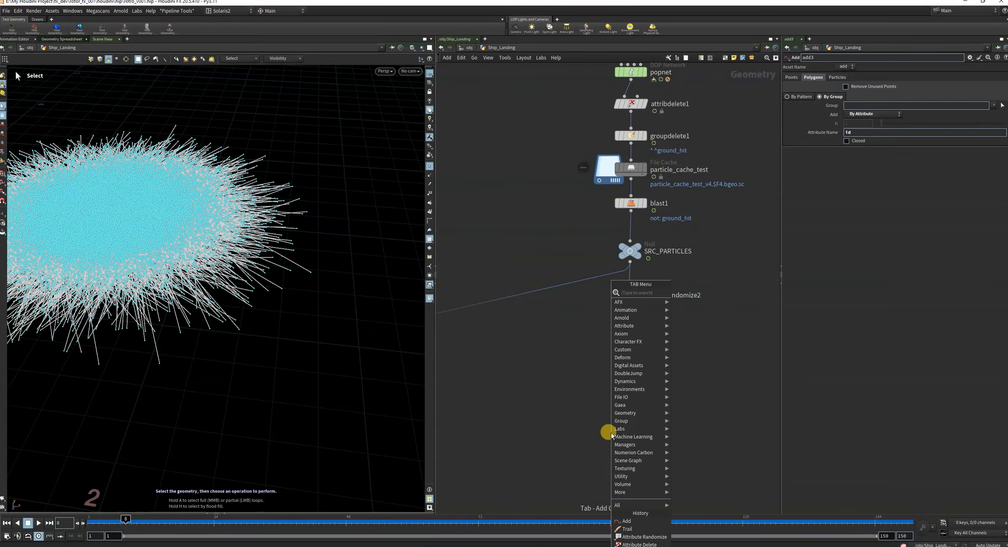
{"action": "type", "text": "resa"}
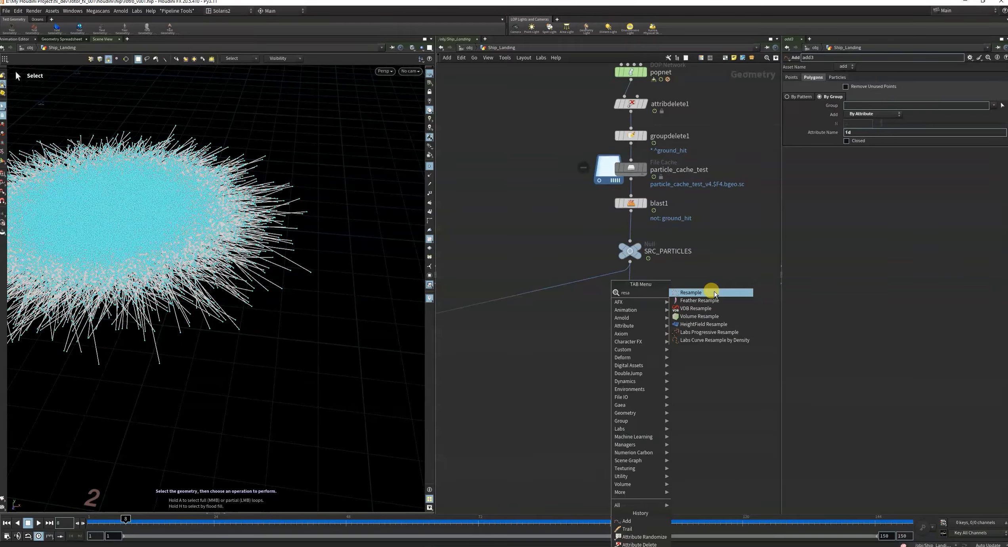
{"action": "left_click", "coordinate": [715, 294]}
{"action": "left_click", "coordinate": [628, 404]}
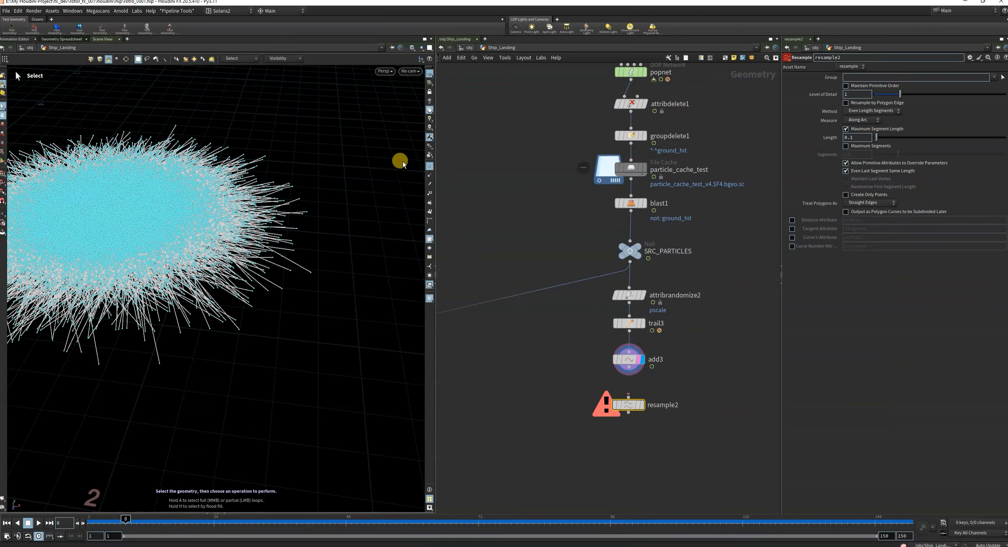
{"action": "left_click_drag", "start_coordinate": [628, 394], "coordinate": [634, 371]}
{"action": "left_click", "coordinate": [641, 405]}
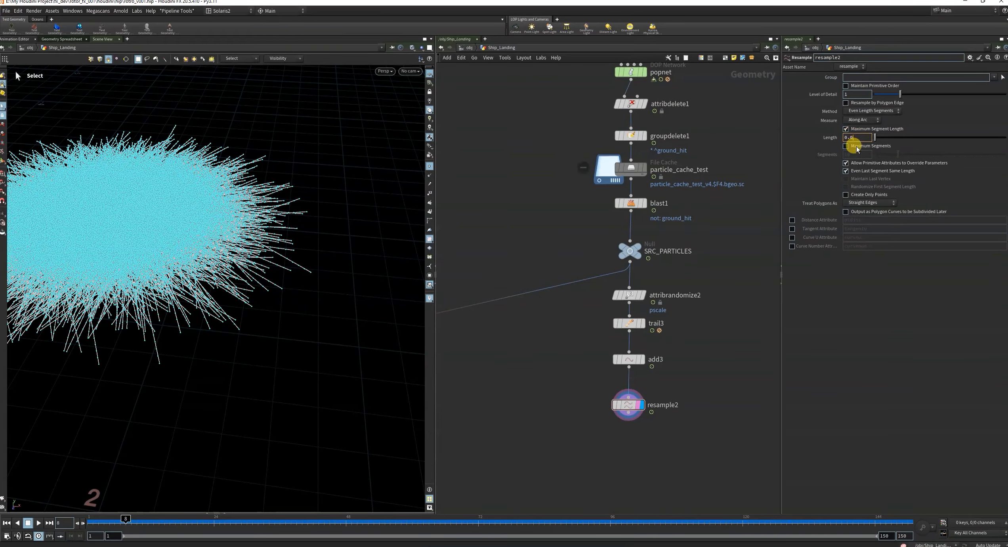
Set the Resample node's Length to 0.025 and view the resampled curves at frame 27.
{"action": "key", "text": "Return"}
{"action": "left_click_drag", "start_coordinate": [261, 222], "coordinate": [317, 237], "text": "alt"}
{"action": "left_click_drag", "start_coordinate": [194, 519], "coordinate": [231, 520]}
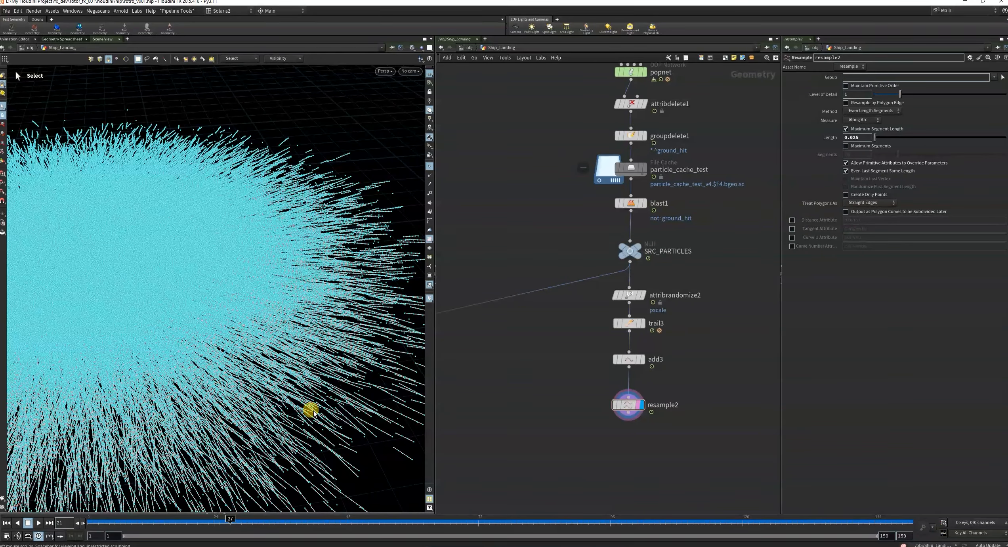
{"action": "left_click_drag", "start_coordinate": [313, 411], "coordinate": [166, 301], "text": "alt"}
Hide the viewport point markers and view the resampled curves from a higher angle.
{"action": "left_click", "coordinate": [467, 213]}
{"action": "left_click", "coordinate": [428, 169]}
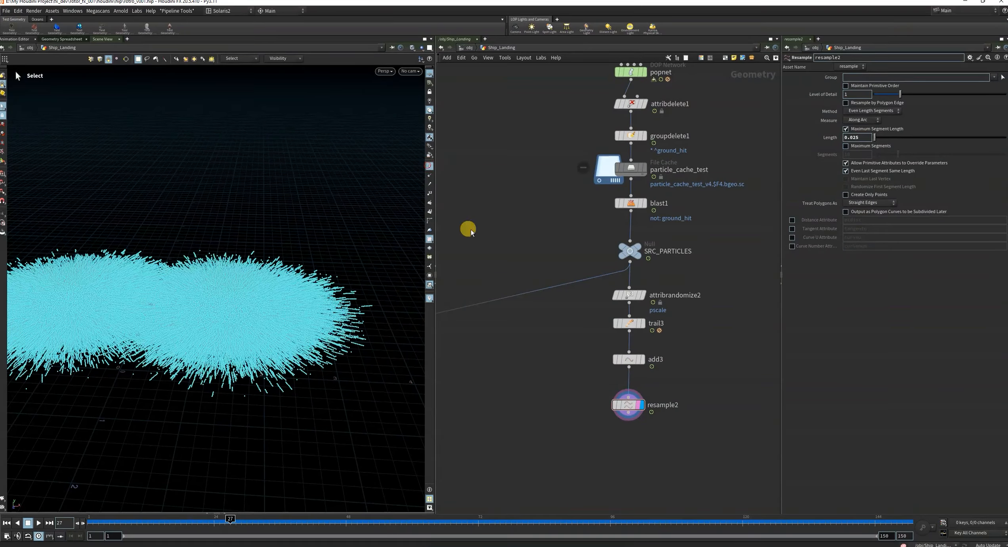
{"action": "mouse_move", "coordinate": [613, 405]}
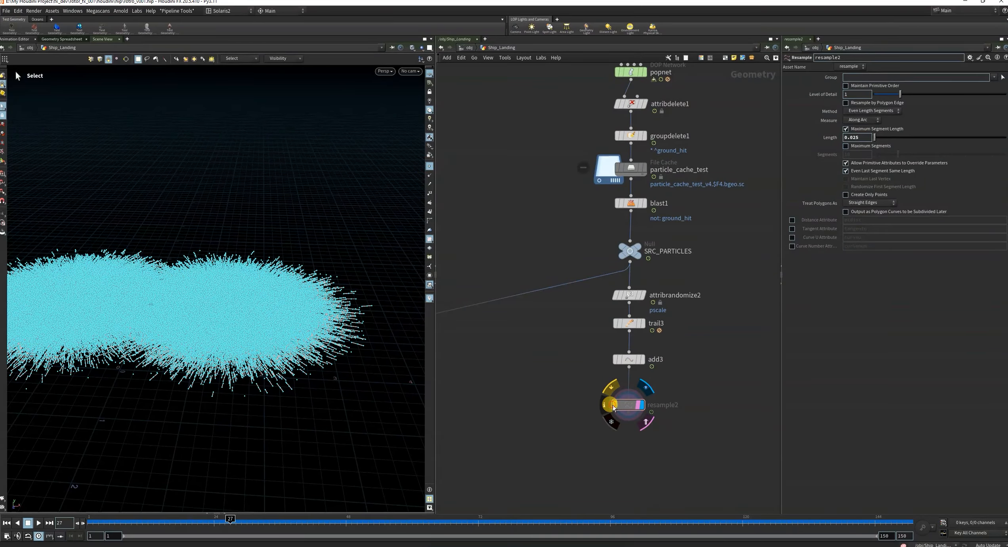
{"action": "left_click", "coordinate": [469, 243]}
{"action": "left_click", "coordinate": [430, 168]}
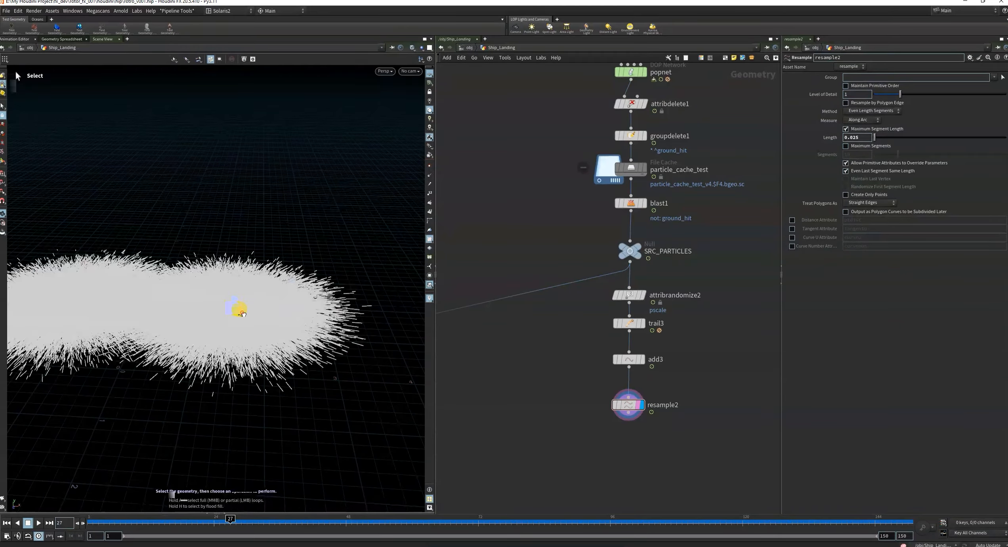
{"action": "left_click_drag", "start_coordinate": [242, 312], "coordinate": [298, 307], "text": "alt"}
{"action": "scroll", "coordinate": [274, 338], "scroll_direction": "up", "scroll_amount": 3}
{"action": "scroll", "coordinate": [298, 308], "scroll_direction": "down", "scroll_amount": 3}
{"action": "key", "text": "s"}
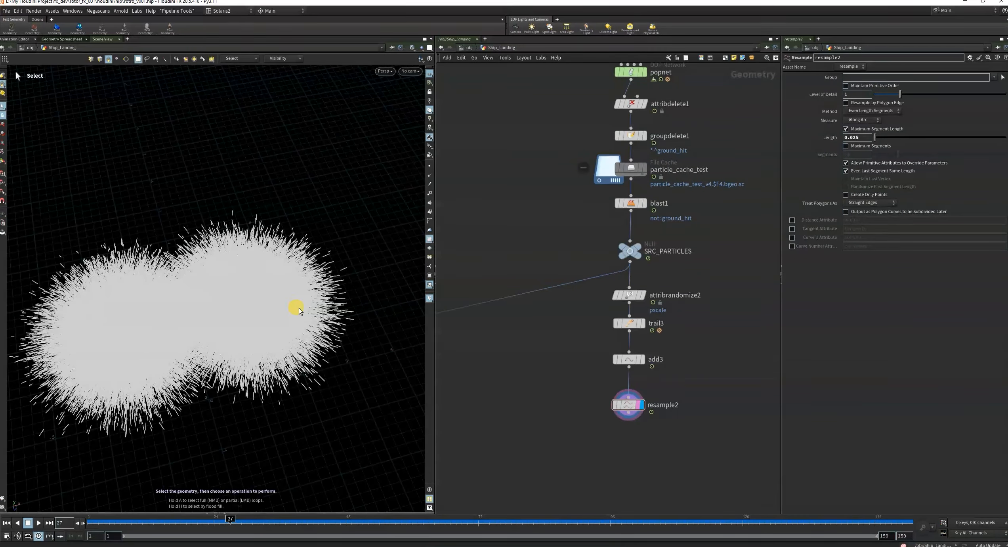
Save the scene file and enable the Curve U Attribute on resample2 with the name curveu.
{"action": "key", "text": "ctrl+s"}
{"action": "scroll", "coordinate": [689, 353], "scroll_direction": "down", "scroll_amount": 3}
{"action": "middle_click_drag", "start_coordinate": [742, 346], "coordinate": [709, 293]}
{"action": "scroll", "coordinate": [648, 337], "scroll_direction": "up", "scroll_amount": 6}
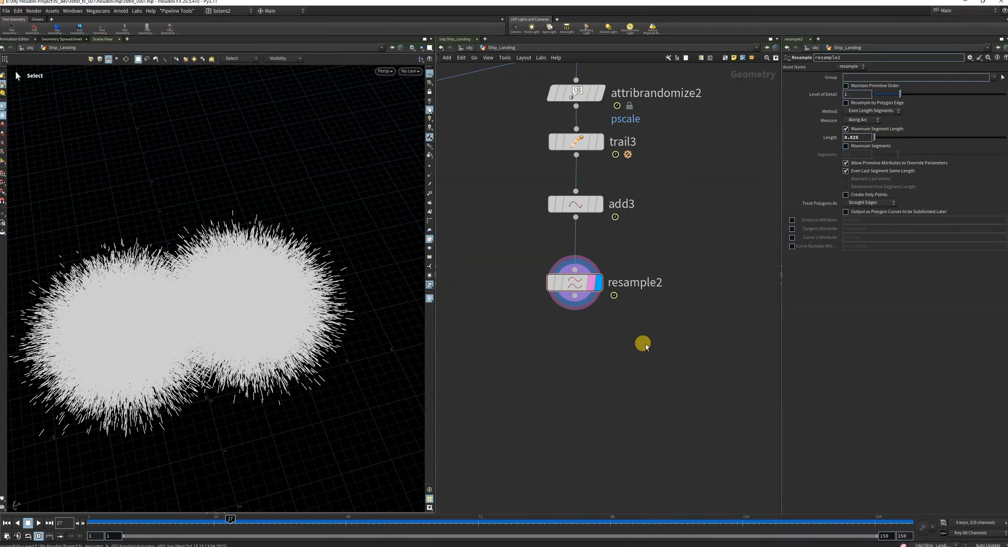
{"action": "scroll", "coordinate": [642, 317], "scroll_direction": "down", "scroll_amount": 2}
{"action": "left_click_drag", "start_coordinate": [669, 359], "coordinate": [676, 361]}
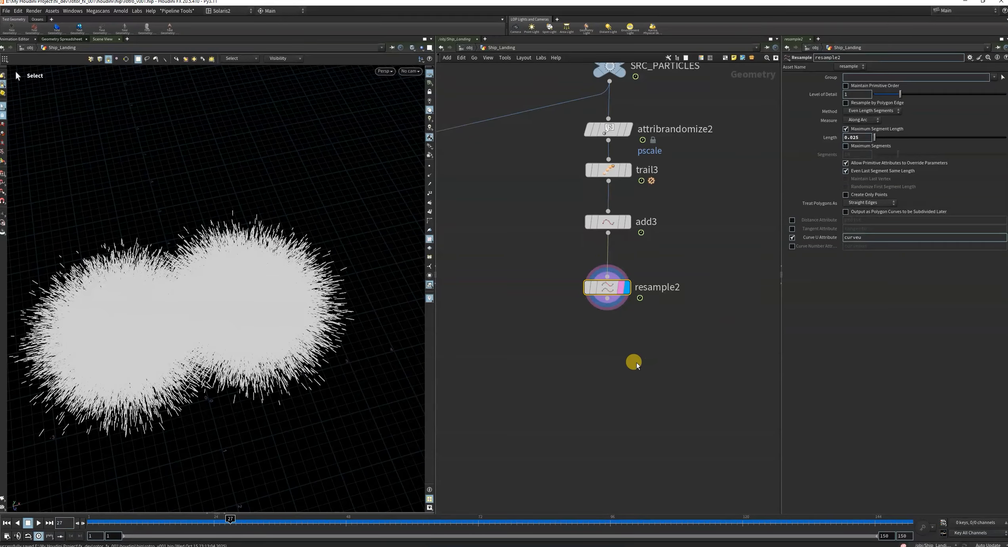
{"action": "scroll", "coordinate": [636, 362], "scroll_direction": "up", "scroll_amount": 3}
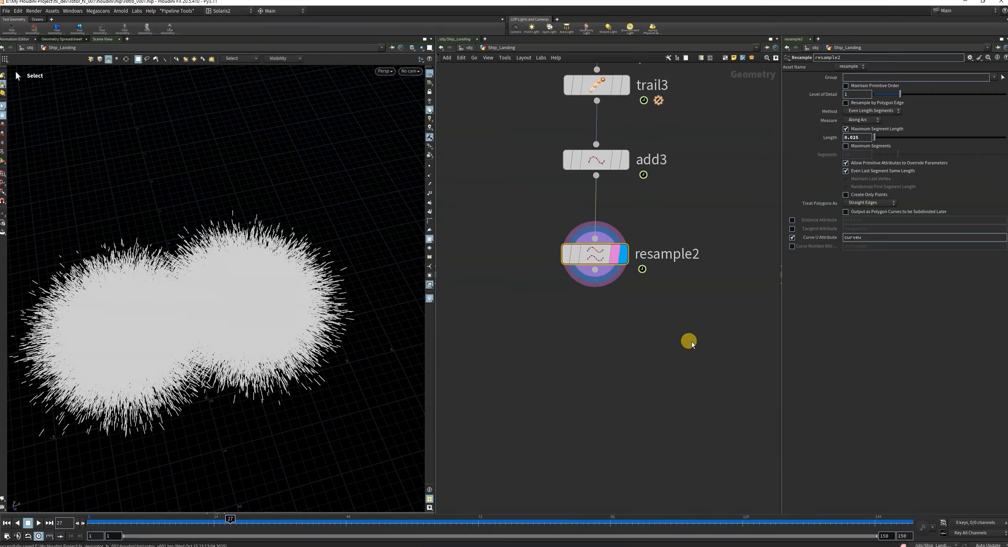
Add a displayed Add node fed by resample2 and enable Delete Geometry But Keep the Points.
{"action": "key", "text": "Tab"}
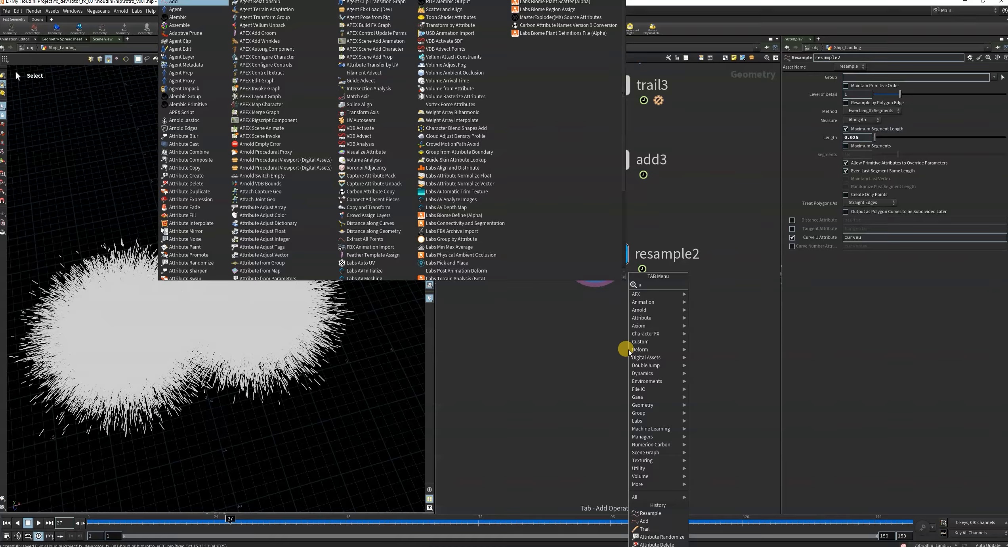
{"action": "type", "text": "add"}
{"action": "left_click", "coordinate": [701, 285]}
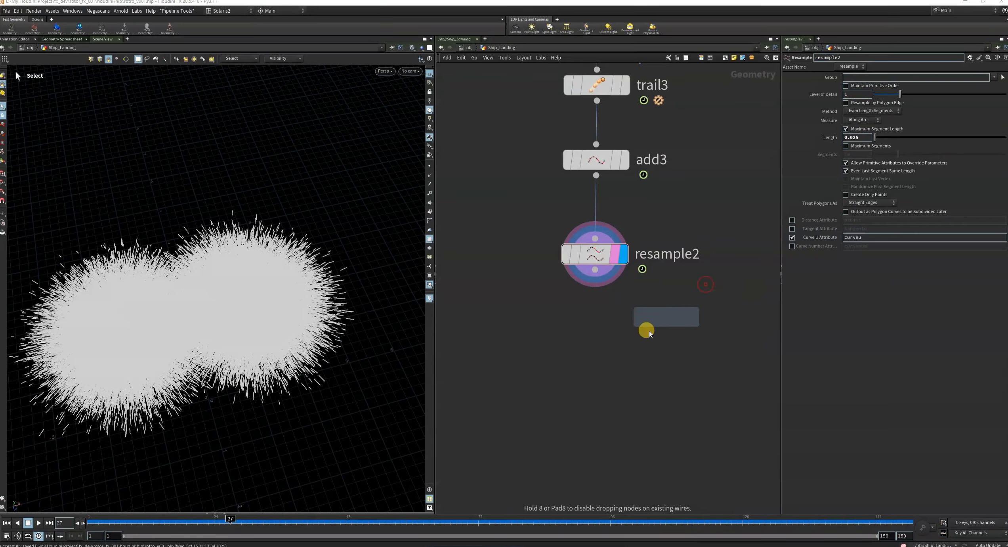
{"action": "left_click", "coordinate": [602, 342]}
{"action": "left_click", "coordinate": [598, 282]}
{"action": "left_click", "coordinate": [625, 358]}
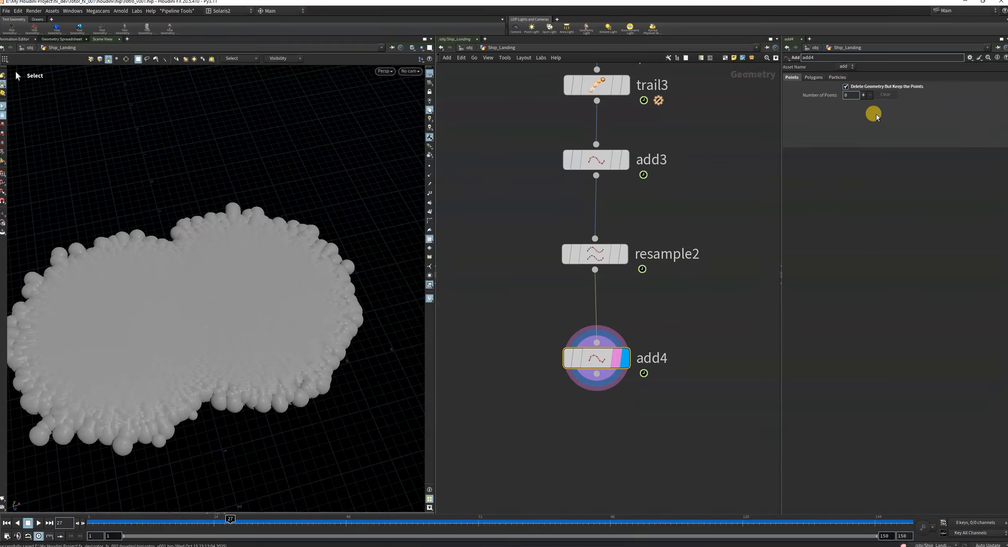
Show the viewport particles as Points in the display options.
{"action": "key", "text": "space"}
{"action": "left_click_drag", "start_coordinate": [265, 317], "coordinate": [280, 301]}
{"action": "key", "text": "d"}
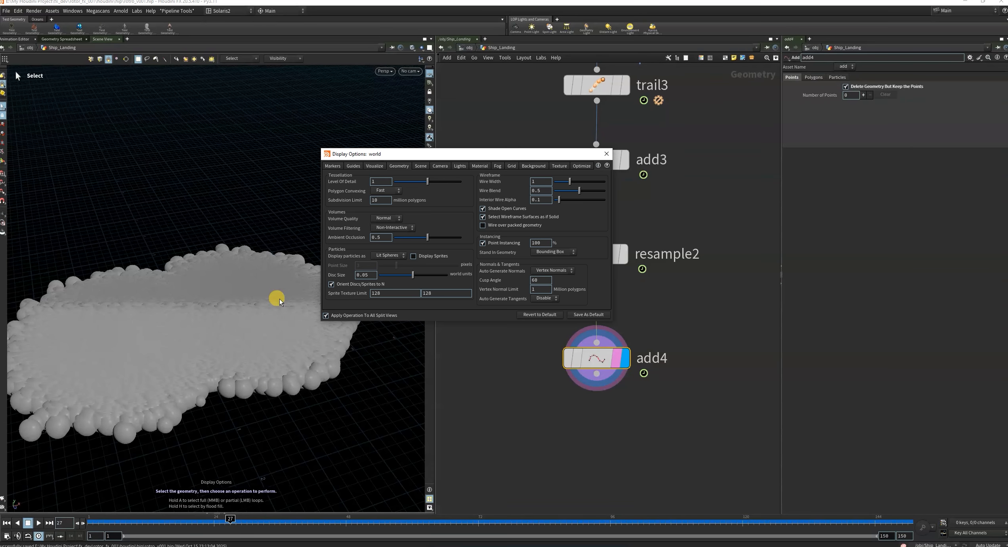
{"action": "left_click", "coordinate": [381, 264]}
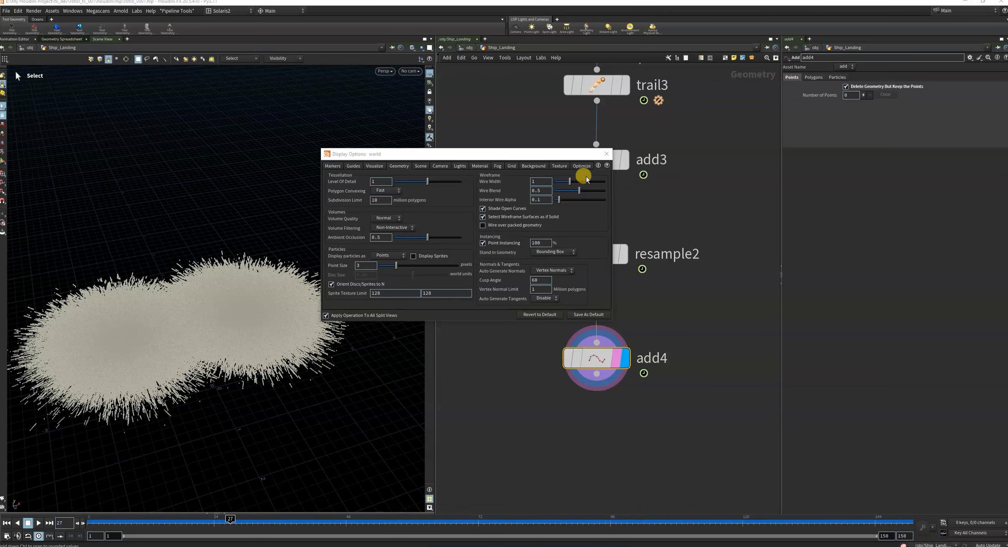
{"action": "left_click", "coordinate": [605, 157]}
Inspect the resampled points from a lower angle and go to frame 11.
{"action": "left_click_drag", "start_coordinate": [222, 326], "coordinate": [261, 349], "text": "alt"}
{"action": "right_click_drag", "start_coordinate": [262, 349], "coordinate": [379, 293], "text": "alt"}
{"action": "mouse_move", "coordinate": [337, 337]}
{"action": "left_mouse_down"}
{"action": "mouse_move", "coordinate": [349, 263]}
{"action": "mouse_move", "coordinate": [324, 271]}
{"action": "mouse_move", "coordinate": [319, 344]}
{"action": "left_mouse_up"}
{"action": "key", "text": "s"}
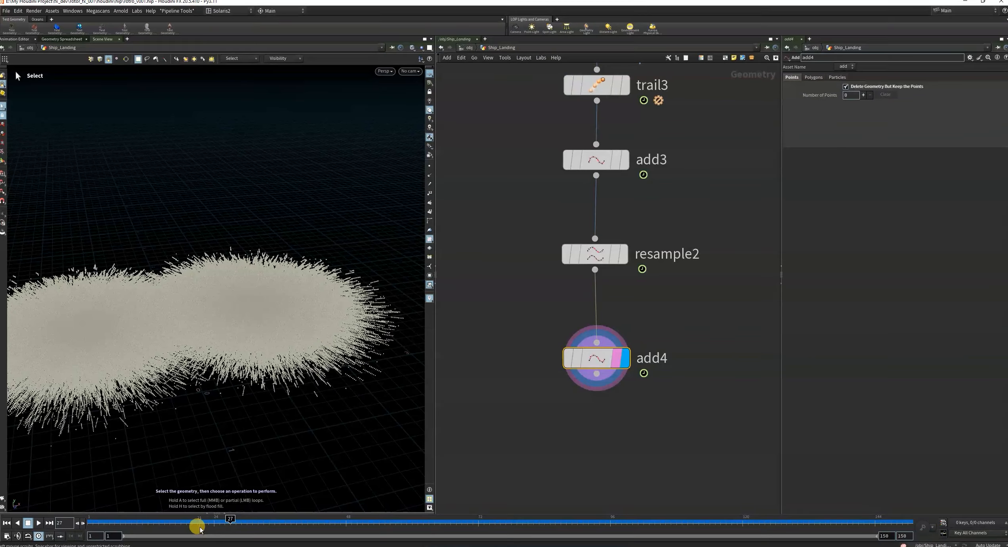
{"action": "left_click_drag", "start_coordinate": [162, 521], "coordinate": [141, 521]}
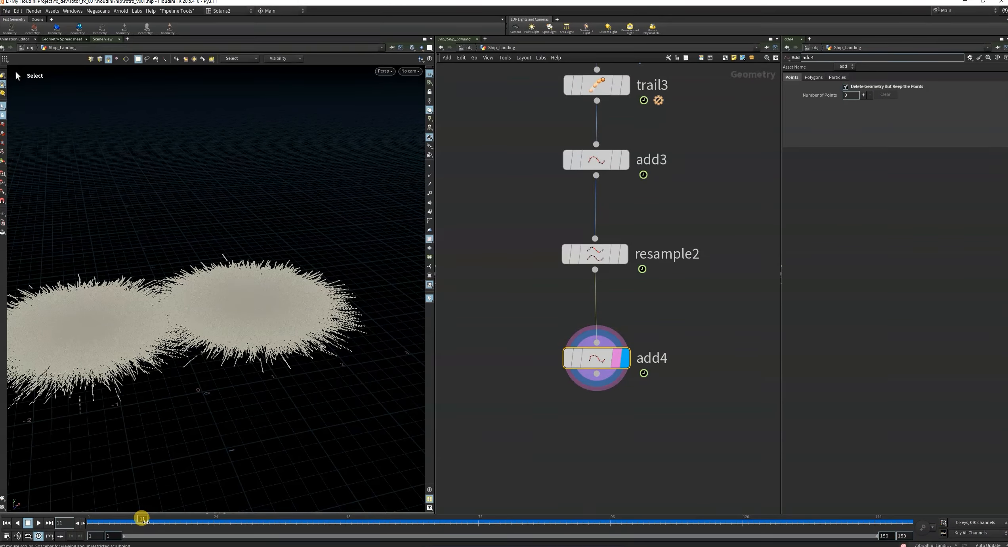
Select the resample2 node and display its output.
{"action": "left_click", "coordinate": [622, 258]}
{"action": "left_click", "coordinate": [614, 257]}
{"action": "left_click_drag", "start_coordinate": [505, 230], "coordinate": [653, 296]}
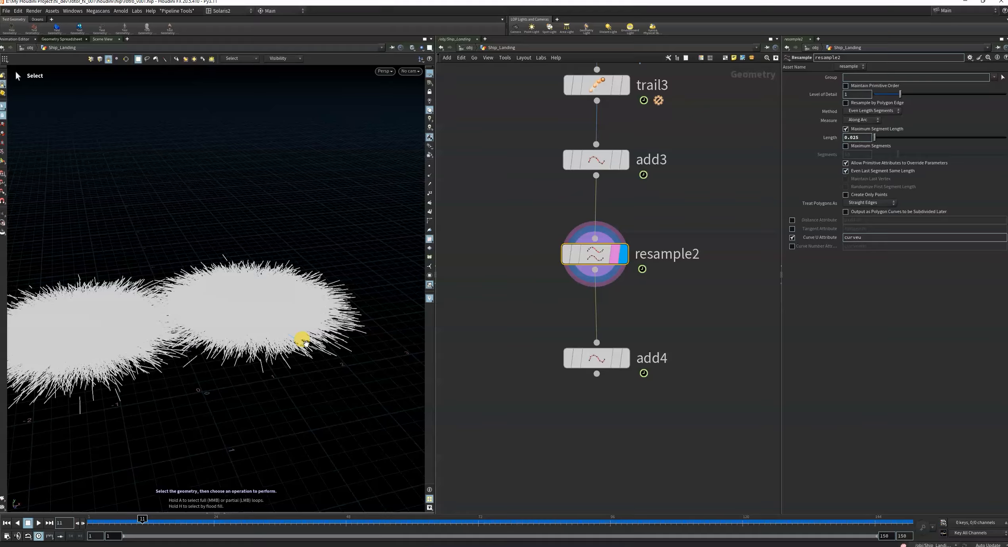
Inspect the resampled trail curves of resample2 up close along their outer edge.
{"action": "right_click_drag", "start_coordinate": [339, 319], "coordinate": [549, 200], "text": "alt"}
{"action": "left_click_drag", "start_coordinate": [318, 352], "coordinate": [395, 297], "text": "alt"}
{"action": "right_click_drag", "start_coordinate": [296, 324], "coordinate": [367, 291], "text": "alt"}
{"action": "left_click_drag", "start_coordinate": [337, 317], "coordinate": [312, 314], "text": "alt"}
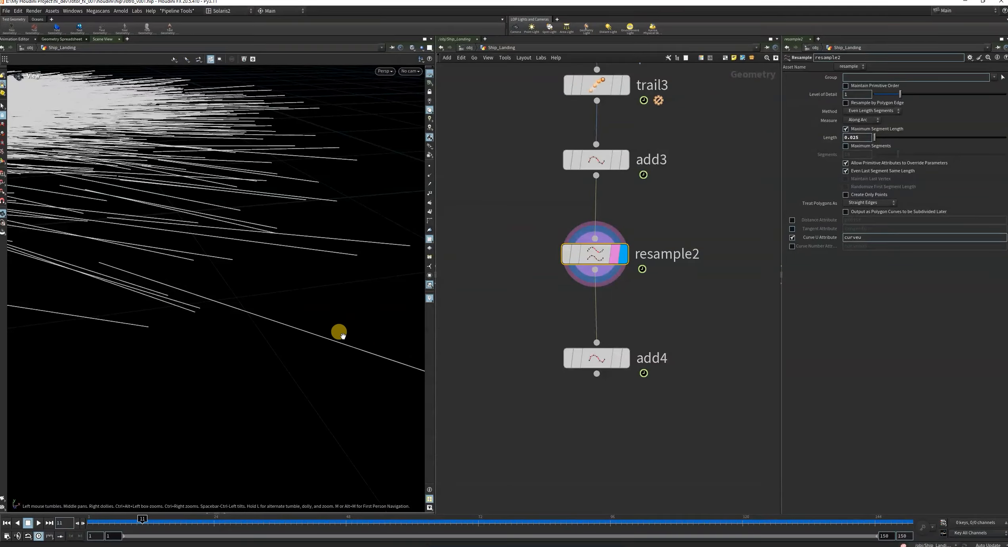
Display the add4 node and examine its points up close and from above.
{"action": "left_click", "coordinate": [624, 360]}
{"action": "left_click_drag", "start_coordinate": [495, 334], "coordinate": [654, 402]}
{"action": "key", "text": "Escape"}
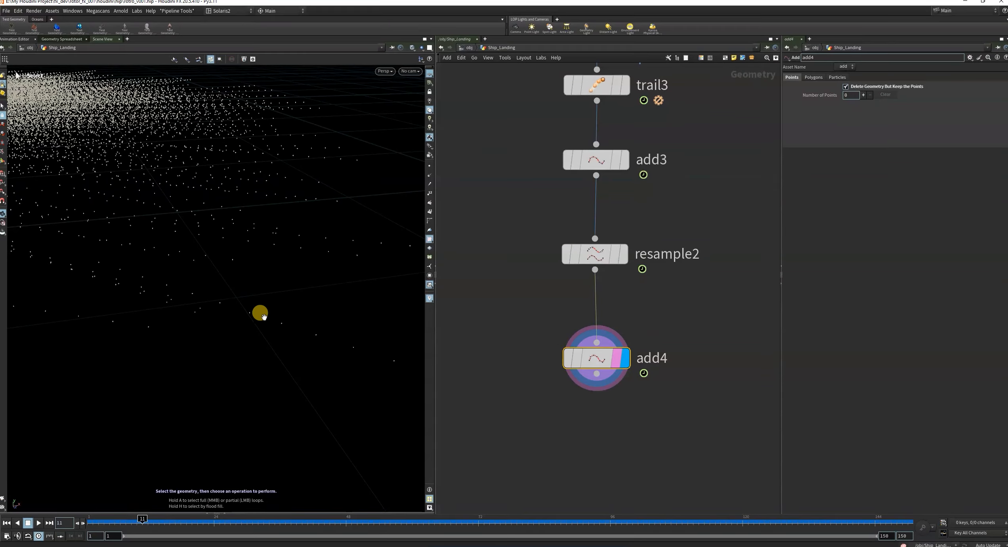
{"action": "left_click_drag", "start_coordinate": [258, 311], "coordinate": [420, 272]}
{"action": "key", "text": "s"}
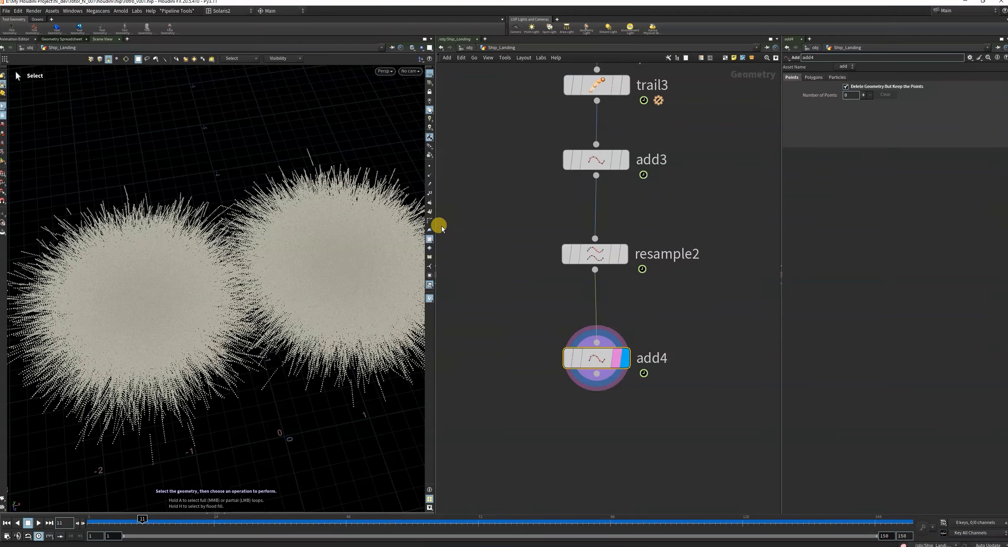
Show the viewport particles as Lit Spheres in the display options and look over the point sizes.
{"action": "left_click_drag", "start_coordinate": [435, 228], "coordinate": [512, 234]}
{"action": "right_click_drag", "start_coordinate": [419, 279], "coordinate": [247, 291], "text": "alt"}
{"action": "key", "text": "d"}
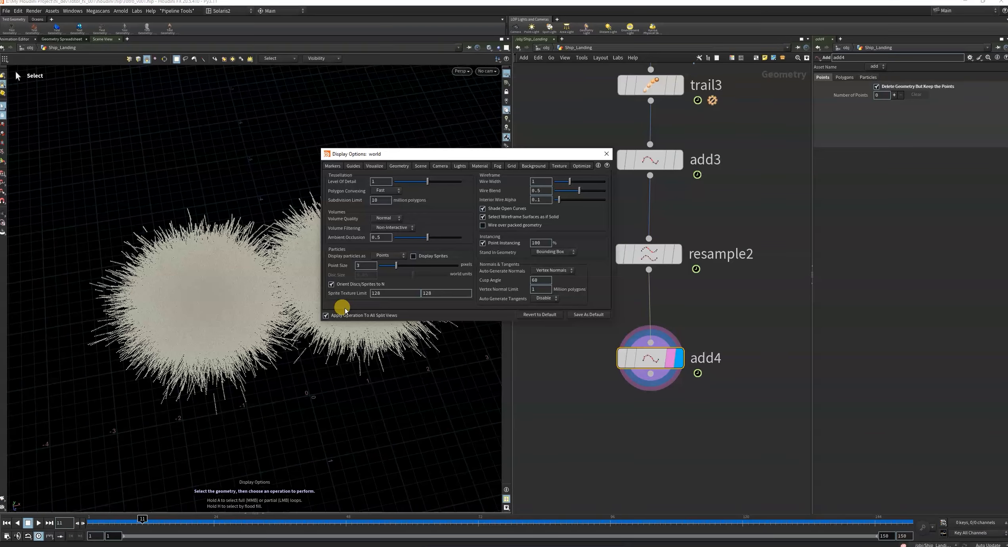
{"action": "left_click", "coordinate": [388, 255]}
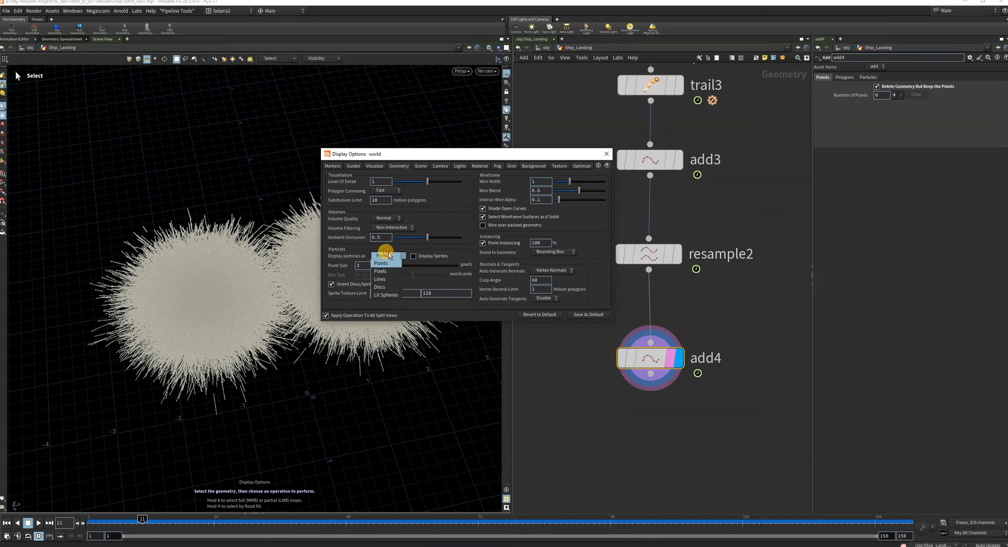
{"action": "left_click", "coordinate": [386, 295]}
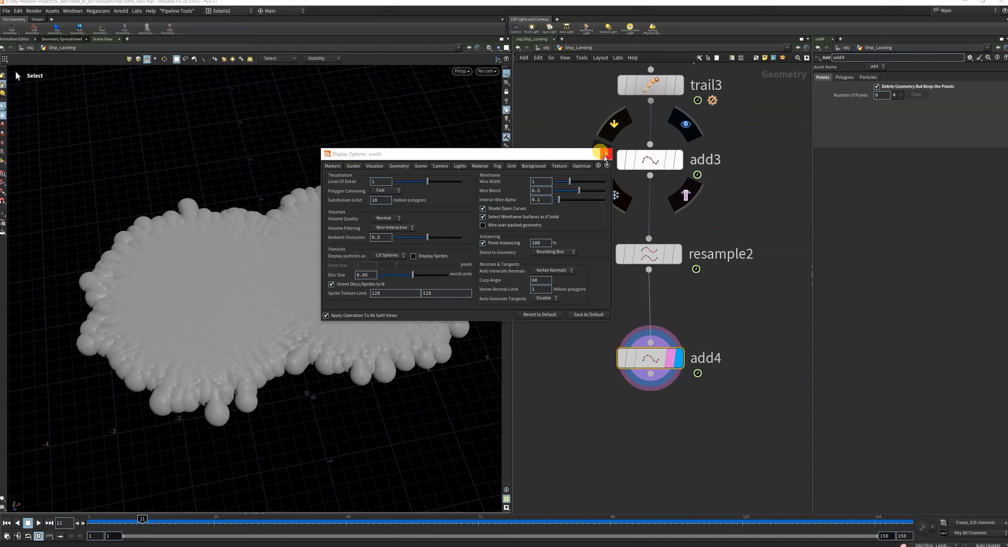
{"action": "key", "text": "Escape"}
{"action": "left_click_drag", "start_coordinate": [351, 254], "coordinate": [344, 283], "text": "alt"}
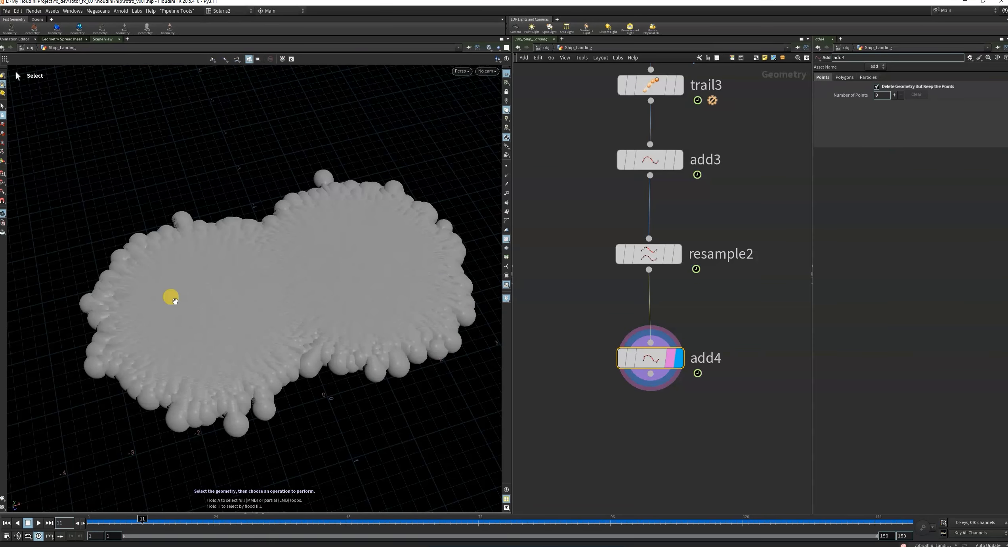
{"action": "scroll", "coordinate": [171, 298], "scroll_direction": "down", "scroll_amount": 5}
{"action": "scroll", "coordinate": [666, 336], "scroll_direction": "down", "scroll_amount": 5}
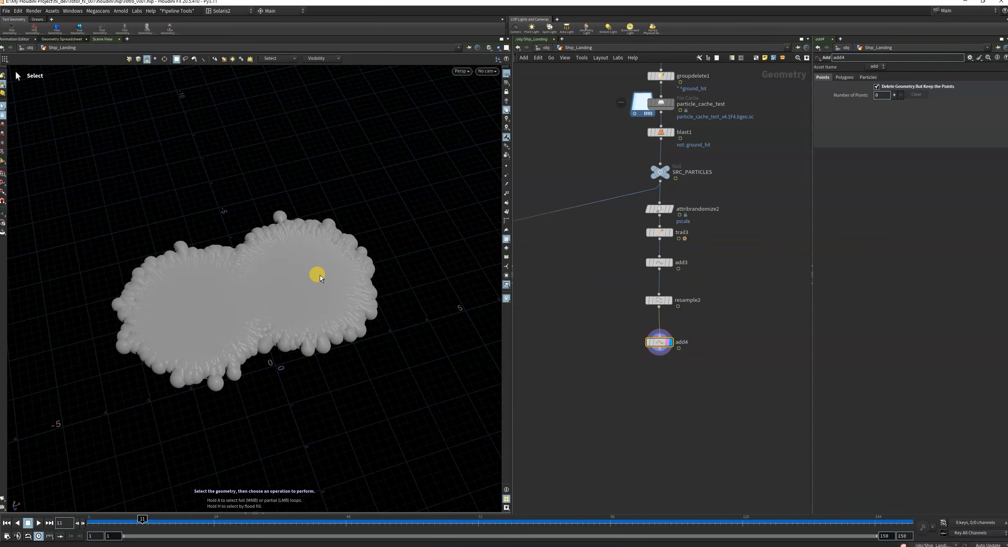
Add an Attribute VOP node below add4.
{"action": "left_click_drag", "start_coordinate": [512, 220], "coordinate": [441, 222]}
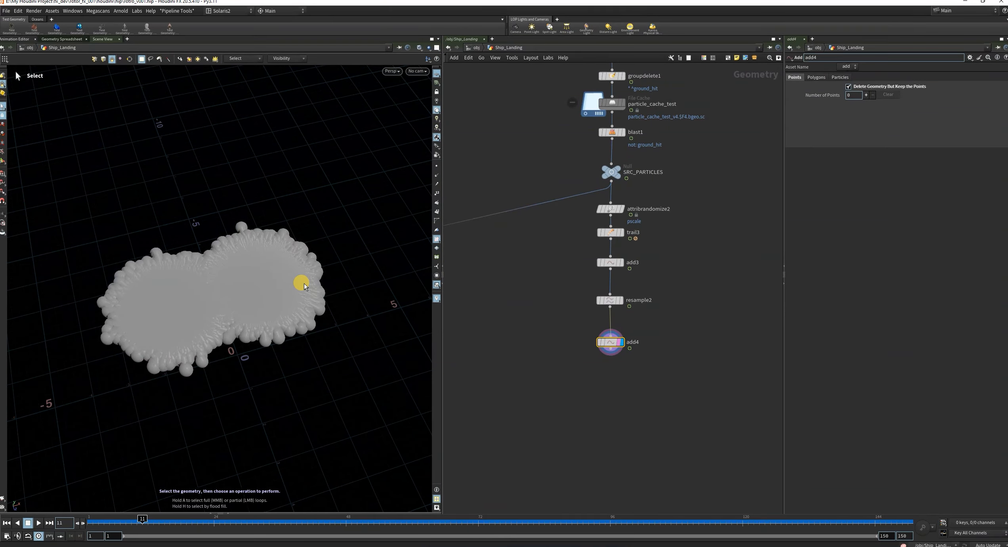
{"action": "scroll", "coordinate": [623, 377], "scroll_direction": "up", "scroll_amount": 4}
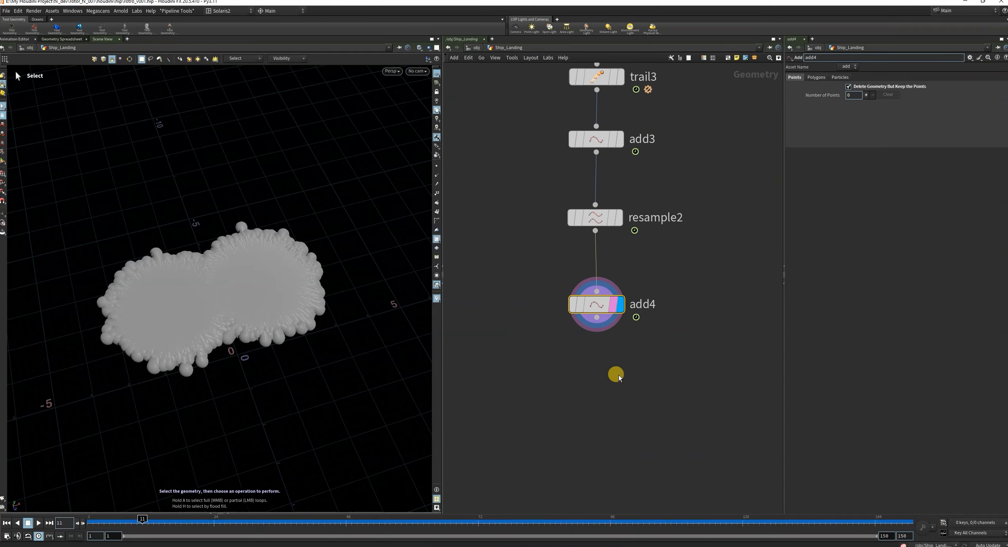
{"action": "scroll", "coordinate": [604, 383], "scroll_direction": "down", "scroll_amount": 2}
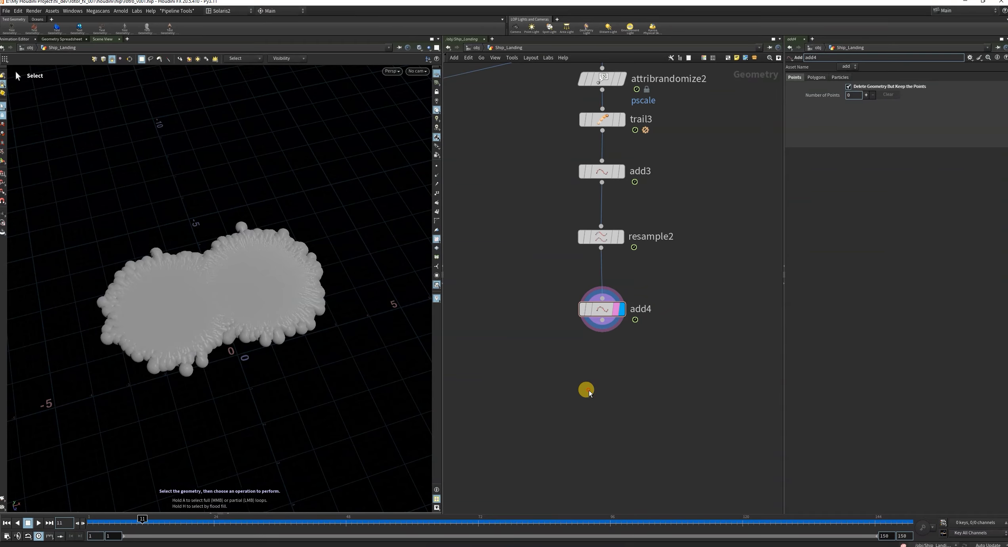
{"action": "key", "text": "Tab"}
{"action": "type", "text": "attvop"}
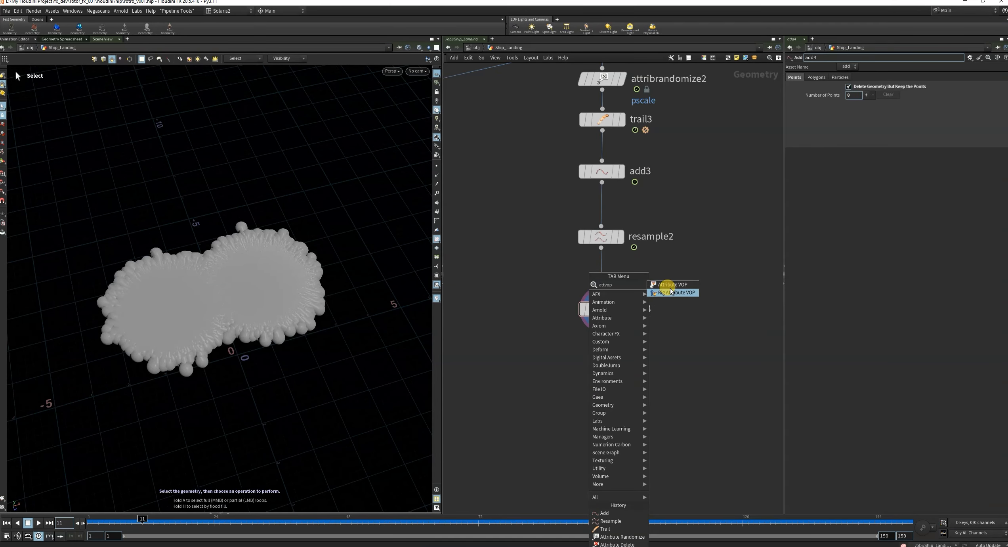
{"action": "left_click", "coordinate": [668, 285]}
{"action": "left_click", "coordinate": [593, 392]}
{"action": "scroll", "coordinate": [669, 356], "scroll_direction": "down", "scroll_amount": 5}
{"action": "middle_click_drag", "start_coordinate": [674, 349], "coordinate": [652, 446]}
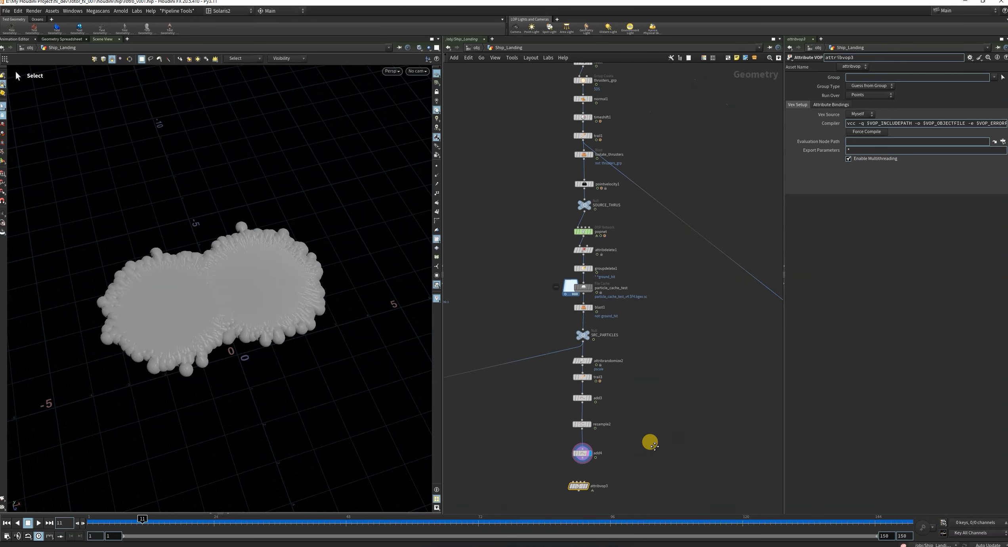
{"action": "scroll", "coordinate": [651, 412], "scroll_direction": "down", "scroll_amount": 5}
{"action": "scroll", "coordinate": [563, 369], "scroll_direction": "up", "scroll_amount": 15}
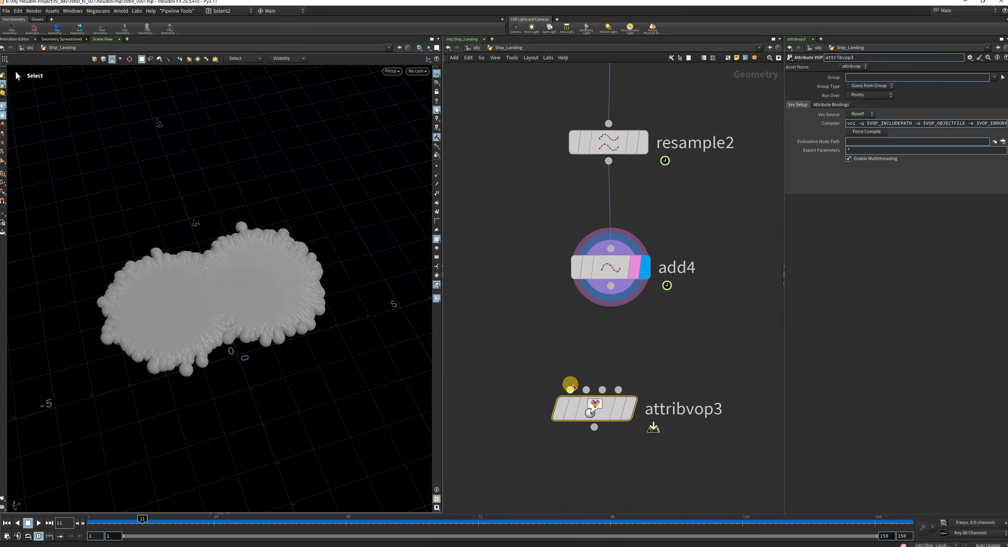
Connect add4 to the first input of attribvop3 and display the Attribute VOP, giving the network more room.
{"action": "left_click_drag", "start_coordinate": [569, 389], "coordinate": [612, 286]}
{"action": "left_click", "coordinate": [653, 440]}
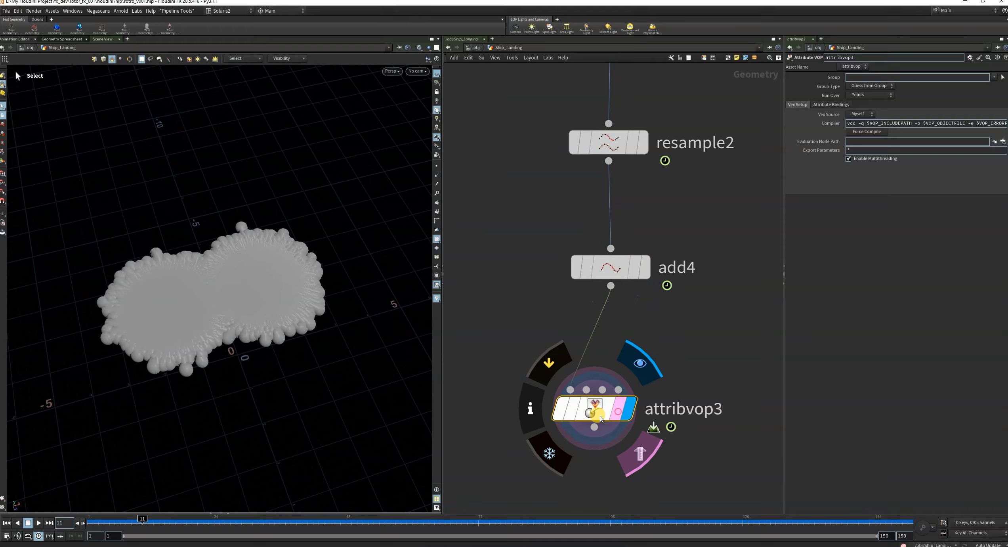
{"action": "left_click_drag", "start_coordinate": [443, 220], "coordinate": [360, 246]}
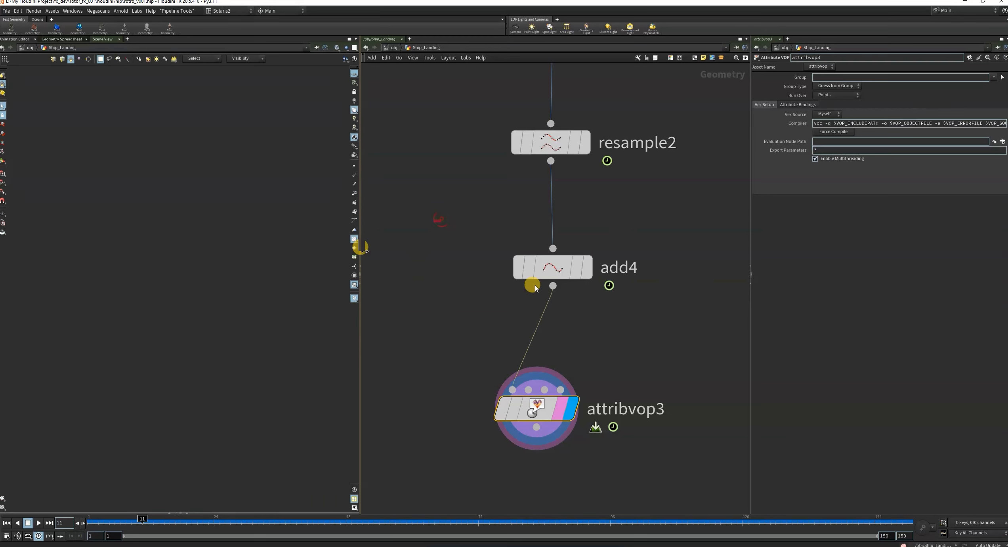
{"action": "scroll", "coordinate": [698, 327], "scroll_direction": "down", "scroll_amount": 4}
{"action": "middle_click_drag", "start_coordinate": [694, 335], "coordinate": [548, 306]}
{"action": "scroll", "coordinate": [413, 329], "scroll_direction": "up", "scroll_amount": 2}
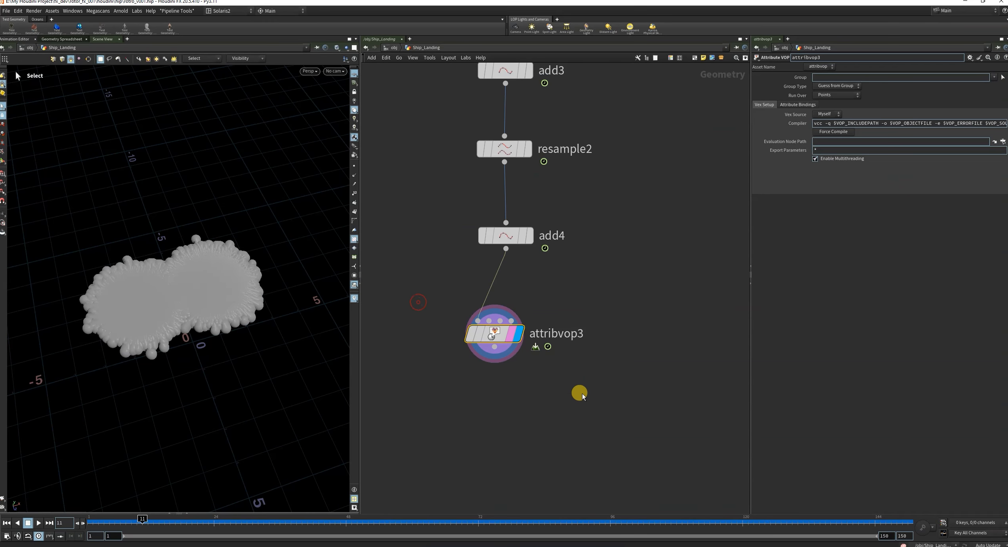
{"action": "scroll", "coordinate": [575, 364], "scroll_direction": "down", "scroll_amount": 2}
{"action": "scroll", "coordinate": [533, 337], "scroll_direction": "up", "scroll_amount": 3}
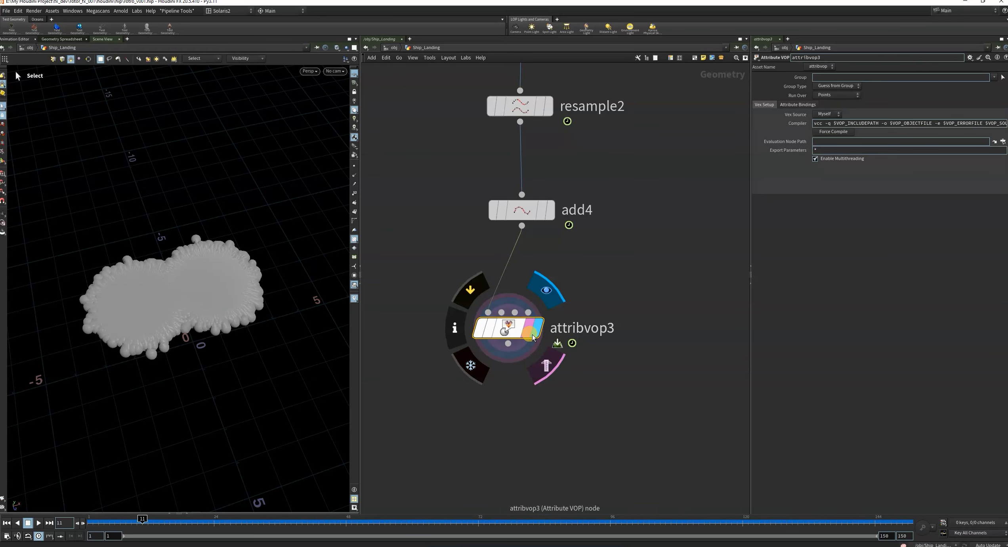
Go inside attribvop3 and place a Divide node beside the global parameters.
{"action": "double_click", "coordinate": [508, 328]}
{"action": "key", "text": "Tab"}
{"action": "type", "text": "div"}
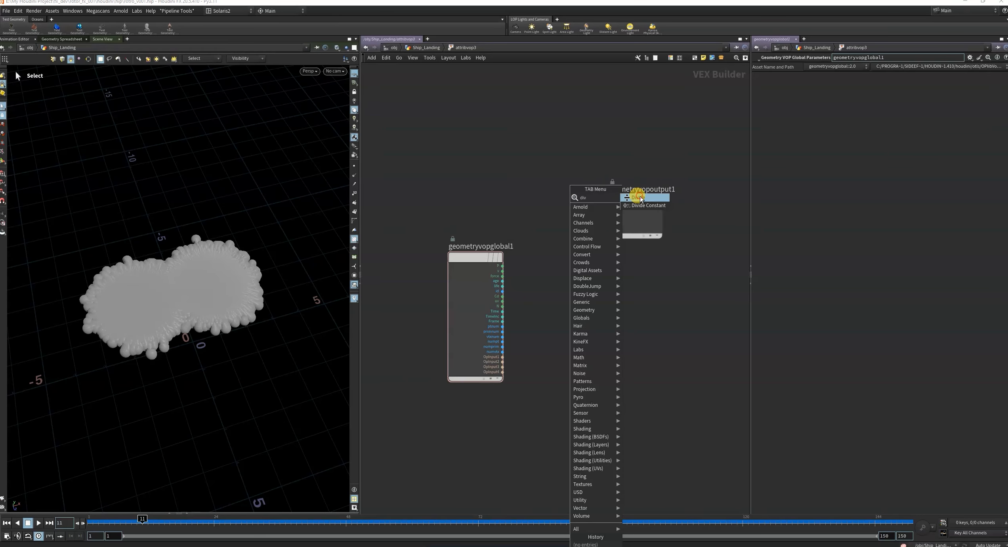
{"action": "left_click", "coordinate": [641, 199]}
{"action": "left_click", "coordinate": [571, 277]}
{"action": "scroll", "coordinate": [499, 281], "scroll_direction": "up", "scroll_amount": 4}
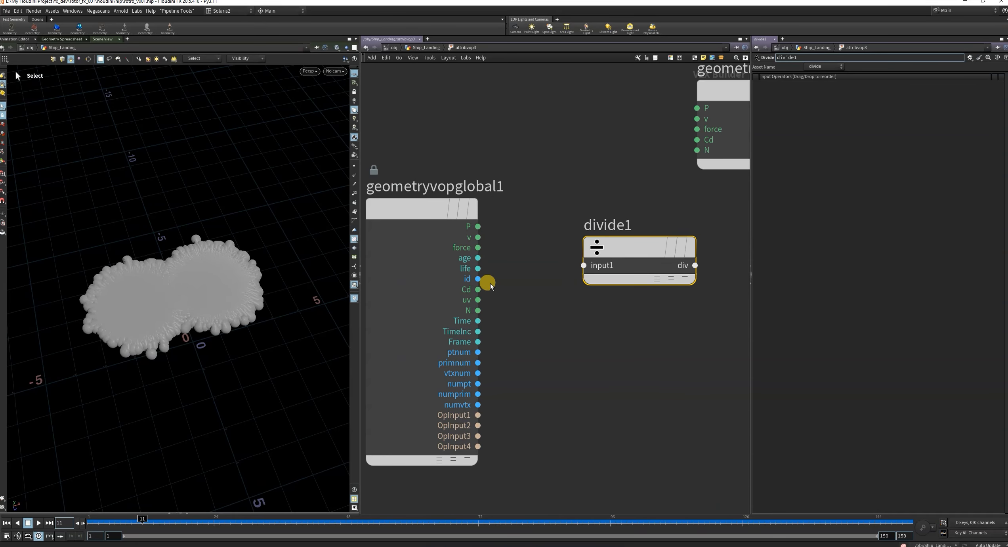
Feed age and life into divide1 in that order, and space out the divide and geometry output nodes.
{"action": "left_click_drag", "start_coordinate": [476, 258], "coordinate": [583, 276]}
{"action": "scroll", "coordinate": [479, 314], "scroll_direction": "down", "scroll_amount": 4}
{"action": "middle_click_drag", "start_coordinate": [674, 283], "coordinate": [626, 295]}
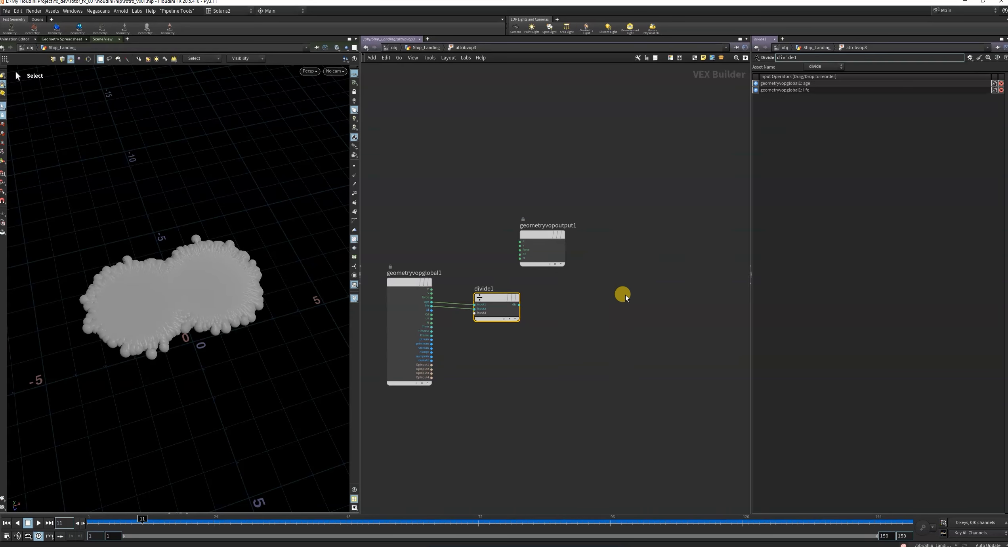
{"action": "left_click_drag", "start_coordinate": [541, 236], "coordinate": [672, 245]}
{"action": "left_click_drag", "start_coordinate": [495, 305], "coordinate": [530, 304]}
{"action": "scroll", "coordinate": [574, 266], "scroll_direction": "up", "scroll_amount": 2}
{"action": "scroll", "coordinate": [571, 277], "scroll_direction": "down", "scroll_amount": 2}
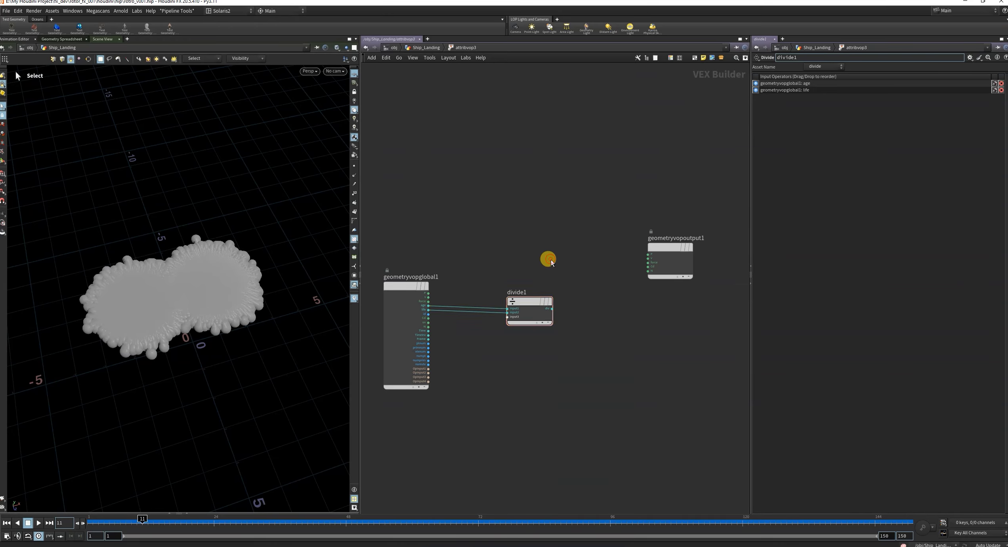
Add a Bind node above divide1 and name its float attribute pscale.
{"action": "key", "text": "Tab"}
{"action": "type", "text": "bind"}
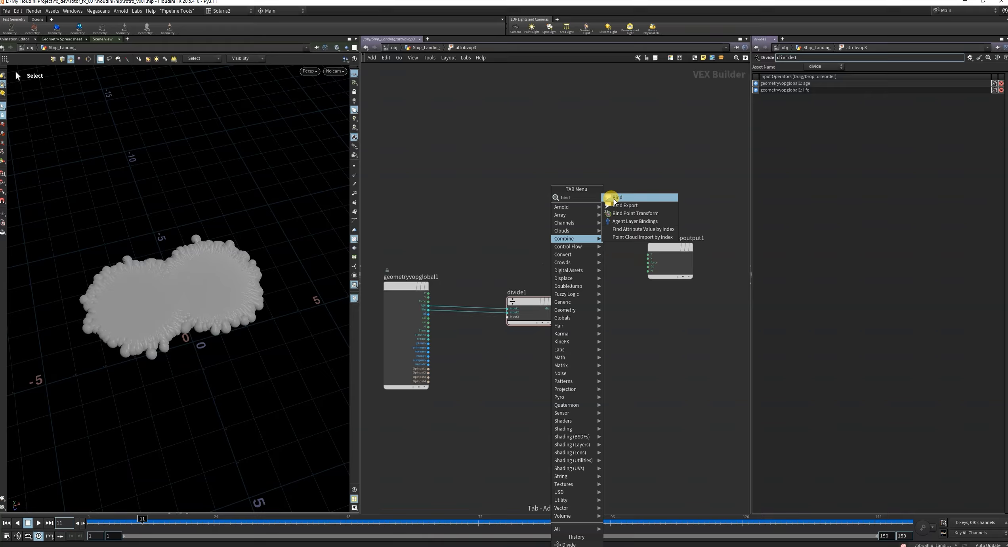
{"action": "left_click", "coordinate": [615, 201]}
{"action": "left_click", "coordinate": [540, 229]}
{"action": "scroll", "coordinate": [511, 233], "scroll_direction": "up", "scroll_amount": 2}
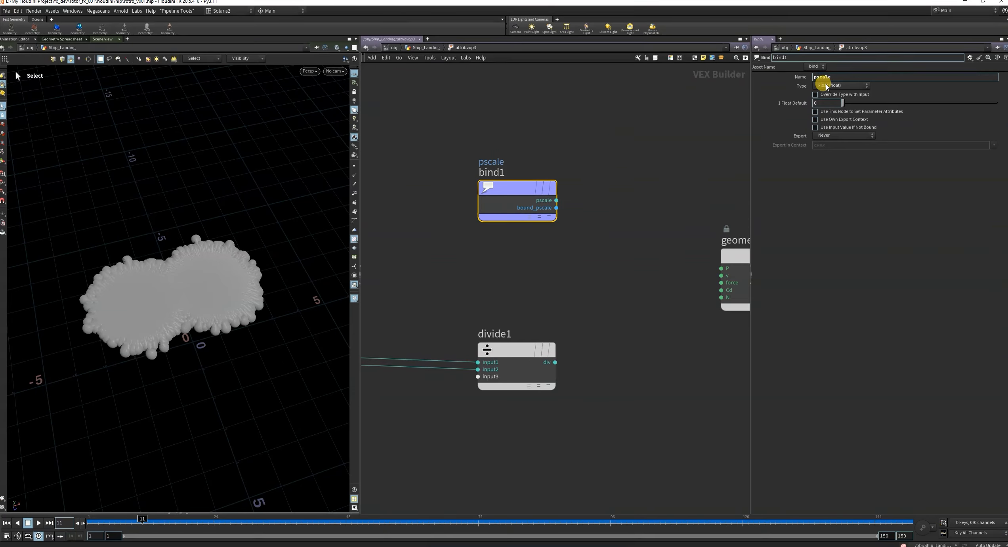
{"action": "scroll", "coordinate": [560, 282], "scroll_direction": "down", "scroll_amount": 2}
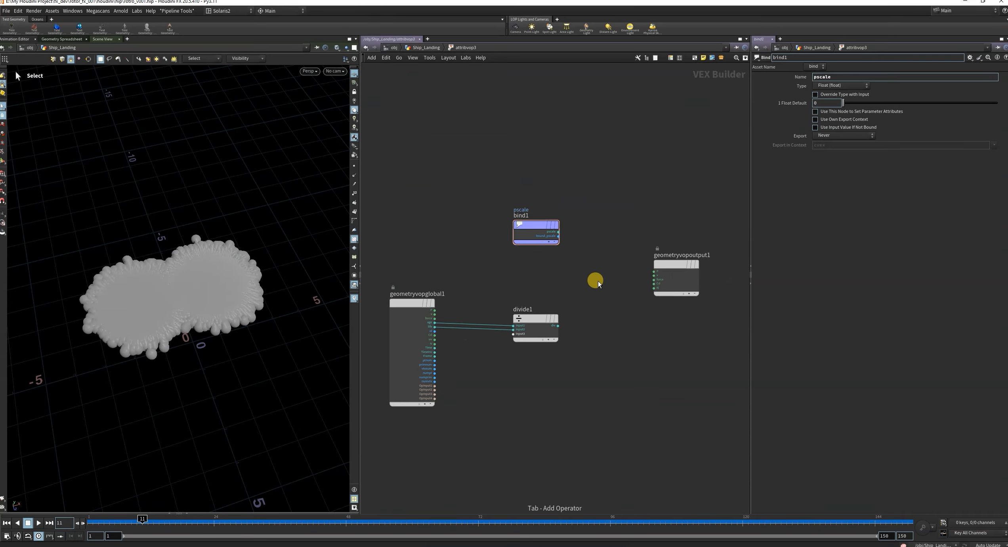
Add a Multiply node and feed it bind1's pscale and divide1's result.
{"action": "key", "text": "Tab"}
{"action": "left_click", "coordinate": [670, 187]}
{"action": "left_click", "coordinate": [629, 239]}
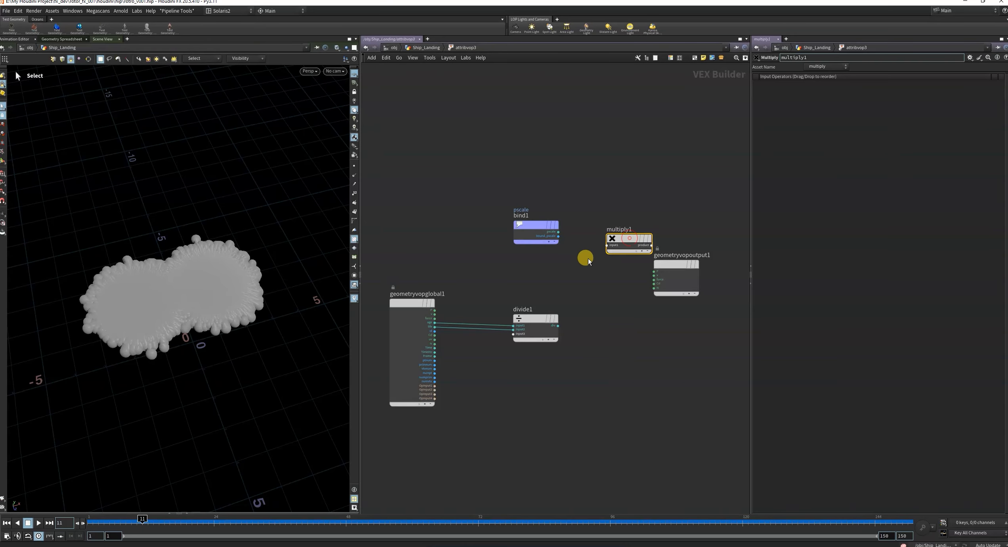
{"action": "scroll", "coordinate": [588, 260], "scroll_direction": "up", "scroll_amount": 3}
{"action": "left_click", "coordinate": [534, 214]}
{"action": "left_click", "coordinate": [617, 237]}
{"action": "left_click", "coordinate": [533, 375]}
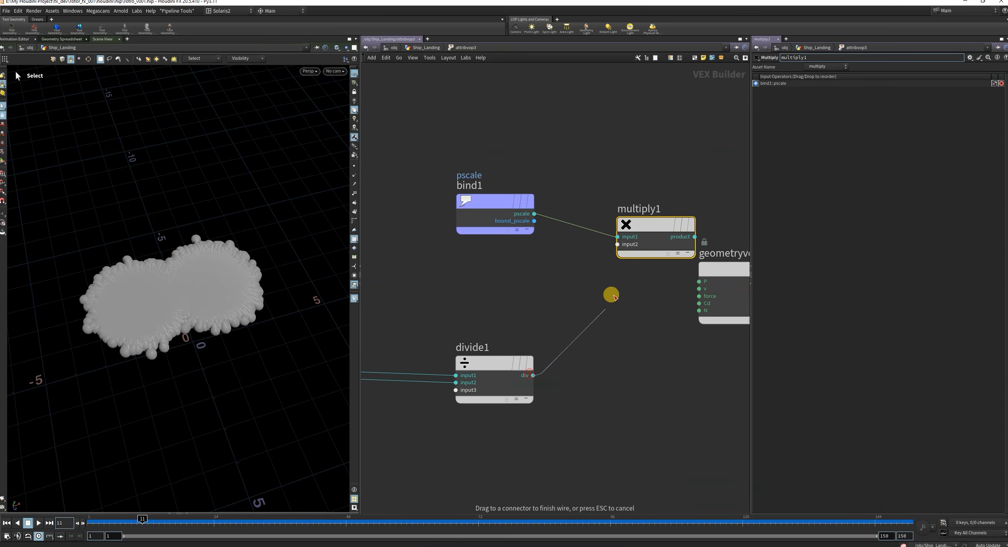
{"action": "left_click", "coordinate": [617, 244]}
Move geometryvopoutput1 farther from multiply1 and reposition multiply1 to leave room after it.
{"action": "scroll", "coordinate": [538, 370], "scroll_direction": "down", "scroll_amount": 3}
{"action": "left_click_drag", "start_coordinate": [580, 308], "coordinate": [671, 309]}
{"action": "scroll", "coordinate": [524, 307], "scroll_direction": "up", "scroll_amount": 2}
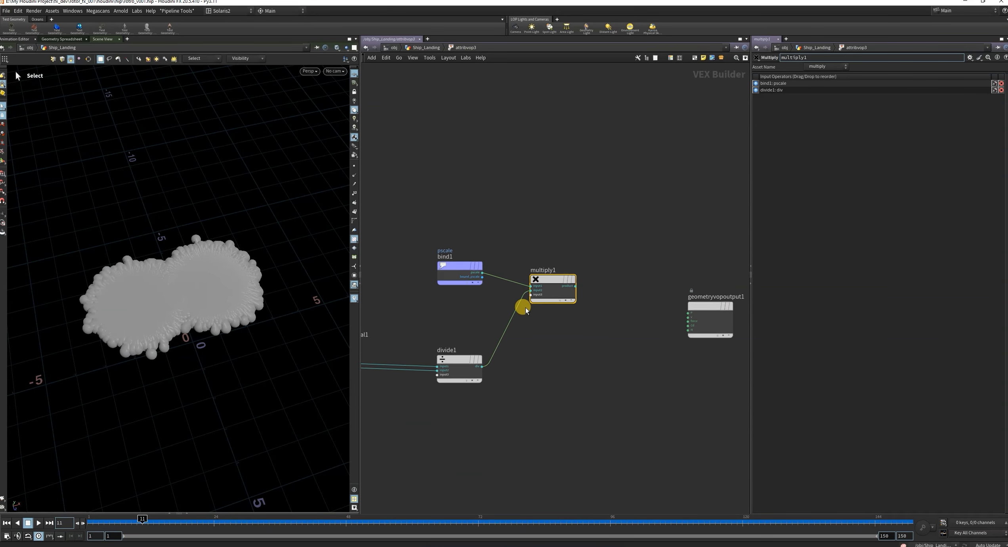
{"action": "left_click_drag", "start_coordinate": [563, 272], "coordinate": [546, 259]}
{"action": "scroll", "coordinate": [579, 280], "scroll_direction": "up", "scroll_amount": 2}
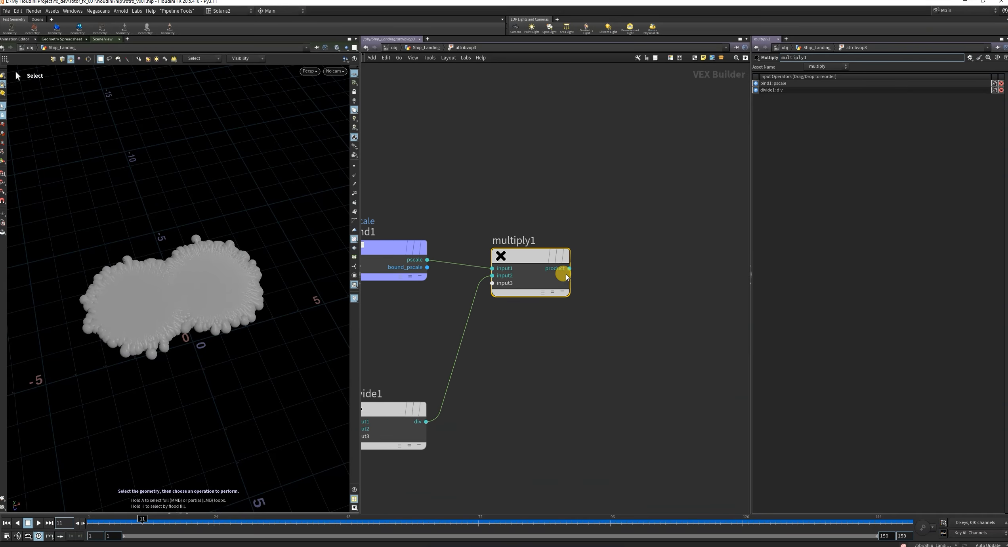
Add a Bind Export fed by multiply1's product and name it pscale.
{"action": "left_click", "coordinate": [569, 268]}
{"action": "key", "text": "Tab"}
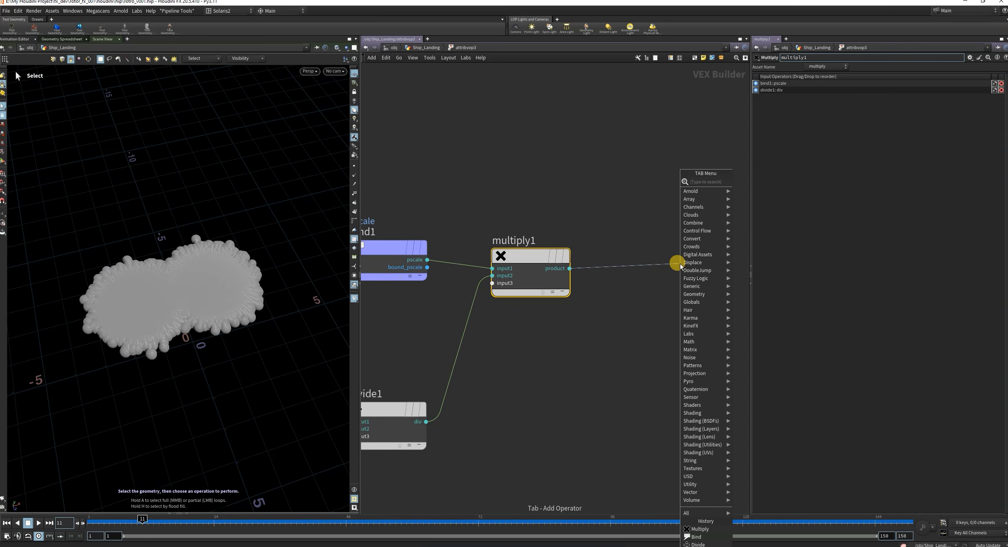
{"action": "type", "text": "binde"}
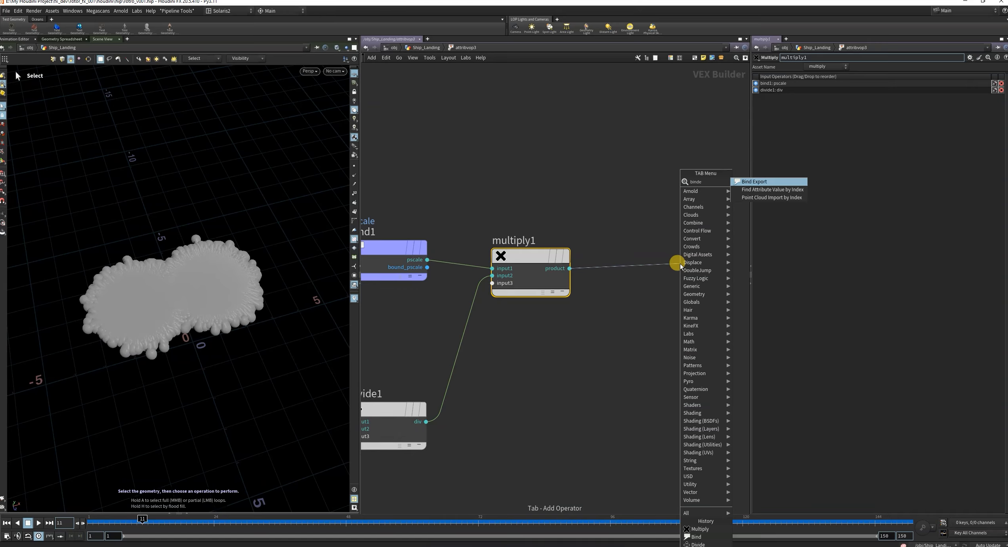
{"action": "left_click", "coordinate": [754, 181]}
{"action": "double_click", "coordinate": [820, 76]}
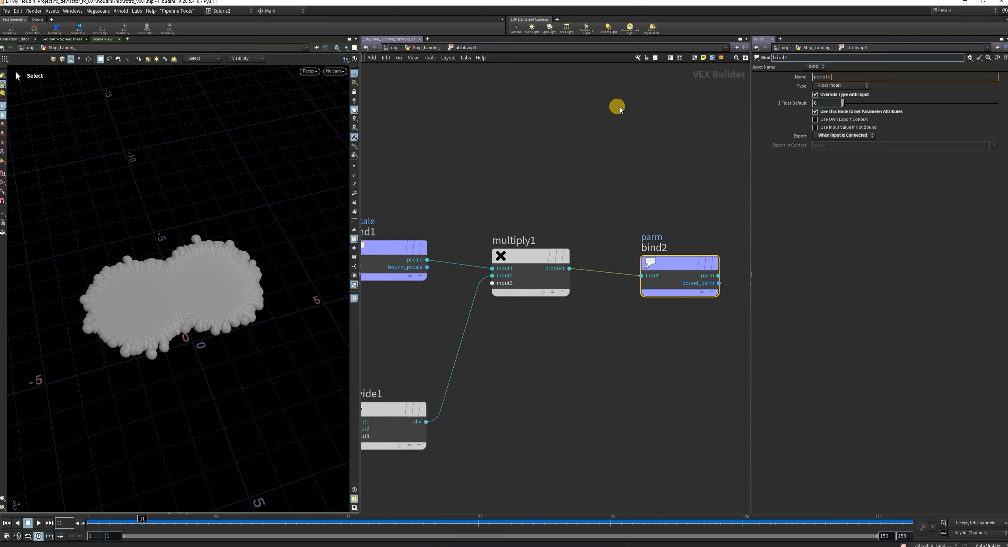
{"action": "type", "text": "pscale"}
{"action": "key", "text": "Return"}
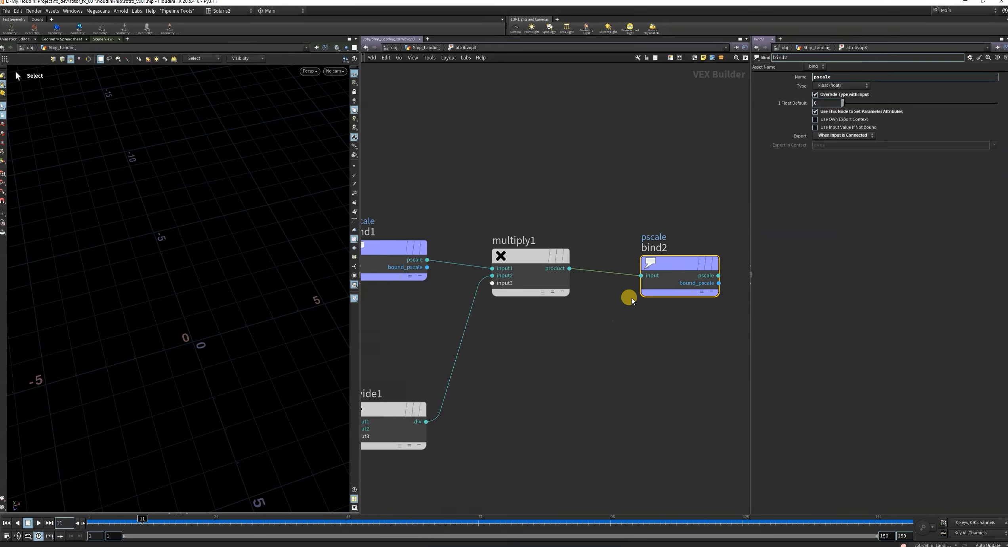
Move bind2 and multiply1 farther from bind1 and divide1 to open space between them.
{"action": "scroll", "coordinate": [632, 301], "scroll_direction": "down", "scroll_amount": 5}
{"action": "left_click_drag", "start_coordinate": [661, 307], "coordinate": [707, 295]}
{"action": "scroll", "coordinate": [557, 295], "scroll_direction": "up", "scroll_amount": 4}
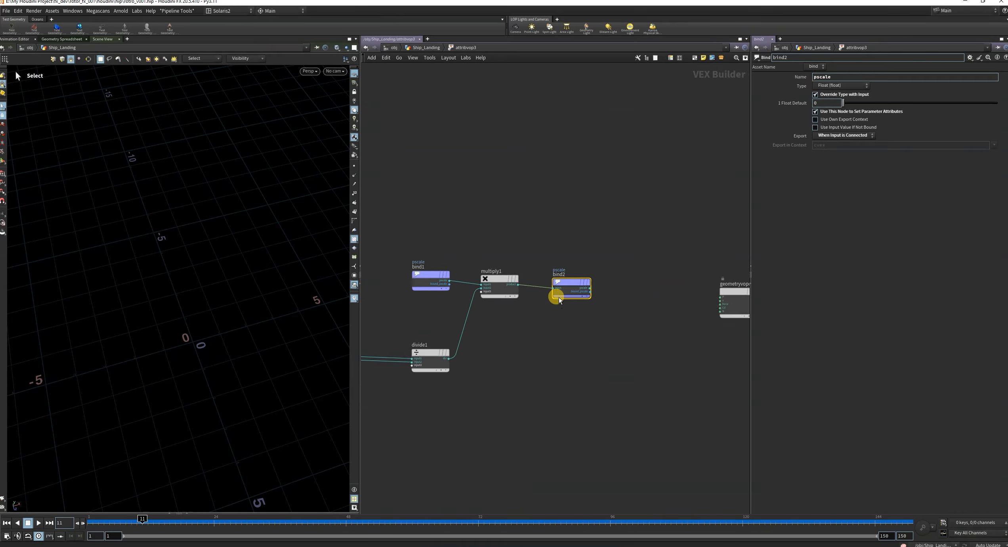
{"action": "left_click_drag", "start_coordinate": [571, 275], "coordinate": [680, 259]}
{"action": "left_click_drag", "start_coordinate": [483, 273], "coordinate": [633, 264]}
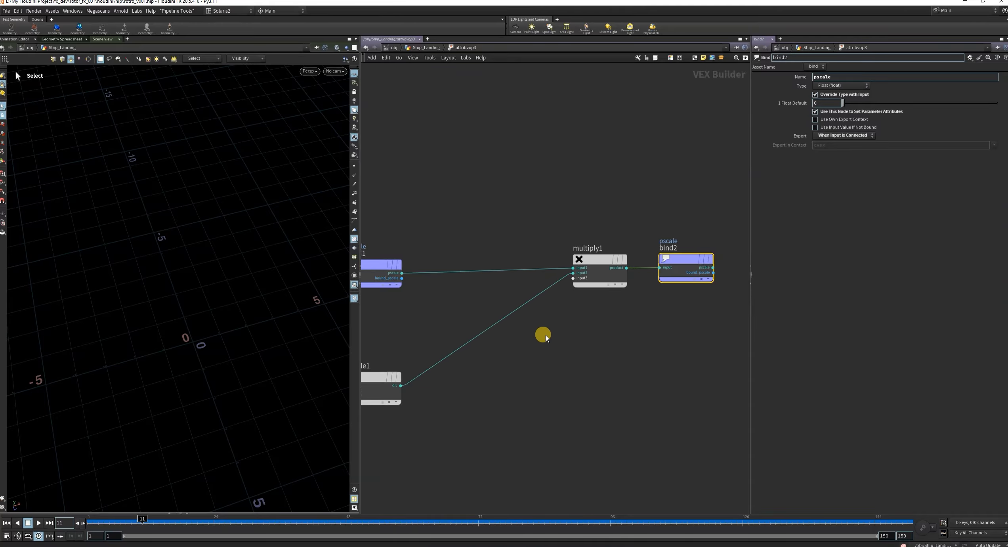
Add a Ramp Parameter node between divide1's output and multiply1's second input.
{"action": "scroll", "coordinate": [540, 340], "scroll_direction": "up", "scroll_amount": 3}
{"action": "scroll", "coordinate": [515, 356], "scroll_direction": "down", "scroll_amount": 8}
{"action": "scroll", "coordinate": [505, 368], "scroll_direction": "up", "scroll_amount": 5}
{"action": "key", "text": "Tab"}
{"action": "type", "text": "ramp"}
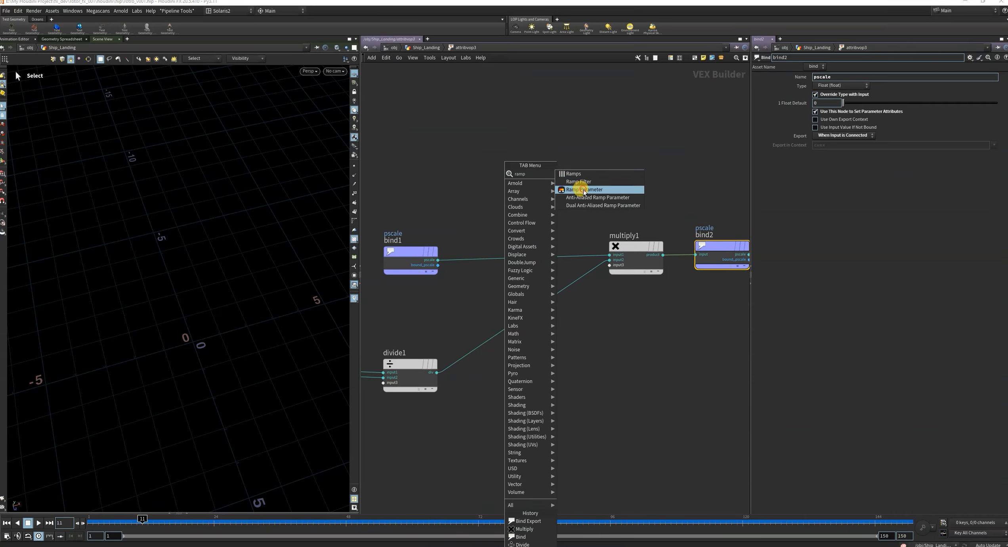
{"action": "left_click", "coordinate": [586, 190]}
{"action": "left_click", "coordinate": [515, 321]}
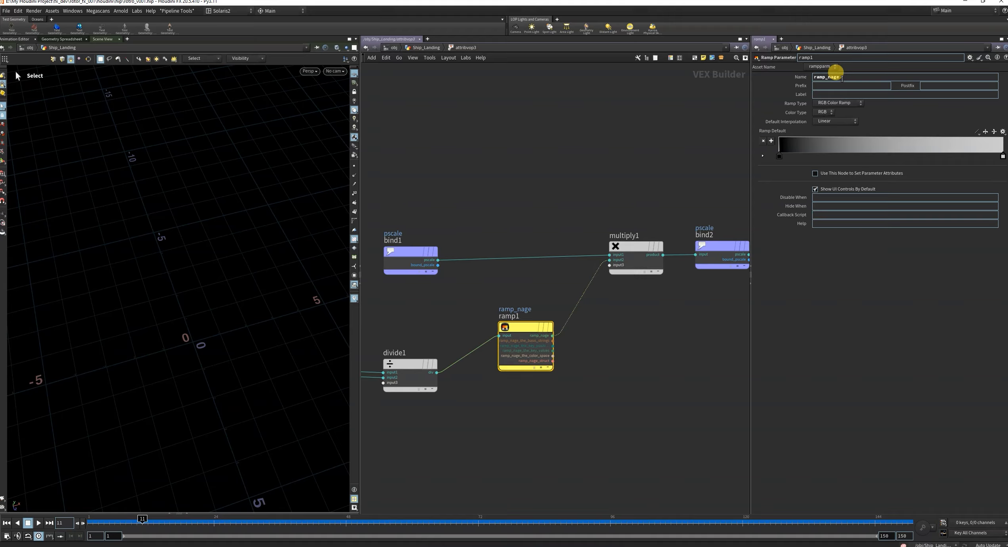
Set the ramp parameter's name and label to ramp_nage and its ramp type to Spline Ramp (float).
{"action": "double_click", "coordinate": [848, 77]}
{"action": "key", "text": "ctrl+c"}
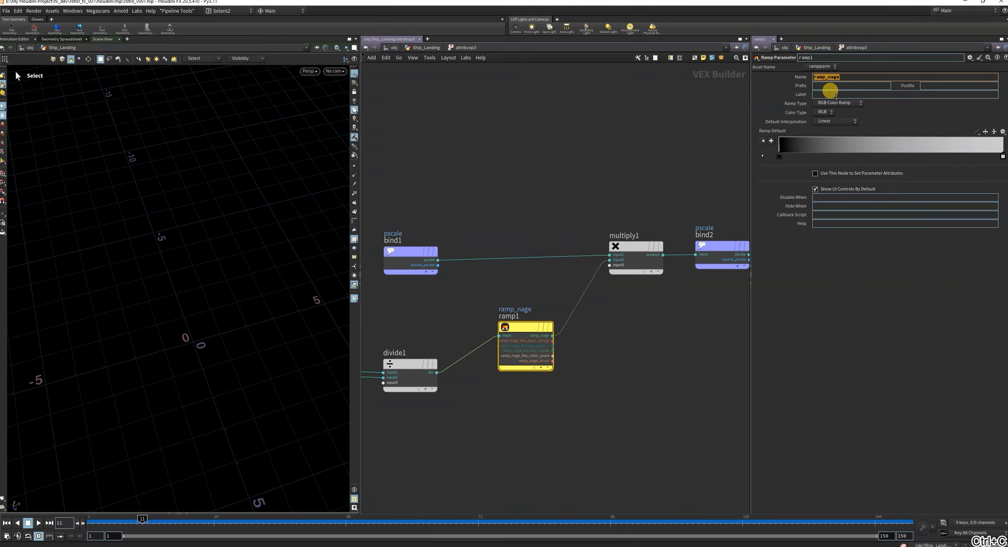
{"action": "key", "text": "ctrl+v"}
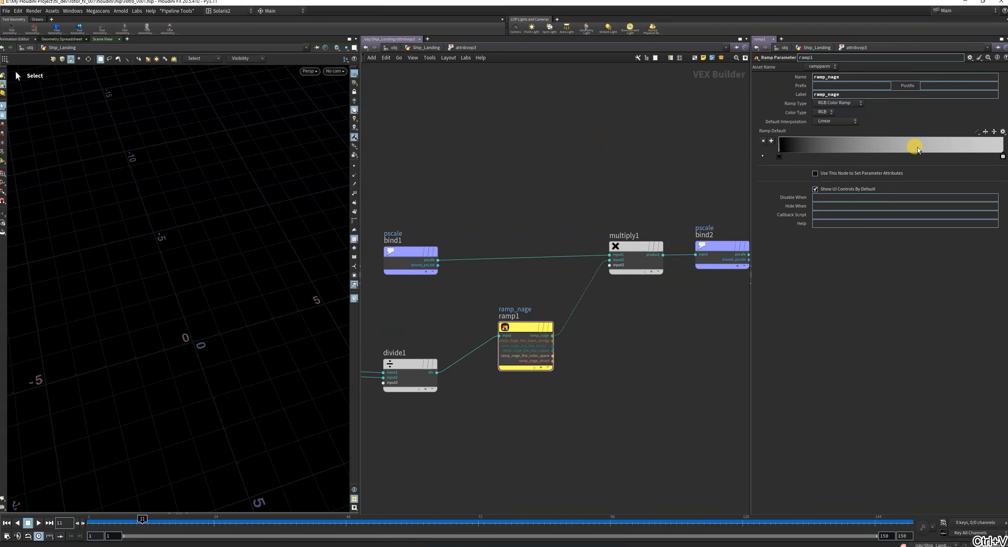
{"action": "left_click", "coordinate": [837, 103]}
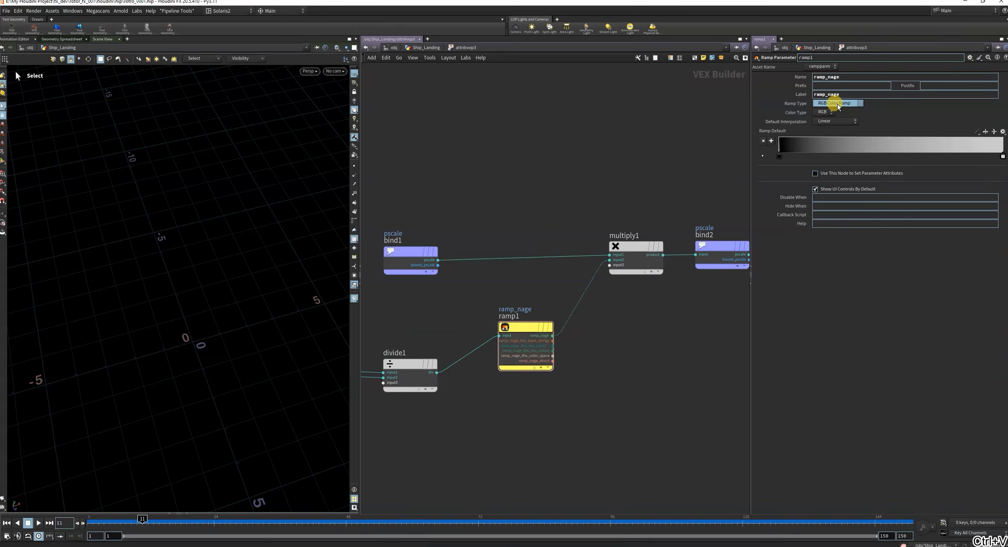
{"action": "left_click", "coordinate": [835, 104]}
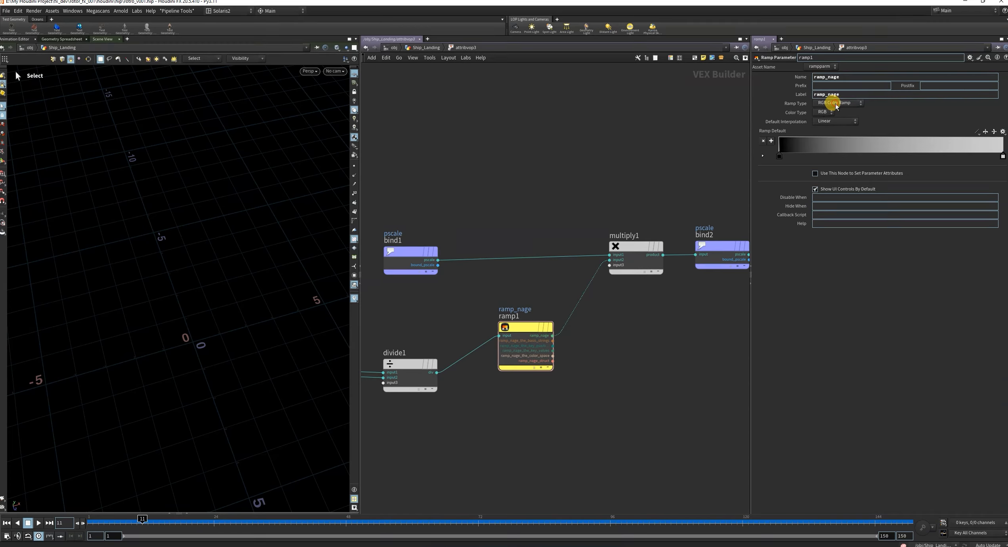
{"action": "left_click", "coordinate": [833, 103]}
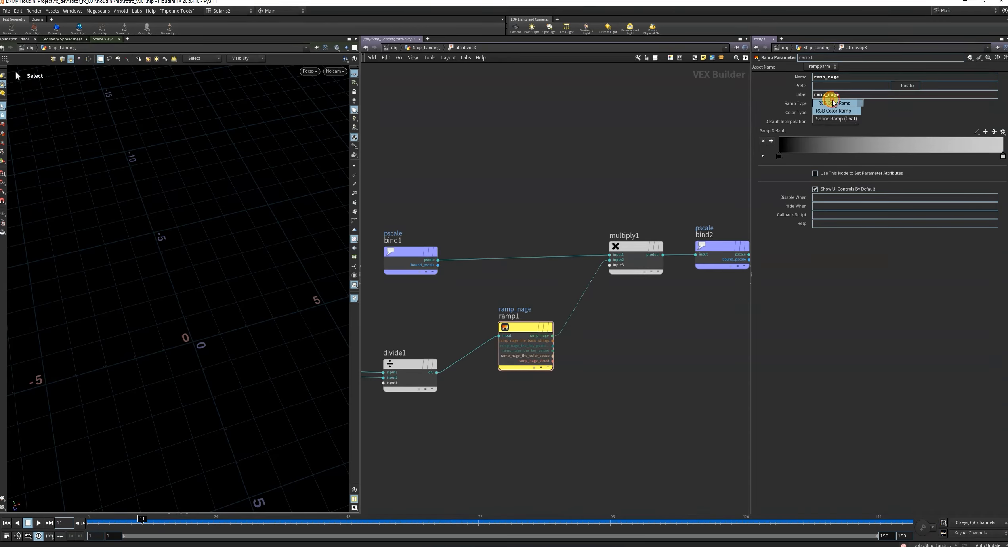
{"action": "left_click", "coordinate": [837, 119]}
Return to Ship_Landing and shape attribvop3's ramp_nage with a start value of about 0.17, a peak of 1 near position 0.51 and an end value of 0.
{"action": "key", "text": "u"}
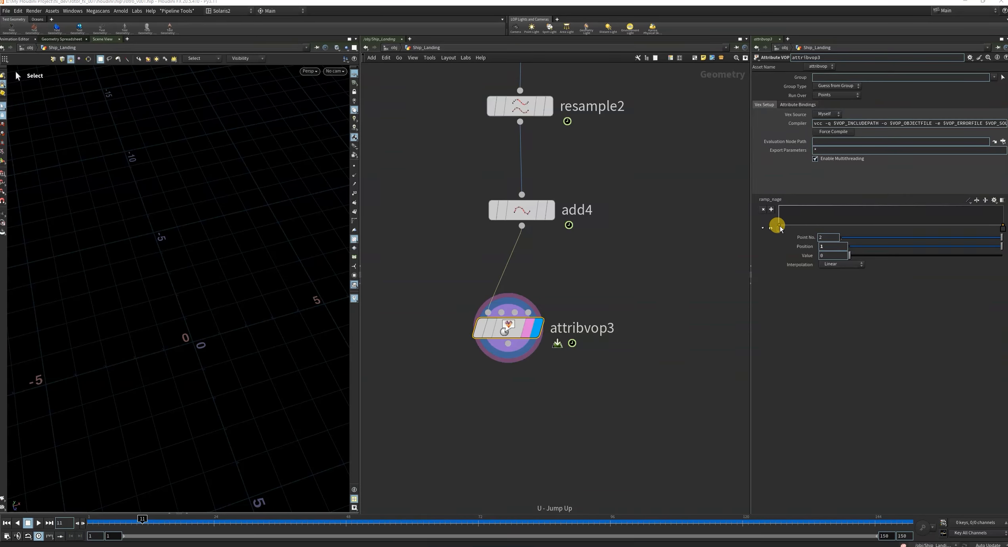
{"action": "mouse_move", "coordinate": [778, 226]}
{"action": "left_mouse_down"}
{"action": "mouse_move", "coordinate": [768, 212]}
{"action": "mouse_move", "coordinate": [774, 242]}
{"action": "left_mouse_up"}
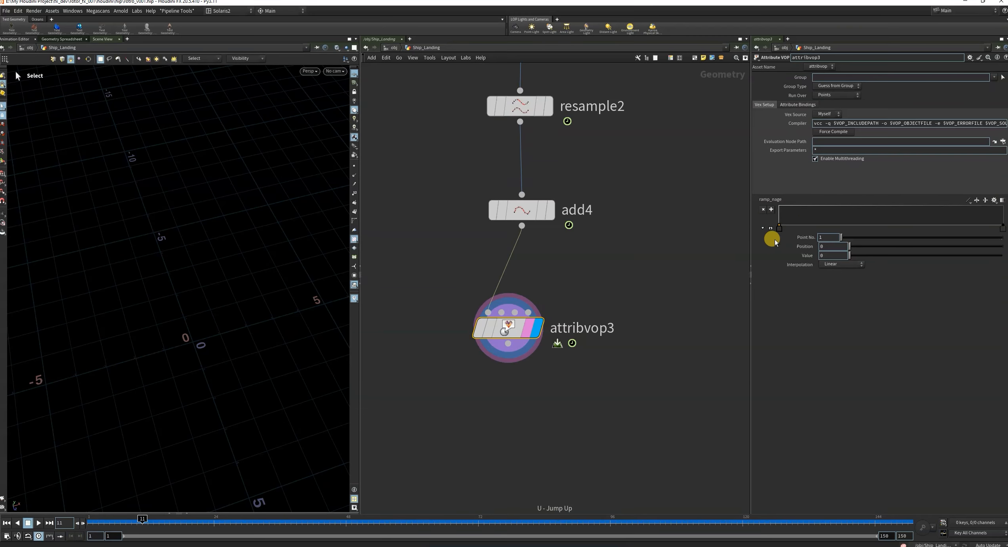
{"action": "left_click_drag", "start_coordinate": [894, 227], "coordinate": [890, 193]}
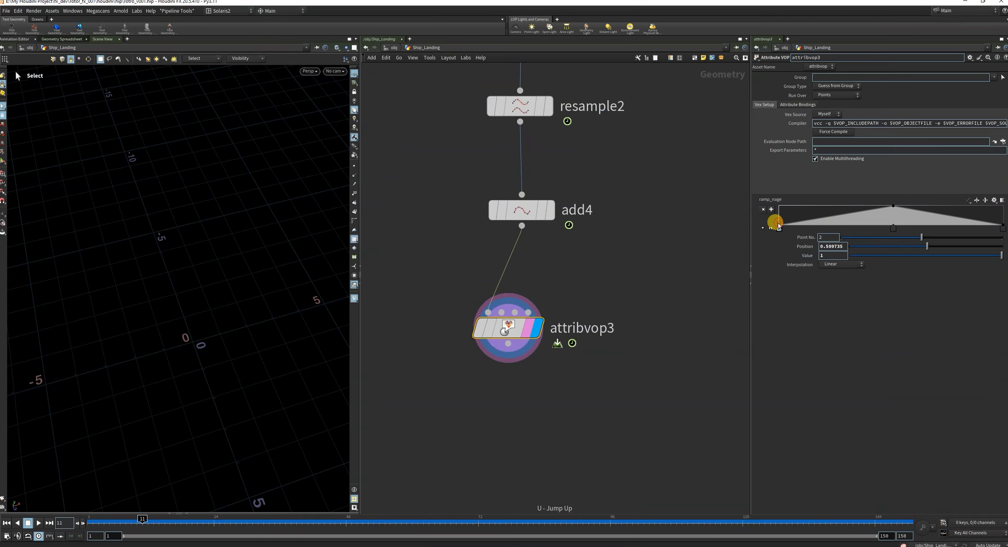
{"action": "left_click_drag", "start_coordinate": [778, 227], "coordinate": [778, 223]}
{"action": "right_click_drag", "start_coordinate": [168, 288], "coordinate": [216, 299], "text": "alt"}
{"action": "left_click_drag", "start_coordinate": [187, 347], "coordinate": [186, 305], "text": "alt"}
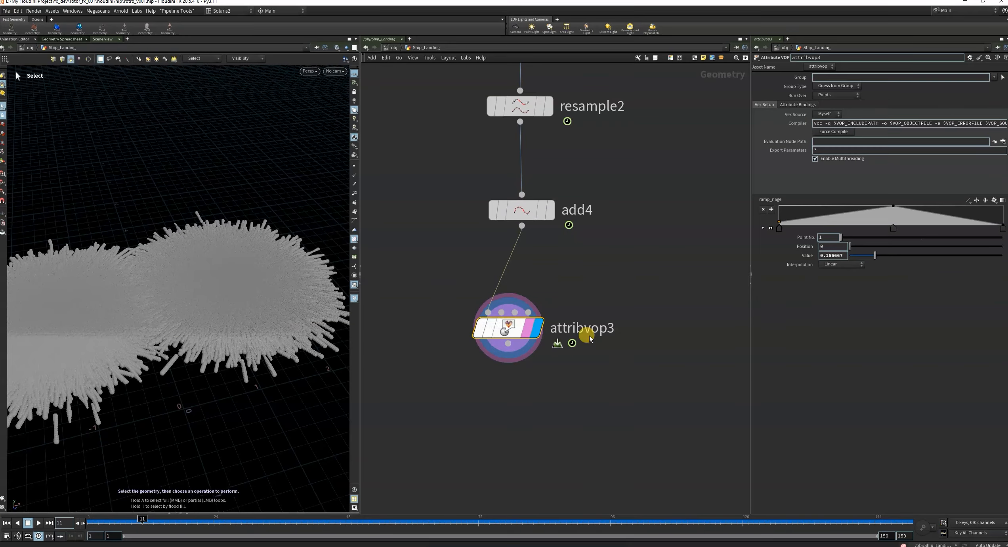
Set the interpolation of ramp_nage's first and last points to Monotone Cubic.
{"action": "left_click", "coordinate": [841, 264]}
{"action": "left_click", "coordinate": [839, 295]}
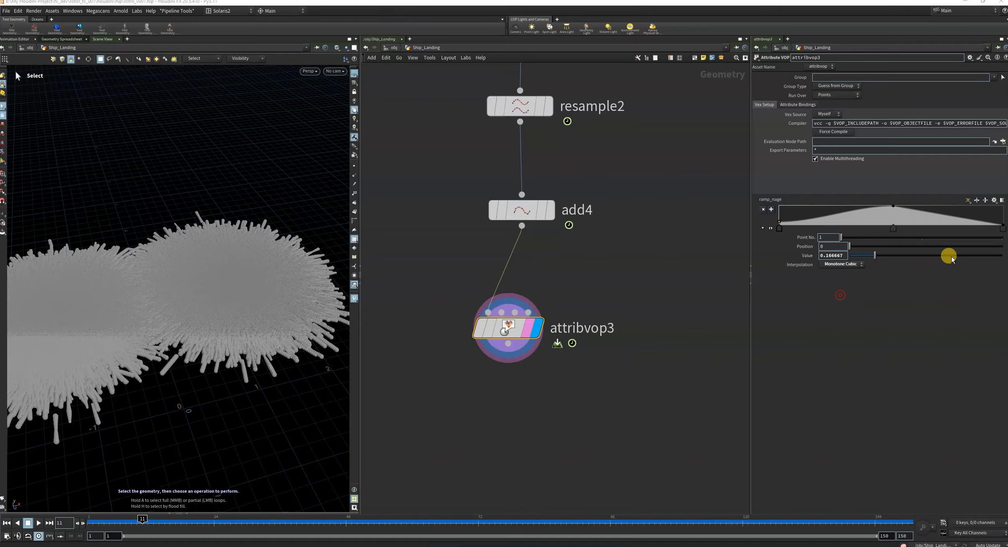
{"action": "left_click", "coordinate": [1002, 227]}
{"action": "left_click", "coordinate": [834, 270]}
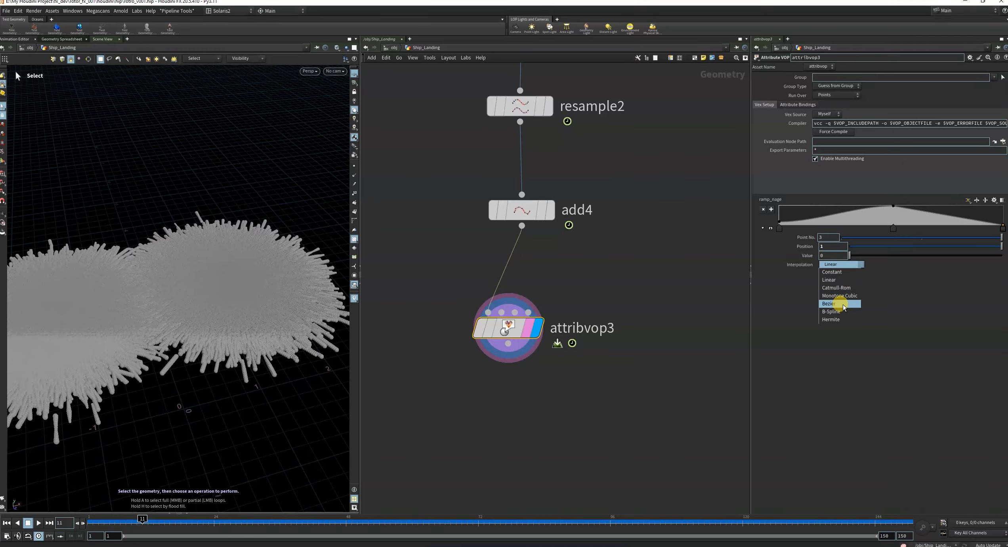
{"action": "left_click", "coordinate": [842, 296]}
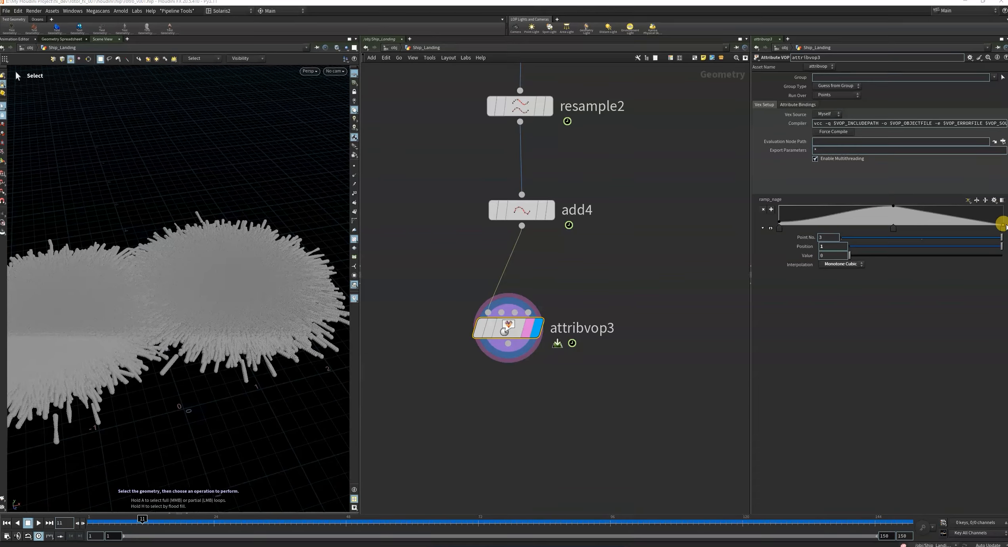
{"action": "key", "text": "Escape"}
Examine the thickness of the resampled points from several angles, widening the viewport.
{"action": "left_click_drag", "start_coordinate": [236, 334], "coordinate": [234, 362]}
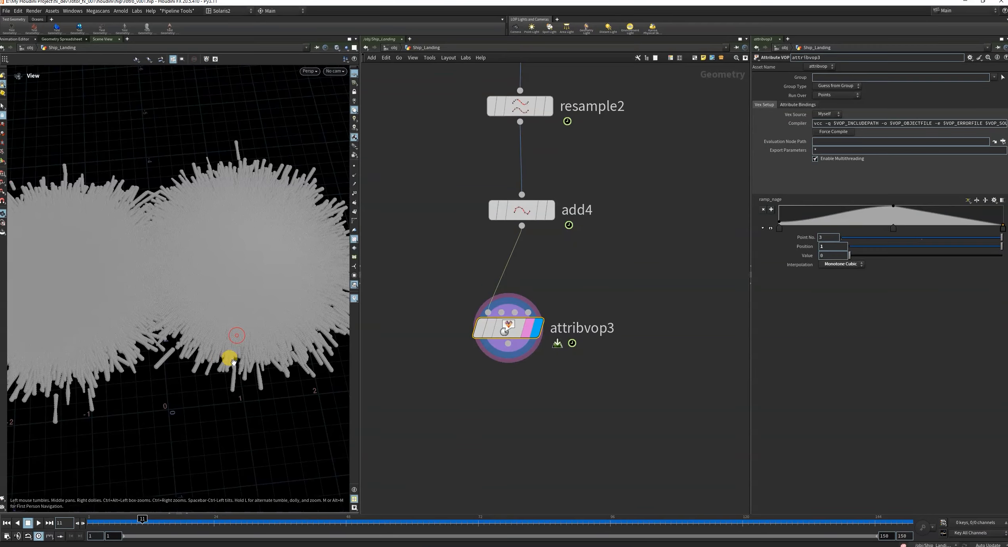
{"action": "left_click", "coordinate": [477, 332]}
{"action": "left_click", "coordinate": [477, 332]}
{"action": "key", "text": "Escape"}
{"action": "left_click_drag", "start_coordinate": [338, 315], "coordinate": [221, 289]}
{"action": "scroll", "coordinate": [195, 322], "scroll_direction": "down", "scroll_amount": 1, "text": "alt"}
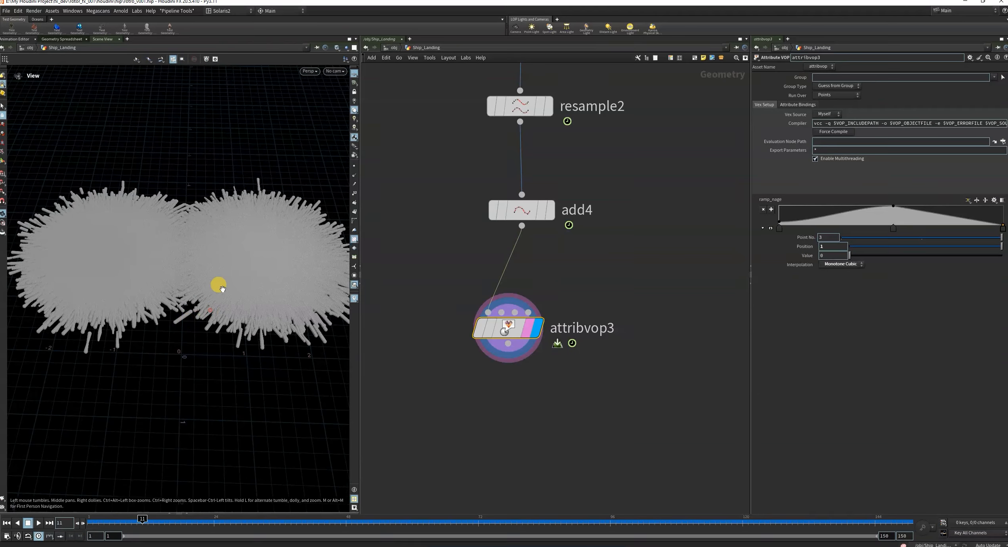
{"action": "scroll", "coordinate": [225, 292], "scroll_direction": "up", "scroll_amount": 3, "text": "alt"}
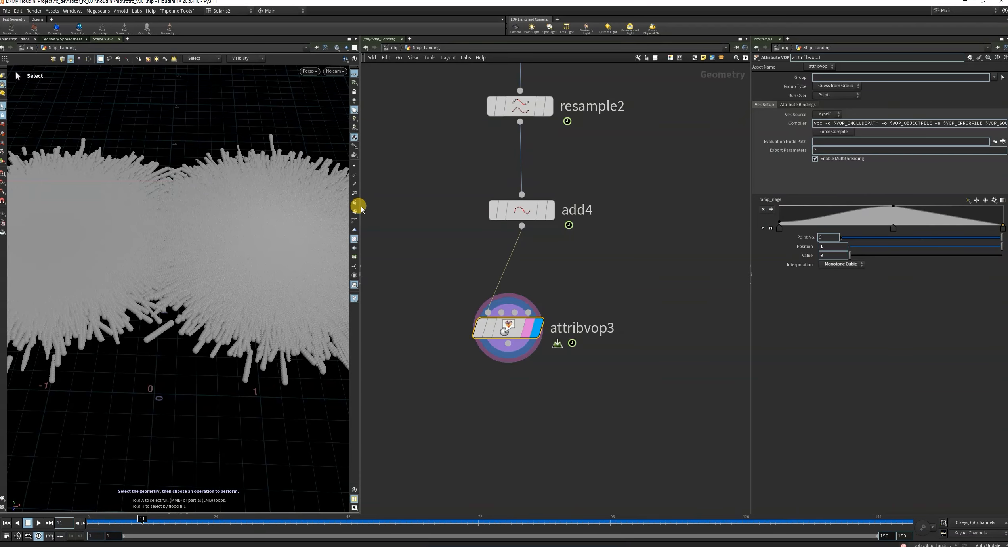
{"action": "left_click_drag", "start_coordinate": [361, 210], "coordinate": [423, 214]}
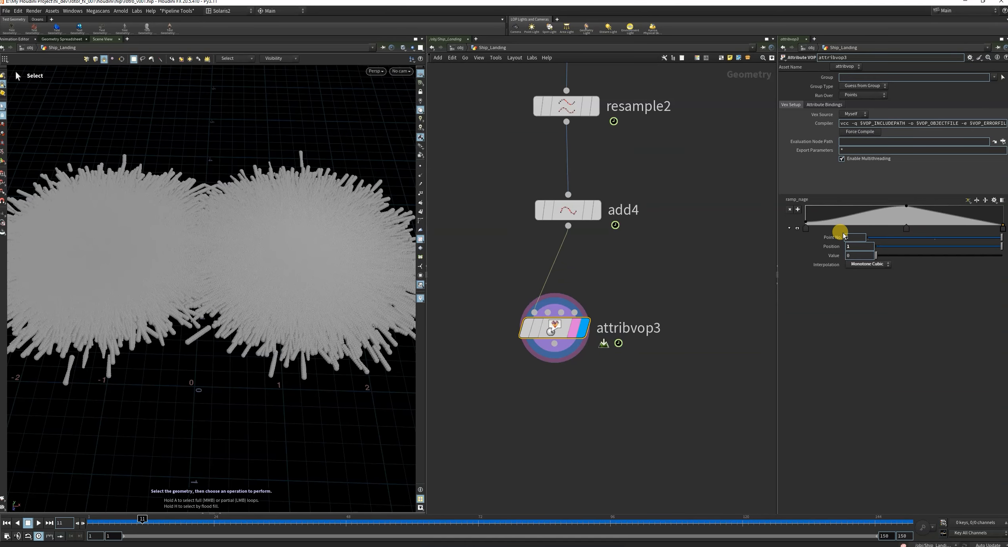
Raise ramp_nage's first point to a value of 0.1875 and its last point to about 0.08 near position 1.
{"action": "left_click", "coordinate": [805, 224]}
{"action": "left_click", "coordinate": [804, 221]}
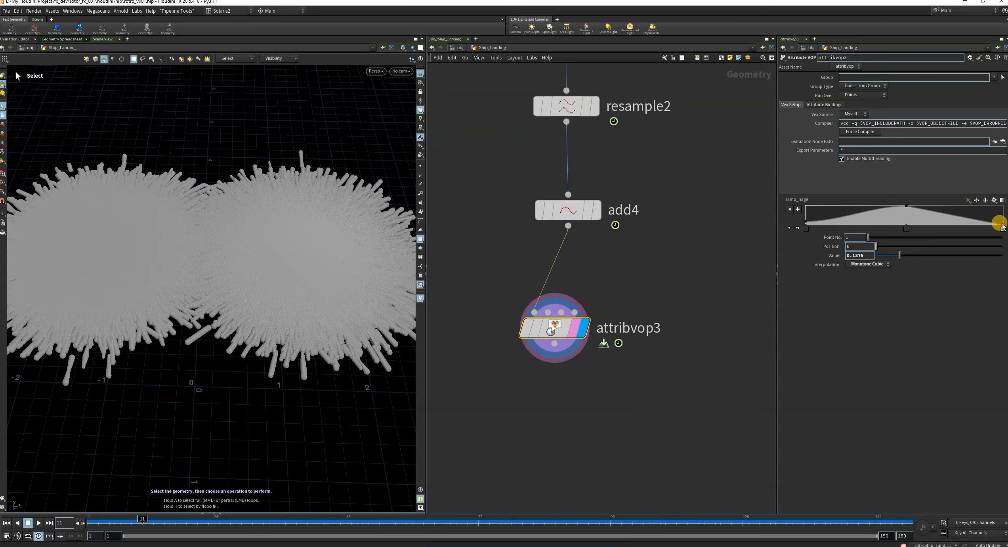
{"action": "left_click", "coordinate": [1002, 226]}
{"action": "key", "text": "Escape"}
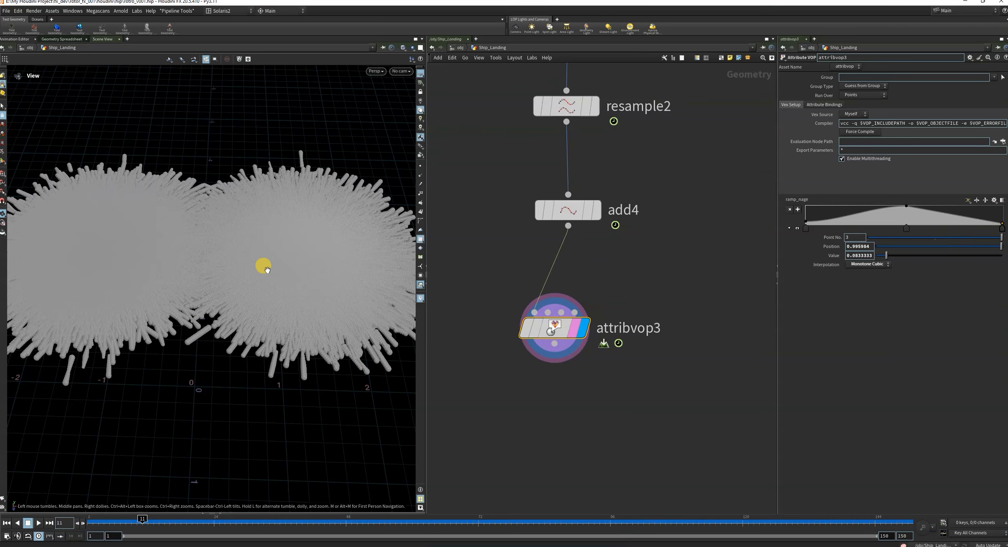
{"action": "left_click_drag", "start_coordinate": [263, 263], "coordinate": [333, 297]}
{"action": "key", "text": "s"}
Move attribvop3 closer to add4 and connect a displayed duplicate of it to its output.
{"action": "left_click_drag", "start_coordinate": [559, 328], "coordinate": [570, 289]}
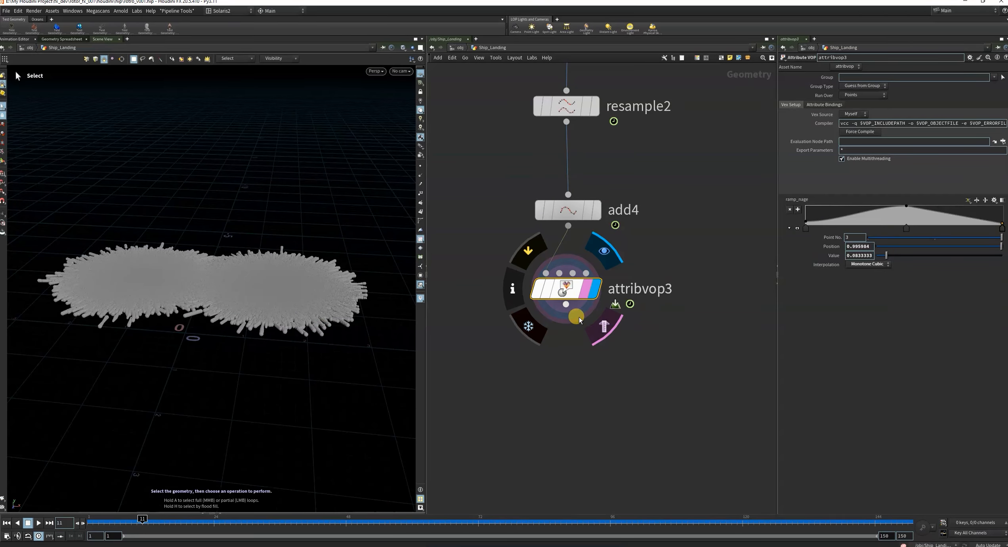
{"action": "left_click", "coordinate": [561, 379]}
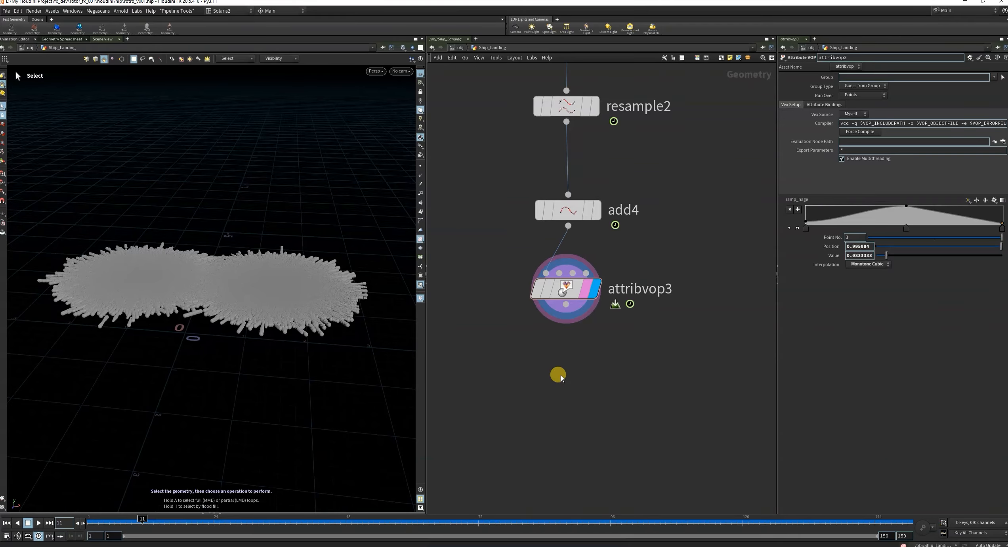
{"action": "left_click_drag", "start_coordinate": [243, 288], "coordinate": [259, 306]}
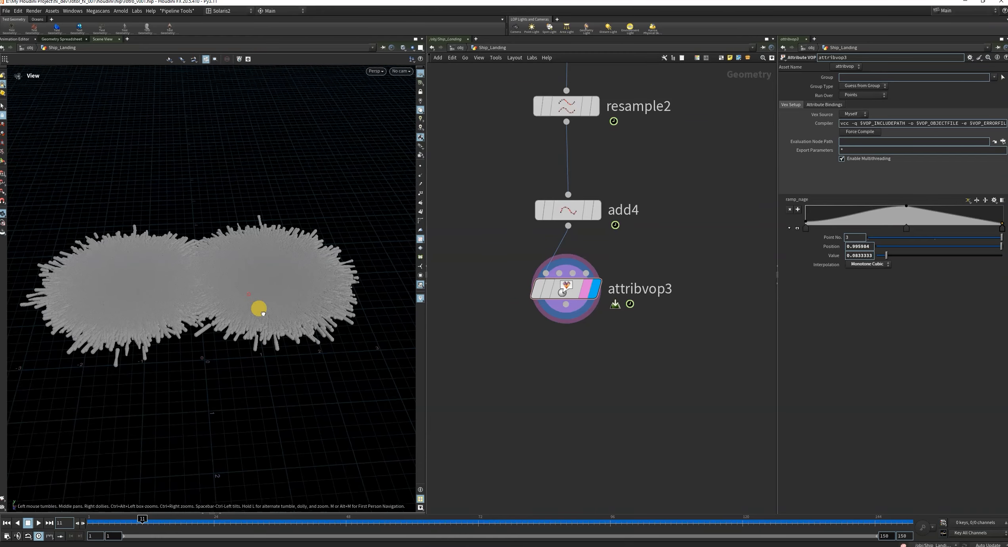
{"action": "left_click", "coordinate": [578, 398]}
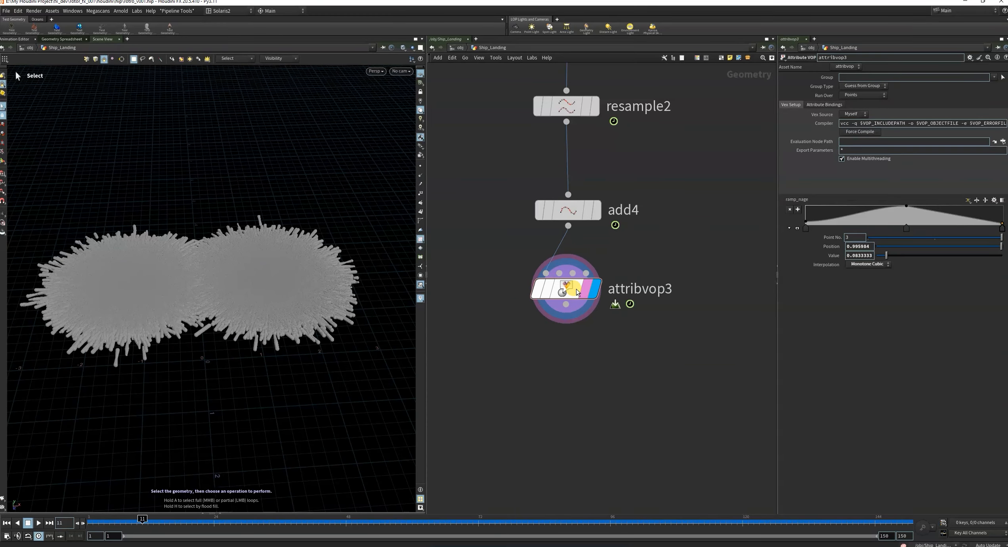
{"action": "left_click_drag", "start_coordinate": [565, 290], "coordinate": [565, 409], "text": "alt"}
{"action": "left_click_drag", "start_coordinate": [514, 369], "coordinate": [562, 322]}
Rename attribvop3 to nage_pscale.
{"action": "double_click", "coordinate": [627, 291]}
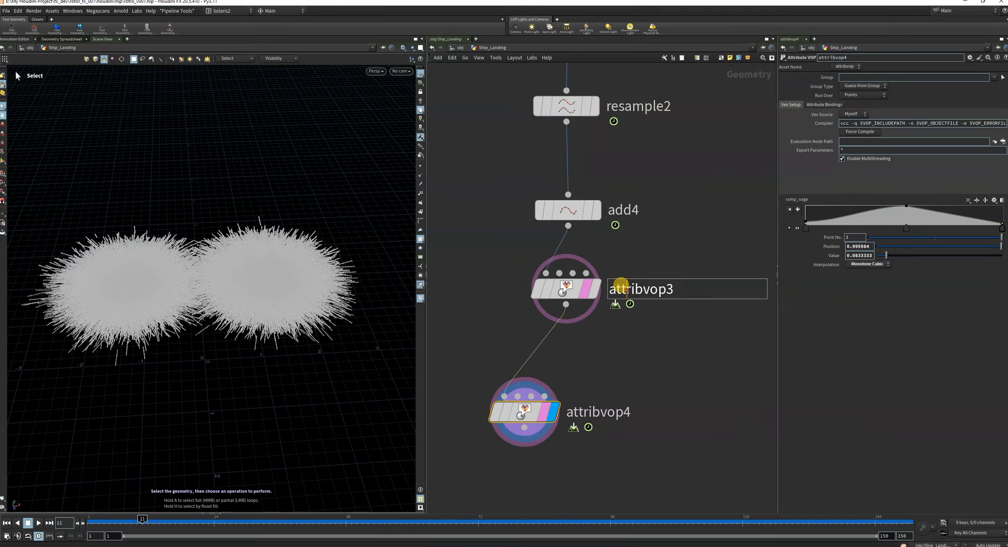
{"action": "type", "text": "nage_pscale"}
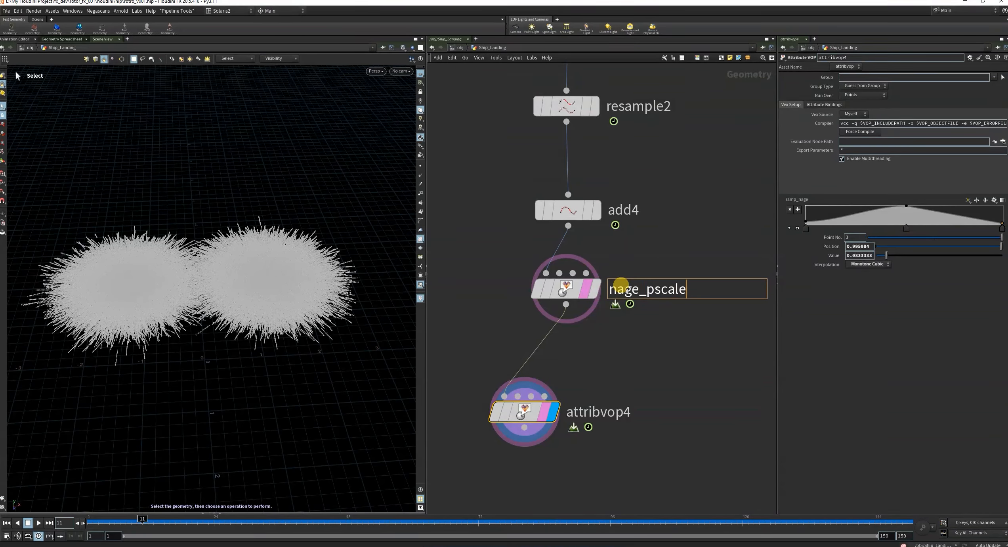
{"action": "key", "text": "Return"}
{"action": "double_click", "coordinate": [584, 414]}
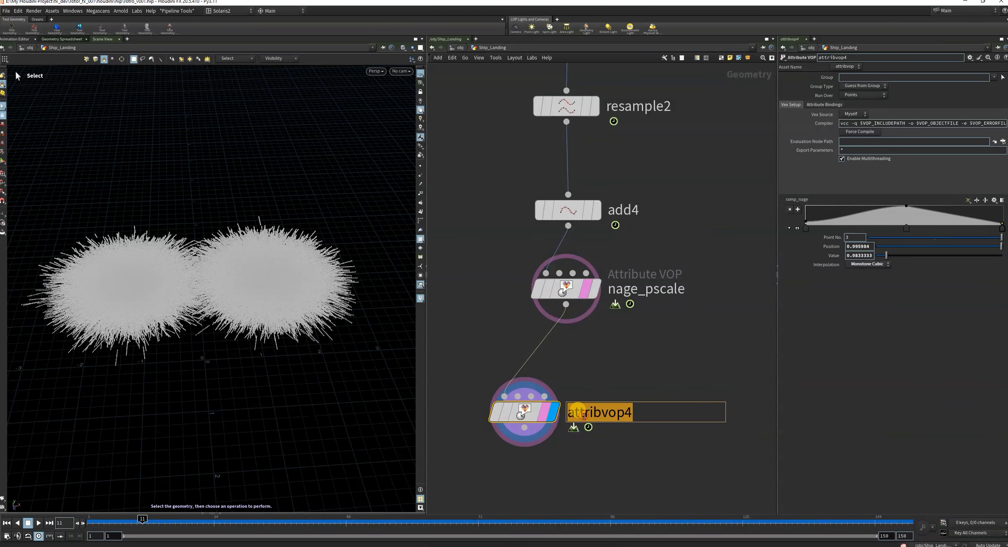
{"action": "left_click", "coordinate": [674, 356]}
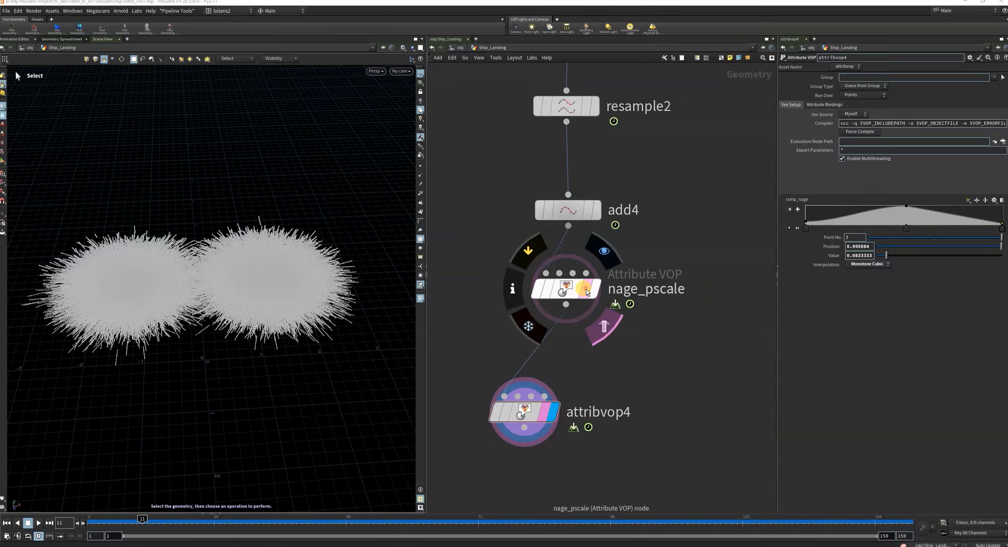
Inside attribvop4, detach divide1 from its connections and delete it.
{"action": "double_click", "coordinate": [526, 410]}
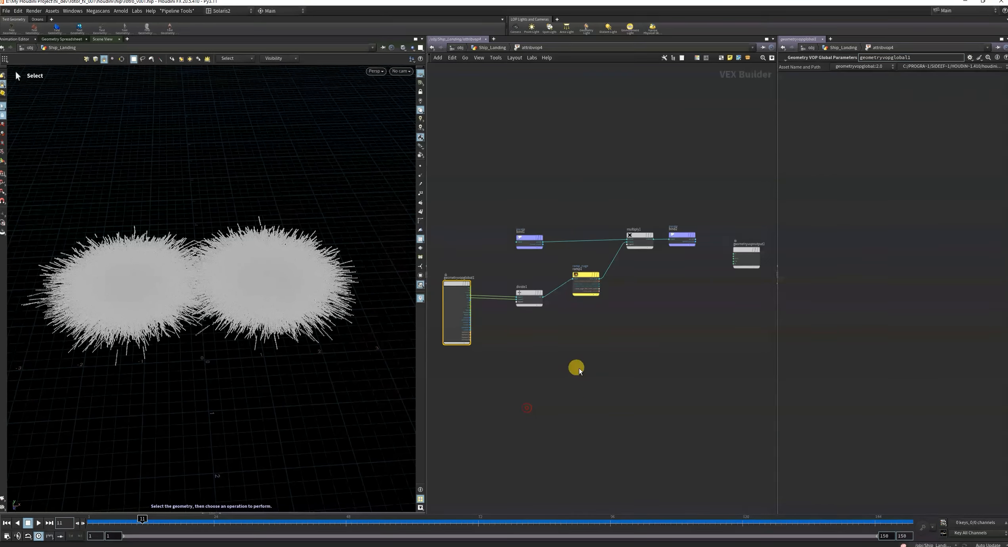
{"action": "scroll", "coordinate": [583, 359], "scroll_direction": "down", "scroll_amount": 3}
{"action": "scroll", "coordinate": [550, 321], "scroll_direction": "up", "scroll_amount": 6}
{"action": "scroll", "coordinate": [598, 309], "scroll_direction": "down", "scroll_amount": 5}
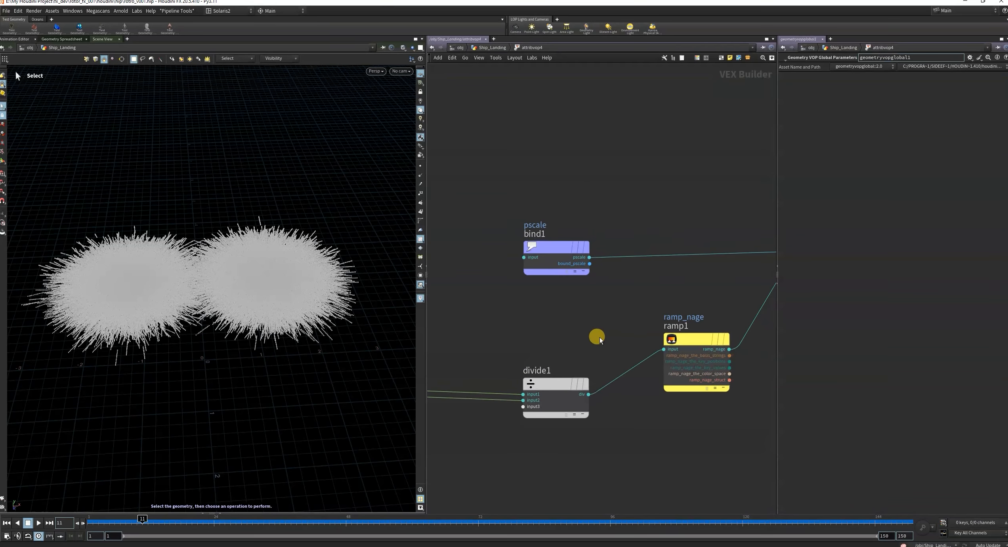
{"action": "scroll", "coordinate": [569, 327], "scroll_direction": "up", "scroll_amount": 2}
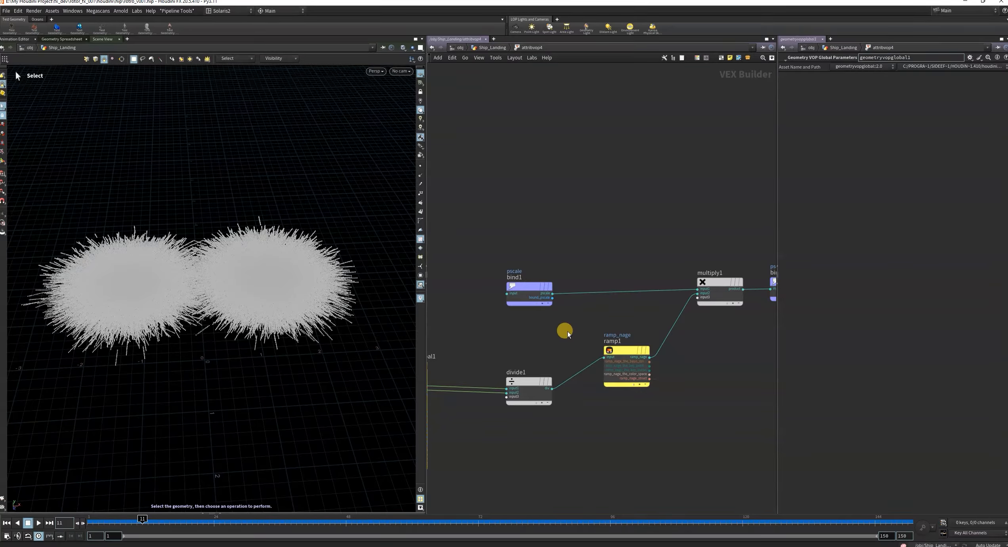
{"action": "middle_click_drag", "start_coordinate": [574, 334], "coordinate": [656, 340]}
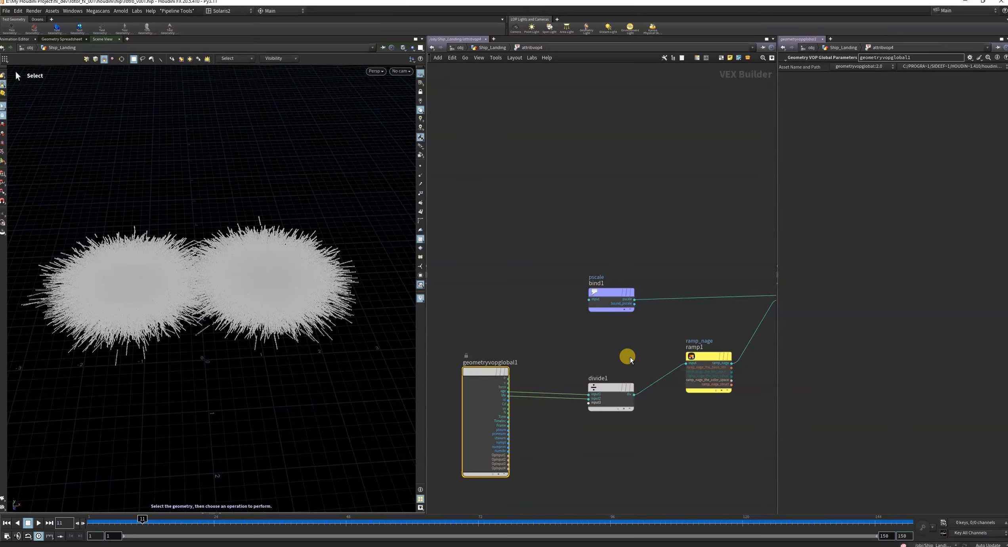
{"action": "left_click_drag", "start_coordinate": [627, 387], "coordinate": [635, 429]}
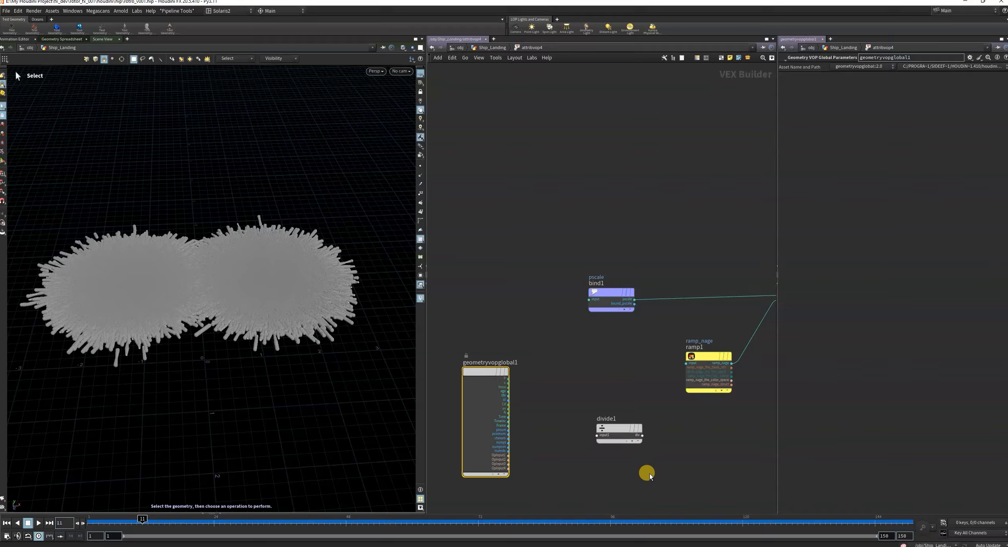
{"action": "key", "text": "Delete"}
Add a Bind node in the open space between the geometry globals node and the ramp node.
{"action": "key", "text": "Tab"}
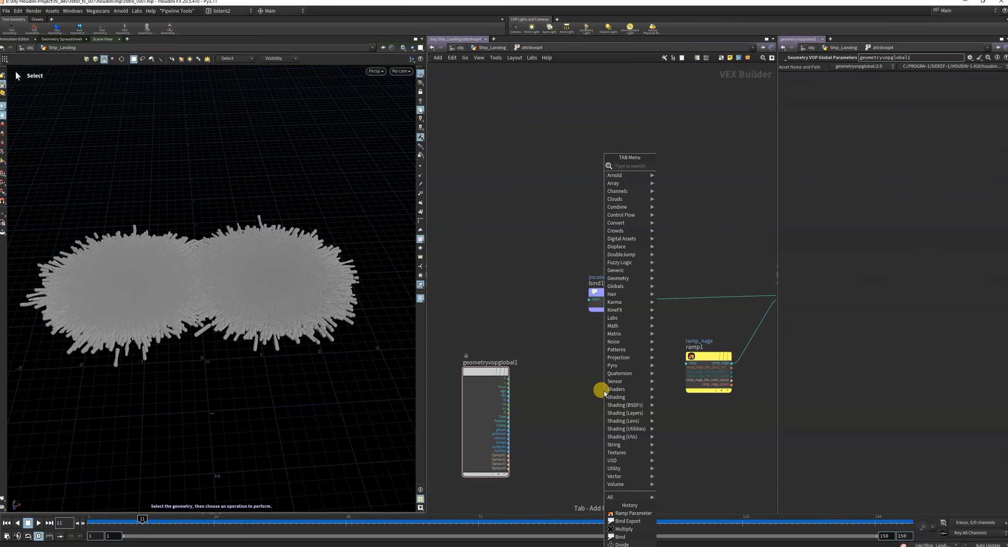
{"action": "type", "text": "bind"}
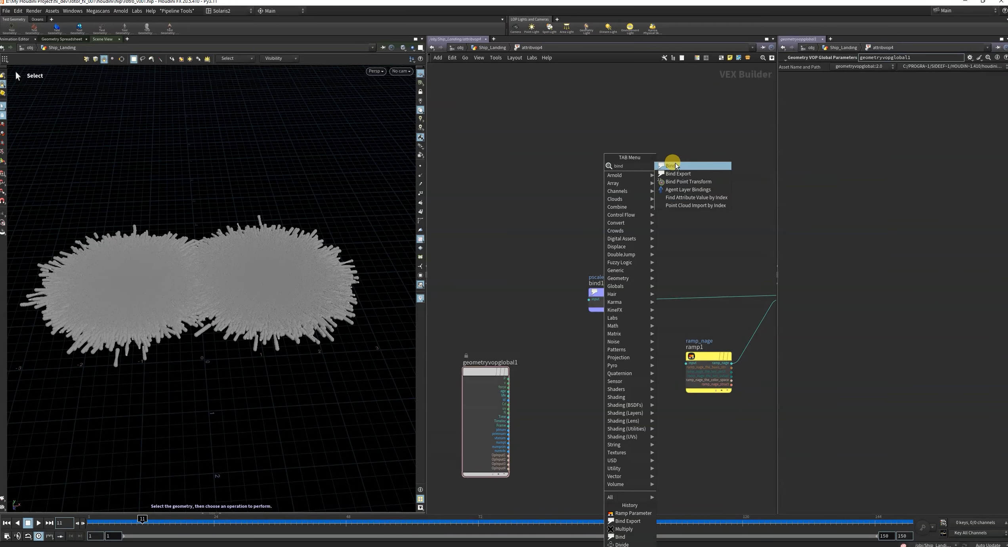
{"action": "left_click", "coordinate": [674, 164]}
{"action": "left_click", "coordinate": [605, 388]}
{"action": "scroll", "coordinate": [636, 382], "scroll_direction": "up", "scroll_amount": 3}
{"action": "left_click_drag", "start_coordinate": [596, 359], "coordinate": [557, 395]}
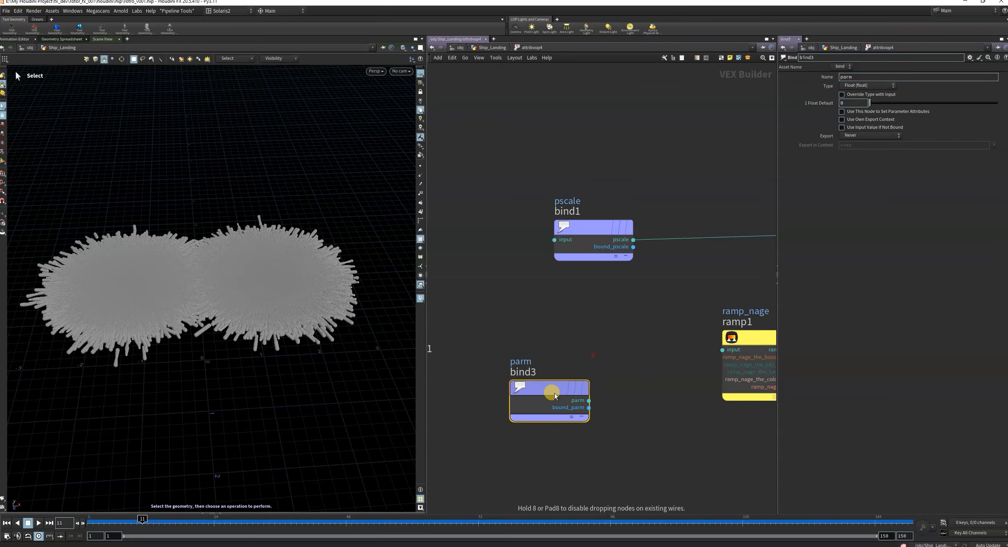
{"action": "left_click_drag", "start_coordinate": [590, 317], "coordinate": [473, 376]}
{"action": "left_click_drag", "start_coordinate": [683, 284], "coordinate": [545, 428]}
Name the new bind's parameter curveu and connect its curveu output to ramp1's input.
{"action": "left_click", "coordinate": [949, 76]}
{"action": "double_click", "coordinate": [864, 77]}
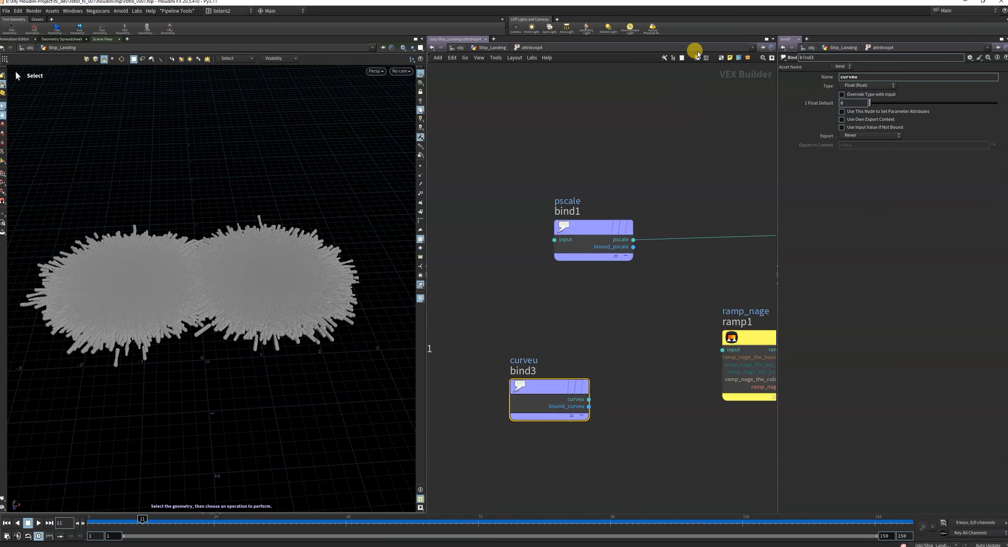
{"action": "scroll", "coordinate": [630, 368], "scroll_direction": "down", "scroll_amount": 3}
{"action": "scroll", "coordinate": [645, 387], "scroll_direction": "up", "scroll_amount": 2}
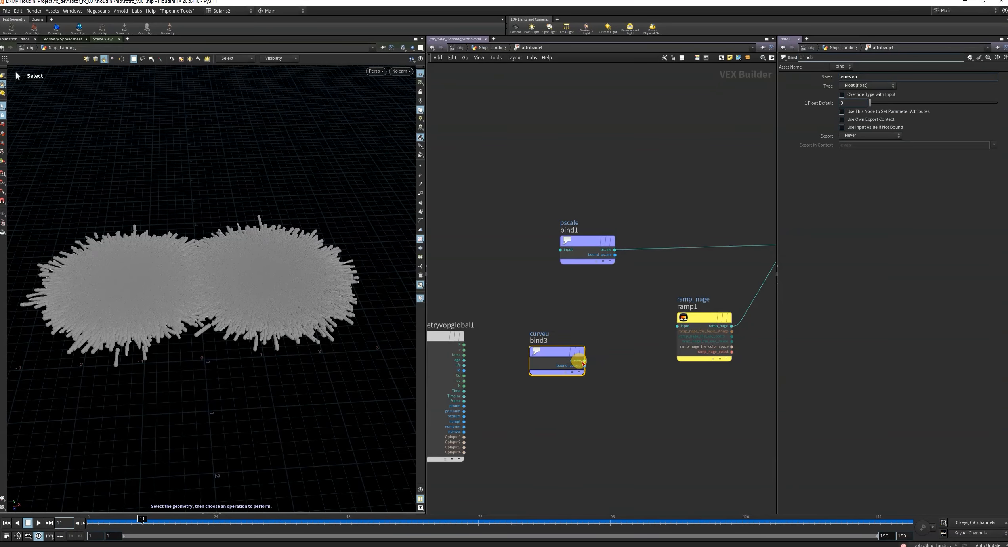
{"action": "left_click_drag", "start_coordinate": [582, 362], "coordinate": [677, 325]}
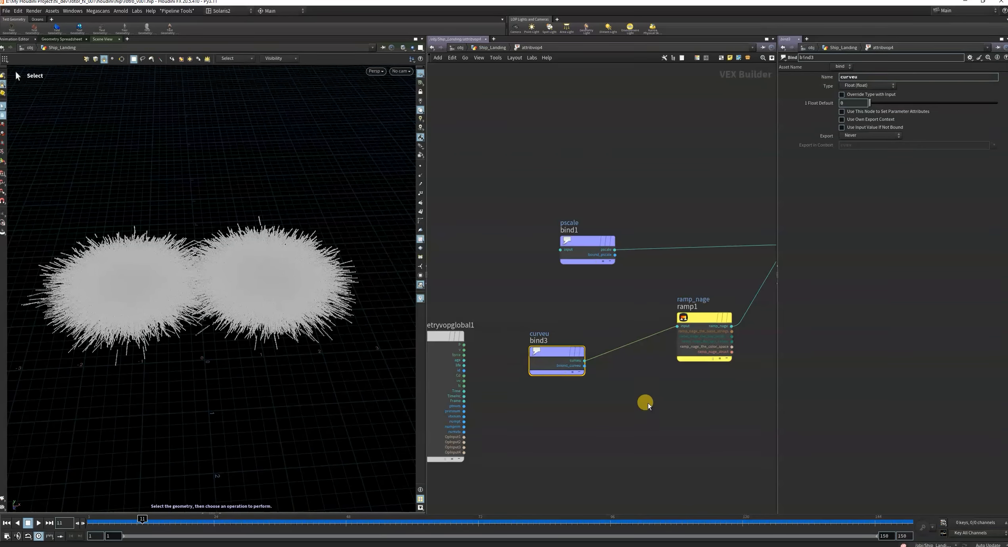
Change both the name and the label of the ramp1 parameter to ramp_curveu.
{"action": "scroll", "coordinate": [648, 403], "scroll_direction": "down", "scroll_amount": 1}
{"action": "left_click", "coordinate": [686, 333]}
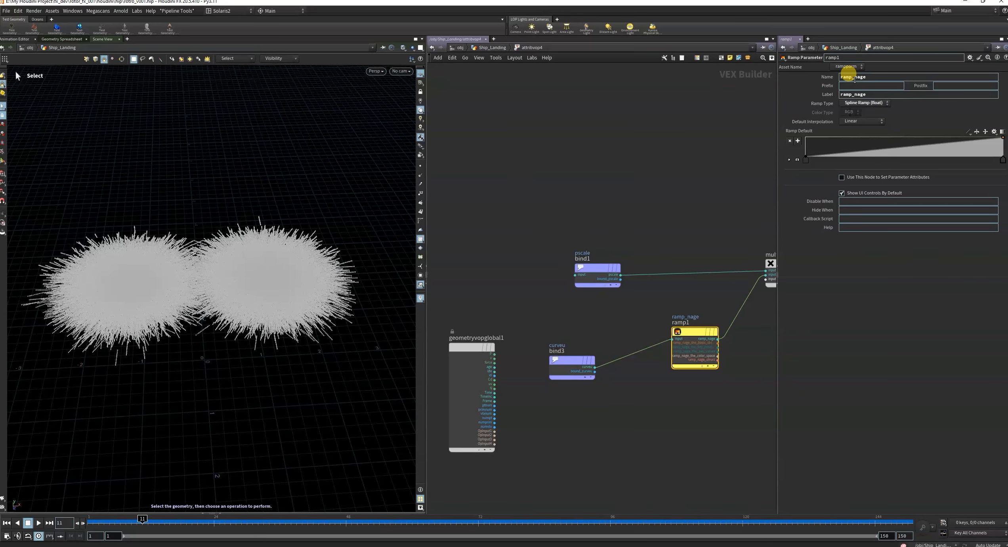
{"action": "left_click_drag", "start_coordinate": [853, 76], "coordinate": [939, 75]}
{"action": "type", "text": "curveu"}
{"action": "key", "text": "Return"}
{"action": "double_click", "coordinate": [880, 78]}
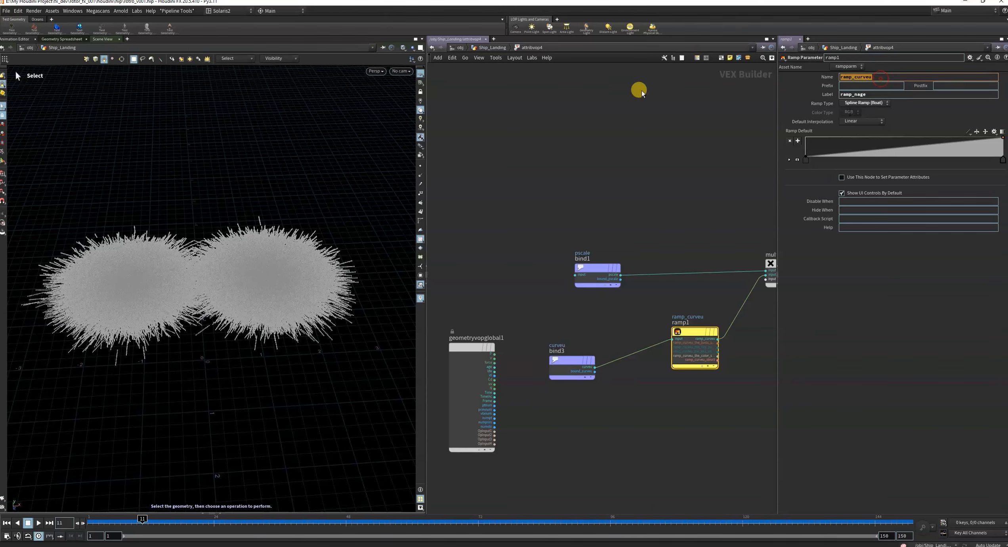
{"action": "key", "text": "ctrl+c"}
{"action": "double_click", "coordinate": [872, 94]}
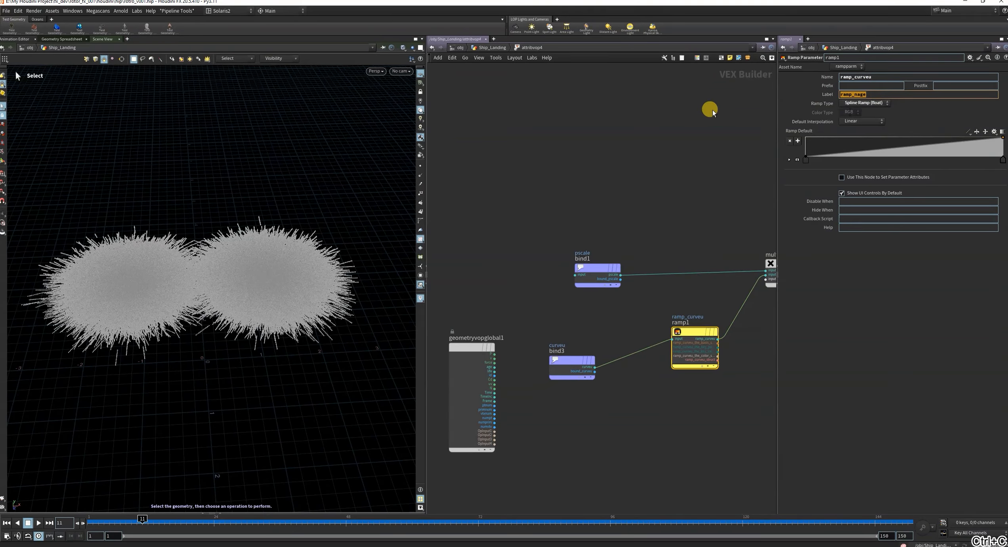
{"action": "key", "text": "ctrl+v"}
{"action": "left_click", "coordinate": [677, 154]}
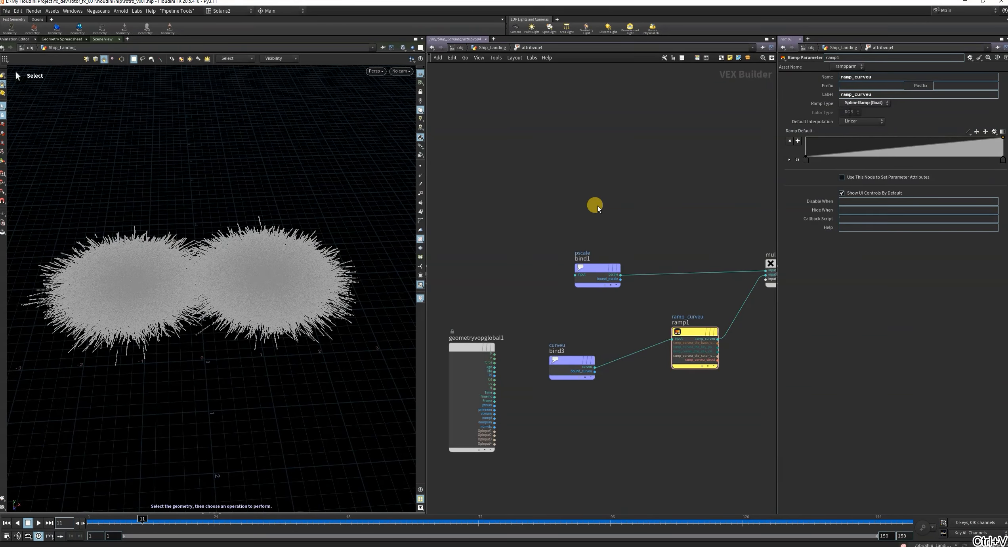
In Ship_Landing, shape attribvop4's ramp_curveu with a first value of about 0.92, a new full-height middle point and a last point near zero.
{"action": "key", "text": "u"}
{"action": "left_click_drag", "start_coordinate": [459, 364], "coordinate": [558, 441]}
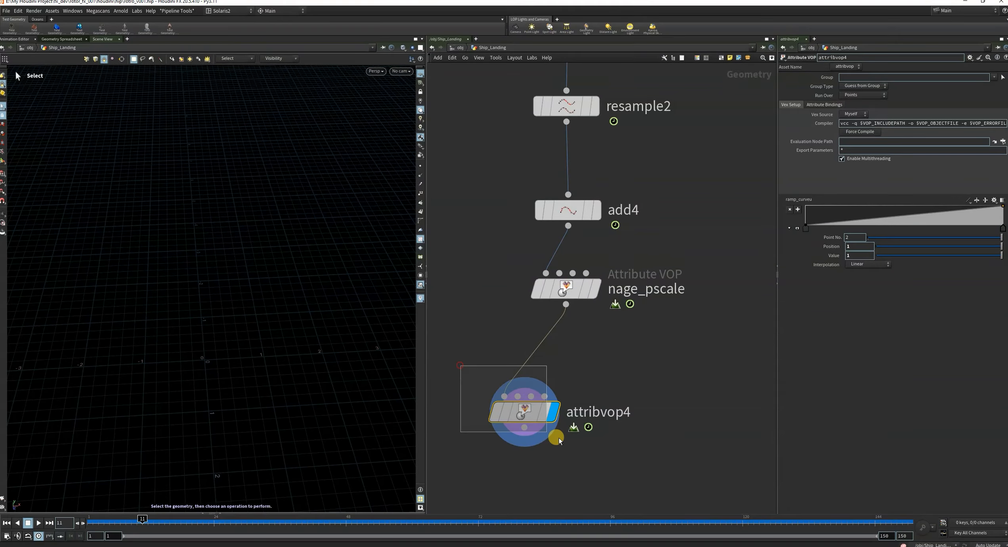
{"action": "left_click_drag", "start_coordinate": [806, 227], "coordinate": [805, 212]}
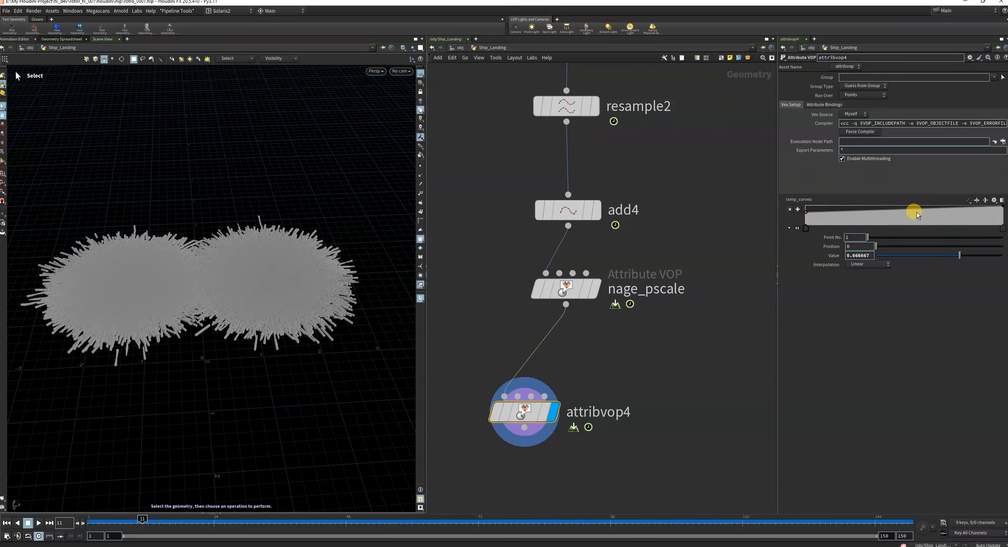
{"action": "left_click_drag", "start_coordinate": [918, 214], "coordinate": [900, 206]}
{"action": "left_click_drag", "start_coordinate": [1002, 206], "coordinate": [999, 228]}
{"action": "mouse_move", "coordinate": [813, 215]}
{"action": "left_mouse_down"}
{"action": "mouse_move", "coordinate": [799, 225]}
{"action": "mouse_move", "coordinate": [800, 207]}
{"action": "left_mouse_up"}
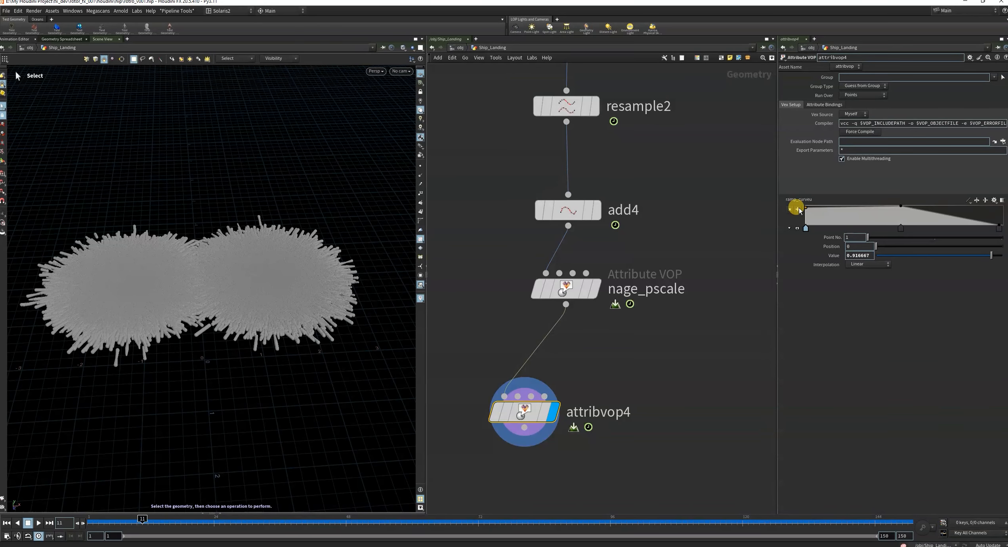
Raise ramp_curveu's first point to a value of 1 while checking the point sizes up close.
{"action": "left_click", "coordinate": [494, 413]}
{"action": "left_click", "coordinate": [493, 413]}
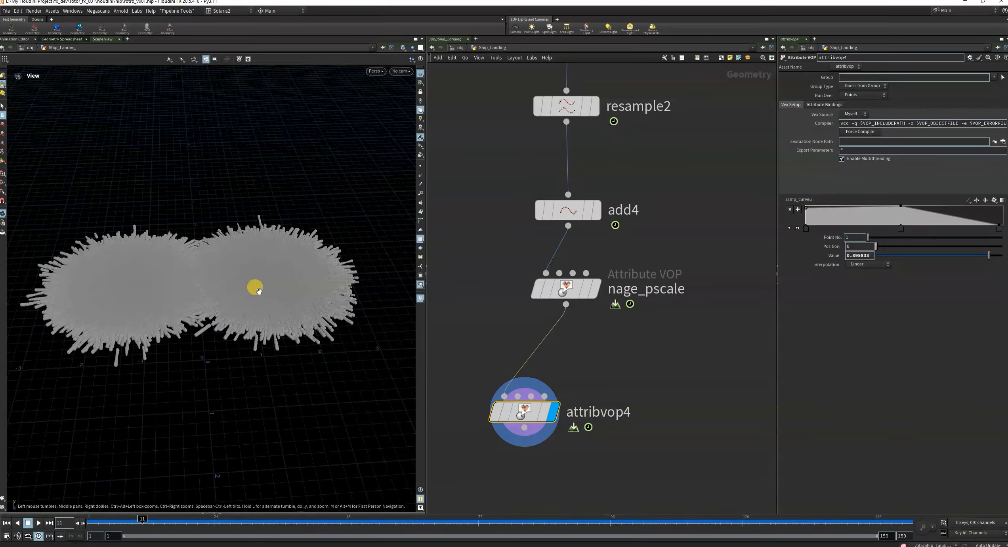
{"action": "right_click_drag", "start_coordinate": [255, 288], "coordinate": [276, 355], "text": "alt"}
{"action": "scroll", "coordinate": [277, 358], "scroll_direction": "up", "scroll_amount": 3}
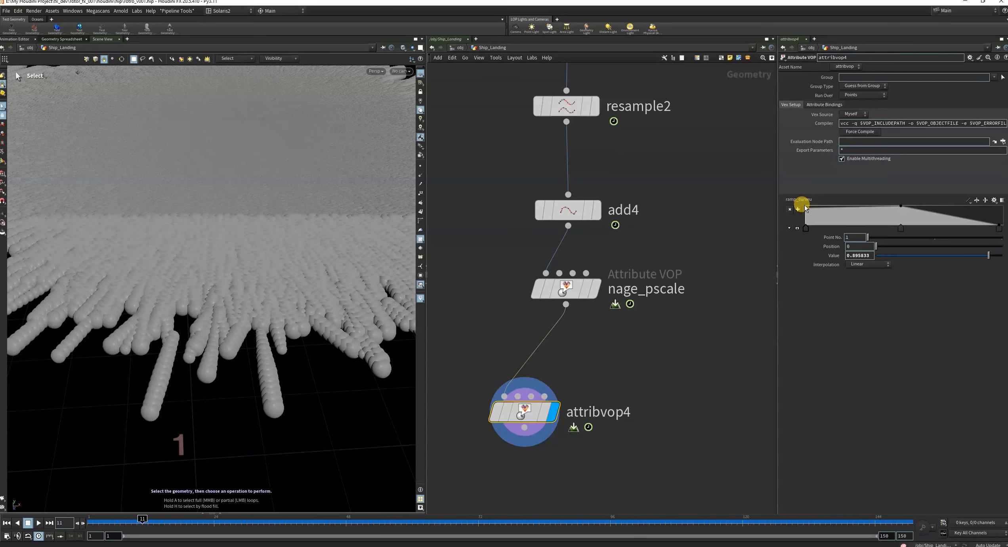
{"action": "mouse_move", "coordinate": [806, 209]}
{"action": "left_mouse_down"}
{"action": "mouse_move", "coordinate": [804, 221]}
{"action": "mouse_move", "coordinate": [803, 205]}
{"action": "left_mouse_up"}
{"action": "left_click_drag", "start_coordinate": [406, 275], "coordinate": [311, 276], "text": "alt"}
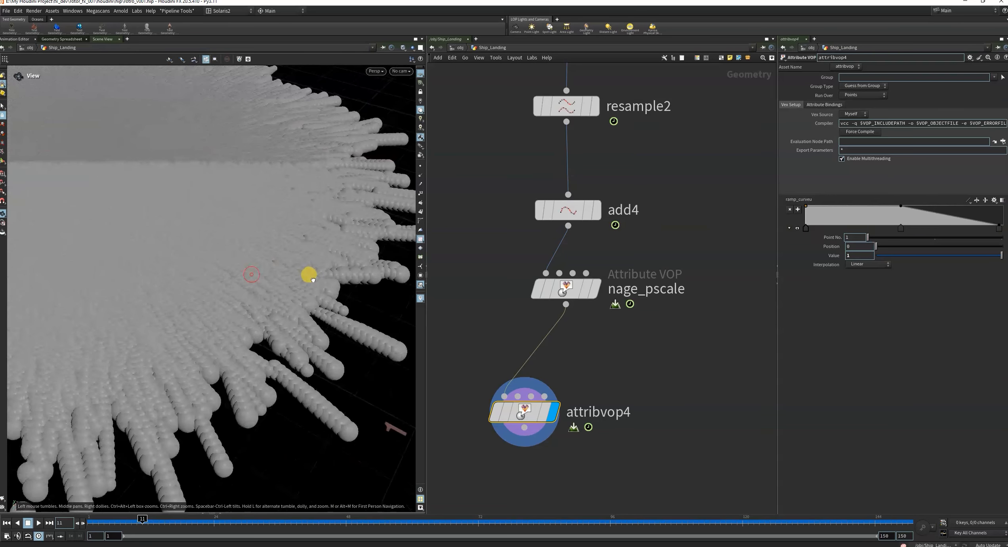
Go to frame 8, set ramp_curveu's last point to about 0.27 at position 1 and lower its first point to about 0.42.
{"action": "mouse_move", "coordinate": [142, 520]}
{"action": "left_mouse_down"}
{"action": "mouse_move", "coordinate": [90, 522]}
{"action": "mouse_move", "coordinate": [129, 521]}
{"action": "left_mouse_up"}
{"action": "left_click_drag", "start_coordinate": [262, 265], "coordinate": [186, 301], "text": "alt"}
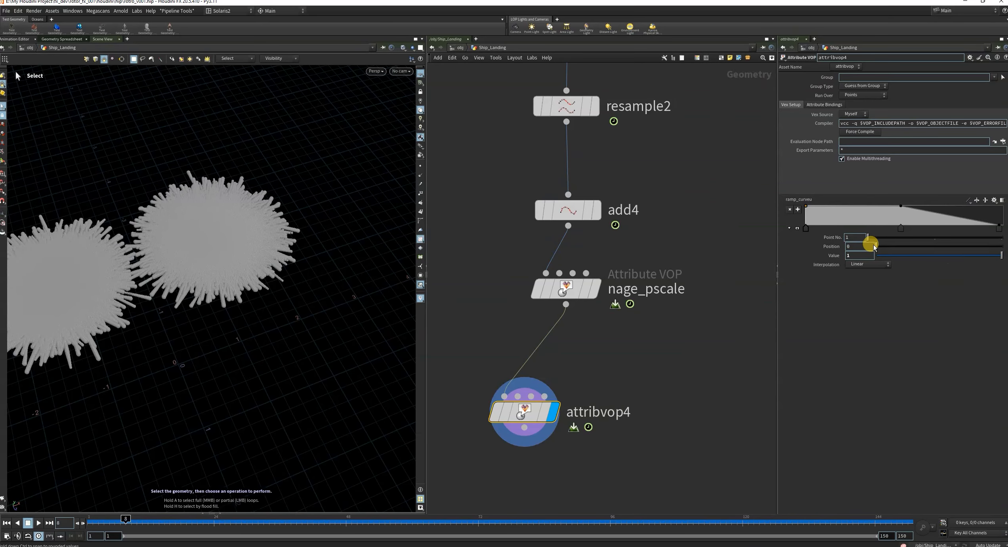
{"action": "left_click_drag", "start_coordinate": [999, 226], "coordinate": [970, 222]}
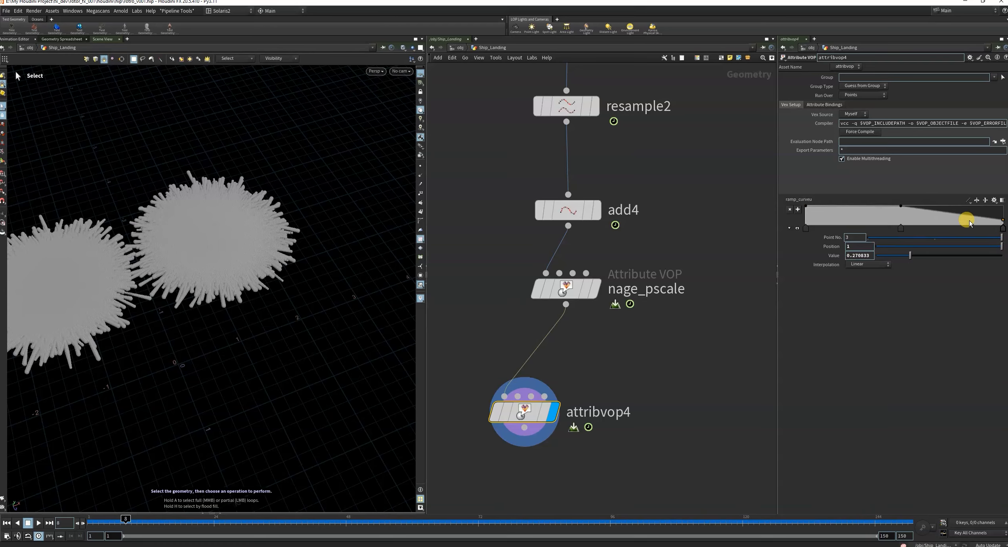
{"action": "left_click_drag", "start_coordinate": [808, 209], "coordinate": [804, 217]}
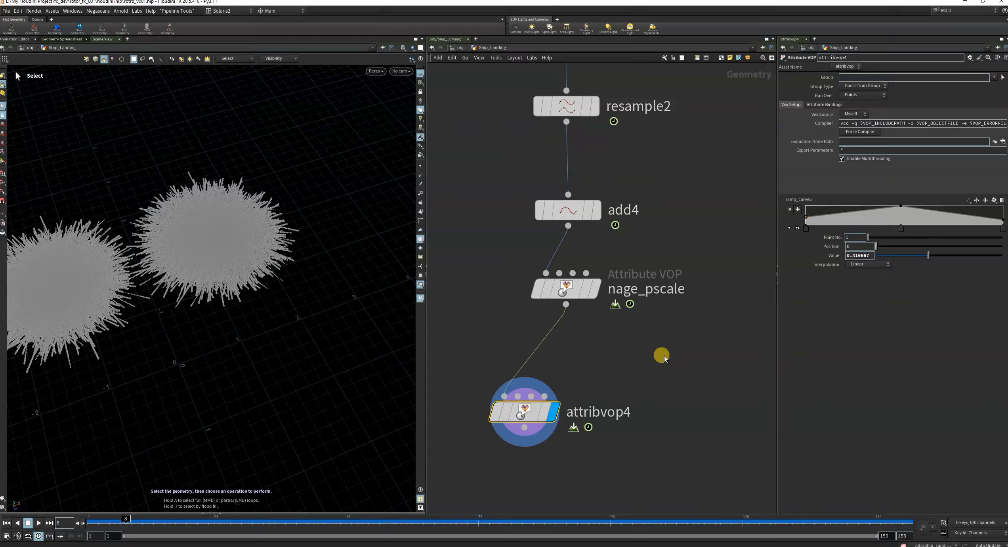
Move attribvop4 below nage_pscale and raise ramp_curveu's first point to a value of 0.5625.
{"action": "scroll", "coordinate": [664, 358], "scroll_direction": "down", "scroll_amount": 3}
{"action": "middle_click_drag", "start_coordinate": [665, 358], "coordinate": [654, 308]}
{"action": "left_click_drag", "start_coordinate": [555, 345], "coordinate": [578, 335]}
{"action": "left_click_drag", "start_coordinate": [499, 326], "coordinate": [649, 391]}
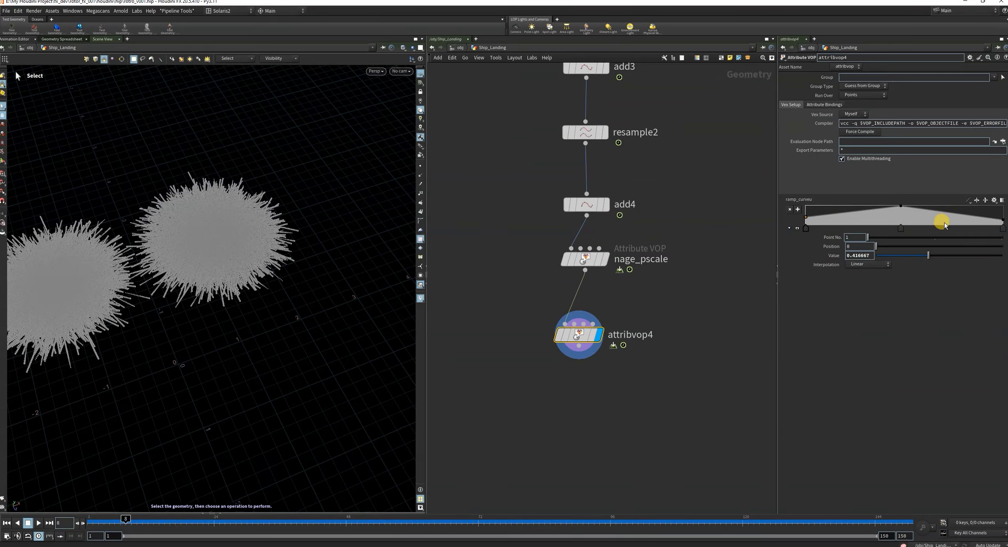
{"action": "mouse_move", "coordinate": [805, 223]}
{"action": "left_mouse_down"}
{"action": "mouse_move", "coordinate": [804, 210]}
{"action": "mouse_move", "coordinate": [798, 217]}
{"action": "left_mouse_up"}
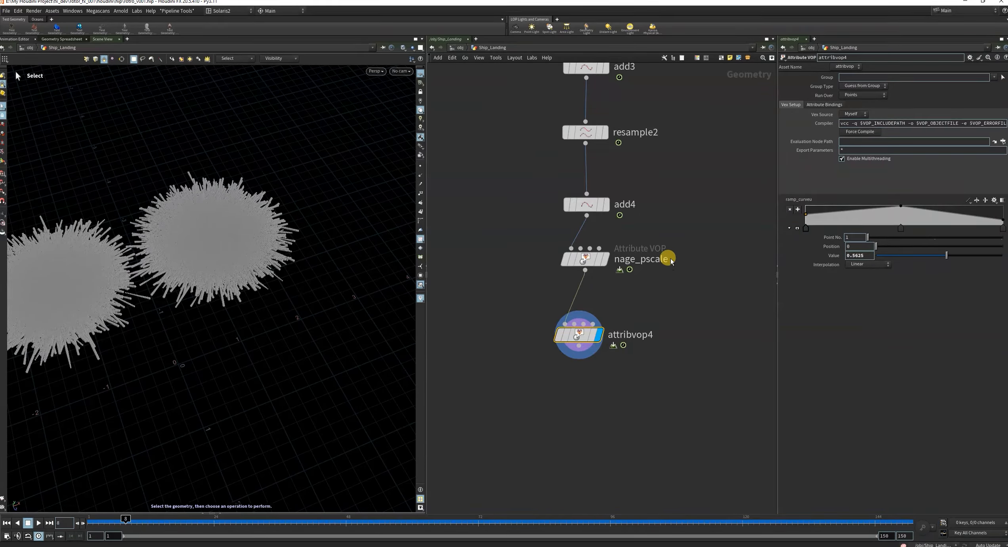
Rename attribrandomize2 to global_pscale.
{"action": "scroll", "coordinate": [673, 242], "scroll_direction": "down", "scroll_amount": 3}
{"action": "scroll", "coordinate": [659, 121], "scroll_direction": "down", "scroll_amount": 2}
{"action": "scroll", "coordinate": [658, 119], "scroll_direction": "up", "scroll_amount": 3}
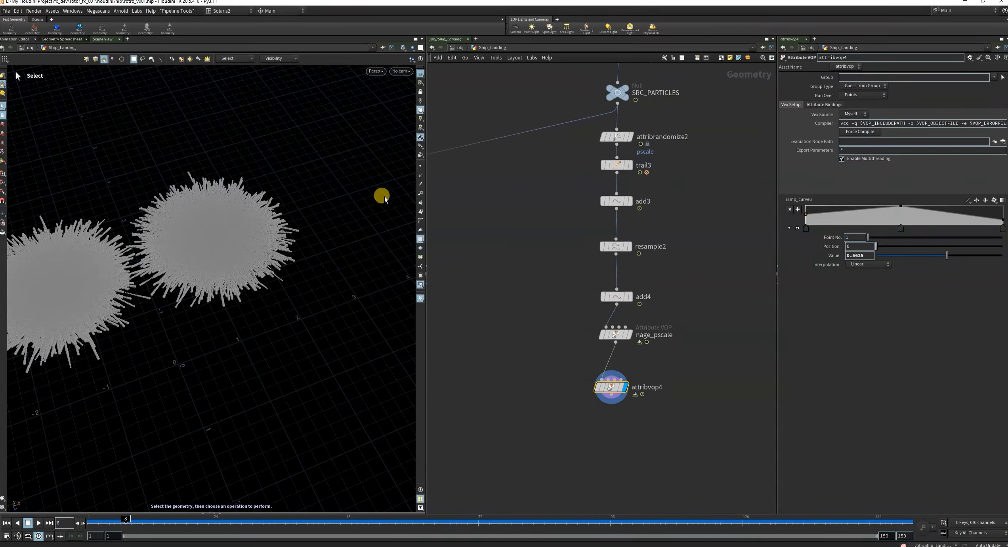
{"action": "right_click_drag", "start_coordinate": [227, 254], "coordinate": [285, 195], "text": "alt"}
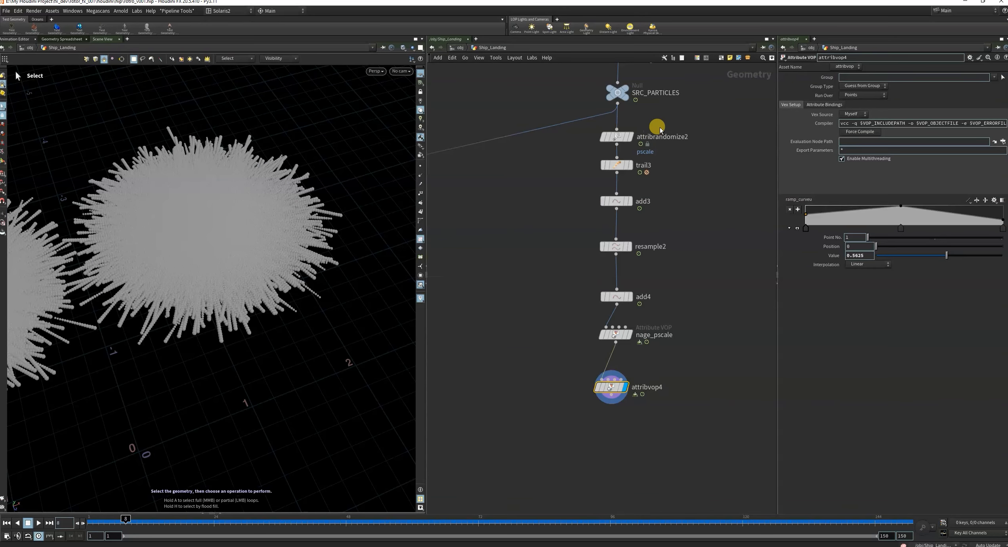
{"action": "left_click", "coordinate": [615, 137]}
{"action": "scroll", "coordinate": [656, 152], "scroll_direction": "up", "scroll_amount": 3}
{"action": "double_click", "coordinate": [660, 130]}
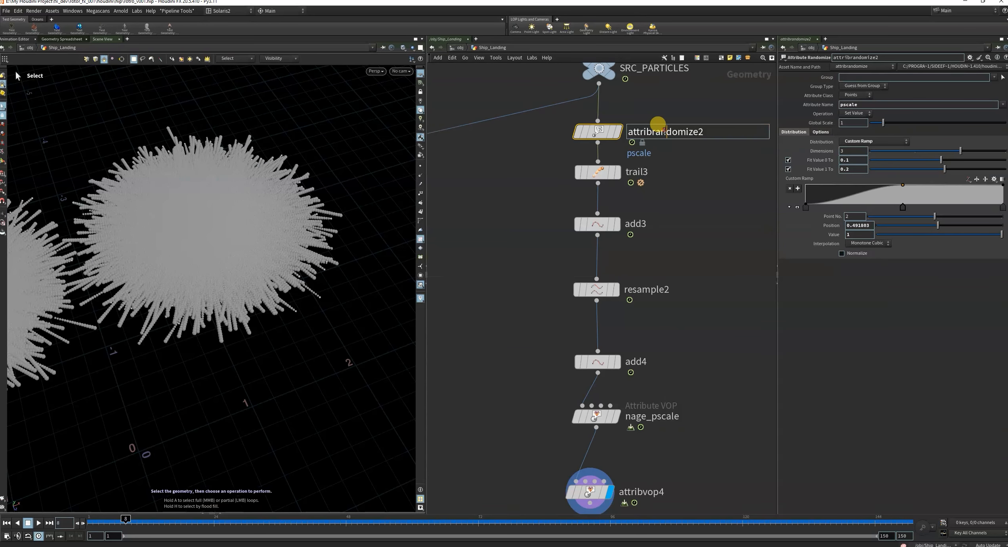
{"action": "type", "text": "g"}
{"action": "type", "text": "pscale"}
{"action": "key", "text": "Return"}
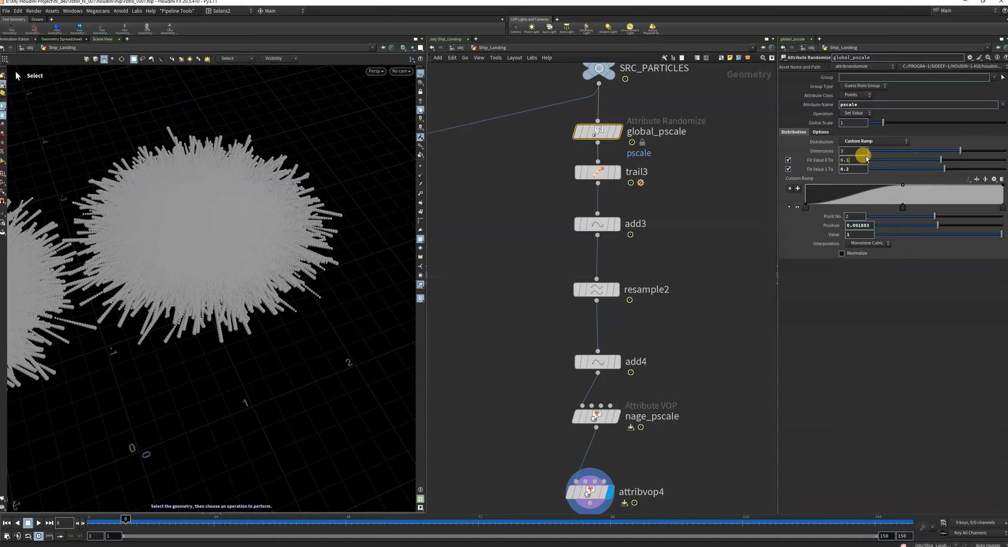
Set global_pscale's random range to 0.2 for Fit Value 0 and 0.4 for Fit Value 1, and inspect the particles from several angles.
{"action": "left_click", "coordinate": [709, 217]}
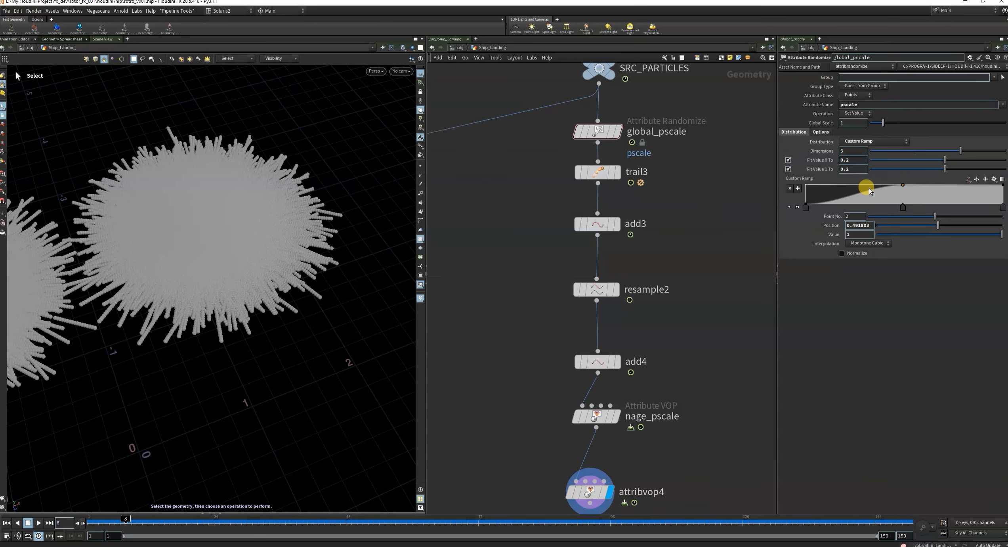
{"action": "left_click", "coordinate": [856, 169]}
{"action": "left_click", "coordinate": [712, 311]}
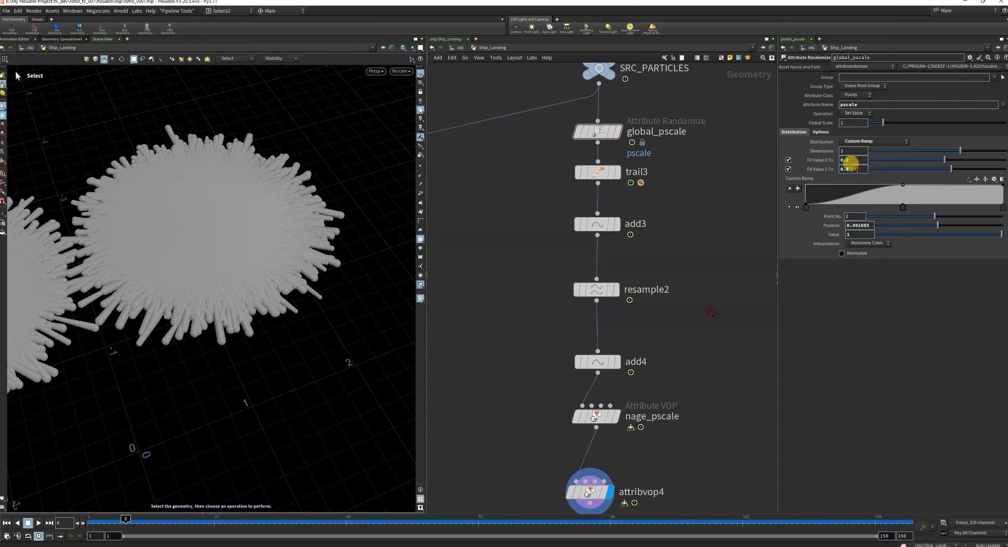
{"action": "left_click_drag", "start_coordinate": [157, 257], "coordinate": [286, 303], "text": "alt"}
{"action": "right_click_drag", "start_coordinate": [286, 303], "coordinate": [270, 292], "text": "alt"}
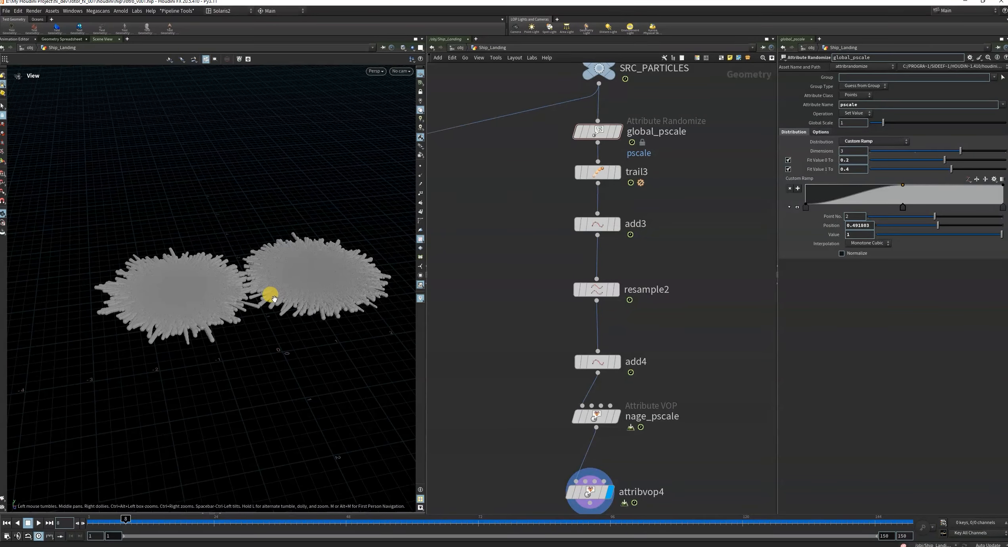
{"action": "left_click_drag", "start_coordinate": [269, 292], "coordinate": [293, 331], "text": "alt"}
{"action": "right_click_drag", "start_coordinate": [292, 331], "coordinate": [374, 241], "text": "alt"}
Tidy the node chain by moving attribvop4 up closer to nage_pscale.
{"action": "scroll", "coordinate": [645, 254], "scroll_direction": "down", "scroll_amount": 4}
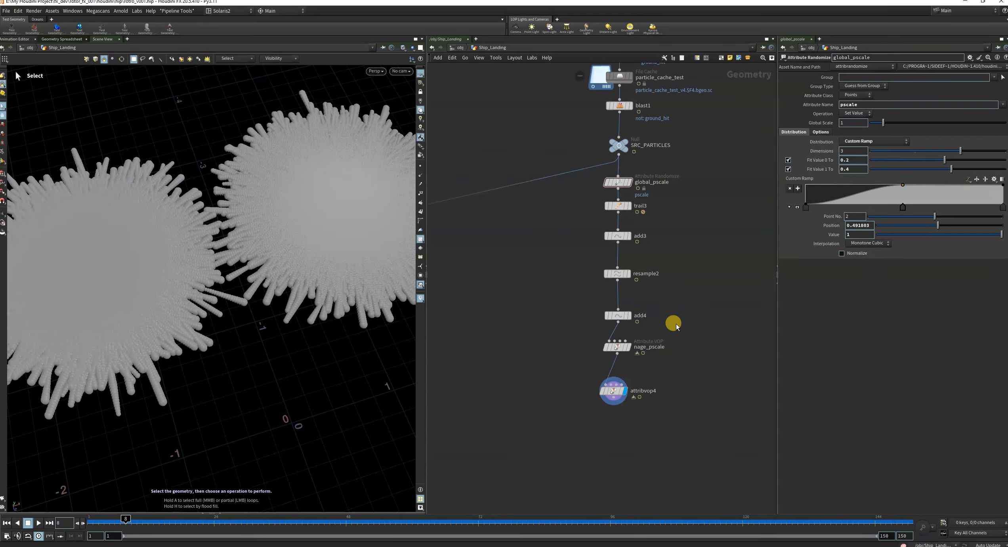
{"action": "scroll", "coordinate": [670, 364], "scroll_direction": "up", "scroll_amount": 2}
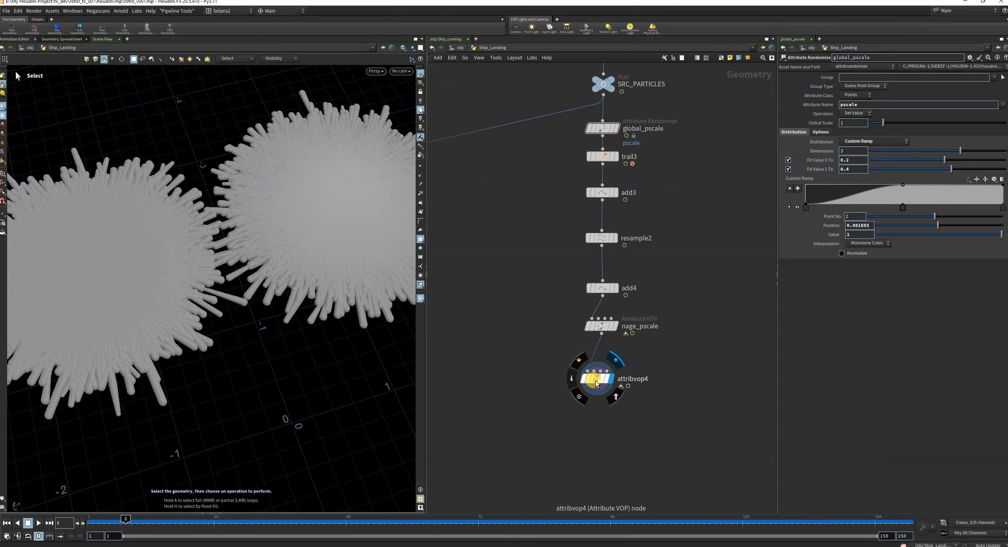
{"action": "left_click_drag", "start_coordinate": [591, 381], "coordinate": [595, 364]}
{"action": "scroll", "coordinate": [668, 370], "scroll_direction": "down", "scroll_amount": 2}
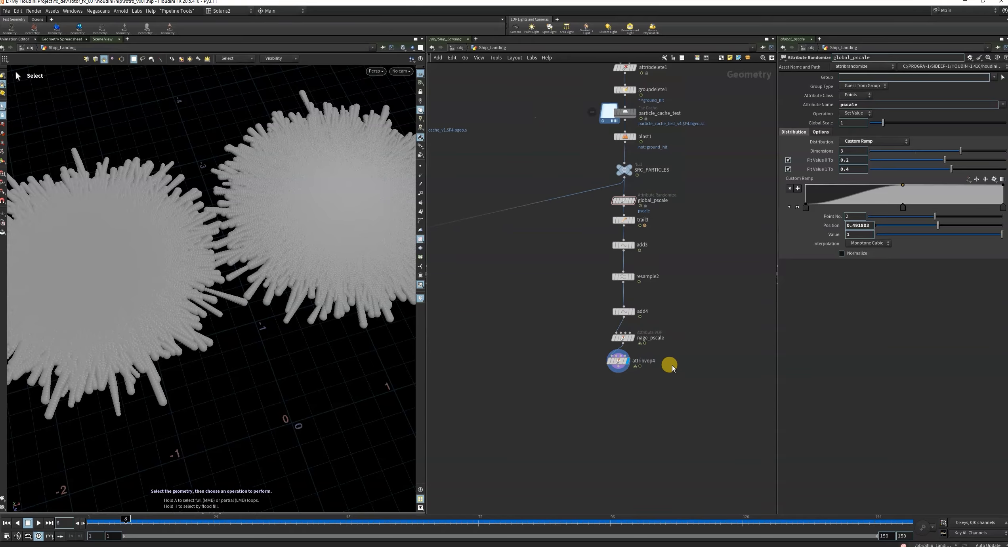
{"action": "key", "text": "Escape"}
Change the viewport display options to show particles as Points instead of lit spheres.
{"action": "left_click_drag", "start_coordinate": [243, 263], "coordinate": [229, 258]}
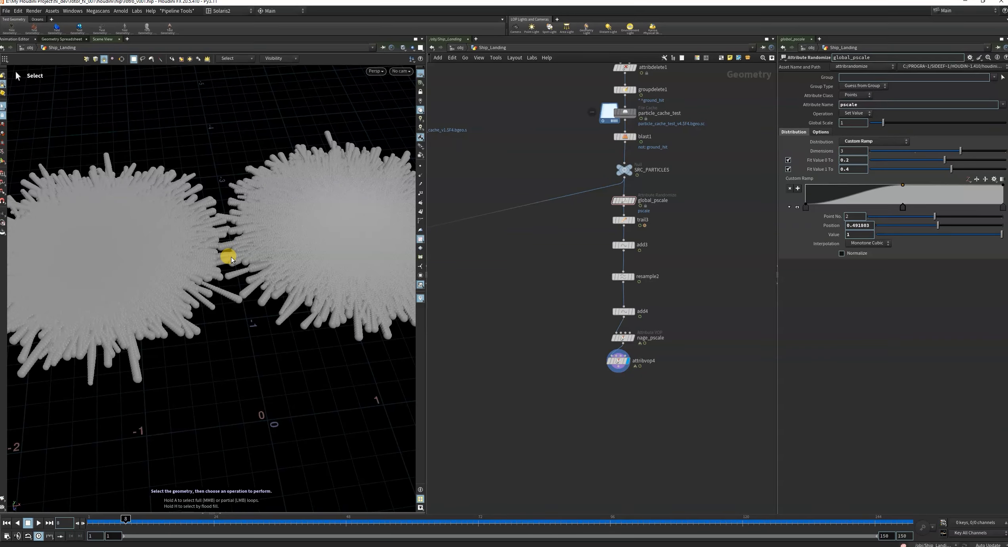
{"action": "key", "text": "d"}
{"action": "left_click", "coordinate": [388, 256]}
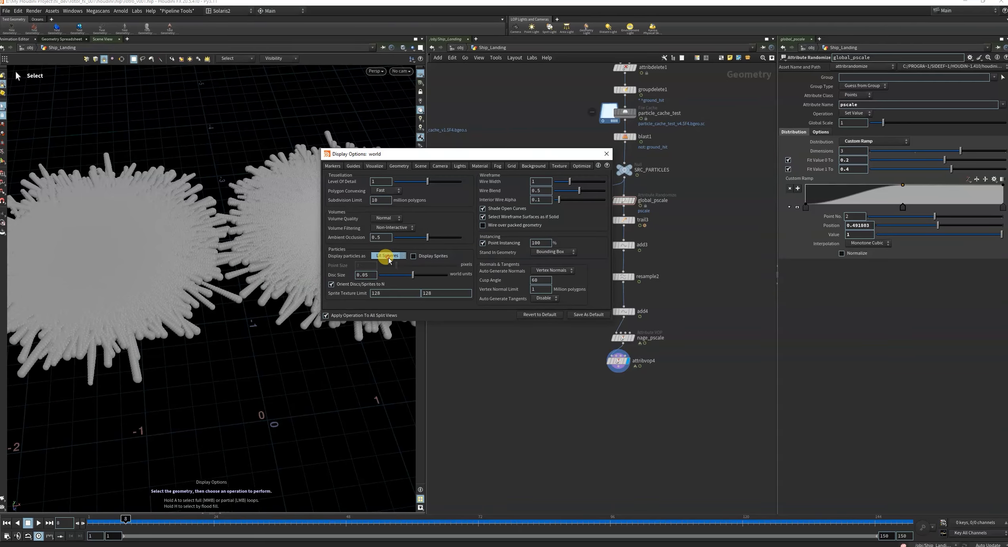
{"action": "left_click", "coordinate": [377, 258]}
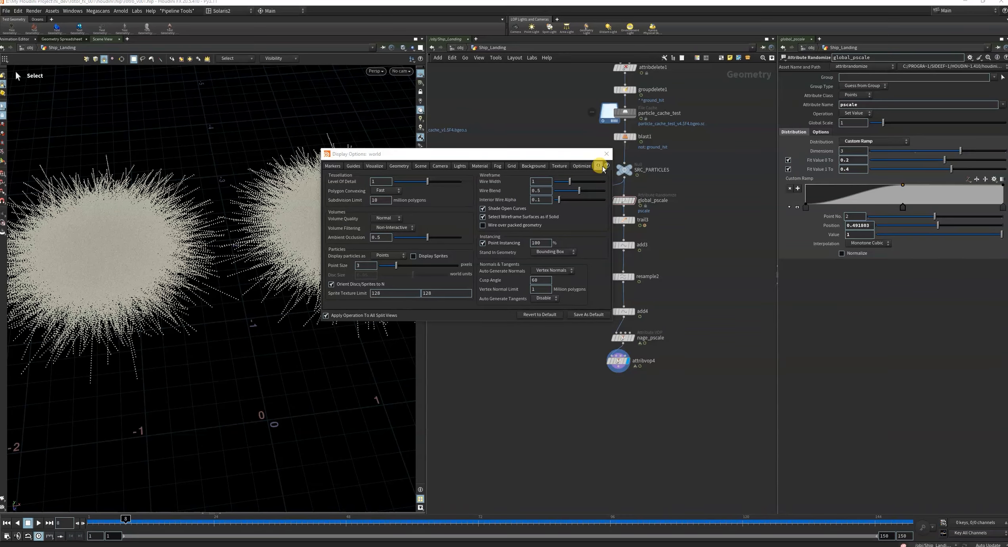
{"action": "left_click", "coordinate": [606, 154]}
{"action": "key", "text": "Escape"}
{"action": "left_click_drag", "start_coordinate": [250, 270], "coordinate": [259, 267]}
{"action": "scroll", "coordinate": [260, 267], "scroll_direction": "down", "scroll_amount": 4, "text": "alt"}
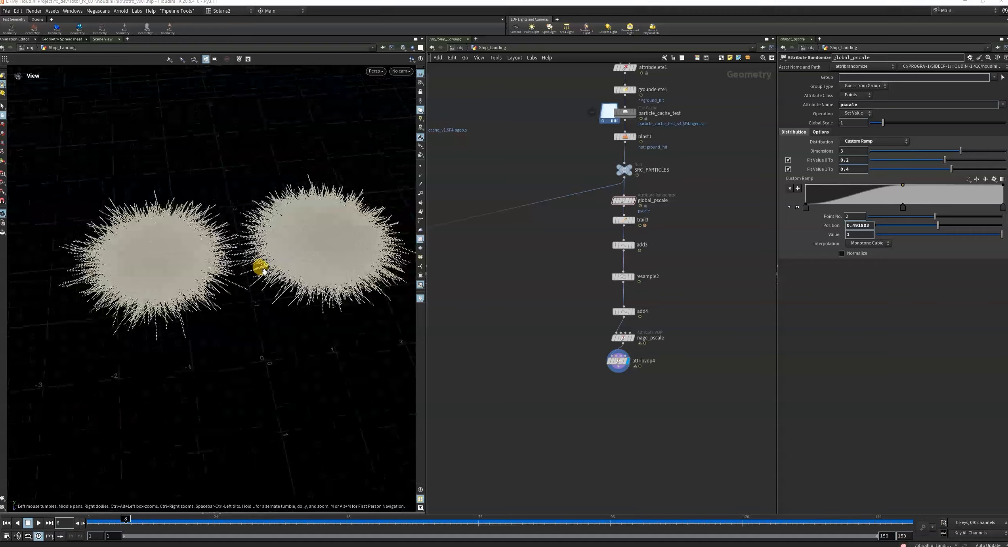
Examine the VEX code of attribwrangle2 in the older smoke-source node chain as a reference for the source attributes.
{"action": "scroll", "coordinate": [646, 336], "scroll_direction": "down", "scroll_amount": 2}
{"action": "scroll", "coordinate": [647, 360], "scroll_direction": "up", "scroll_amount": 4}
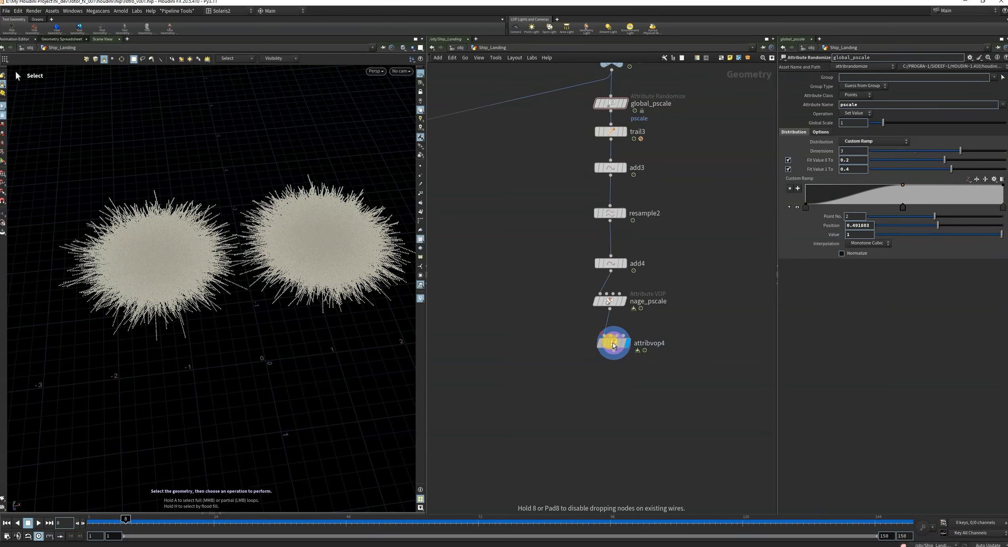
{"action": "scroll", "coordinate": [711, 354], "scroll_direction": "down", "scroll_amount": 5}
{"action": "scroll", "coordinate": [712, 355], "scroll_direction": "down", "scroll_amount": 3}
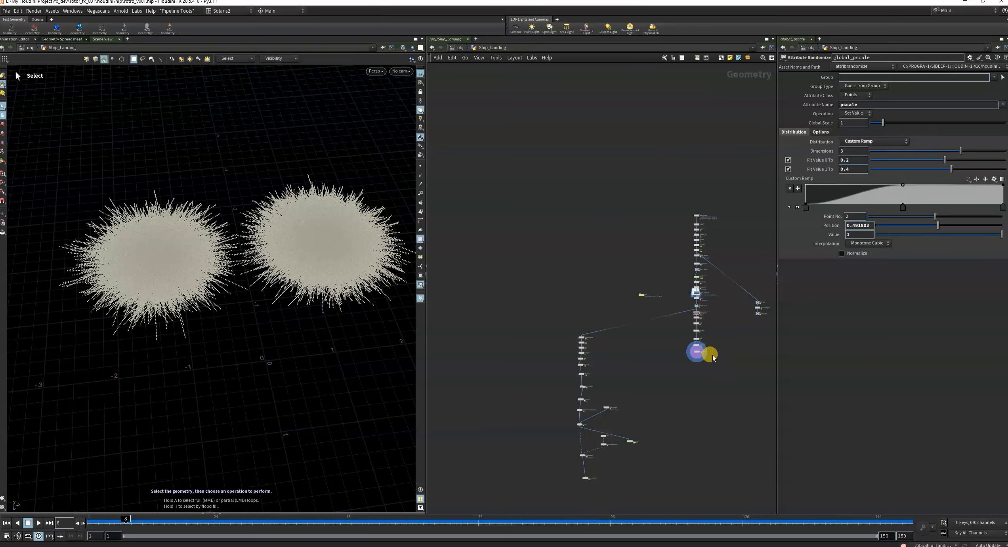
{"action": "scroll", "coordinate": [701, 374], "scroll_direction": "up", "scroll_amount": 8}
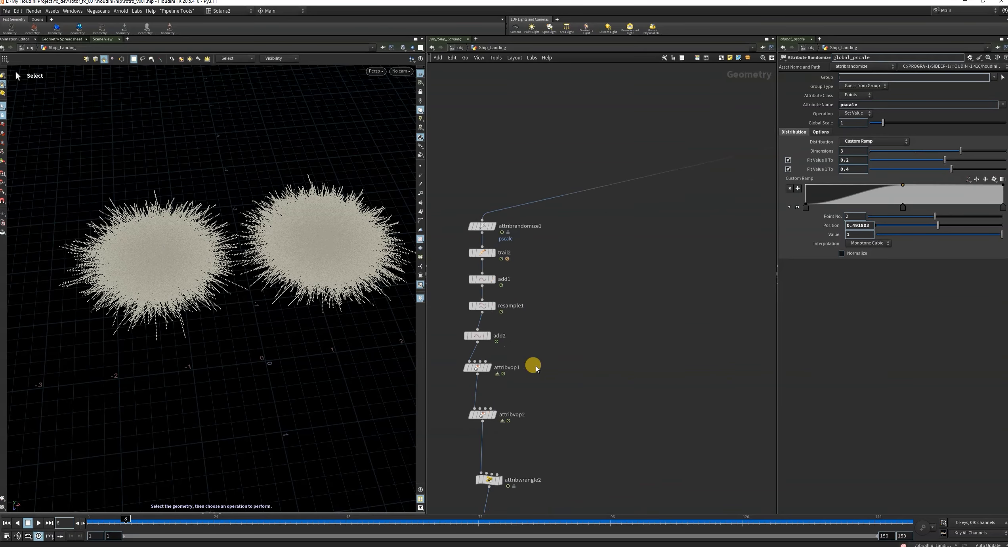
{"action": "scroll", "coordinate": [598, 324], "scroll_direction": "down", "scroll_amount": 2}
{"action": "left_click_drag", "start_coordinate": [497, 404], "coordinate": [610, 415]}
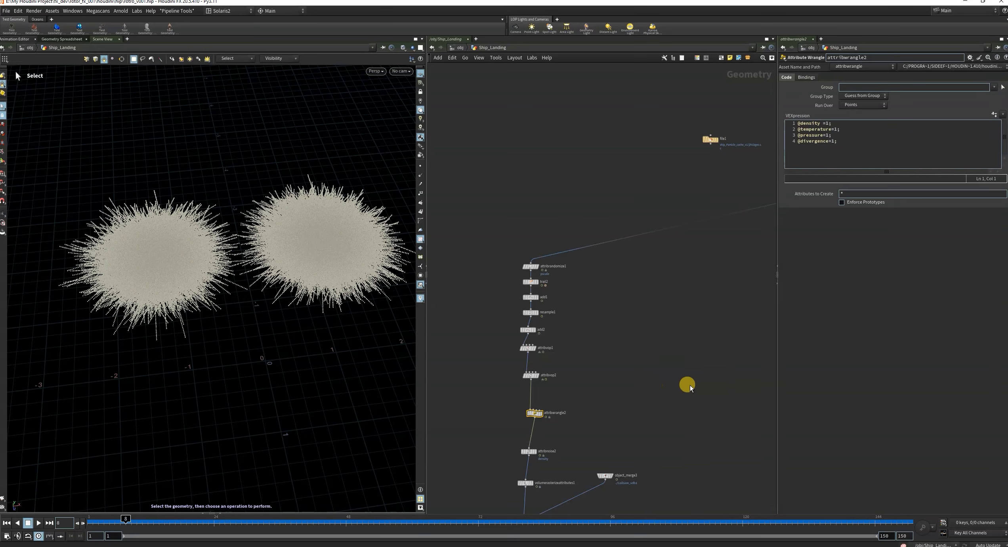
{"action": "middle_click_drag", "start_coordinate": [709, 382], "coordinate": [674, 338]}
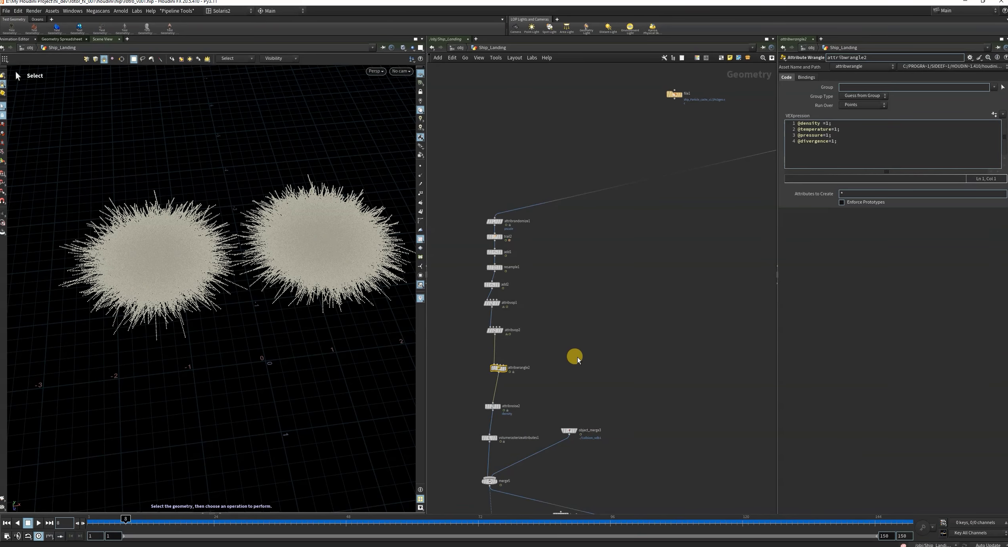
{"action": "middle_click_drag", "start_coordinate": [570, 384], "coordinate": [537, 388]}
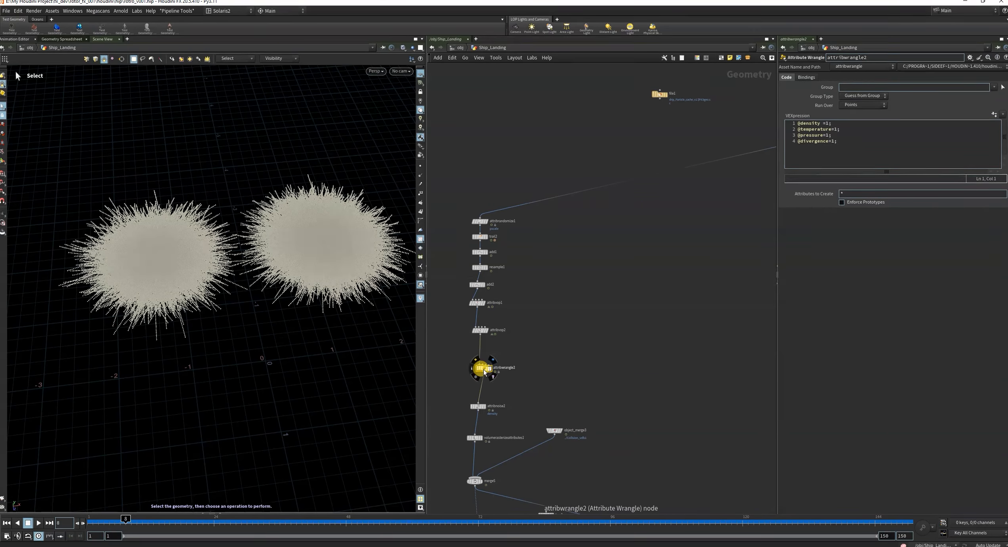
{"action": "left_click_drag", "start_coordinate": [455, 354], "coordinate": [510, 382]}
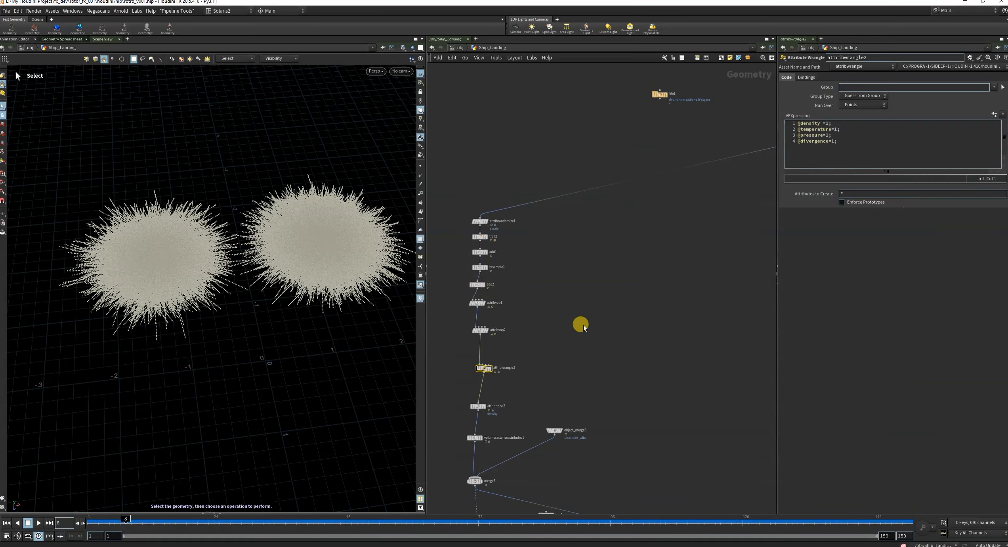
{"action": "scroll", "coordinate": [582, 327], "scroll_direction": "down", "scroll_amount": 5}
{"action": "scroll", "coordinate": [688, 320], "scroll_direction": "up", "scroll_amount": 9}
{"action": "left_click_drag", "start_coordinate": [680, 232], "coordinate": [663, 315]}
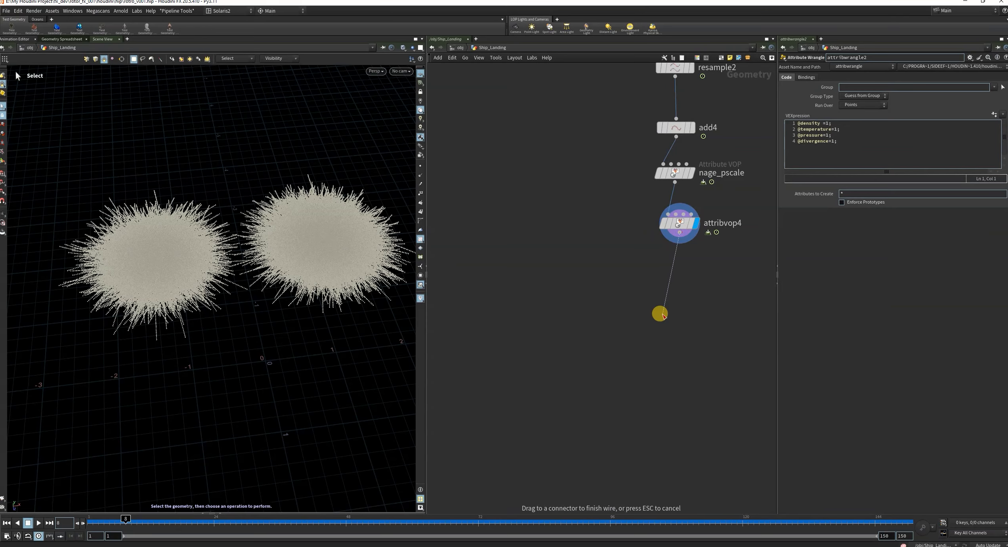
{"action": "key", "text": "Tab"}
{"action": "mouse_move", "coordinate": [697, 285]}
{"action": "left_click", "coordinate": [745, 283]}
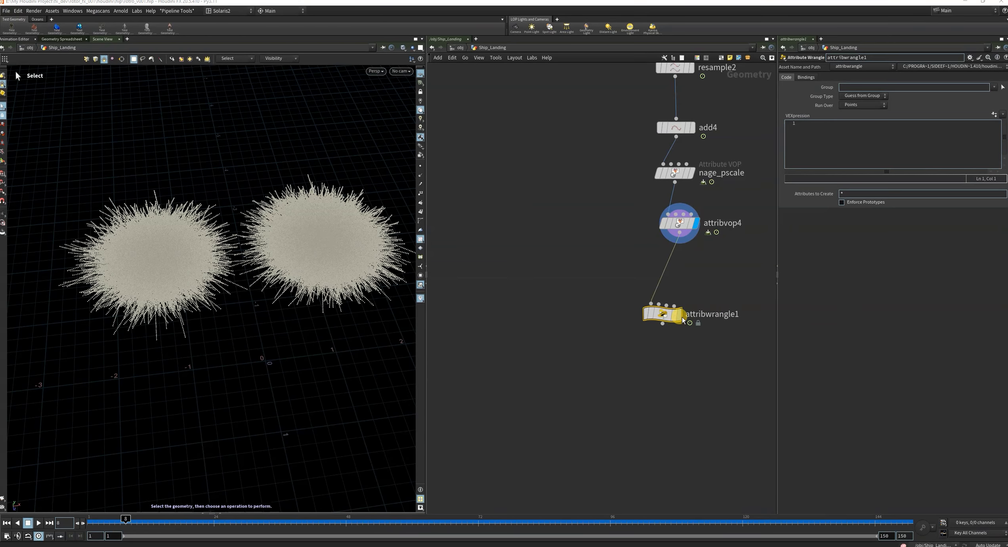
{"action": "left_click", "coordinate": [682, 320]}
{"action": "left_click", "coordinate": [836, 138]}
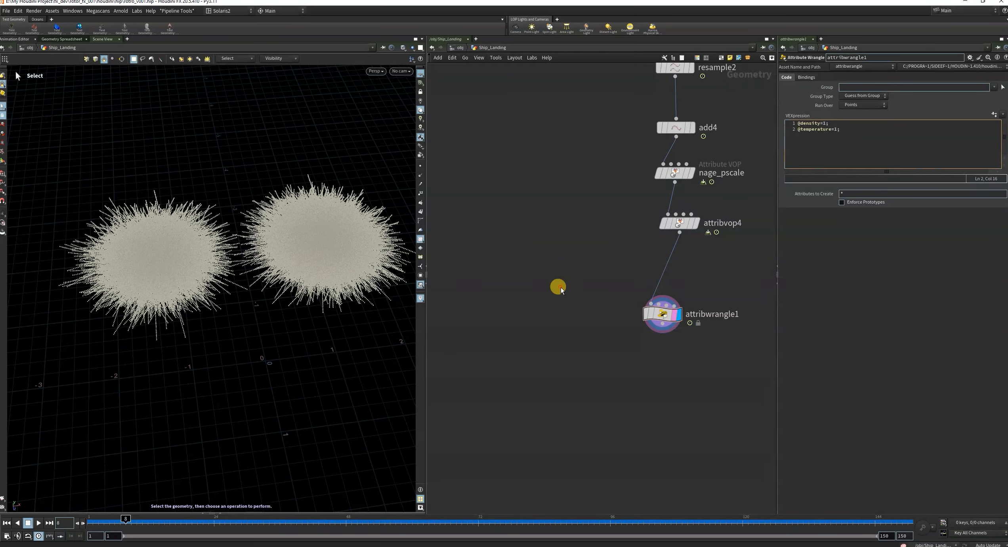
{"action": "scroll", "coordinate": [734, 283], "scroll_direction": "down", "scroll_amount": 4}
{"action": "scroll", "coordinate": [682, 328], "scroll_direction": "down", "scroll_amount": 4}
{"action": "scroll", "coordinate": [534, 344], "scroll_direction": "up", "scroll_amount": 7}
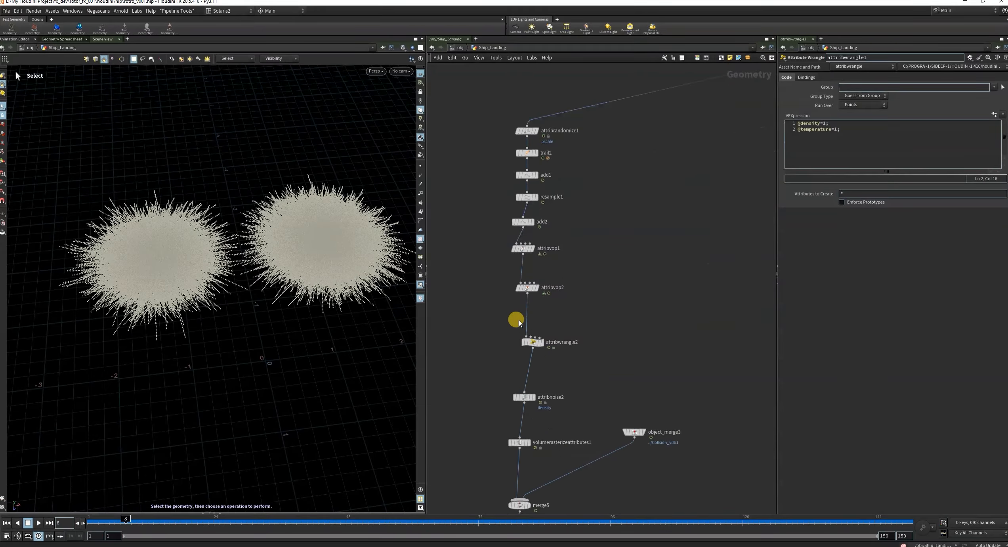
{"action": "left_click_drag", "start_coordinate": [500, 333], "coordinate": [568, 367]}
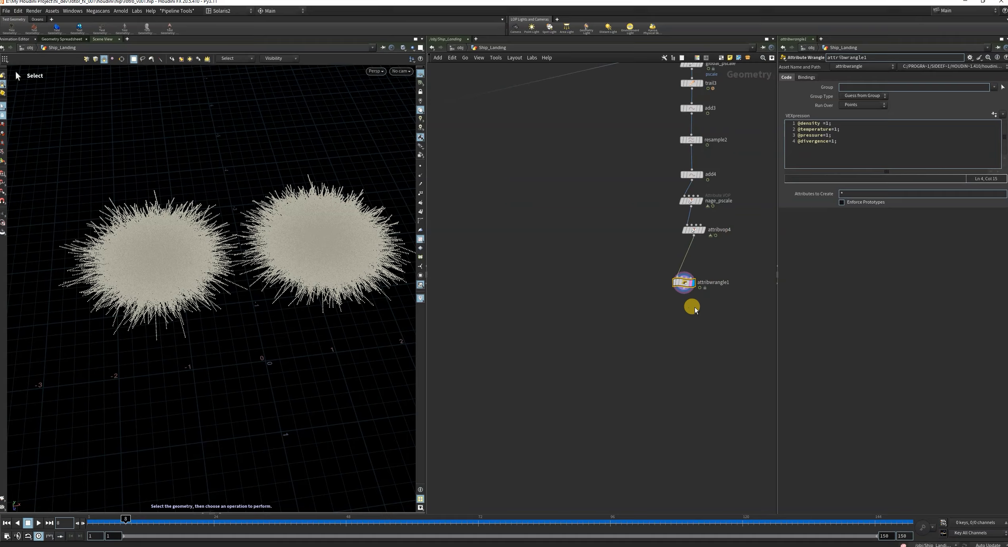
Tidy the node chain by moving attribwrangle1 up closer to attribvop4.
{"action": "middle_click_drag", "start_coordinate": [697, 336], "coordinate": [617, 378]}
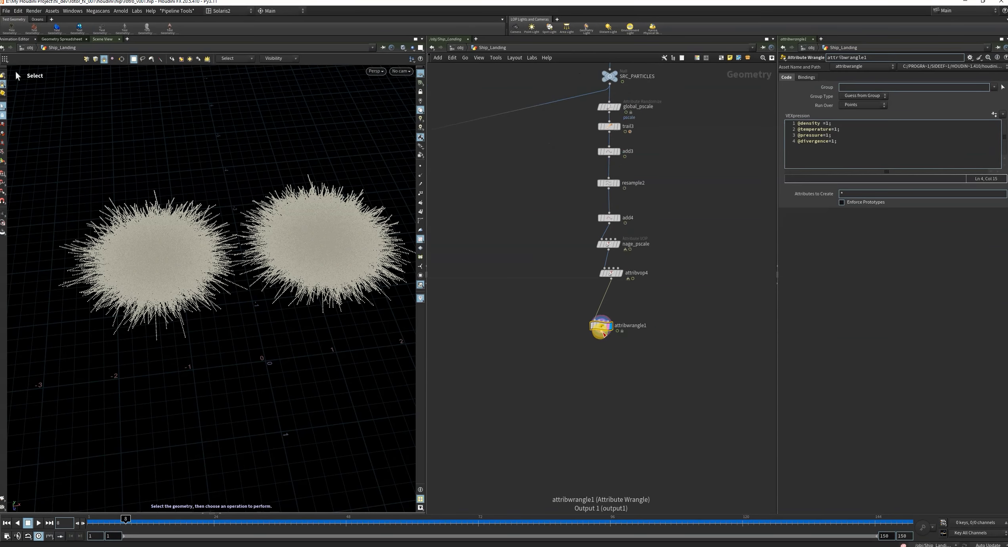
{"action": "left_click_drag", "start_coordinate": [604, 334], "coordinate": [610, 295]}
{"action": "scroll", "coordinate": [655, 329], "scroll_direction": "down", "scroll_amount": 2}
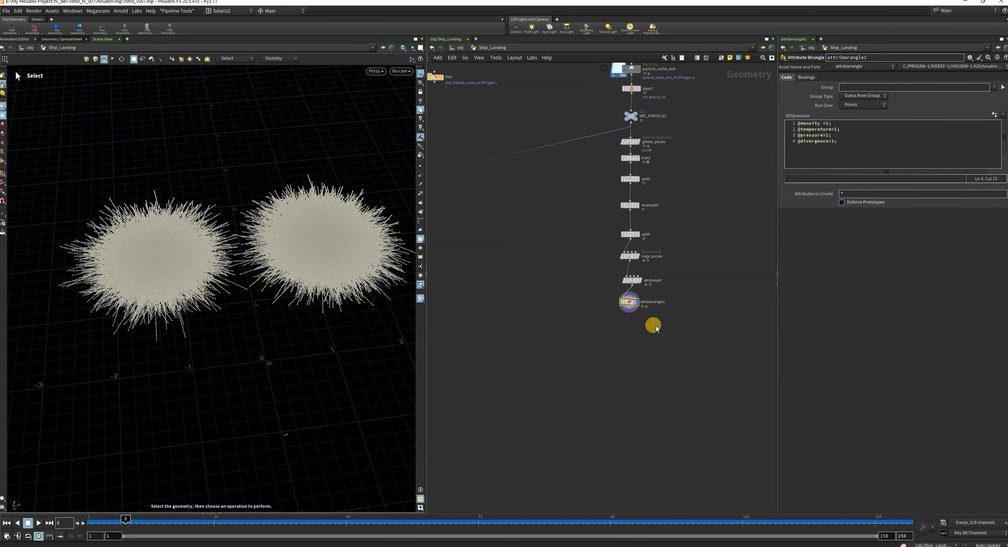
Add an Attribute Noise node after attribwrangle1 and display its result.
{"action": "scroll", "coordinate": [654, 357], "scroll_direction": "up", "scroll_amount": 4}
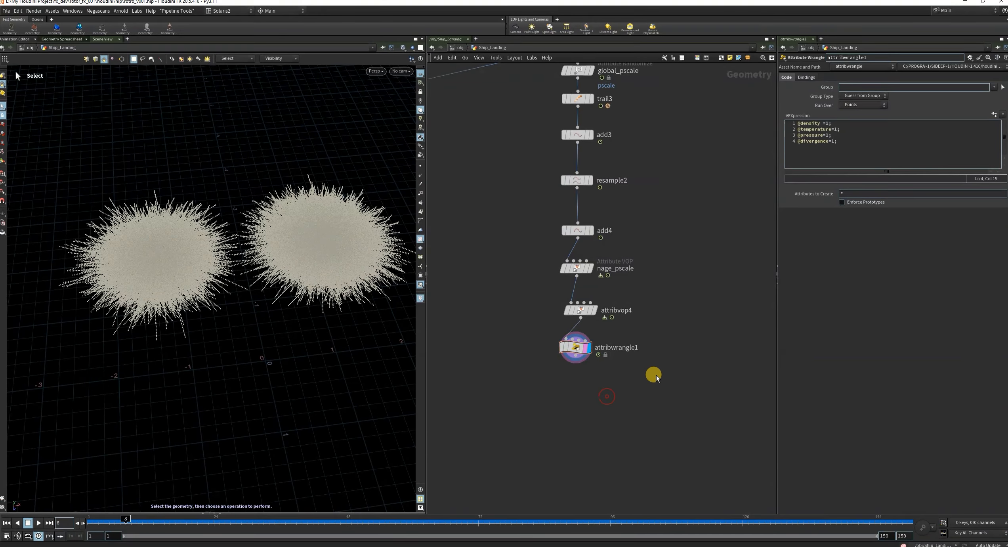
{"action": "scroll", "coordinate": [654, 376], "scroll_direction": "up", "scroll_amount": 1}
{"action": "left_click", "coordinate": [577, 341]}
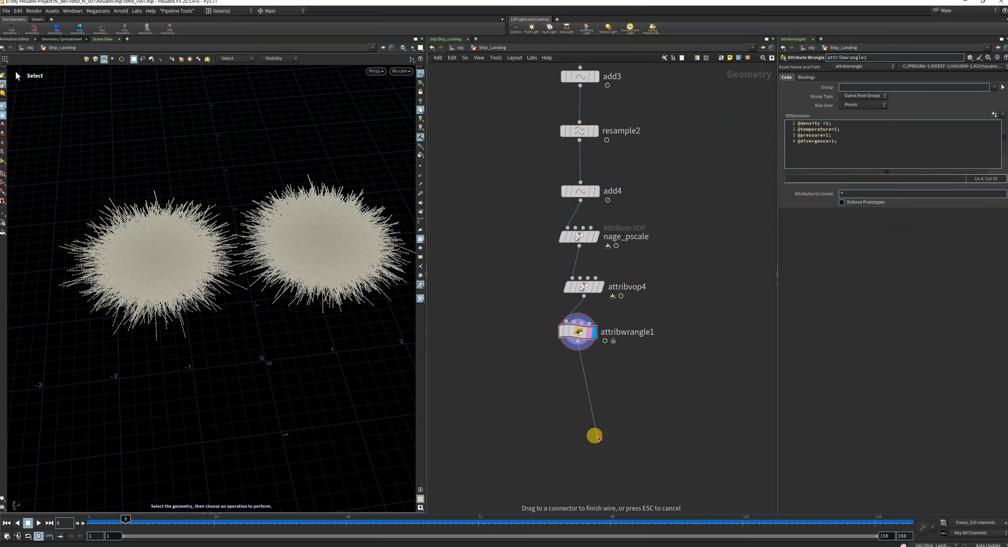
{"action": "left_click", "coordinate": [586, 409]}
{"action": "type", "text": "a"}
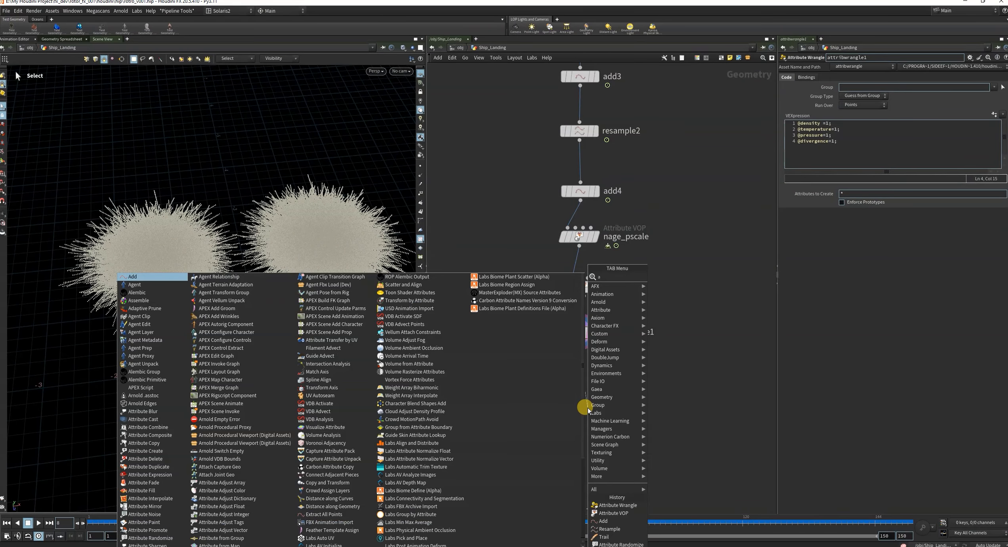
{"action": "type", "text": "ttno"}
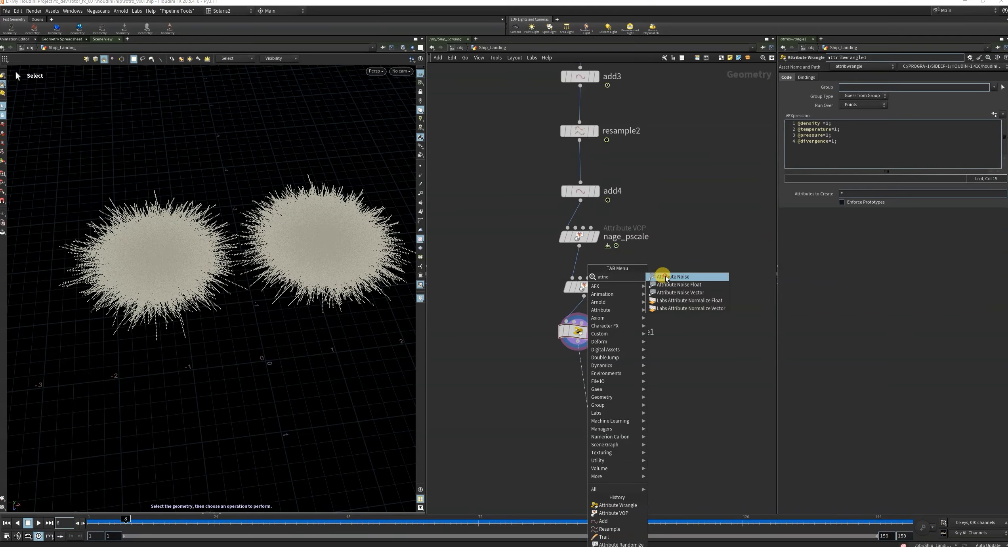
{"action": "left_click", "coordinate": [673, 276]}
{"action": "left_click", "coordinate": [599, 404]}
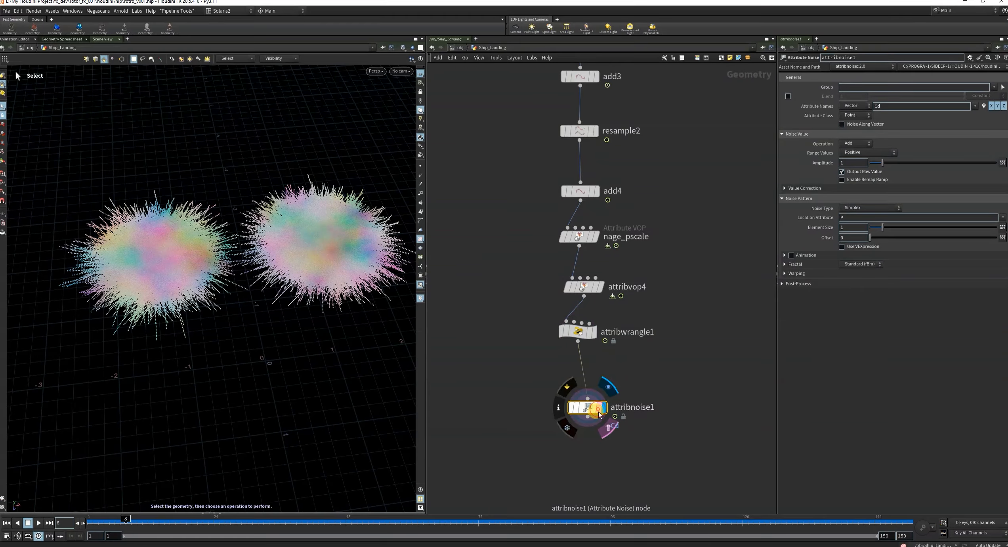
{"action": "left_click", "coordinate": [488, 388]}
Set attribnoise1 to affect the density attribute and change its attribute type to Float.
{"action": "double_click", "coordinate": [907, 104]}
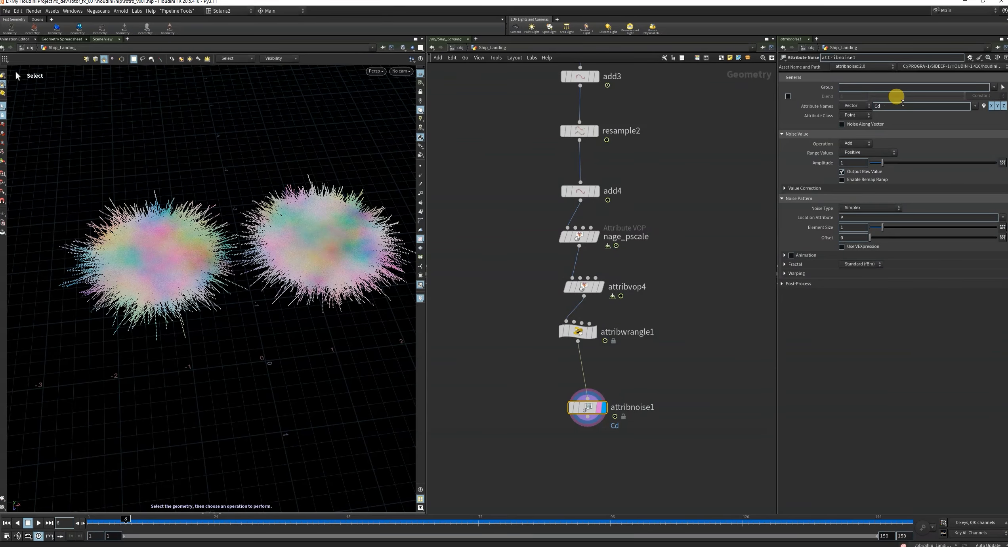
{"action": "type", "text": "density"}
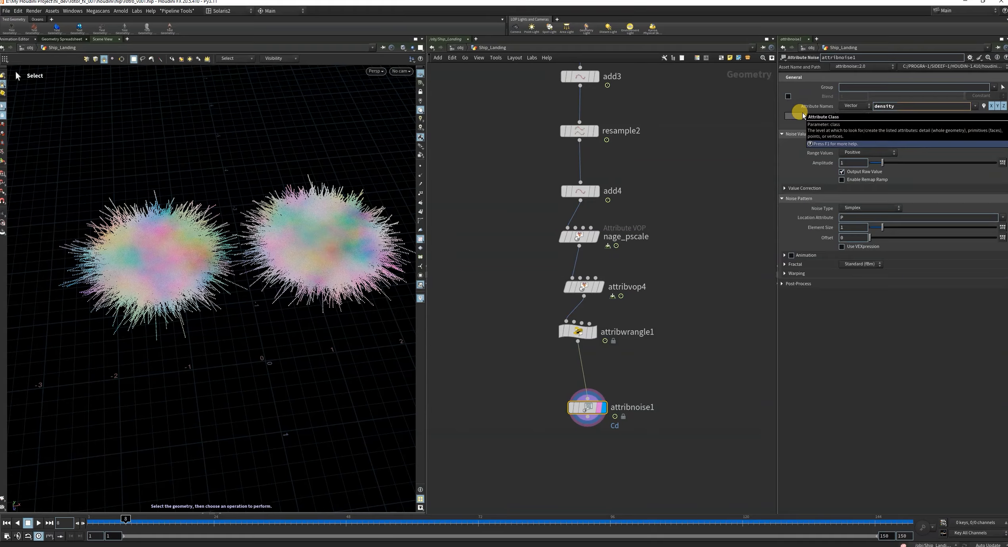
{"action": "key", "text": "Return"}
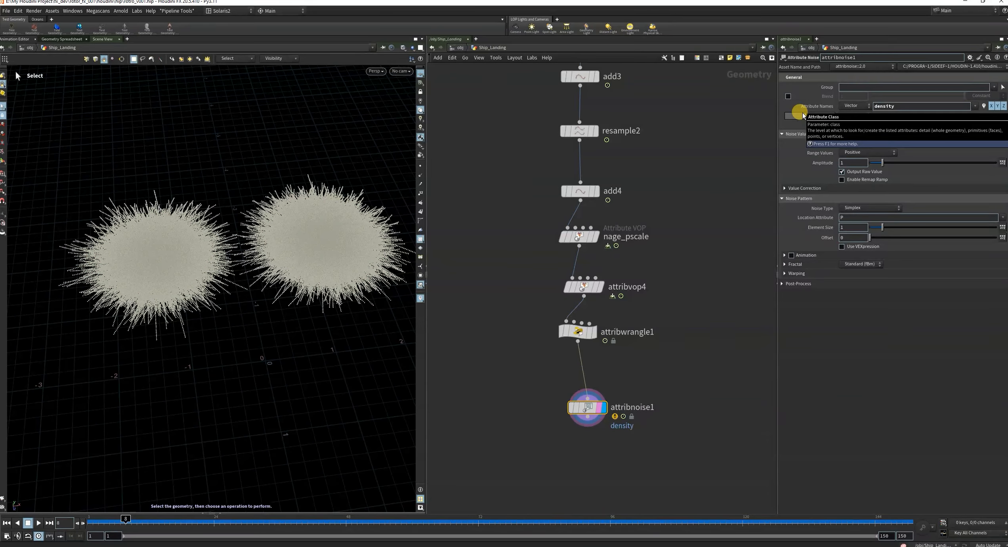
{"action": "left_click", "coordinate": [863, 106]}
{"action": "left_click", "coordinate": [849, 113]}
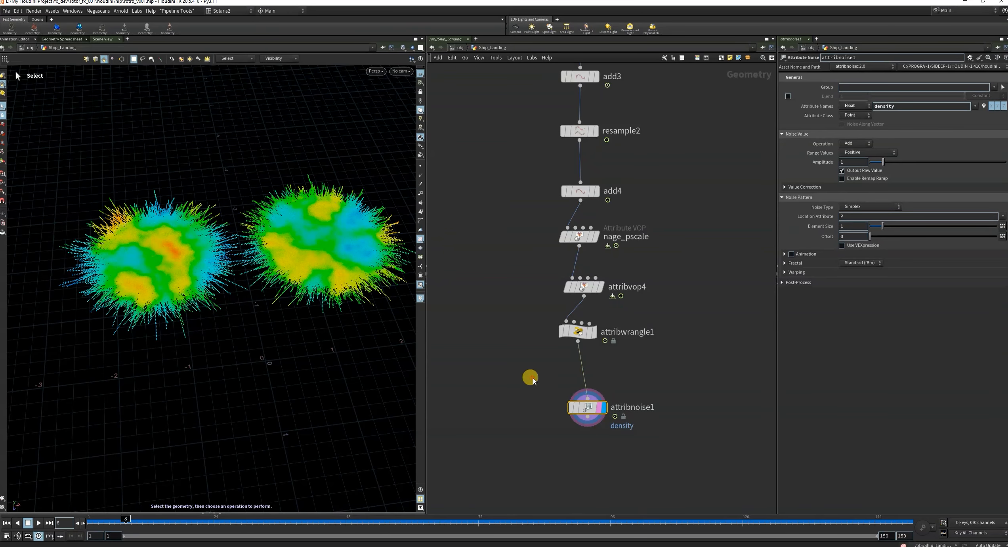
Move attribnoise1 closer to attribwrangle1 and set its noise Operation to Multiply.
{"action": "left_click_drag", "start_coordinate": [590, 411], "coordinate": [581, 382]}
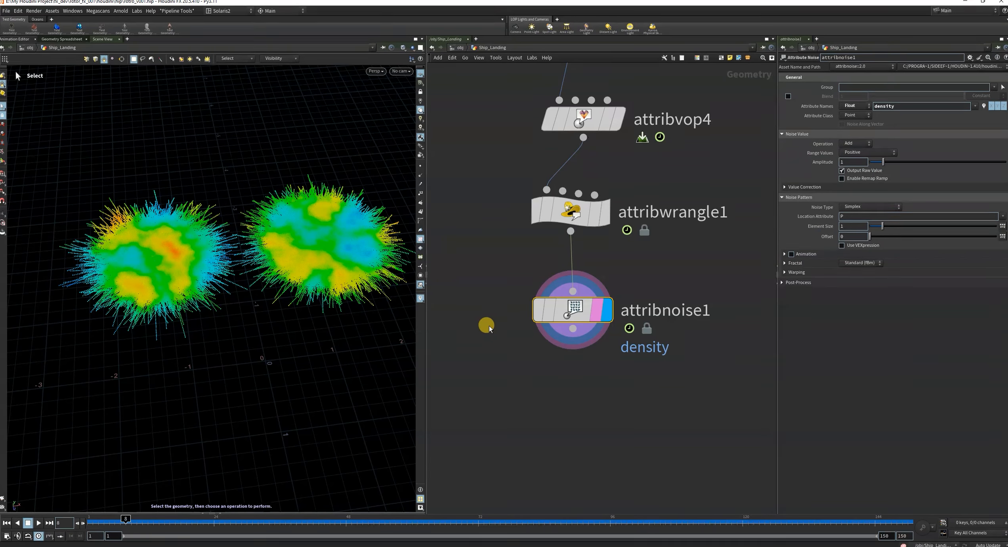
{"action": "left_click", "coordinate": [852, 143]}
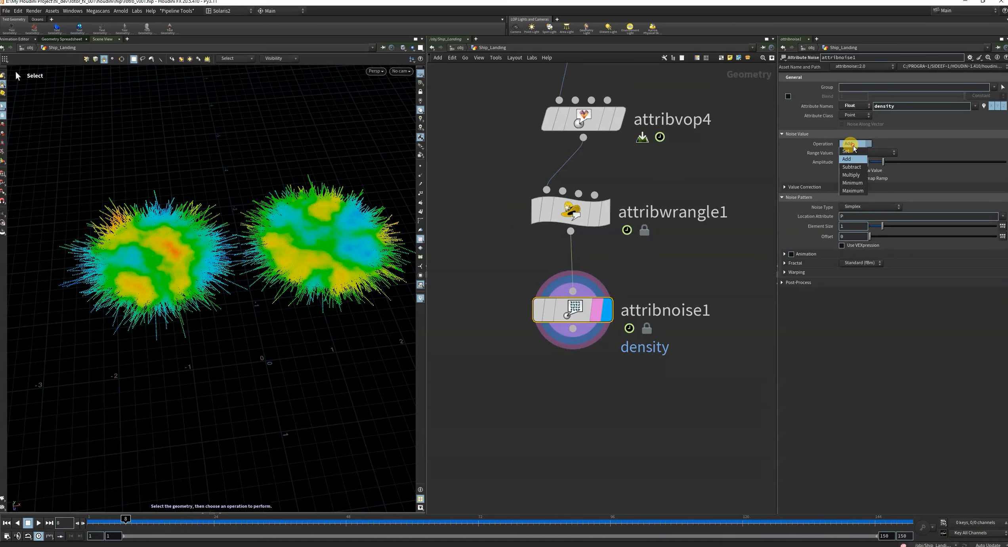
{"action": "left_click", "coordinate": [851, 175]}
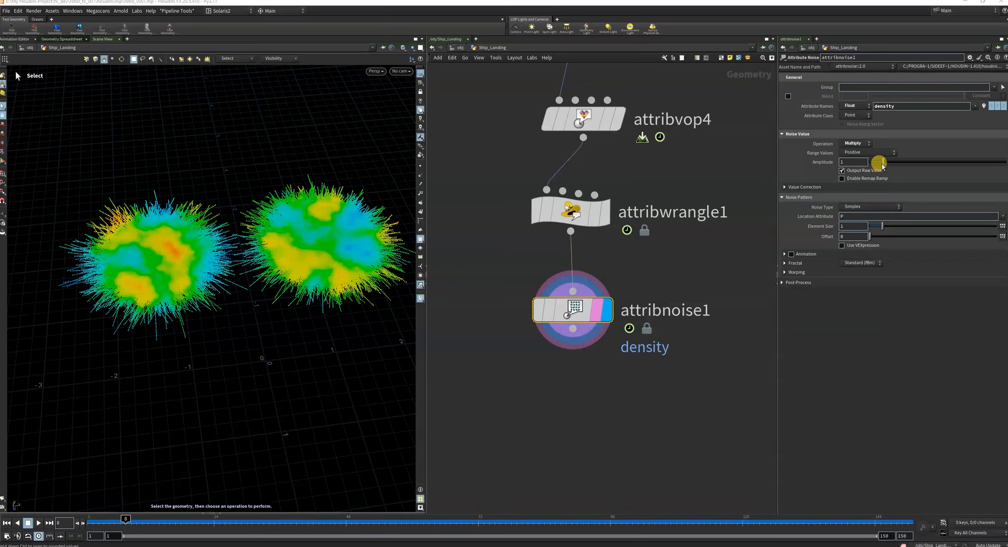
Set the density noise pattern to Element Size 0.25 and Offset 5.3.
{"action": "left_click_drag", "start_coordinate": [883, 226], "coordinate": [874, 236]}
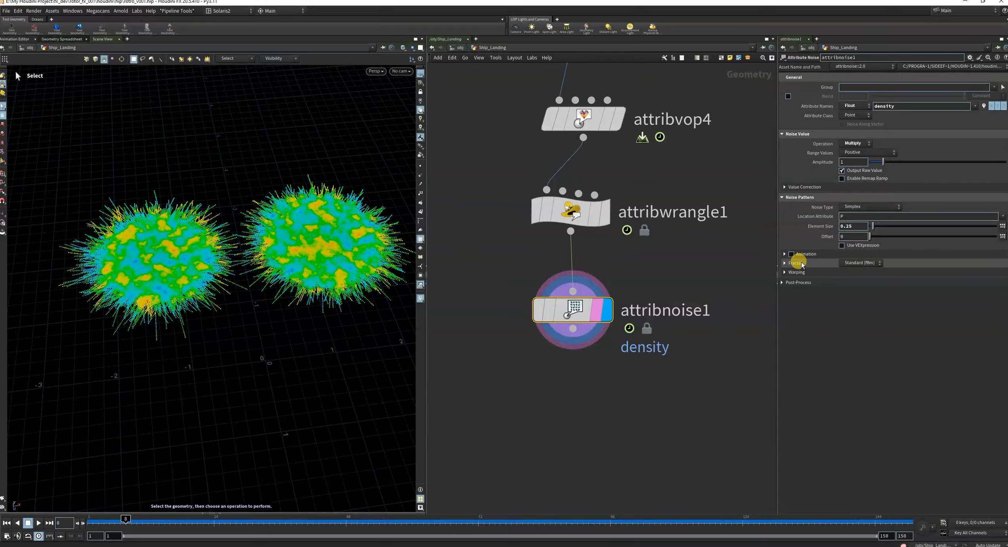
{"action": "left_click", "coordinate": [784, 254]}
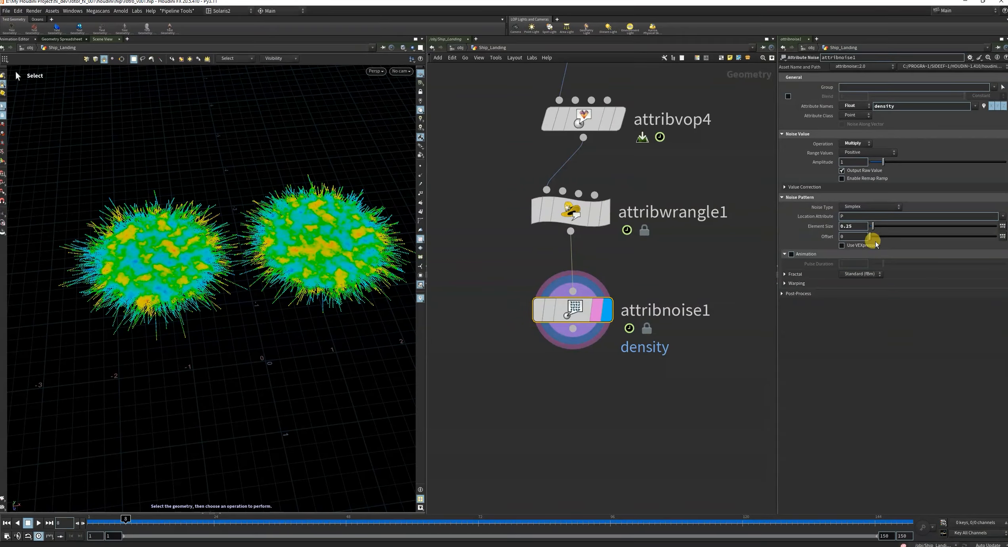
{"action": "left_click_drag", "start_coordinate": [870, 236], "coordinate": [882, 239]}
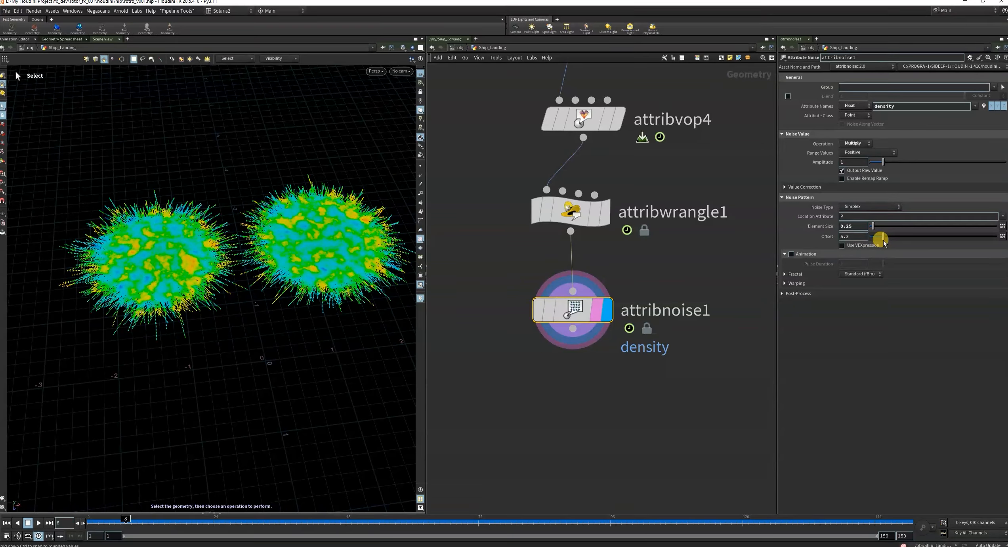
Enable animation on the density noise with a Pulse Duration of 0.44, and check the pattern at frame 18.
{"action": "left_click", "coordinate": [784, 274]}
{"action": "left_click", "coordinate": [790, 254]}
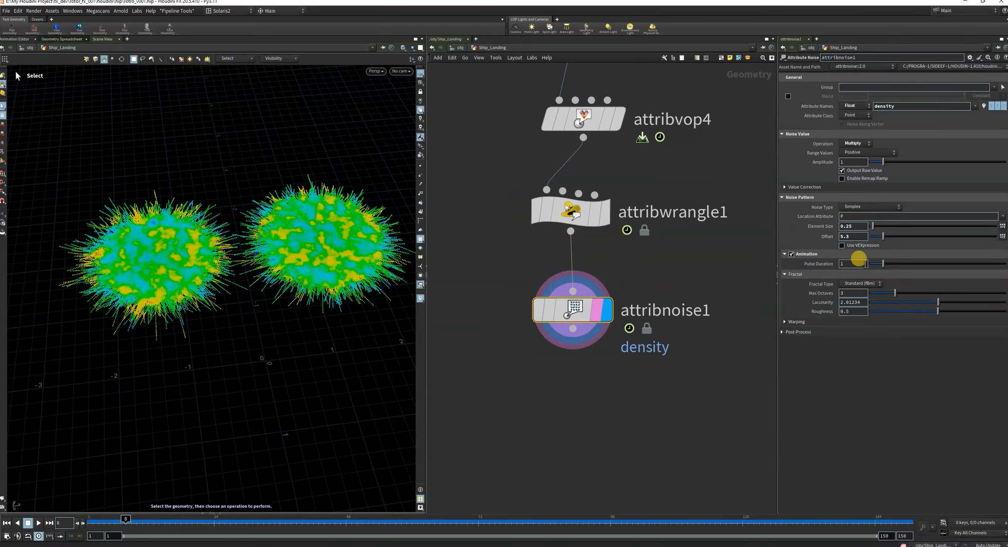
{"action": "left_click_drag", "start_coordinate": [877, 262], "coordinate": [875, 271]}
{"action": "left_click_drag", "start_coordinate": [143, 520], "coordinate": [181, 523]}
{"action": "left_click", "coordinate": [839, 399]}
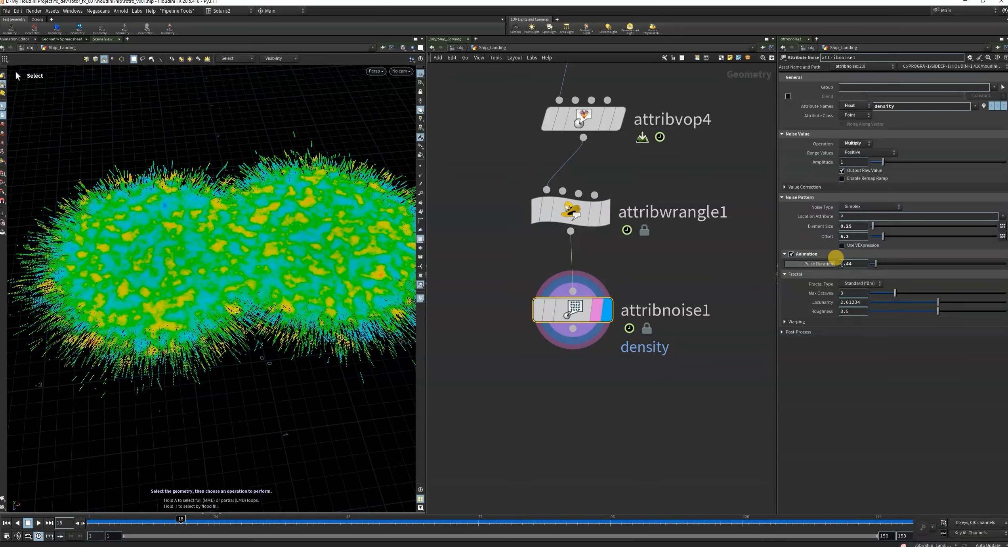
Examine attribnoise2's remap ramp and noise settings in the older chain, and return to attribnoise1's parameters.
{"action": "scroll", "coordinate": [646, 363], "scroll_direction": "down", "scroll_amount": 10}
{"action": "scroll", "coordinate": [478, 416], "scroll_direction": "up", "scroll_amount": 4}
{"action": "scroll", "coordinate": [532, 415], "scroll_direction": "up", "scroll_amount": 3}
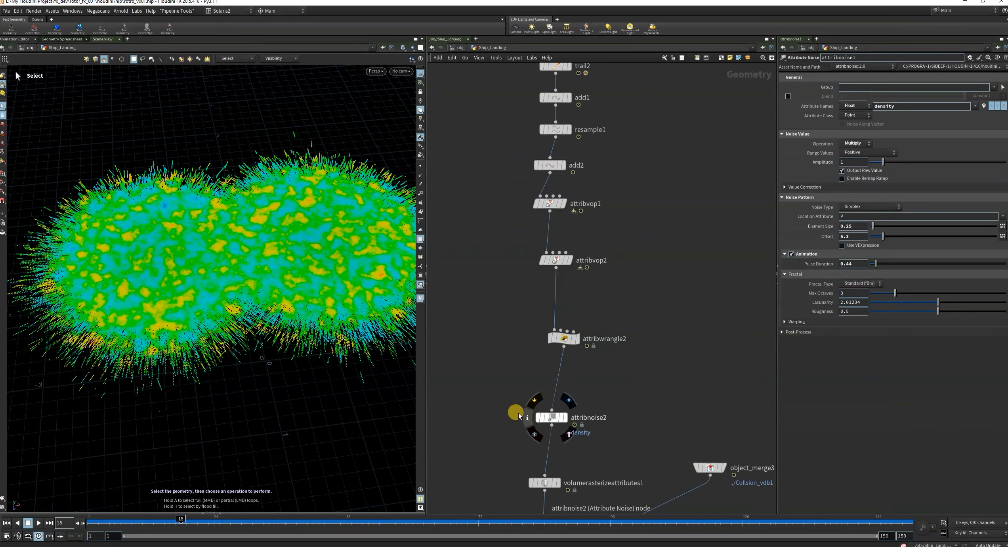
{"action": "left_click_drag", "start_coordinate": [479, 401], "coordinate": [624, 437]}
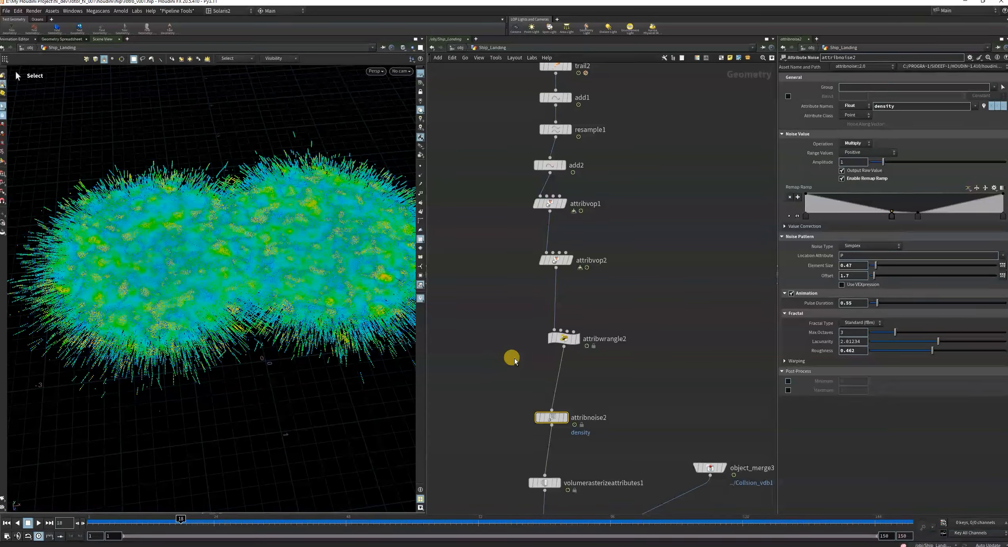
{"action": "scroll", "coordinate": [501, 364], "scroll_direction": "down", "scroll_amount": 3}
{"action": "scroll", "coordinate": [501, 364], "scroll_direction": "down", "scroll_amount": 3}
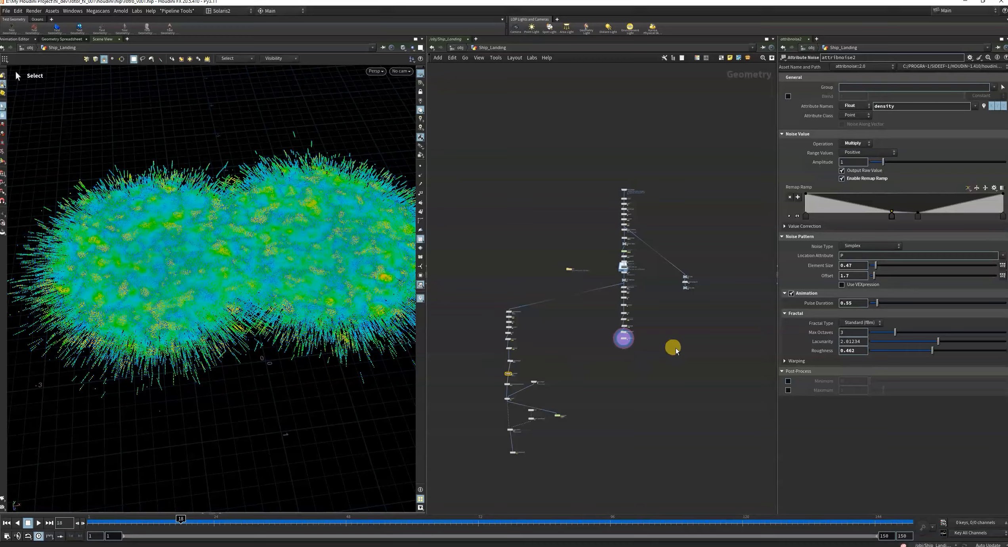
{"action": "scroll", "coordinate": [544, 335], "scroll_direction": "up", "scroll_amount": 5}
{"action": "left_click_drag", "start_coordinate": [545, 317], "coordinate": [646, 374]}
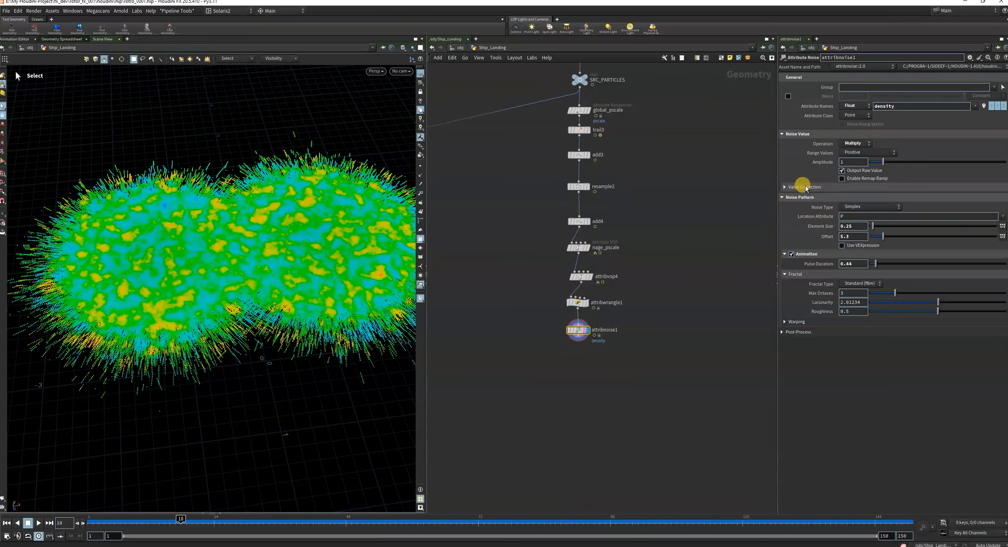
Enable the density noise's Remap Ramp and shape it high at both ends with two low points in the middle.
{"action": "left_click", "coordinate": [843, 178]}
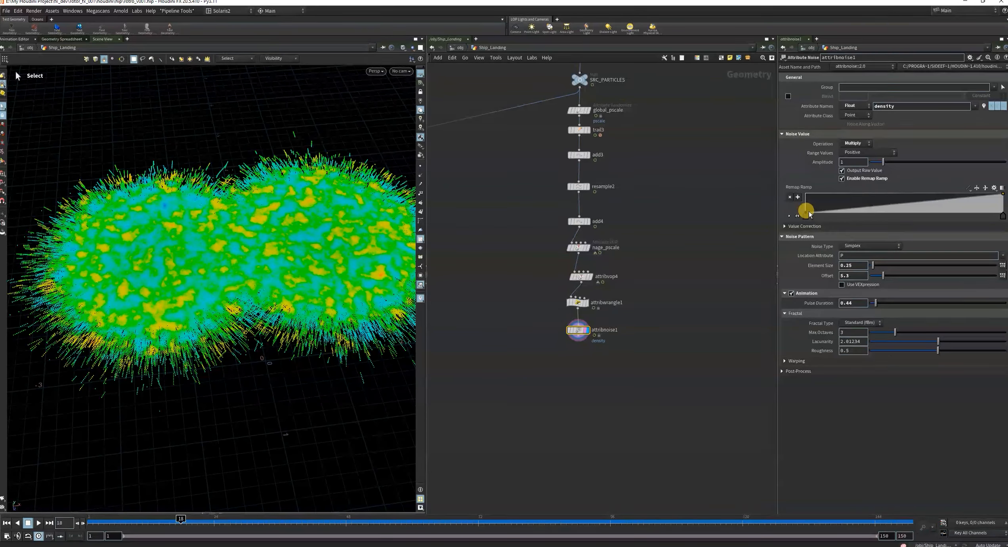
{"action": "left_click_drag", "start_coordinate": [809, 213], "coordinate": [862, 210]}
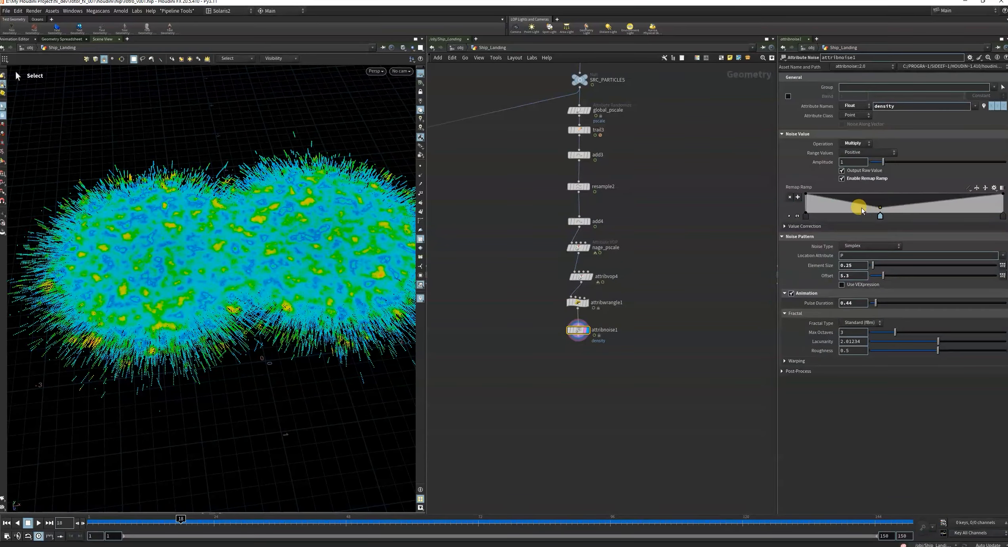
{"action": "left_click_drag", "start_coordinate": [924, 203], "coordinate": [929, 209]}
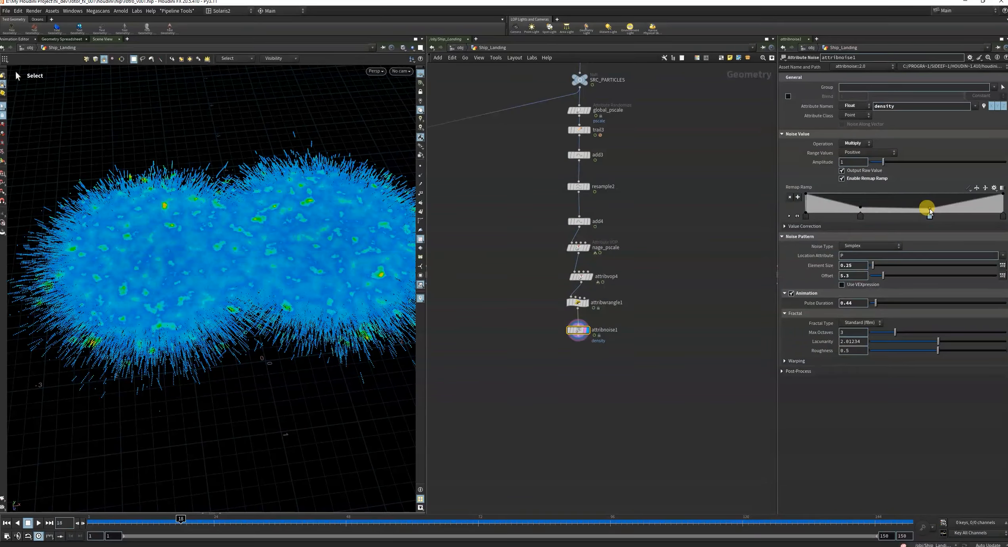
{"action": "left_click", "coordinate": [860, 209]}
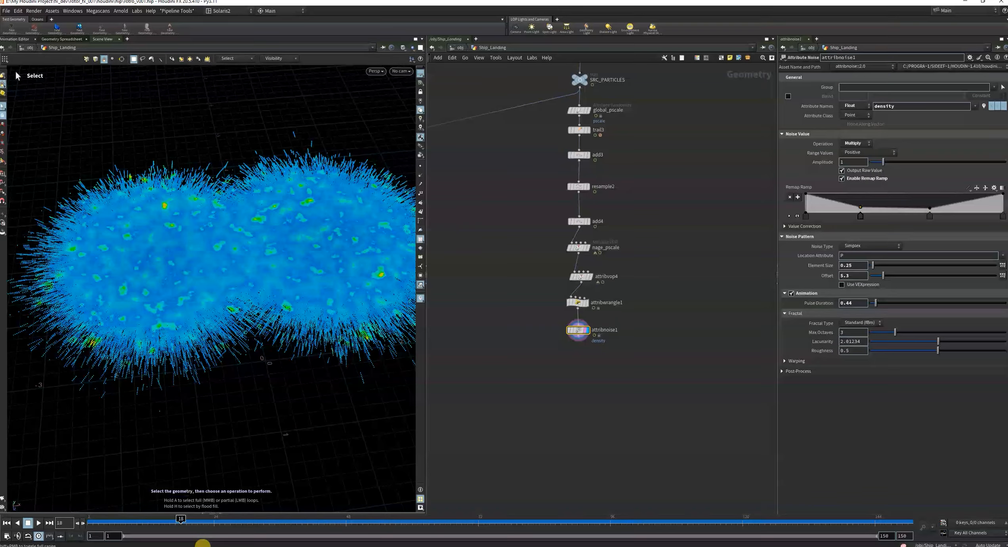
Check the remapped density noise on the points at frames 30 and 43.
{"action": "left_click_drag", "start_coordinate": [180, 519], "coordinate": [256, 522]}
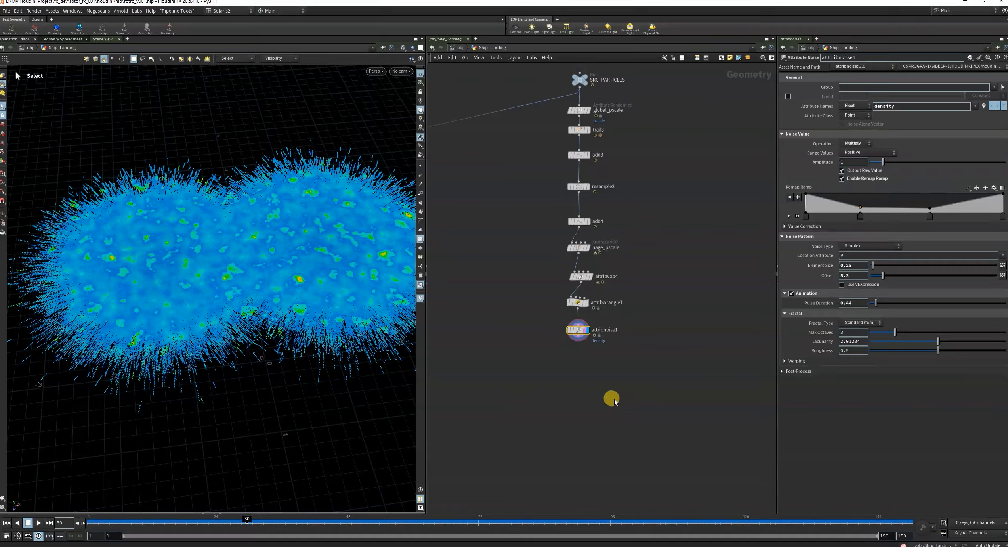
{"action": "left_click", "coordinate": [867, 322]}
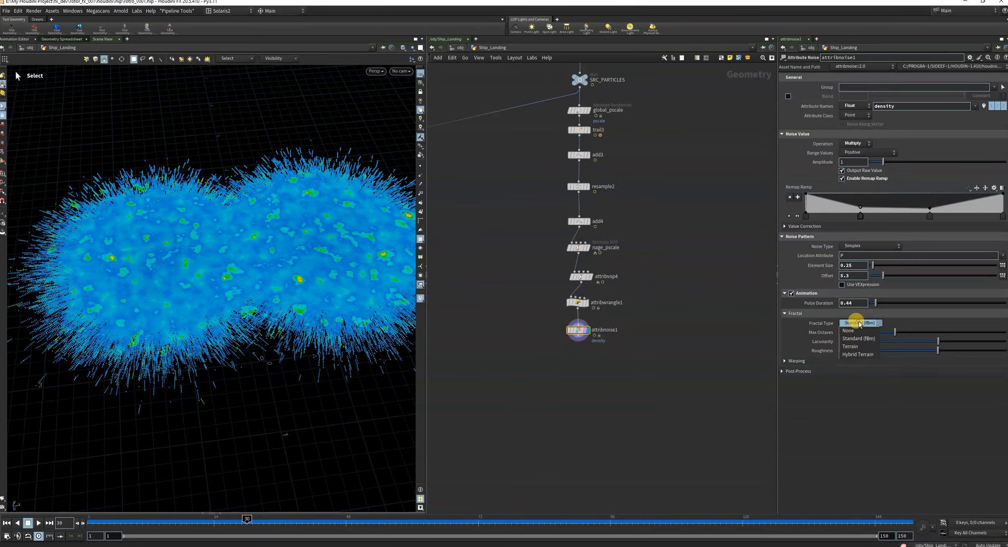
{"action": "left_click", "coordinate": [858, 324]}
{"action": "scroll", "coordinate": [585, 396], "scroll_direction": "down", "scroll_amount": 3}
{"action": "left_click_drag", "start_coordinate": [248, 522], "coordinate": [319, 522]}
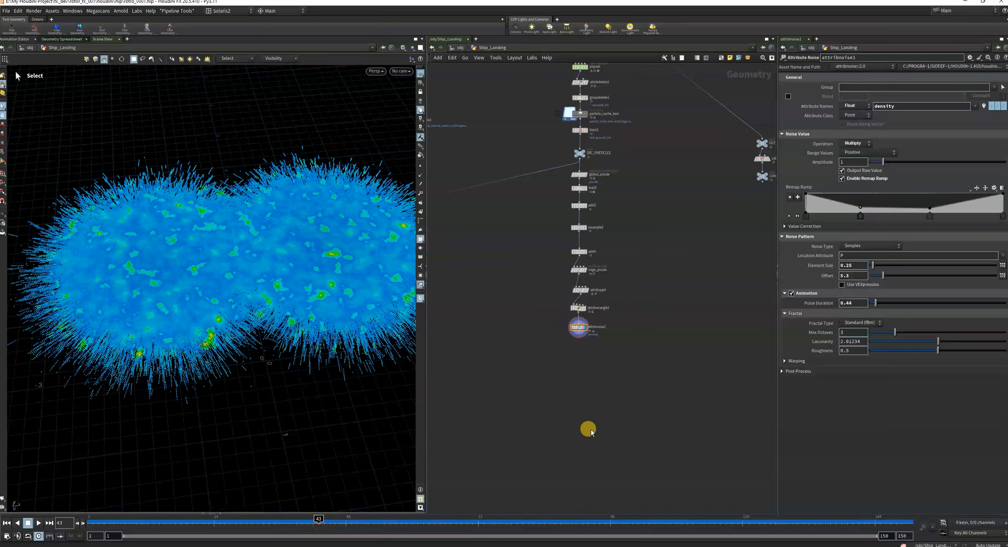
Add a Volume Rasterize Attributes node after attribnoise1 and display its output.
{"action": "scroll", "coordinate": [570, 361], "scroll_direction": "down", "scroll_amount": 4}
{"action": "scroll", "coordinate": [578, 355], "scroll_direction": "up", "scroll_amount": 5}
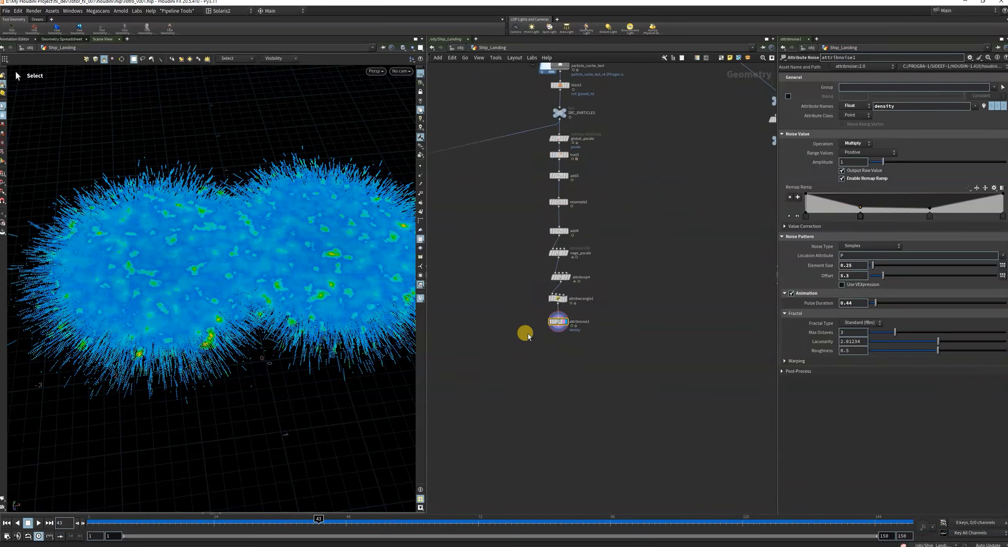
{"action": "scroll", "coordinate": [522, 317], "scroll_direction": "up", "scroll_amount": 3}
{"action": "left_click_drag", "start_coordinate": [527, 317], "coordinate": [715, 407]}
{"action": "scroll", "coordinate": [610, 369], "scroll_direction": "up", "scroll_amount": 3}
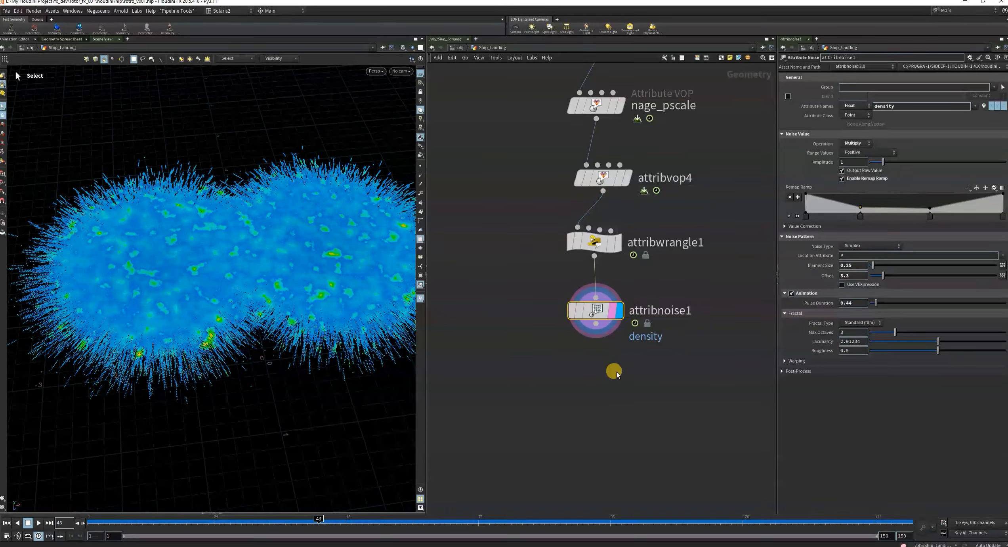
{"action": "left_click_drag", "start_coordinate": [516, 302], "coordinate": [718, 393]}
{"action": "middle_click_drag", "start_coordinate": [711, 394], "coordinate": [675, 391]}
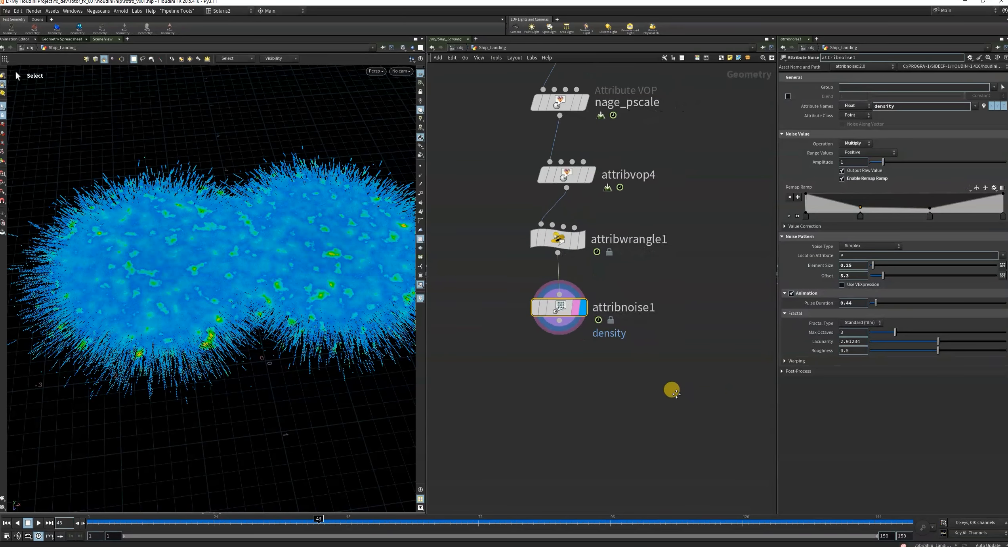
{"action": "left_click", "coordinate": [558, 321]}
{"action": "key", "text": "Tab"}
{"action": "type", "text": "vo"}
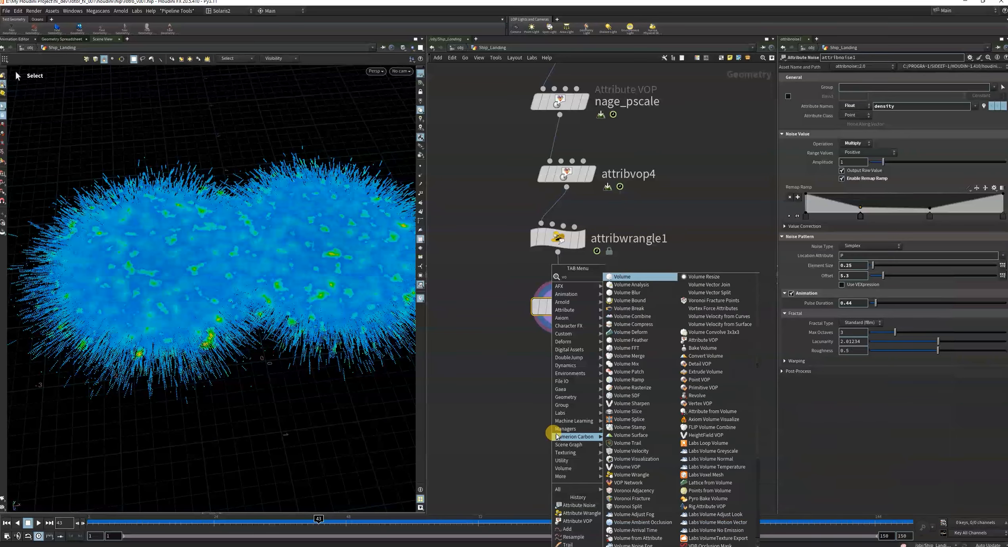
{"action": "type", "text": "lure"}
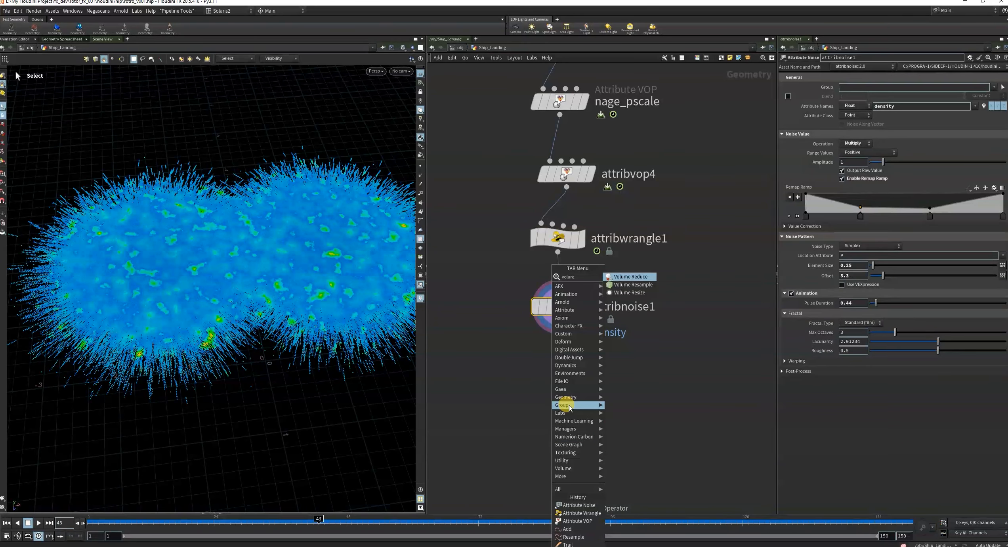
{"action": "key", "text": "BackSpace"}
{"action": "left_click", "coordinate": [667, 292]}
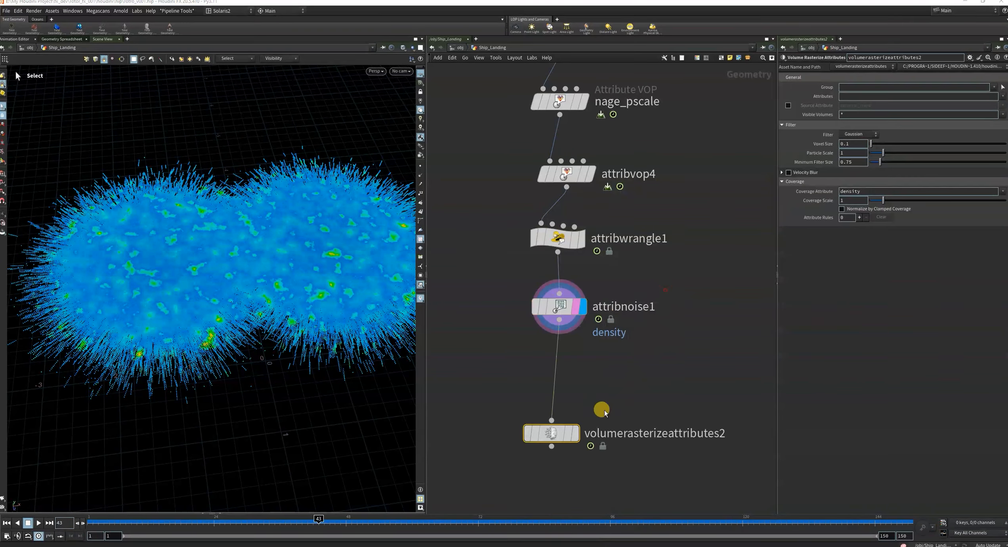
{"action": "left_click", "coordinate": [574, 433]}
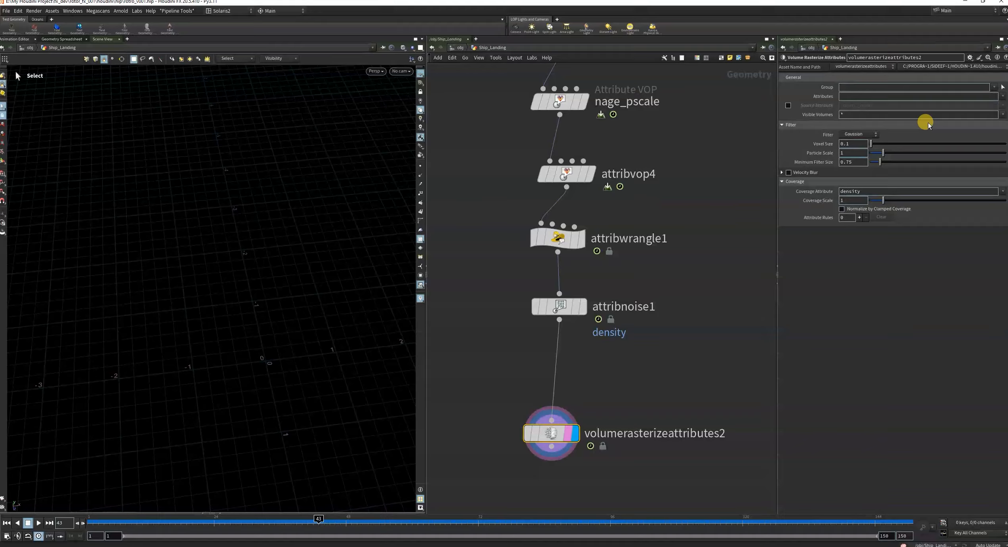
Set the attributes to rasterize to density, divergence, v, temperature and pressure.
{"action": "left_click", "coordinate": [1000, 97]}
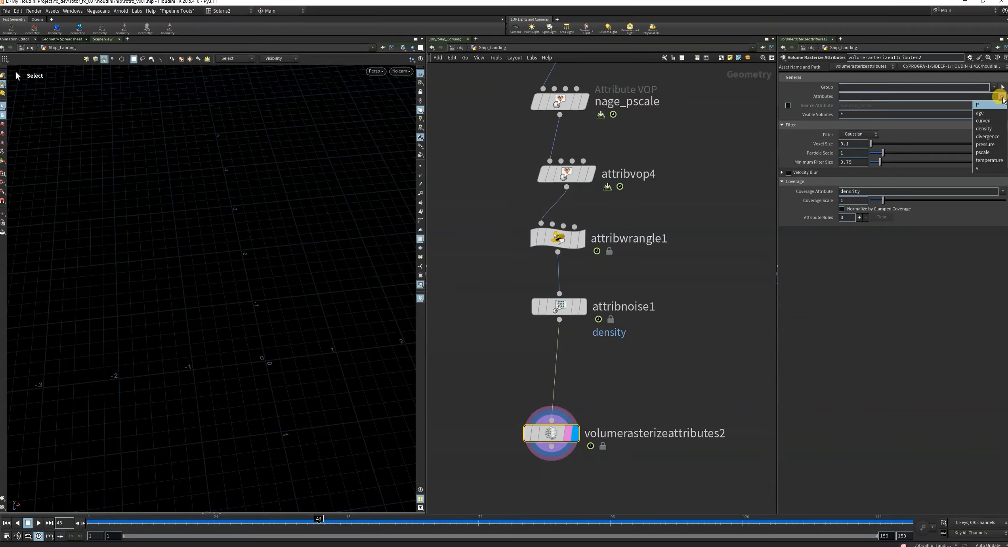
{"action": "left_click", "coordinate": [990, 129]}
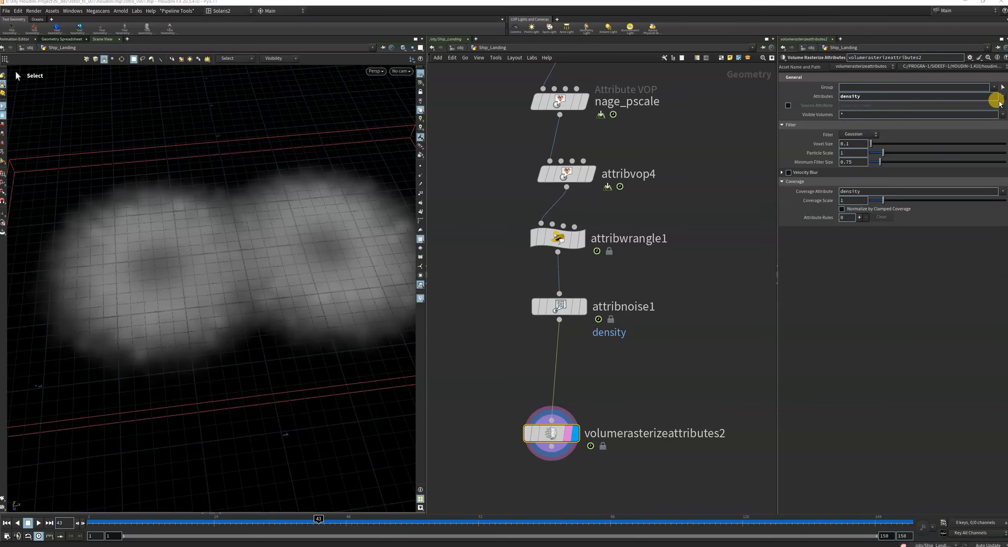
{"action": "left_click", "coordinate": [1000, 97]}
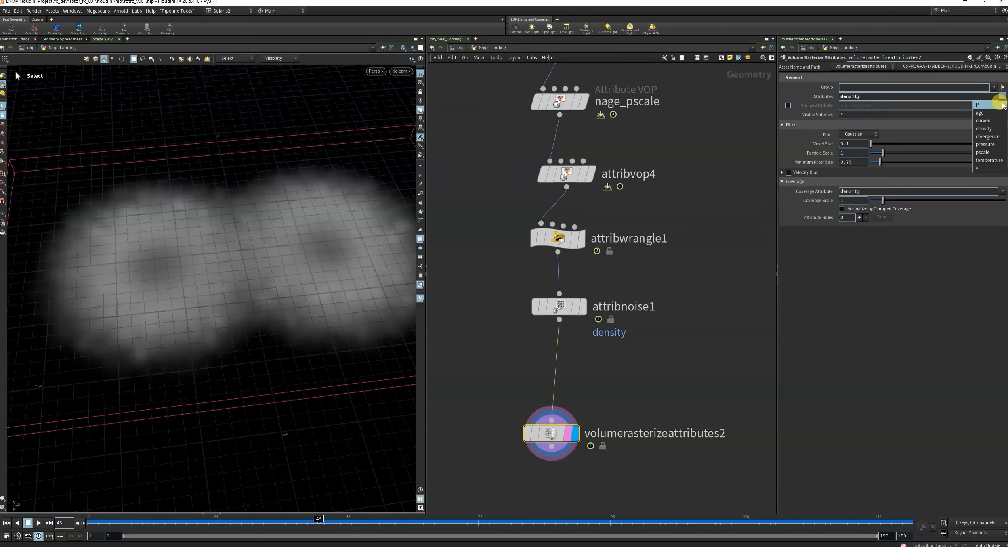
{"action": "left_click", "coordinate": [990, 137]}
{"action": "left_click", "coordinate": [1002, 96]}
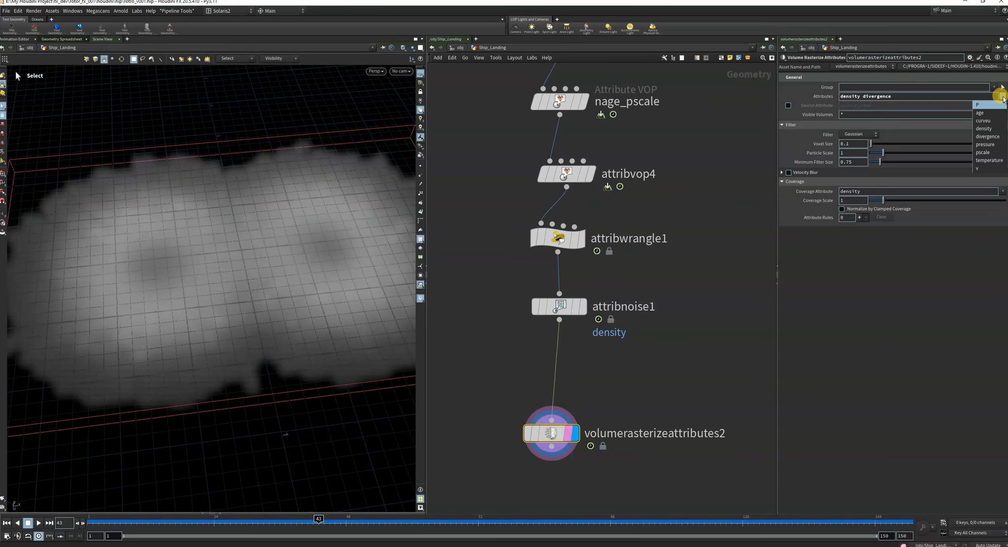
{"action": "left_click", "coordinate": [985, 168]}
{"action": "left_click", "coordinate": [1001, 96]}
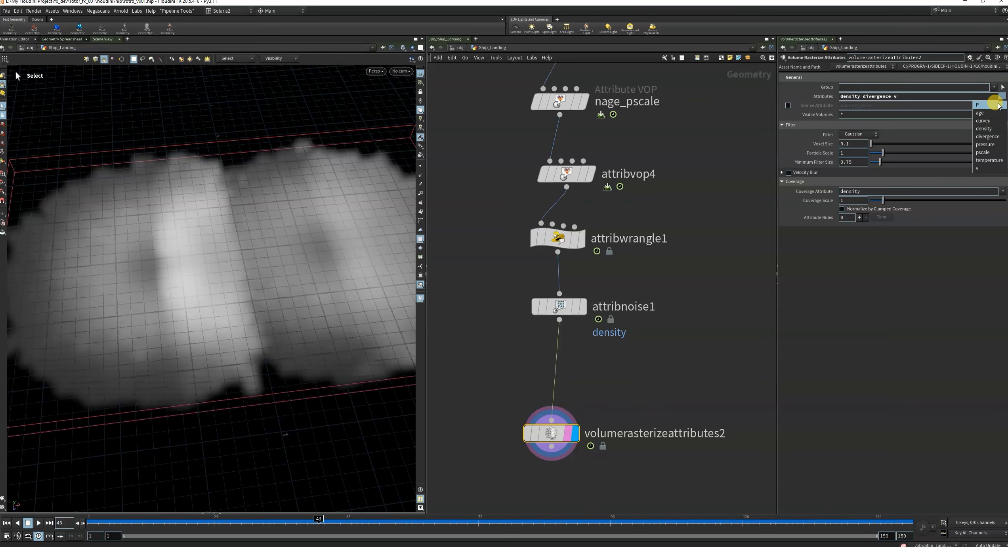
{"action": "left_click", "coordinate": [992, 160]}
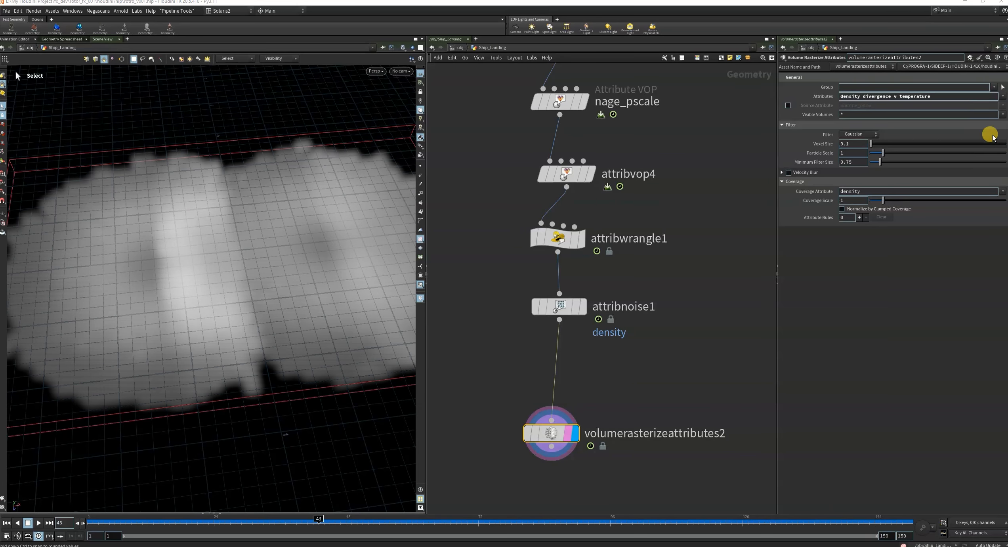
{"action": "left_click", "coordinate": [1002, 97]}
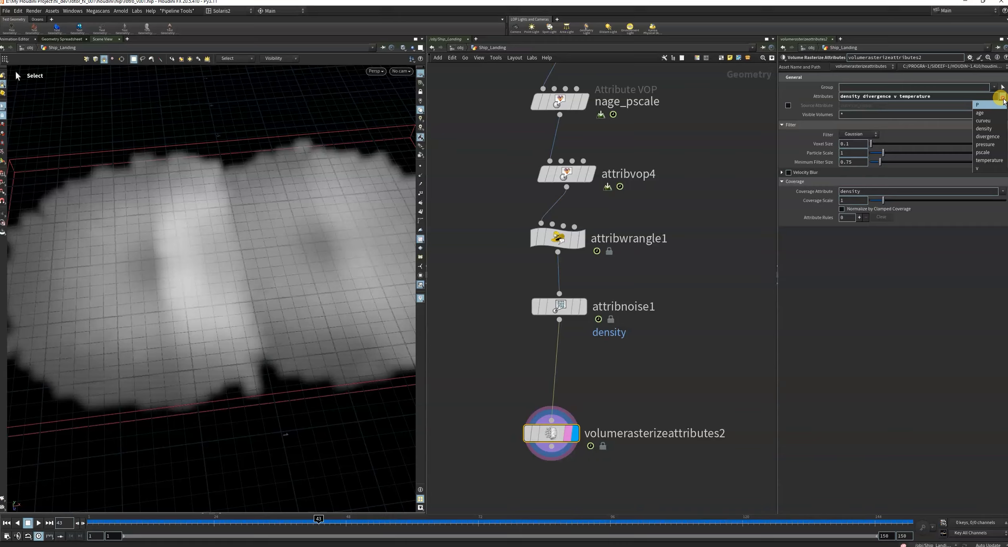
{"action": "left_click", "coordinate": [985, 144]}
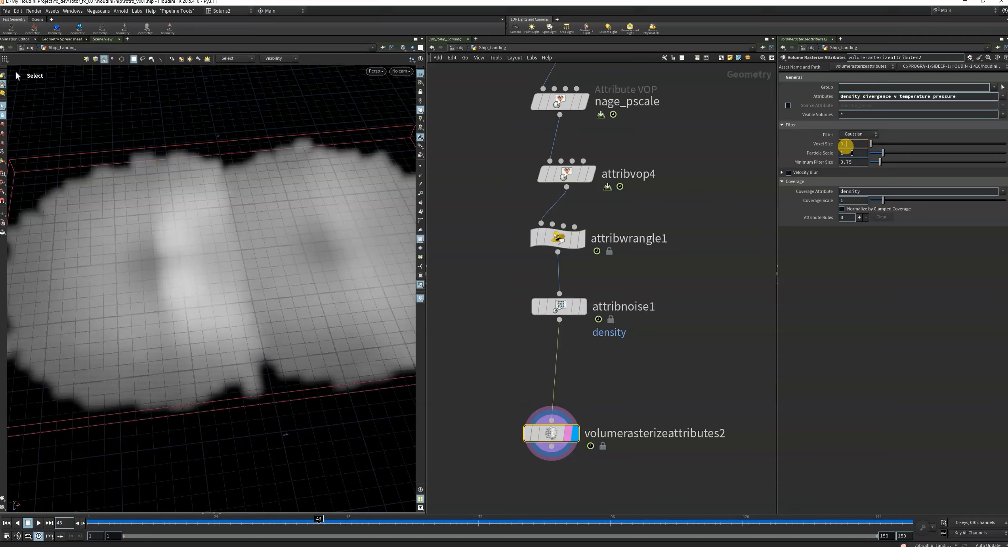
Set the rasterized volume's Voxel Size to 0.05 and check it at frame 8.
{"action": "type", "text": "5"}
{"action": "key", "text": "Return"}
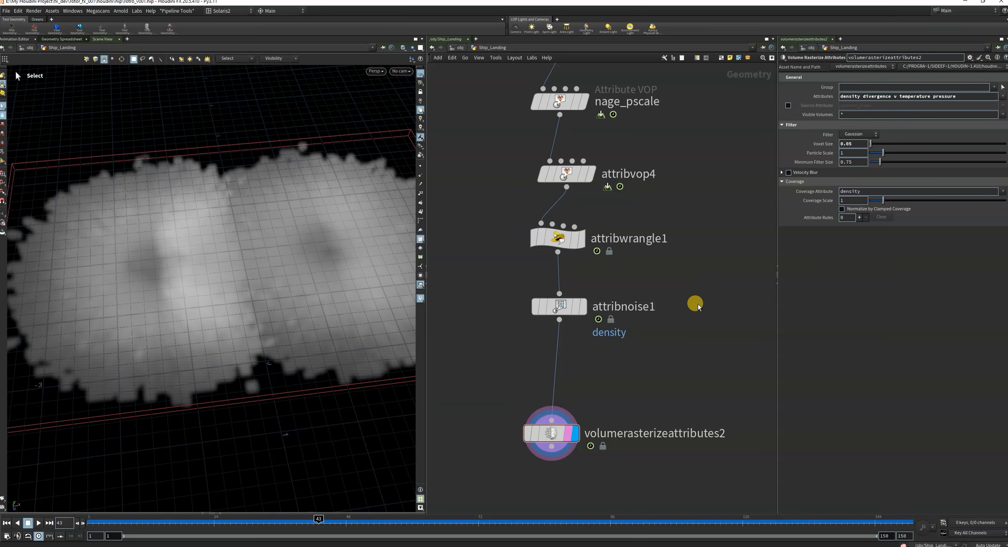
{"action": "left_click", "coordinate": [126, 521]}
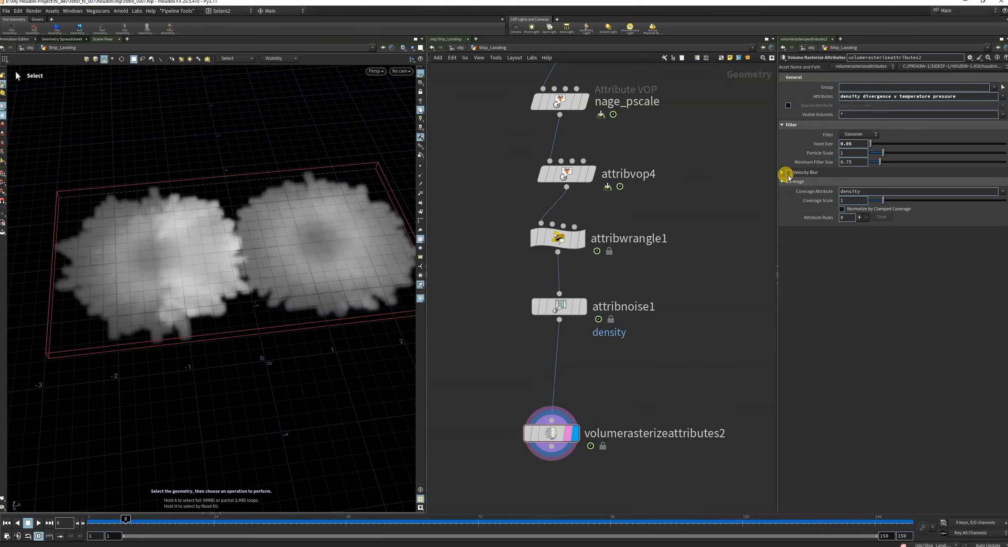
Enable Normalize by Clamped Coverage and Velocity Blur on volumerasterizeattributes2, and expand the blur settings.
{"action": "left_click", "coordinate": [841, 209]}
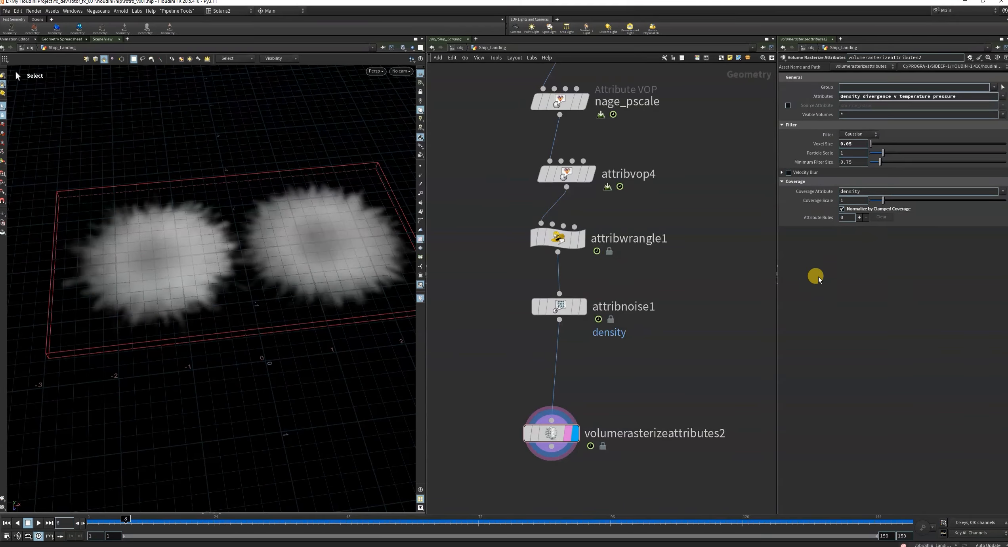
{"action": "left_click", "coordinate": [779, 174]}
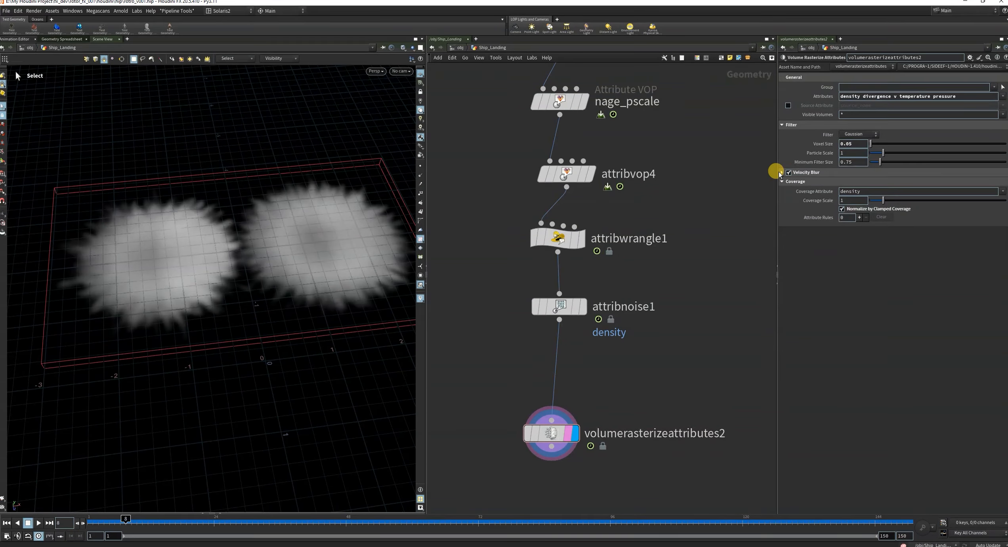
{"action": "left_click", "coordinate": [781, 173]}
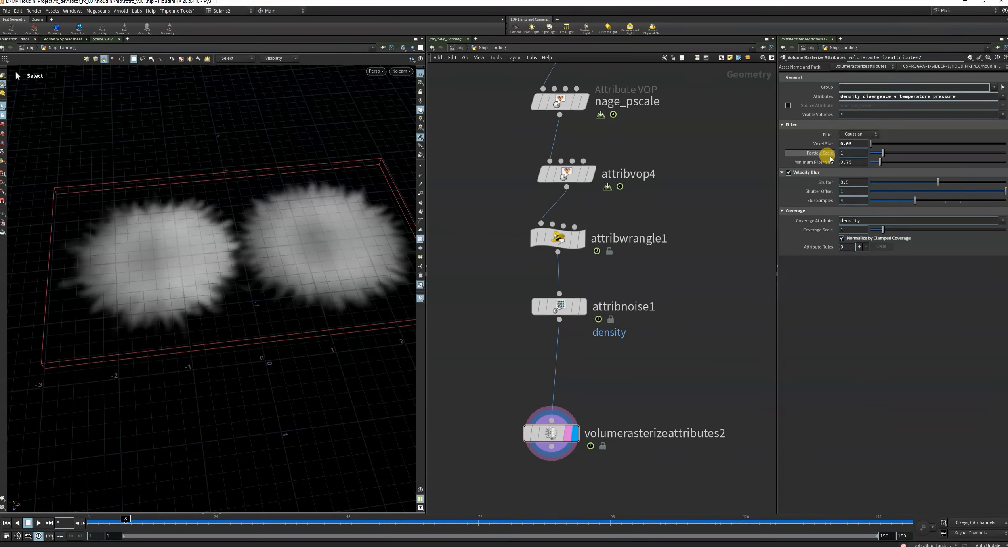
Try a Particle Scale of 0.5 and check the volume up to frame 18.
{"action": "left_click_drag", "start_coordinate": [858, 153], "coordinate": [748, 171]}
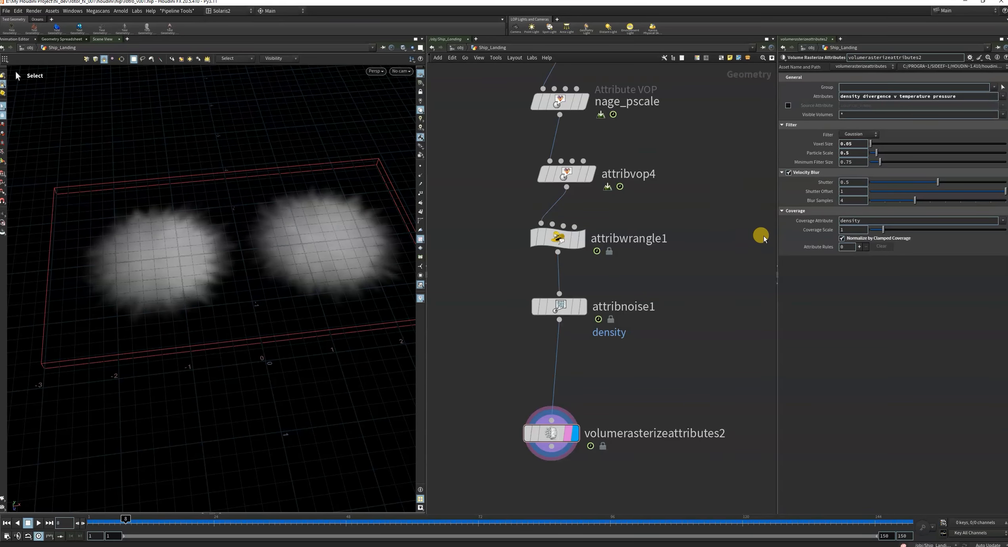
{"action": "left_click", "coordinate": [94, 522]}
{"action": "left_click_drag", "start_coordinate": [98, 523], "coordinate": [171, 525]}
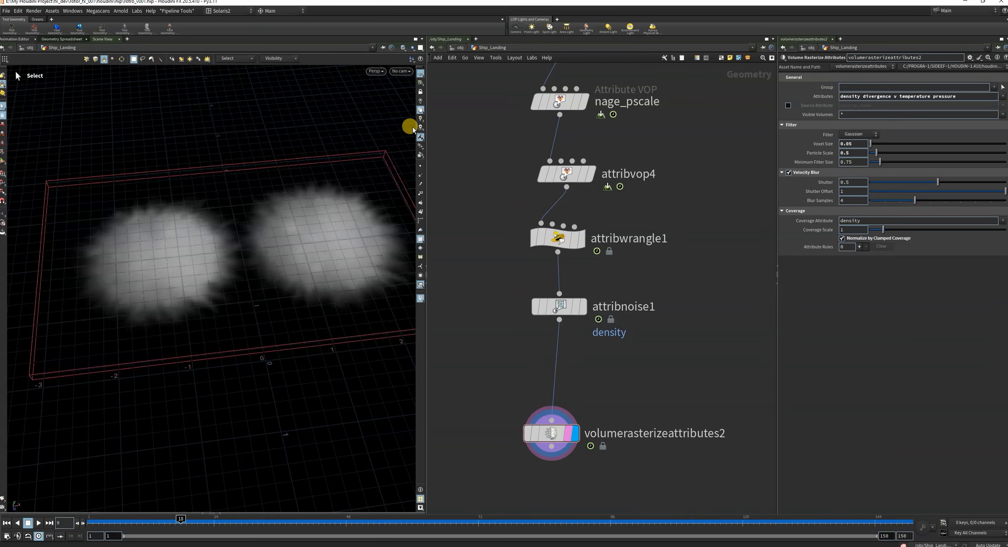
Turn off the viewport's reference grid and examine the rasterized volume at frame 18.
{"action": "left_click", "coordinate": [419, 76]}
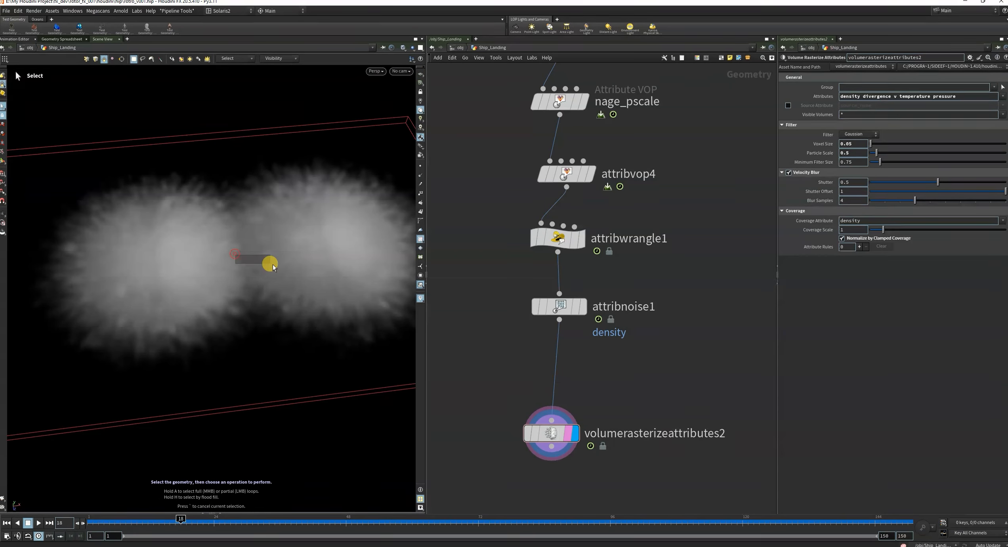
{"action": "key", "text": "Escape"}
{"action": "mouse_move", "coordinate": [219, 269]}
{"action": "left_mouse_down"}
{"action": "mouse_move", "coordinate": [275, 227]}
{"action": "mouse_move", "coordinate": [248, 171]}
{"action": "mouse_move", "coordinate": [223, 240]}
{"action": "mouse_move", "coordinate": [223, 280]}
{"action": "left_mouse_up"}
{"action": "key", "text": "s"}
{"action": "scroll", "coordinate": [742, 363], "scroll_direction": "down", "scroll_amount": 3}
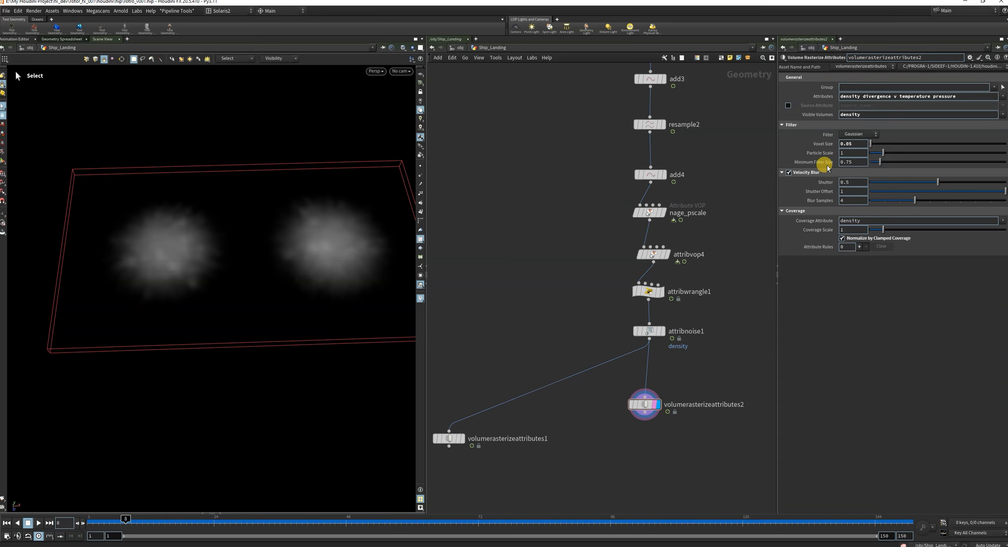
Set Visible Volumes to * to display all rasterized volumes together.
{"action": "right_click", "coordinate": [815, 153]}
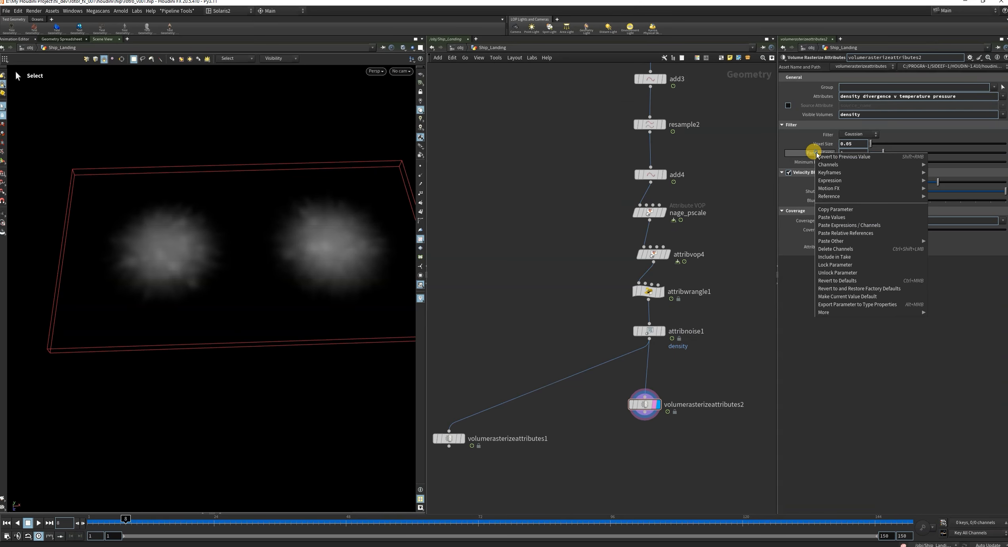
{"action": "left_click", "coordinate": [696, 165]}
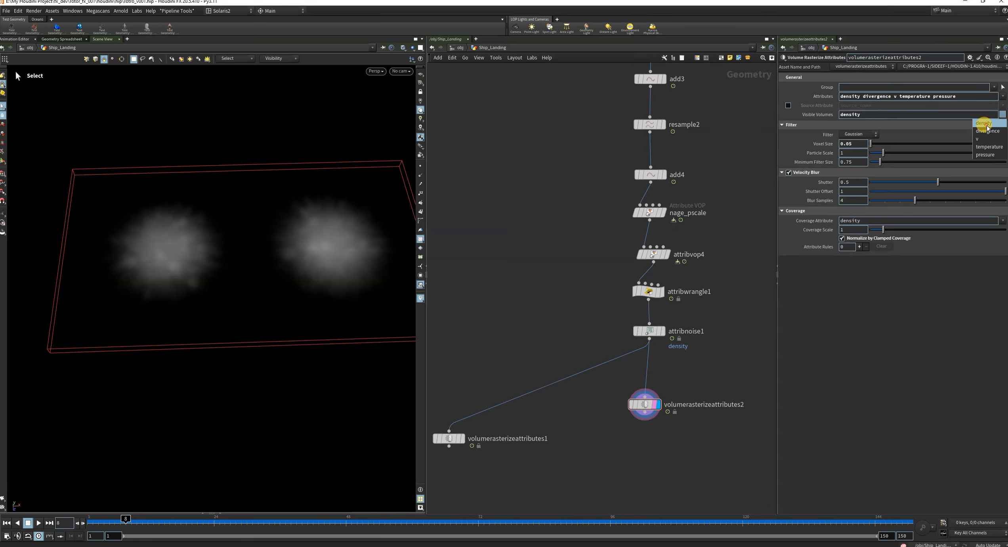
{"action": "left_click", "coordinate": [840, 114]}
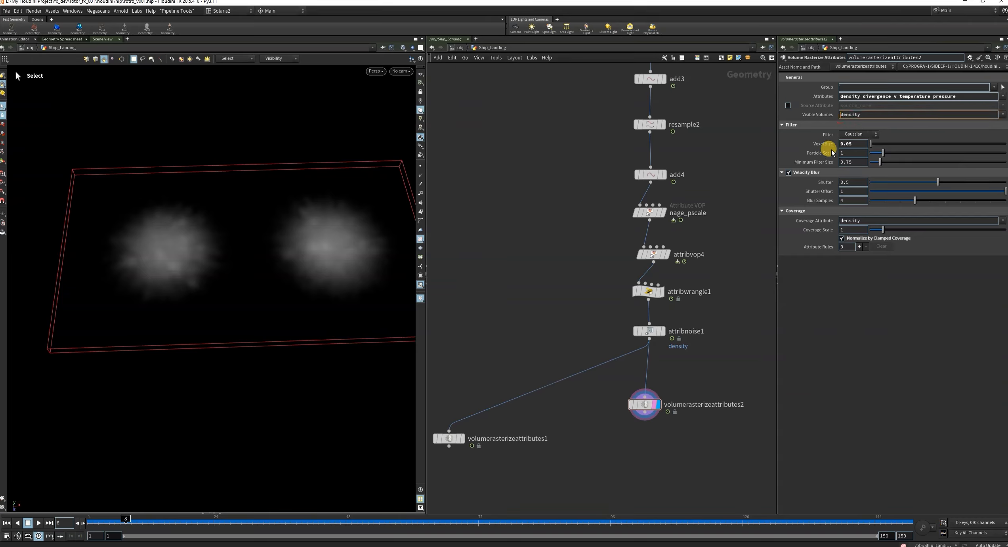
{"action": "left_click", "coordinate": [710, 210]}
{"action": "left_click", "coordinate": [868, 115]}
{"action": "key", "text": "BackSpace"}
{"action": "key", "text": "BackSpace"}
{"action": "key", "text": "BackSpace"}
{"action": "key", "text": "BackSpace"}
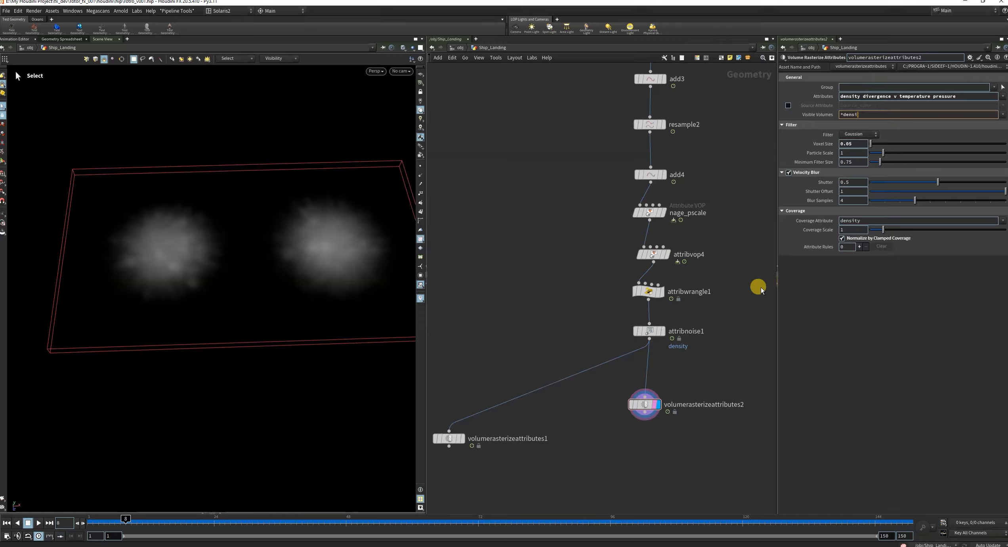
{"action": "key", "text": "BackSpace"}
{"action": "left_click", "coordinate": [696, 214]}
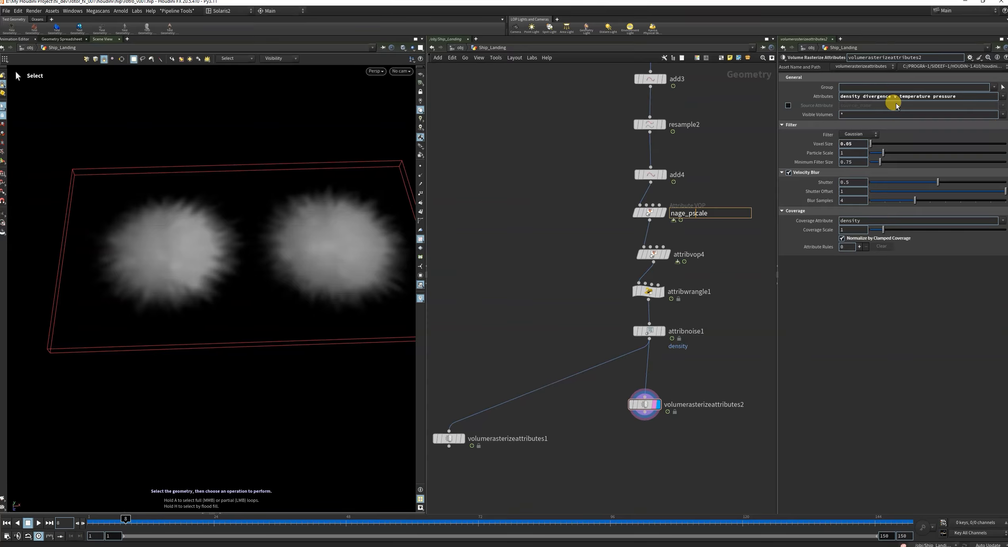
Restrict Visible Volumes to density only.
{"action": "left_click_drag", "start_coordinate": [861, 113], "coordinate": [740, 135]}
{"action": "left_click", "coordinate": [1003, 114]}
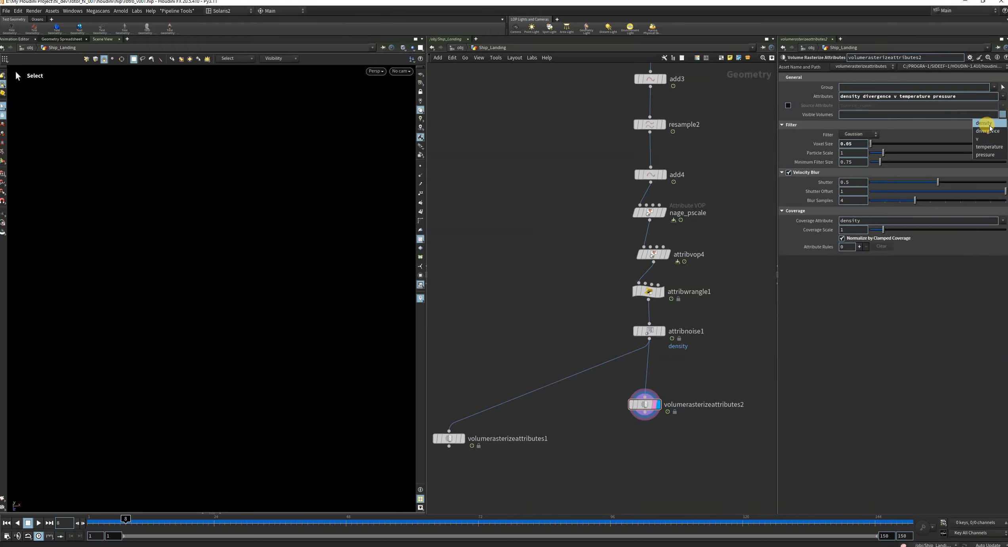
{"action": "left_click", "coordinate": [986, 123]}
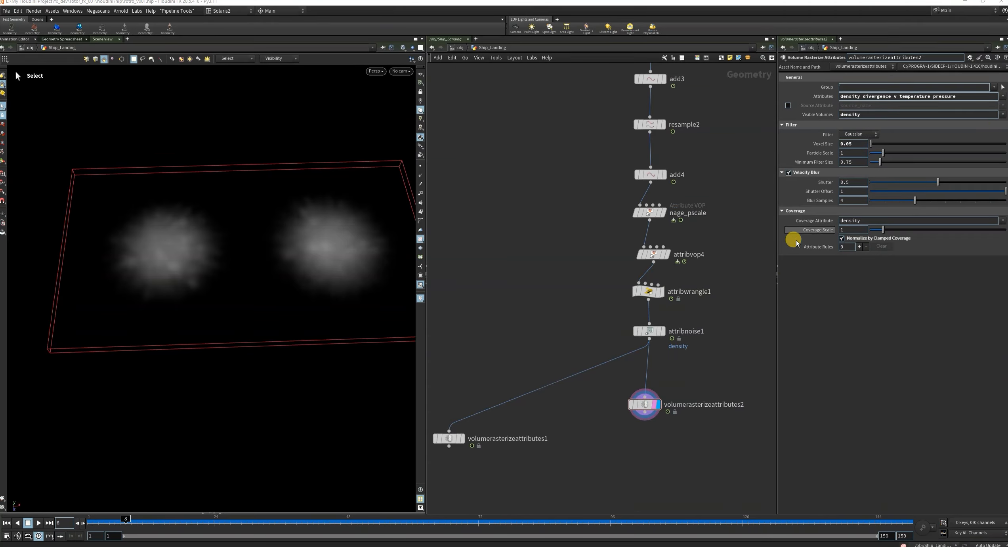
Move to frame 13 and add one attribute rule to volumerasterizeattributes2's Coverage settings.
{"action": "left_click", "coordinate": [155, 526]}
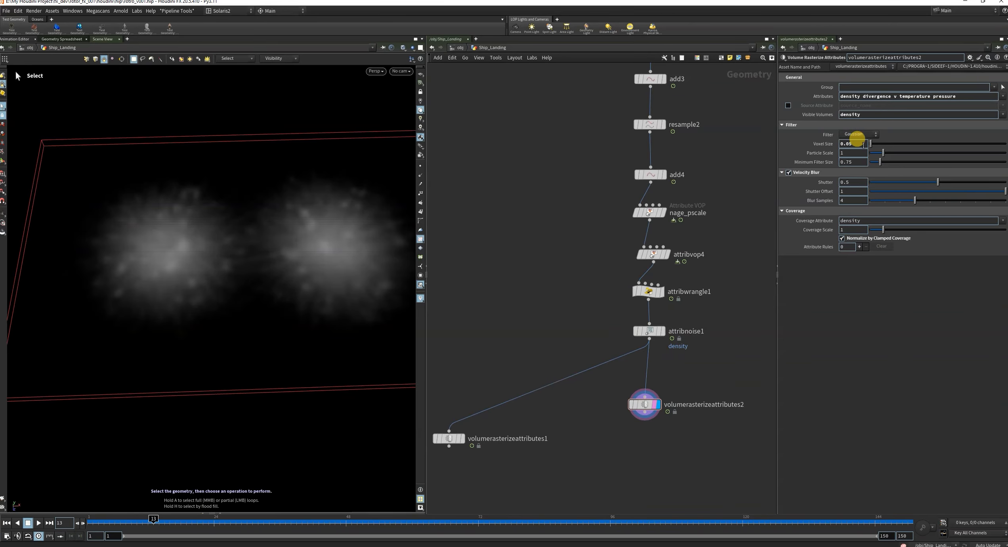
{"action": "left_click", "coordinate": [858, 247]}
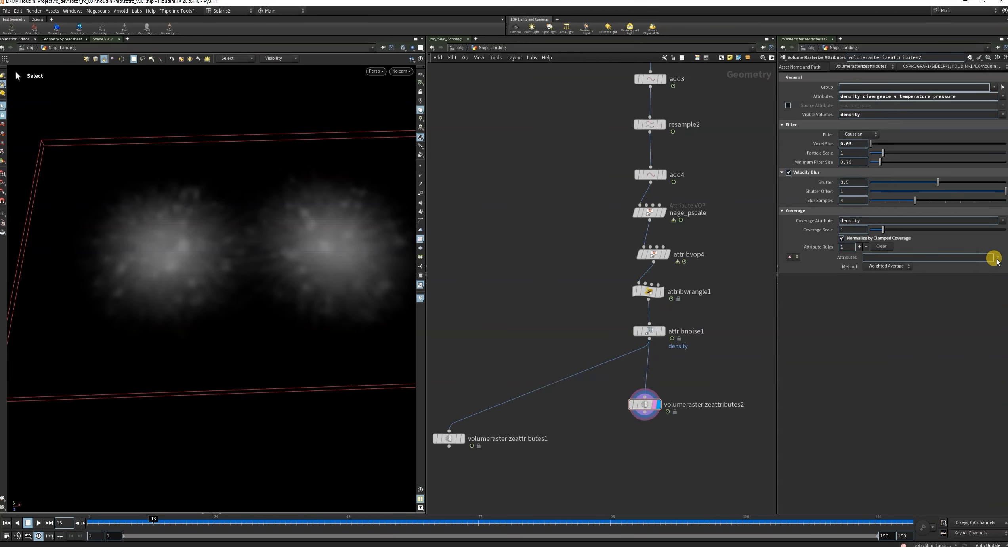
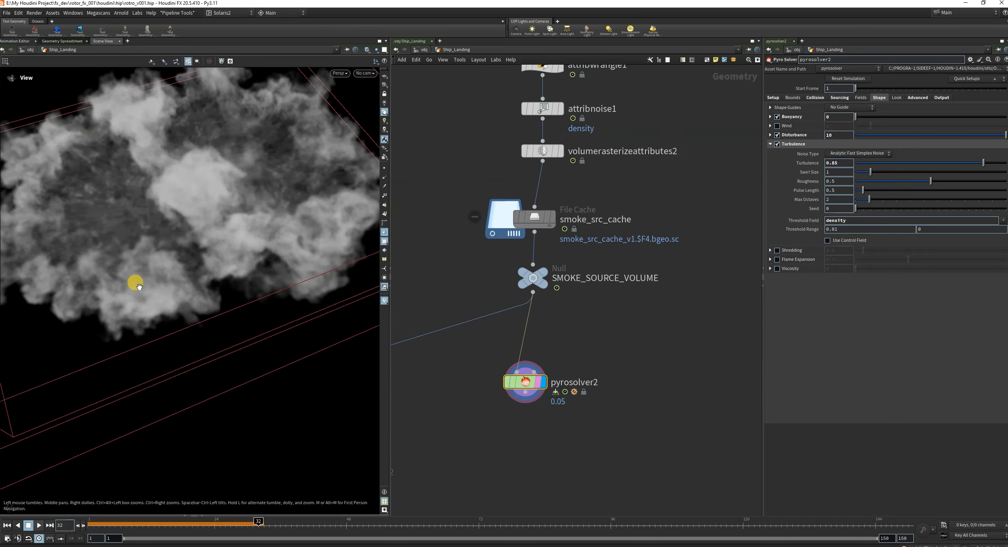
Replay the pyrosolver2 simulation from frame 1 to frame 18 and examine the smoke from above.
{"action": "left_click_drag", "start_coordinate": [226, 223], "coordinate": [201, 205]}
{"action": "left_click", "coordinate": [7, 525]}
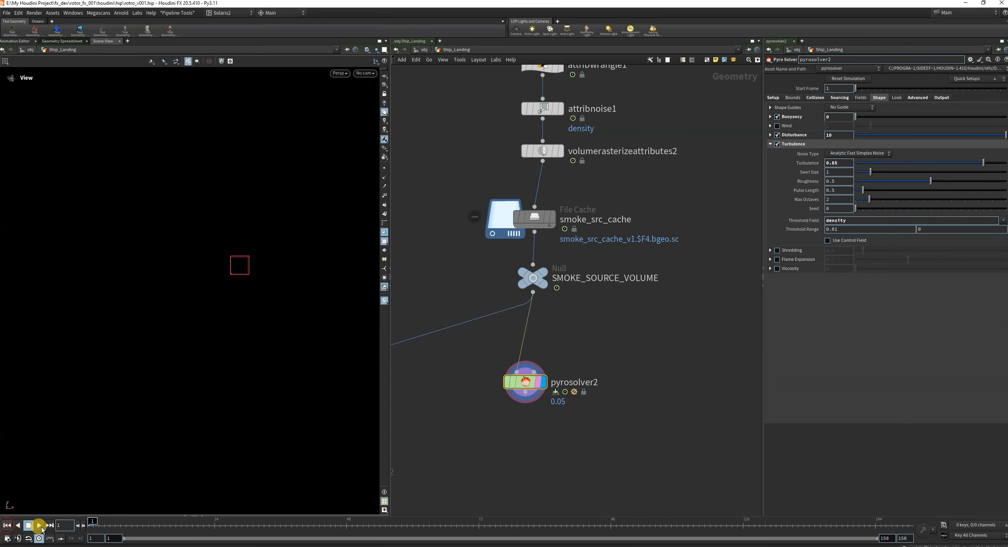
{"action": "left_click", "coordinate": [39, 525]}
{"action": "left_click", "coordinate": [39, 525]}
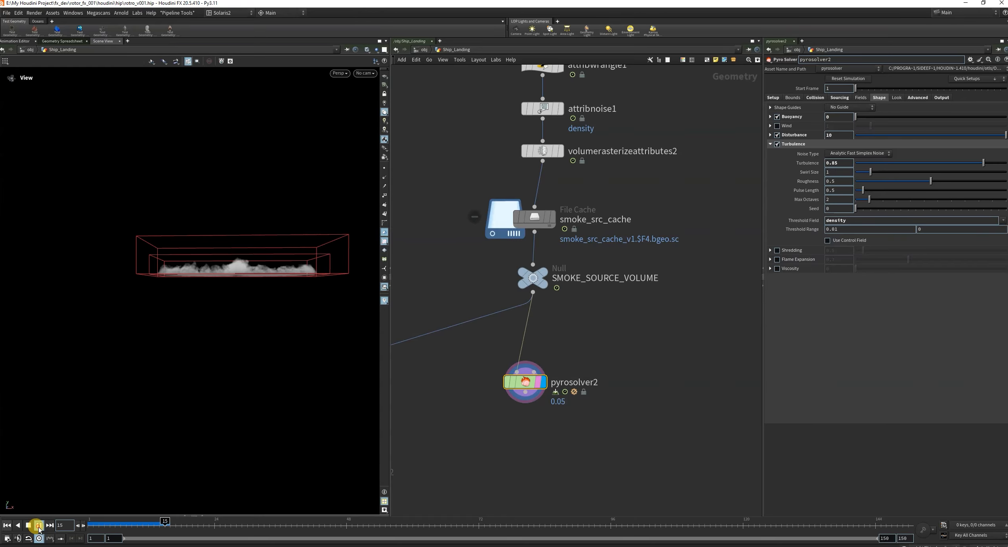
{"action": "mouse_move", "coordinate": [237, 265]}
{"action": "left_mouse_down"}
{"action": "mouse_move", "coordinate": [255, 317]}
{"action": "mouse_move", "coordinate": [242, 261]}
{"action": "left_mouse_up"}
{"action": "scroll", "coordinate": [520, 404], "scroll_direction": "up", "scroll_amount": 3}
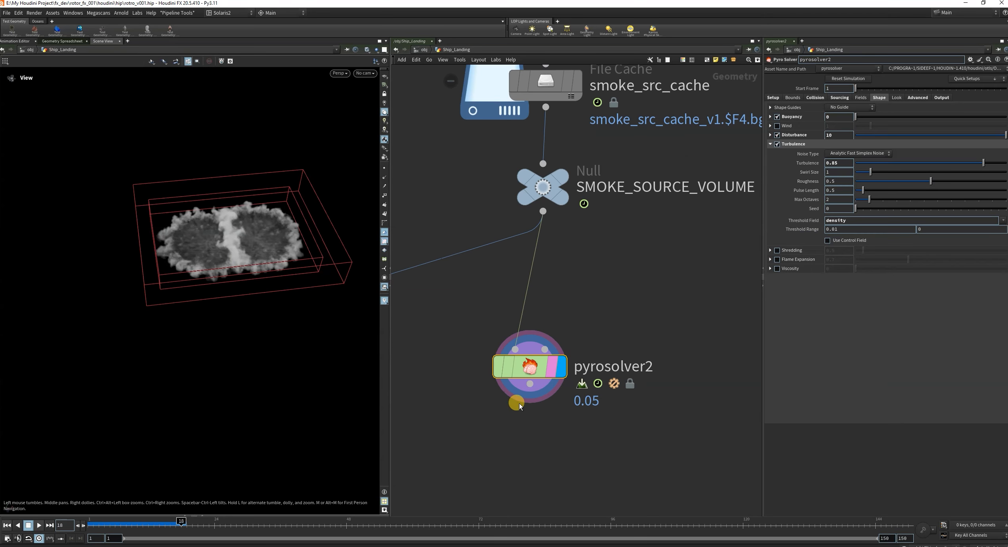
Align pyrosolver2 beneath SMOKE_SOURCE_VOLUME and add a File Cache node connected directly below the solver.
{"action": "left_click_drag", "start_coordinate": [531, 369], "coordinate": [547, 302]}
{"action": "left_click", "coordinate": [551, 319]}
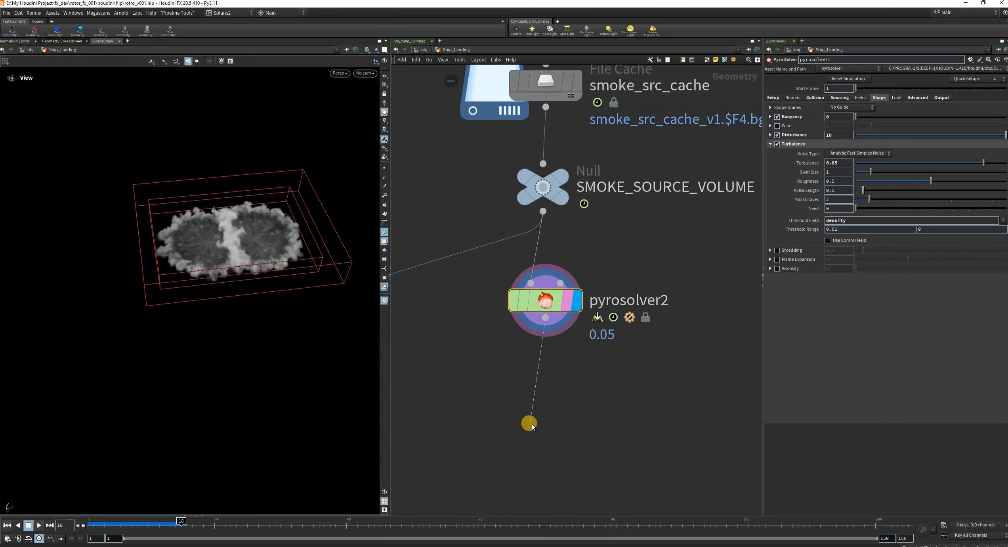
{"action": "left_click", "coordinate": [534, 409]}
{"action": "type", "text": "filec"}
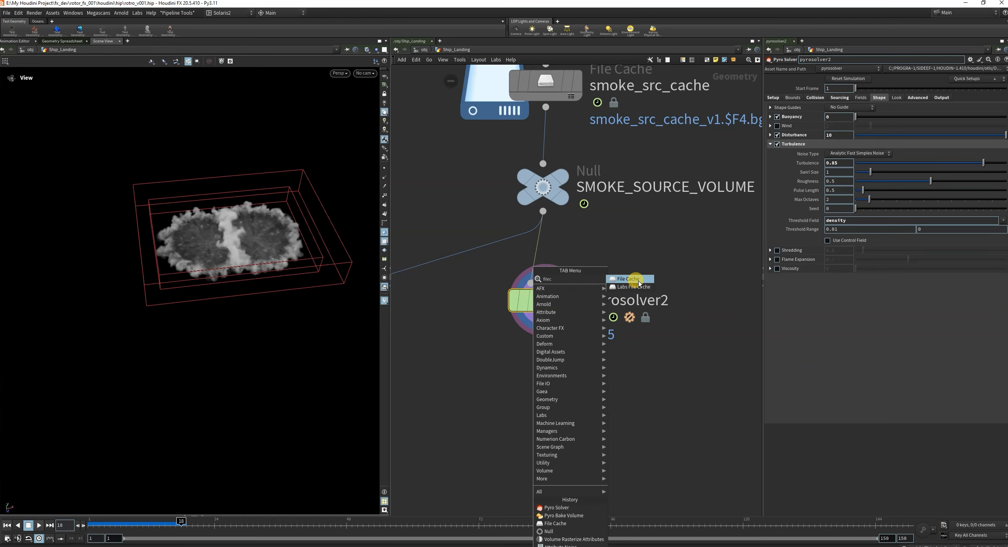
{"action": "left_click", "coordinate": [639, 282]}
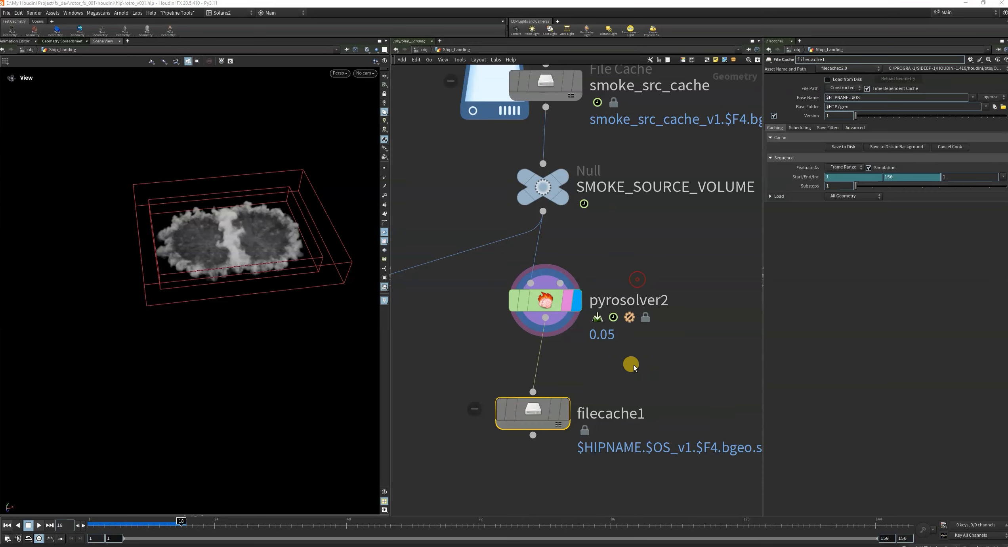
{"action": "left_click_drag", "start_coordinate": [536, 400], "coordinate": [541, 406]}
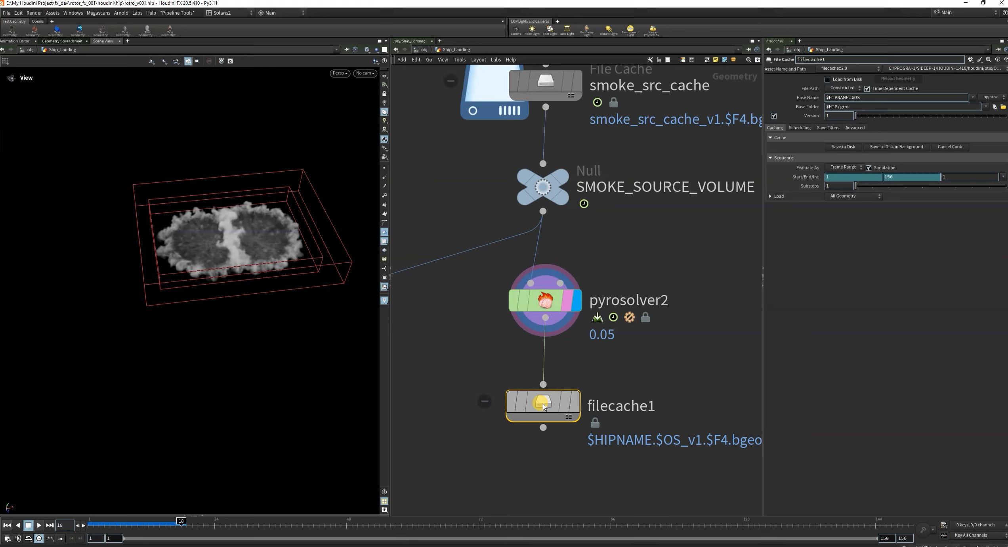
Rename the new File Cache node as smoke_sim_cache.
{"action": "double_click", "coordinate": [607, 406]}
{"action": "type", "text": "smoke_sim_"}
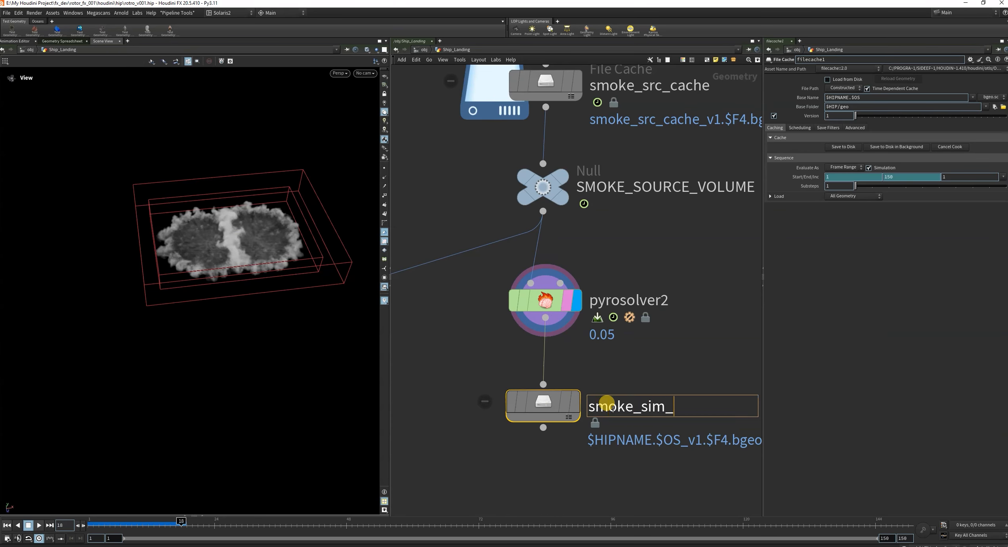
{"action": "key", "text": "Return"}
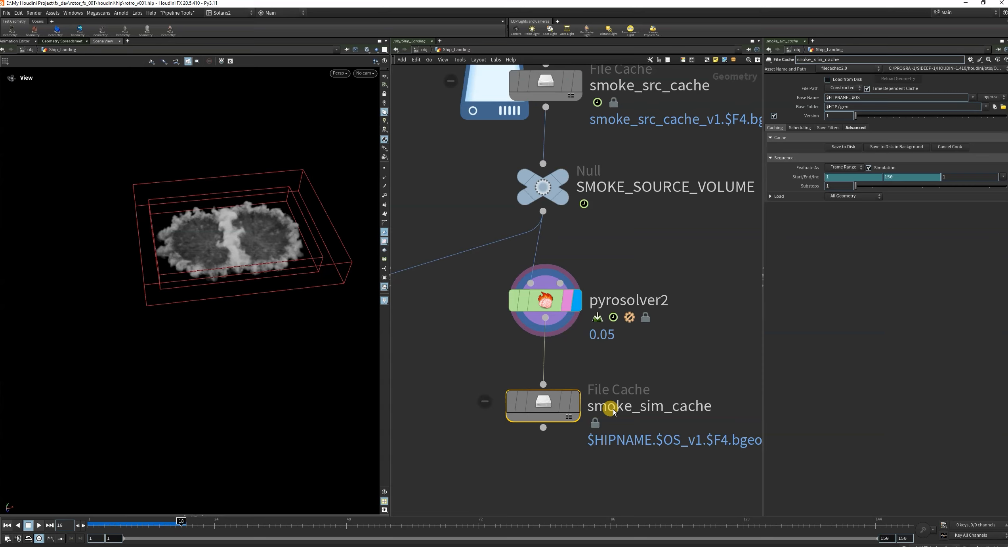
Set smoke_sim_cache's Base Folder to $CACHE and shorten its Base Name to OS.
{"action": "scroll", "coordinate": [721, 349], "scroll_direction": "down", "scroll_amount": 5}
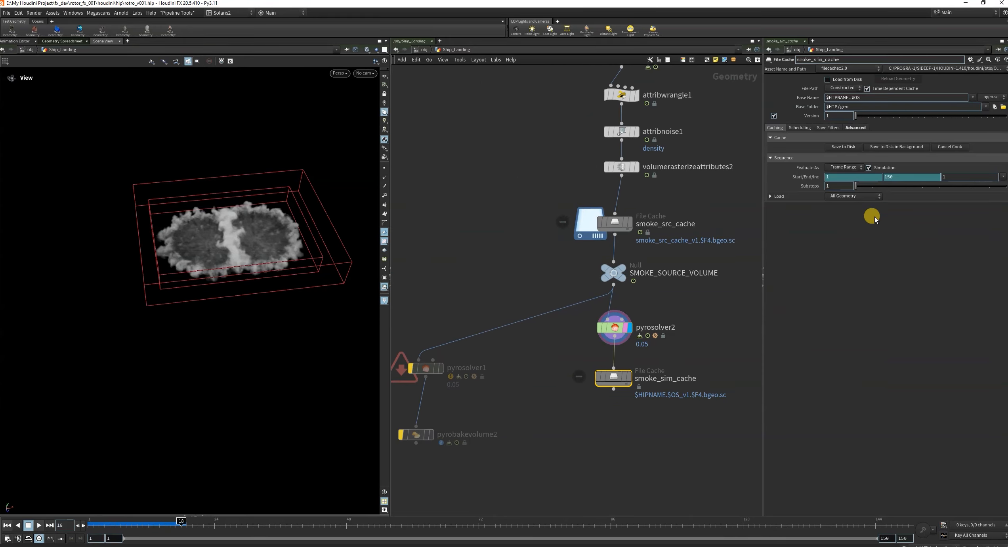
{"action": "double_click", "coordinate": [867, 107]}
{"action": "type", "text": "$CACHE"}
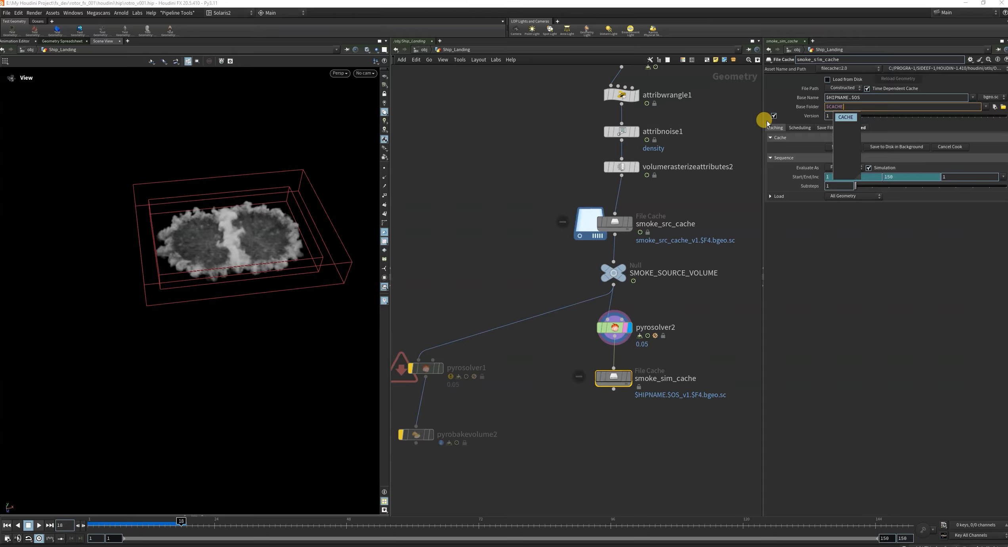
{"action": "key", "text": "Return"}
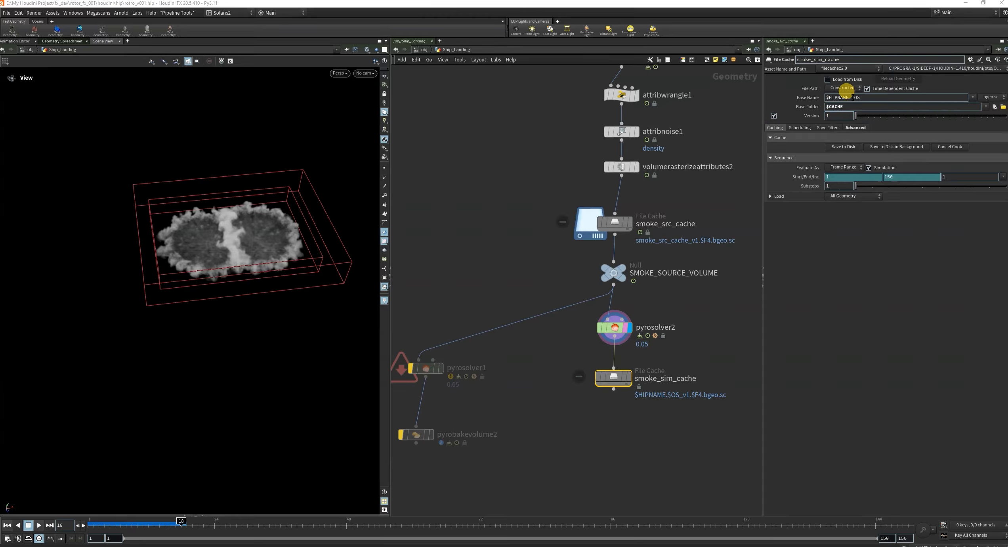
{"action": "left_click_drag", "start_coordinate": [852, 98], "coordinate": [629, 120]}
{"action": "key", "text": "BackSpace"}
{"action": "scroll", "coordinate": [687, 356], "scroll_direction": "down", "scroll_amount": 2}
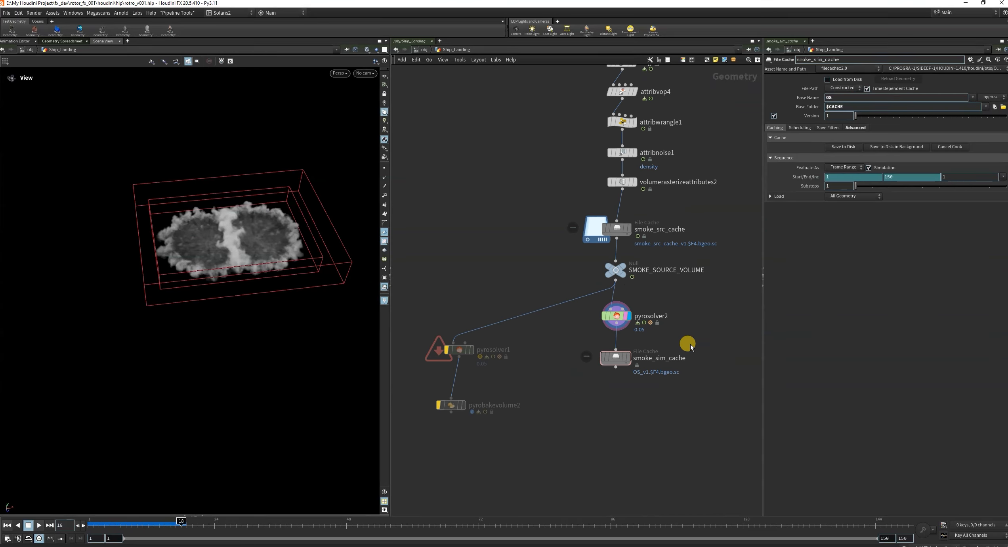
Review the voxel size and other Setup parameters of pyrosolver2.
{"action": "scroll", "coordinate": [691, 344], "scroll_direction": "up", "scroll_amount": 2}
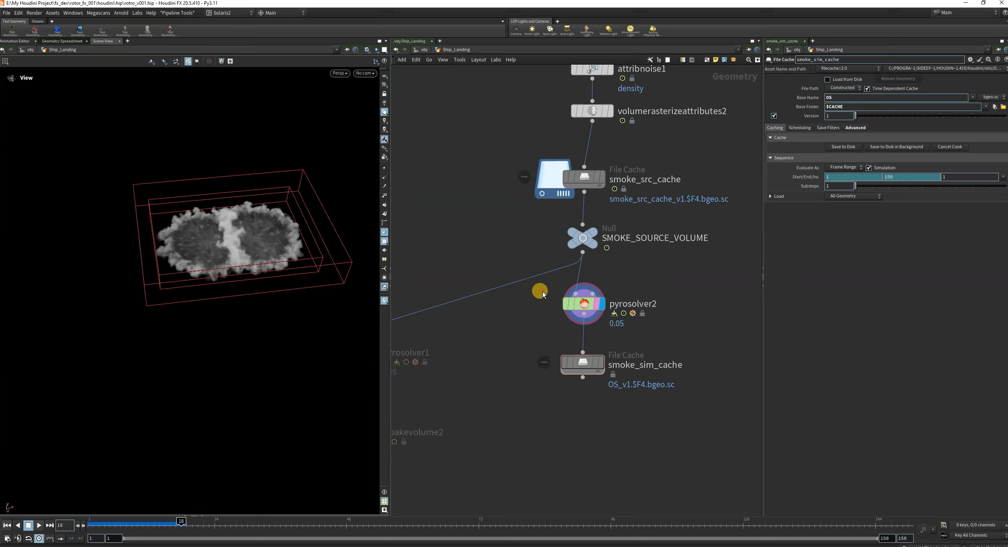
{"action": "left_click", "coordinate": [583, 304]}
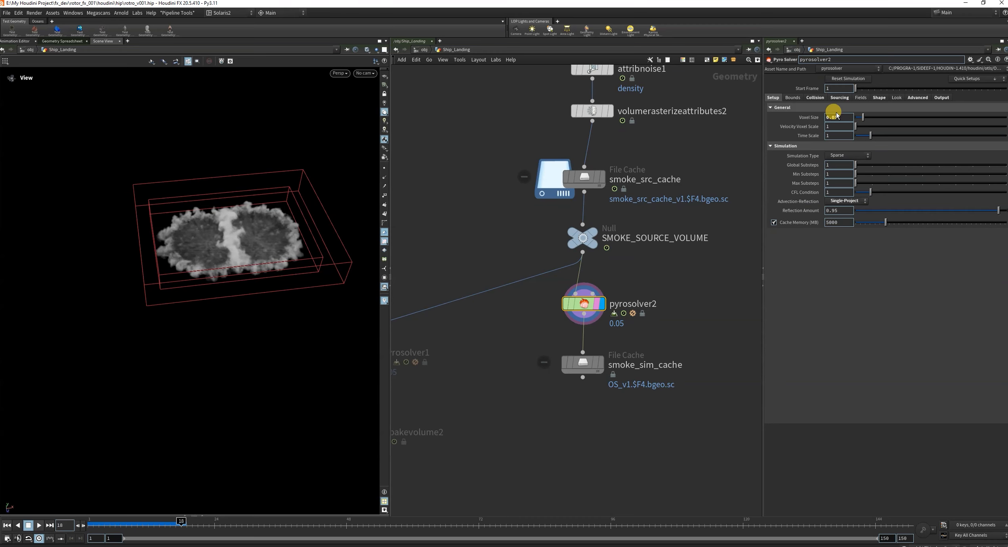
{"action": "scroll", "coordinate": [606, 398], "scroll_direction": "up", "scroll_amount": 3}
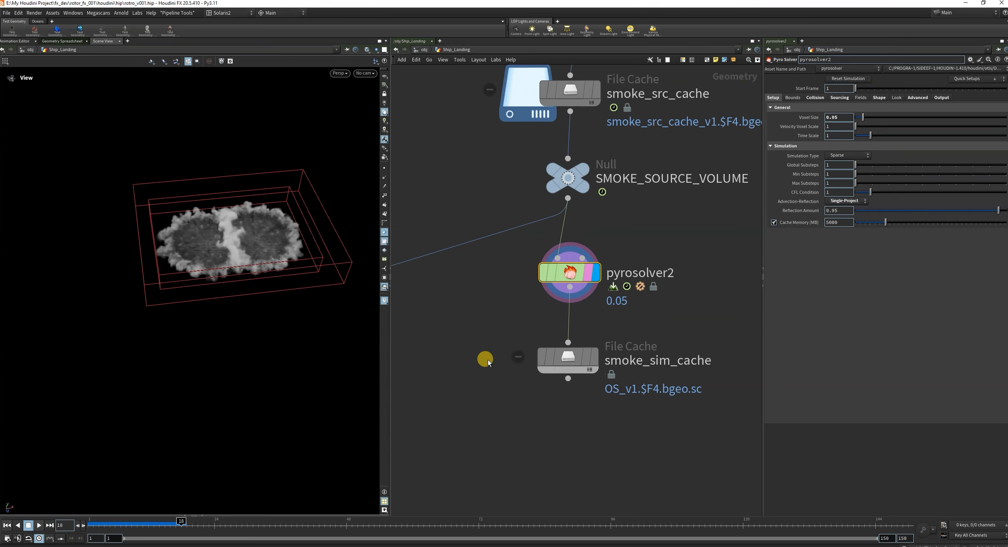
Set the display and render flags on smoke_sim_cache.
{"action": "left_click", "coordinate": [566, 358]}
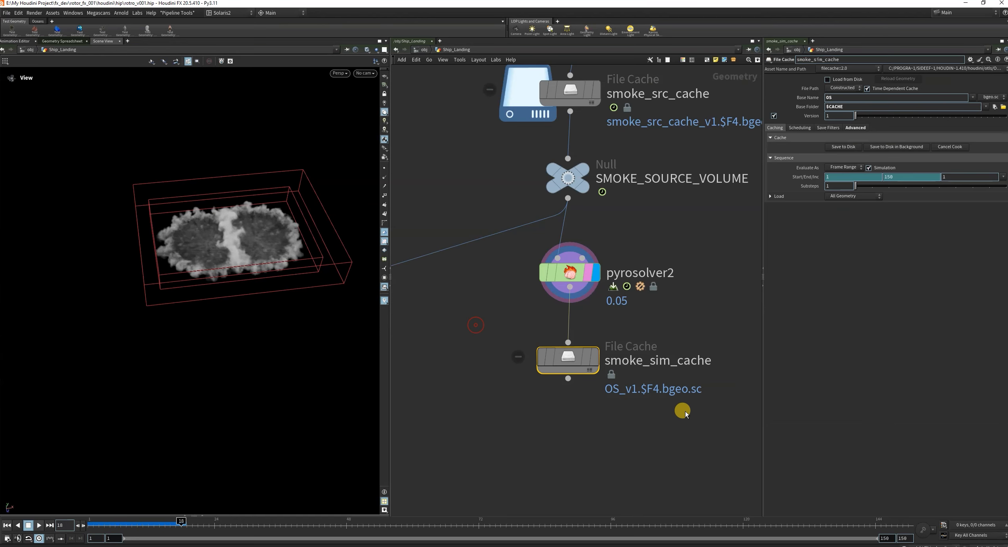
{"action": "left_click", "coordinate": [597, 359]}
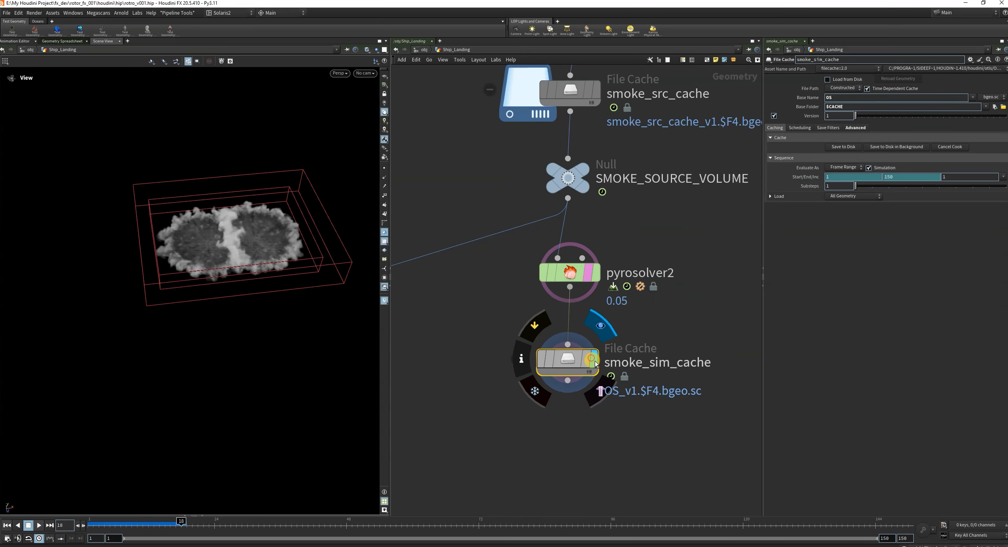
{"action": "scroll", "coordinate": [646, 343], "scroll_direction": "down", "scroll_amount": 4}
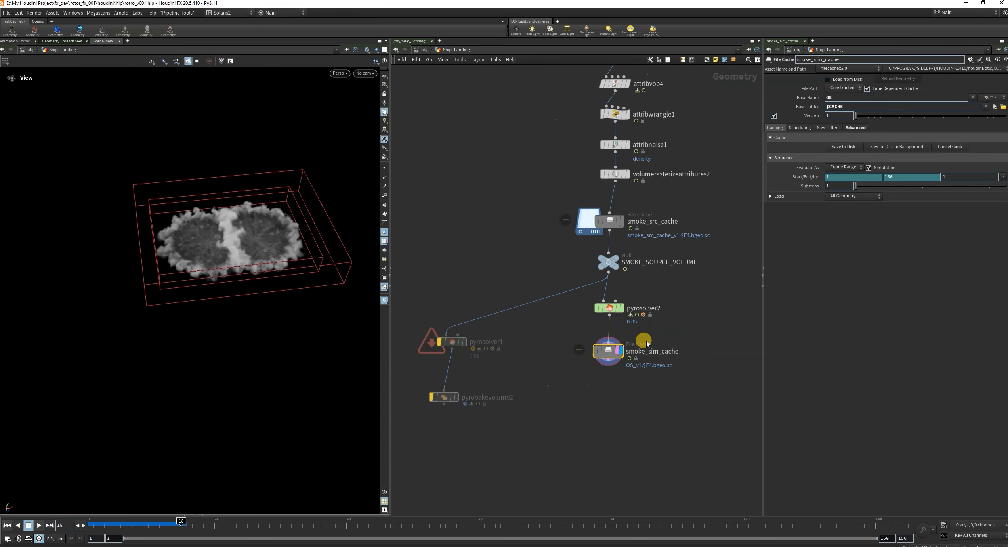
{"action": "scroll", "coordinate": [656, 391], "scroll_direction": "up", "scroll_amount": 2}
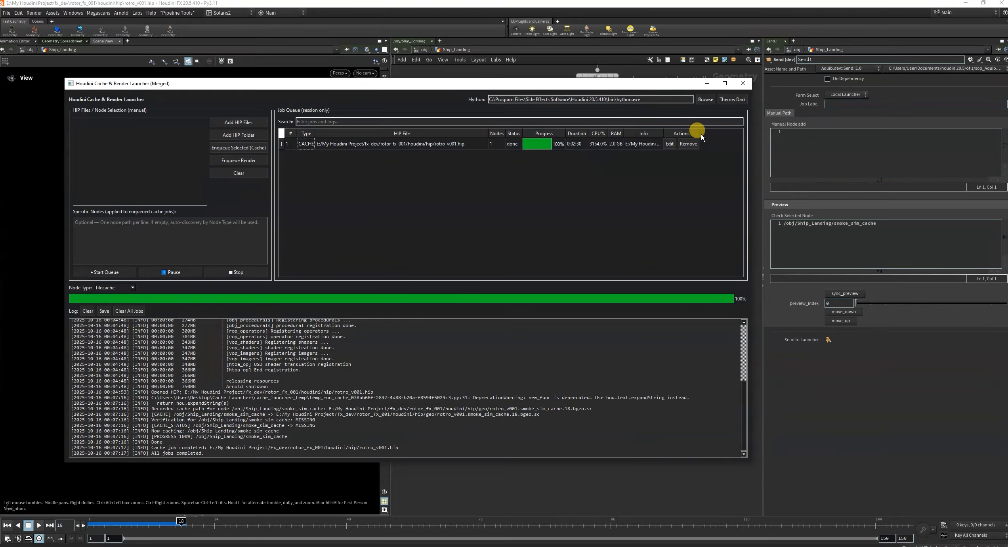
Minimize the Cache & Render Launcher and enable Load from Disk on smoke_sim_cache.
{"action": "left_click", "coordinate": [706, 84]}
{"action": "left_click", "coordinate": [587, 333]}
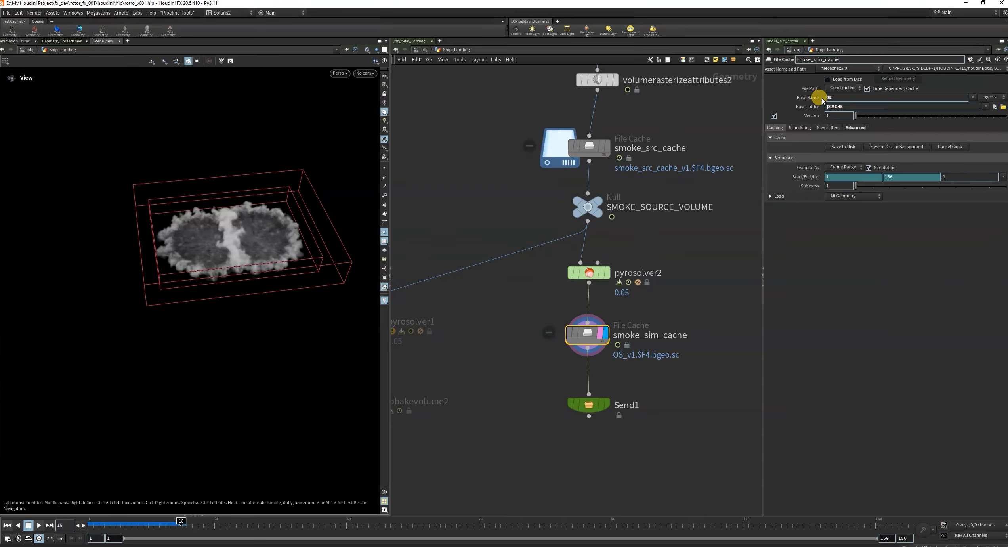
{"action": "left_click_drag", "start_coordinate": [491, 301], "coordinate": [658, 345]}
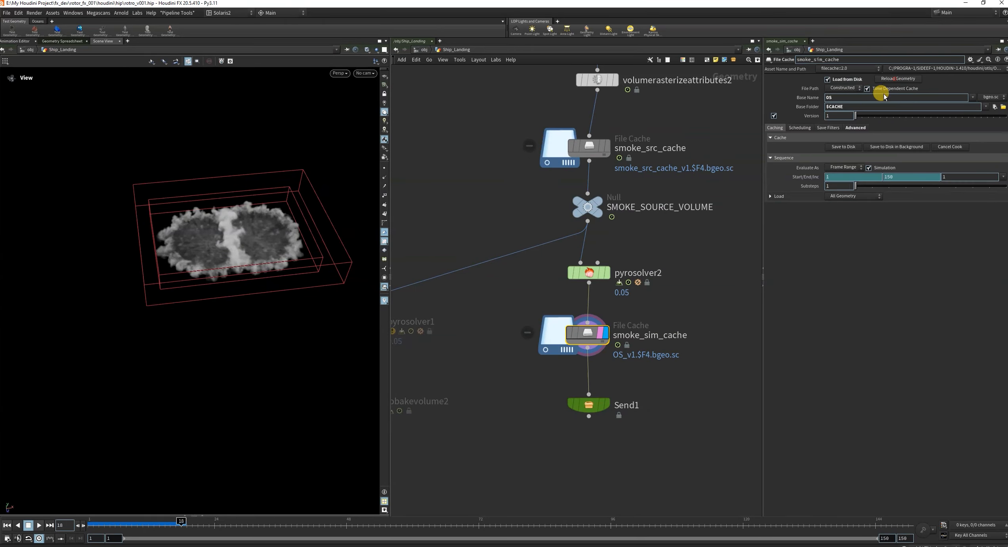
Scrub the cached smoke simulation to frames 67 and 102 and examine its shape.
{"action": "left_click_drag", "start_coordinate": [181, 523], "coordinate": [450, 524]}
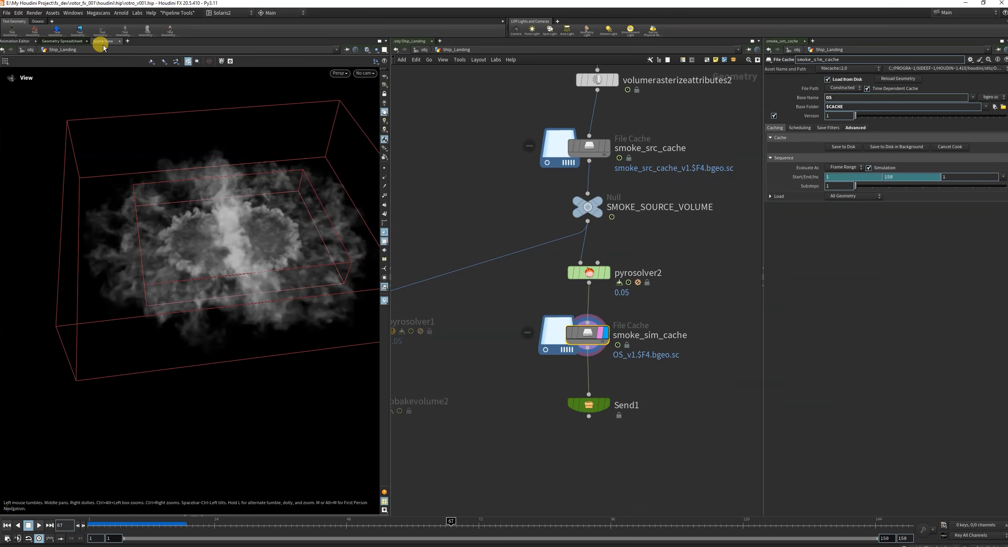
{"action": "left_click", "coordinate": [62, 41]}
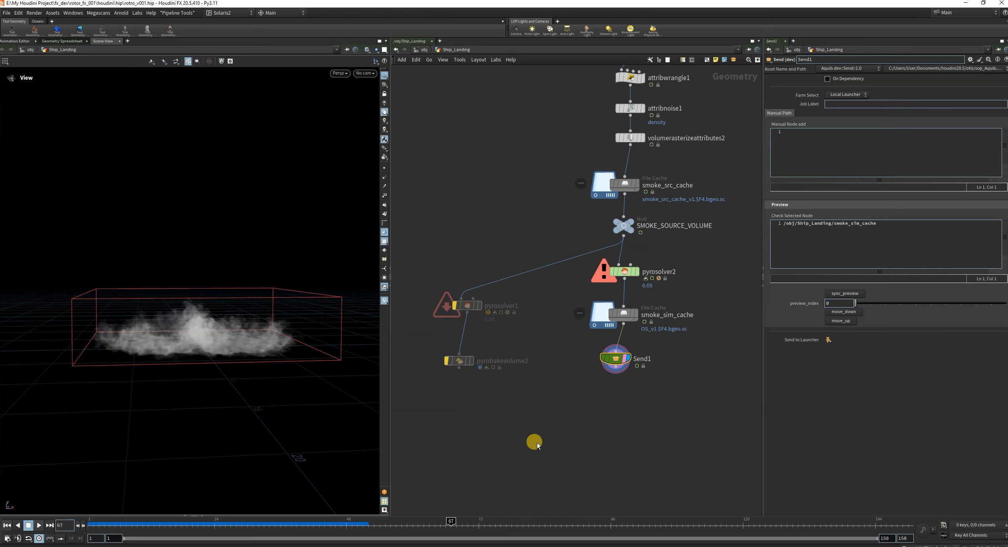
{"action": "left_click_drag", "start_coordinate": [405, 524], "coordinate": [644, 524]}
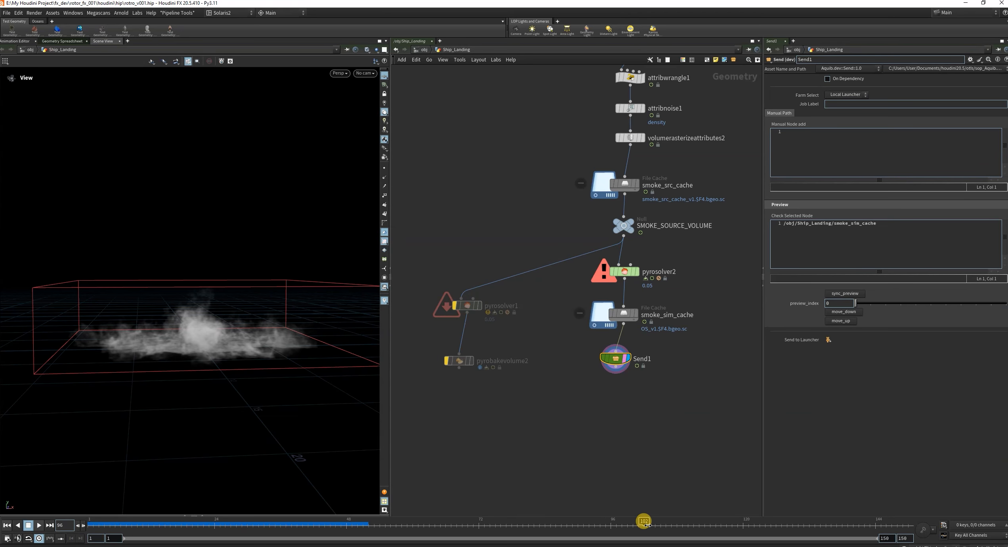
{"action": "left_click_drag", "start_coordinate": [206, 326], "coordinate": [210, 222]}
Turn on the selectable template flag for trail1 and move to frame 47 to view the ship with the smoke.
{"action": "scroll", "coordinate": [693, 237], "scroll_direction": "down", "scroll_amount": 10}
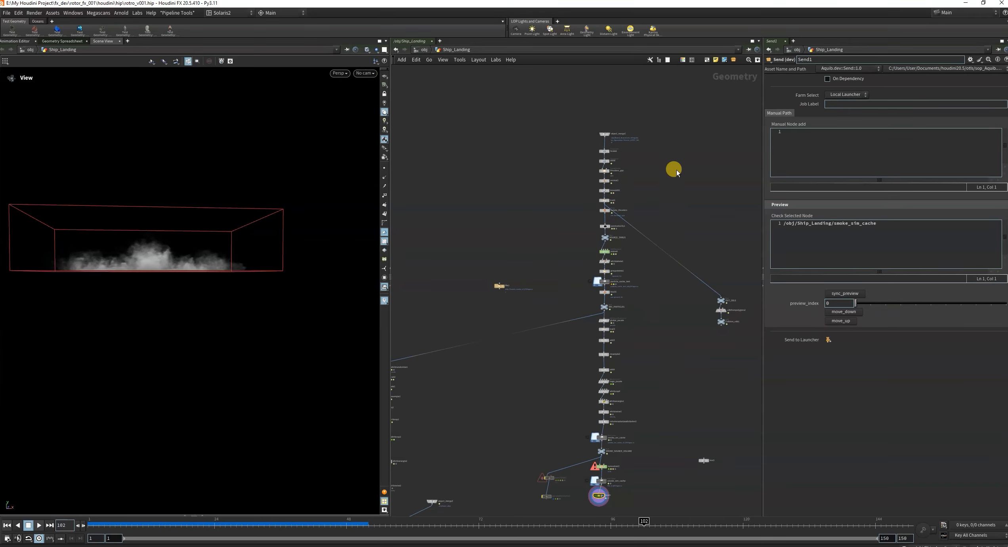
{"action": "scroll", "coordinate": [653, 176], "scroll_direction": "up", "scroll_amount": 10}
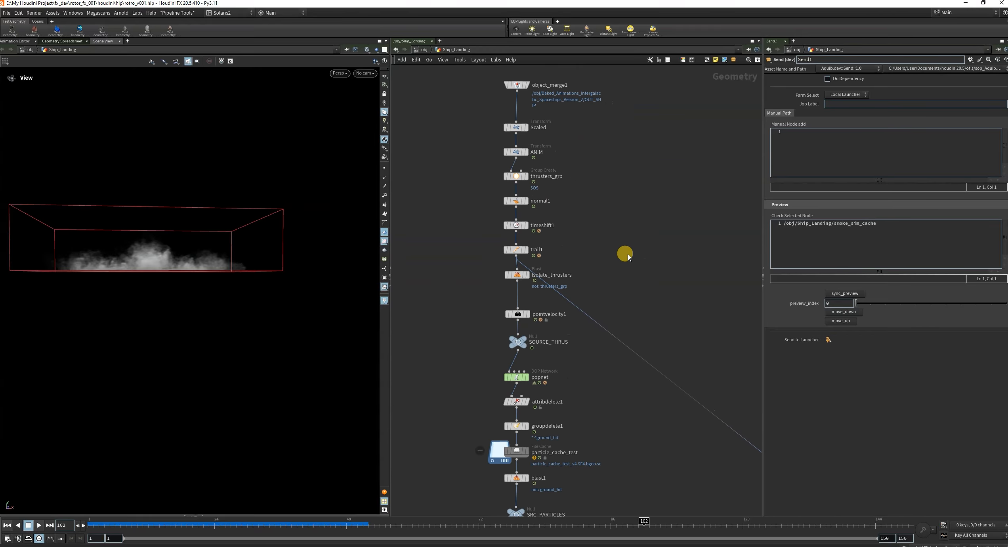
{"action": "scroll", "coordinate": [558, 229], "scroll_direction": "down", "scroll_amount": 5}
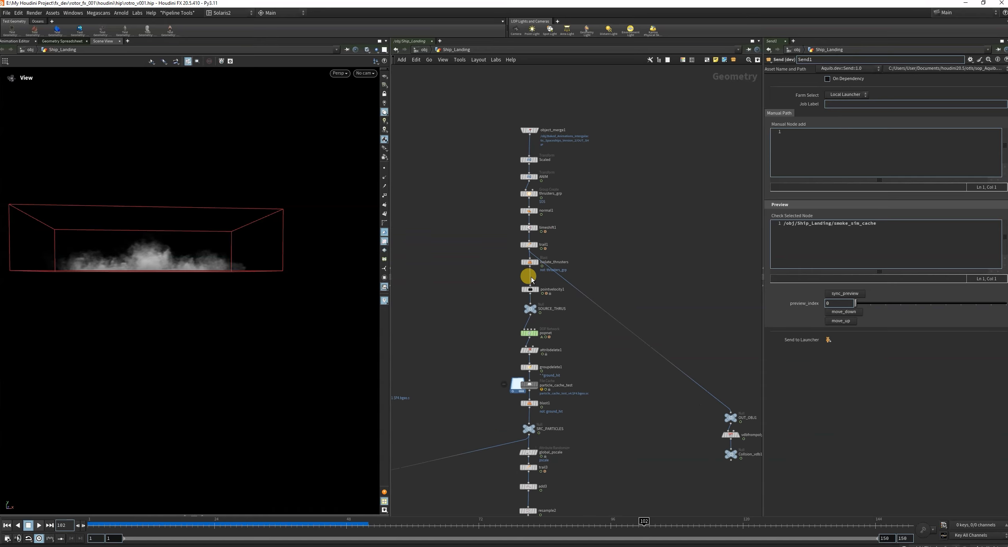
{"action": "scroll", "coordinate": [525, 274], "scroll_direction": "up", "scroll_amount": 7}
{"action": "key", "text": "w"}
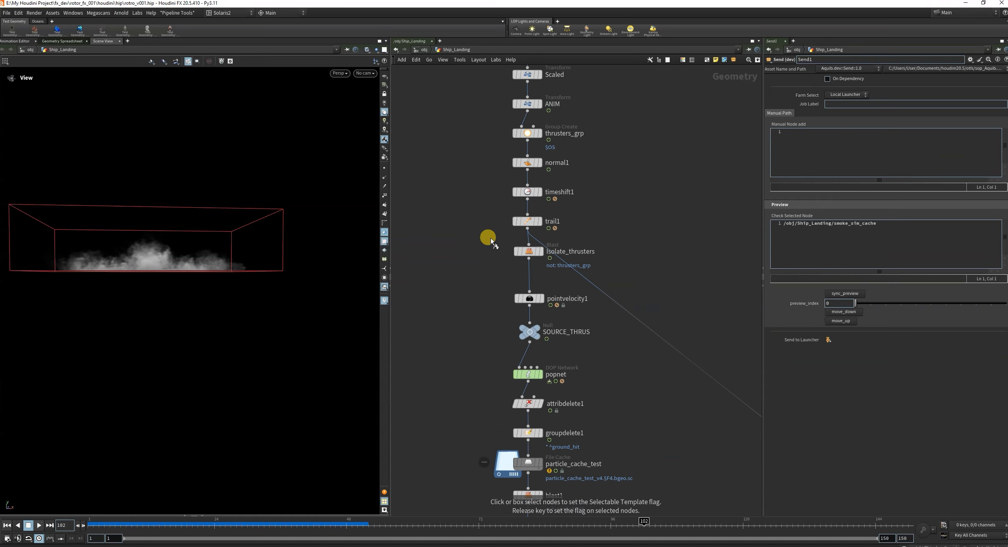
{"action": "left_click_drag", "start_coordinate": [484, 208], "coordinate": [574, 236]}
{"action": "left_click_drag", "start_coordinate": [277, 234], "coordinate": [168, 267]}
{"action": "left_click_drag", "start_coordinate": [123, 524], "coordinate": [341, 524]}
Add a Pyro Bake Volume node below Send1, connect it to Send1's output and display it.
{"action": "scroll", "coordinate": [616, 327], "scroll_direction": "down", "scroll_amount": 10}
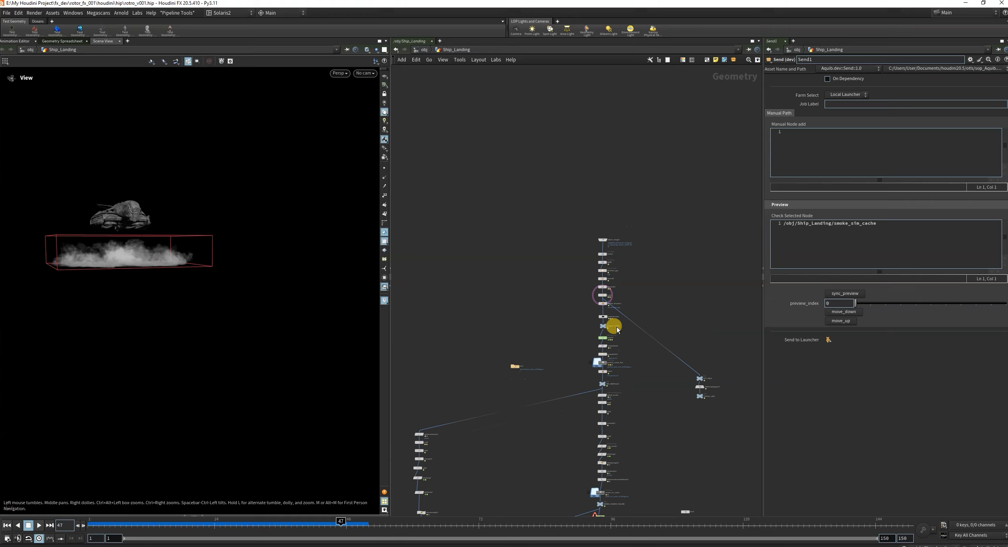
{"action": "scroll", "coordinate": [608, 460], "scroll_direction": "up", "scroll_amount": 11}
{"action": "scroll", "coordinate": [612, 411], "scroll_direction": "up", "scroll_amount": 3}
{"action": "scroll", "coordinate": [612, 411], "scroll_direction": "down", "scroll_amount": 8}
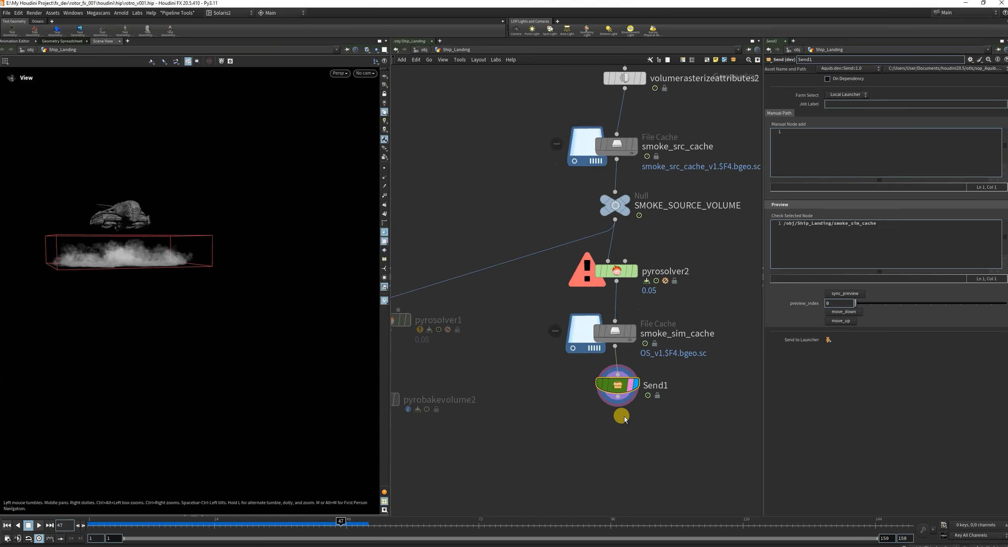
{"action": "scroll", "coordinate": [610, 448], "scroll_direction": "up", "scroll_amount": 4}
{"action": "key", "text": "Tab"}
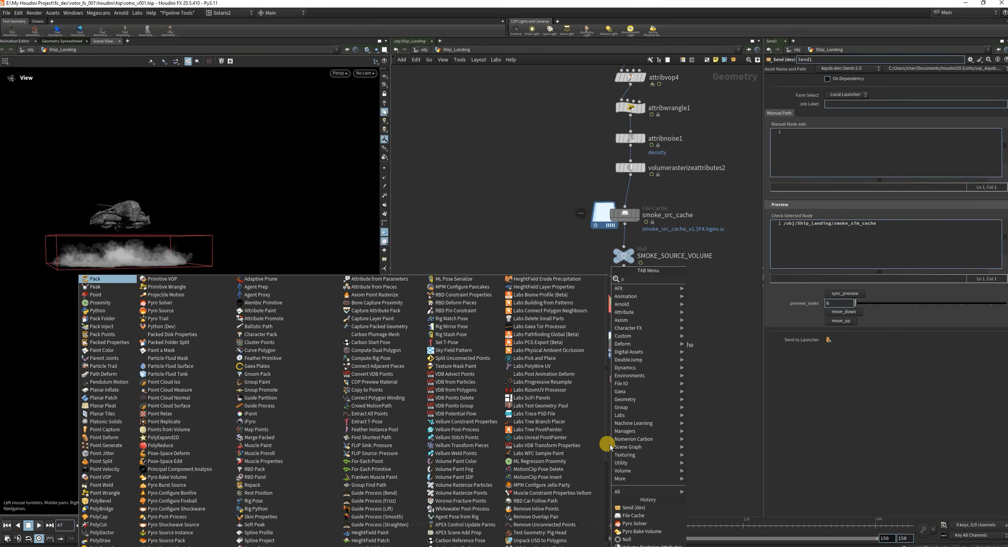
{"action": "type", "text": "pyrob"}
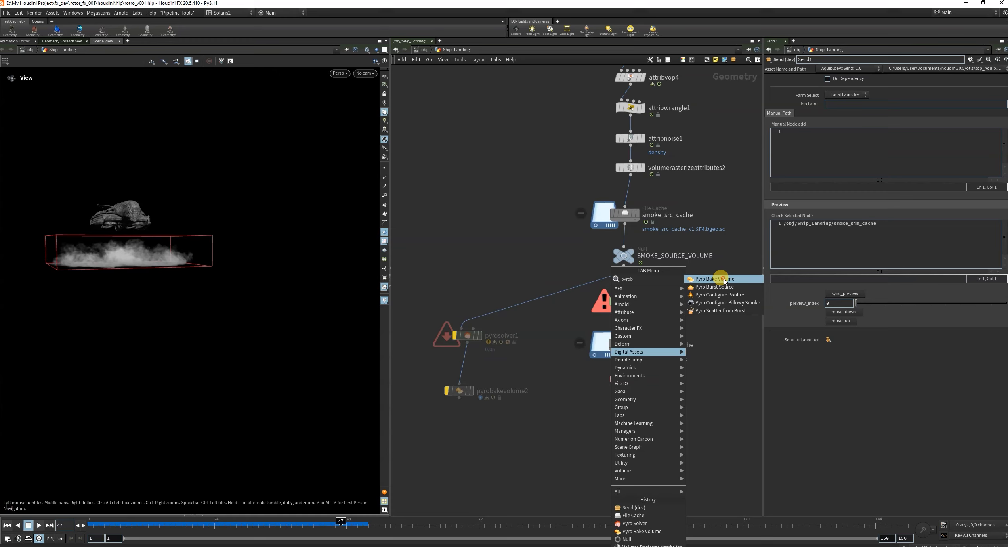
{"action": "left_click", "coordinate": [714, 302]}
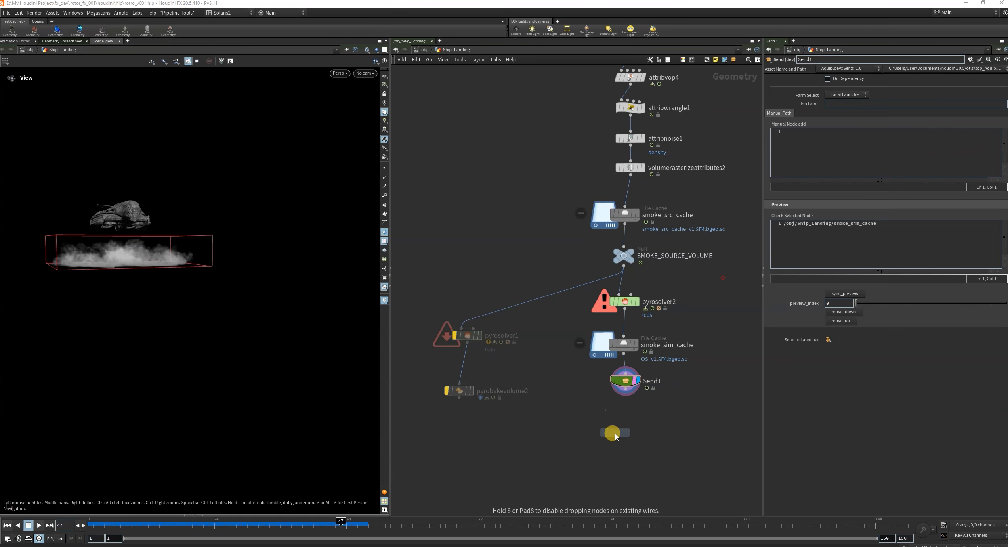
{"action": "left_click", "coordinate": [619, 433]}
{"action": "left_click_drag", "start_coordinate": [620, 433], "coordinate": [626, 389]}
{"action": "left_click", "coordinate": [629, 440]}
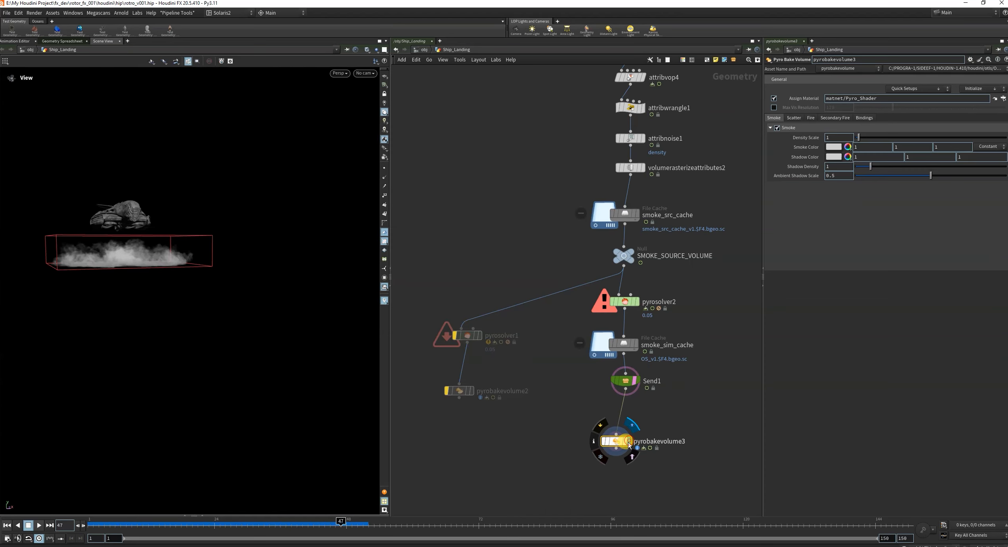
Align pyrobakevolume3 directly beneath Send1 and display it on its own, without the ship.
{"action": "left_click_drag", "start_coordinate": [623, 442], "coordinate": [629, 429]}
{"action": "left_click", "coordinate": [633, 427]}
{"action": "left_click_drag", "start_coordinate": [549, 421], "coordinate": [672, 449]}
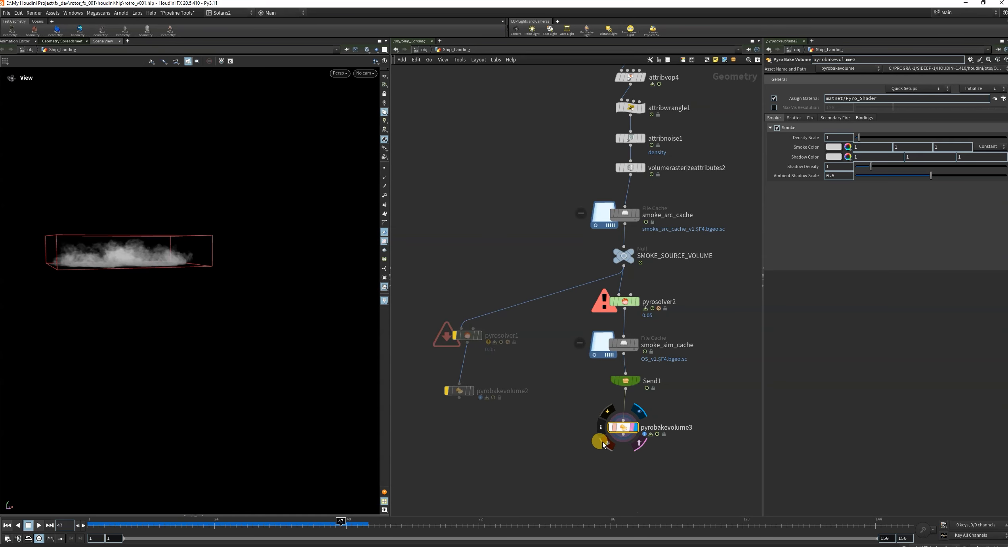
{"action": "left_click_drag", "start_coordinate": [571, 414], "coordinate": [656, 441]}
Set pyrobakevolume3's Smoke Color to a brown swatch of 0.3, 0.1875, 0.075.
{"action": "left_click", "coordinate": [847, 147]}
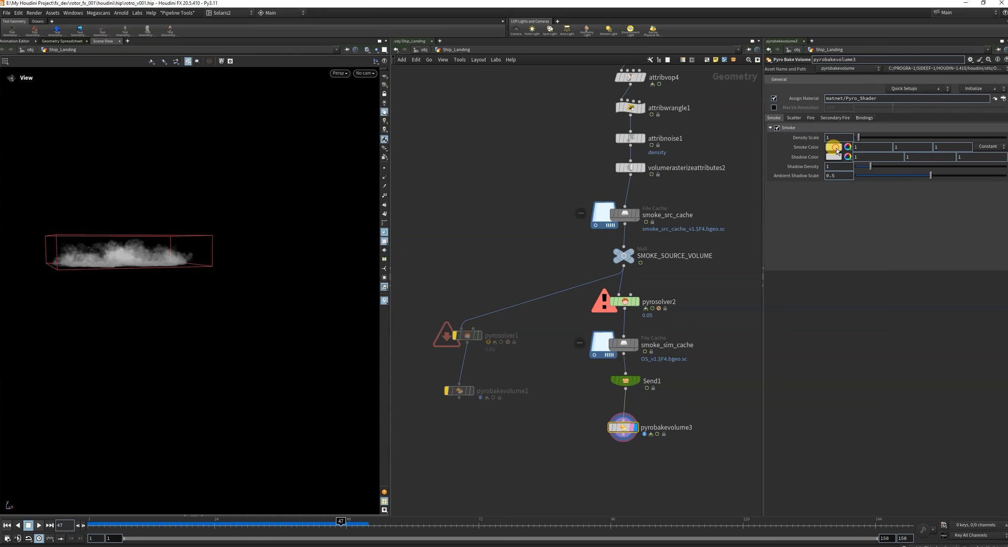
{"action": "left_click", "coordinate": [611, 222]}
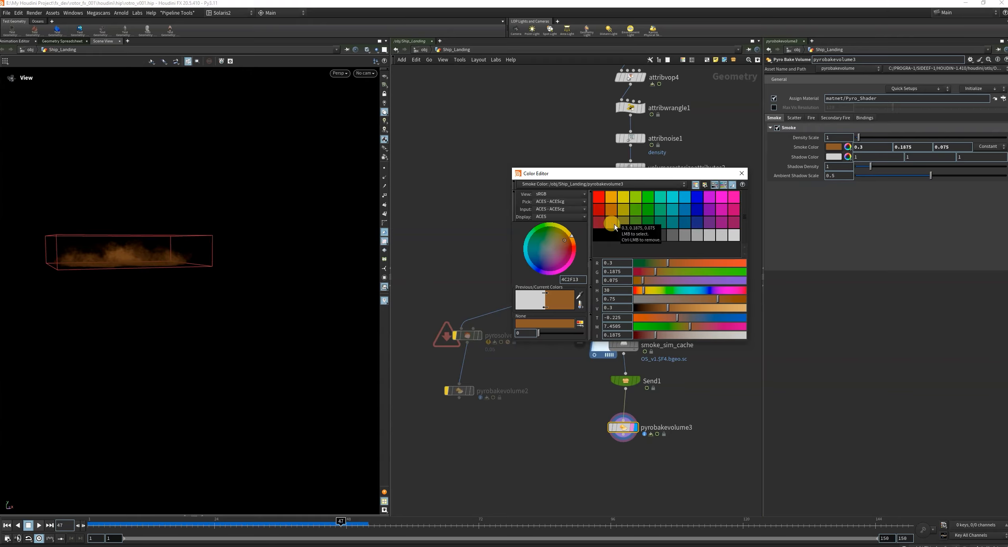
{"action": "left_click", "coordinate": [612, 211]}
{"action": "left_click", "coordinate": [610, 223]}
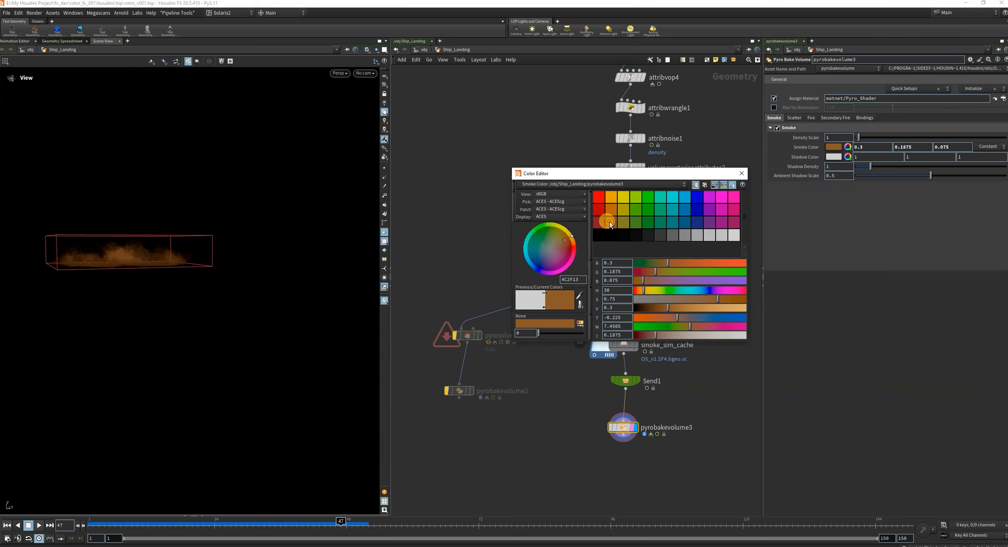
{"action": "left_click", "coordinate": [740, 172]}
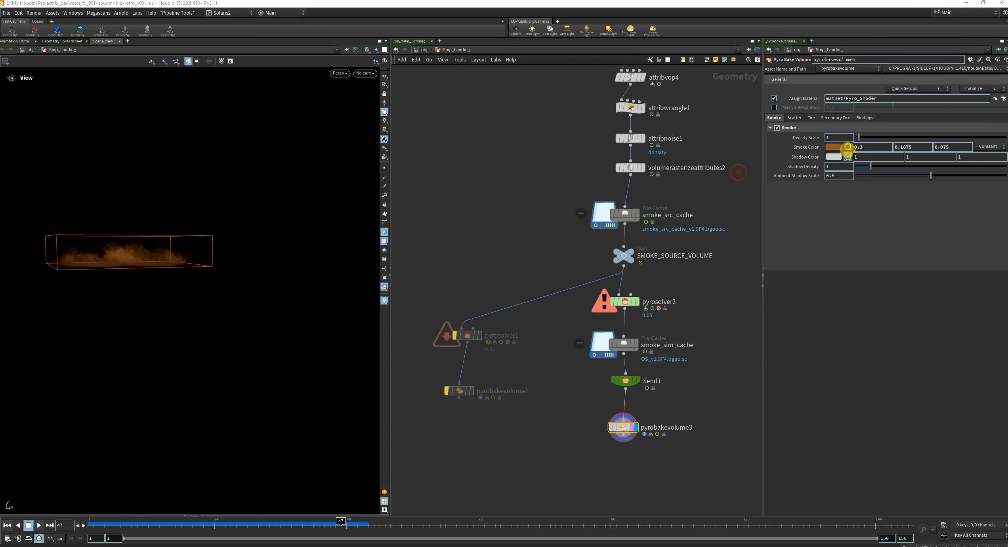
Desaturate the smoke color to 0.3, 0.21645, 0.1329 and set the Density Scale to 2.
{"action": "left_click", "coordinate": [829, 148]}
{"action": "left_click_drag", "start_coordinate": [679, 301], "coordinate": [696, 299]}
{"action": "left_click", "coordinate": [741, 173]}
{"action": "left_click", "coordinate": [819, 137]}
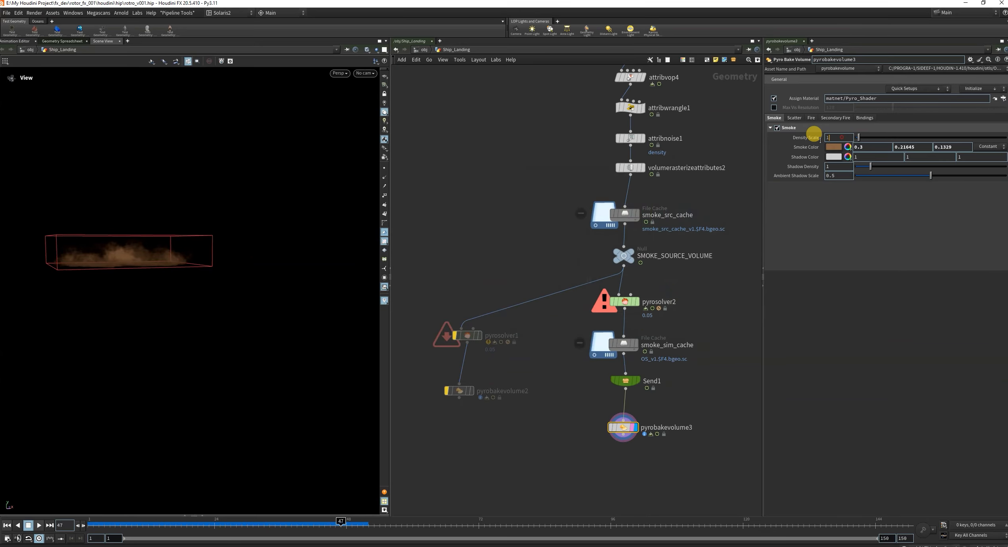
{"action": "key", "text": "Return"}
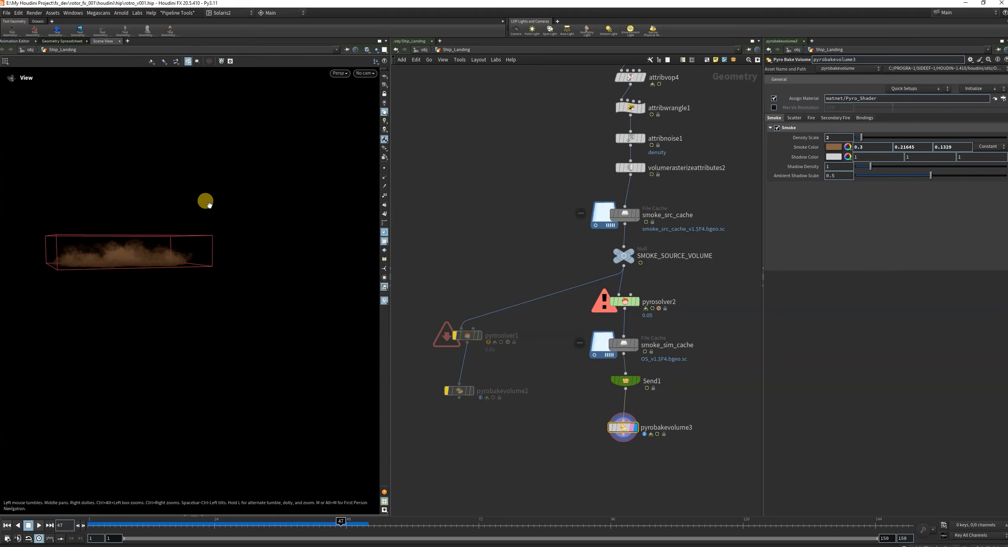
Show the reference grid in the viewport and look through cam3.
{"action": "left_click_drag", "start_coordinate": [205, 201], "coordinate": [190, 279]}
{"action": "left_click", "coordinate": [384, 76]}
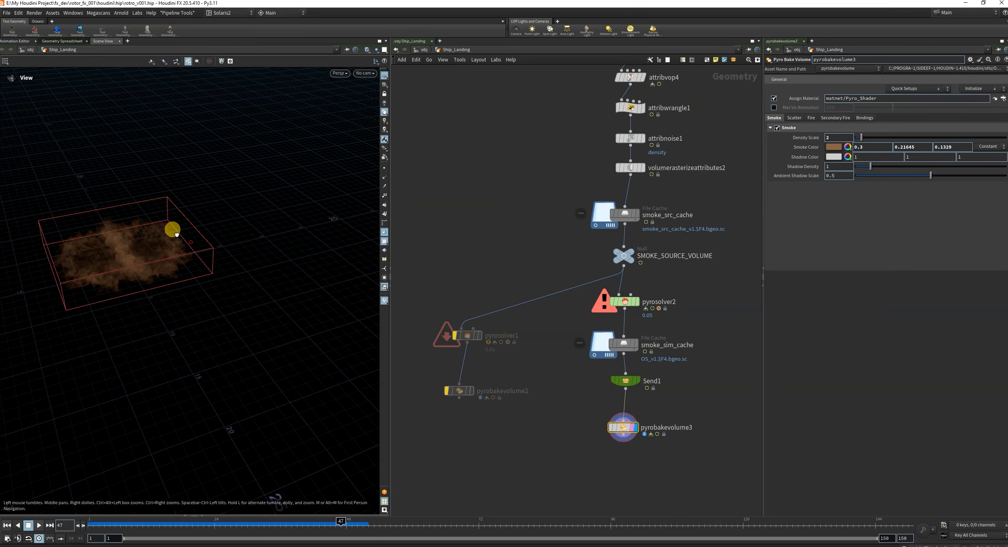
{"action": "left_click_drag", "start_coordinate": [175, 232], "coordinate": [187, 214]}
{"action": "left_click", "coordinate": [364, 73]}
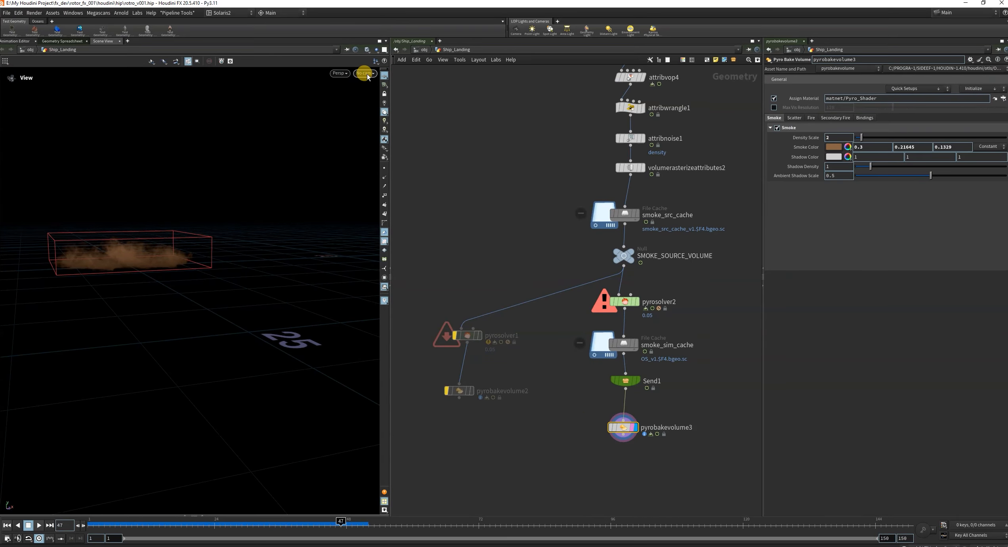
{"action": "left_click", "coordinate": [370, 126]}
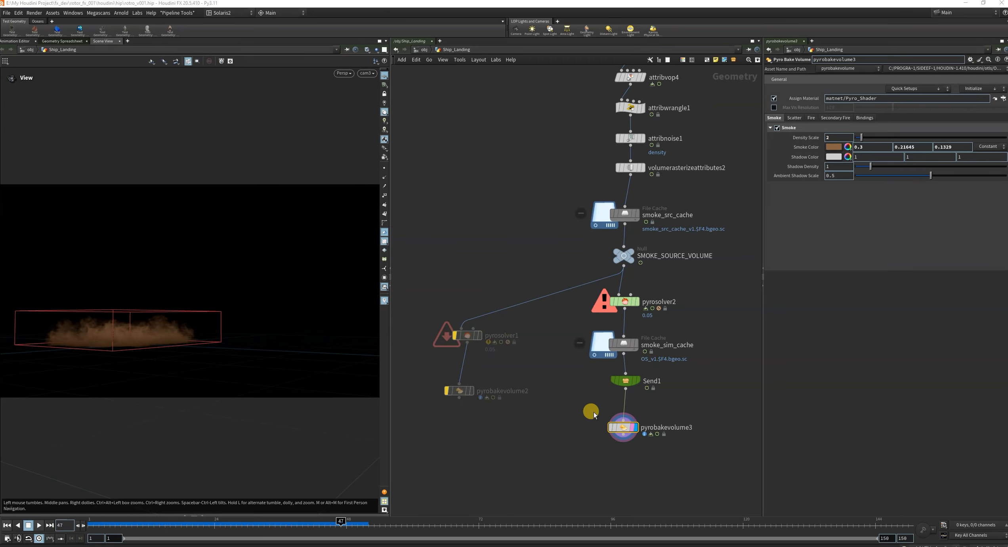
Scrub the timeline to frame 38 and other frames to examine the brown smoke through cam3.
{"action": "scroll", "coordinate": [566, 357], "scroll_direction": "down", "scroll_amount": 2}
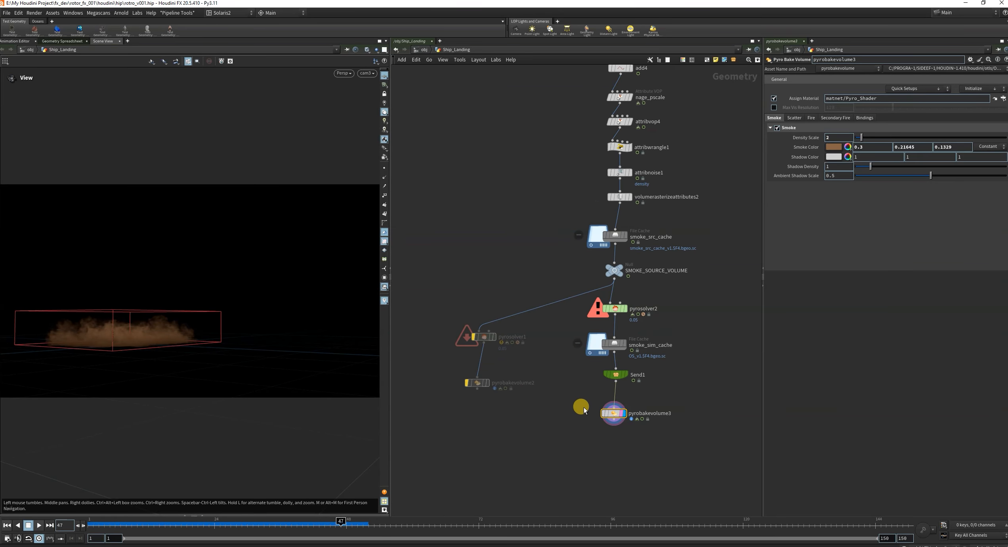
{"action": "left_click_drag", "start_coordinate": [342, 523], "coordinate": [292, 539]}
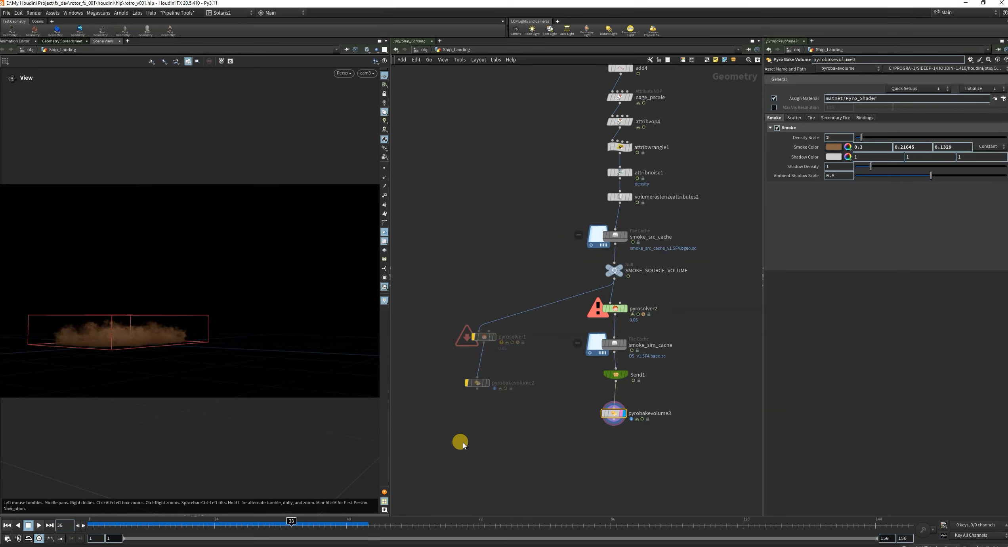
{"action": "left_click_drag", "start_coordinate": [577, 401], "coordinate": [678, 463]}
{"action": "left_click_drag", "start_coordinate": [371, 522], "coordinate": [442, 528]}
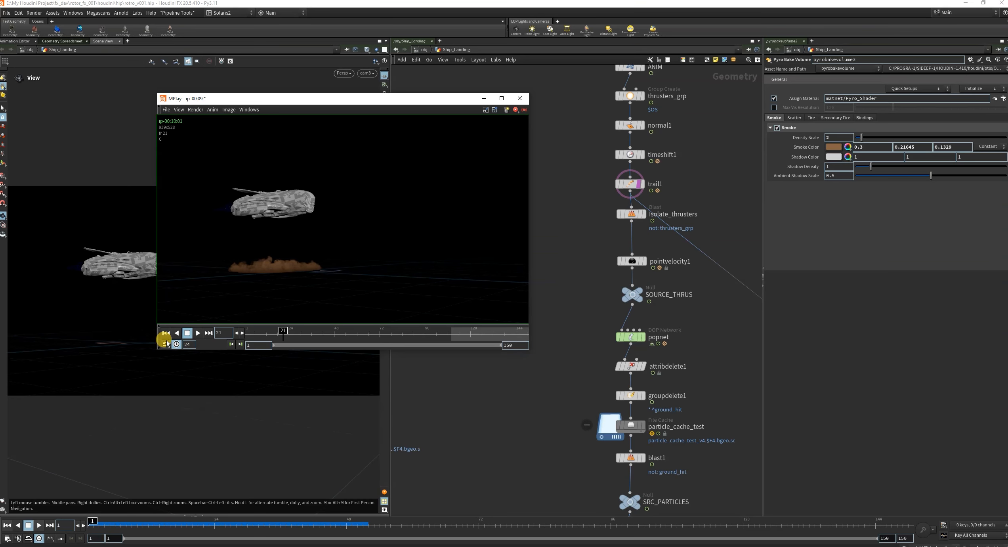
Play and scrub the MPlay flipbook to review the ship with its brown dust, then minimize the player.
{"action": "left_click", "coordinate": [197, 333]}
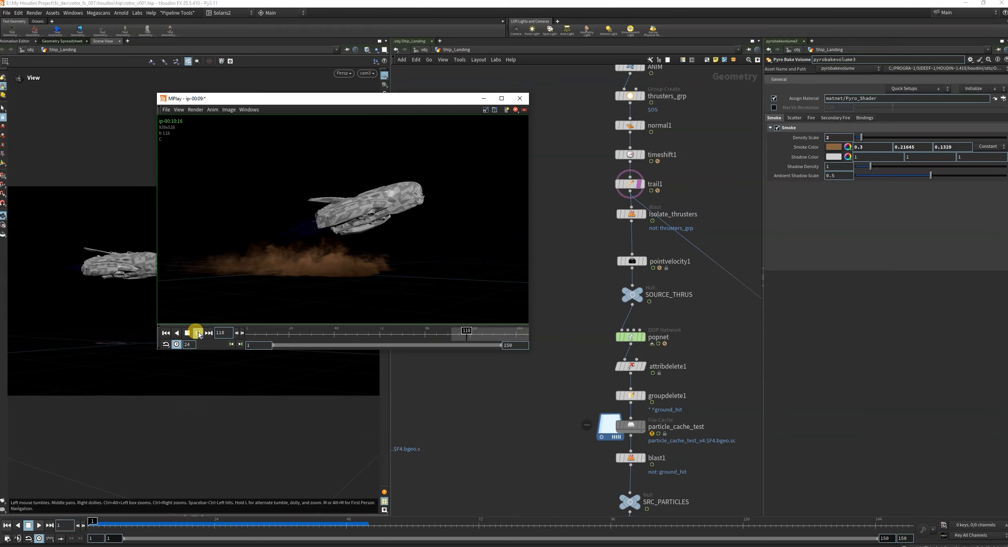
{"action": "left_click_drag", "start_coordinate": [461, 331], "coordinate": [504, 342]}
{"action": "left_click", "coordinate": [197, 334]}
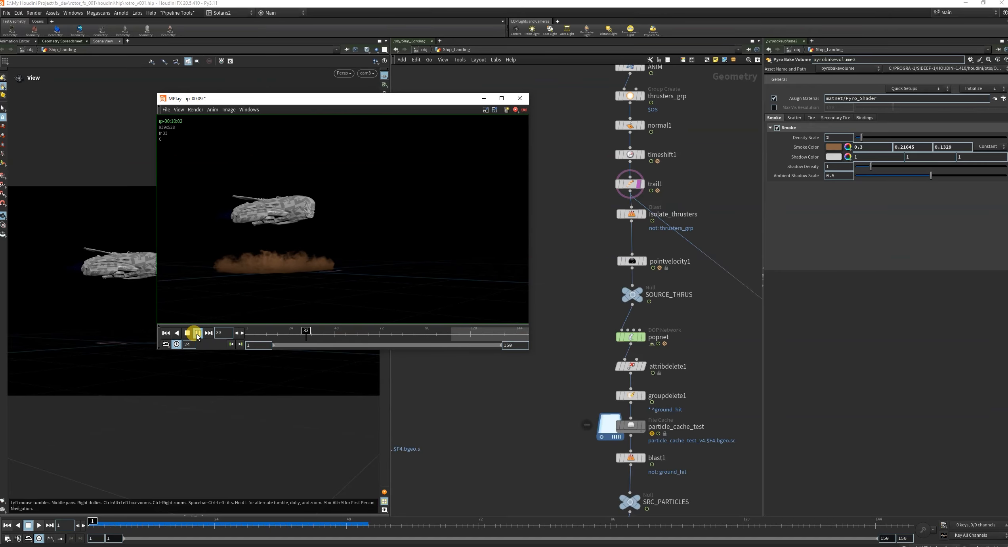
{"action": "left_click", "coordinate": [197, 333]}
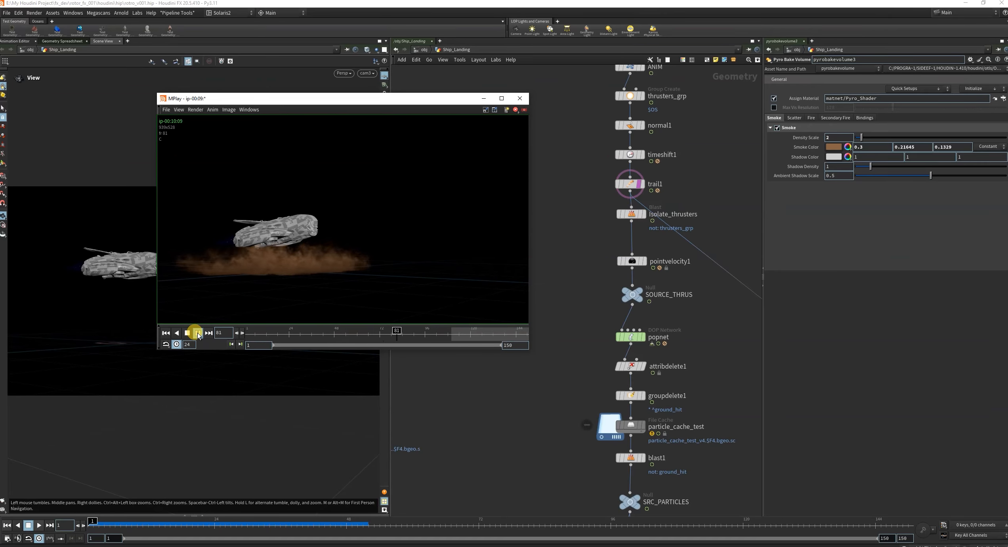
{"action": "left_click", "coordinate": [410, 330]}
{"action": "mouse_move", "coordinate": [409, 331]}
{"action": "left_mouse_down"}
{"action": "mouse_move", "coordinate": [448, 331]}
{"action": "mouse_move", "coordinate": [283, 332]}
{"action": "mouse_move", "coordinate": [409, 331]}
{"action": "left_mouse_up"}
{"action": "left_click", "coordinate": [203, 268]}
{"action": "left_click", "coordinate": [485, 100]}
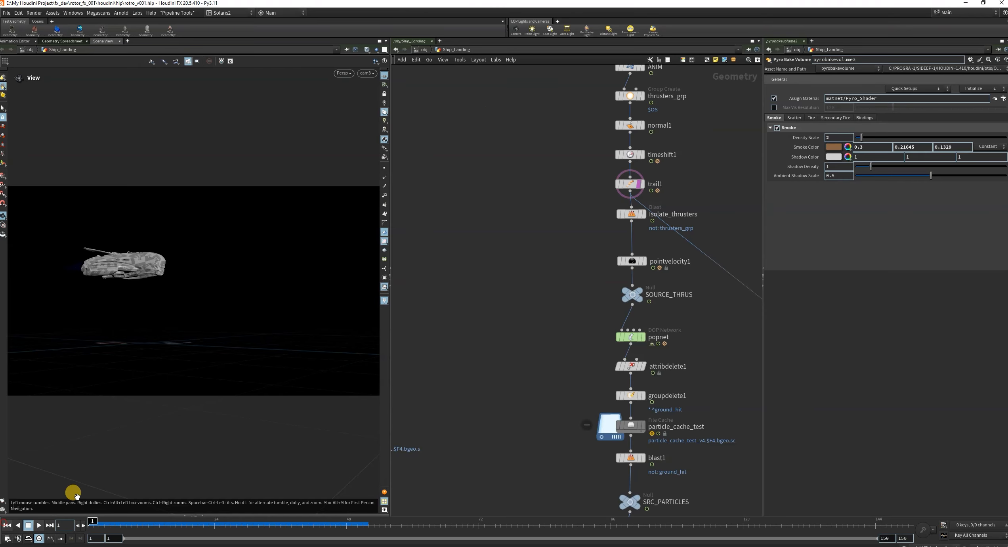
Set pyrosolver2's Voxel Size to 0.035.
{"action": "scroll", "coordinate": [536, 366], "scroll_direction": "down", "scroll_amount": 4}
{"action": "scroll", "coordinate": [621, 379], "scroll_direction": "up", "scroll_amount": 2}
{"action": "scroll", "coordinate": [630, 381], "scroll_direction": "down", "scroll_amount": 7}
{"action": "scroll", "coordinate": [636, 485], "scroll_direction": "up", "scroll_amount": 5}
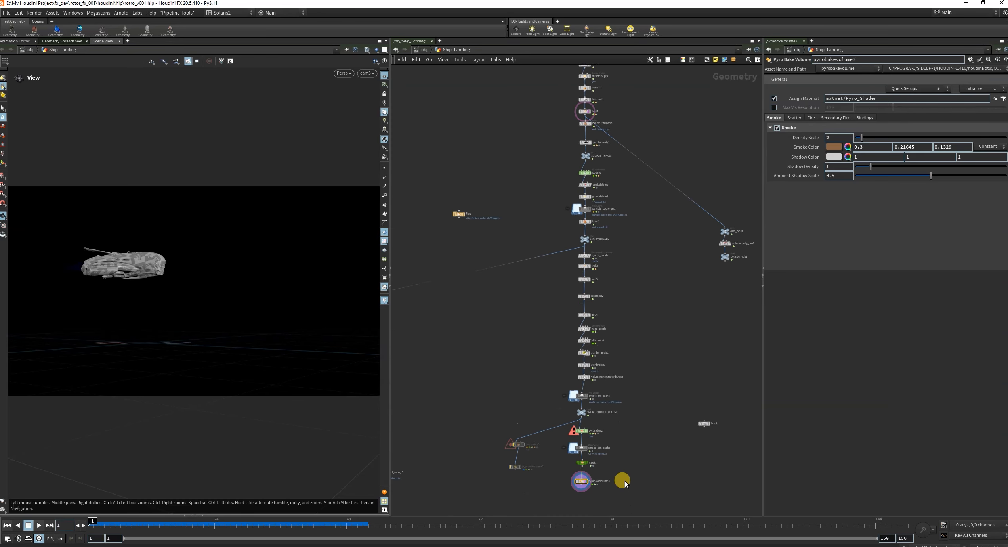
{"action": "scroll", "coordinate": [610, 480], "scroll_direction": "up", "scroll_amount": 4}
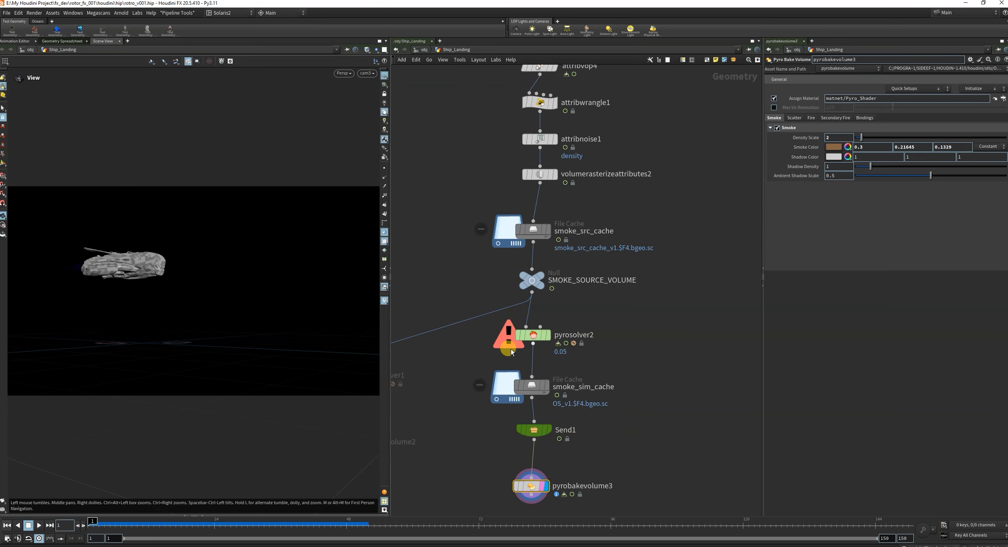
{"action": "left_click", "coordinate": [511, 351]}
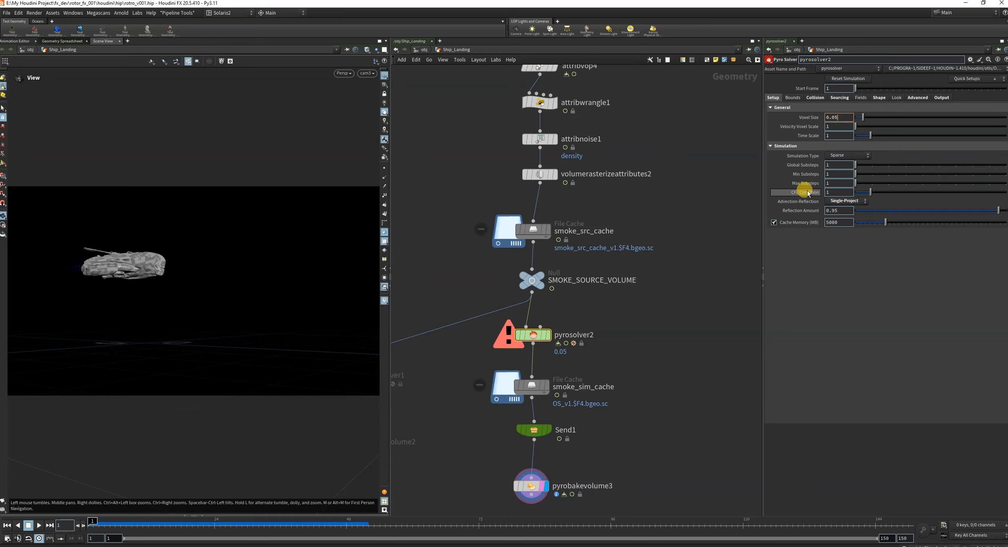
{"action": "key", "text": "BackSpace"}
{"action": "type", "text": "35"}
{"action": "key", "text": "Return"}
Open the Disturbance value in pyrosolver2's Shape settings for editing.
{"action": "left_click", "coordinate": [879, 97]}
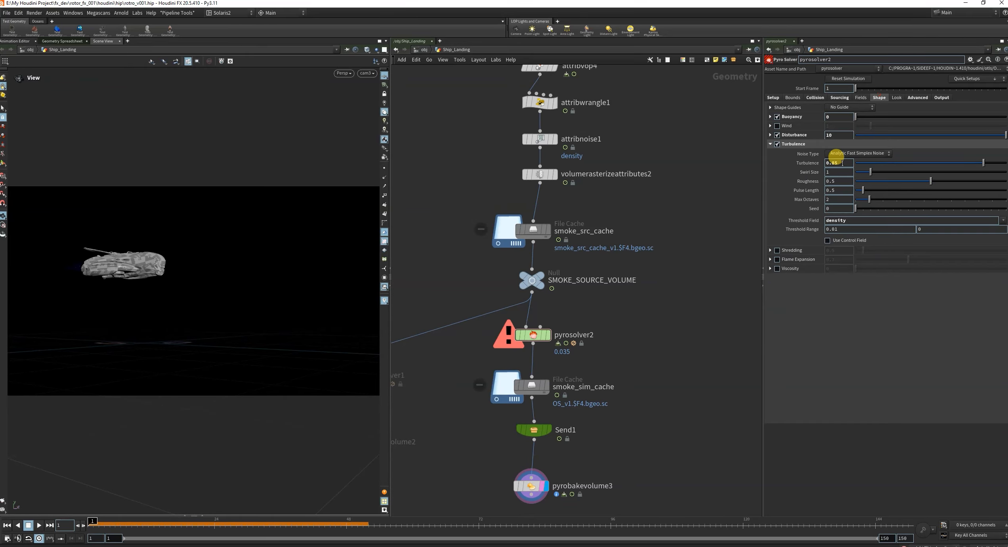
{"action": "double_click", "coordinate": [839, 135]}
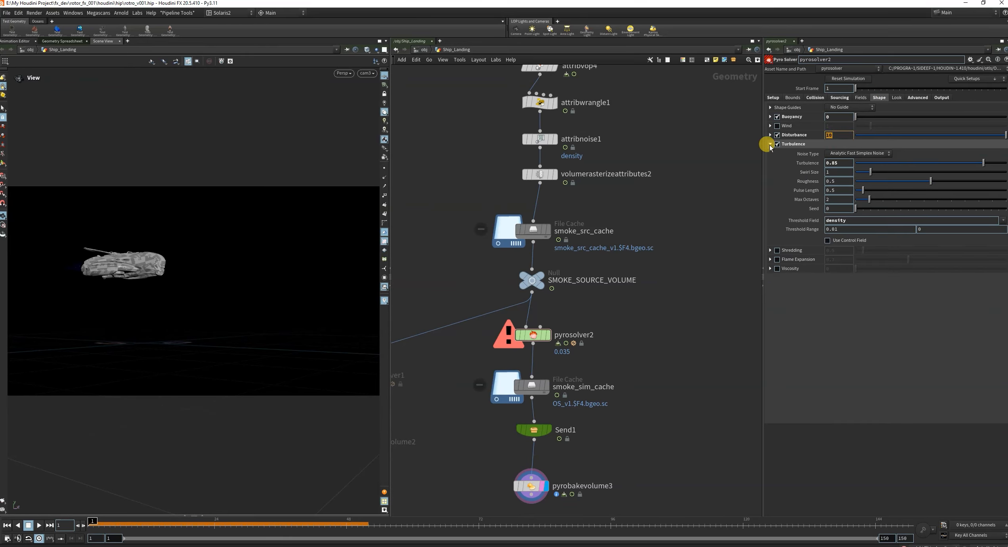